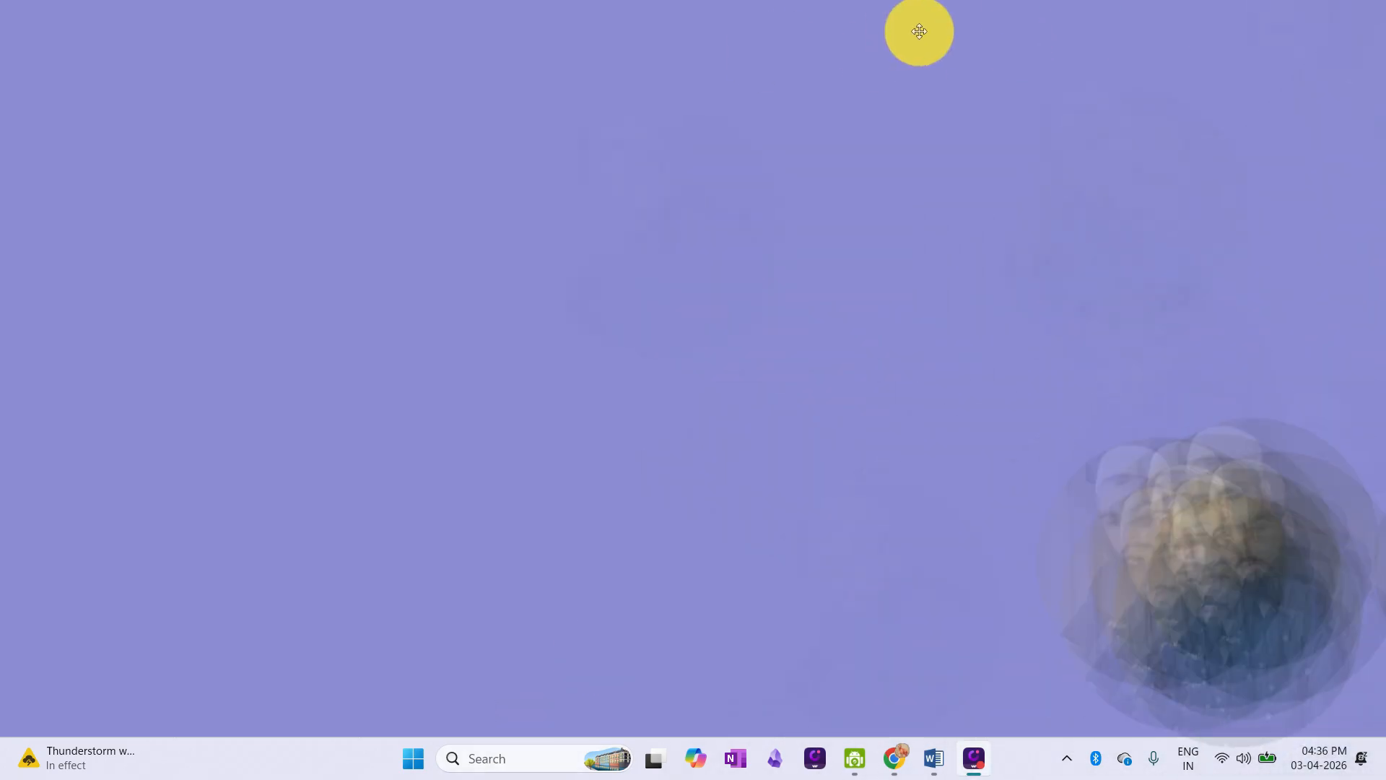
key("ctrl+2")
mouse_move(639, 430)
left_mouse_down()
mouse_move(549, 691)
mouse_move(514, 733)
left_mouse_up()
left_click(1131, 19)
left_click(564, 756)
left_click(641, 21)
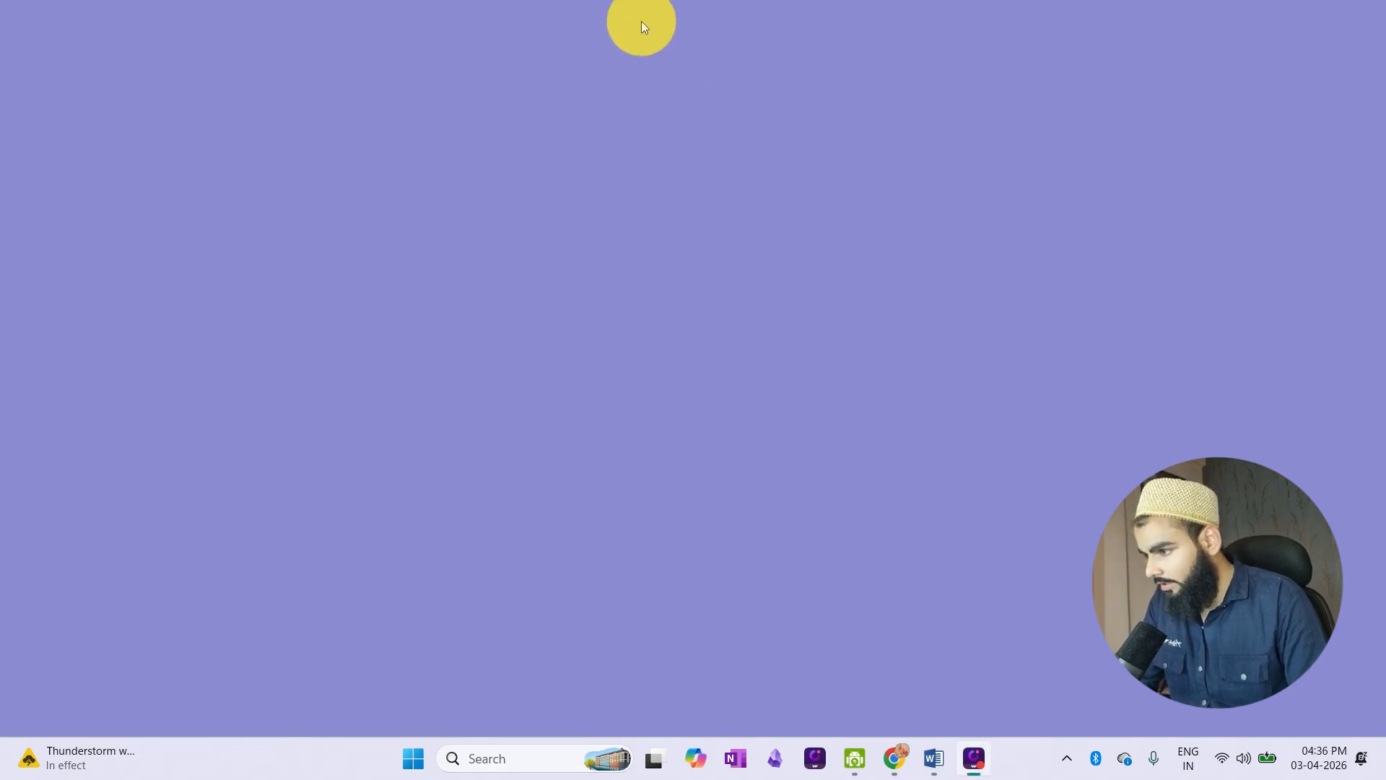
Search Windows for "word" and launch the Word app.
left_click(522, 760)
type("word")
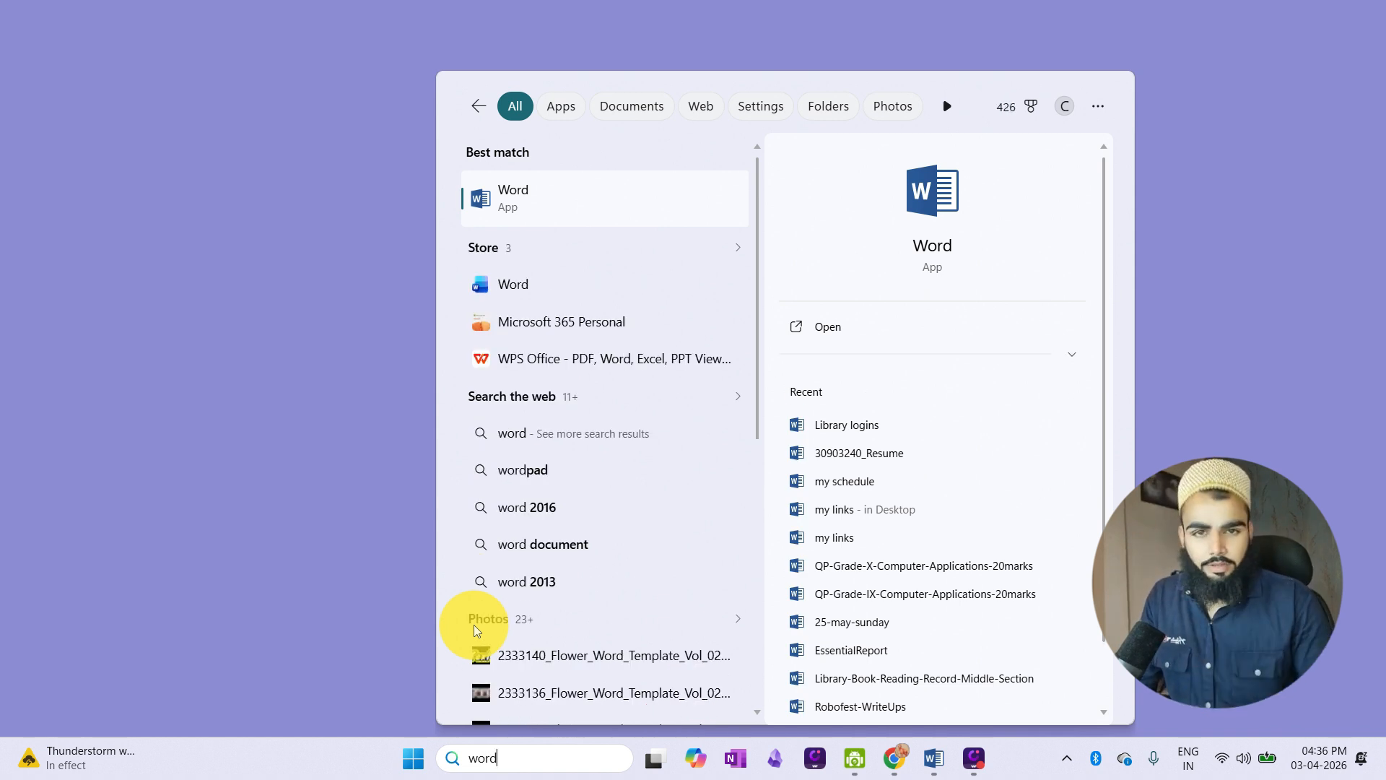
left_click(535, 200)
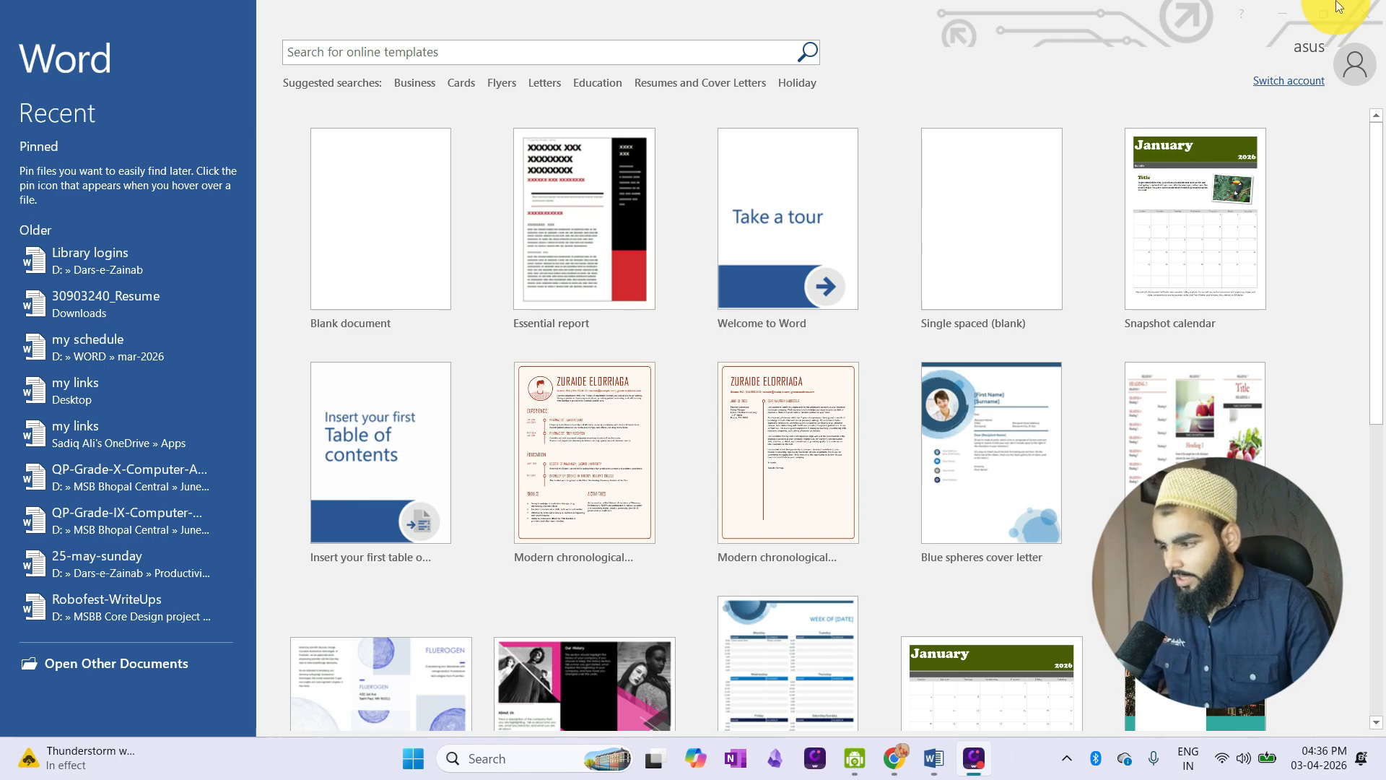
Look over the available templates and create a new blank document.
scroll(1115, 251, "down", 3)
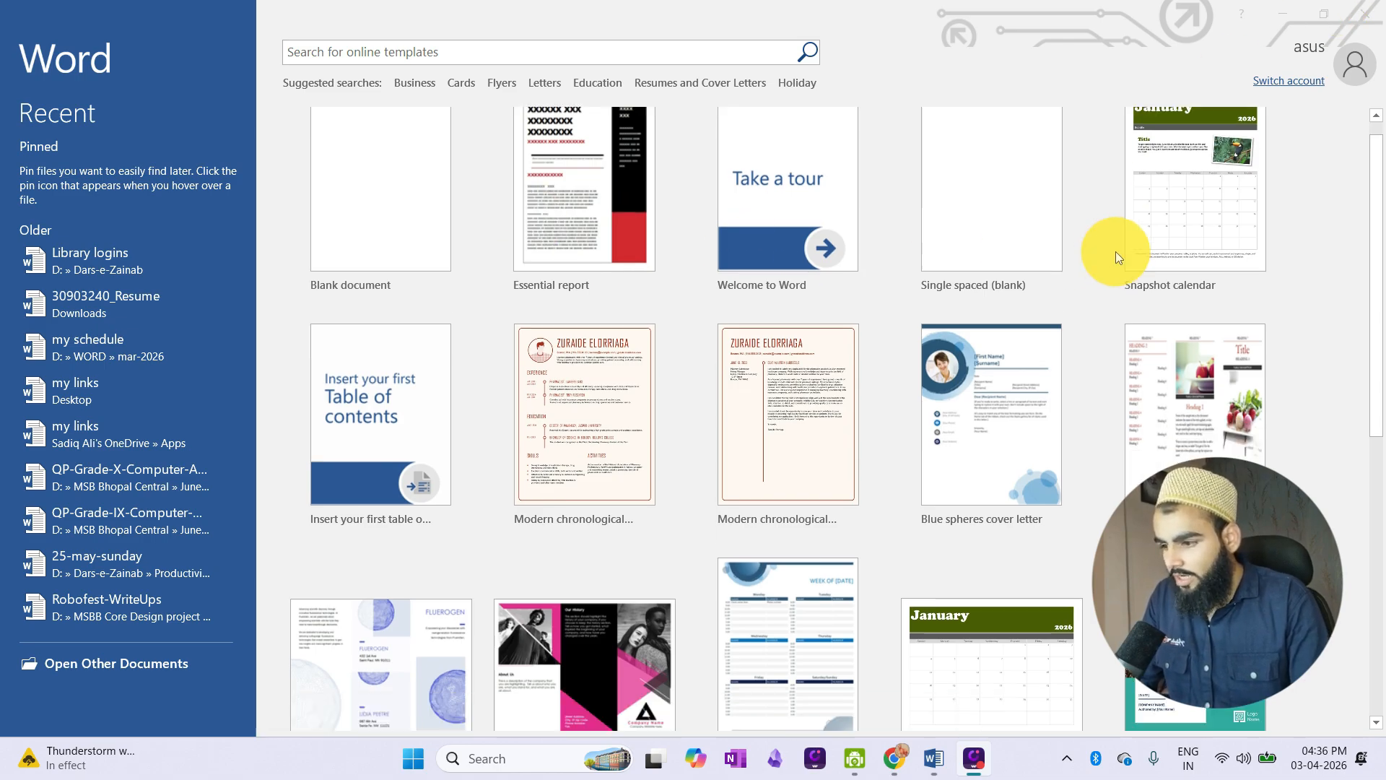
scroll(801, 275, "up", 1)
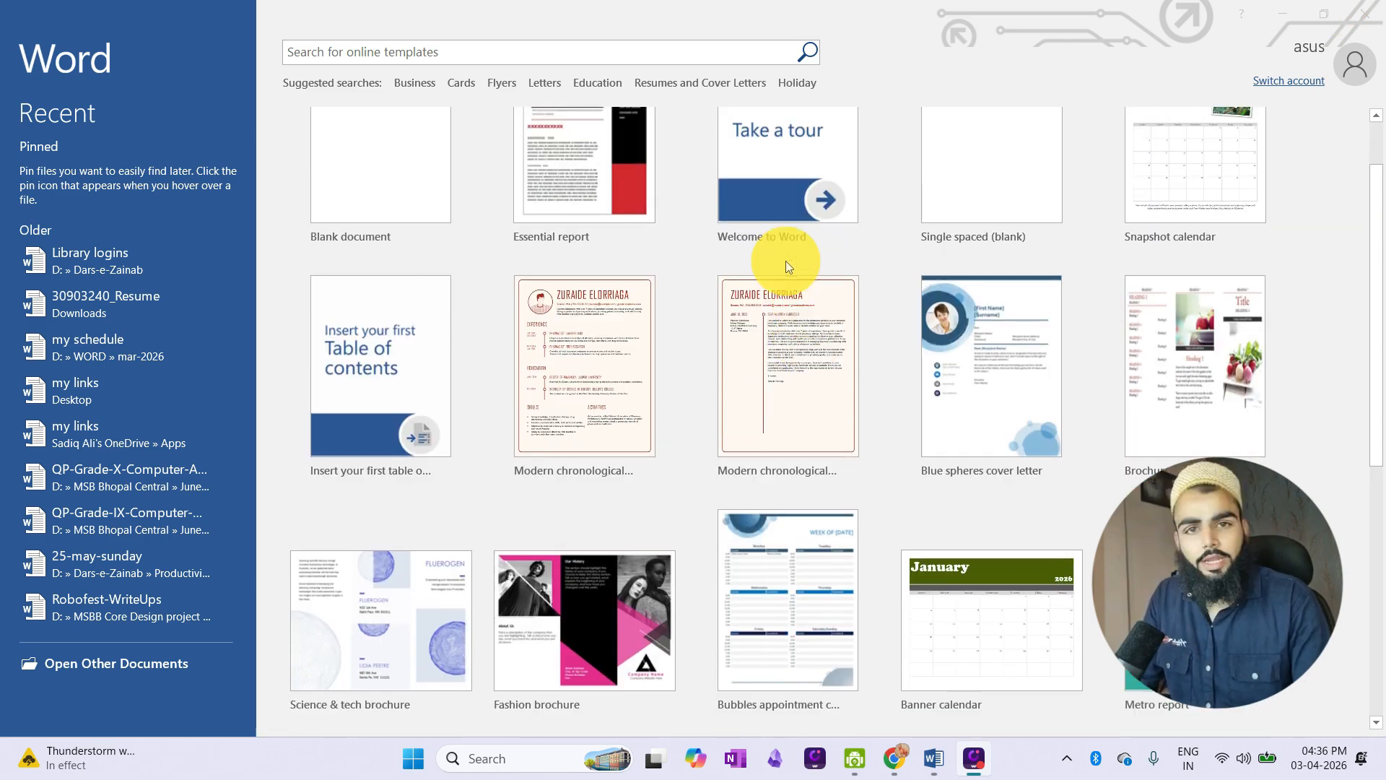
scroll(785, 259, "up", 2)
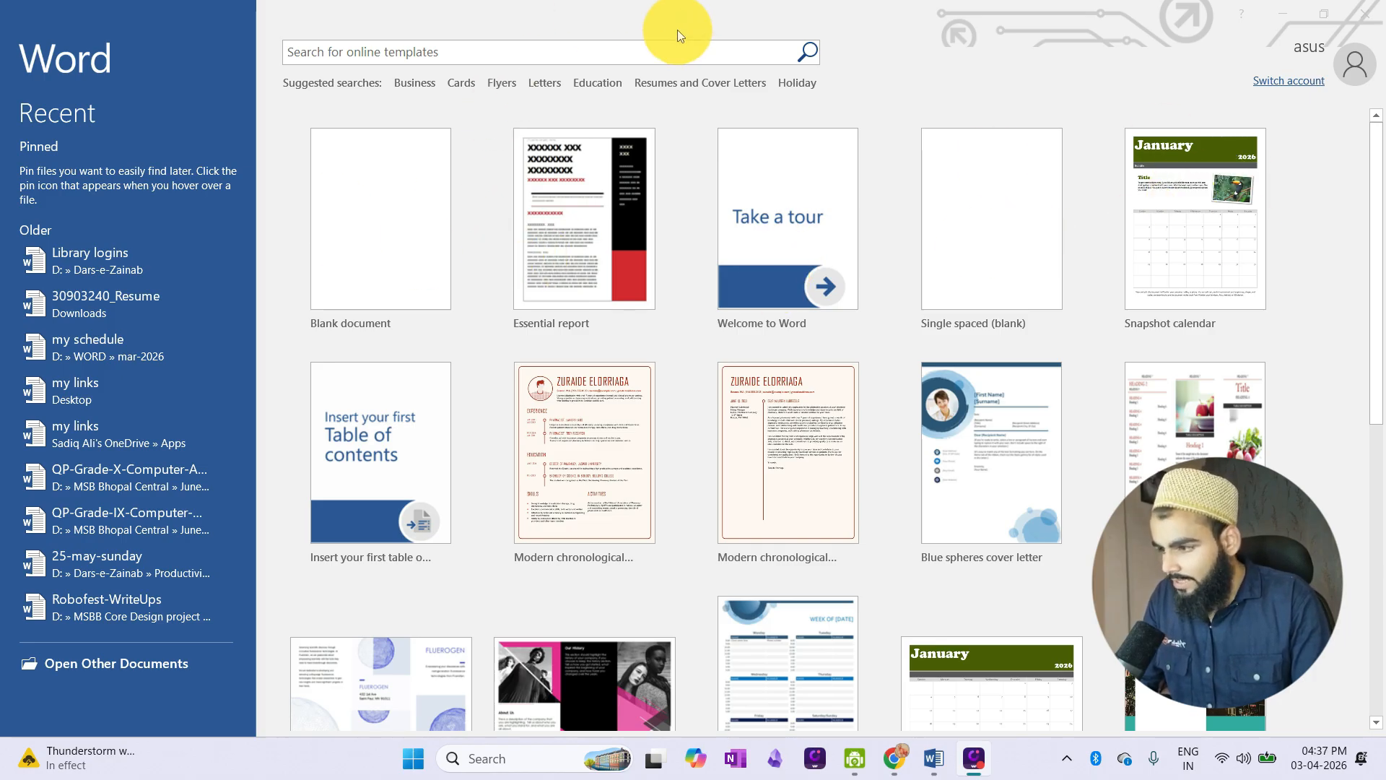
left_click(858, 26)
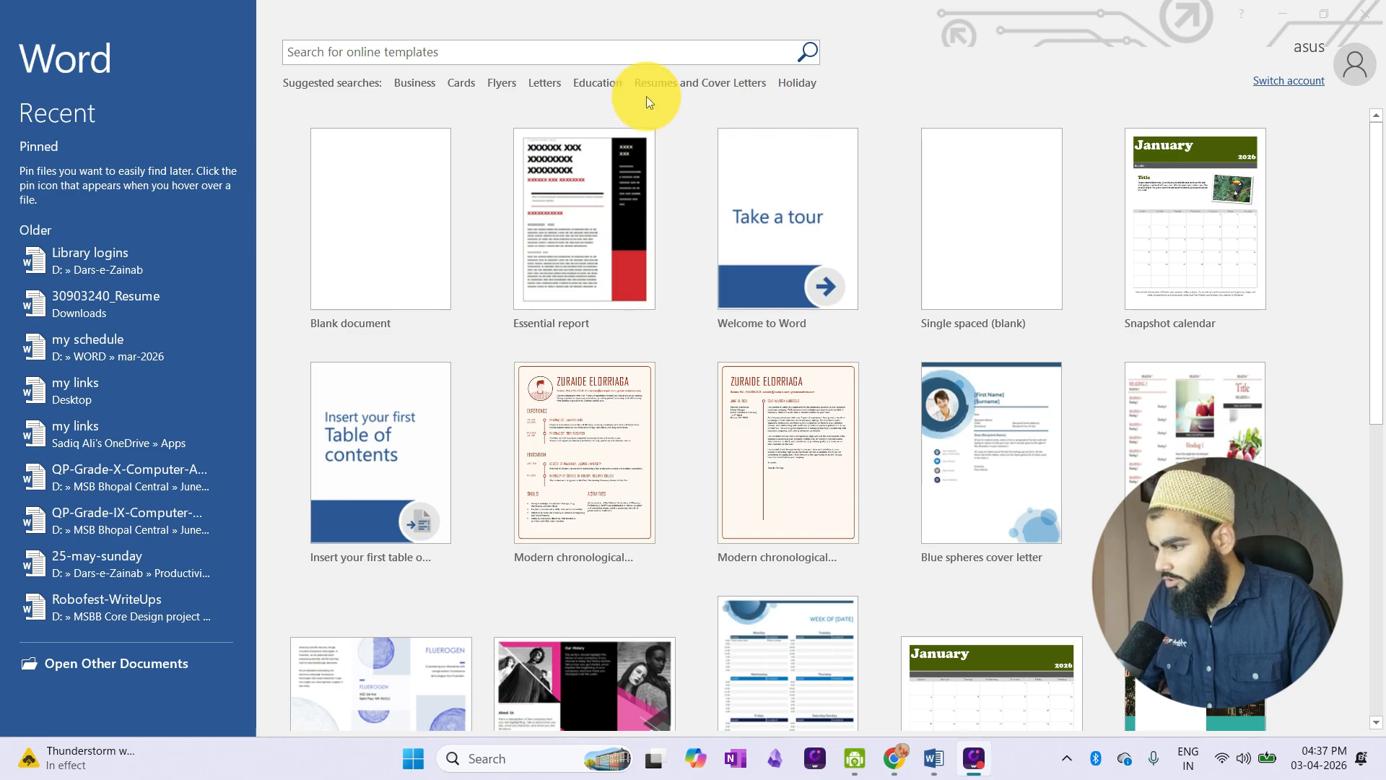
mouse_move(554, 101)
left_mouse_down()
mouse_move(421, 130)
mouse_move(412, 210)
mouse_move(390, 220)
left_mouse_up()
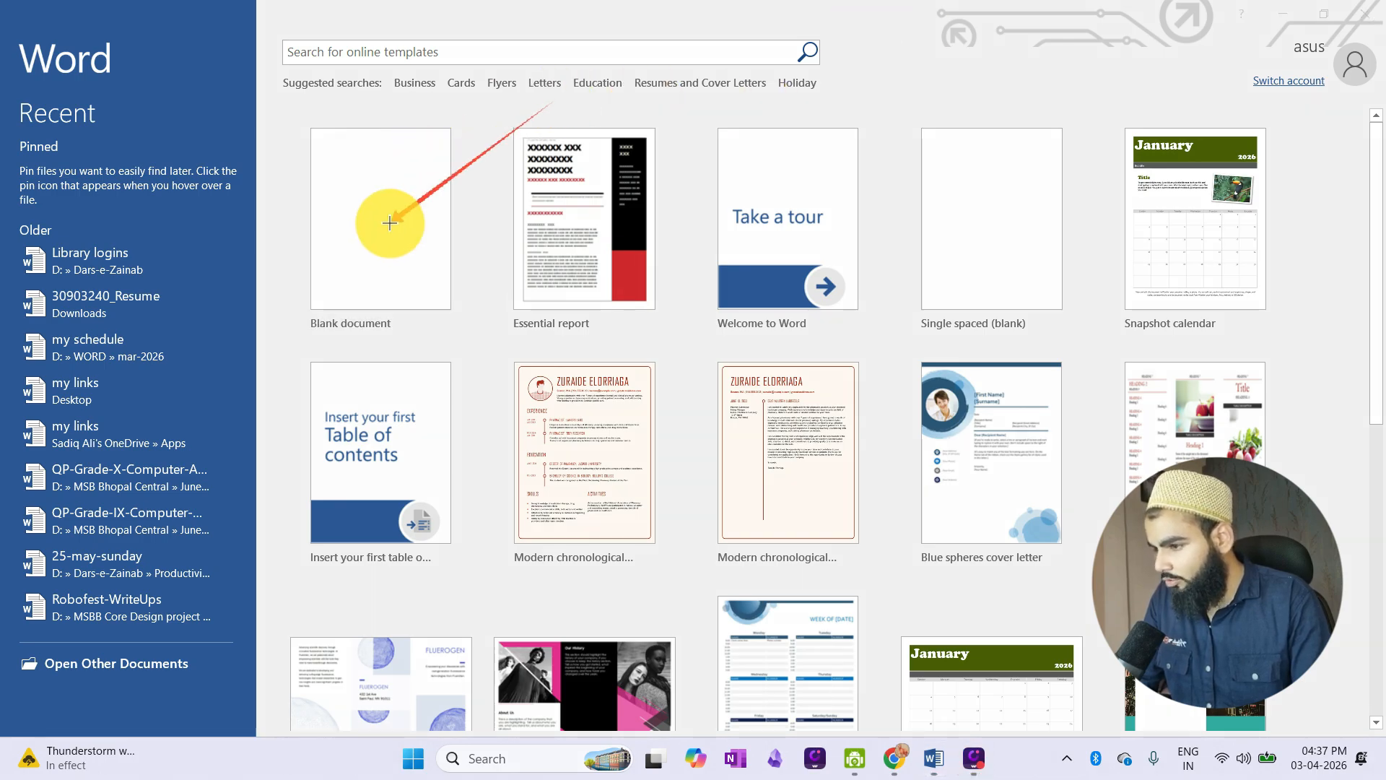
left_click(1122, 21)
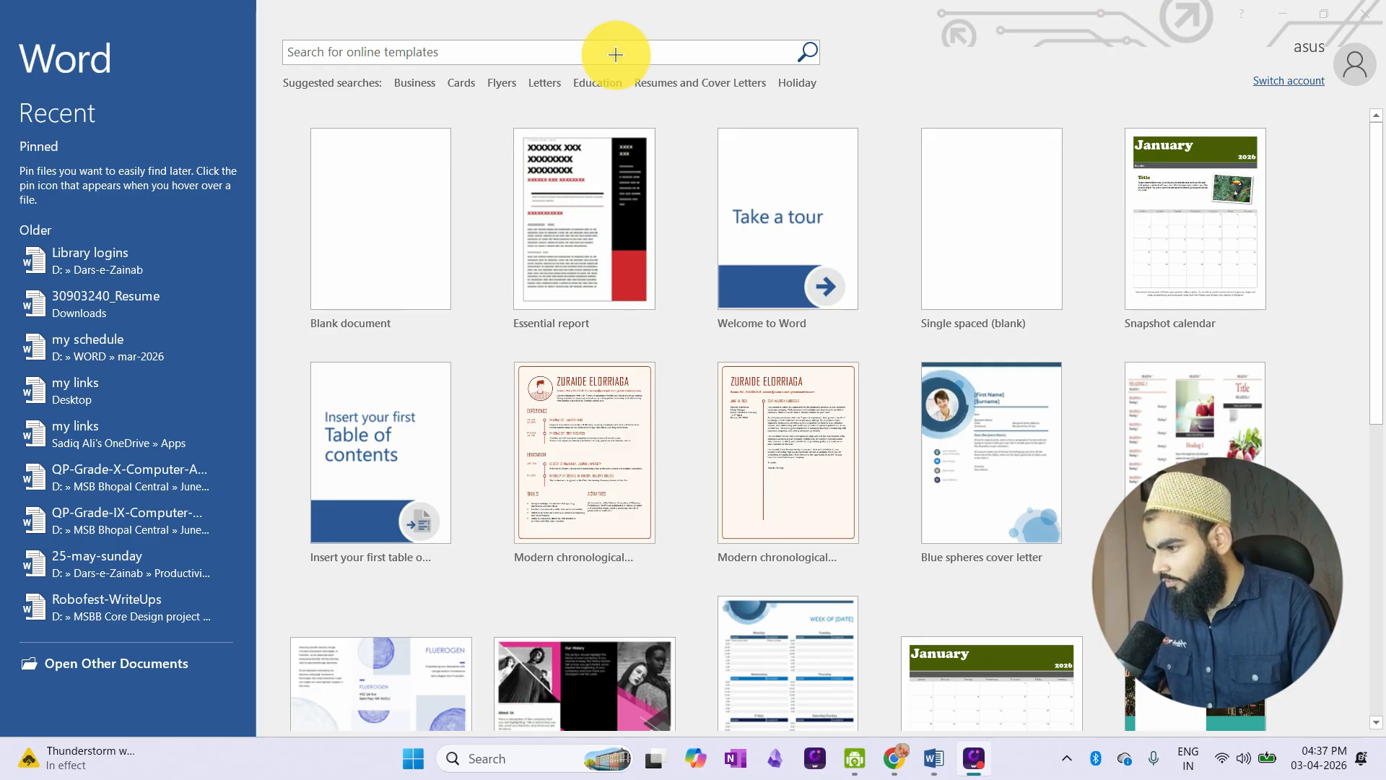
left_click(395, 235)
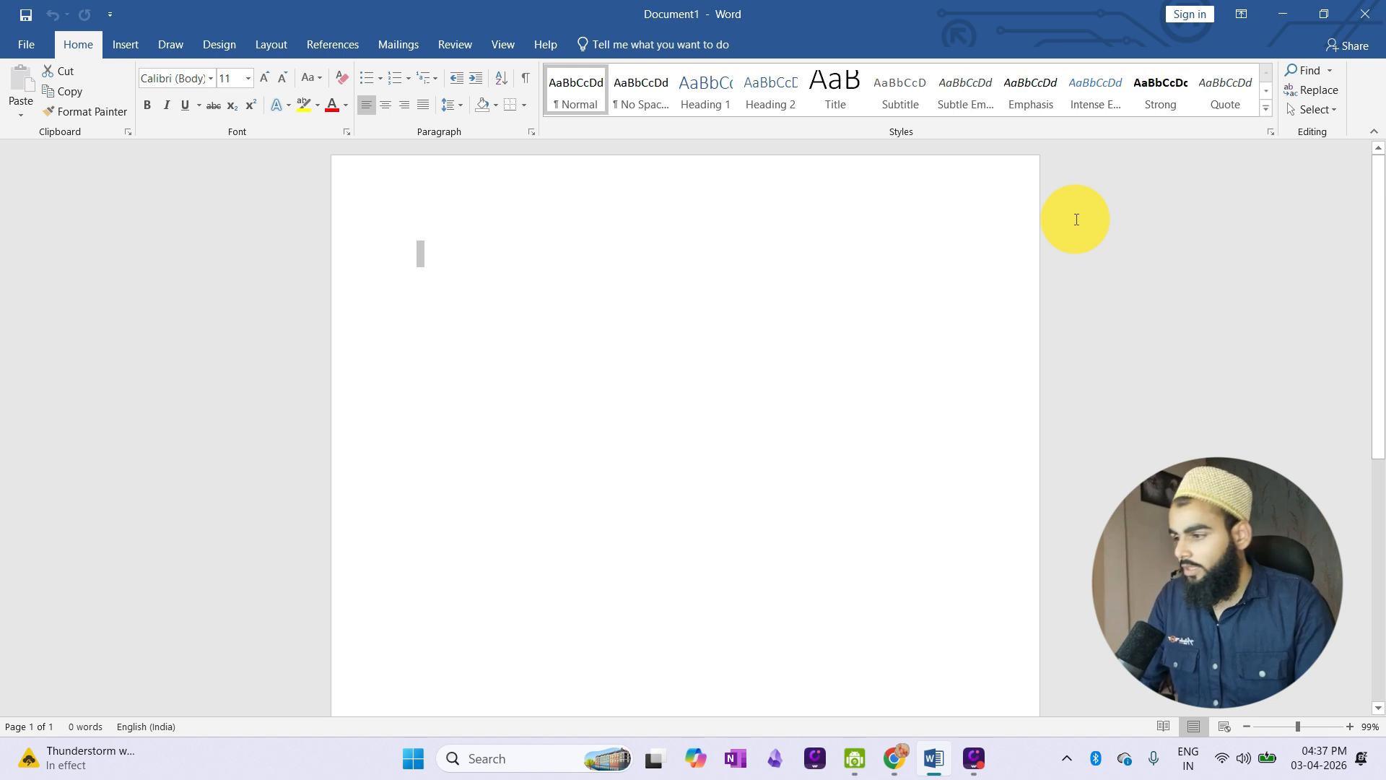
Look through the commands available for inserting, drawing, document design and page layout.
key("ctrl+shift+d")
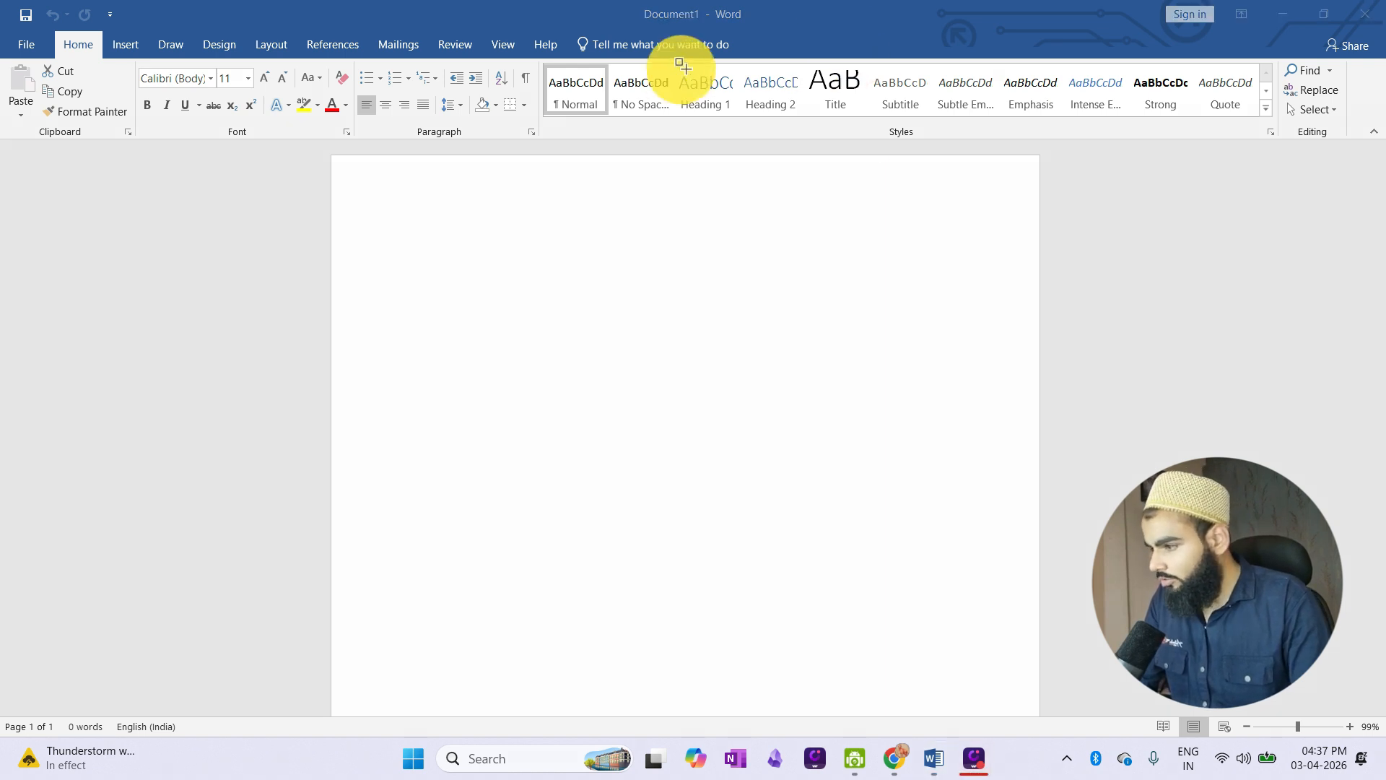
mouse_move(26, 48)
left_mouse_down()
mouse_move(158, 61)
mouse_move(263, 43)
mouse_move(386, 72)
mouse_move(541, 52)
mouse_move(639, 60)
left_mouse_up()
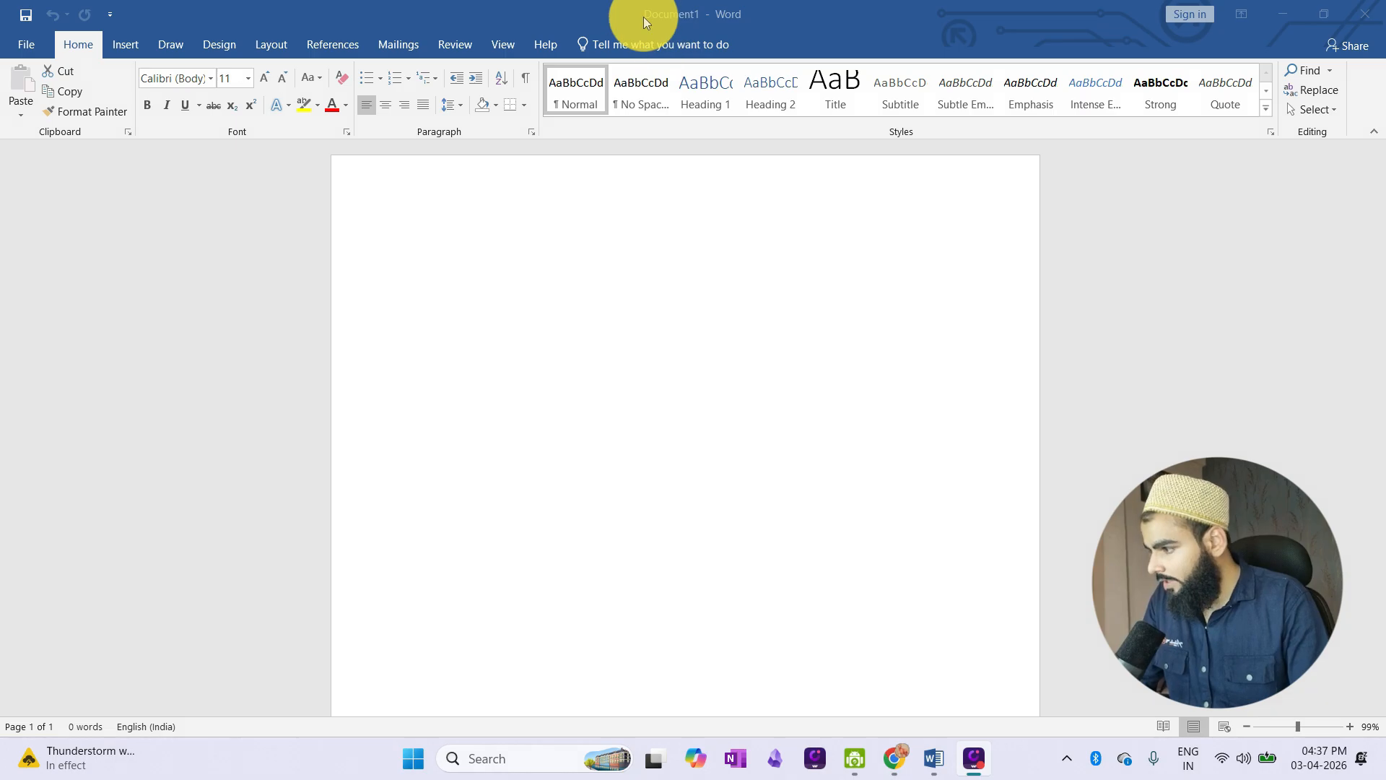
left_click(111, 42)
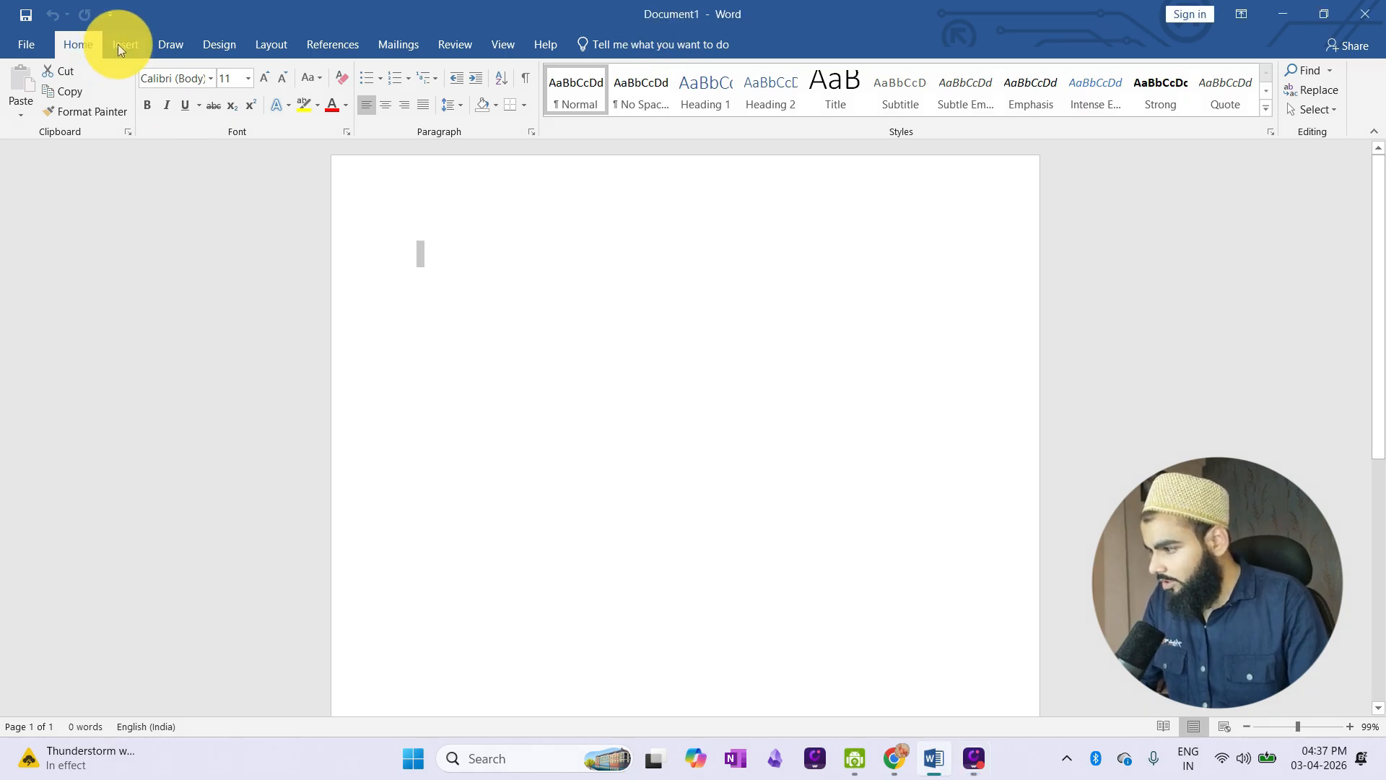
left_click(119, 45)
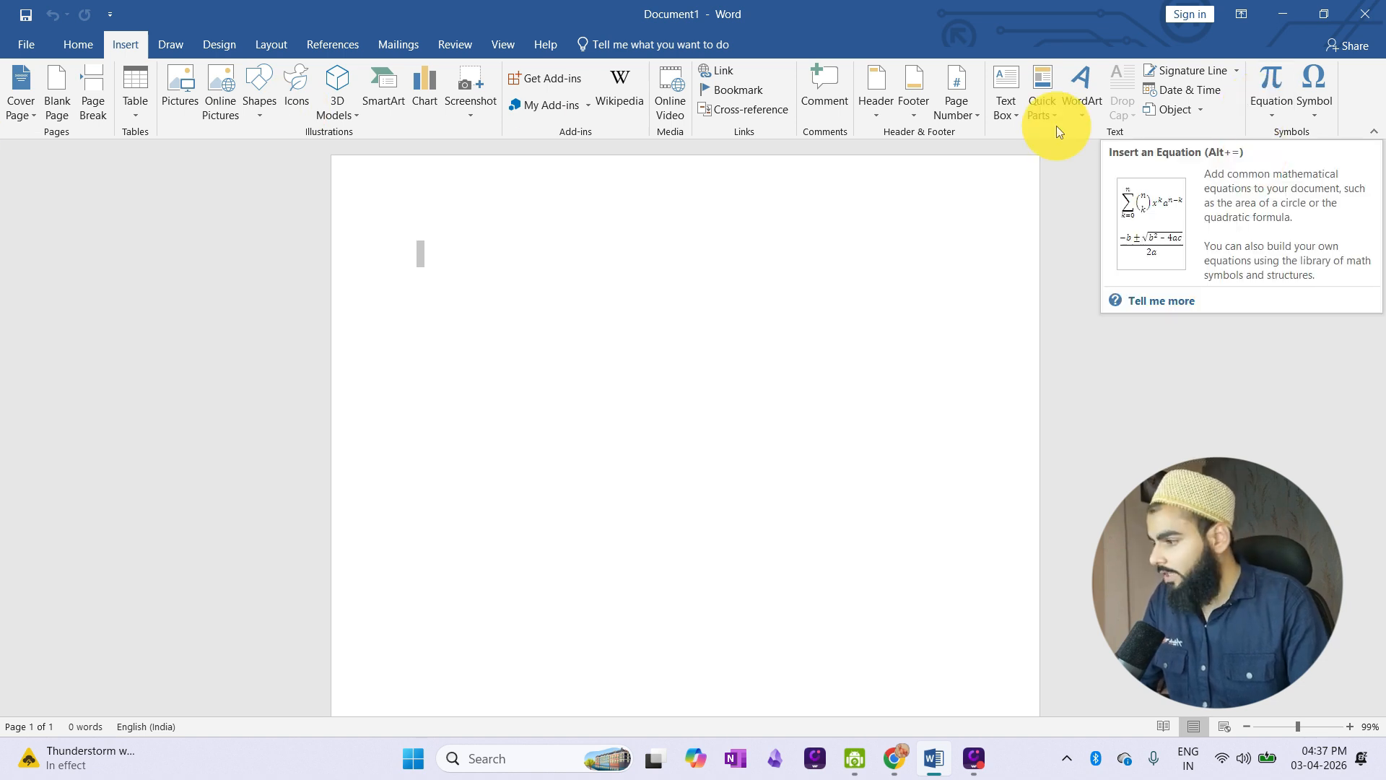
left_click(166, 45)
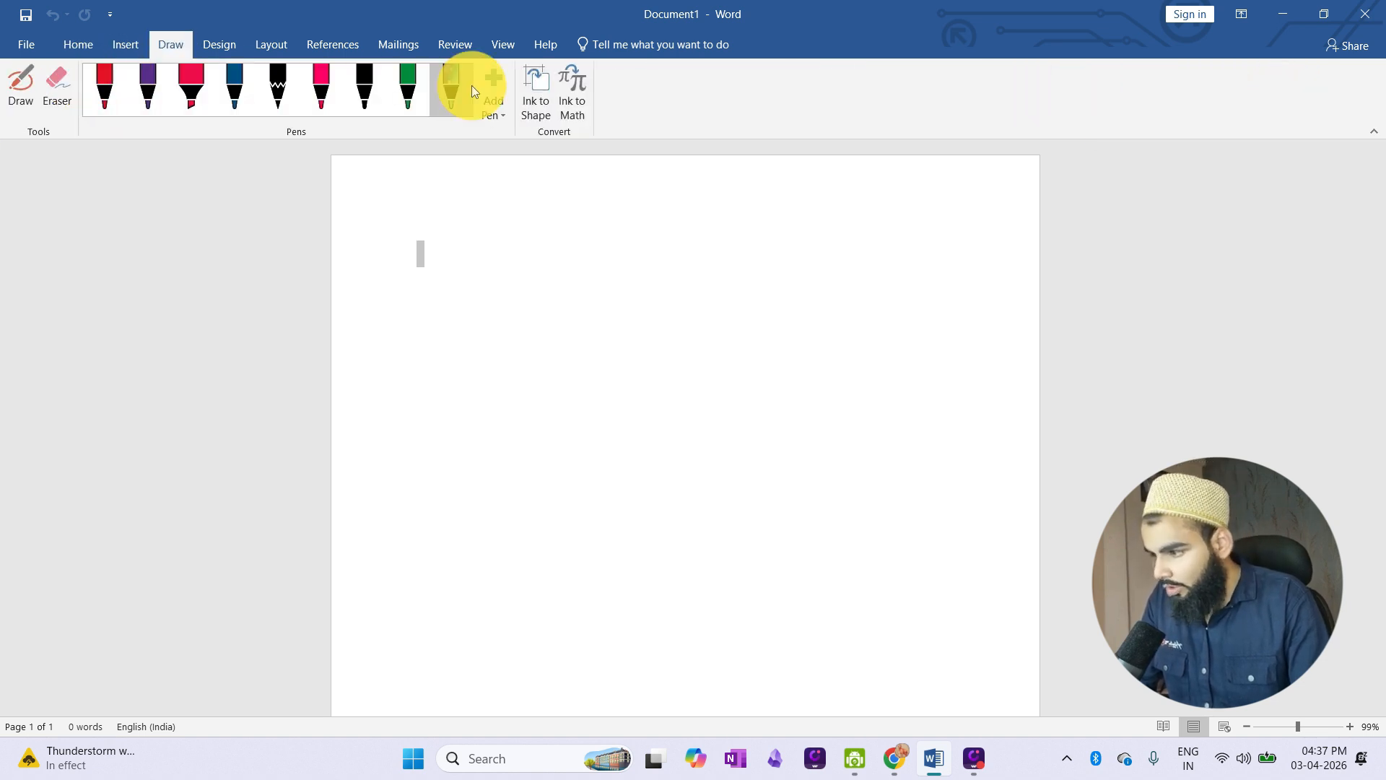
left_click(228, 49)
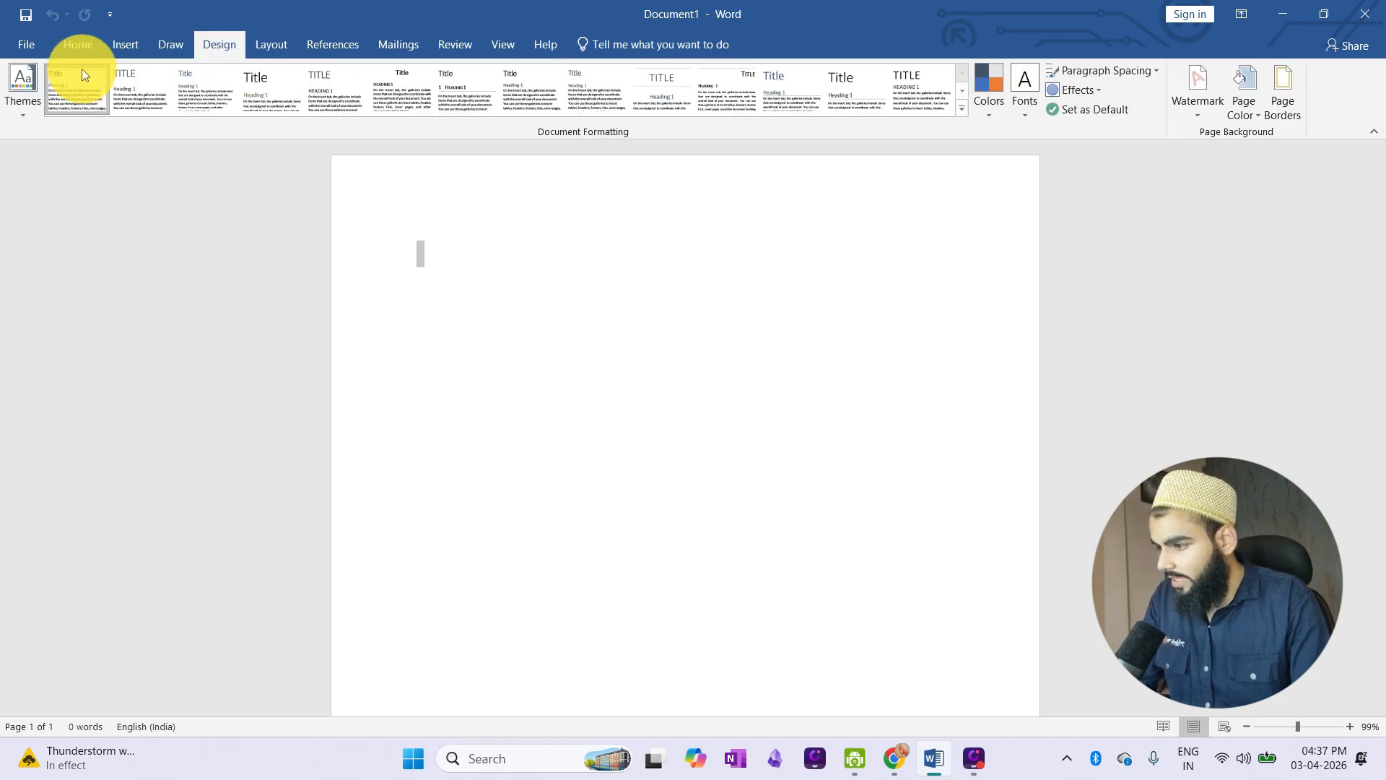
left_click(274, 54)
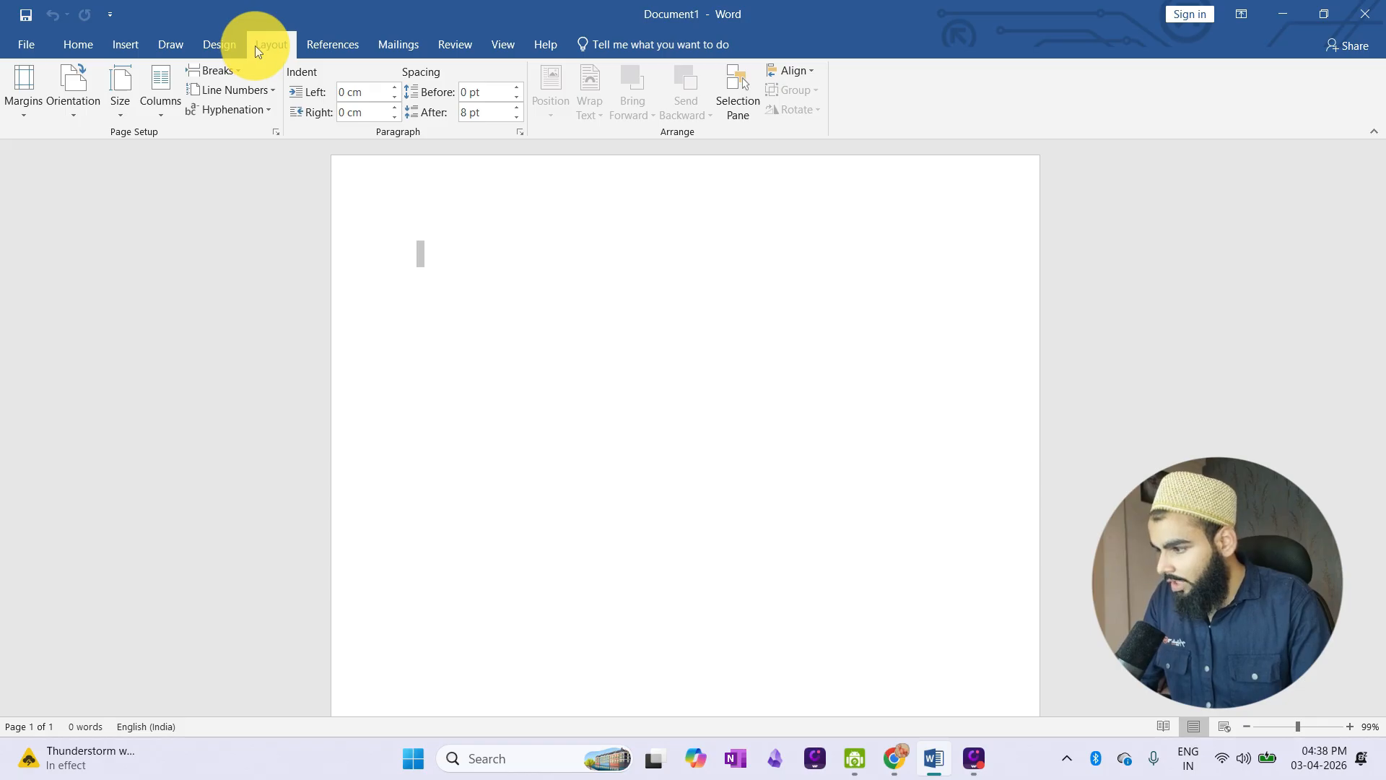
left_click(787, 26)
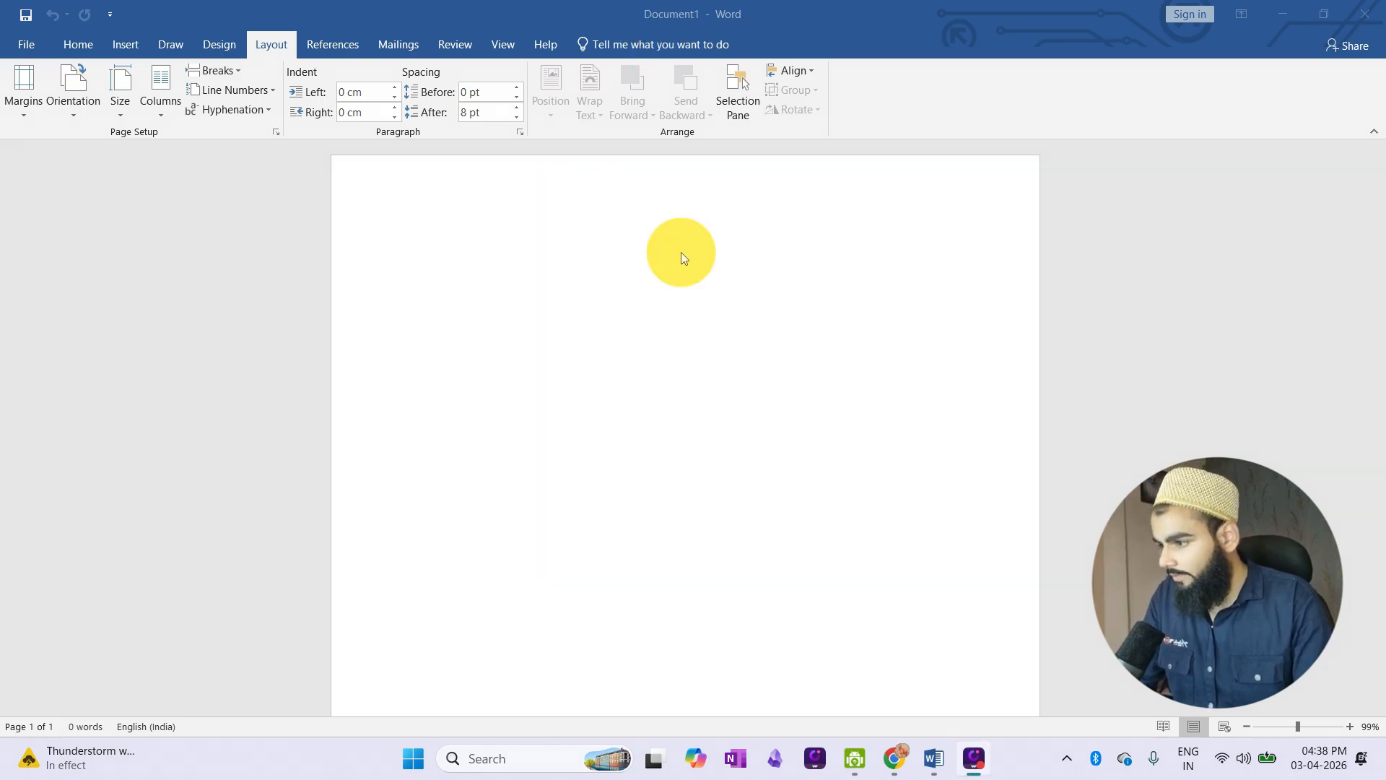
Write the sentence "I have 5 fruits in my basket." at the start of the blank document.
left_click(72, 50)
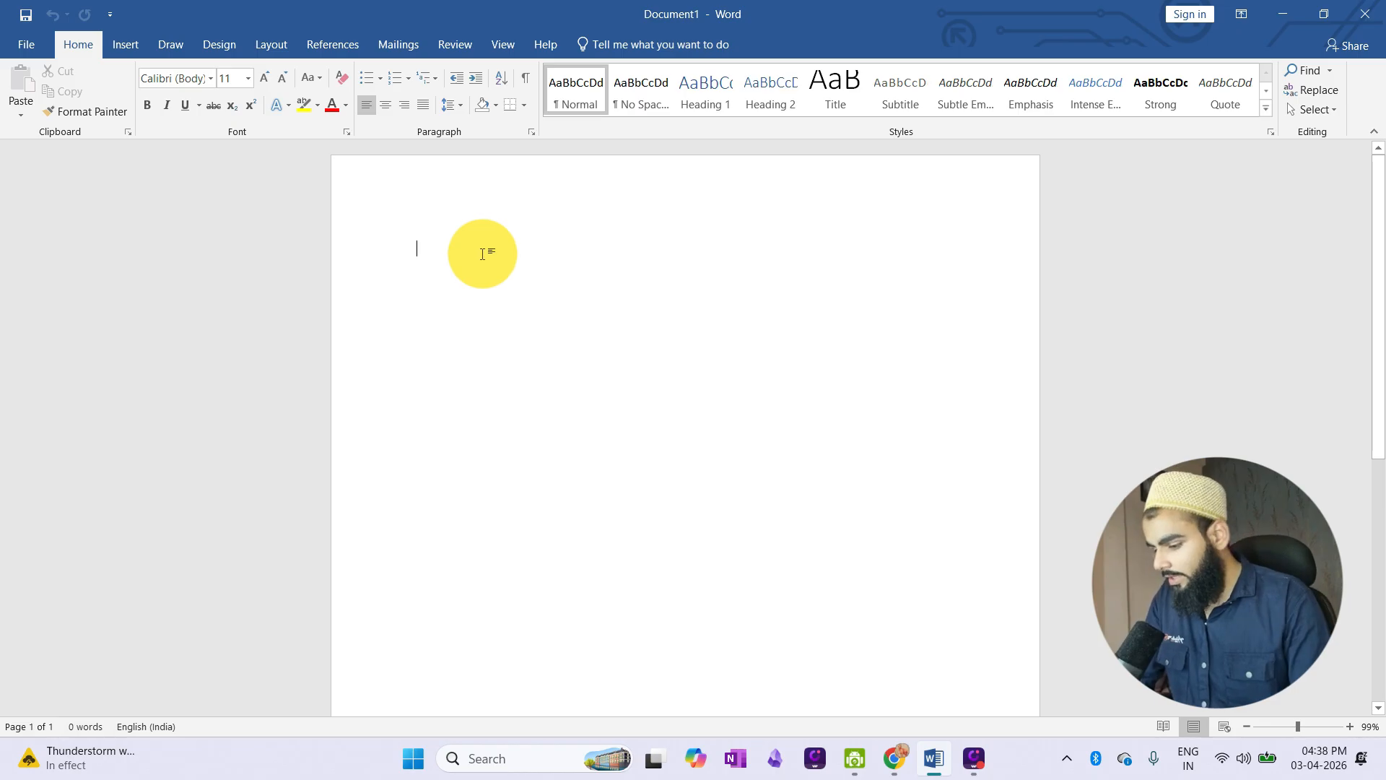
type("I ")
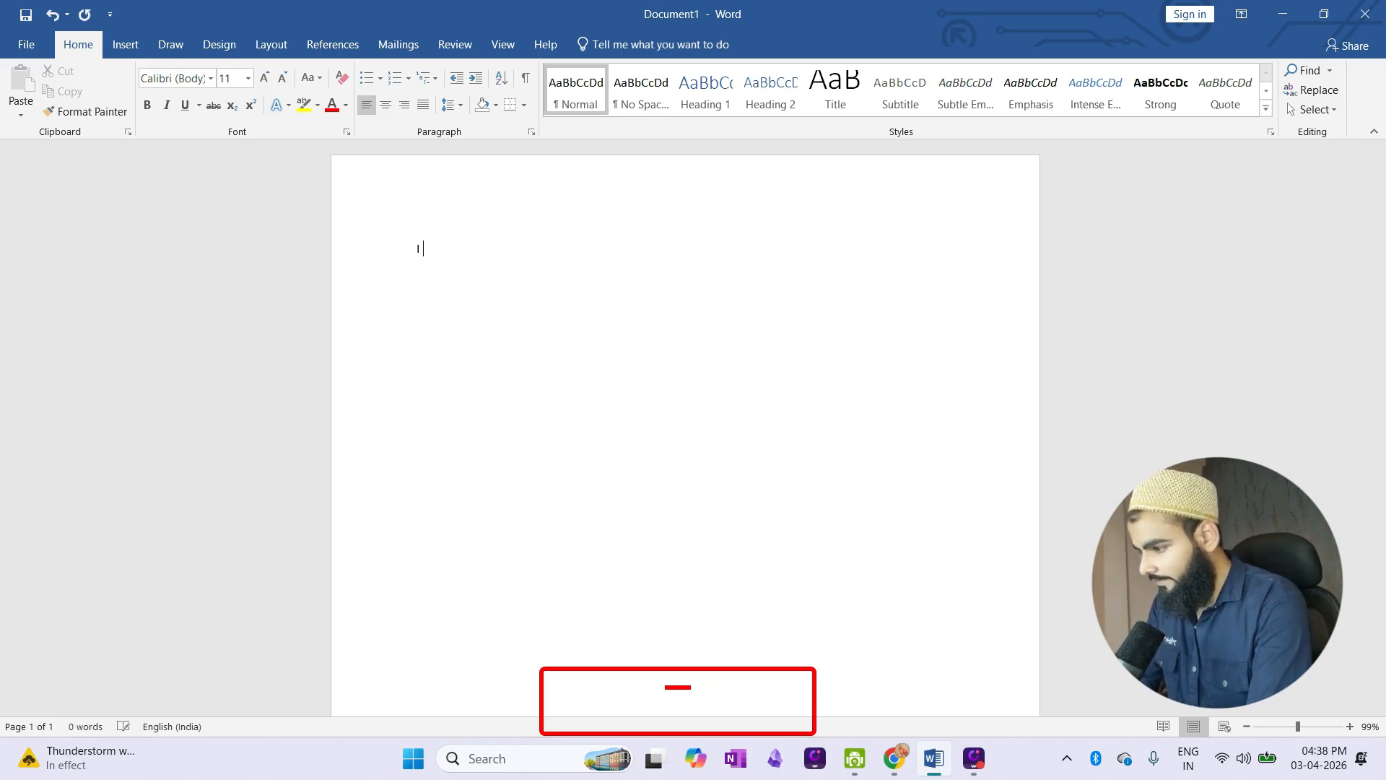
type("have 5")
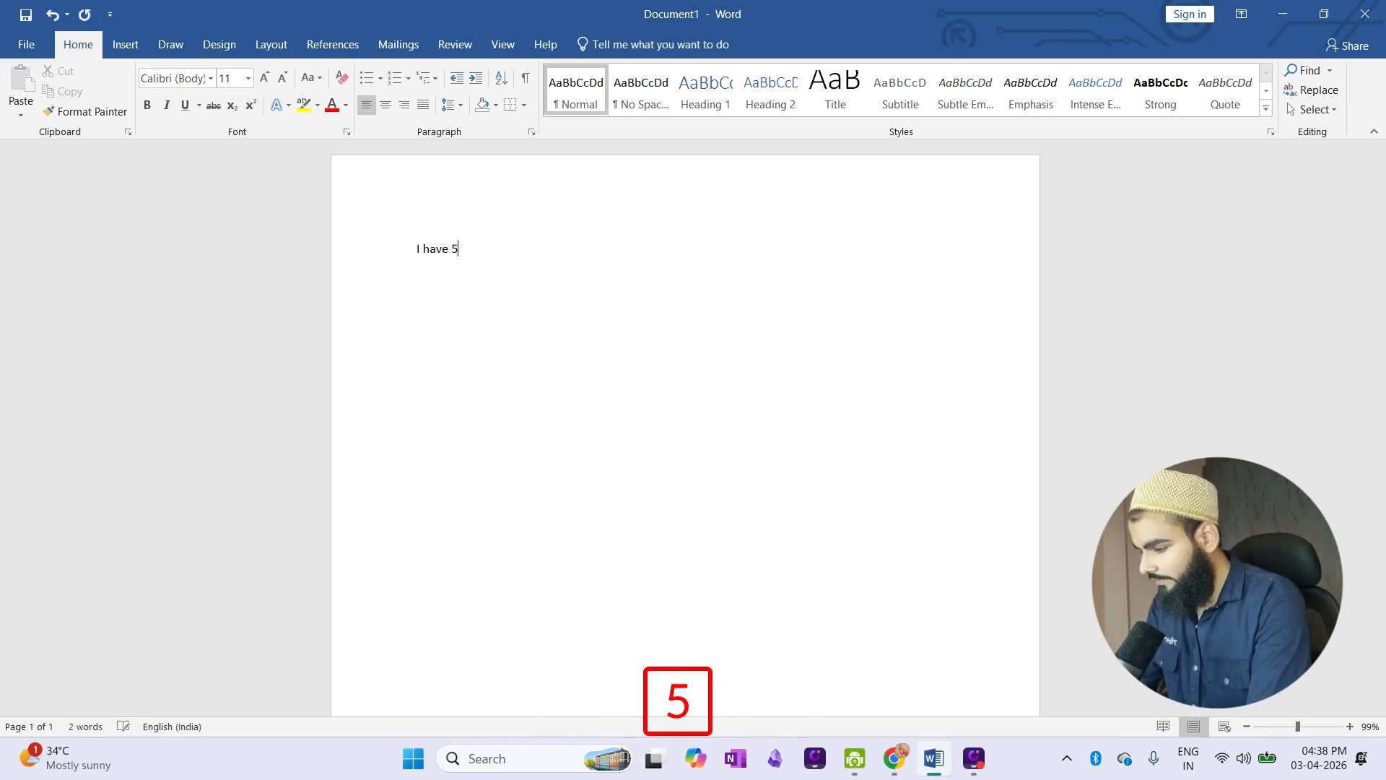
type(" fruits im")
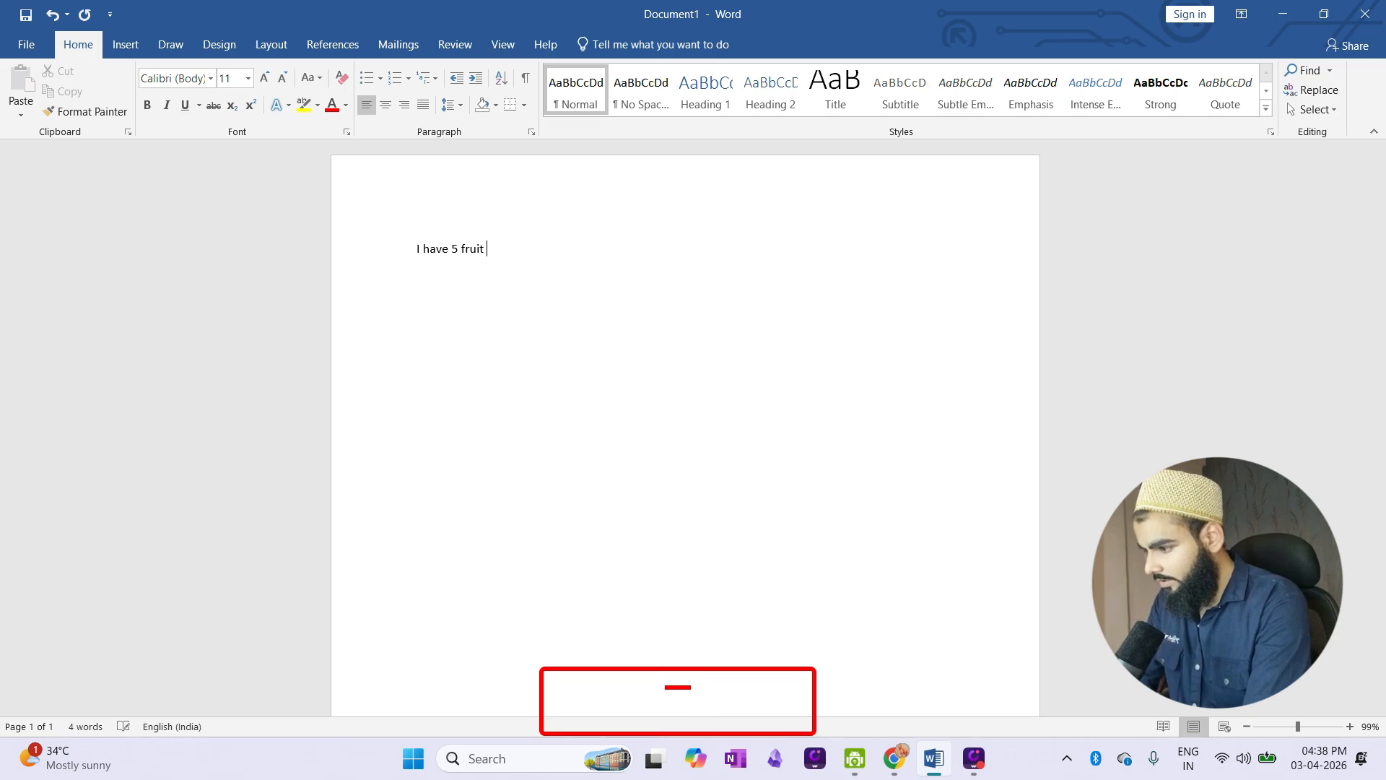
key("BackSpace")
key("BackSpace")
type("n m")
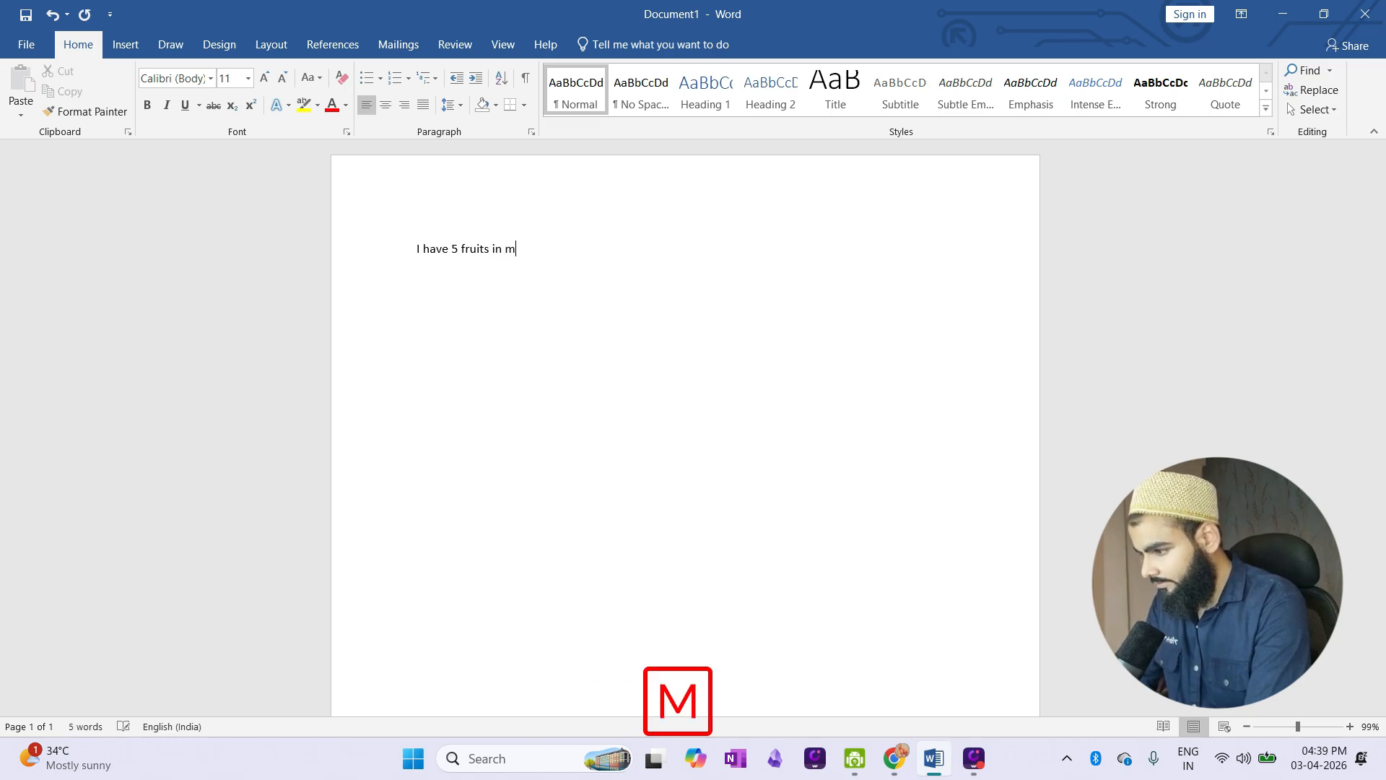
type("y basket")
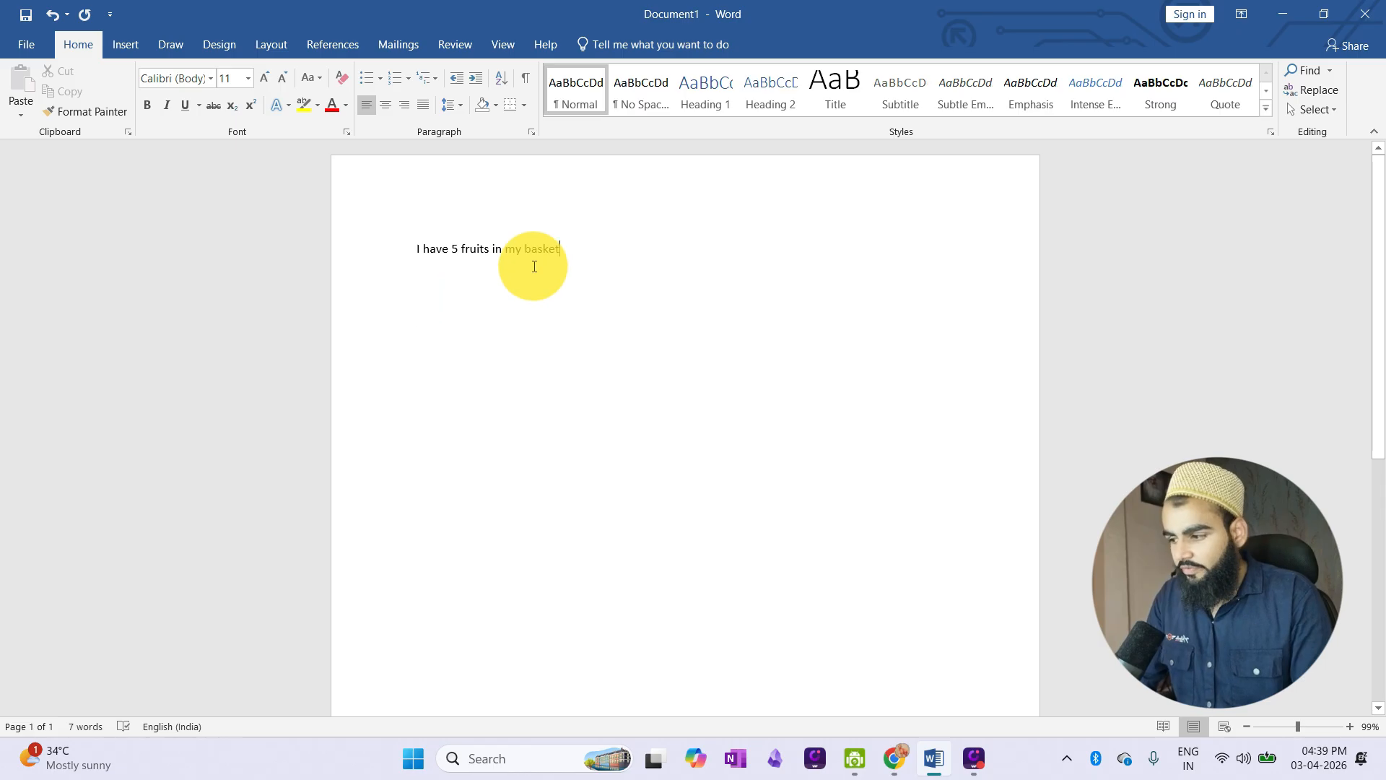
left_click(678, 701)
type(".")
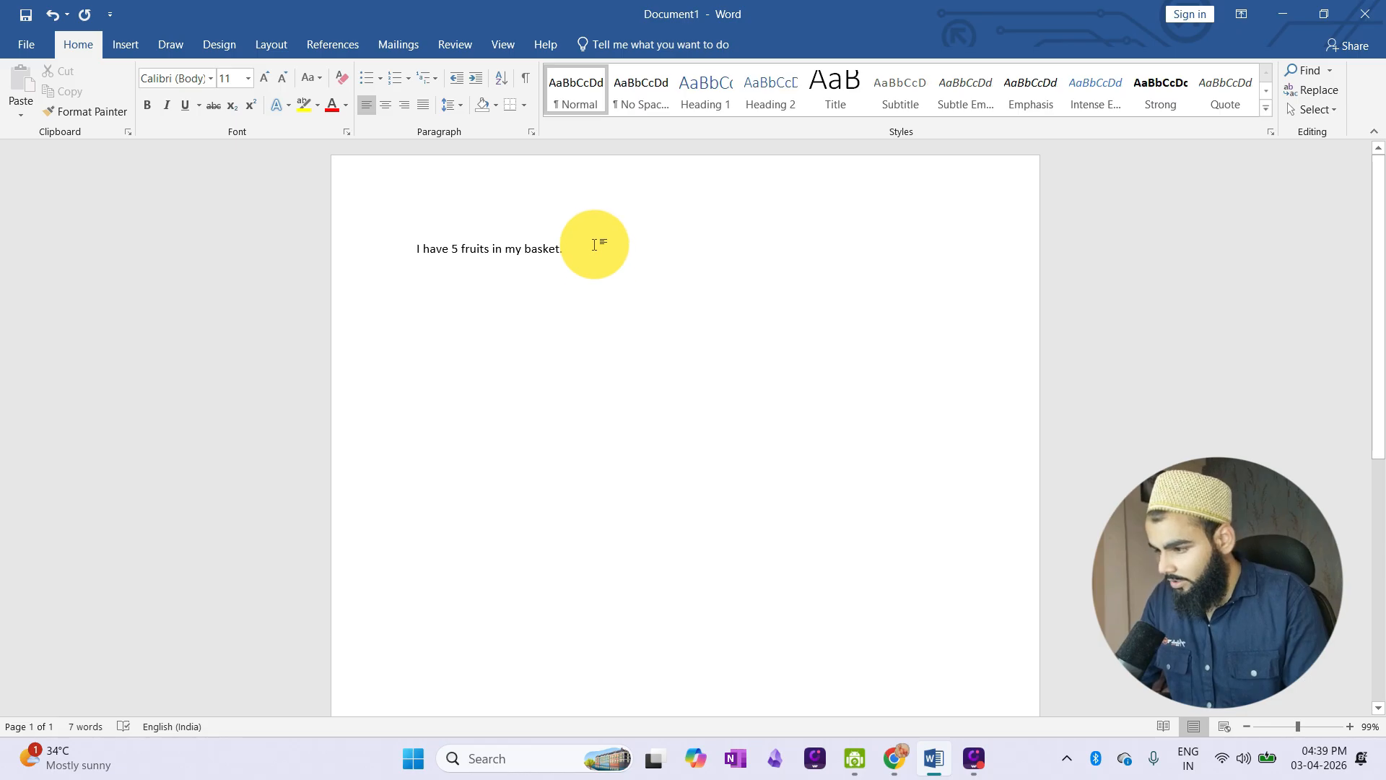
Select the whole sentence and clear the selection again.
left_click_drag(587, 244, 397, 249)
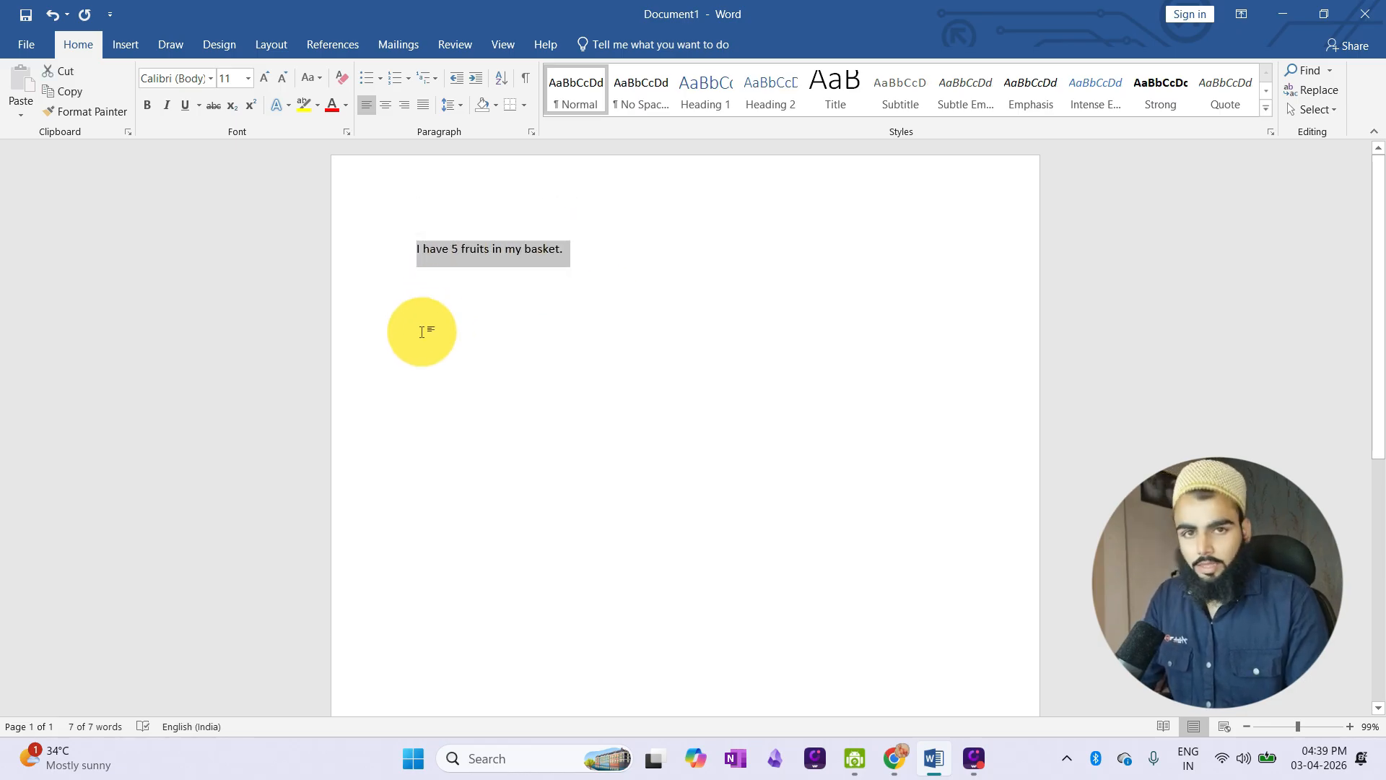
left_click(505, 319)
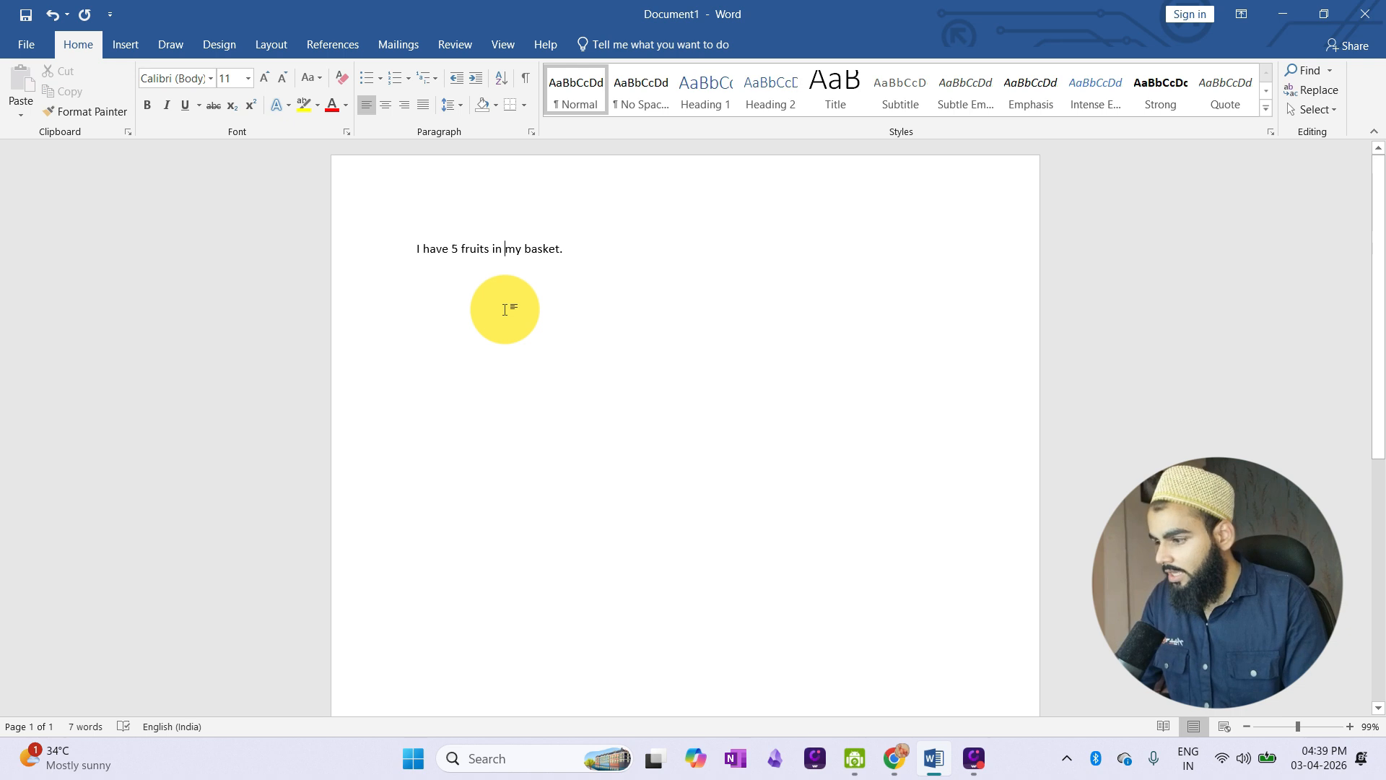
triple_click(518, 254)
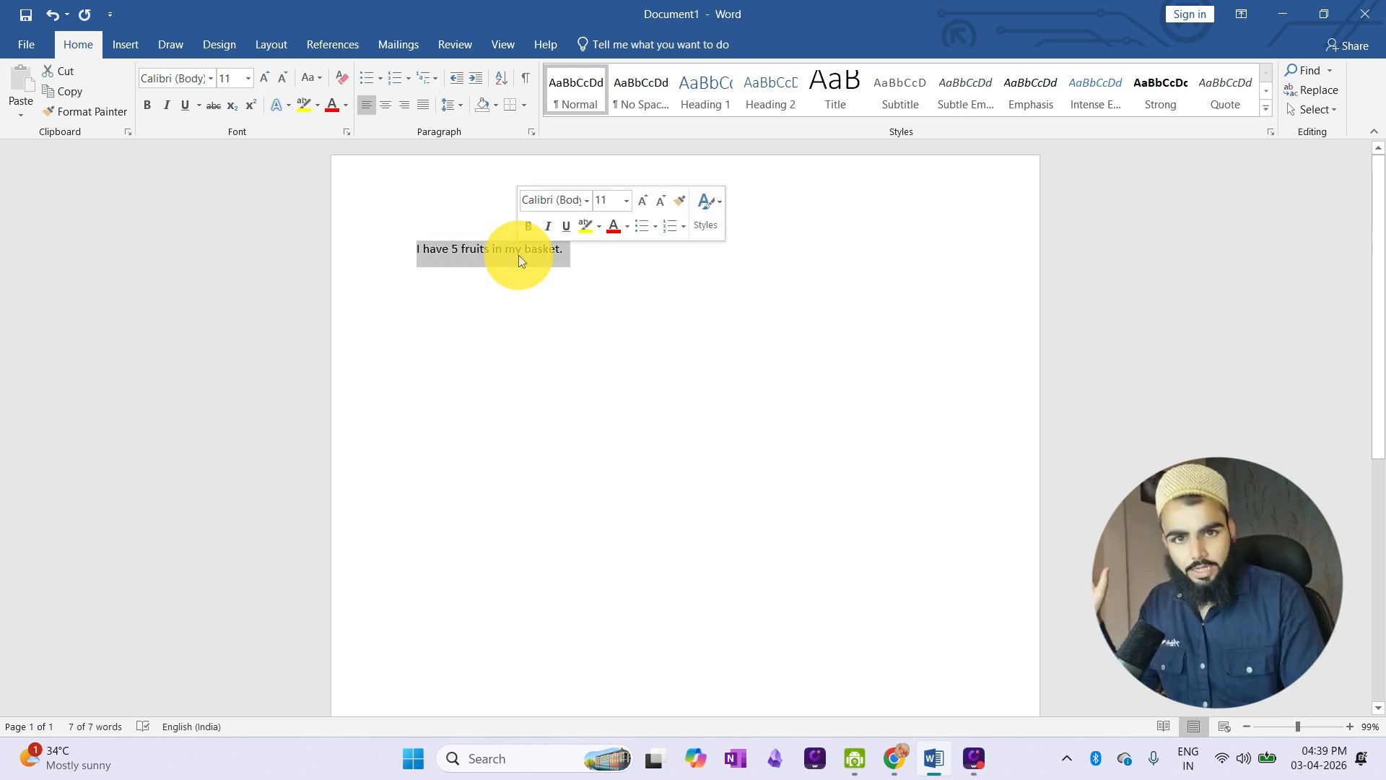
left_click(540, 296)
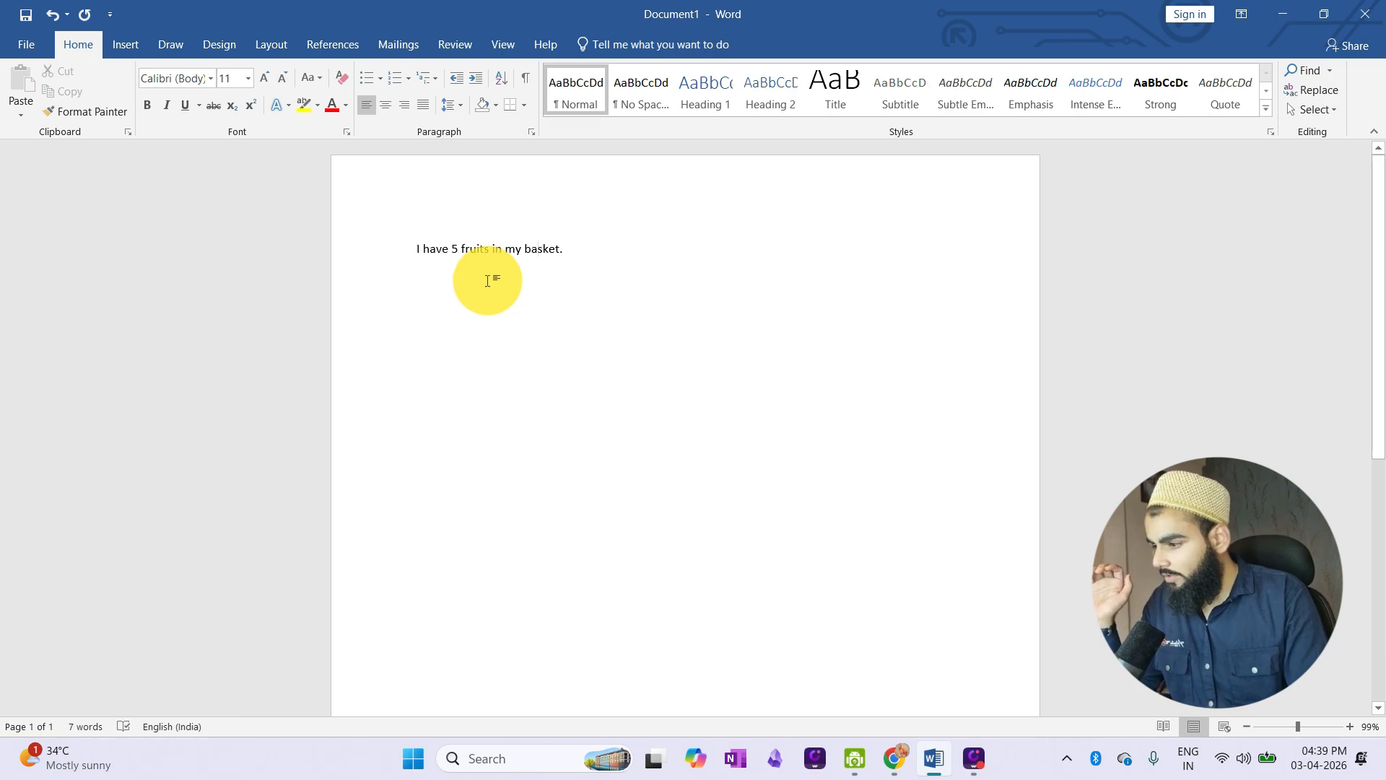
Set the font size of the whole sentence to 36 and deselect it.
left_click_drag(412, 256, 609, 255)
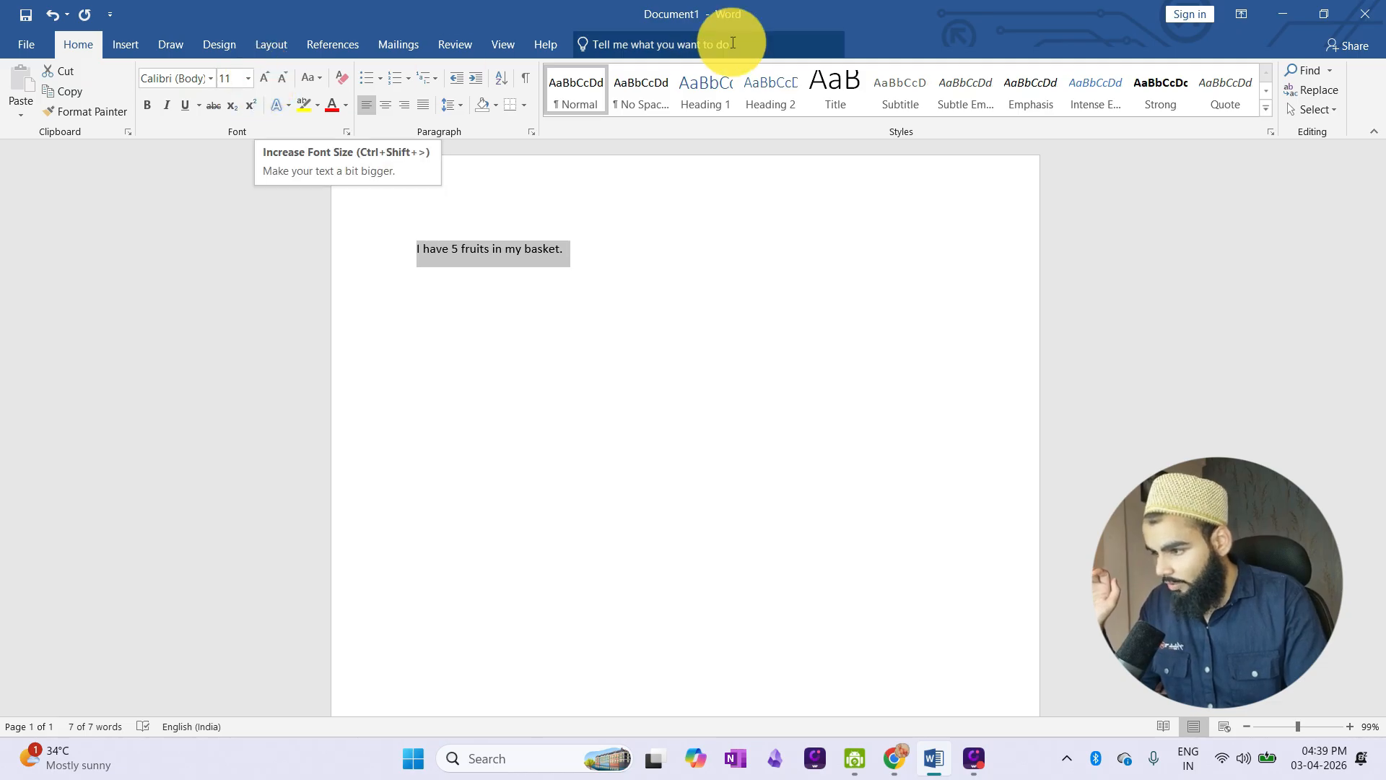
left_click(937, 21)
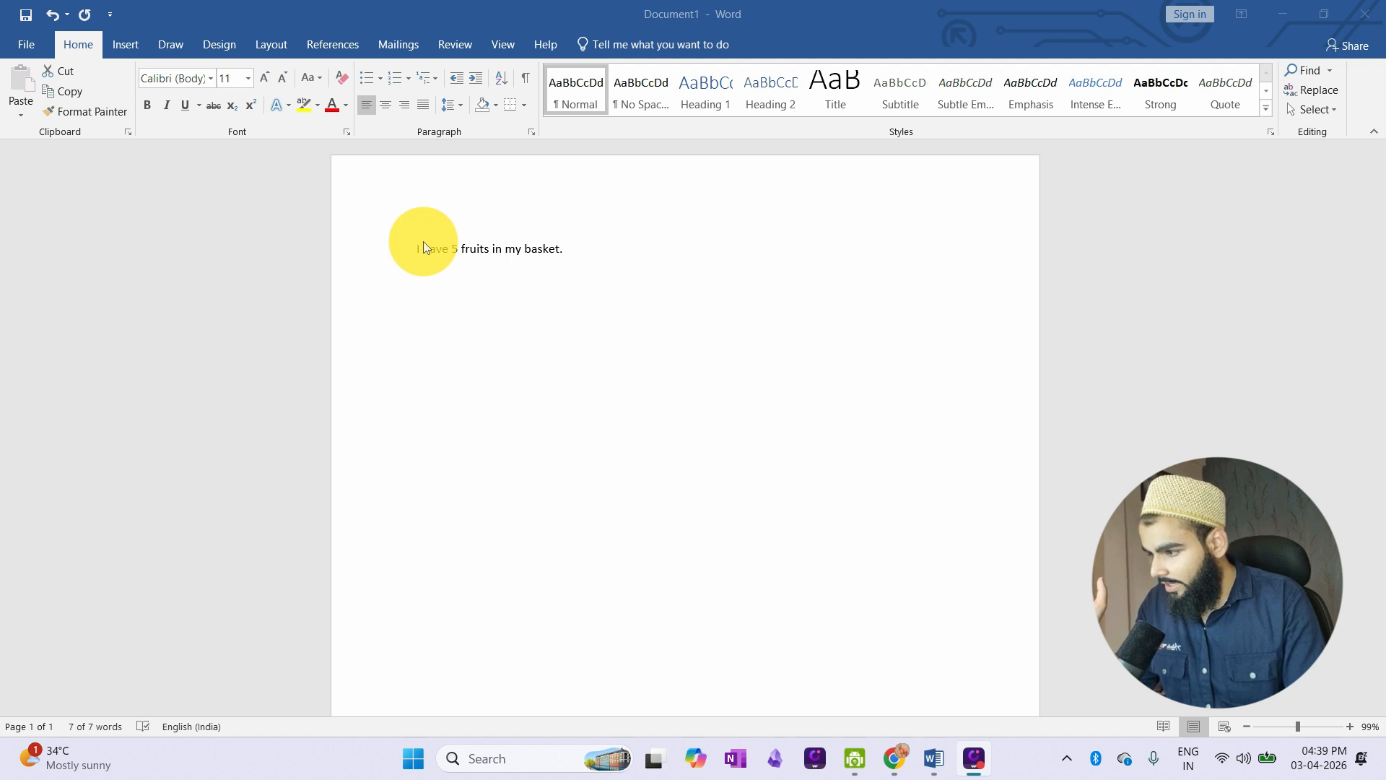
left_click(401, 251)
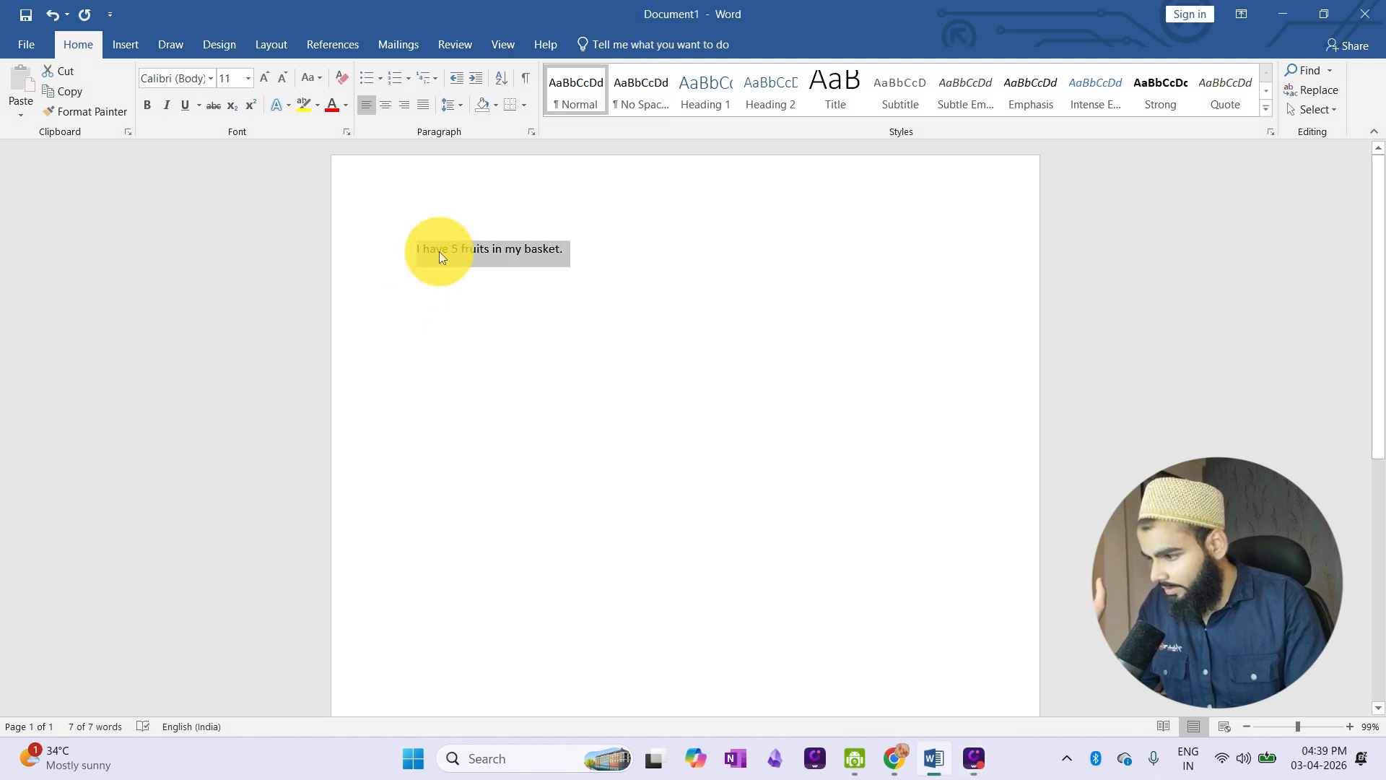
left_click(248, 78)
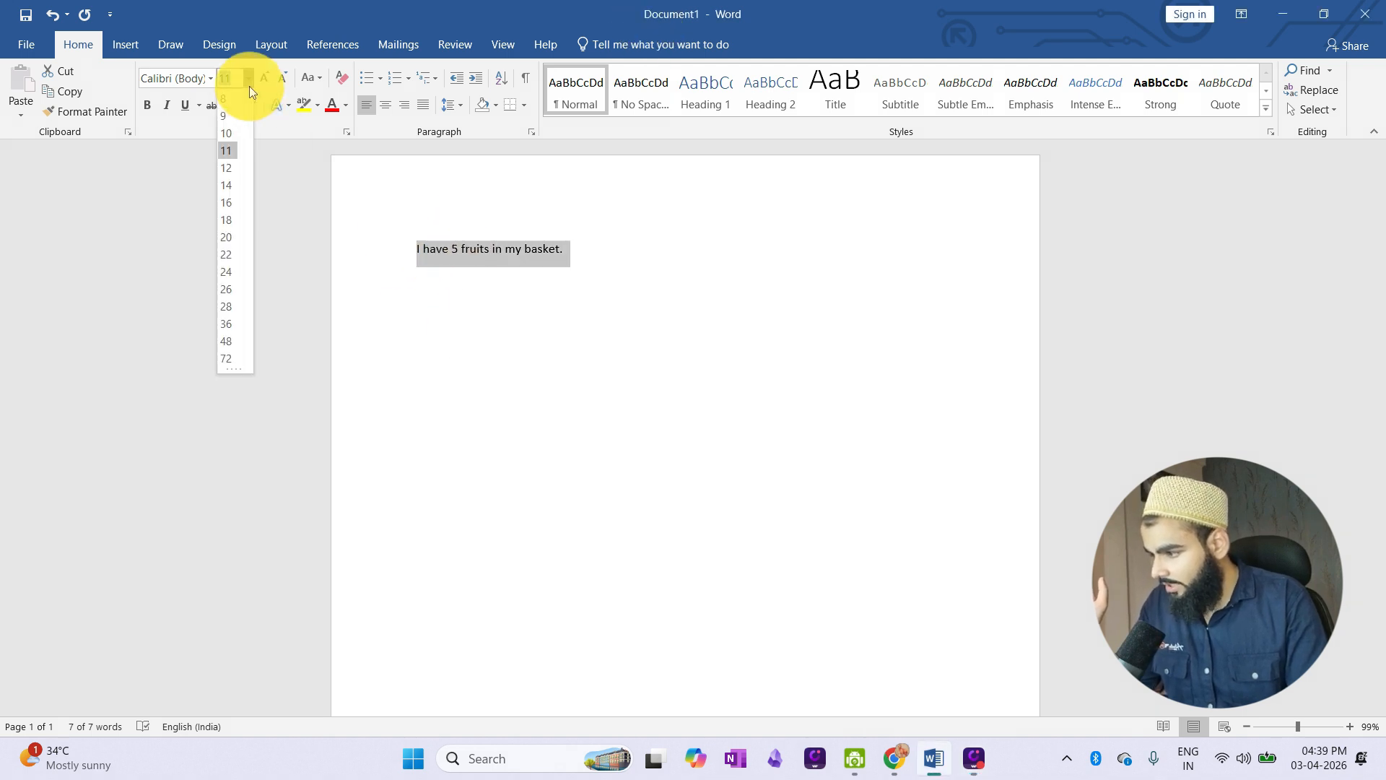
left_click(231, 325)
left_click(734, 360)
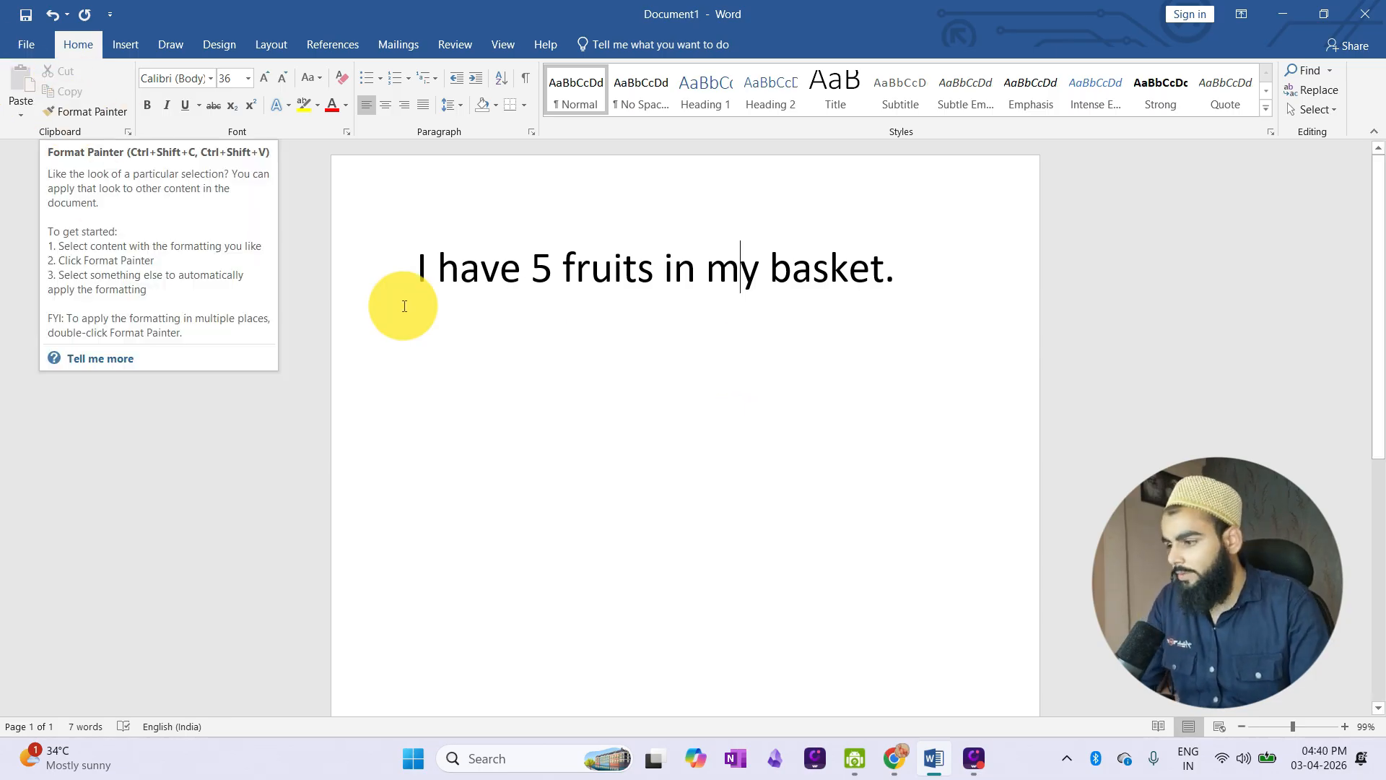
left_click(491, 300)
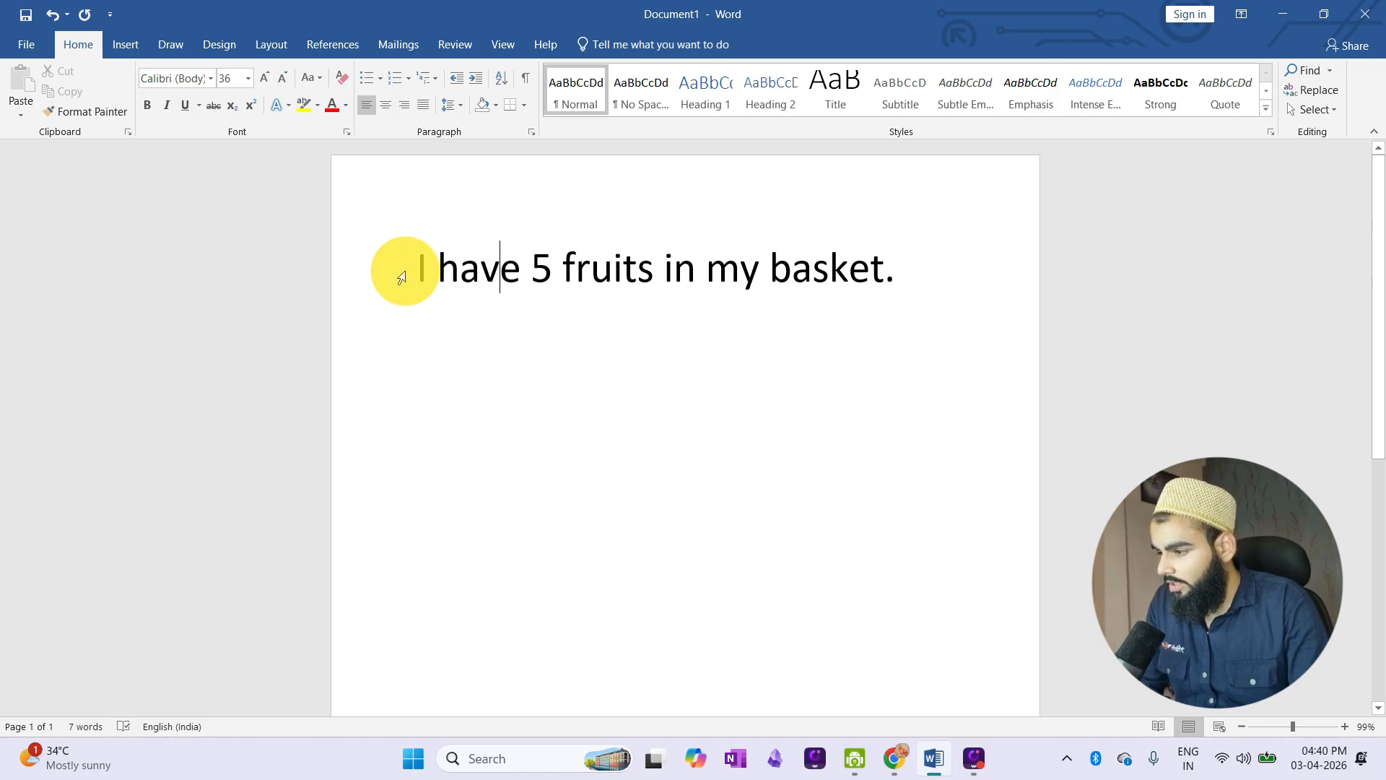
left_click_drag(413, 271, 830, 288)
left_click(900, 279)
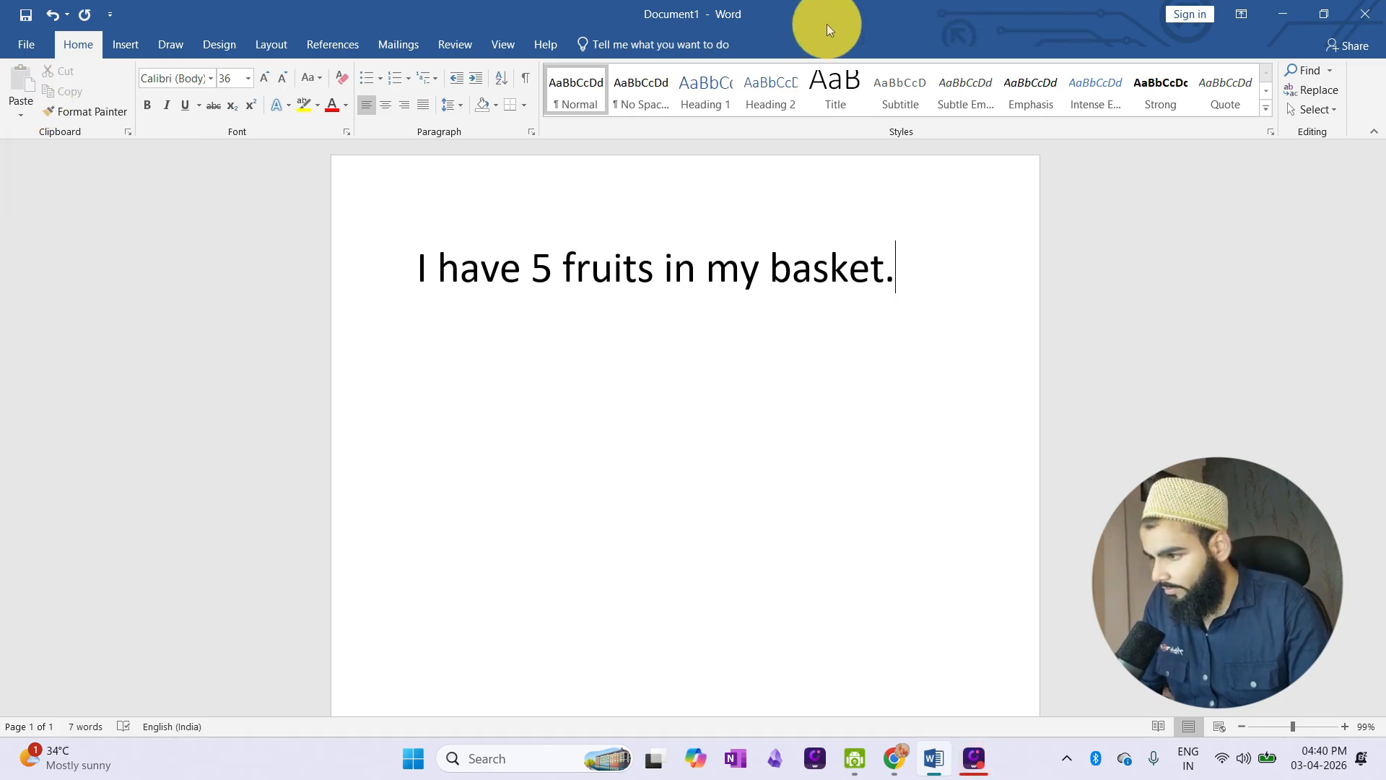
key("ctrl+shift+d")
mouse_move(1, 67)
left_mouse_down()
mouse_move(131, 137)
mouse_move(173, 184)
left_mouse_up()
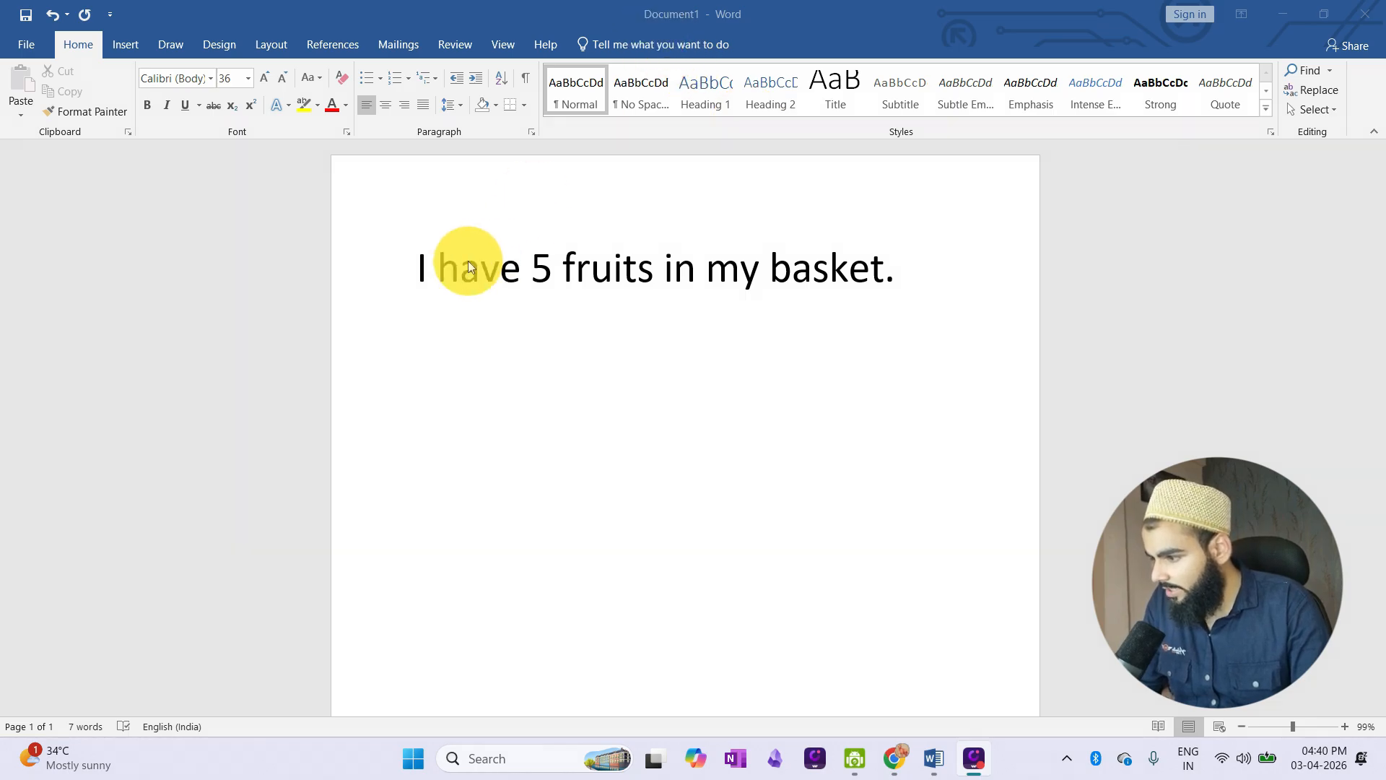
Cut the whole sentence "I have 5 fruits in my basket." and paste it back at the start of the document.
triple_click(523, 270)
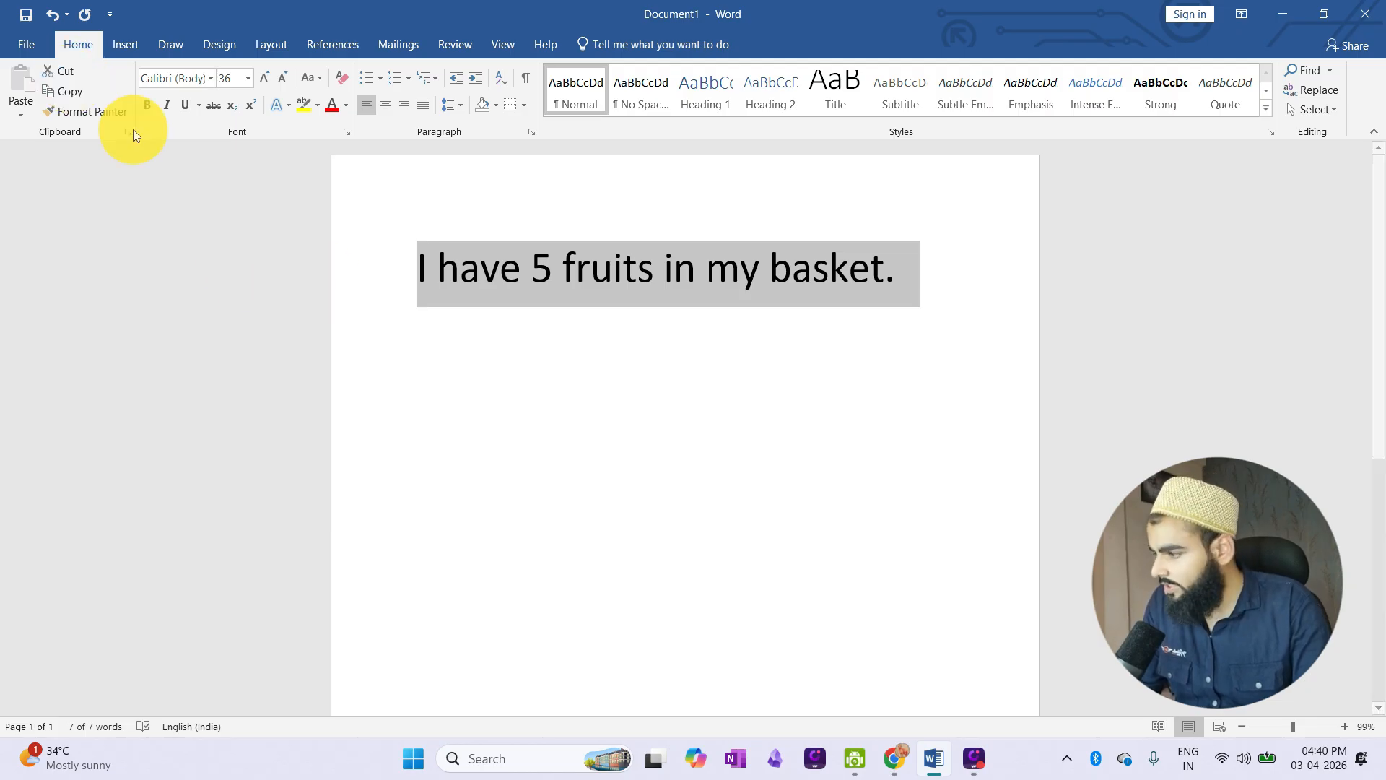
left_click(71, 72)
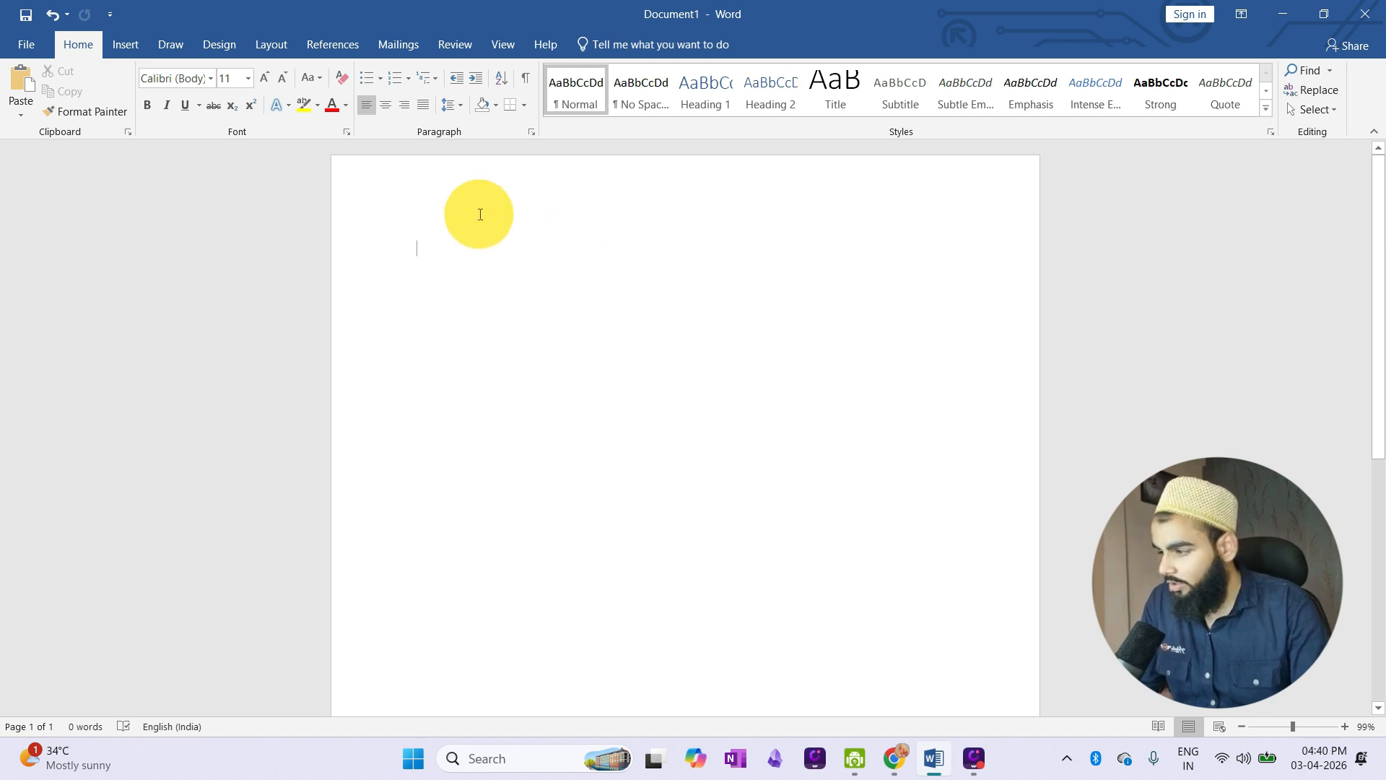
left_click(21, 79)
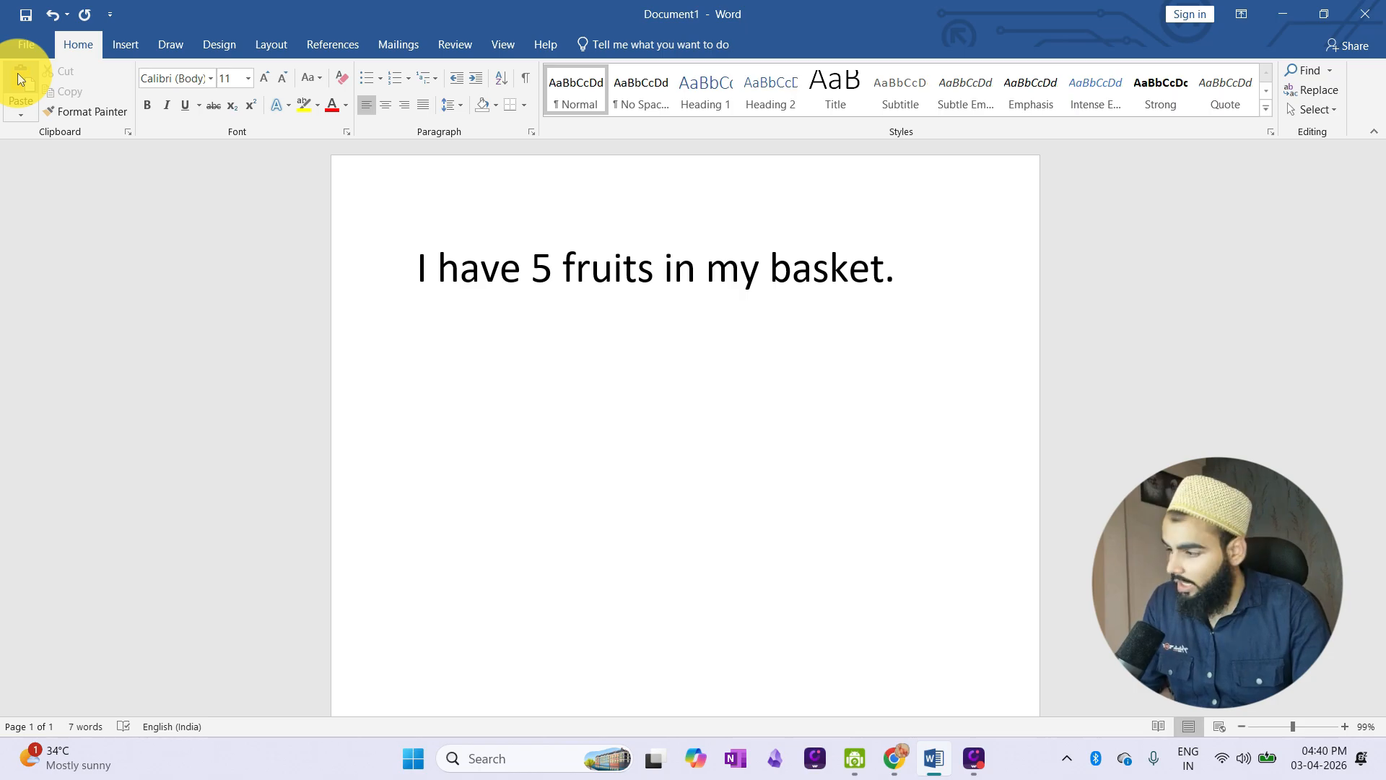
Paste six more copies of the sentence below the first one and delete these extra copies again.
left_click(21, 79)
left_click(21, 80)
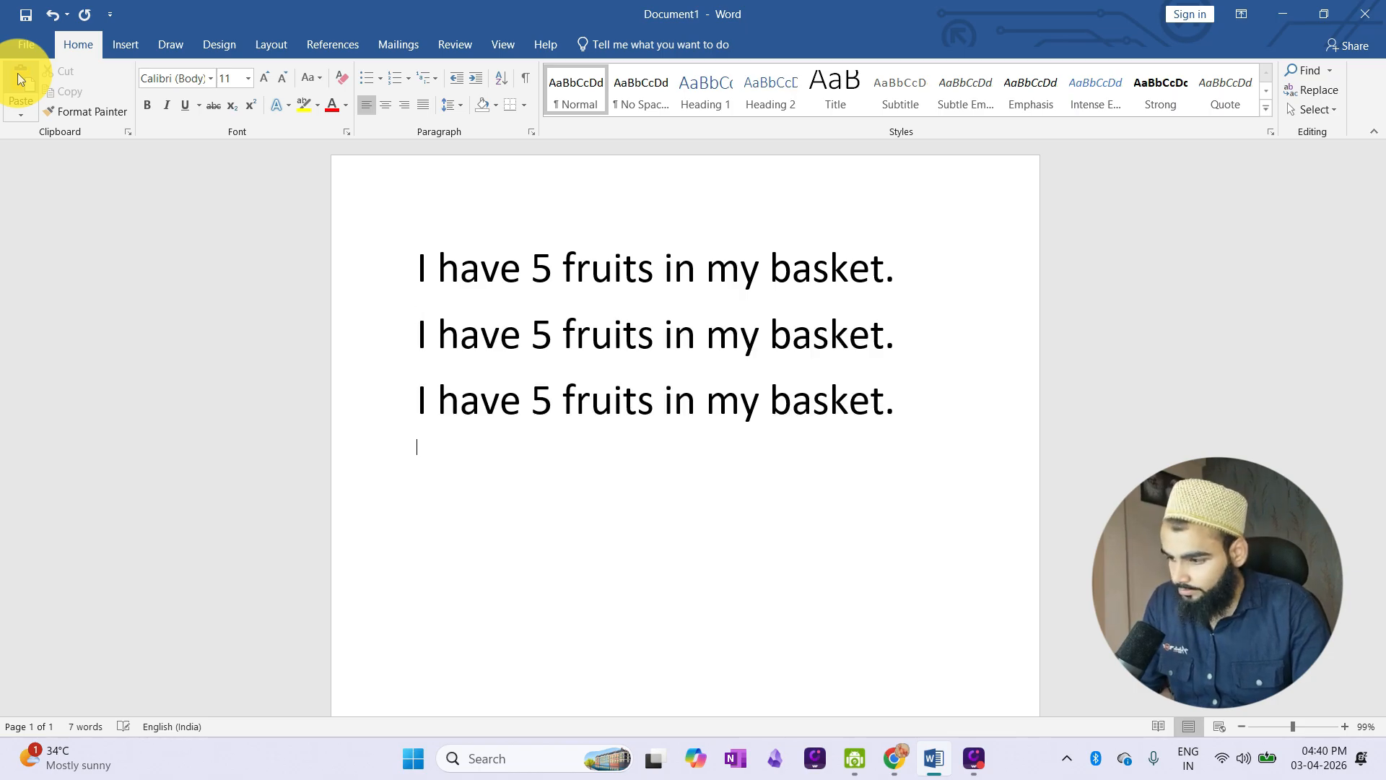
left_click(20, 79)
left_click(21, 80)
left_click(21, 79)
left_click(21, 79)
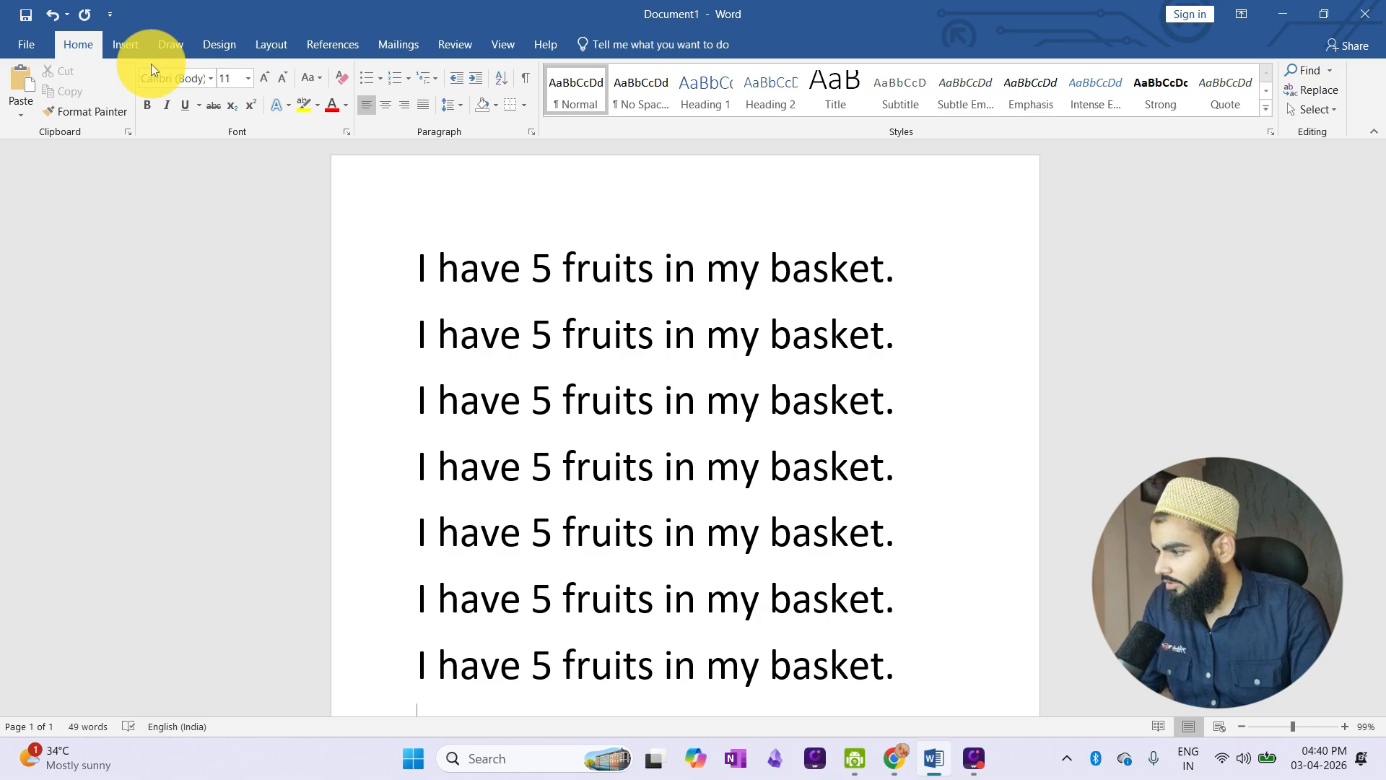
left_click_drag(412, 332, 920, 696)
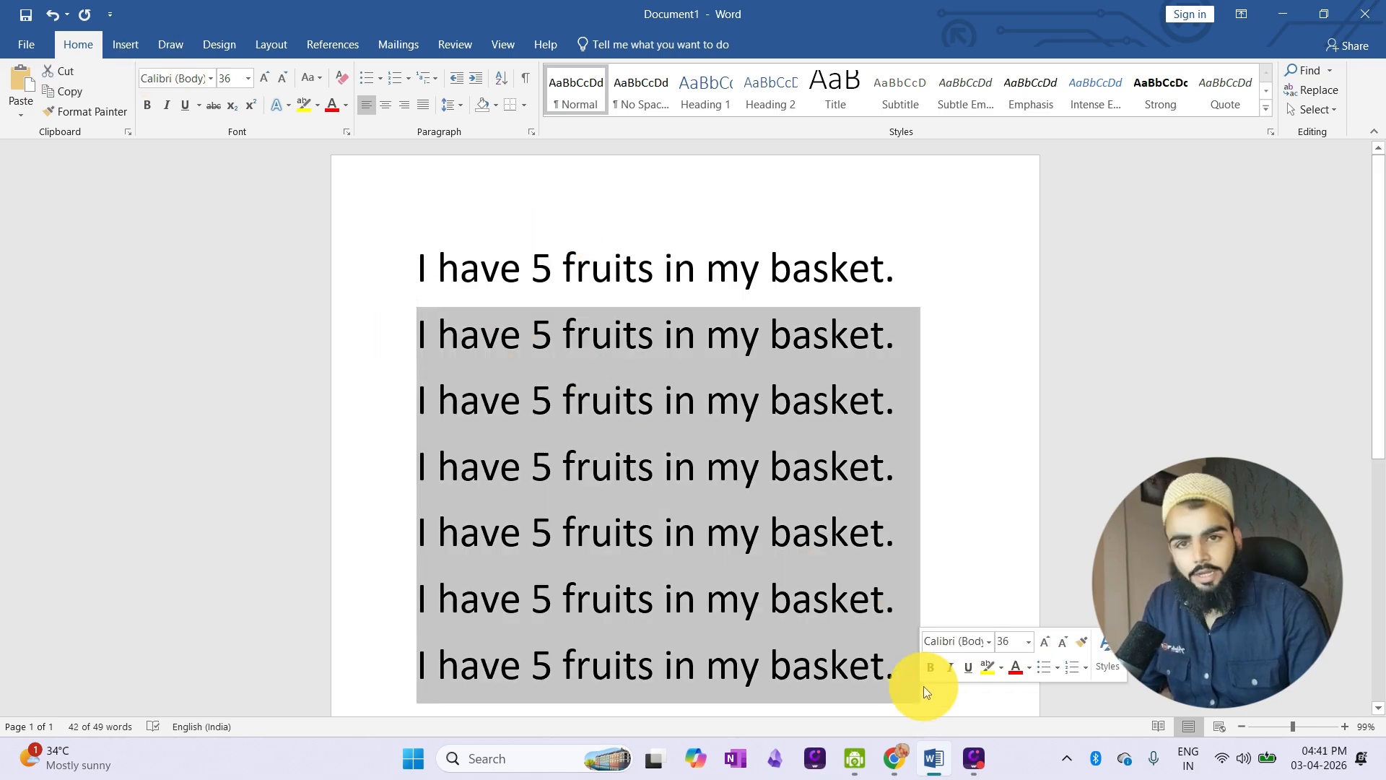
key("BackSpace")
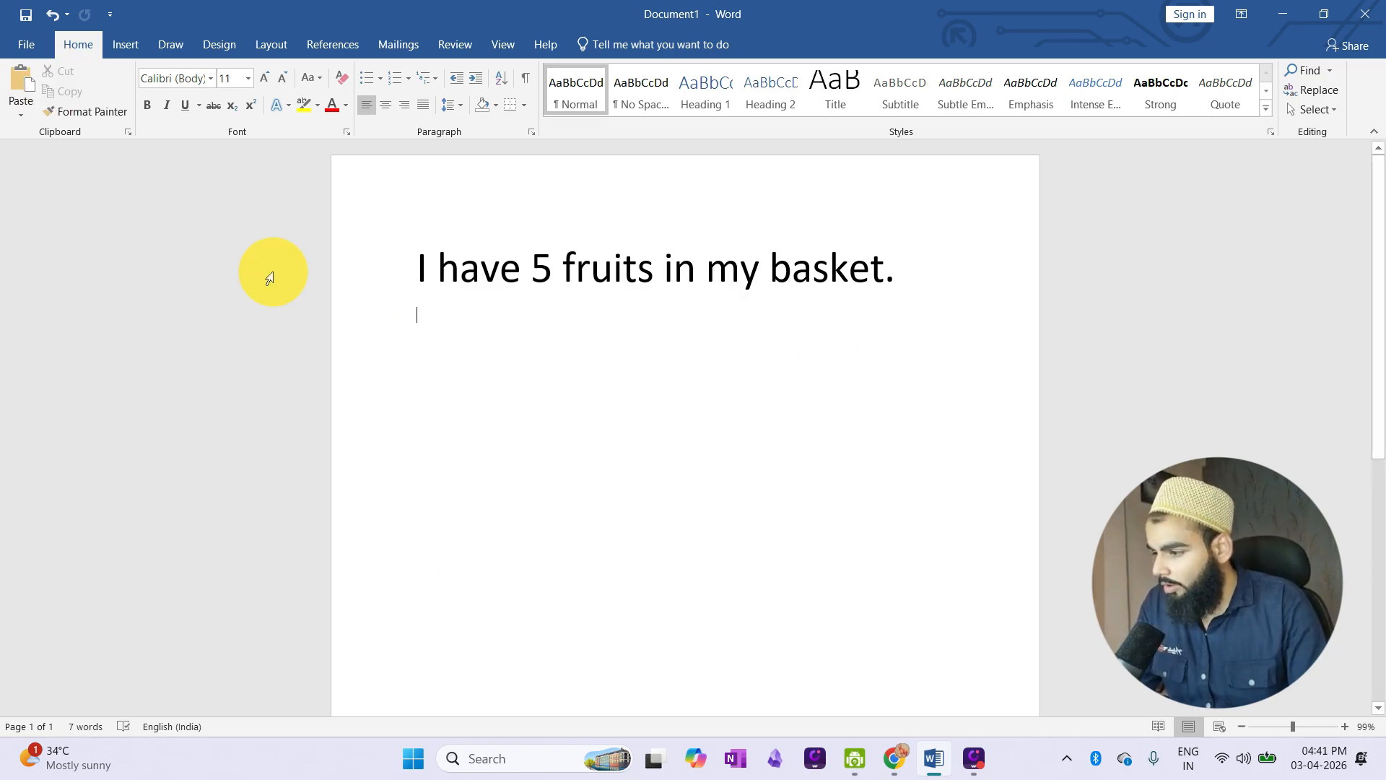
Copy the words "I have 5 fruits" and paste them after the end of the sentence.
mouse_move(416, 261)
left_mouse_down()
mouse_move(640, 269)
mouse_move(421, 270)
left_mouse_up()
left_click(656, 278)
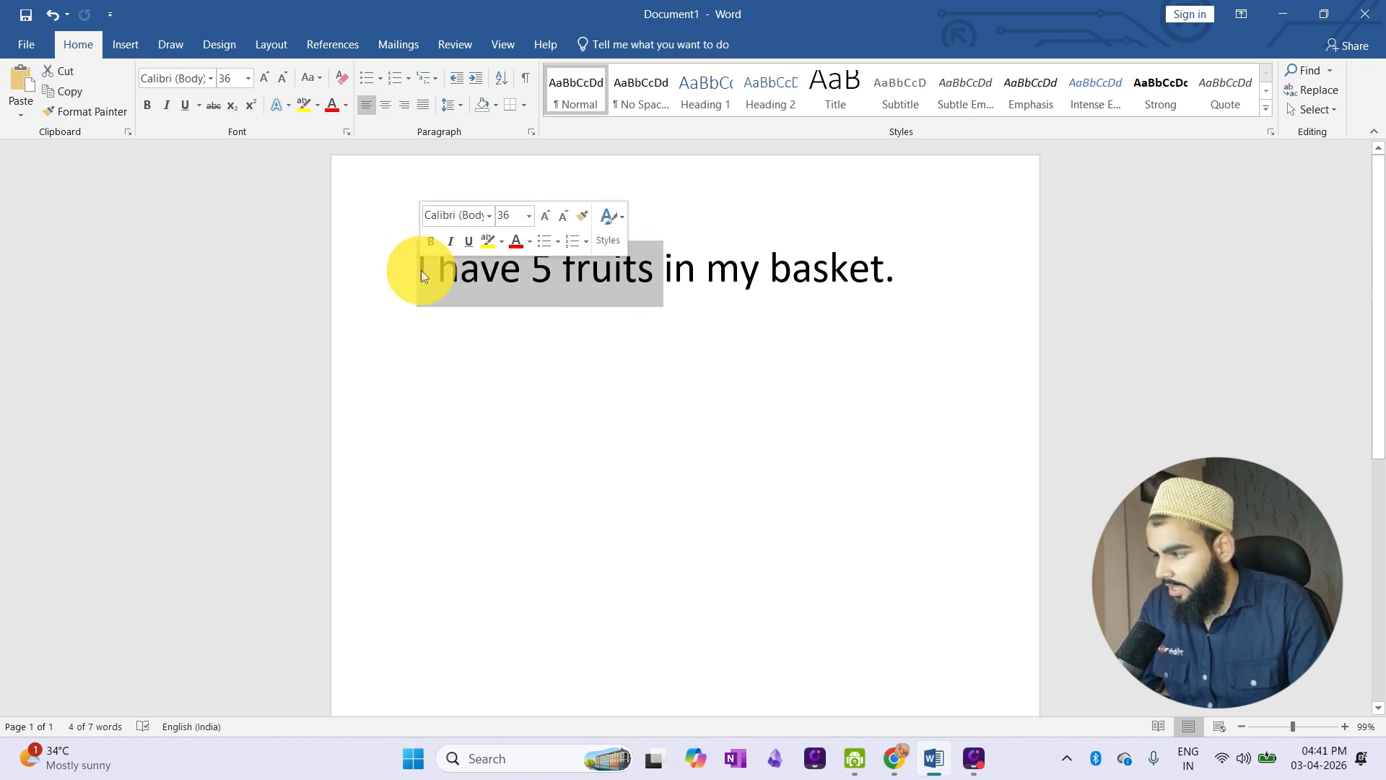
left_click(80, 97)
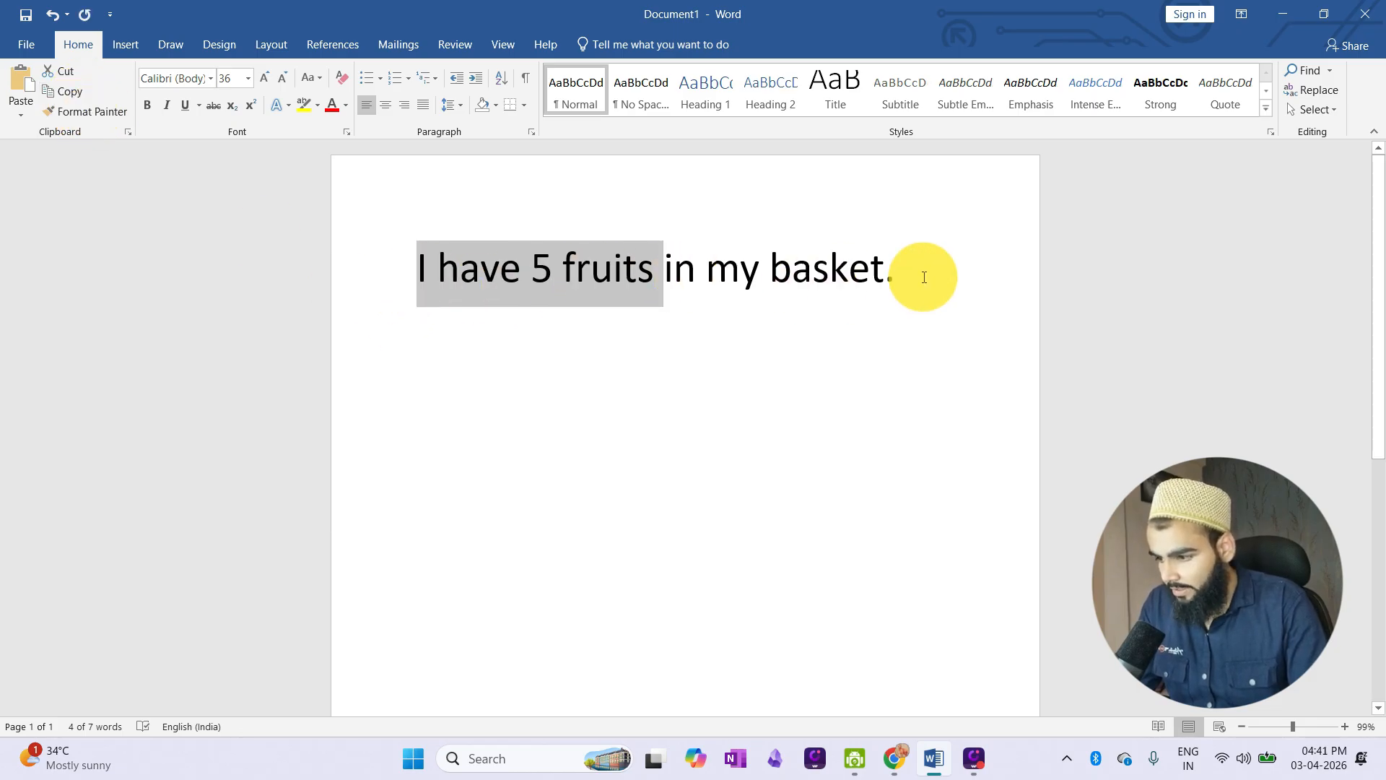
left_click(903, 267)
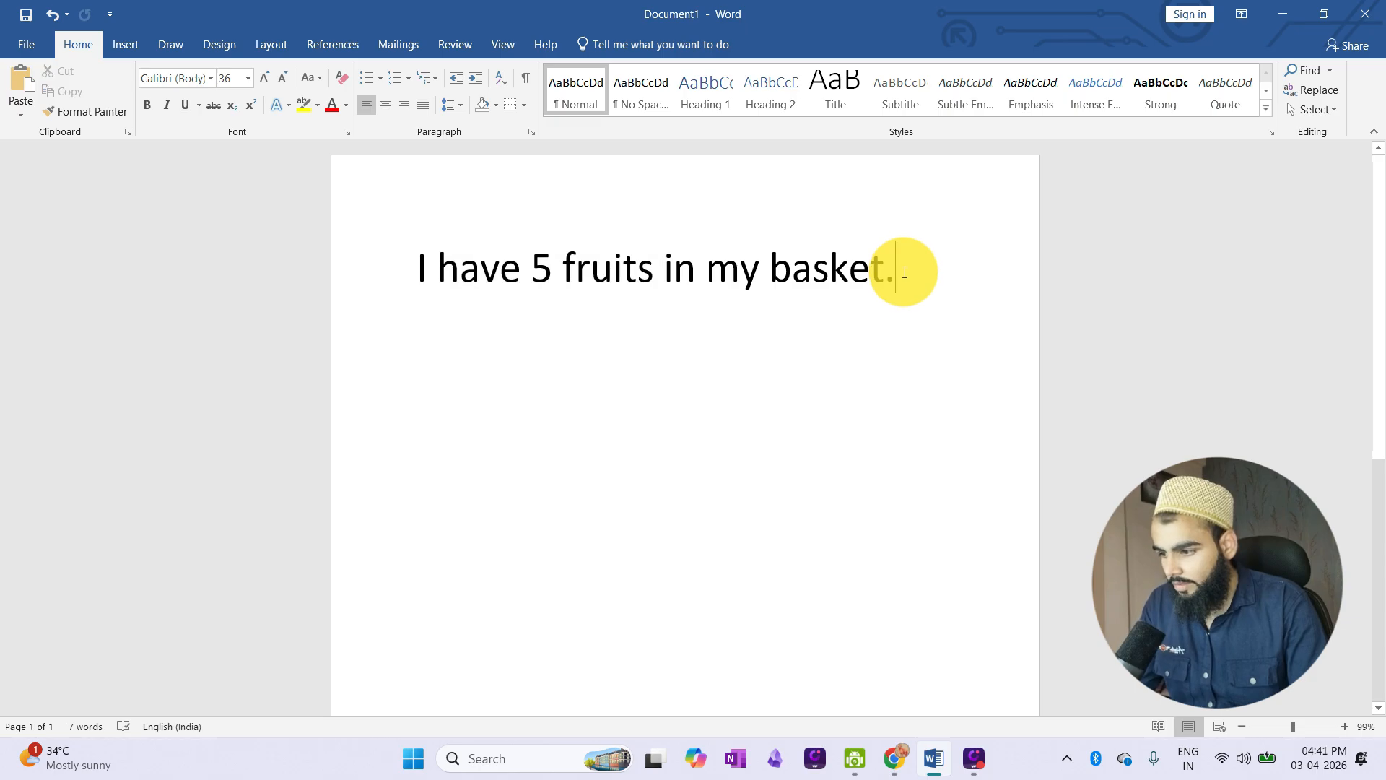
left_click(875, 24)
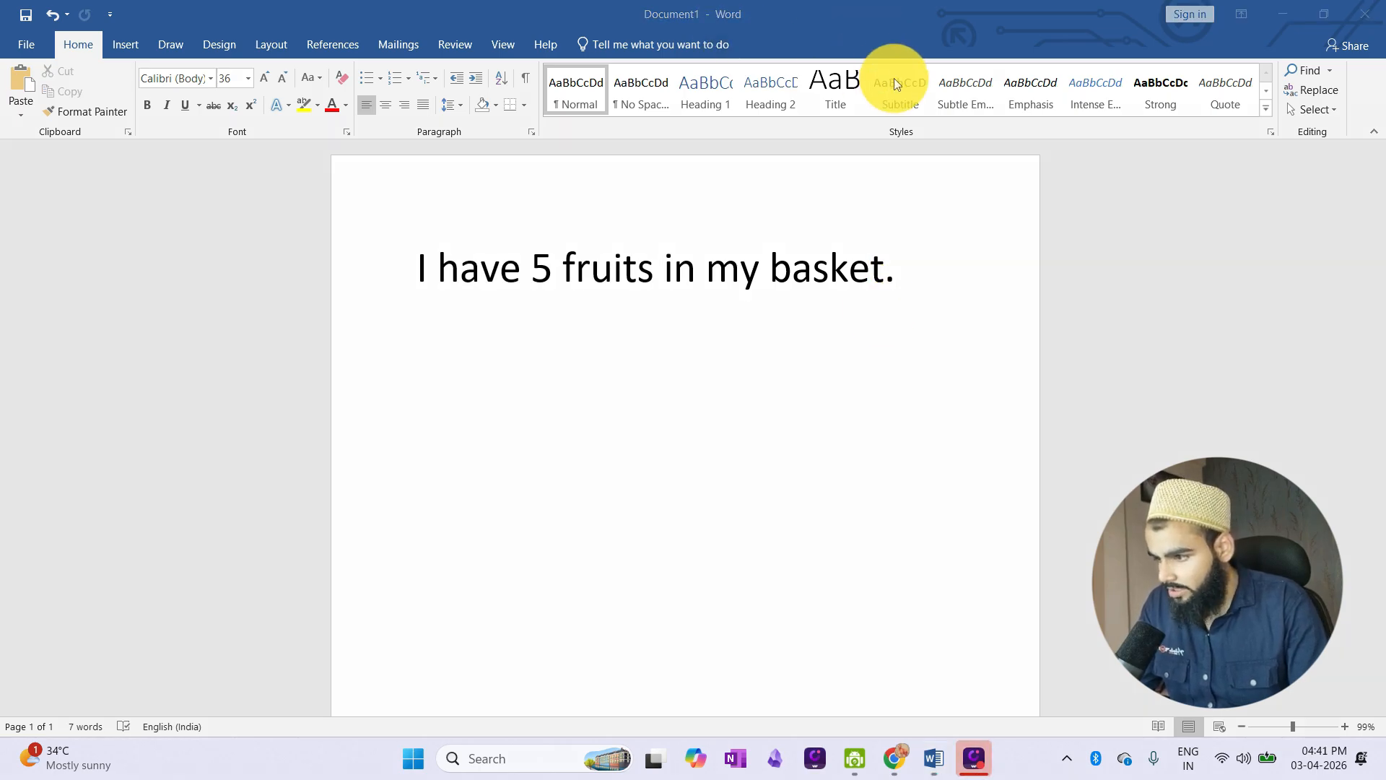
left_click_drag(859, 359, 888, 292)
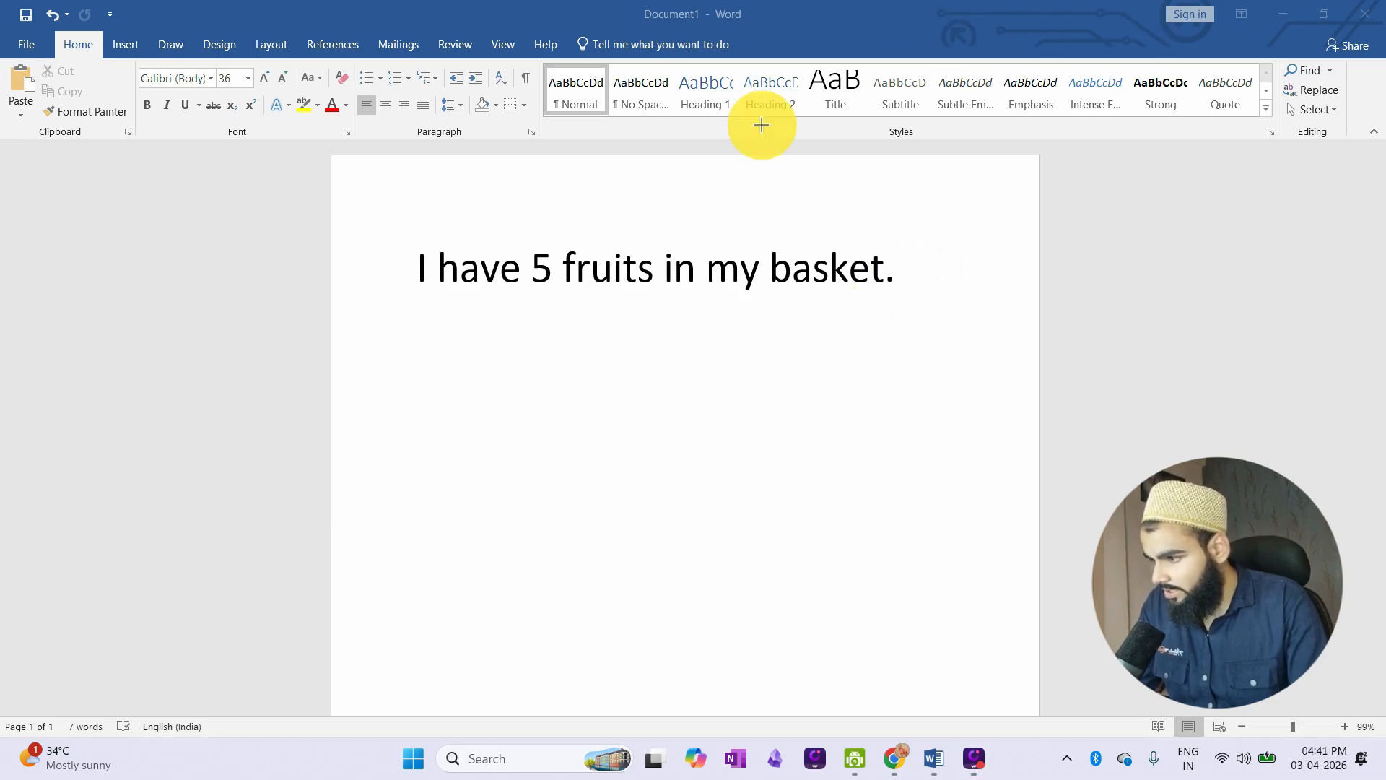
left_click(899, 278)
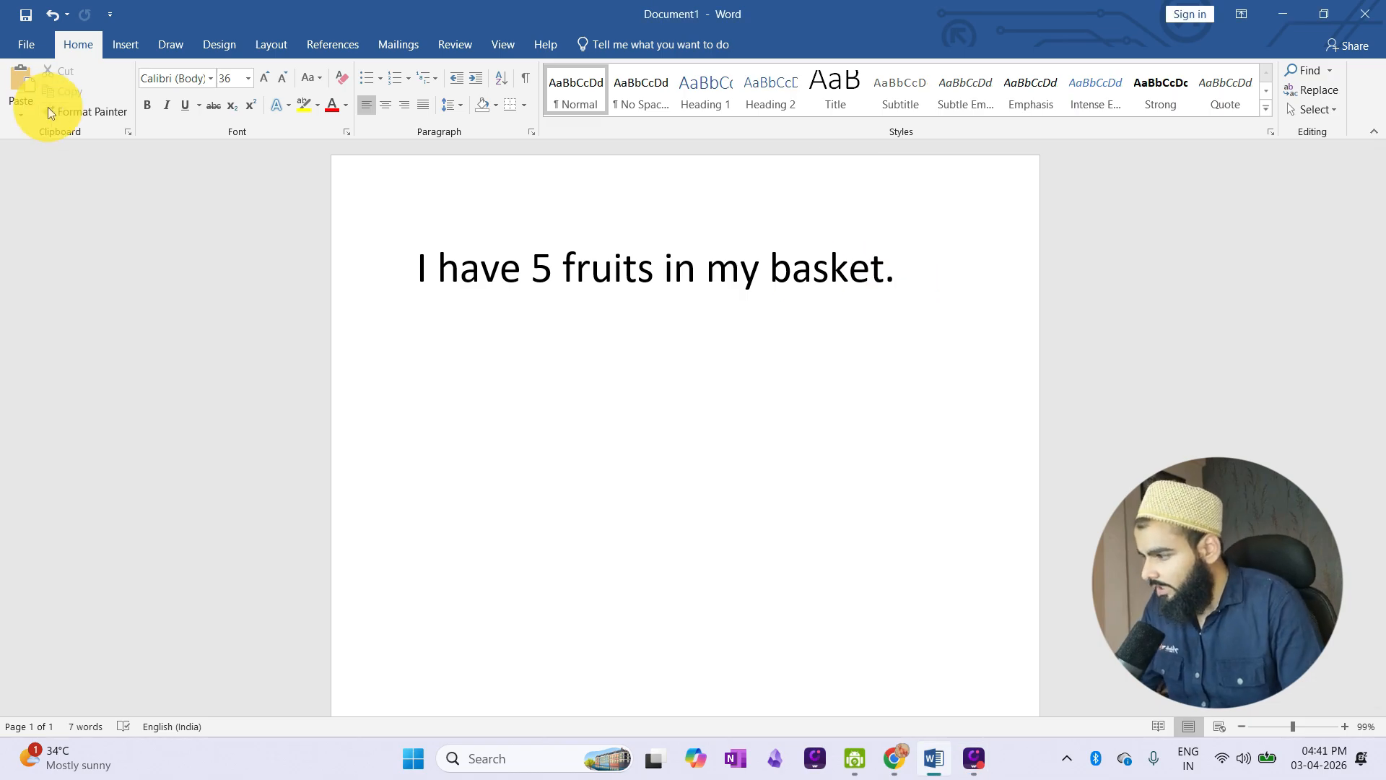
left_click(13, 84)
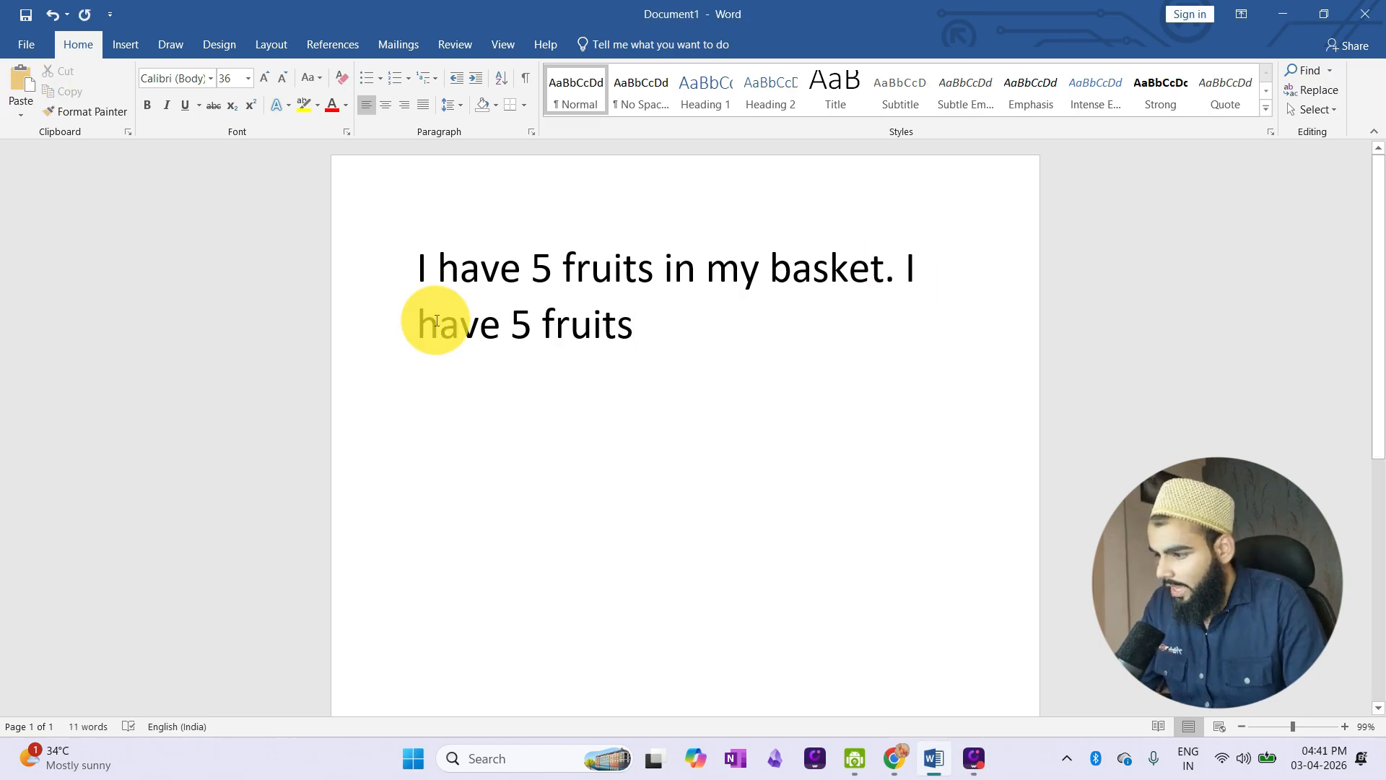
Paste the copied words "I have 5 fruits" nine more times and delete all pasted copies after the original sentence.
left_click_drag(907, 271, 889, 332)
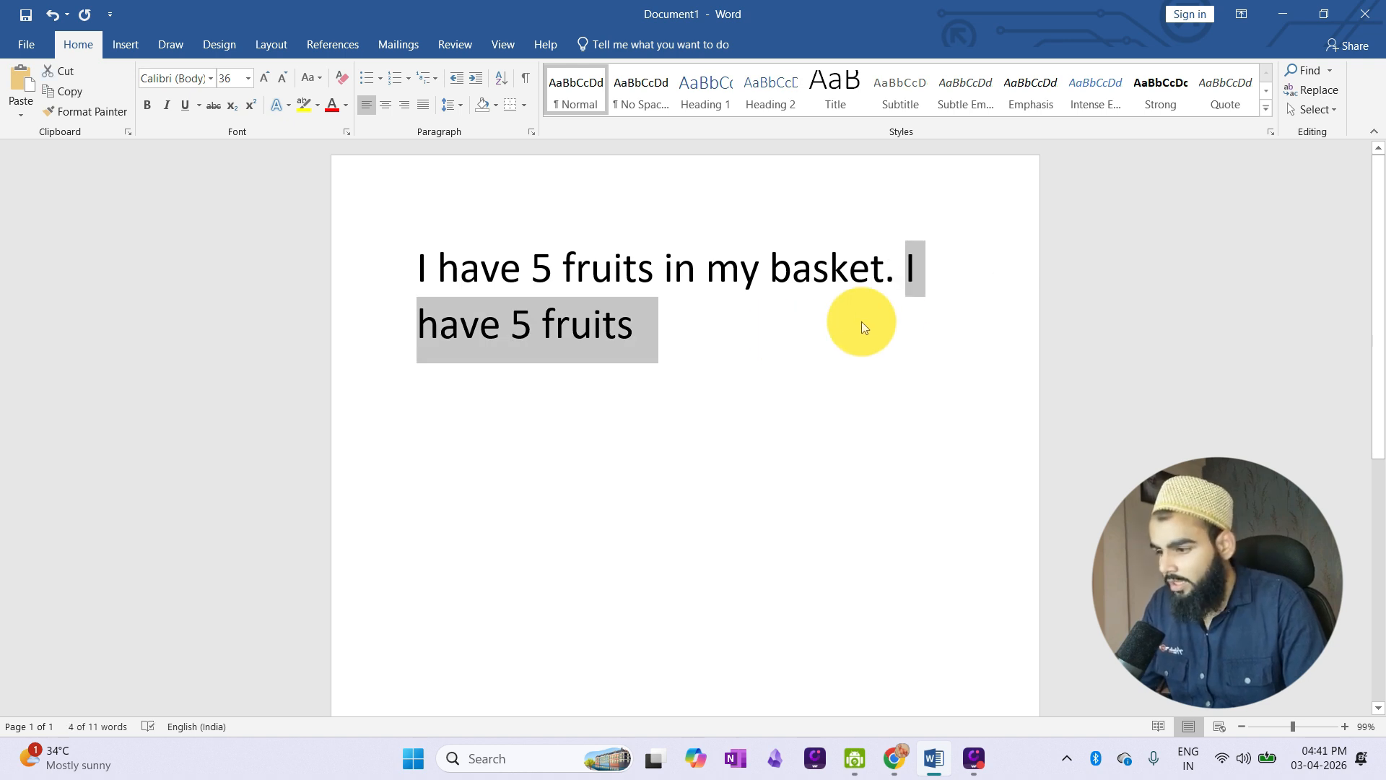
left_click(707, 351)
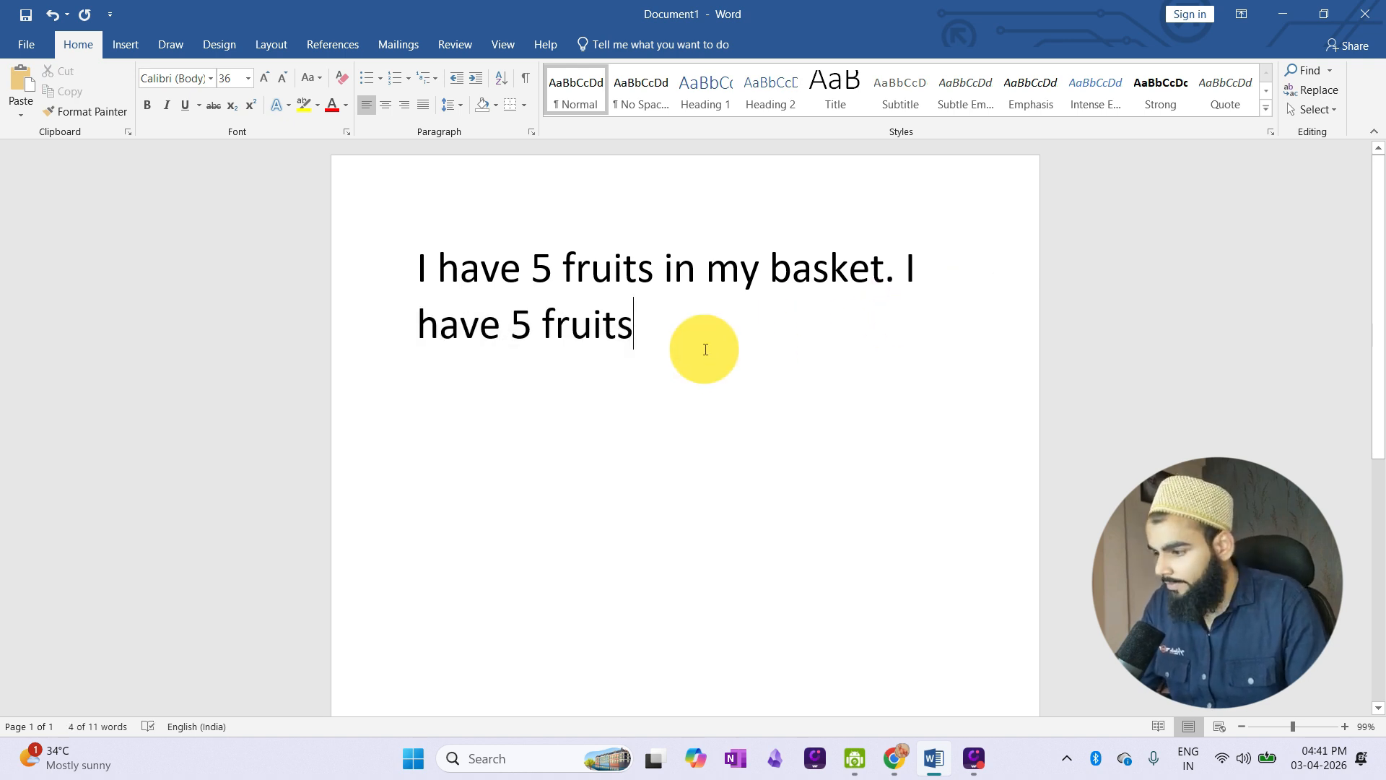
left_click(24, 80)
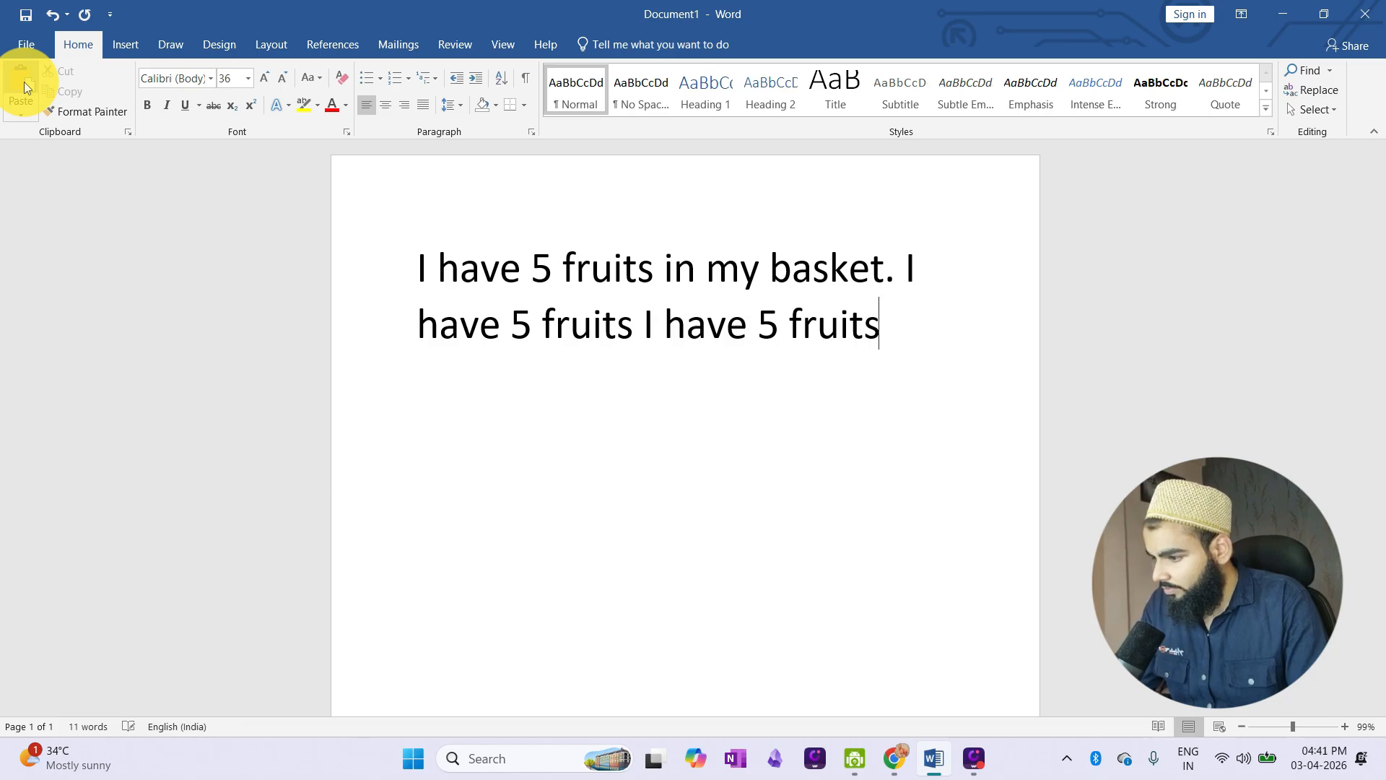
left_click(24, 81)
left_click(24, 81)
left_click(23, 81)
left_click(24, 81)
left_click(23, 81)
left_click(24, 80)
left_click(23, 80)
left_click(23, 81)
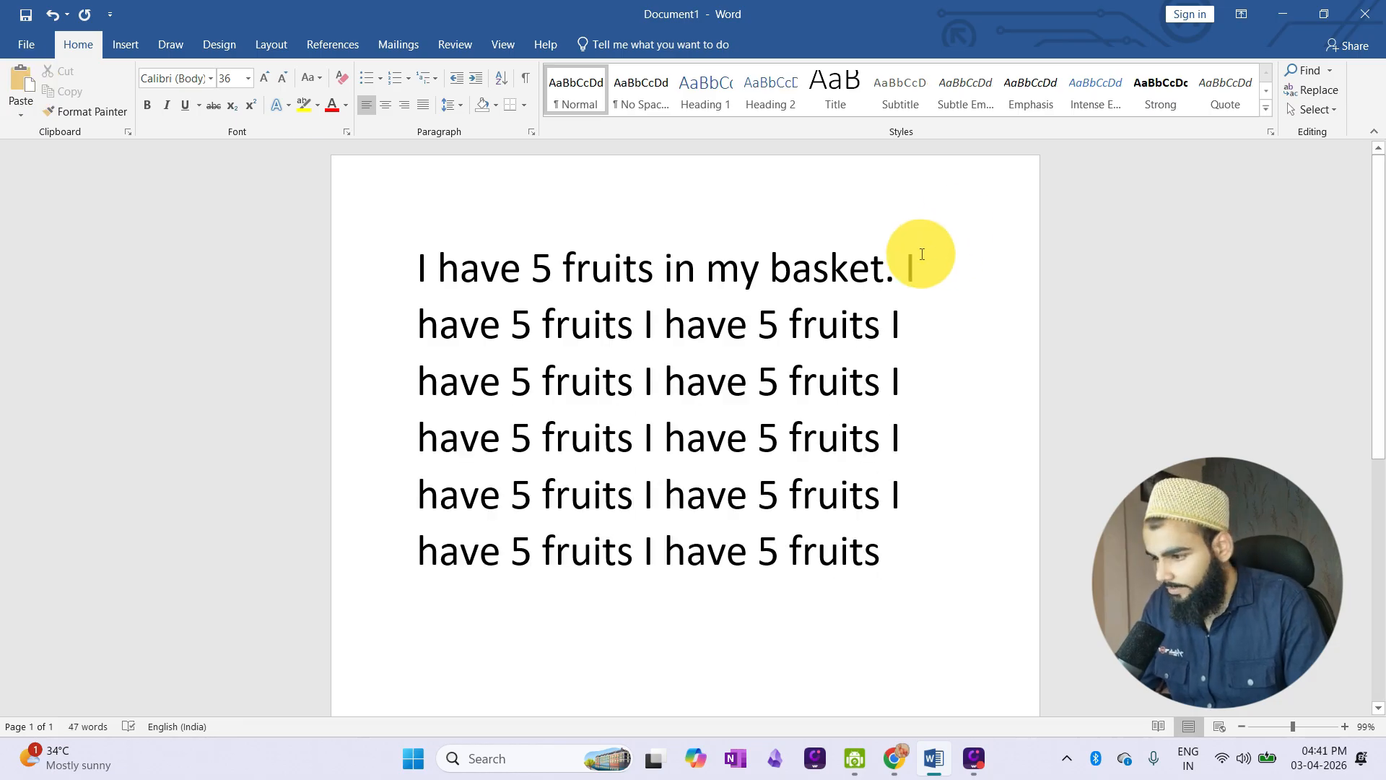
left_click_drag(906, 268, 923, 560)
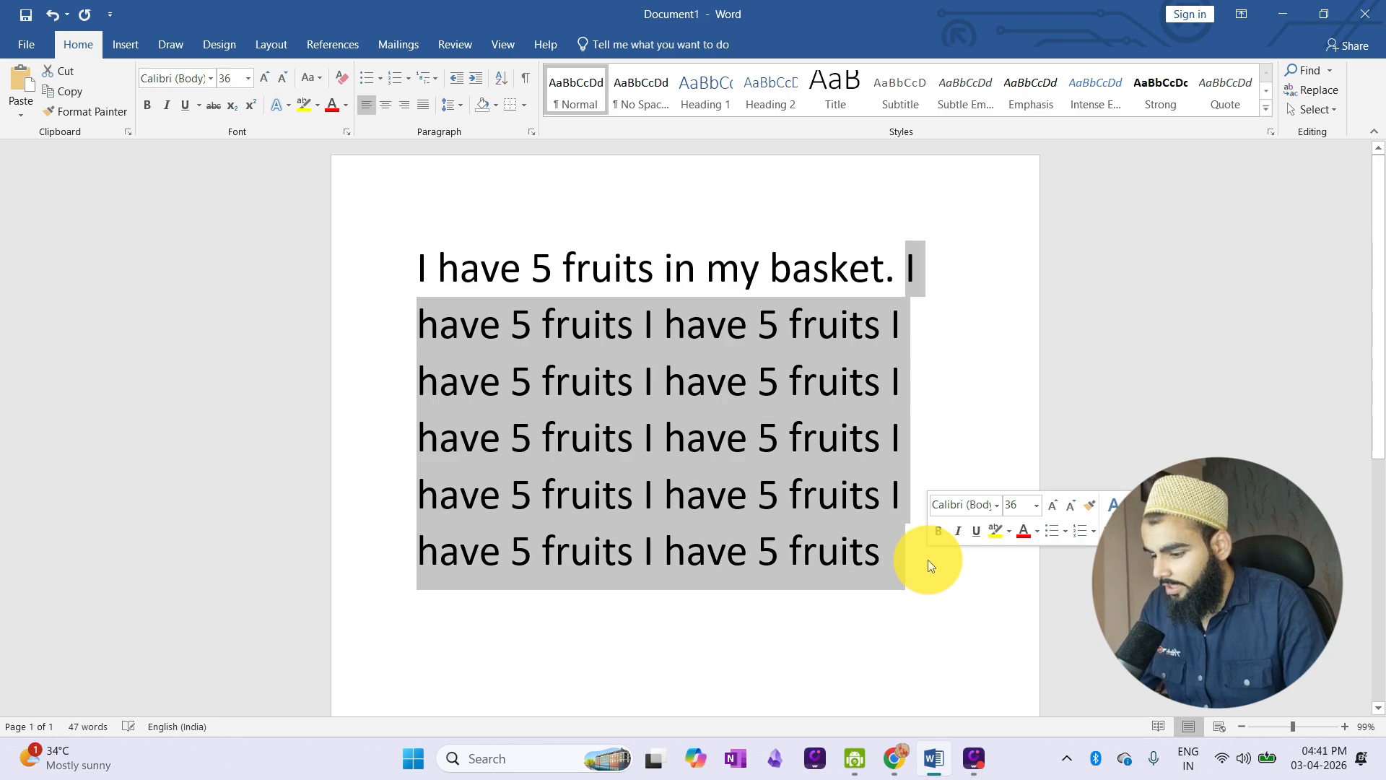
key("BackSpace")
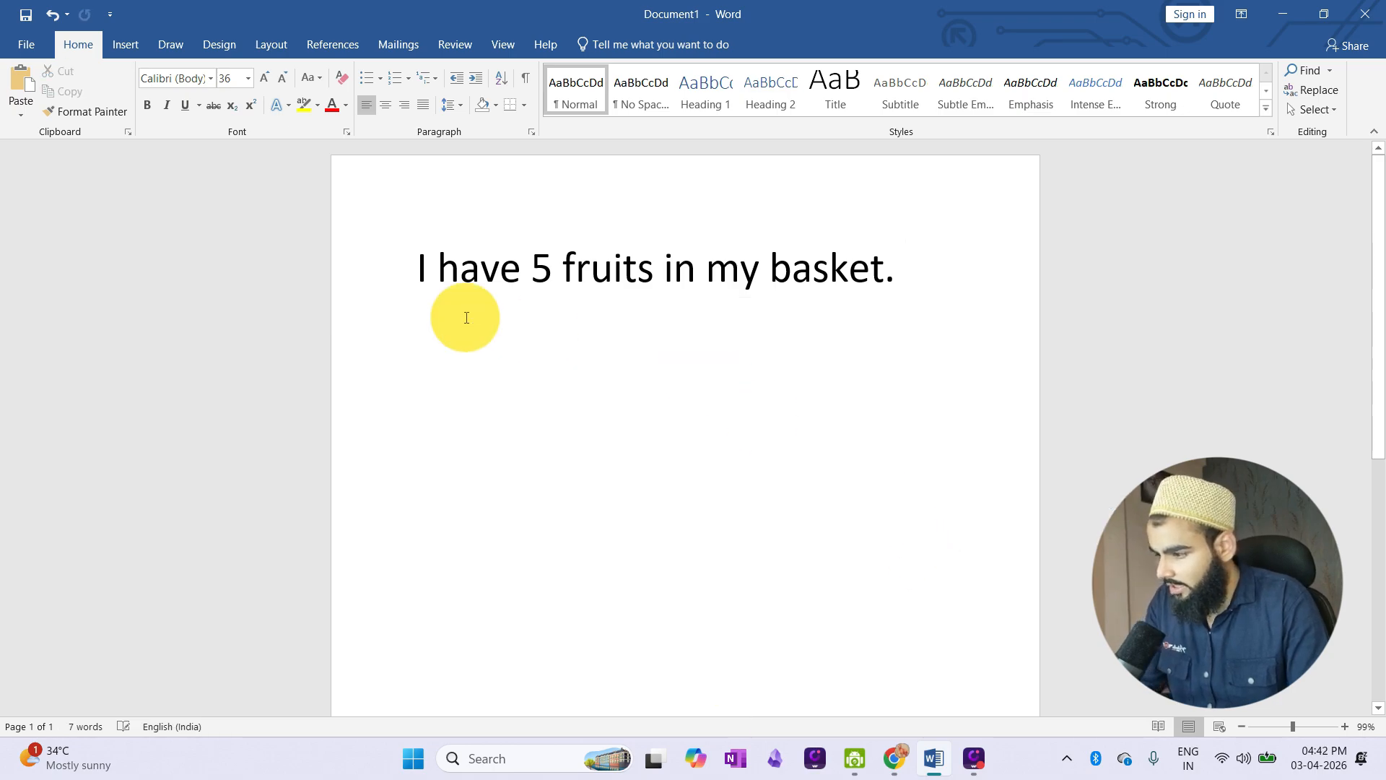
Copy the whole sentence and paste it on a new line below the original.
left_click_drag(406, 272, 931, 269)
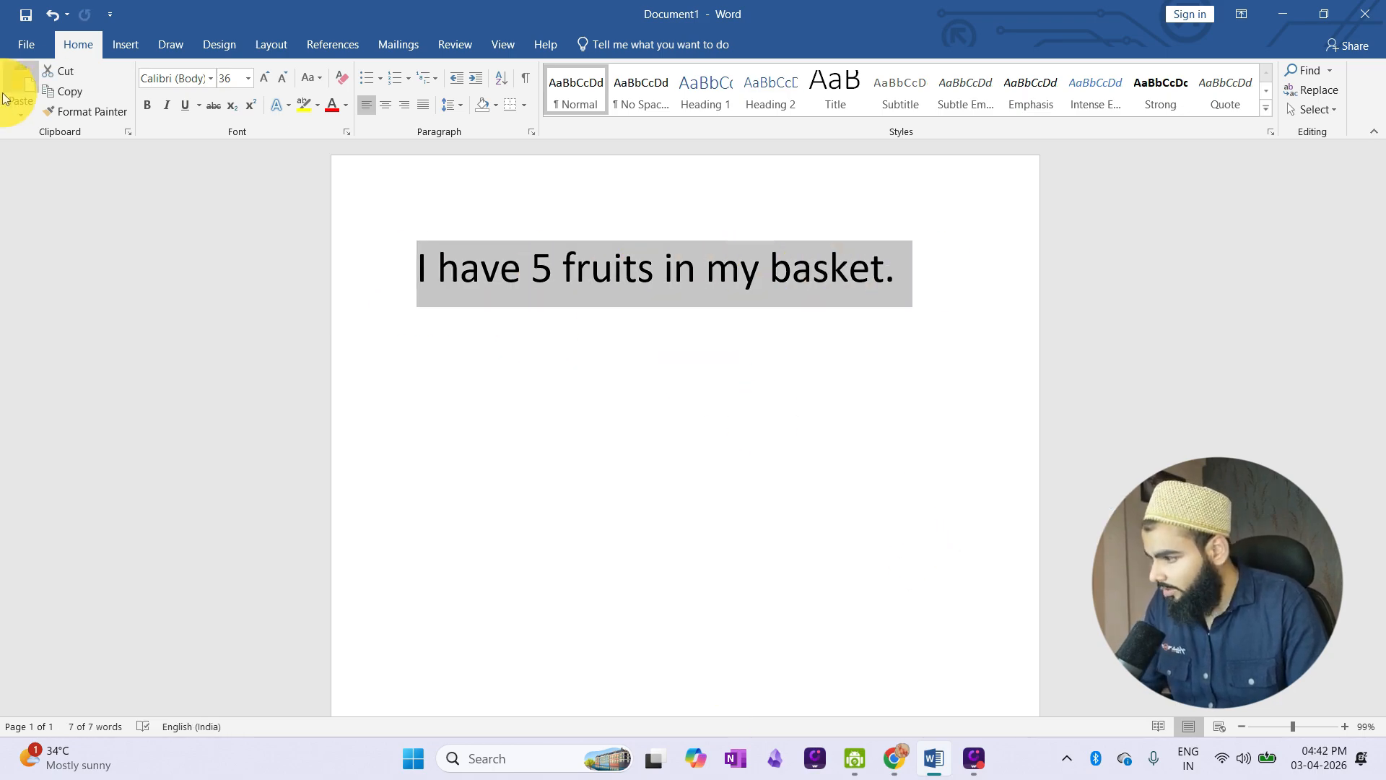
left_click(61, 91)
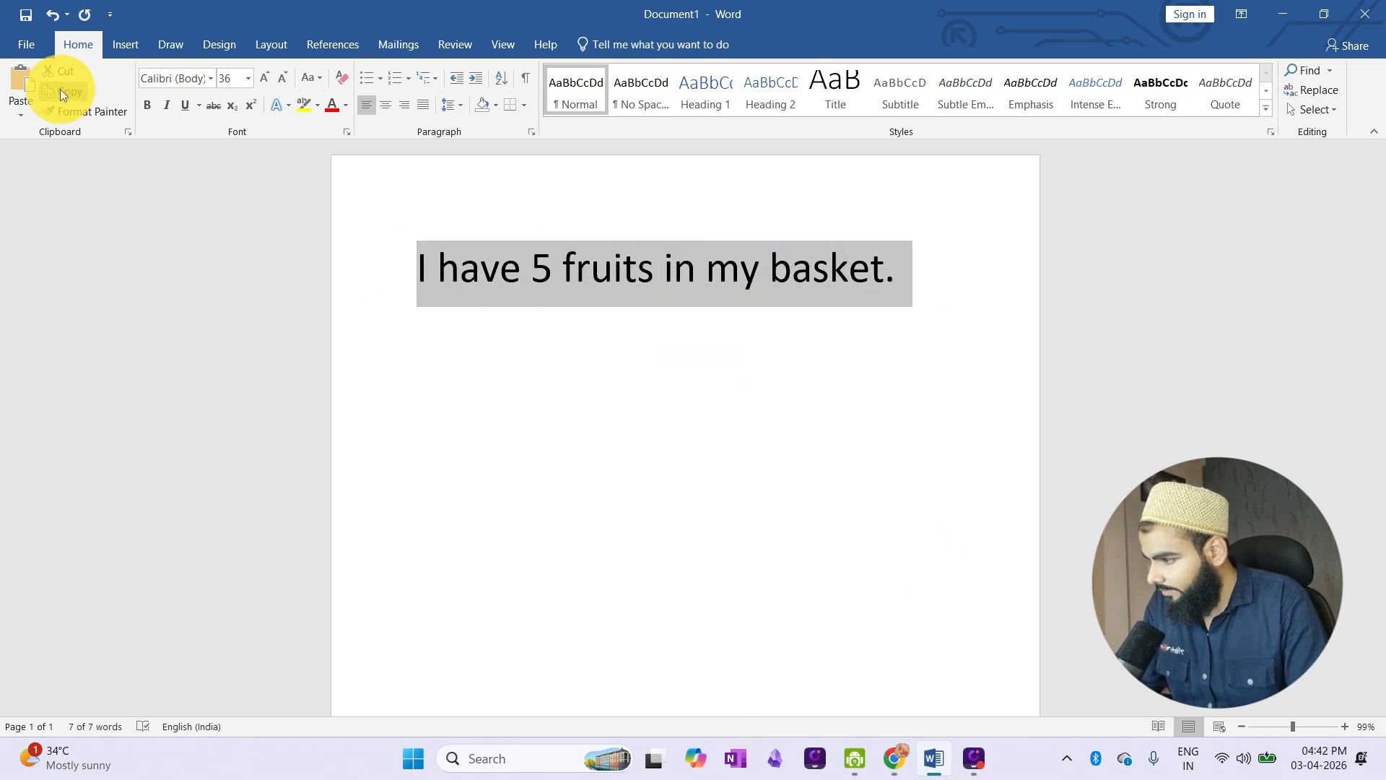
left_click(943, 279)
key("Return")
left_click(10, 87)
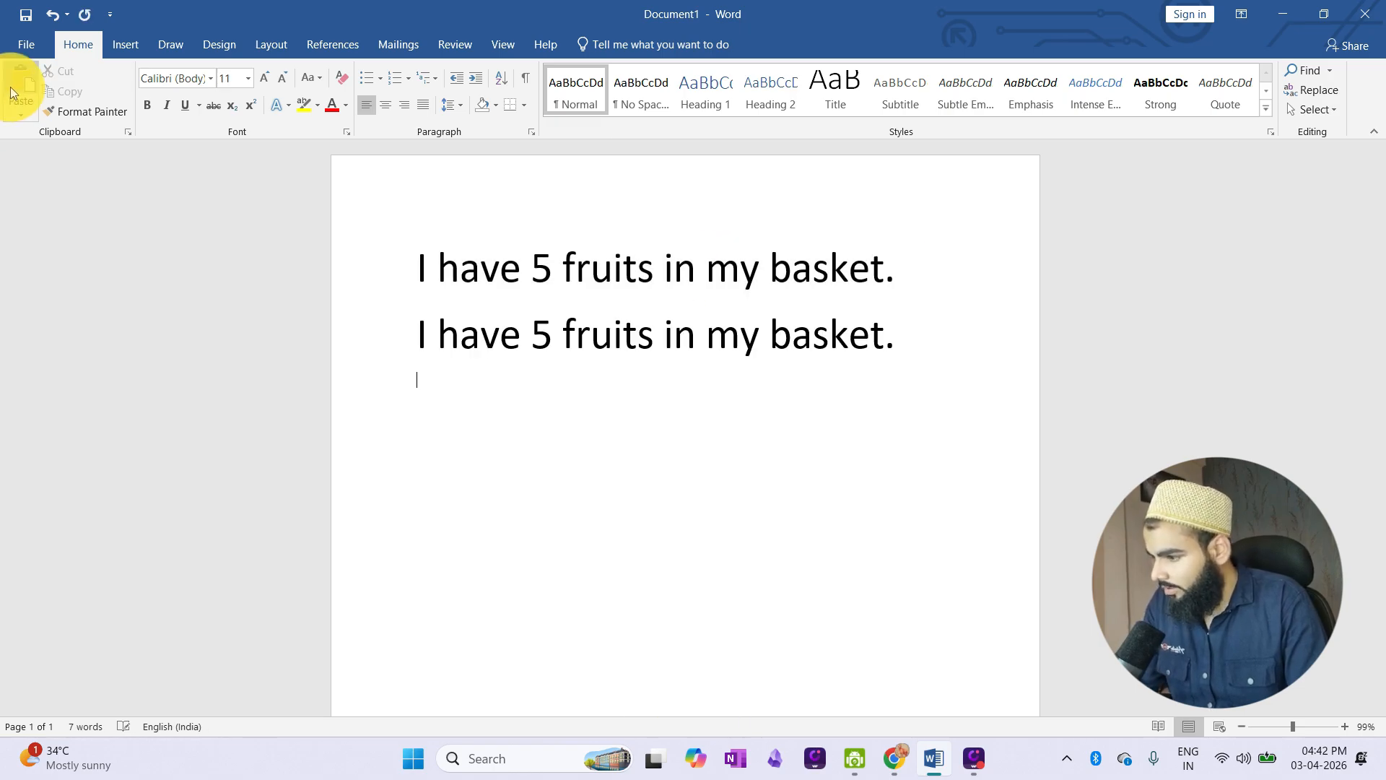
left_click(402, 267)
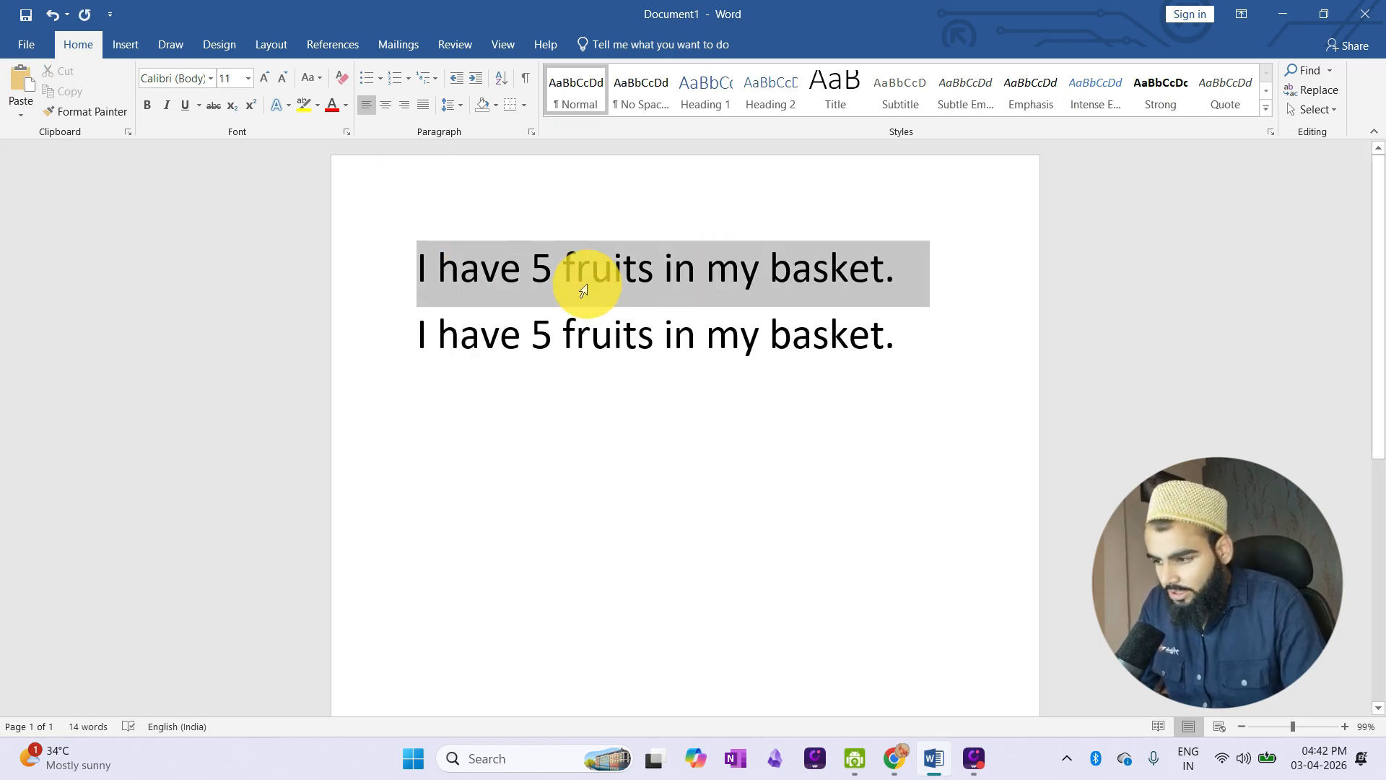
left_click(396, 341)
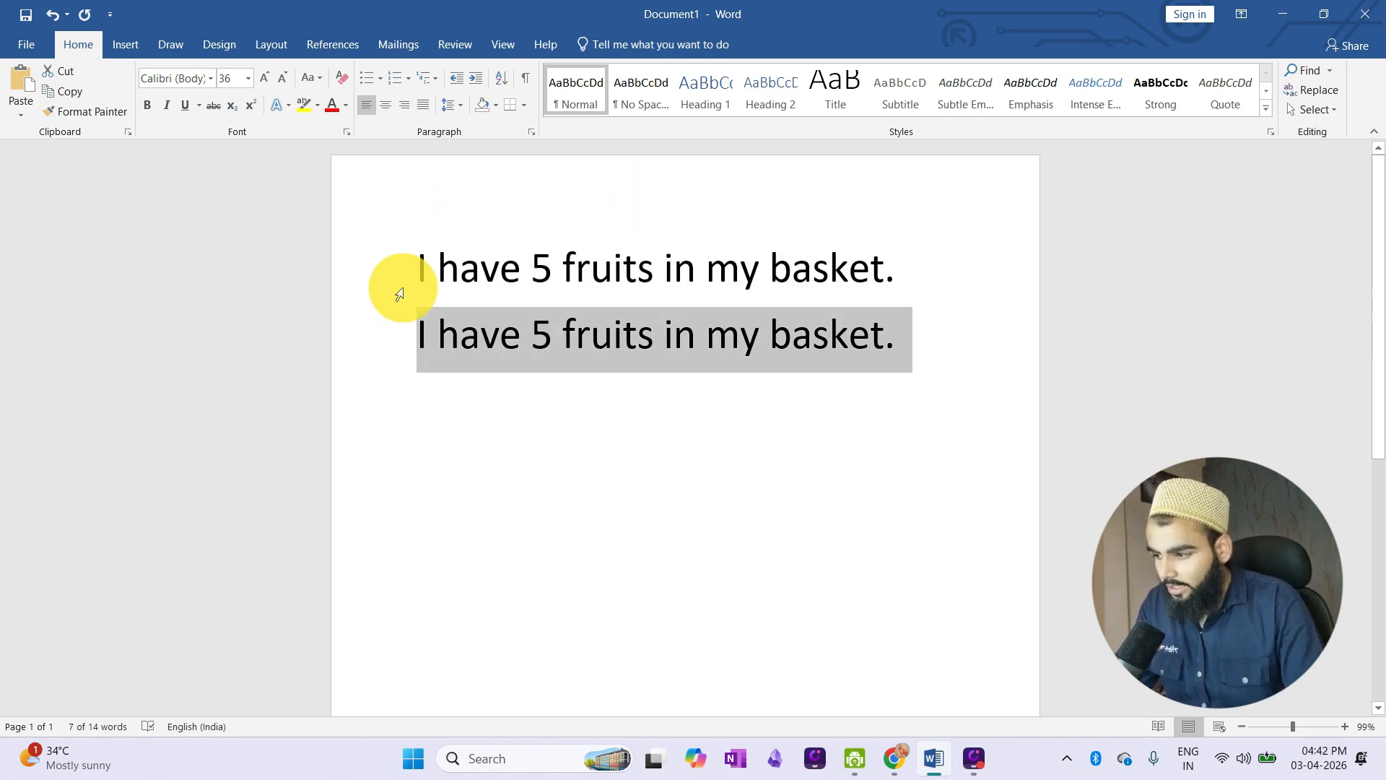
left_click(433, 278)
left_click_drag(409, 279, 932, 285)
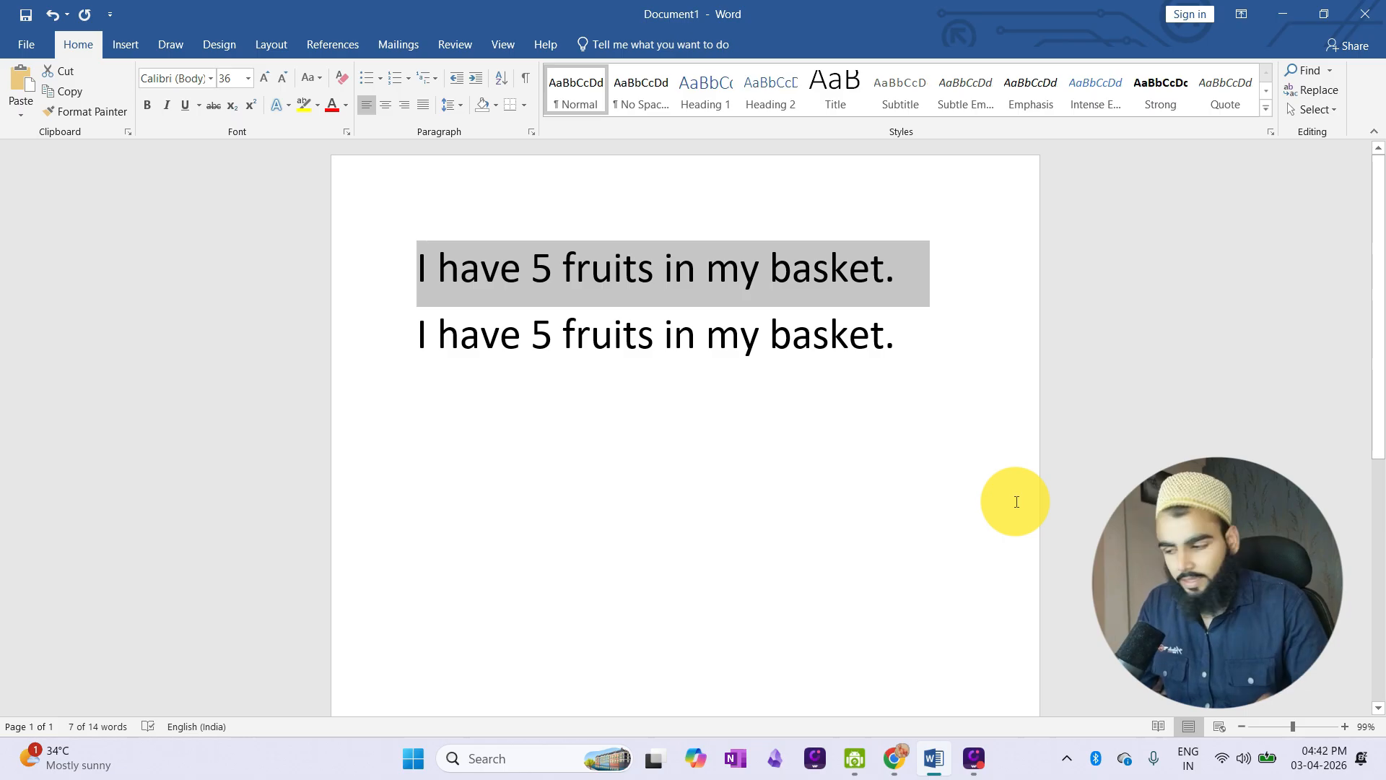
left_click(834, 408)
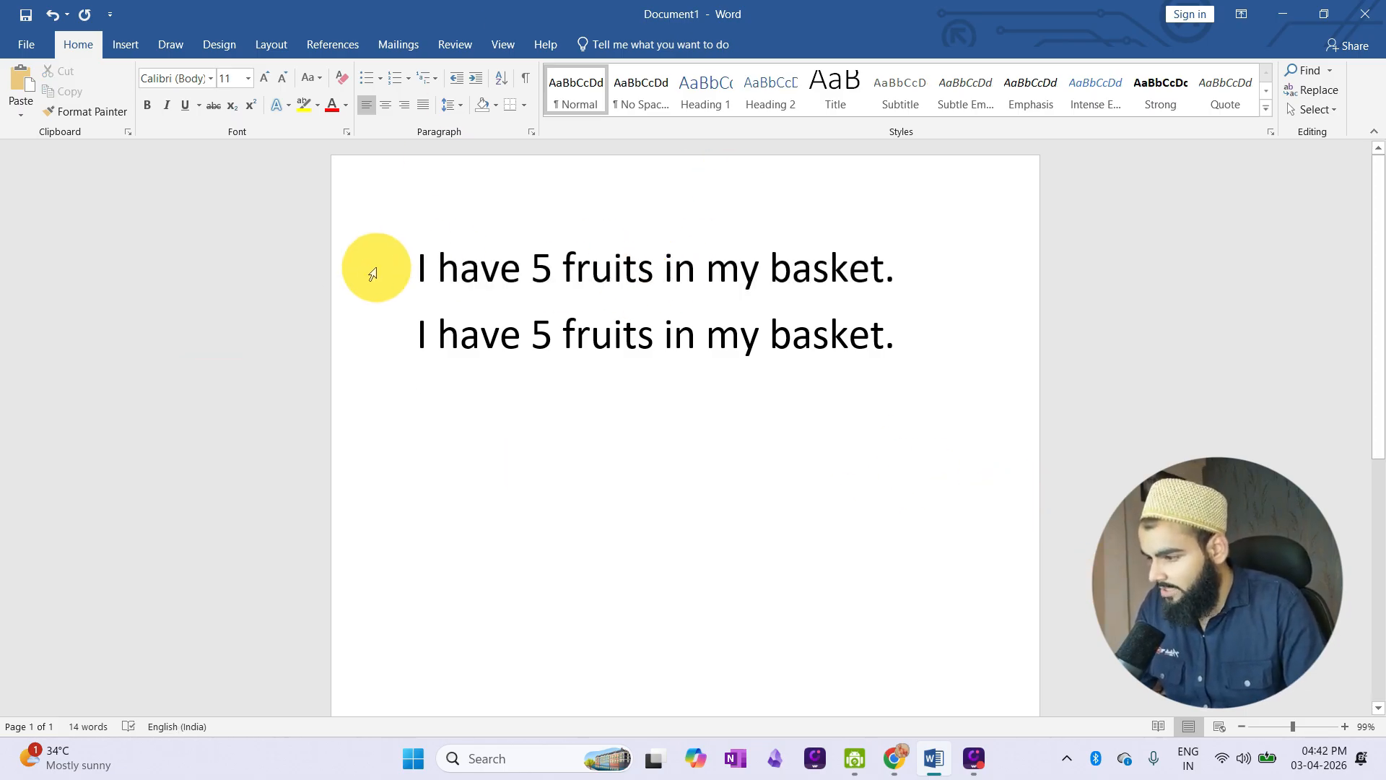
Set the first sentence's font size to 22 and its font color to blue.
left_click_drag(419, 267, 898, 264)
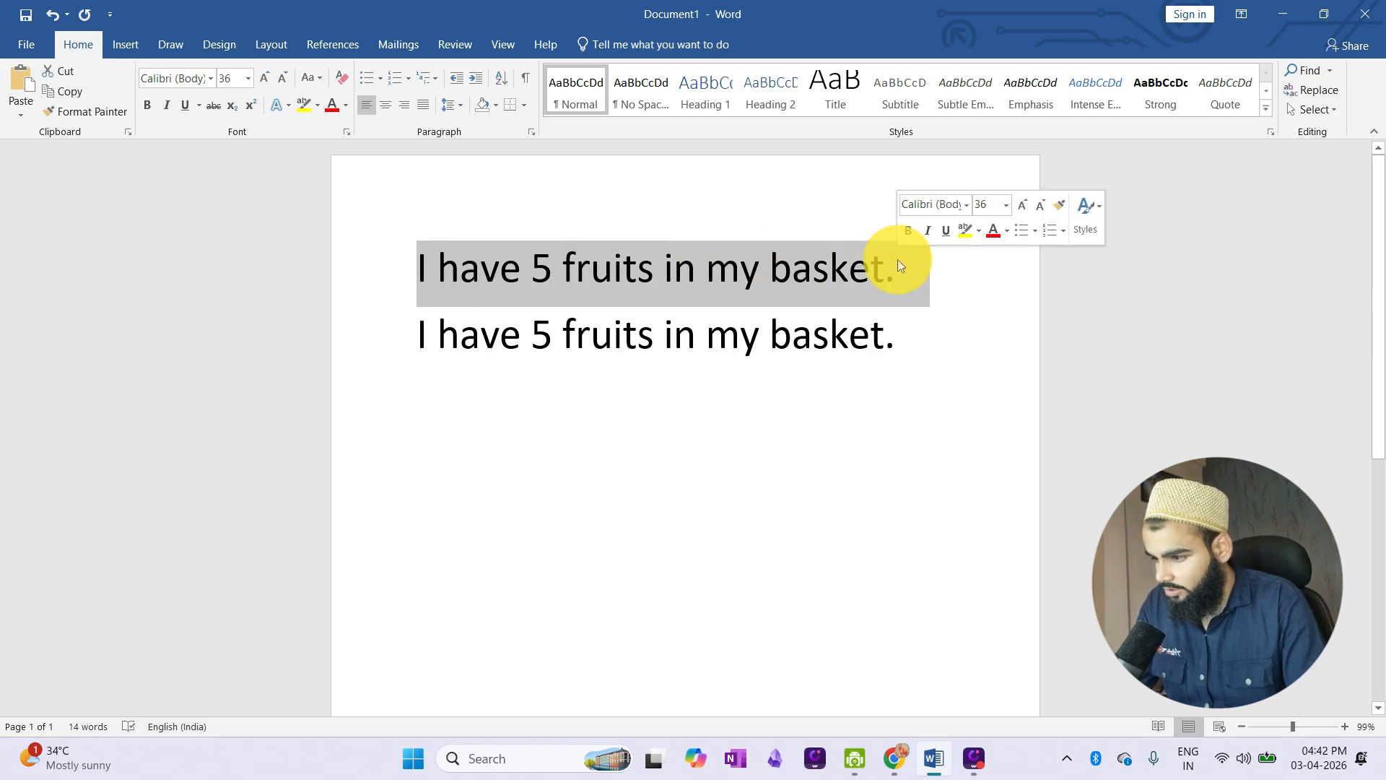
left_click(249, 78)
left_click(227, 254)
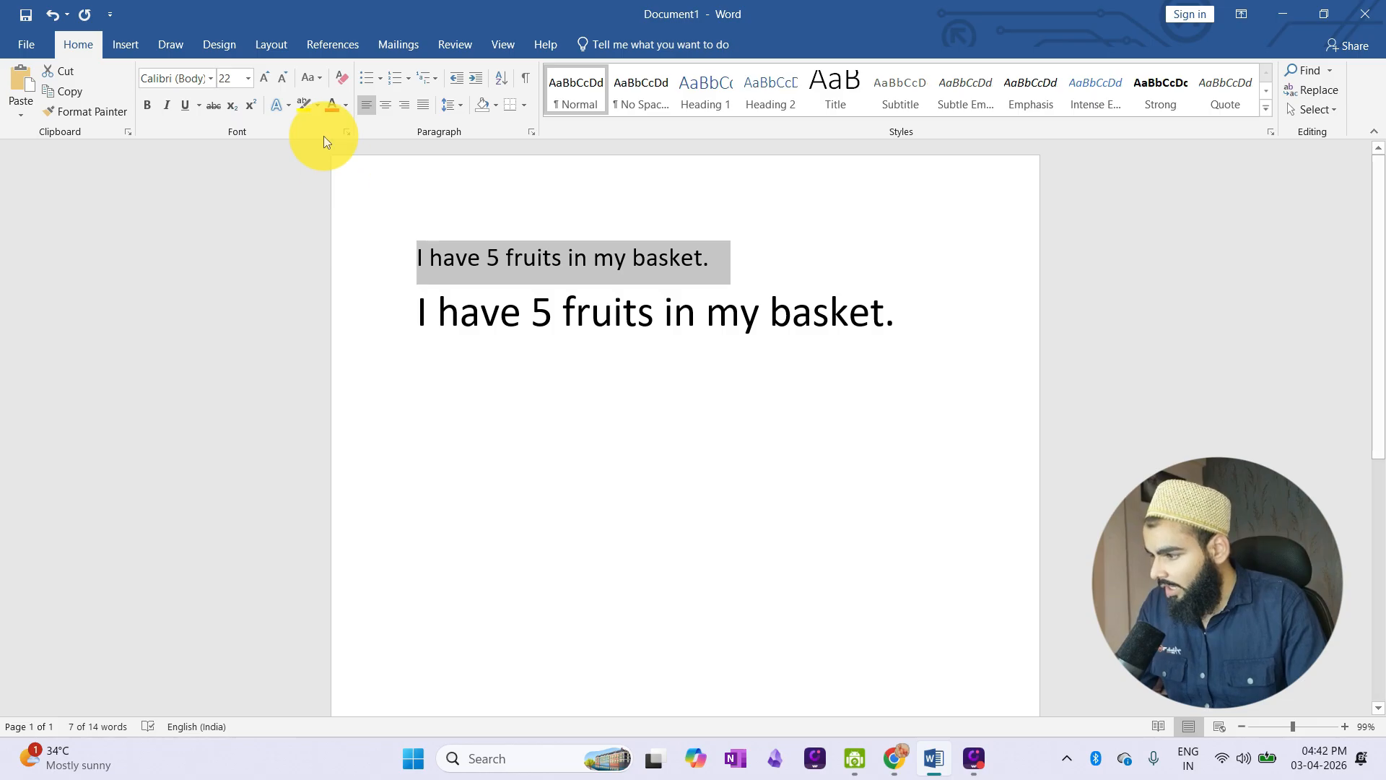
left_click(346, 106)
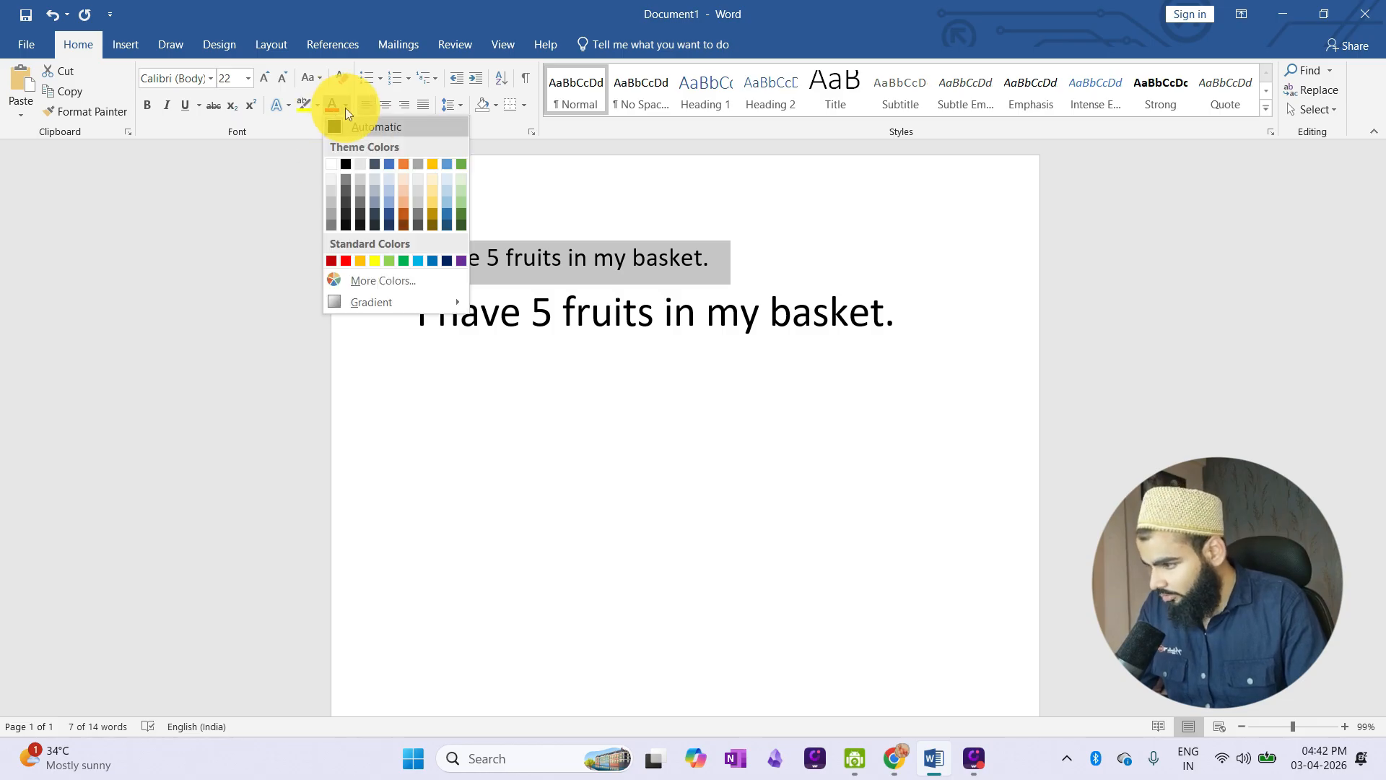
left_click(613, 352)
Make the words "5 fruits" in the first sentence bold and clear the selection.
left_click_drag(484, 258, 533, 257)
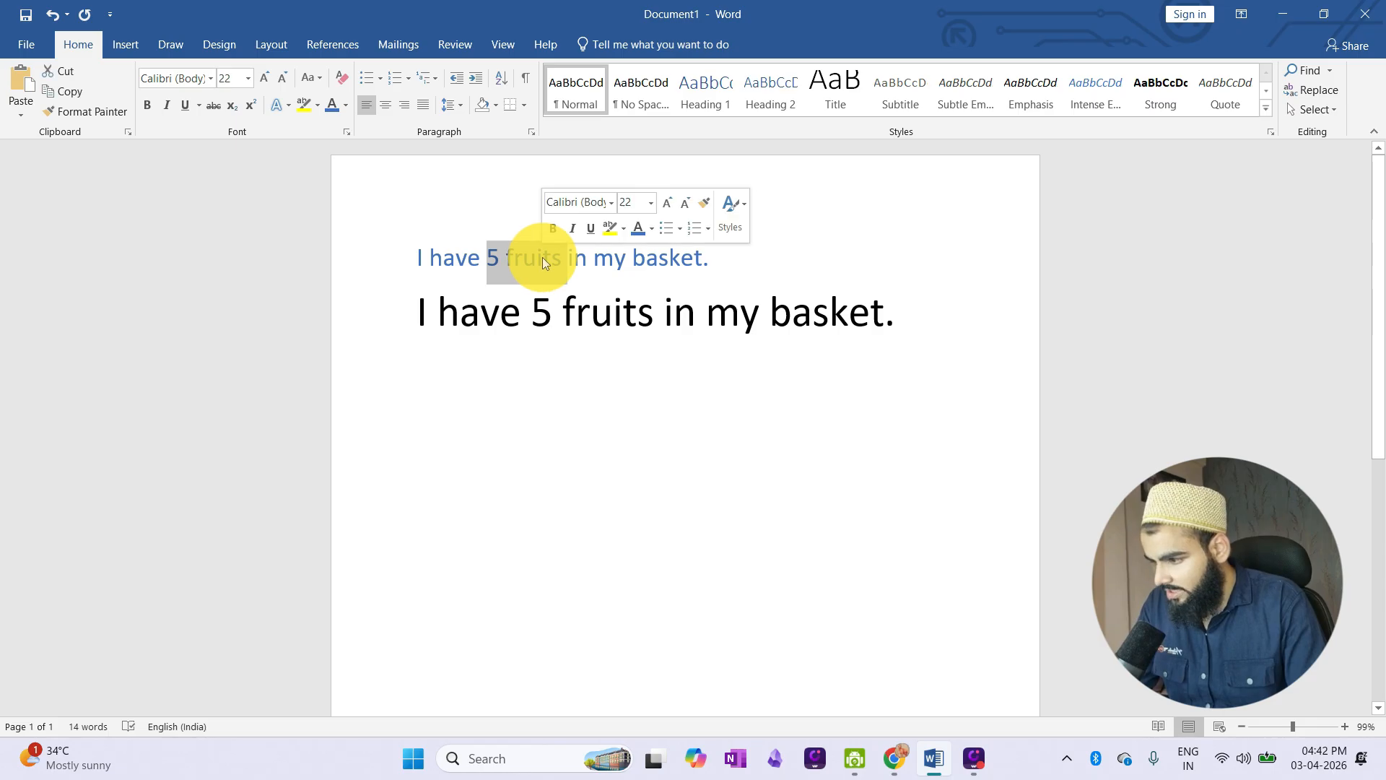
left_click(552, 231)
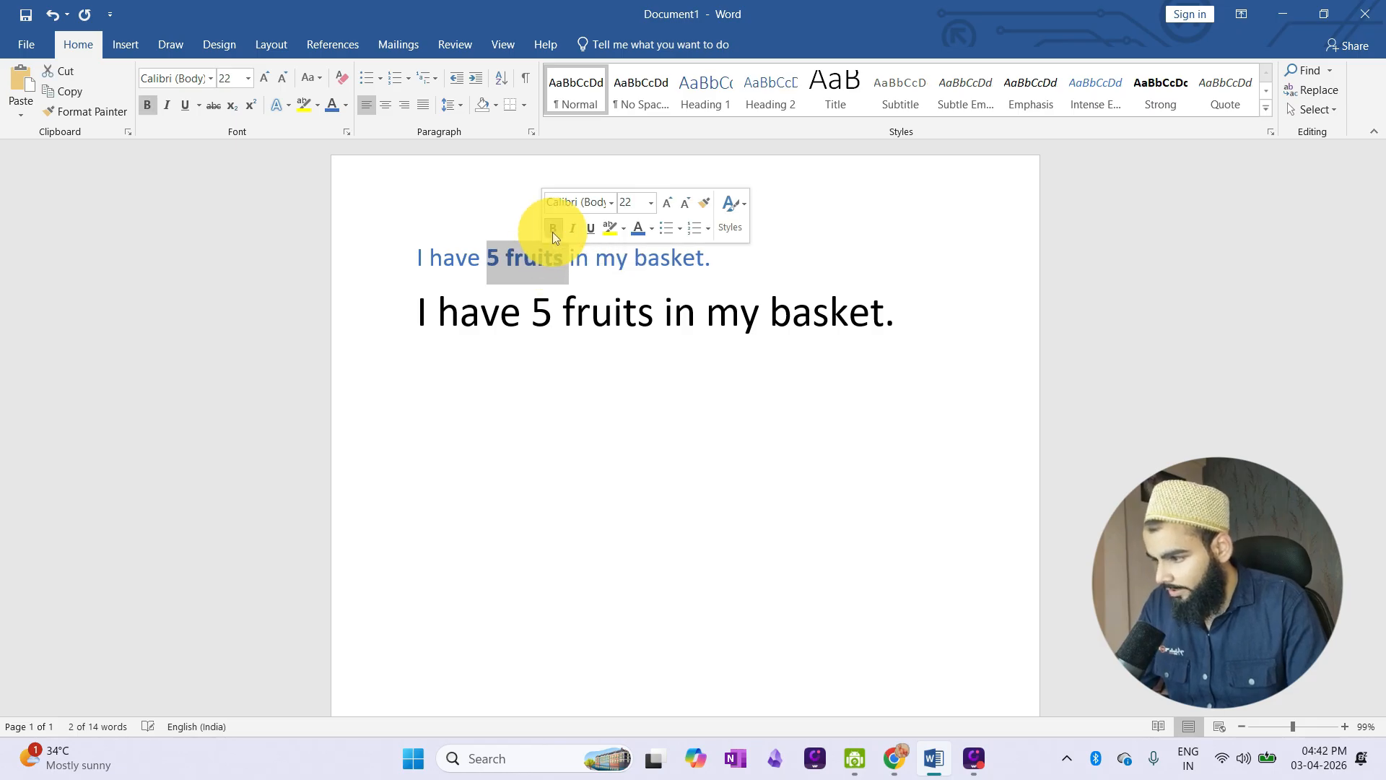
left_click(782, 407)
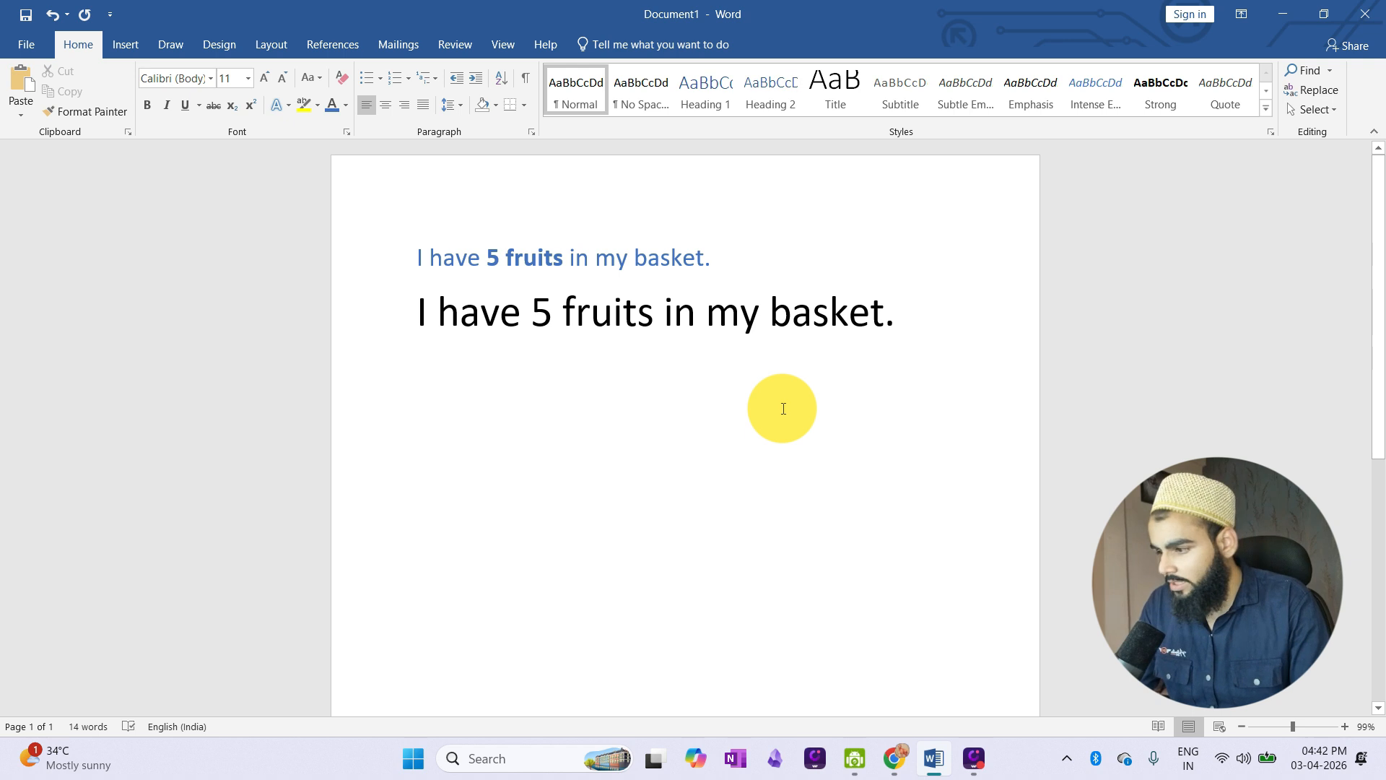
Underline the first sentence, change its font to Algerian and clear the selection.
left_click_drag(418, 257, 718, 244)
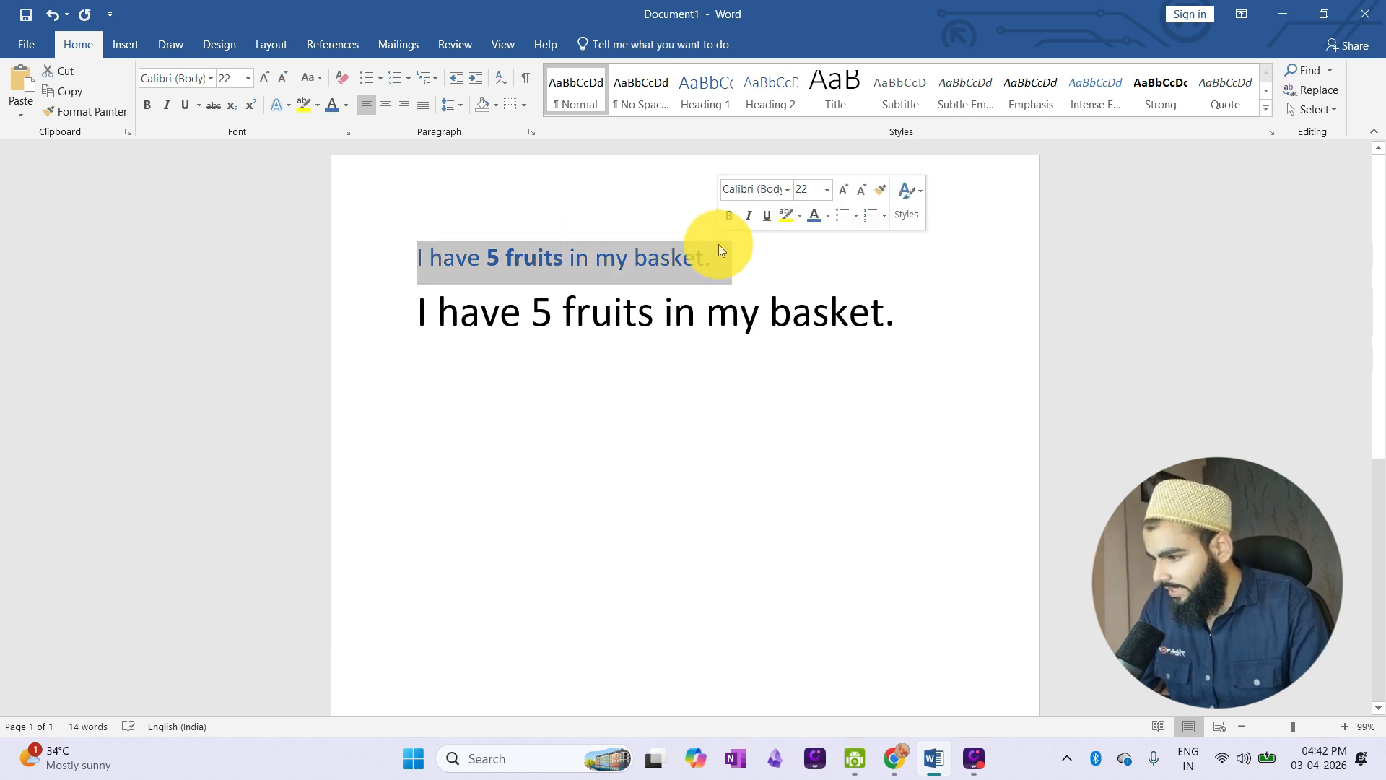
left_click(186, 105)
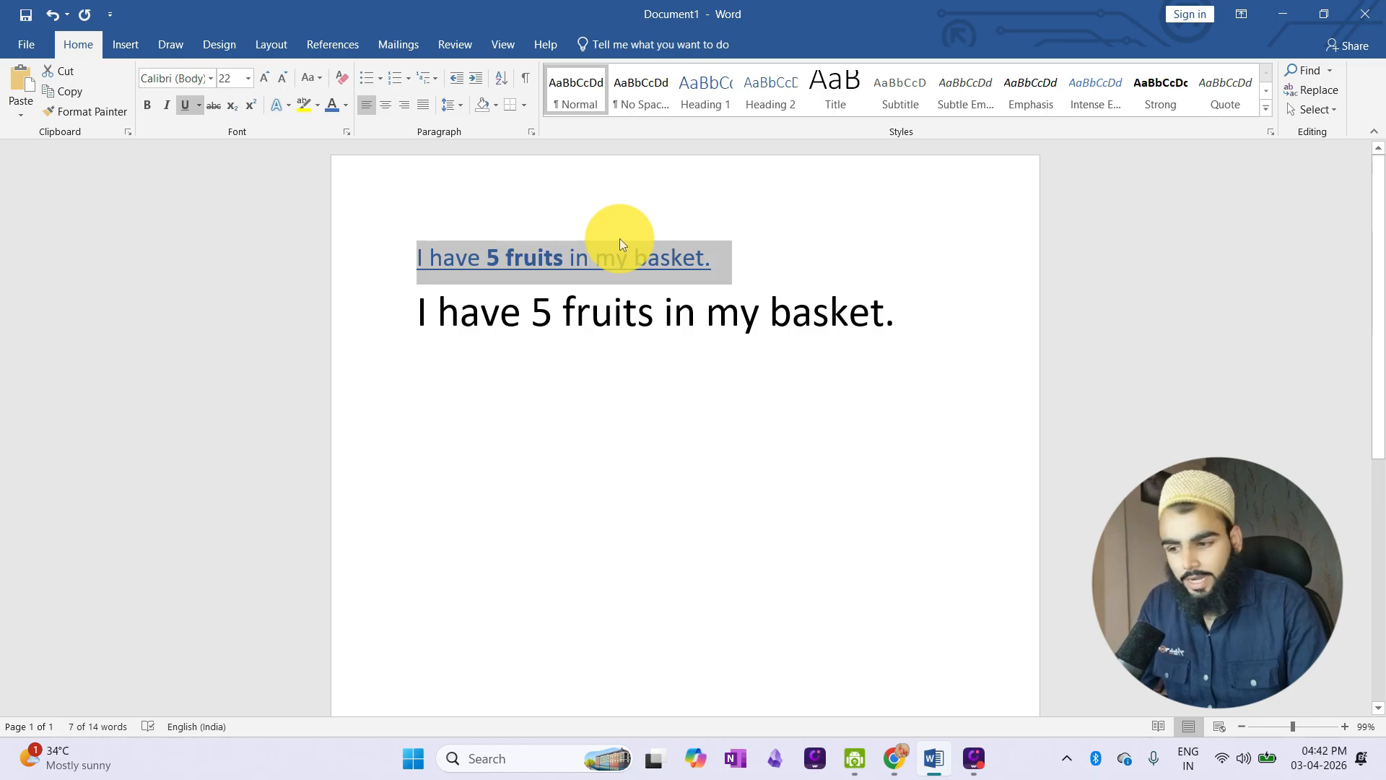
left_click(214, 80)
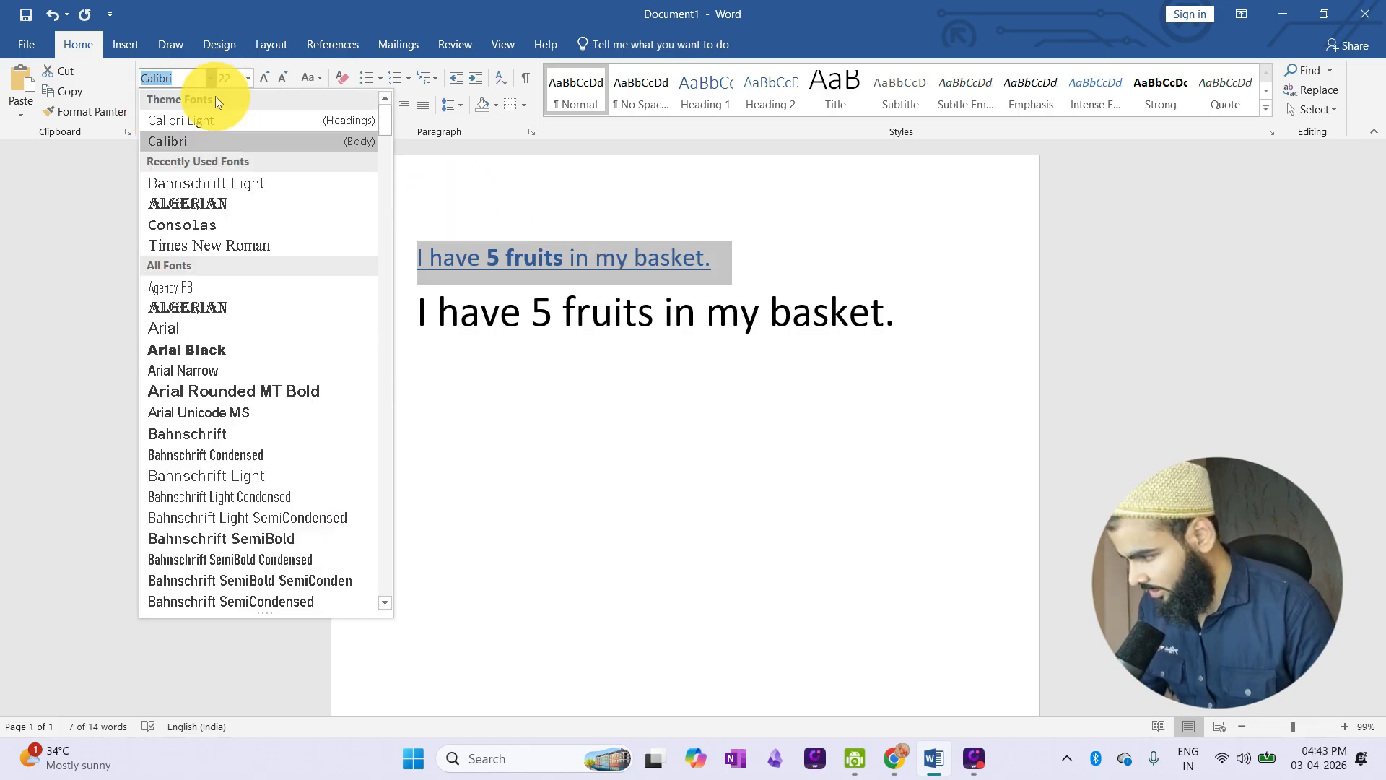
left_click(229, 203)
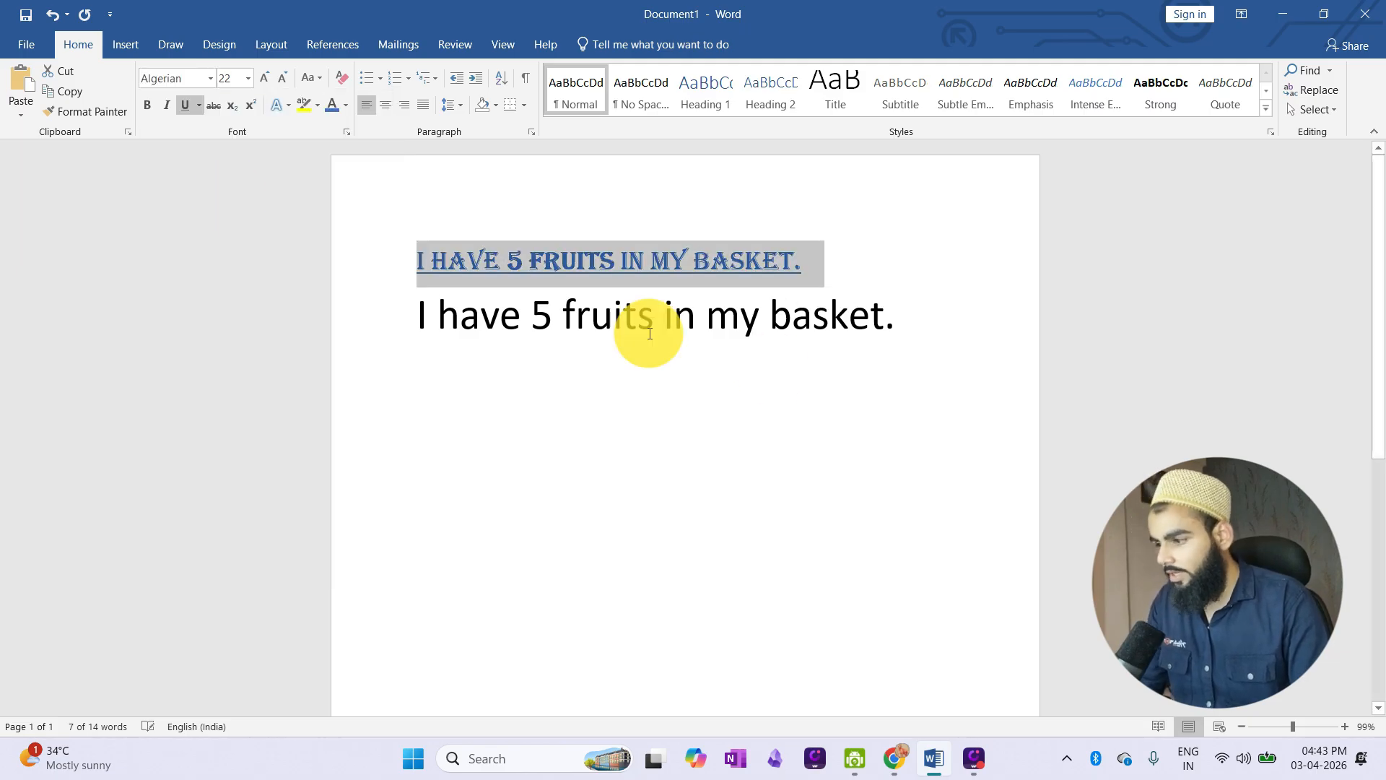
left_click(829, 411)
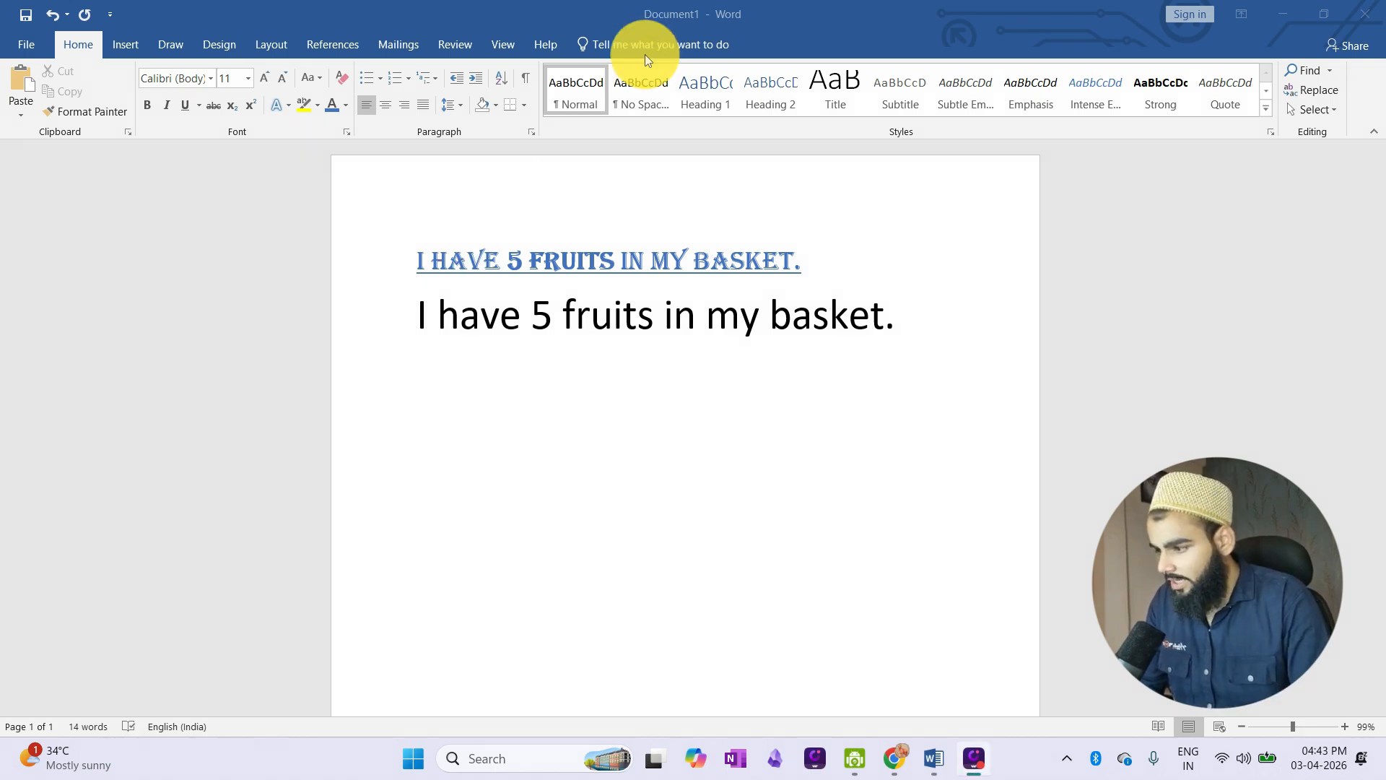
Use Format Painter to copy the formatting of "5 fruits in my" from the first sentence onto the whole second sentence.
triple_click(470, 261)
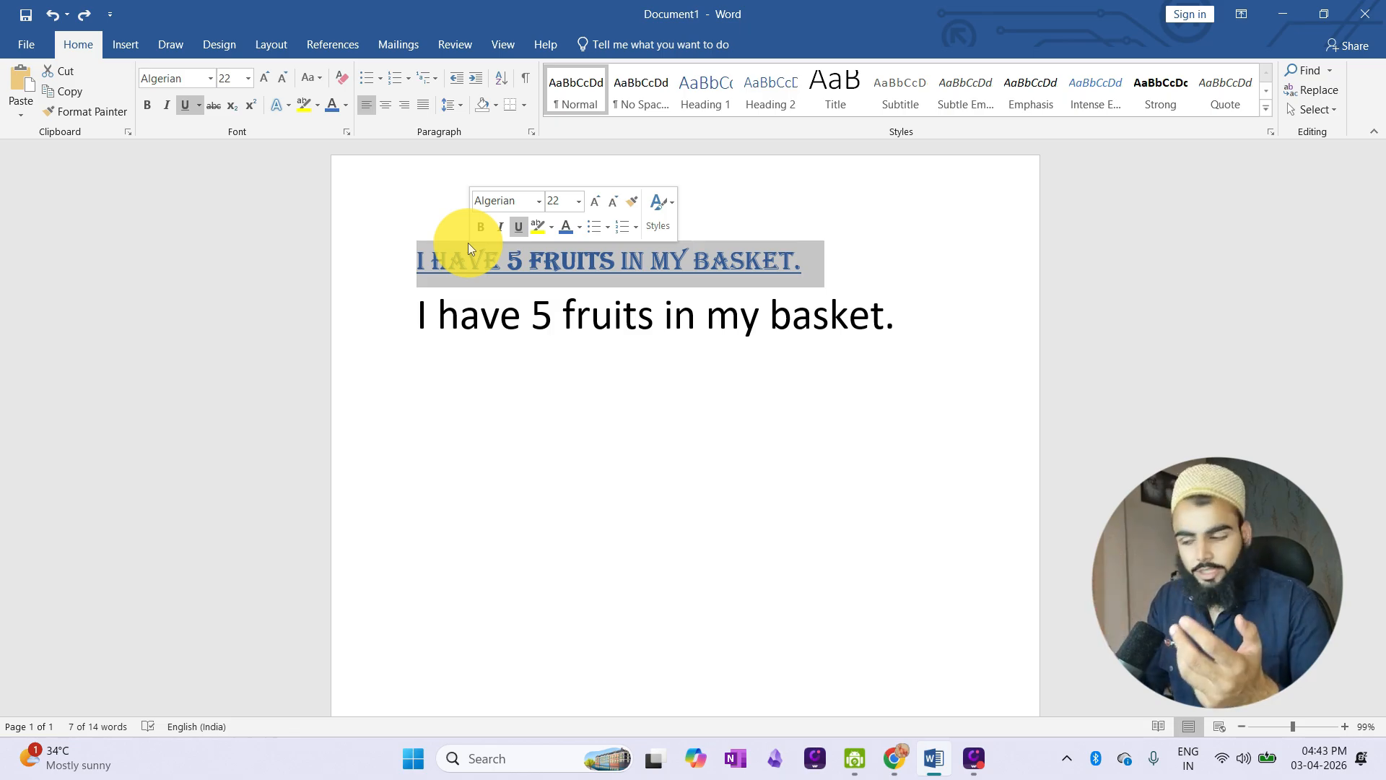
left_click(479, 318)
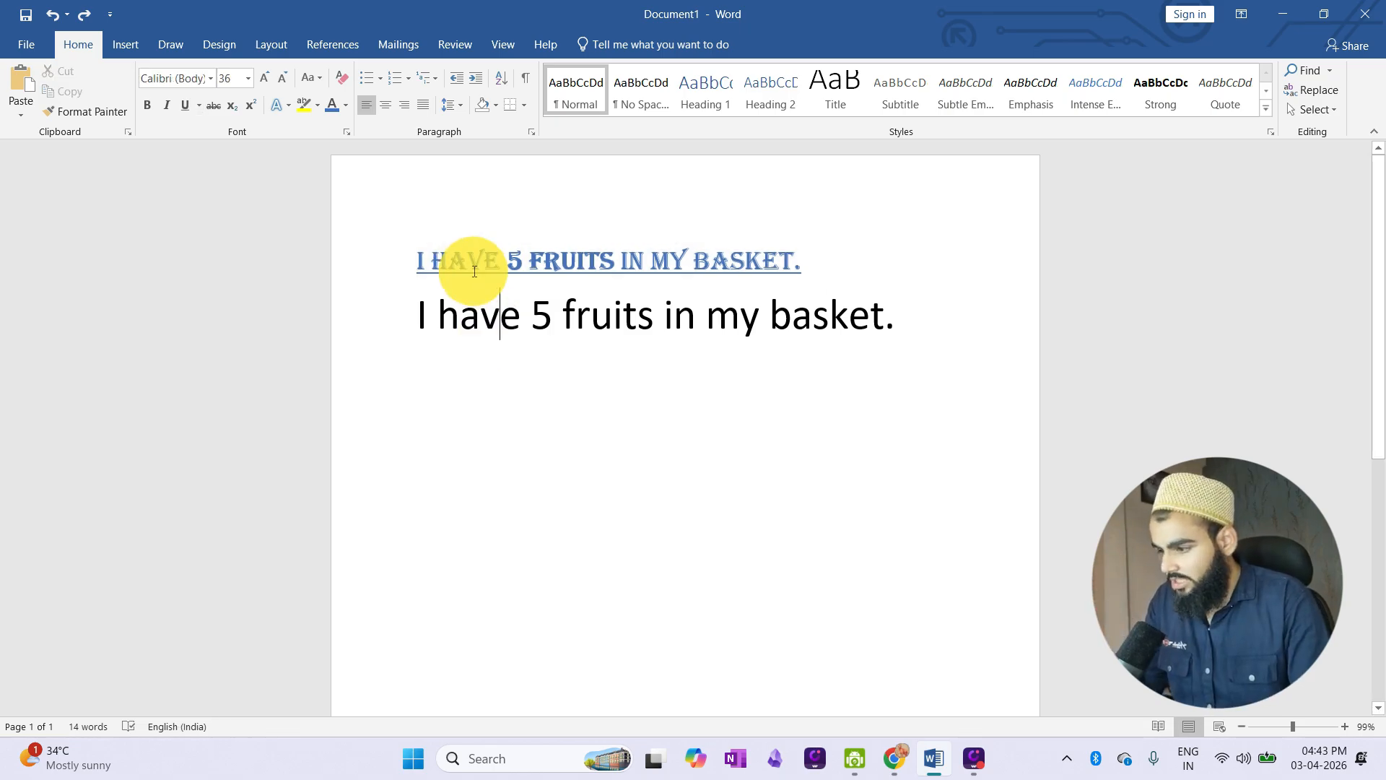
left_click_drag(491, 267, 780, 264)
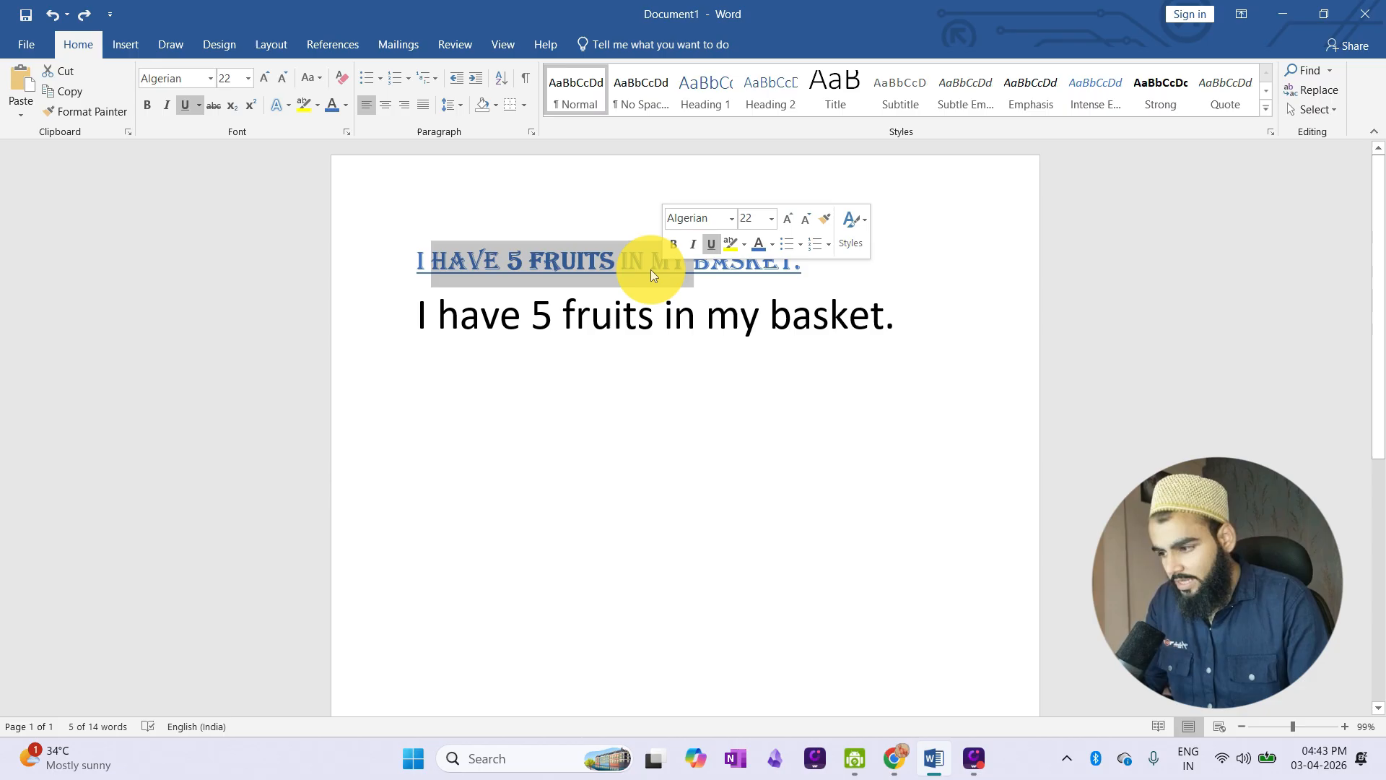
left_click(579, 267)
left_click_drag(510, 264, 685, 281)
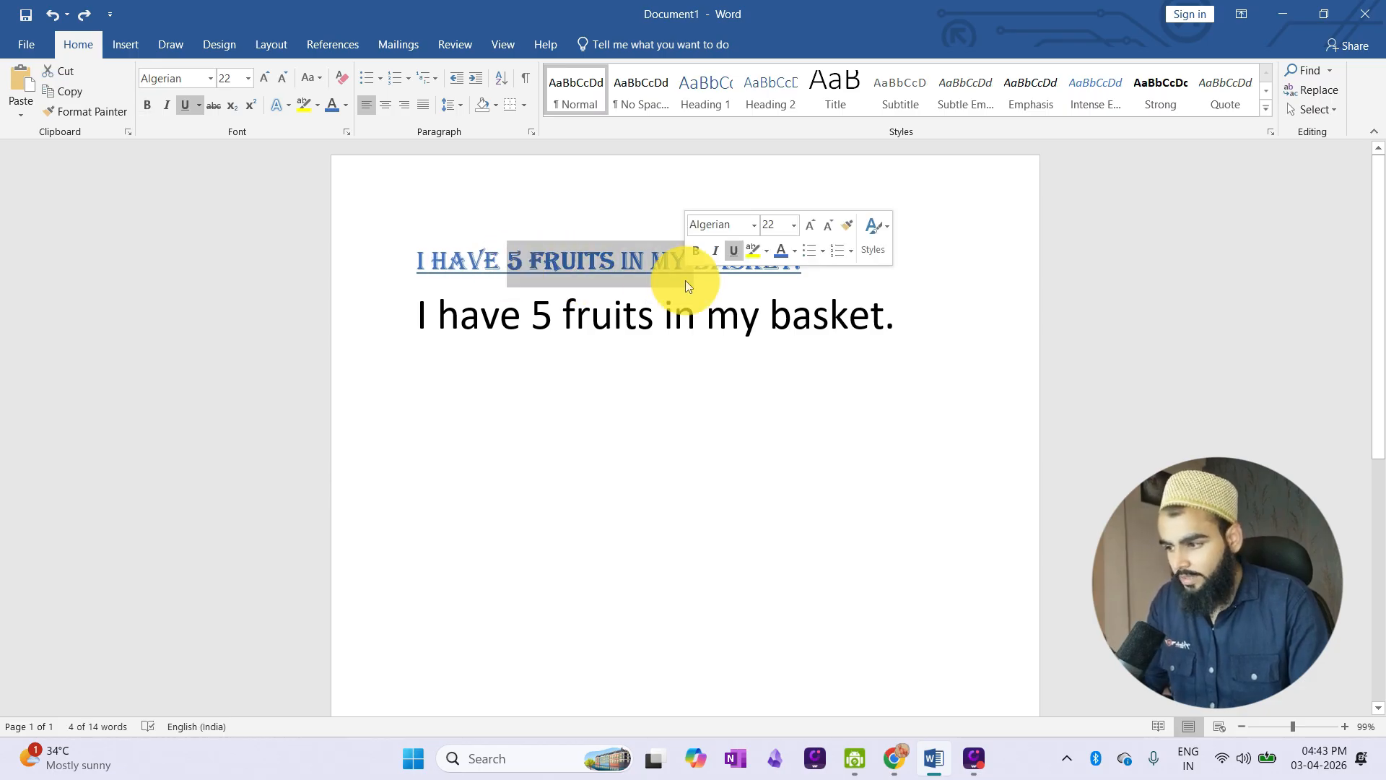
left_click(79, 110)
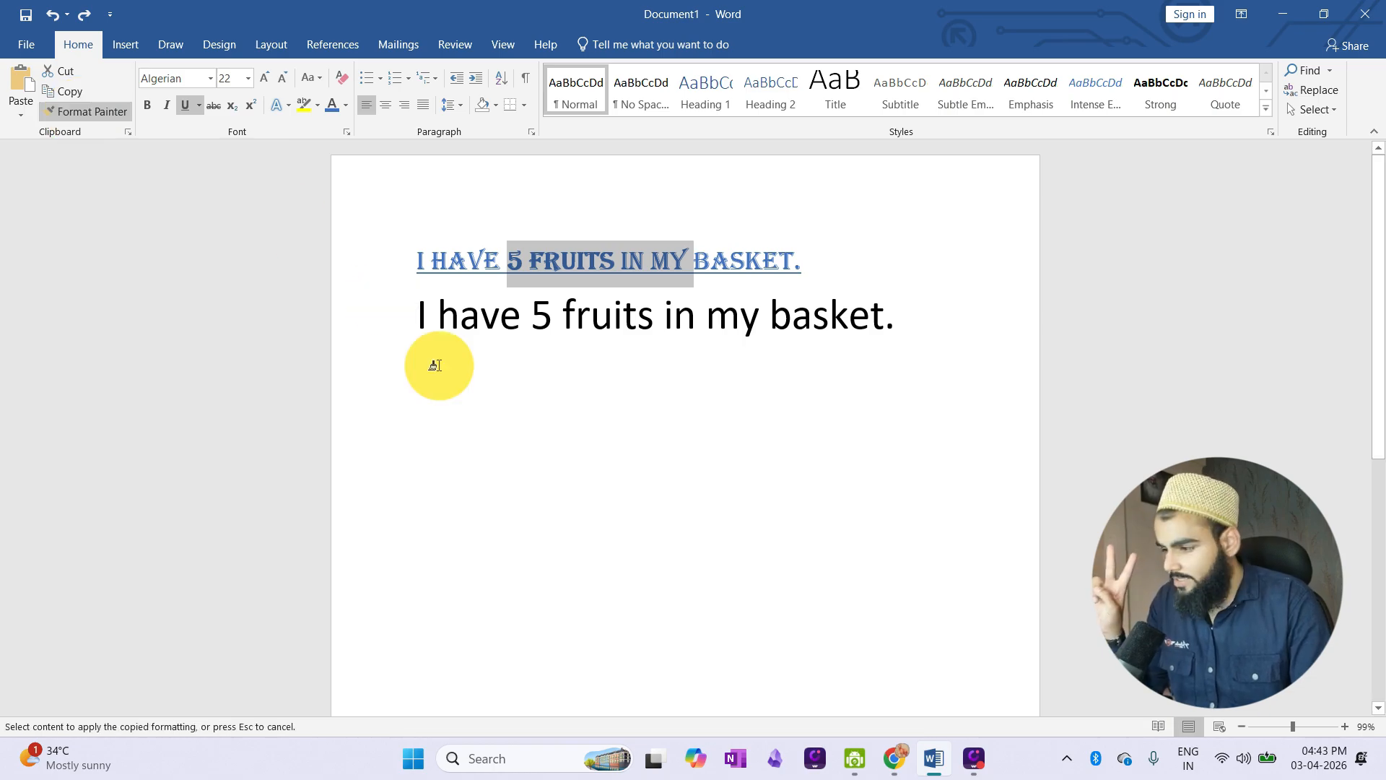
left_click_drag(417, 313, 898, 321)
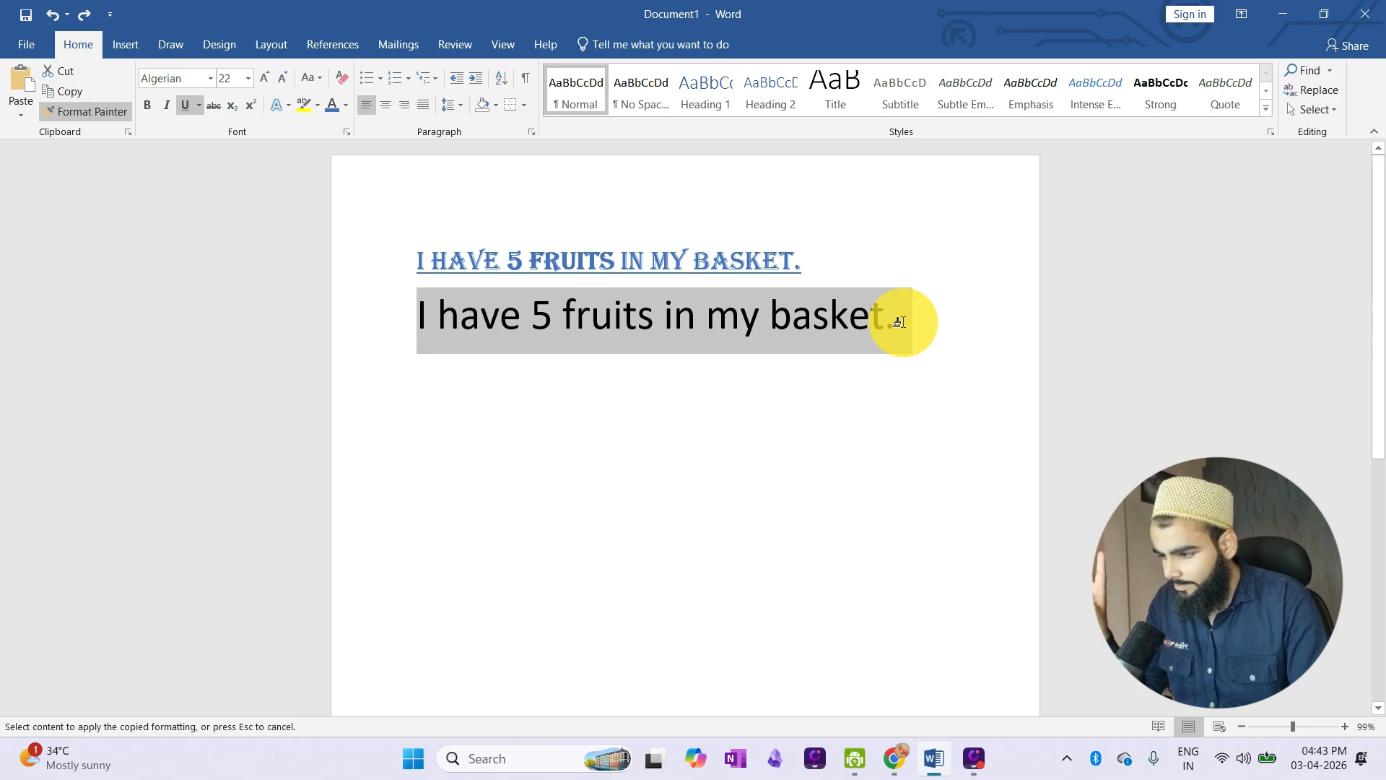
left_click_drag(898, 322, 900, 322)
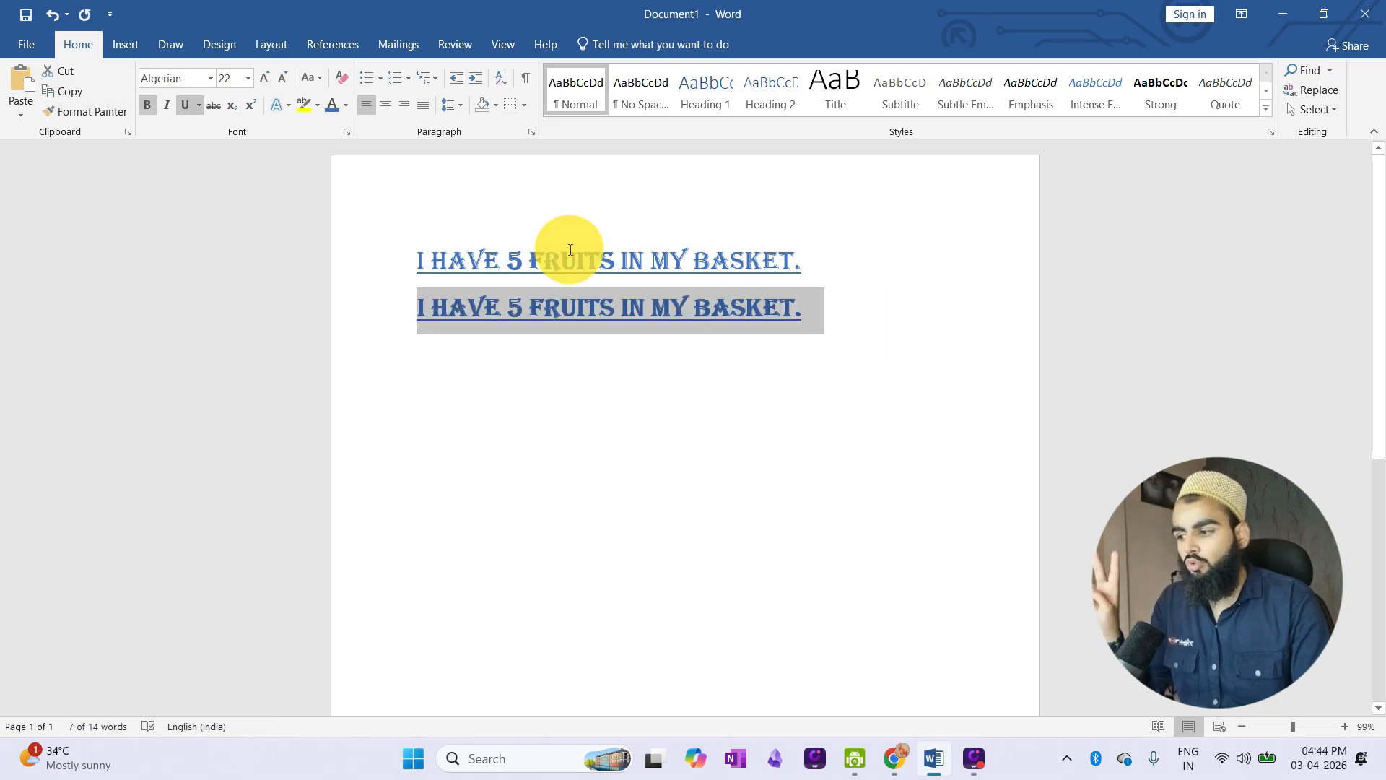
Compare the formatting of "5 fruits" and the surrounding words between the first and second sentences.
left_click(766, 338)
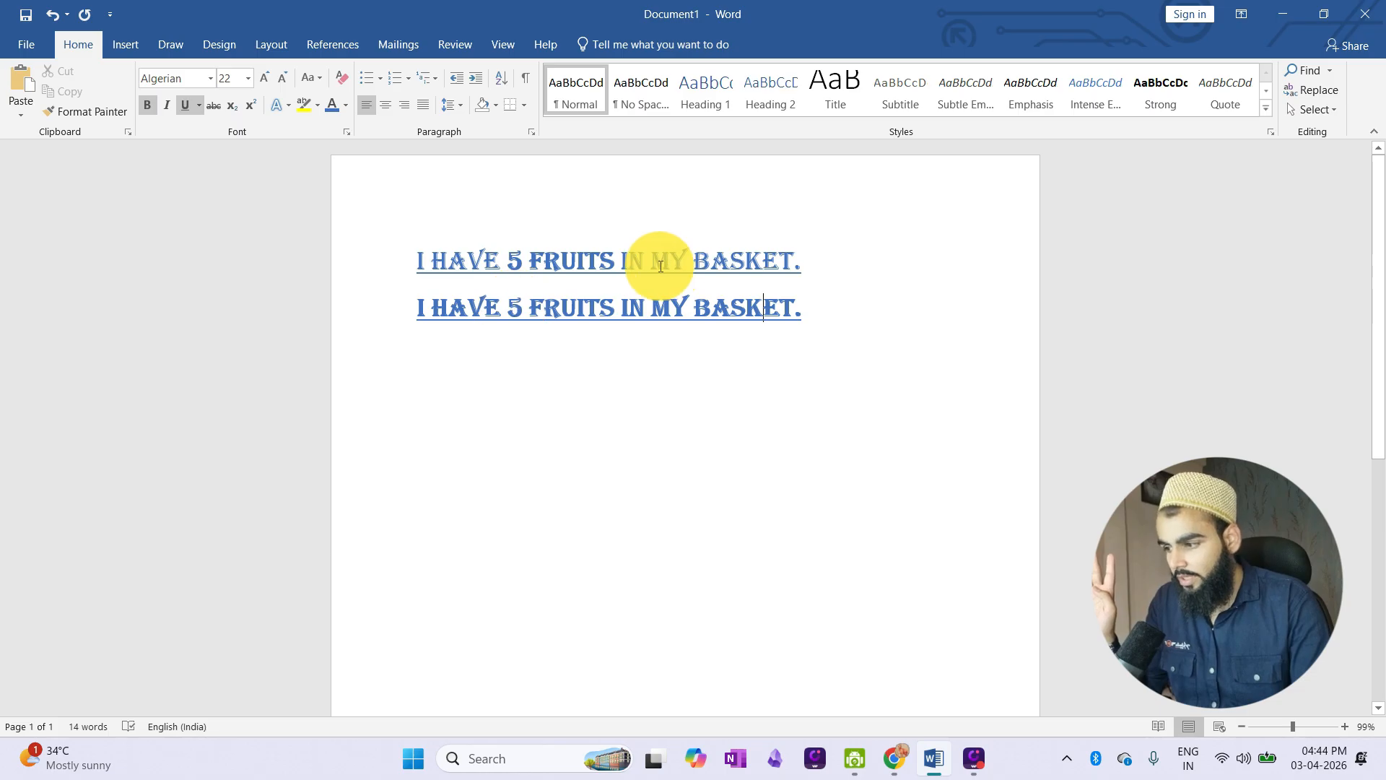
left_click_drag(509, 261, 596, 269)
left_click_drag(509, 309, 600, 310)
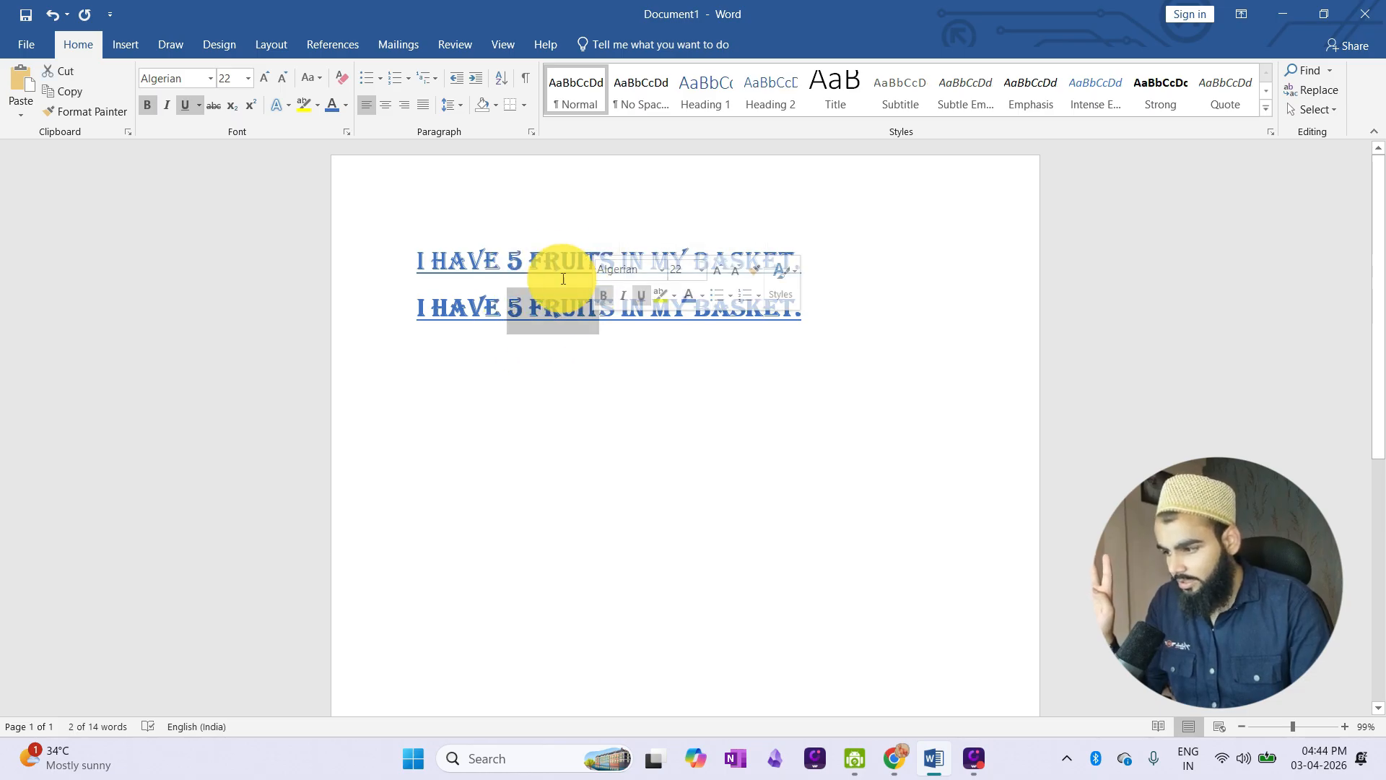
left_click_drag(440, 267, 794, 263)
left_click_drag(635, 314, 744, 312)
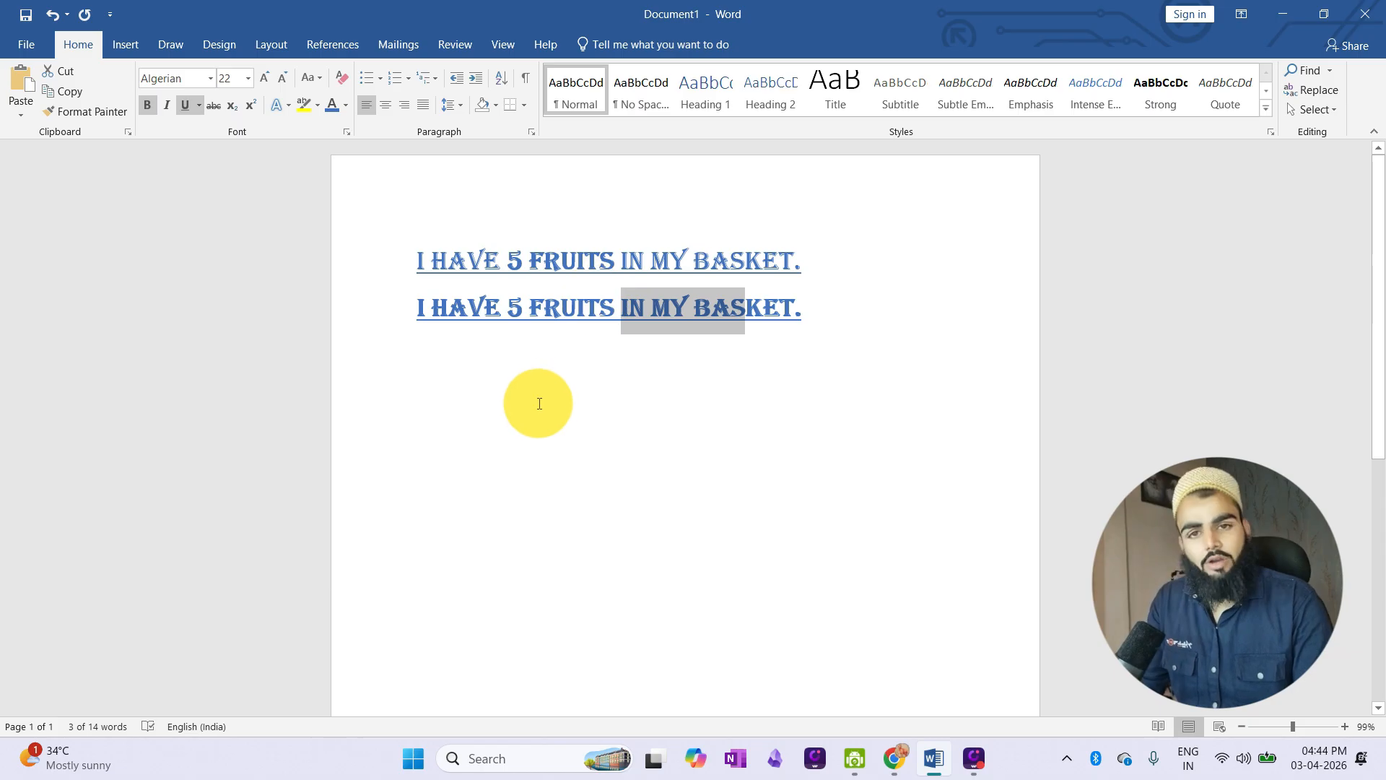
left_click(546, 390)
Add the sample lines "JRJR" and "FMFIFMF" a few lines below the second sentence.
left_click(825, 317)
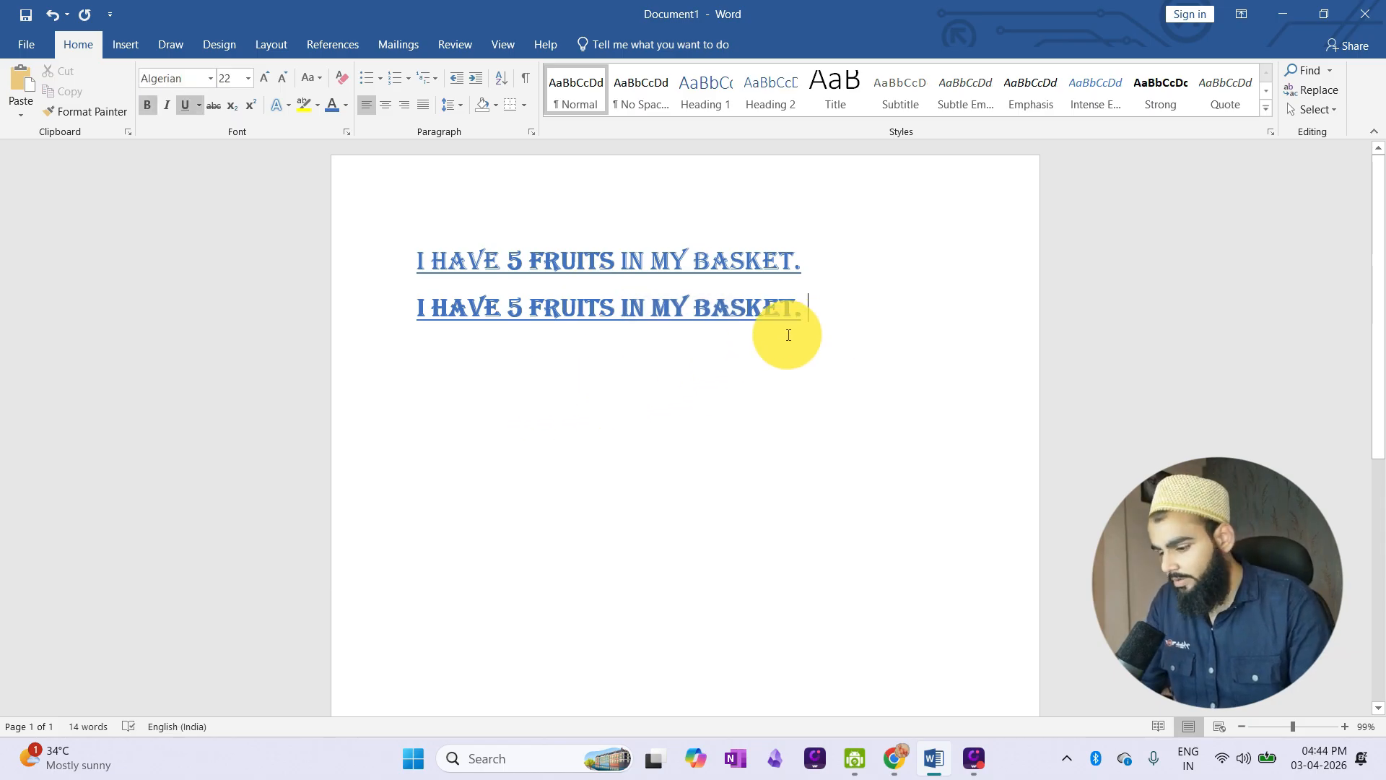
key("Return")
key("Return")
key("Return")
type("JRJR")
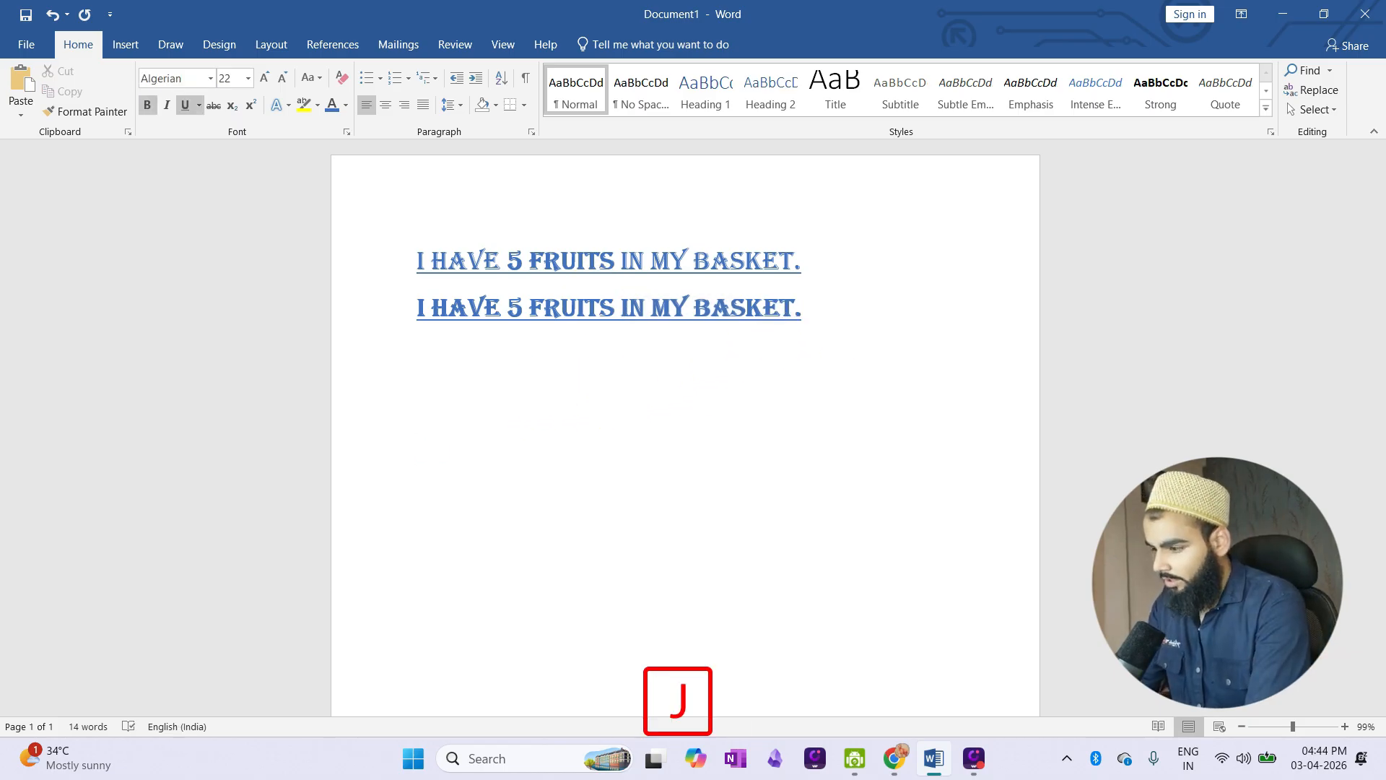
key("Return")
type("FMFIFMF")
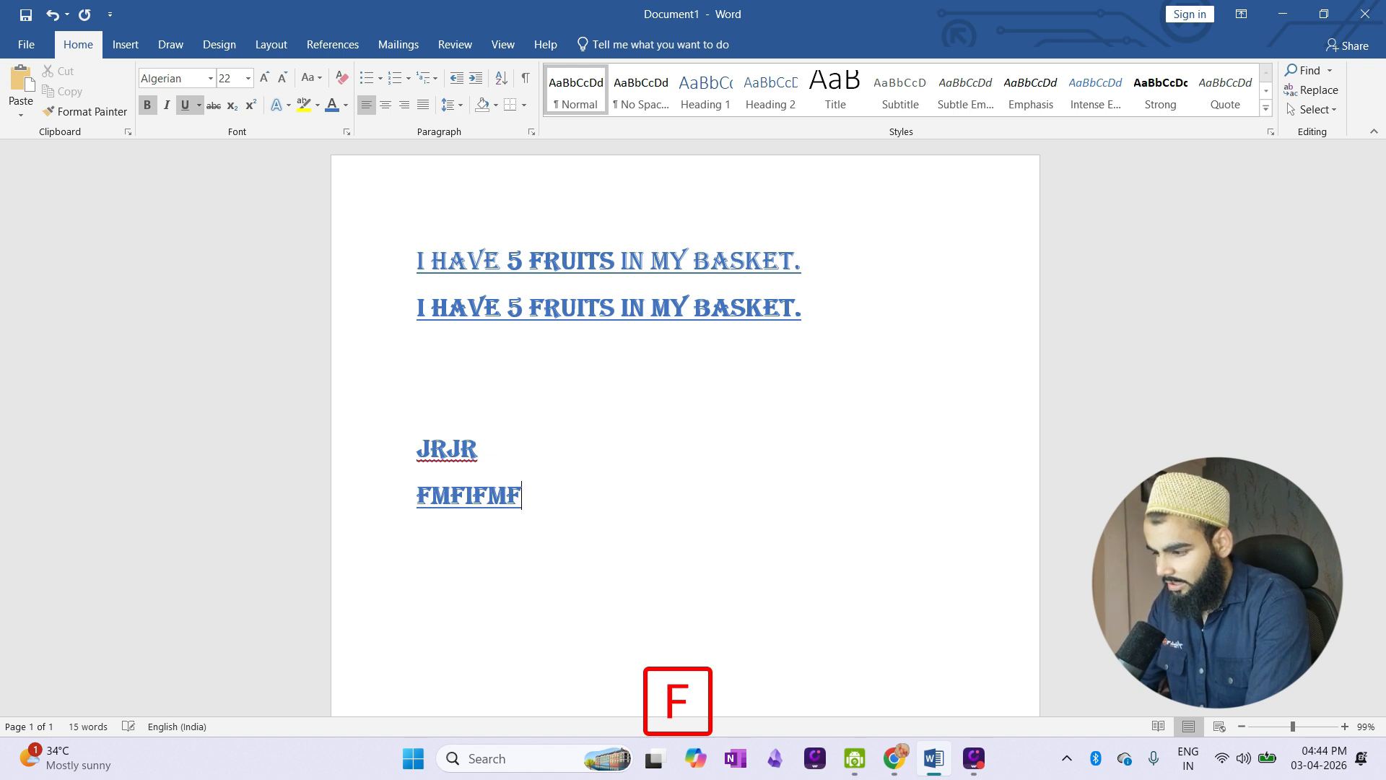
key("Return")
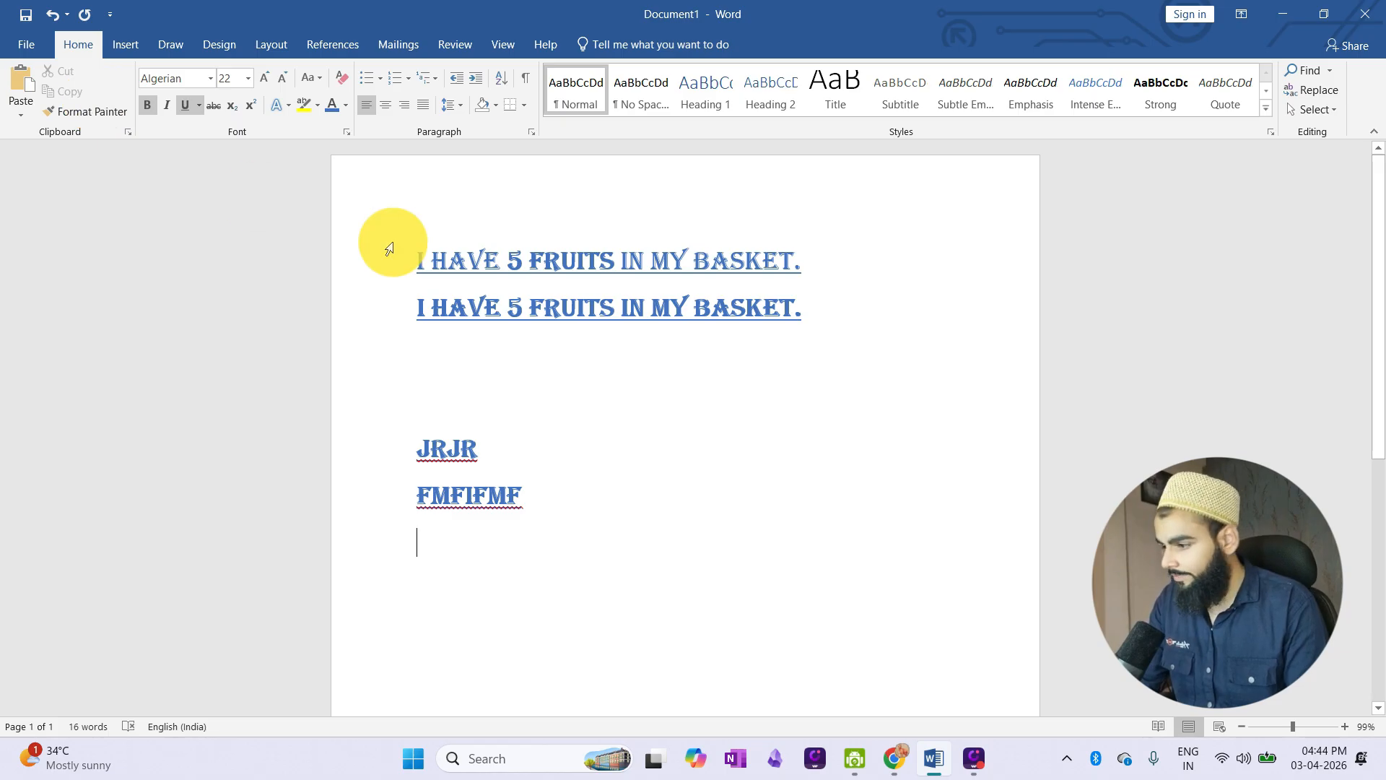
Delete all text in the document and write the new sentence "I am going to park".
left_click_drag(409, 249, 556, 563)
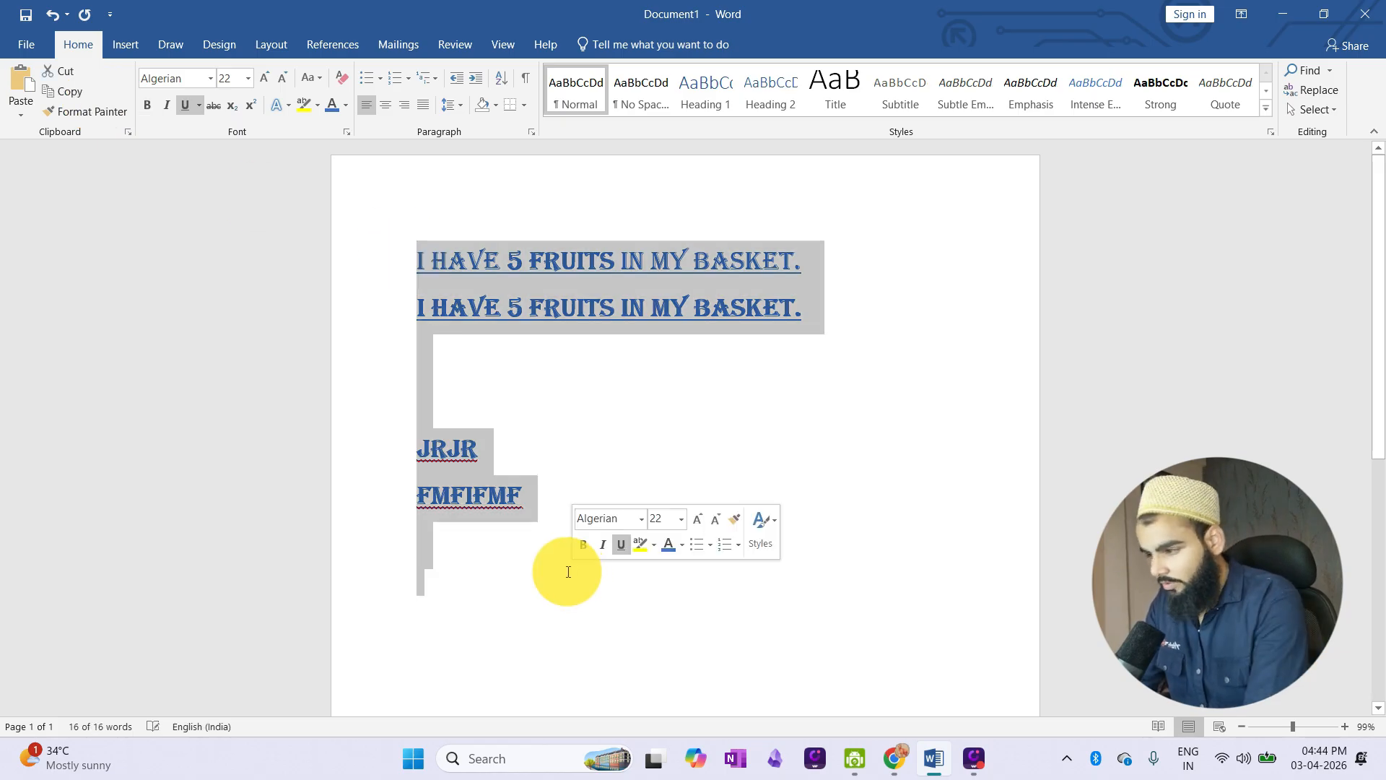
key("BackSpace")
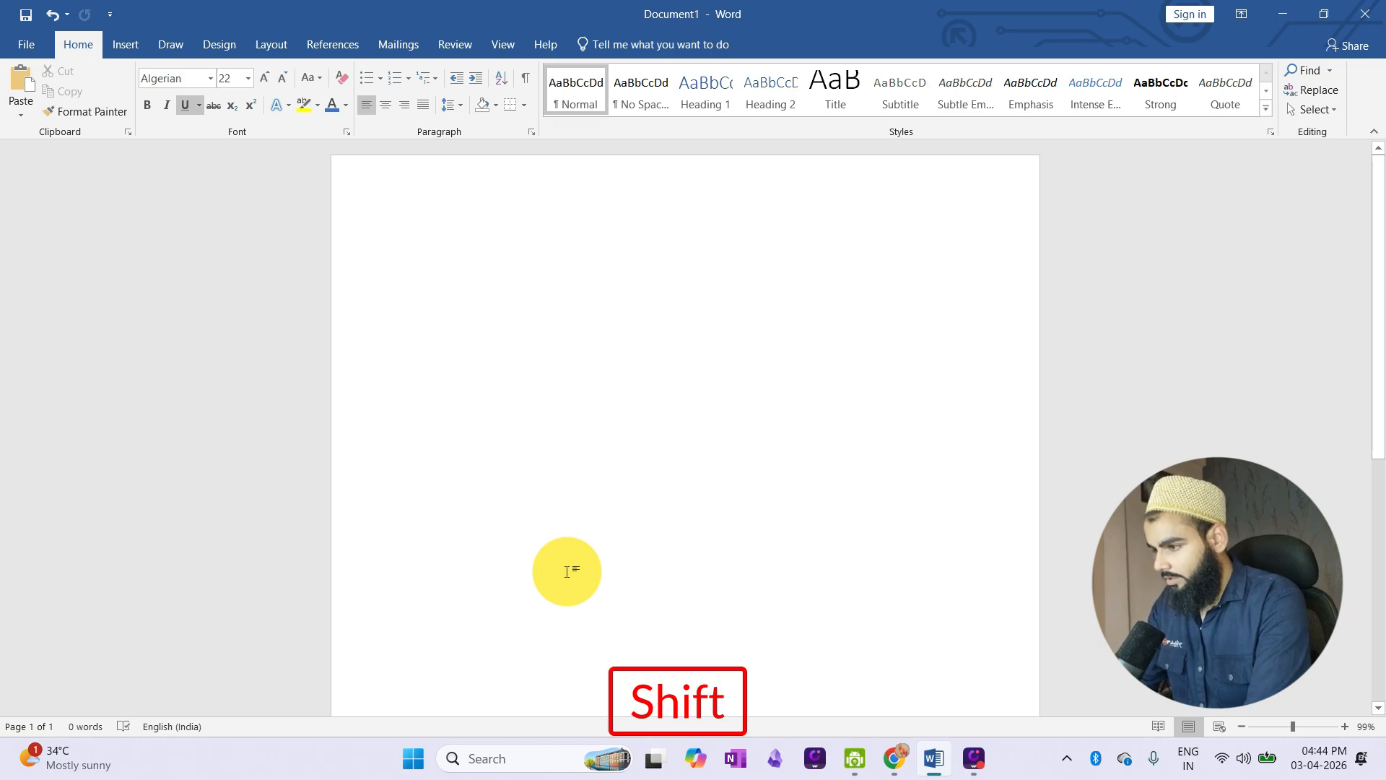
type("I AM GO")
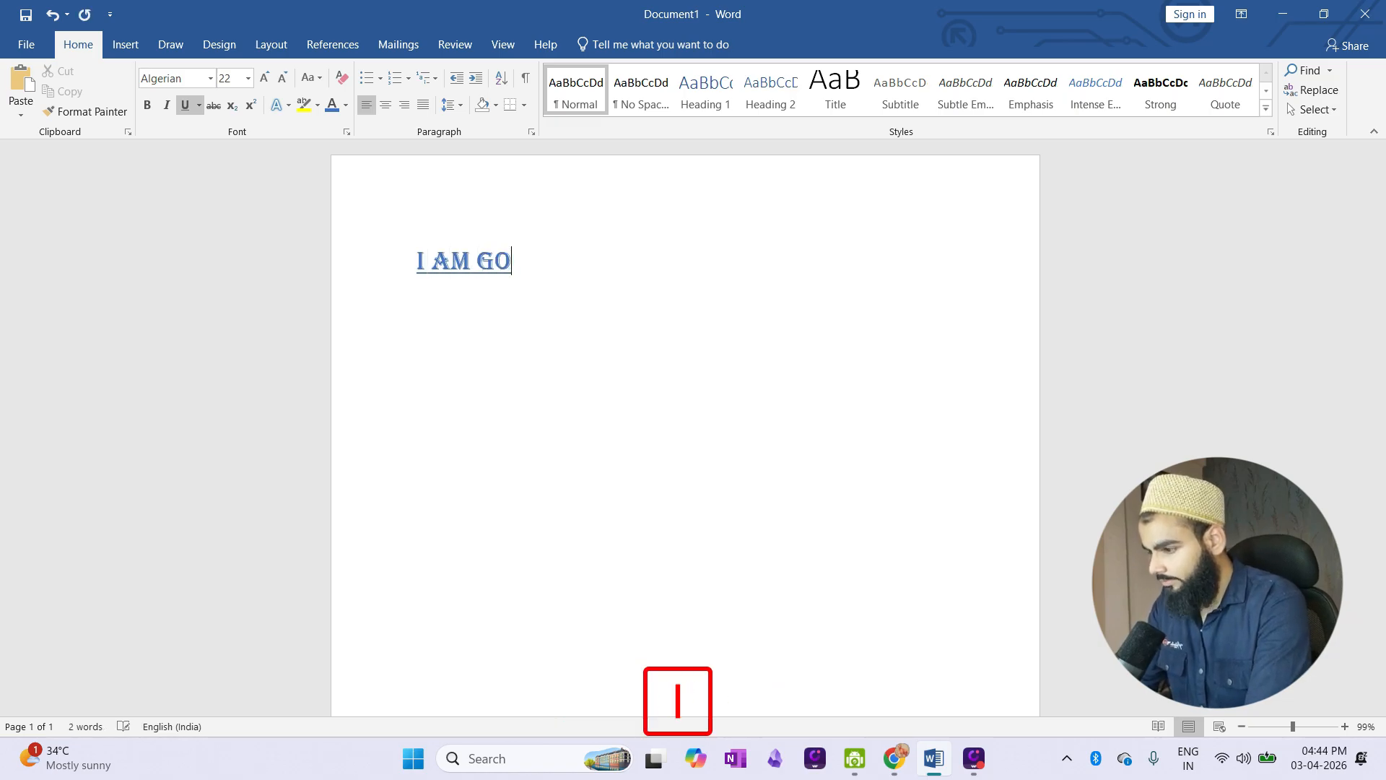
type("ING TO PARK")
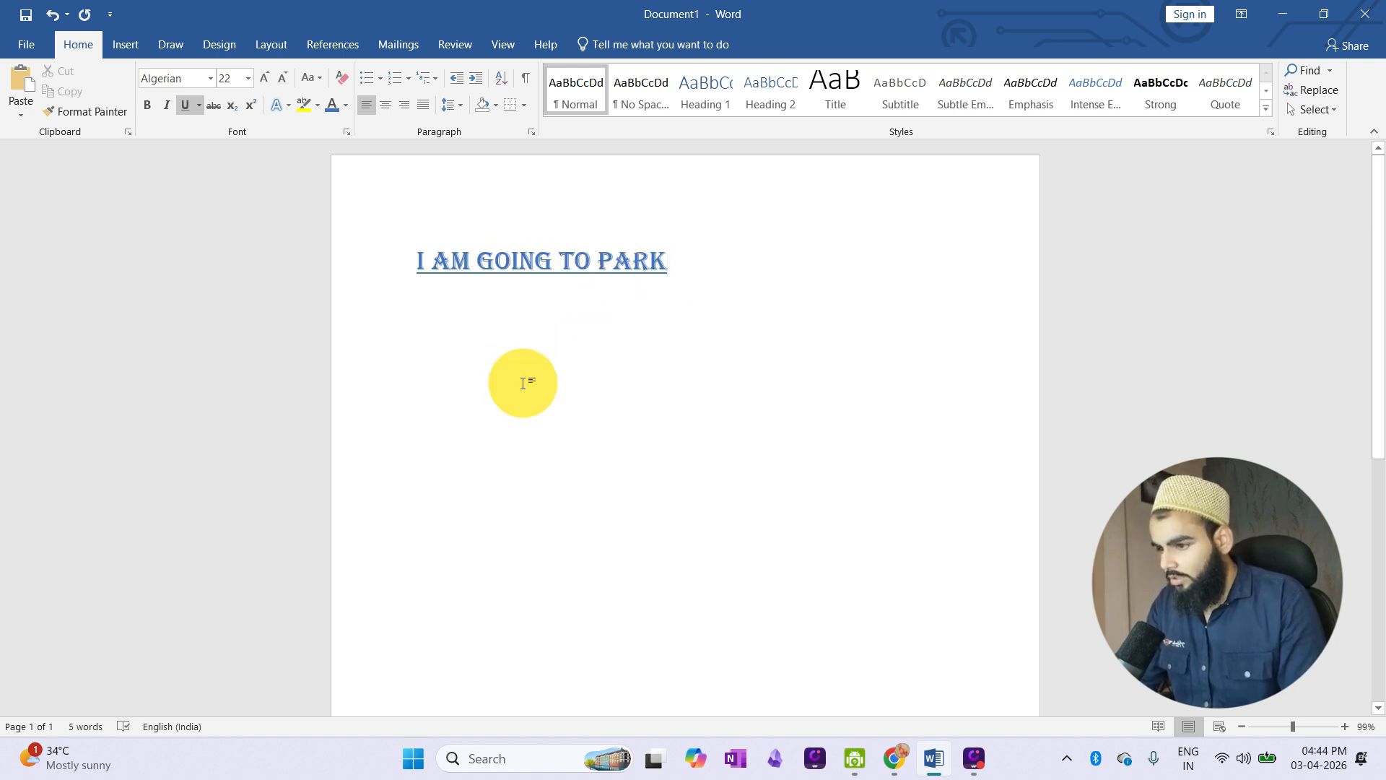
Apply the No Spacing style to the sentence "I am going to park" and clear the selection.
left_click_drag(418, 263, 655, 266)
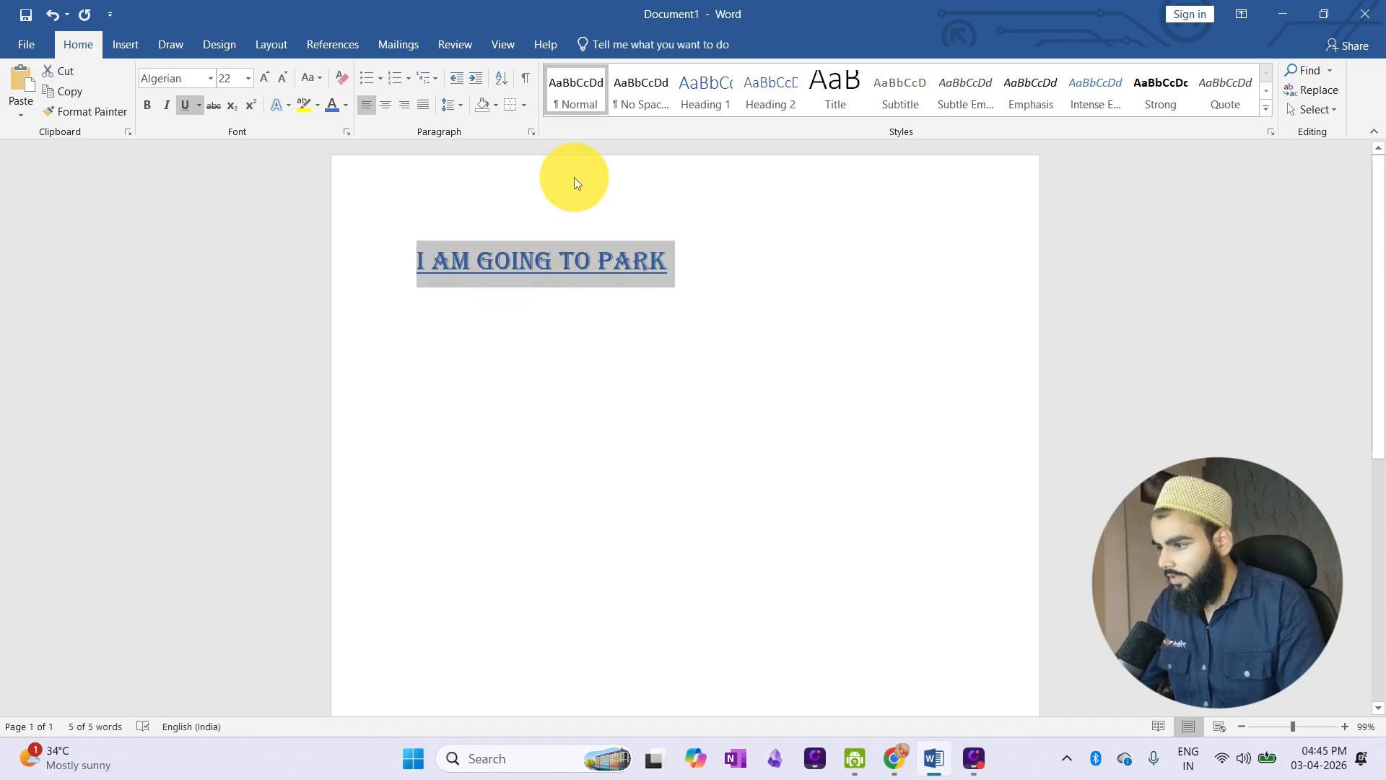
left_click(634, 103)
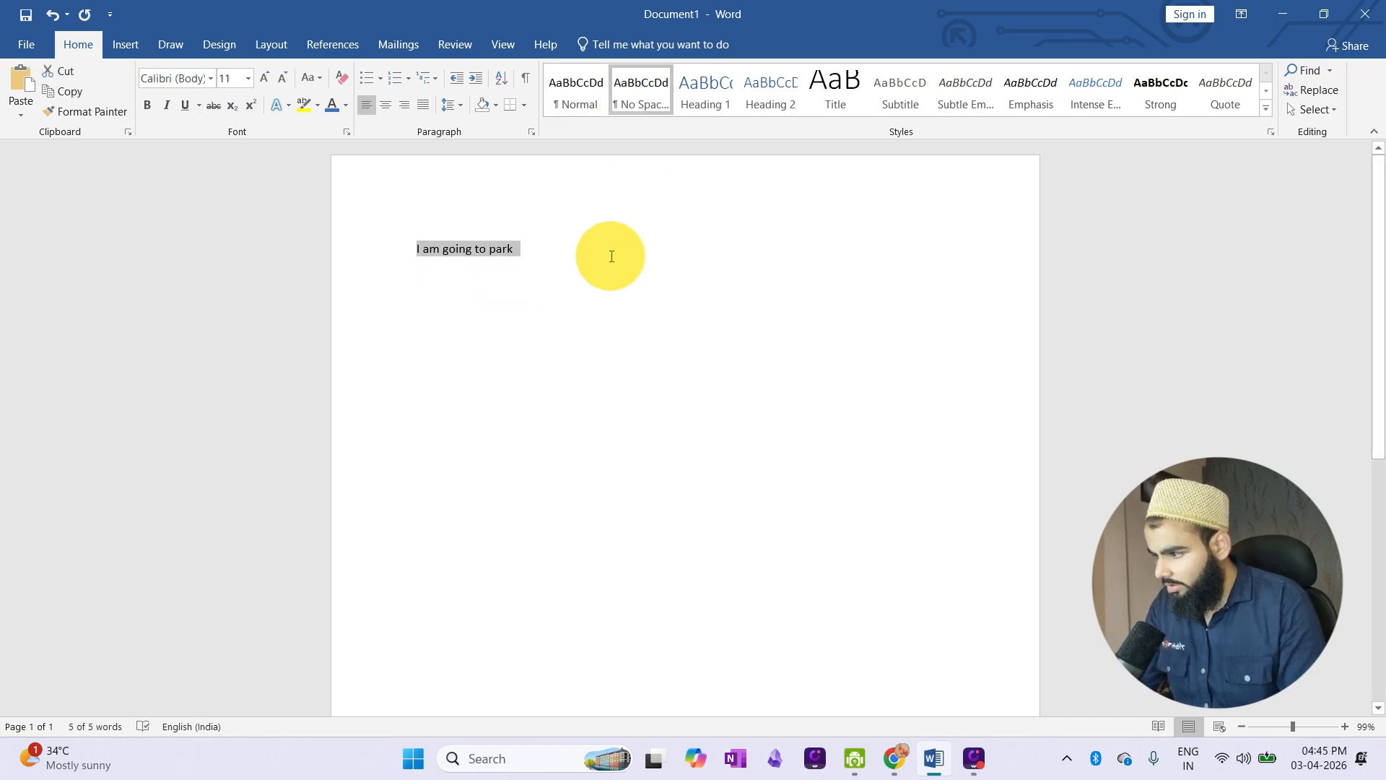
left_click(597, 257)
left_click_drag(398, 249, 527, 252)
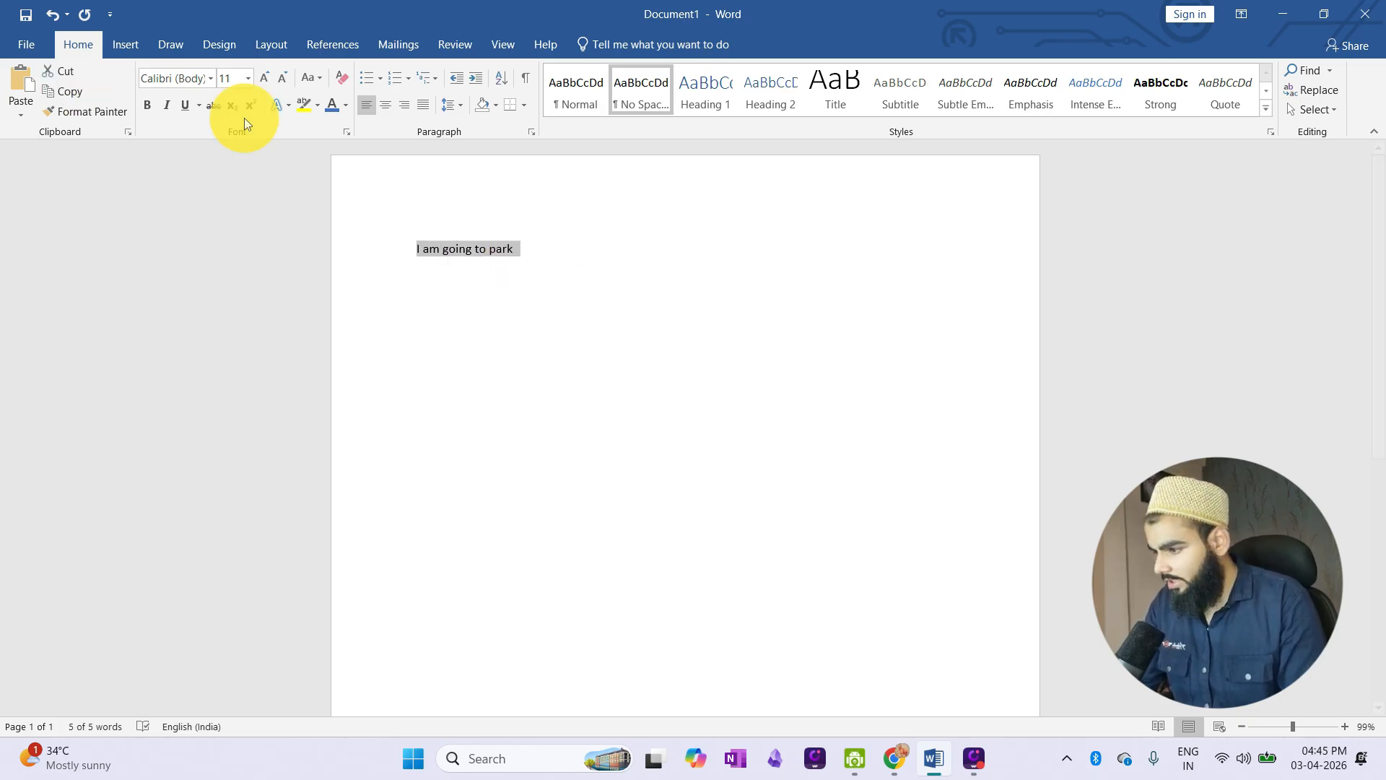
left_click(519, 243)
left_click_drag(530, 241, 332, 240)
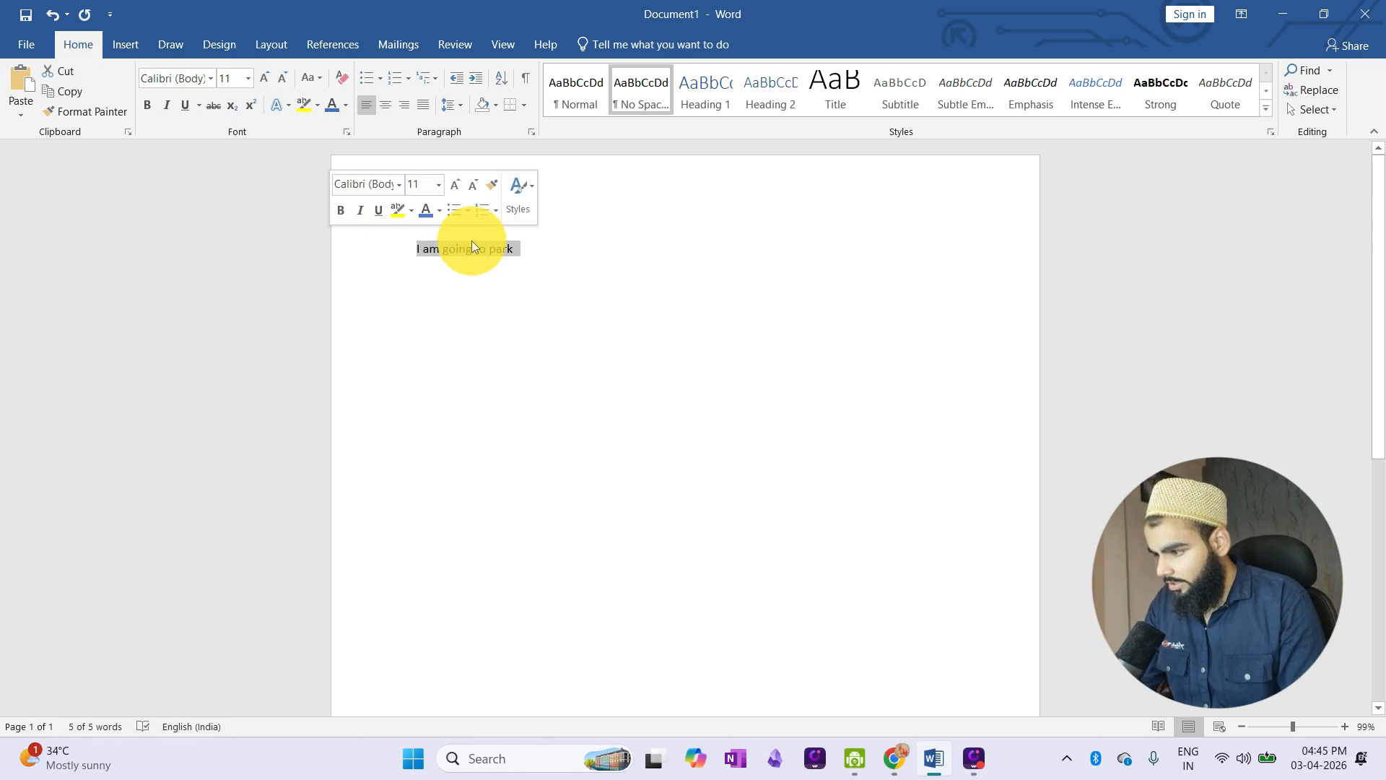
left_click(485, 270)
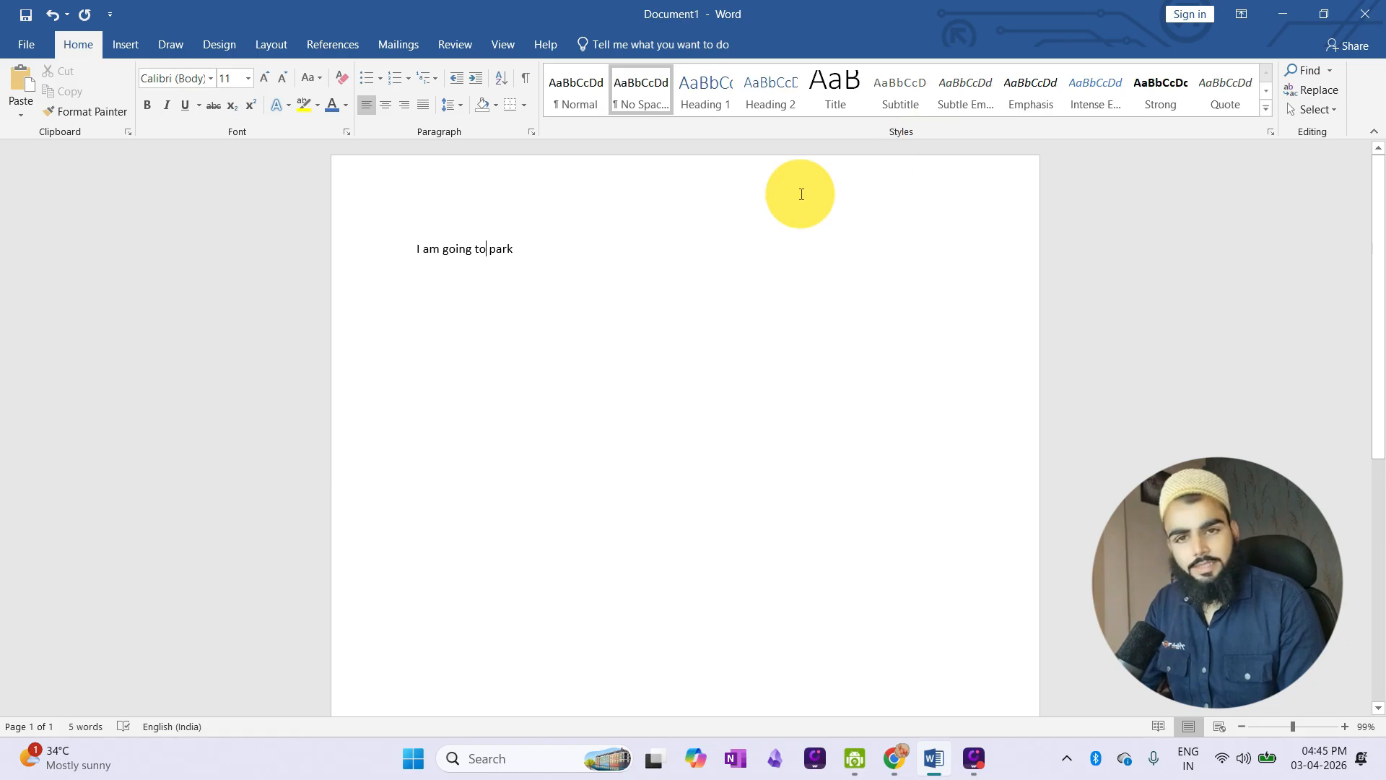
Select the whole sentence and increase its font size in increments up to 36.
left_click_drag(542, 262, 386, 252)
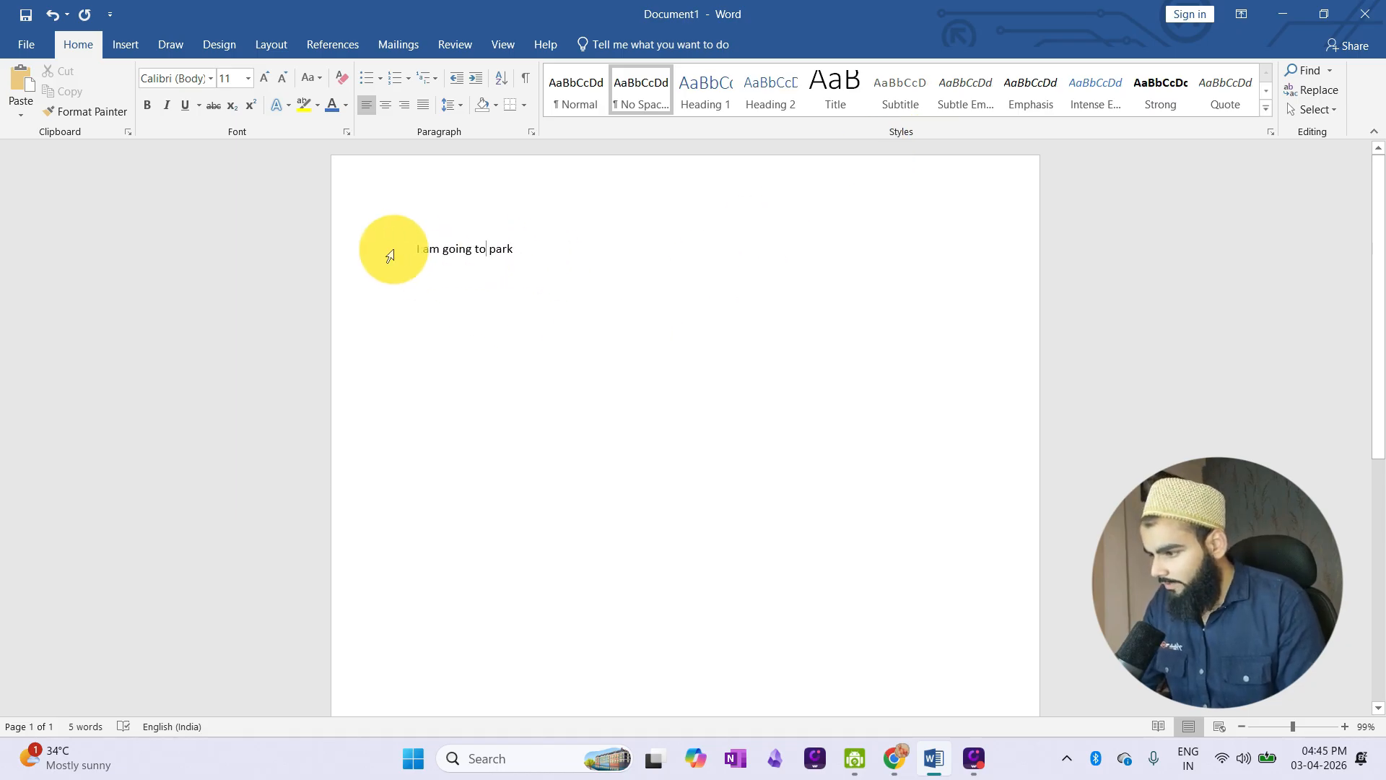
left_click(266, 81)
left_click(266, 80)
left_click(266, 81)
left_click(265, 80)
left_click(266, 81)
left_click(266, 81)
left_click(265, 81)
left_click(266, 81)
left_click(265, 81)
left_click(266, 81)
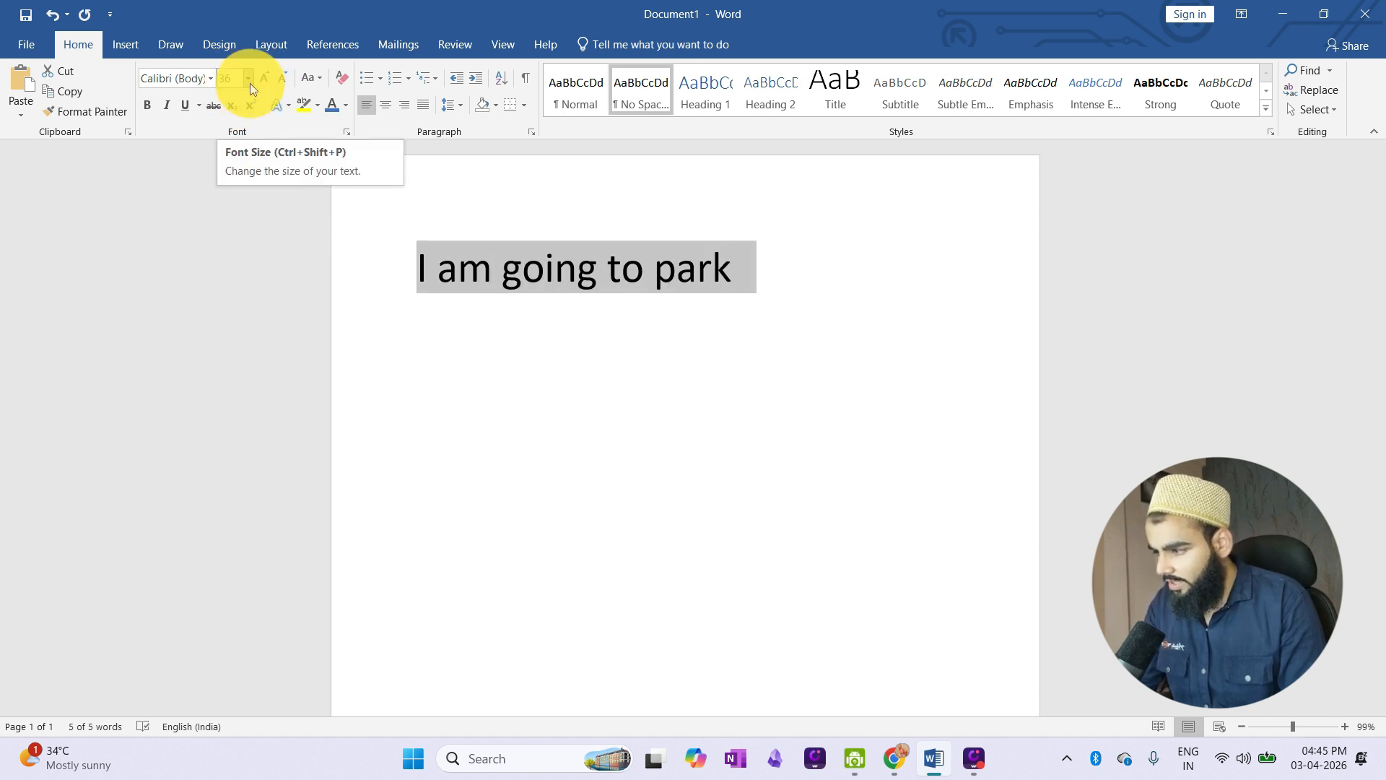
Set the sentence's font size to the custom value 37 and clear the selection.
left_click(249, 82)
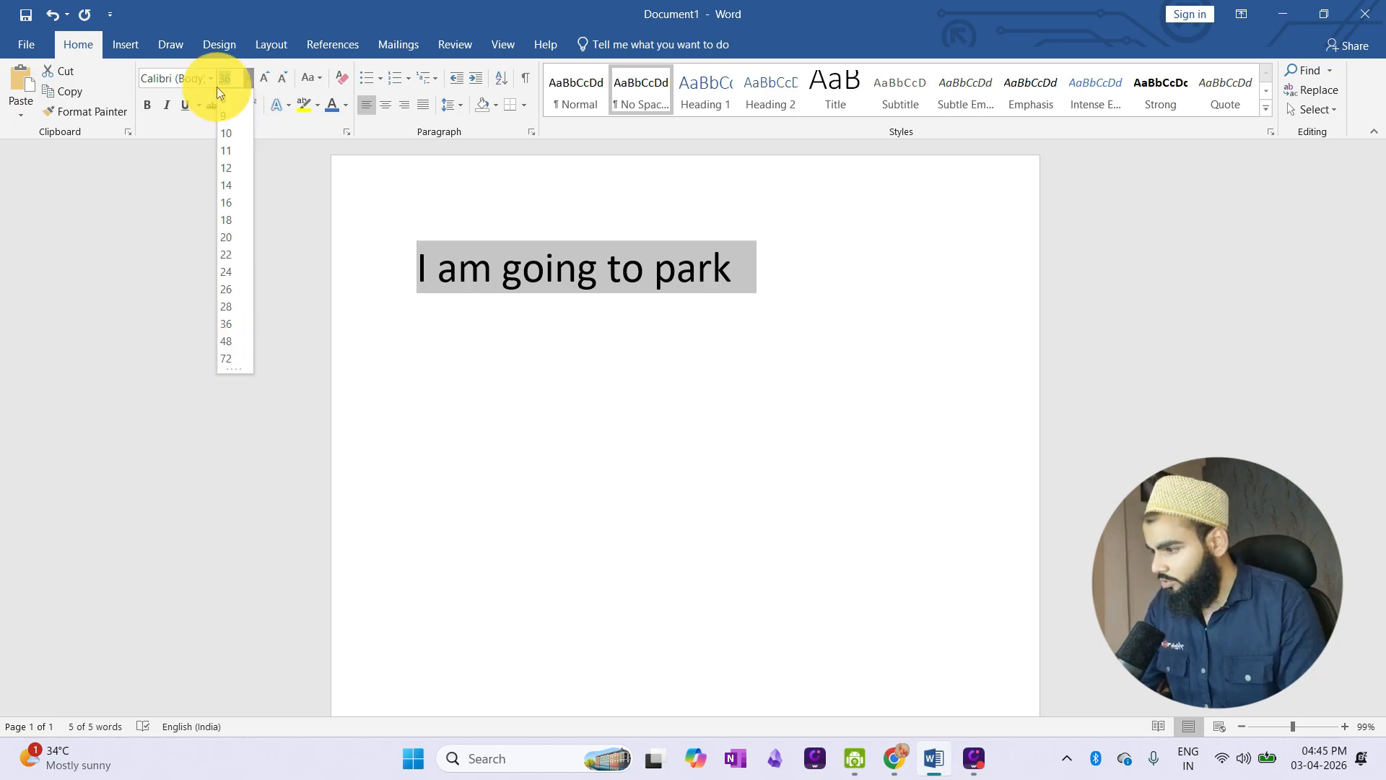
type("37")
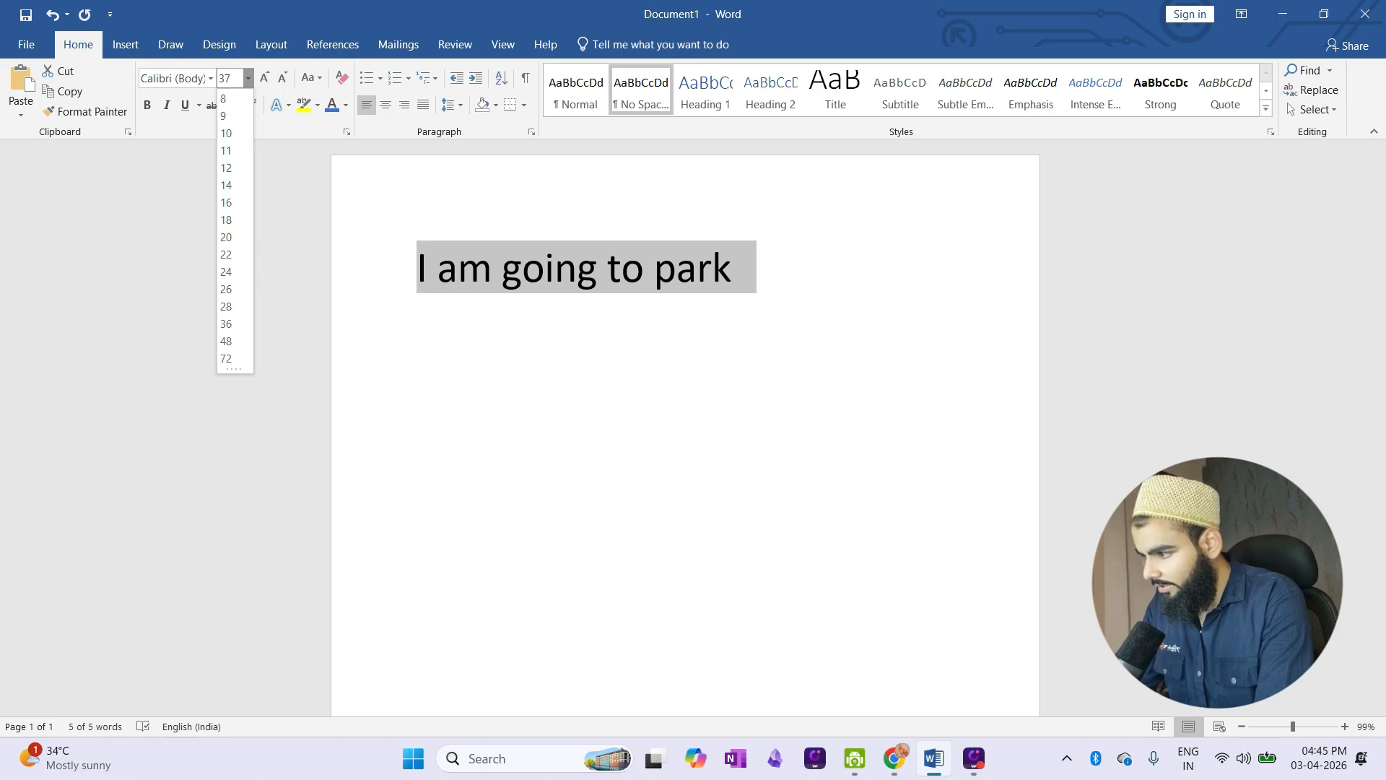
key("Return")
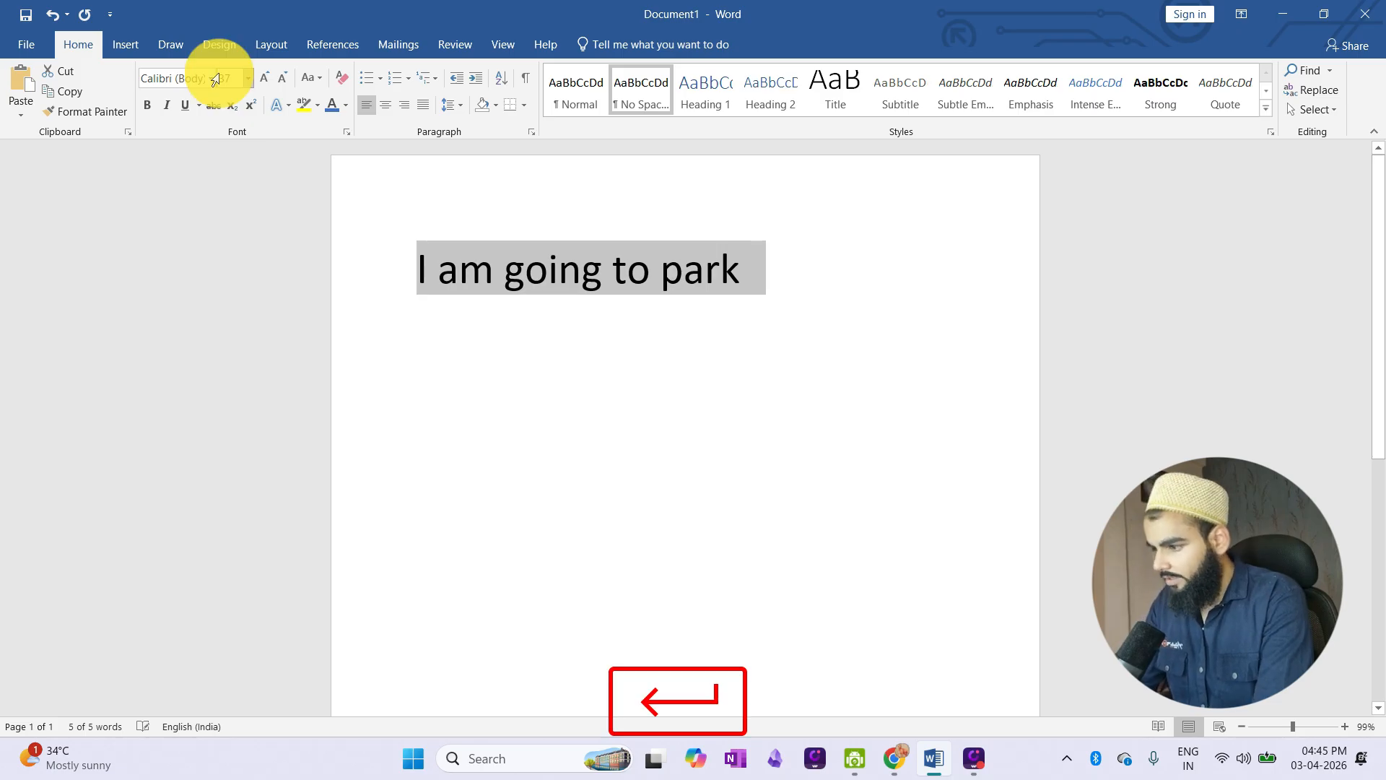
left_click(498, 326)
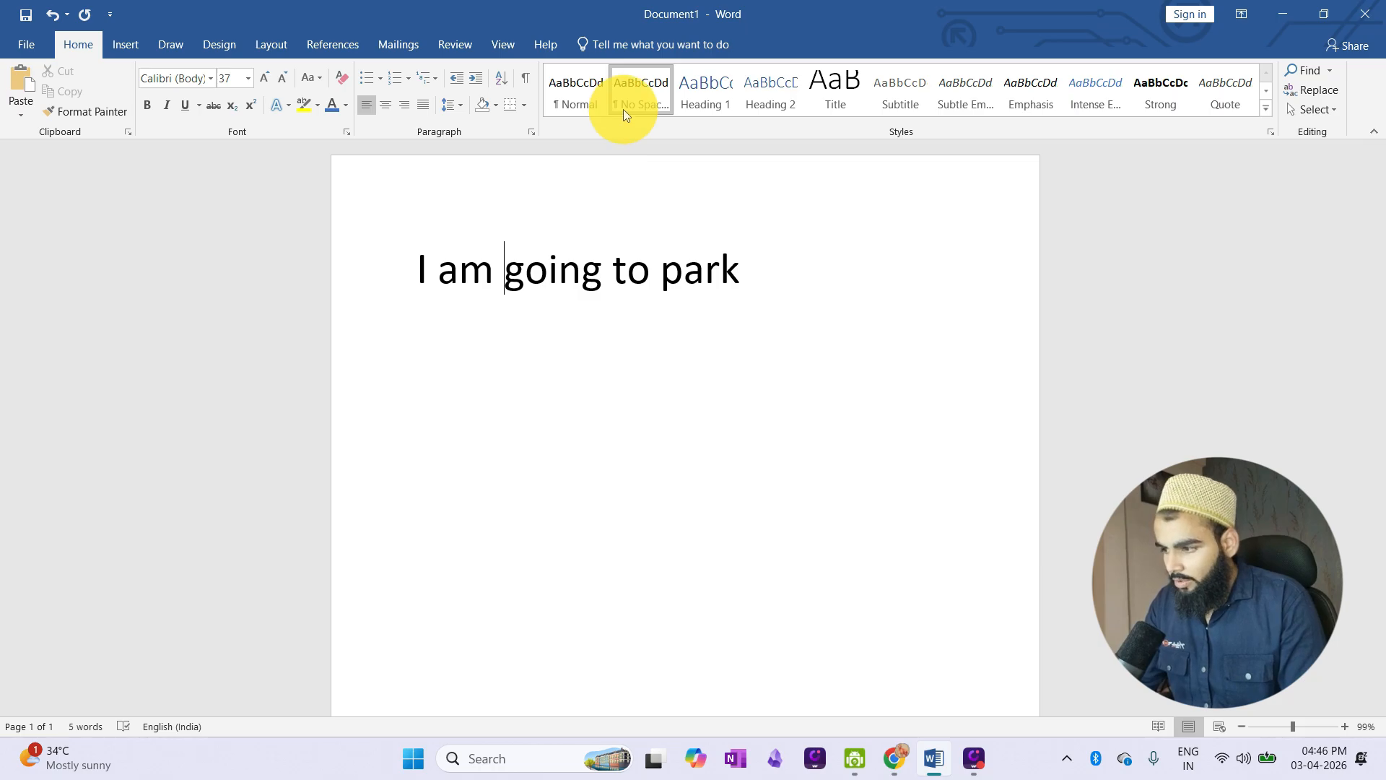
Apply the Normal style to the sentence "I am going to park" and select the whole sentence.
left_click(578, 94)
left_click_drag(416, 250, 527, 253)
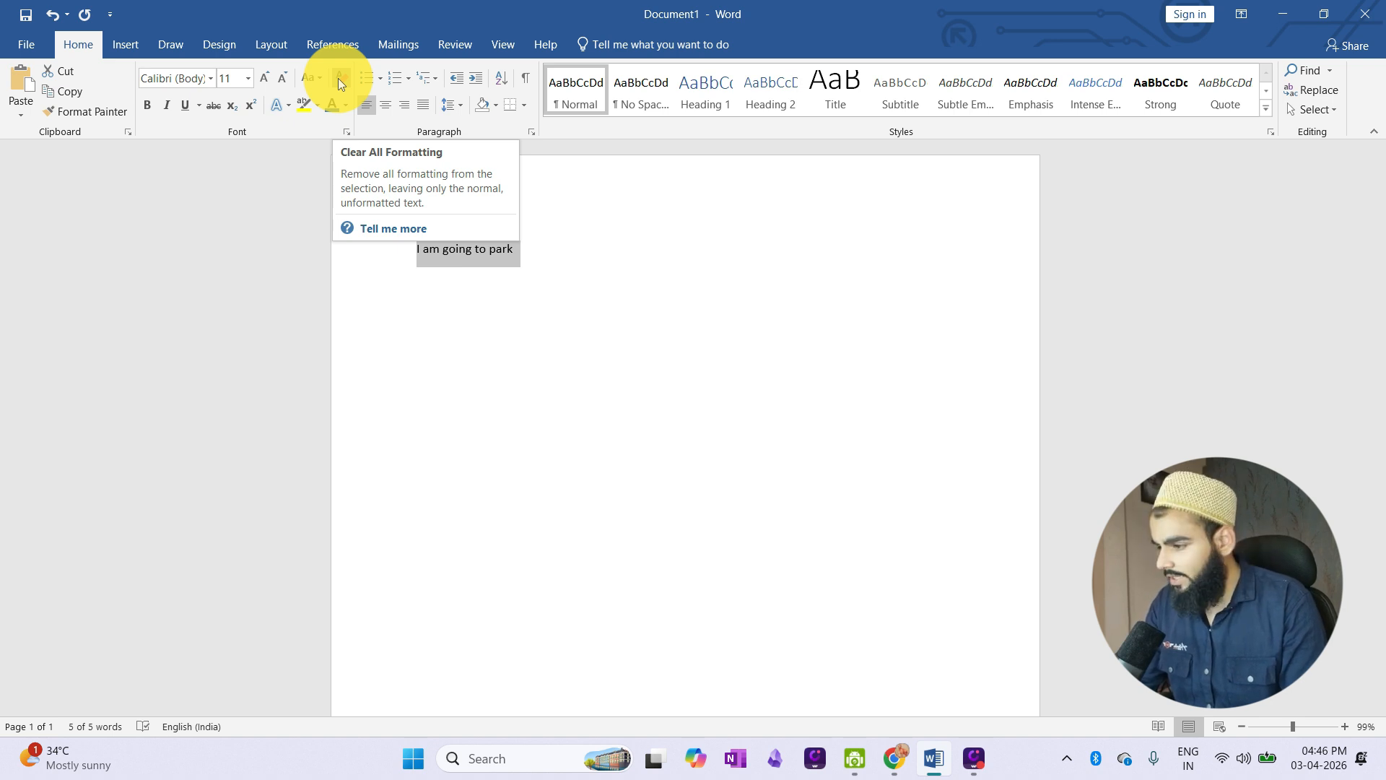
Increase the font size of the selected sentence "I am going to park" in increments up to 28.
left_click(271, 79)
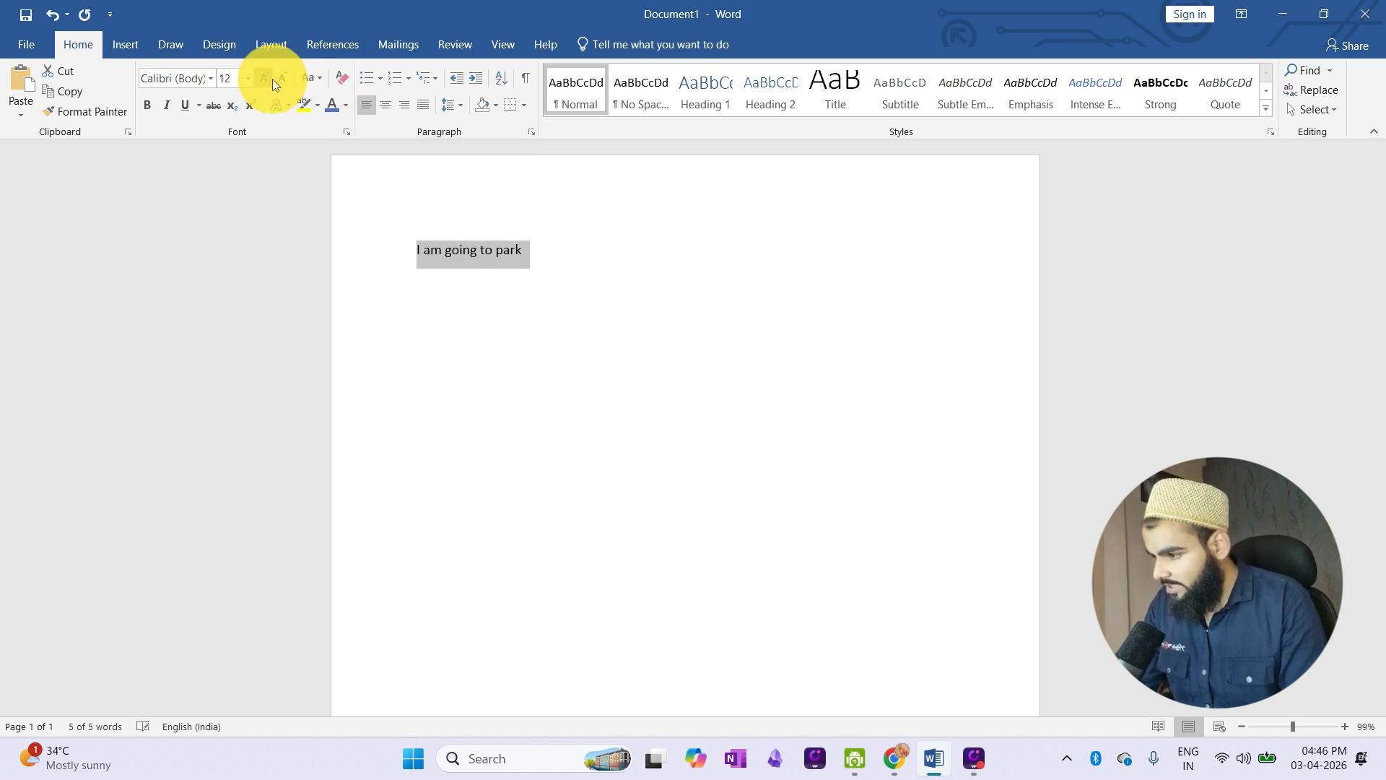
left_click(273, 79)
left_click(272, 79)
left_click(272, 79)
left_click(273, 80)
left_click(273, 80)
left_click(273, 80)
left_click(273, 80)
left_click(273, 79)
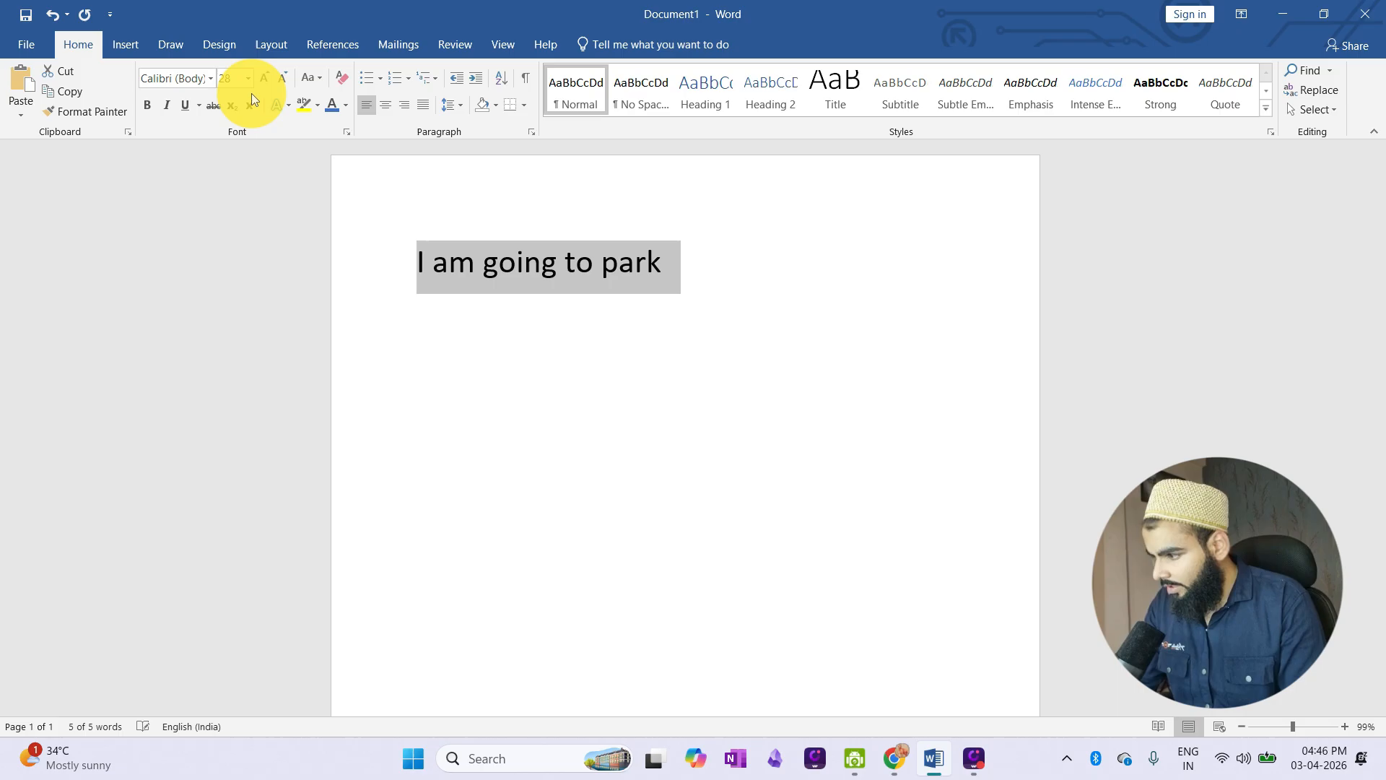
Make the selected sentence bold, set its font to Times New Roman and clear the selection.
left_click(150, 107)
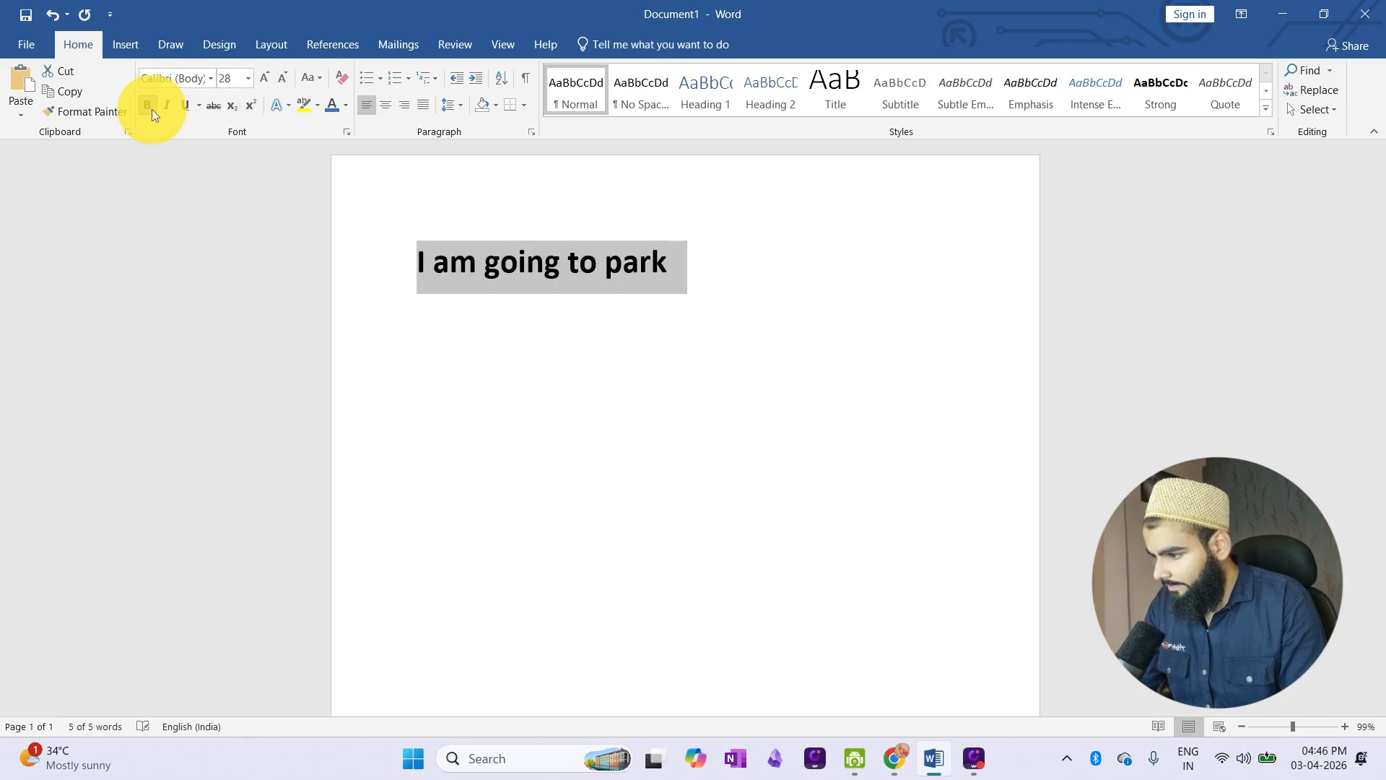
left_click(210, 79)
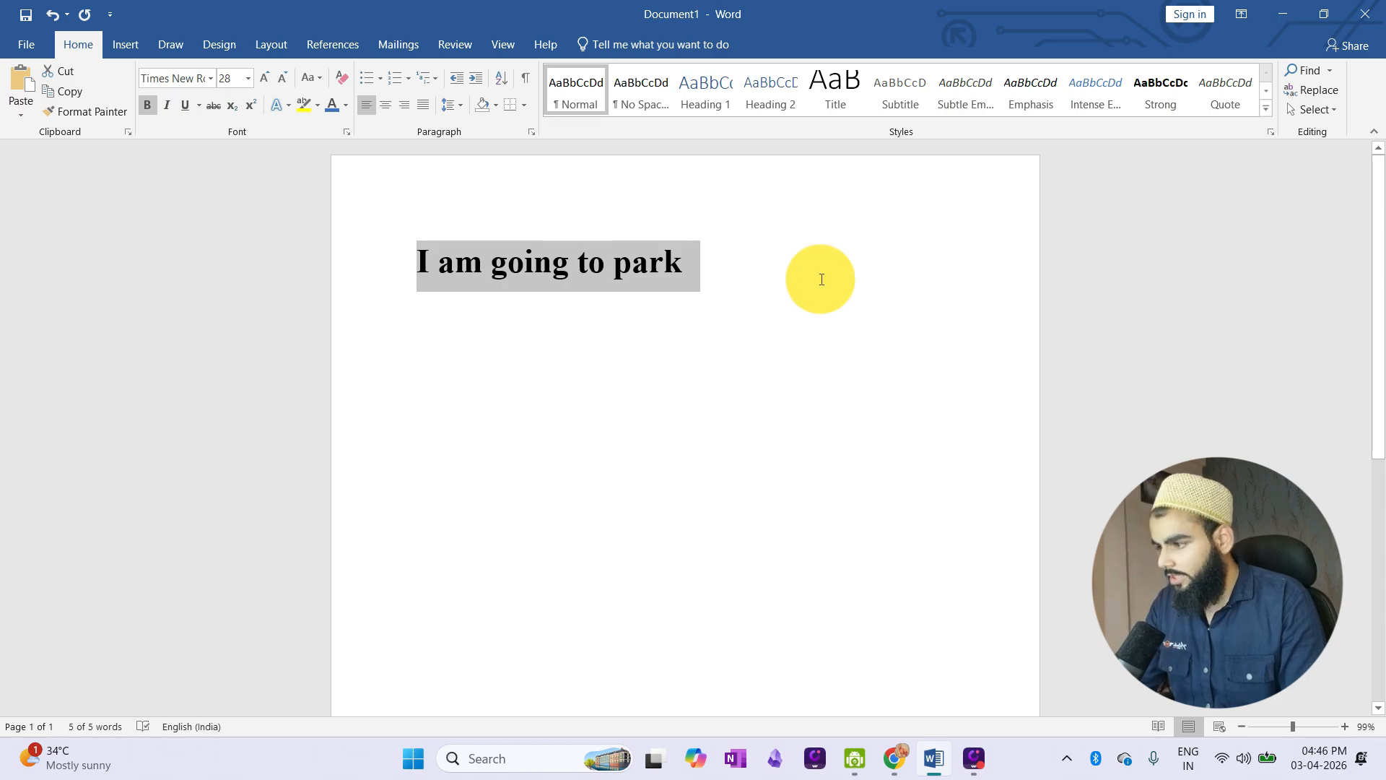
left_click(789, 284)
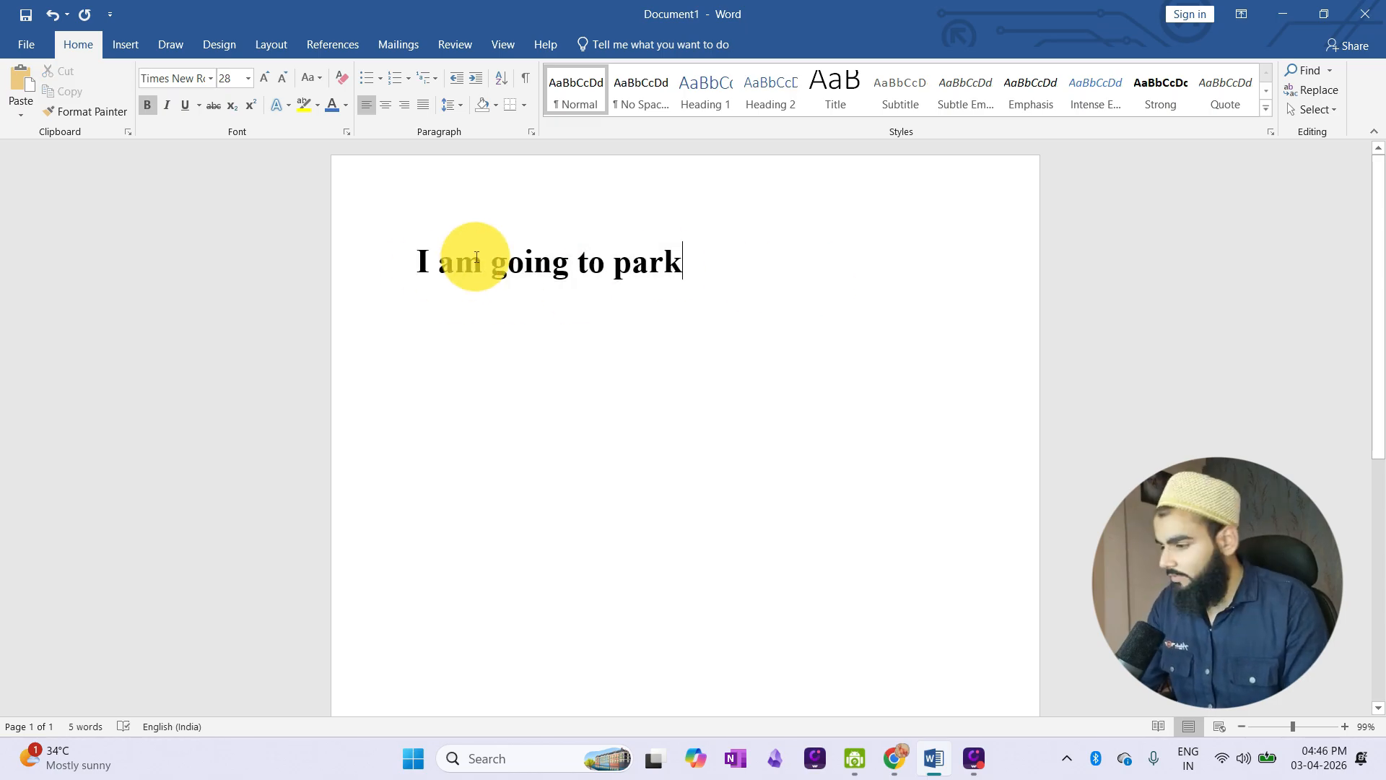
Select the whole sentence "I am going to park", clear all of its formatting and deselect it.
left_click_drag(409, 271, 684, 267)
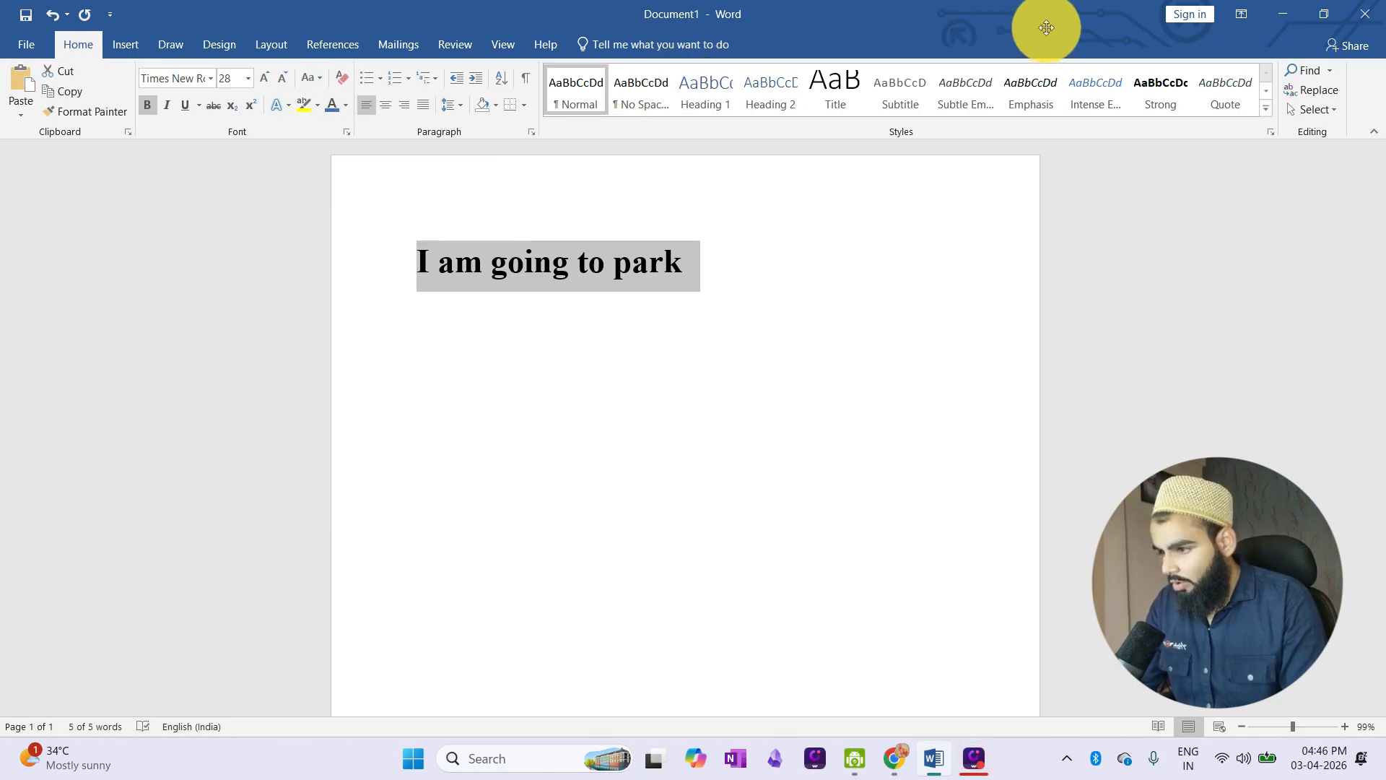
left_click(982, 18)
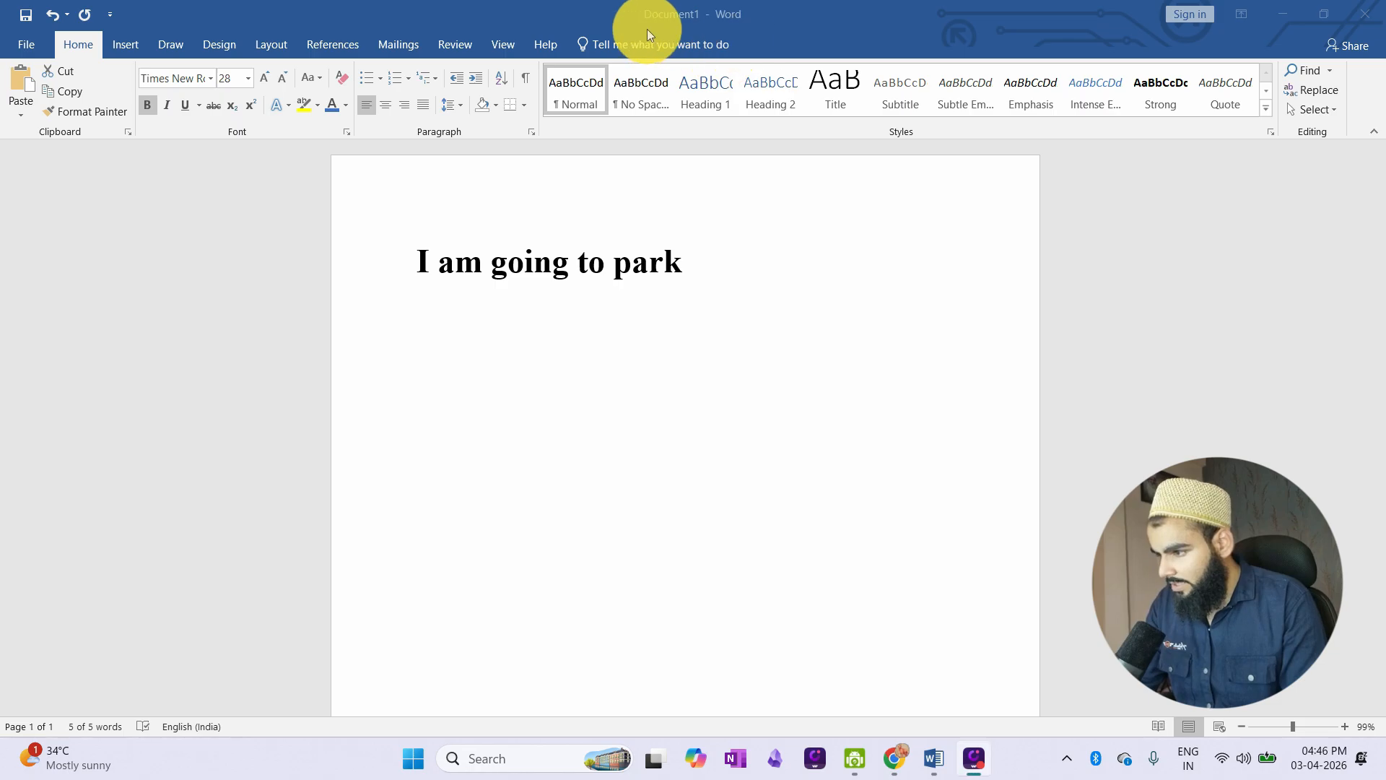
left_click(415, 270)
left_click(414, 270)
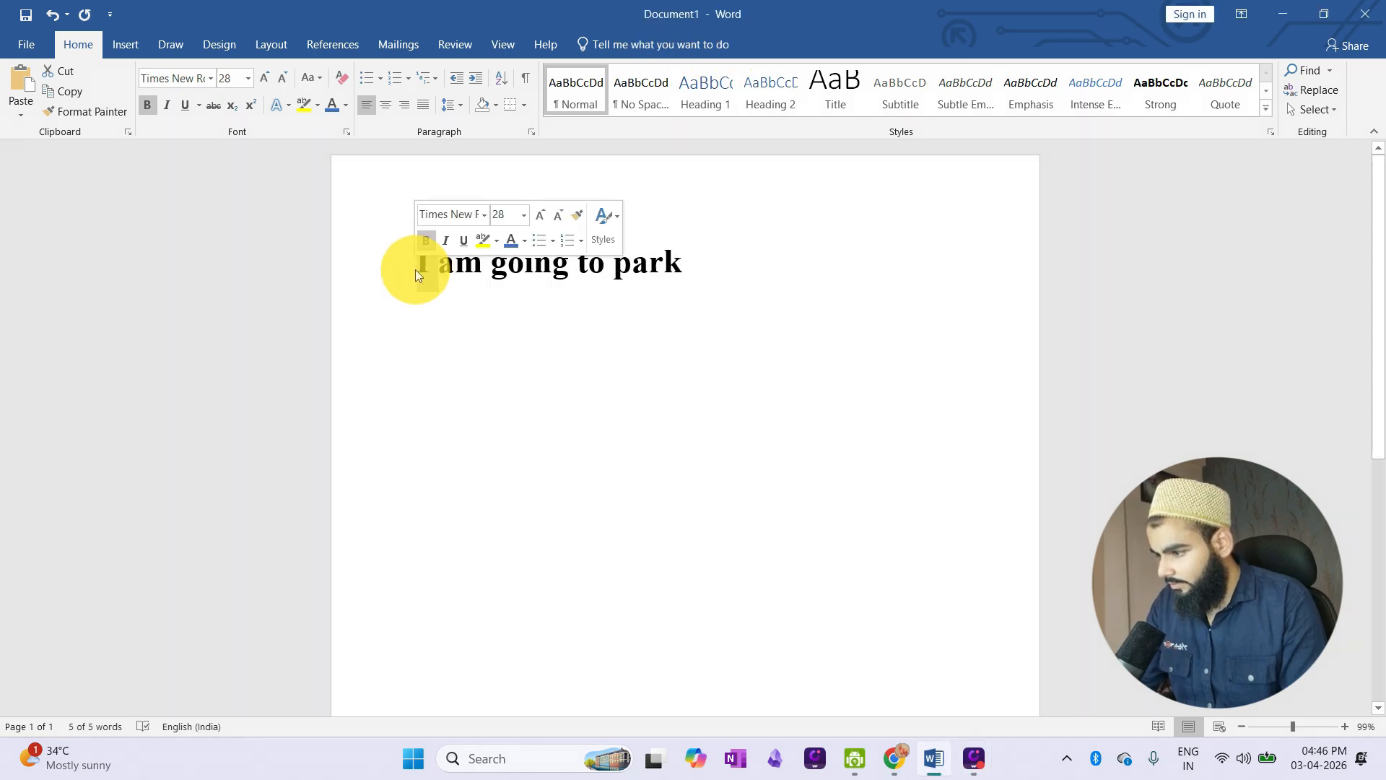
double_click(440, 268)
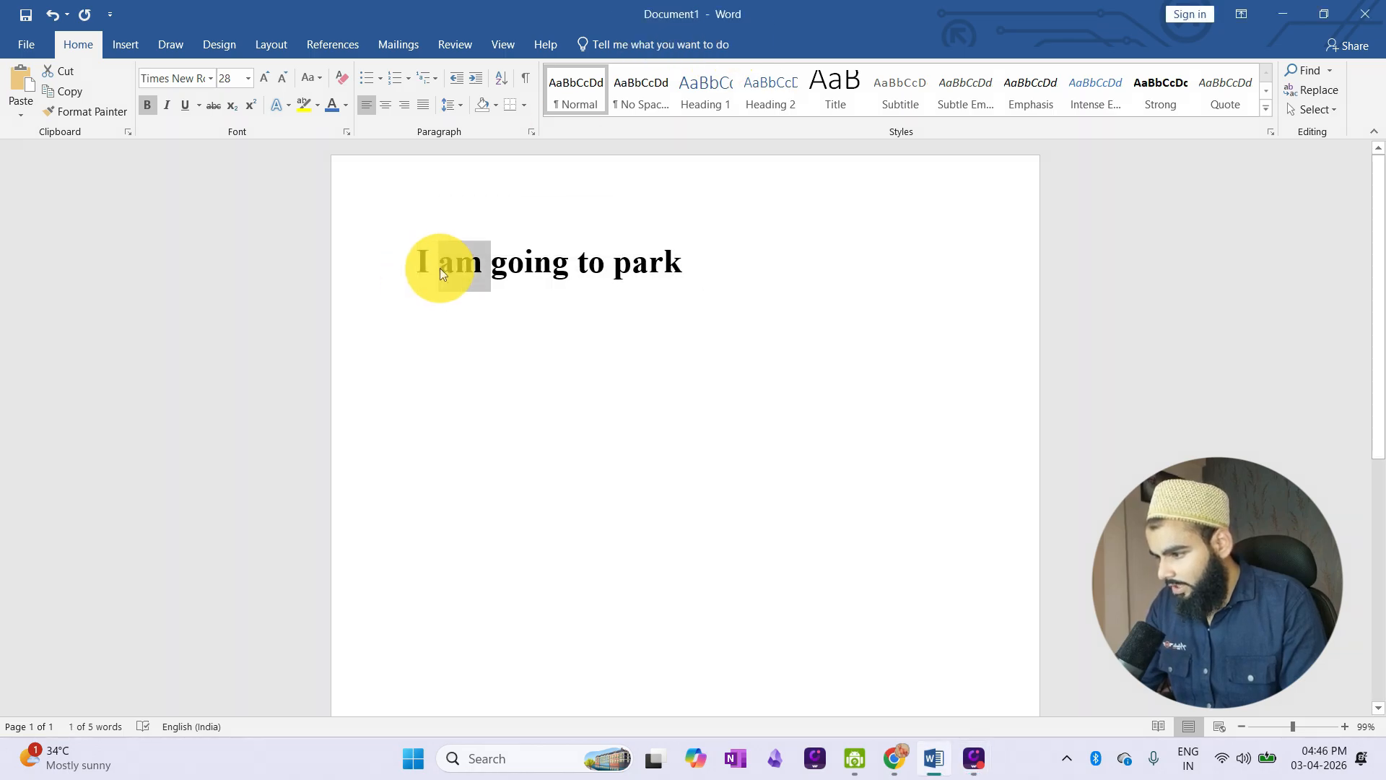
triple_click(440, 268)
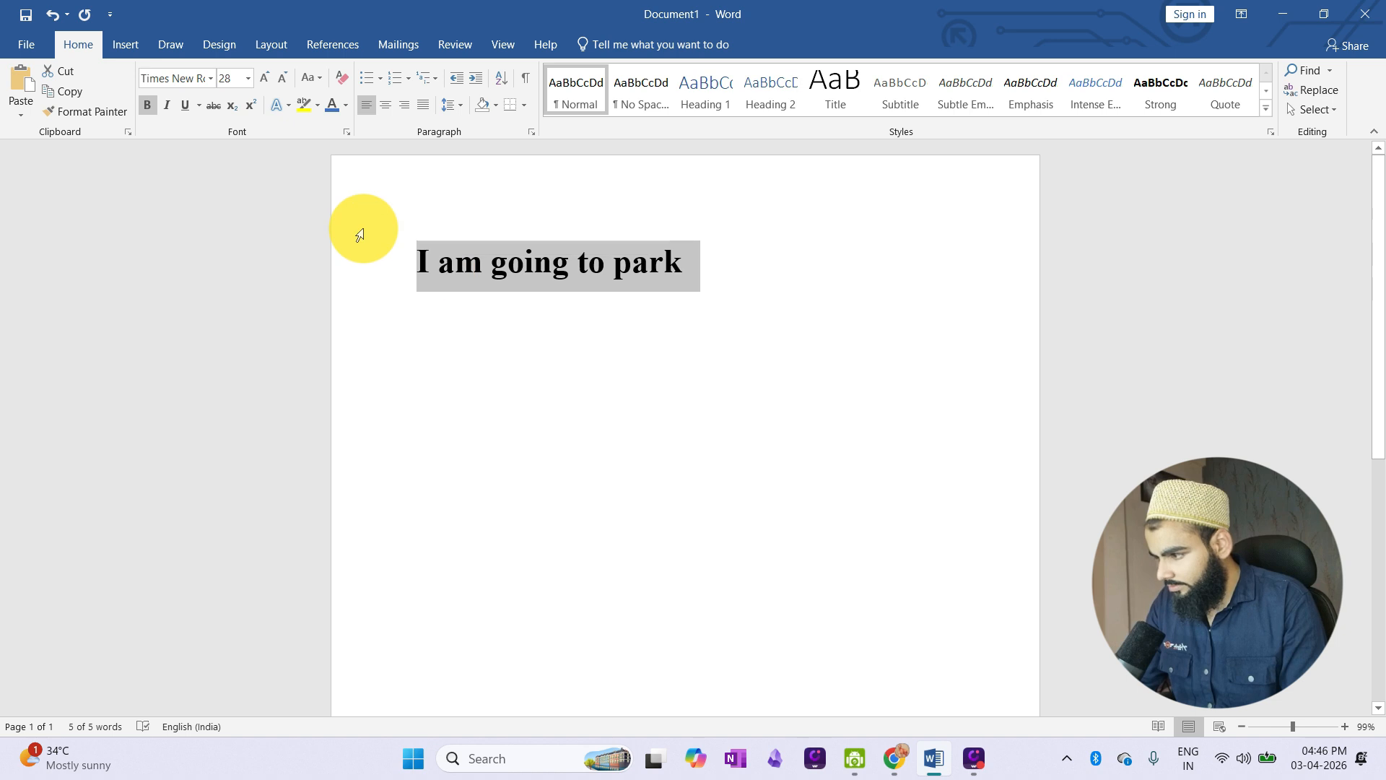
left_click(343, 77)
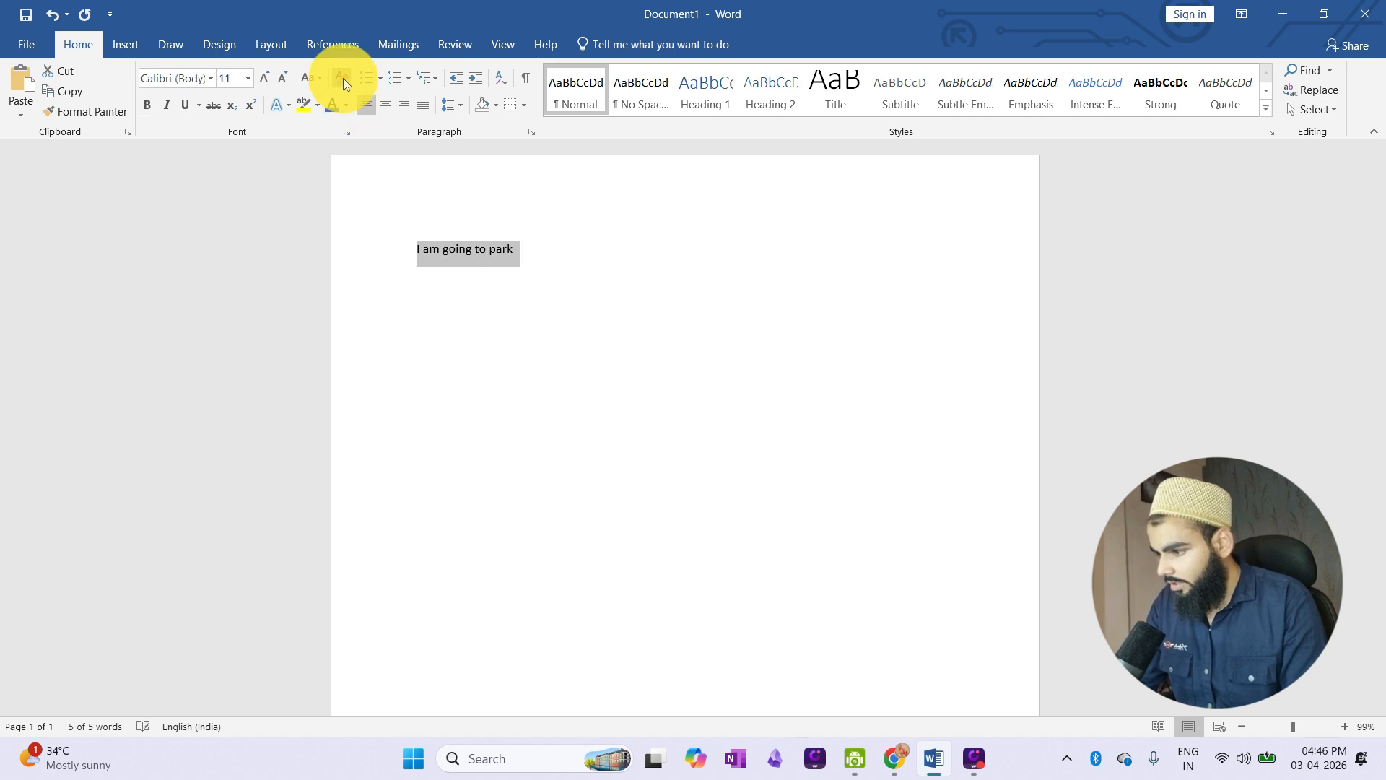
left_click(478, 296)
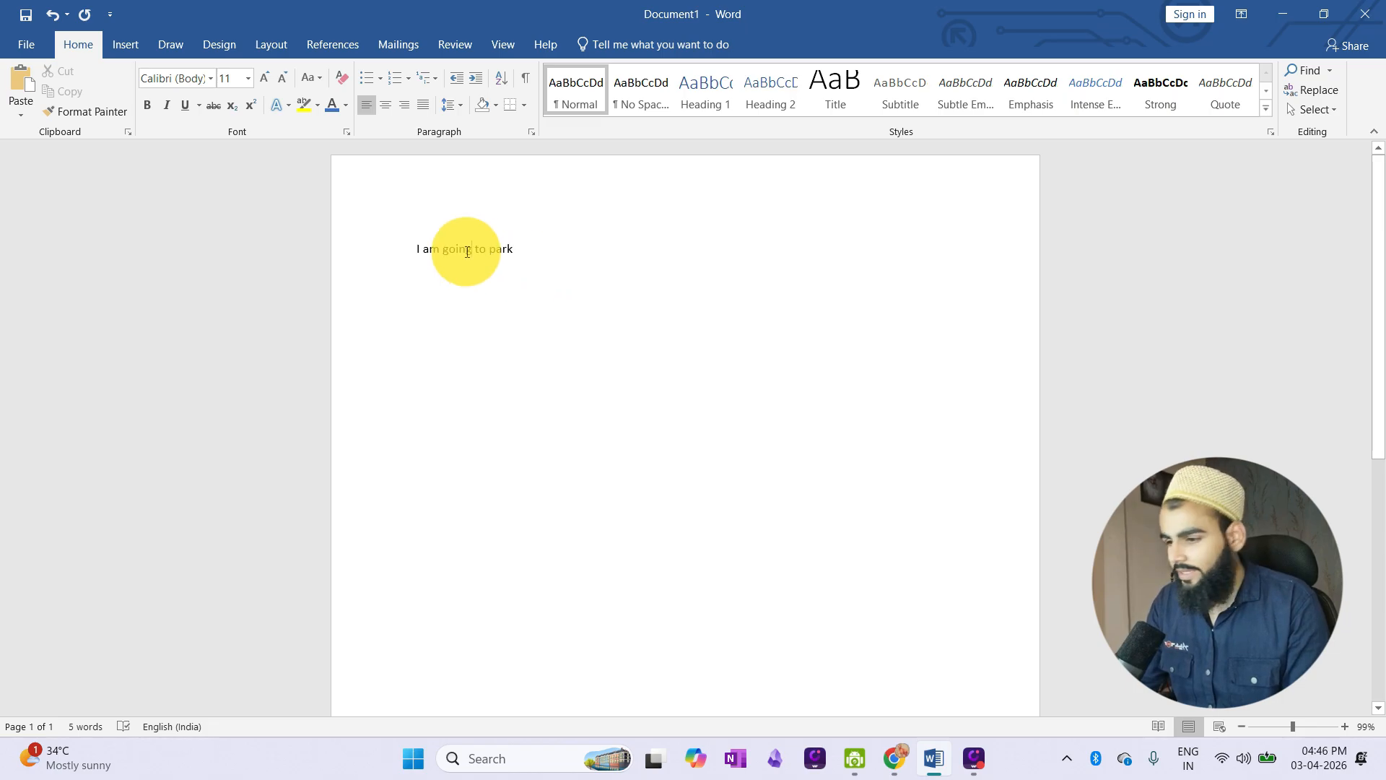
Select the whole sentence, increase its font size in increments up to 36 and clear the selection.
left_click_drag(407, 248, 586, 248)
left_click(262, 77)
left_click(262, 77)
left_click(262, 77)
left_click(262, 77)
left_click(262, 77)
left_click(262, 77)
left_click(262, 77)
left_click(262, 78)
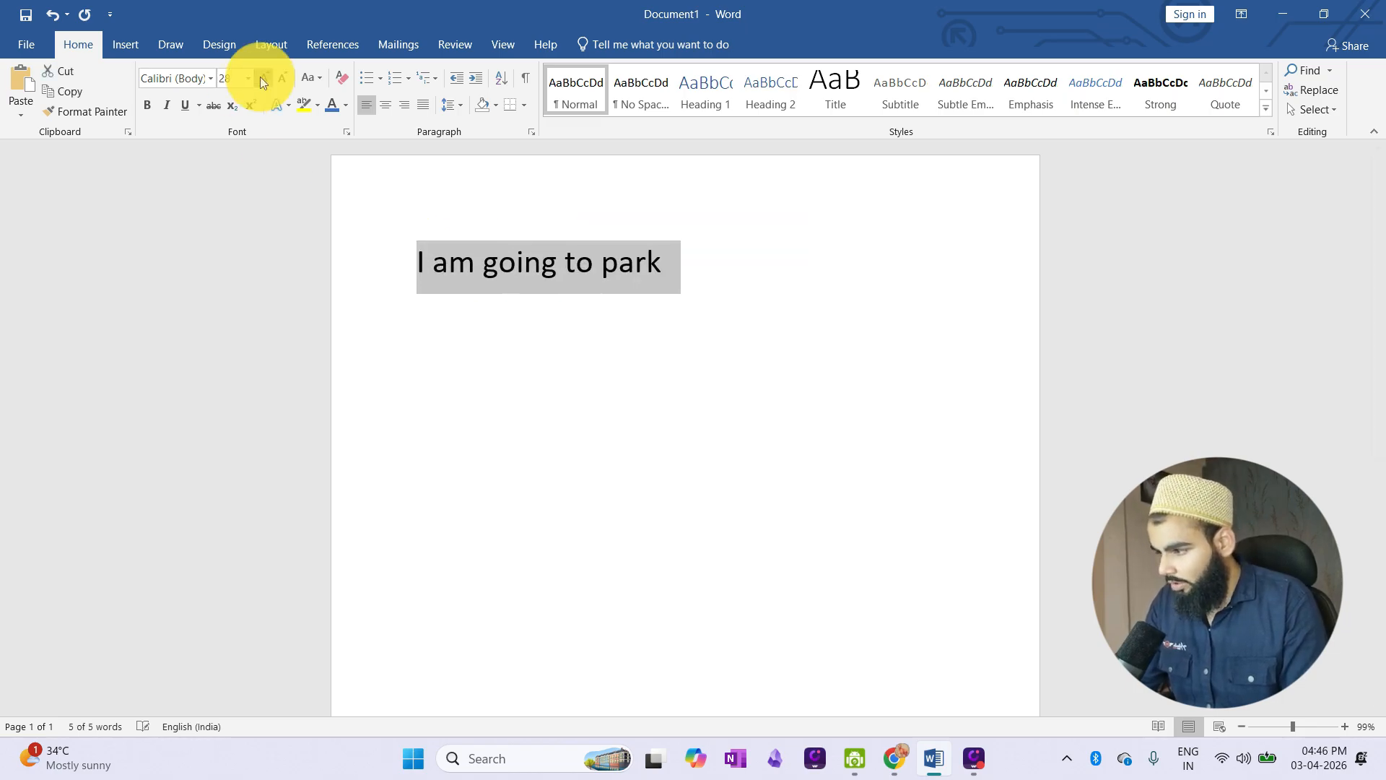
left_click(261, 78)
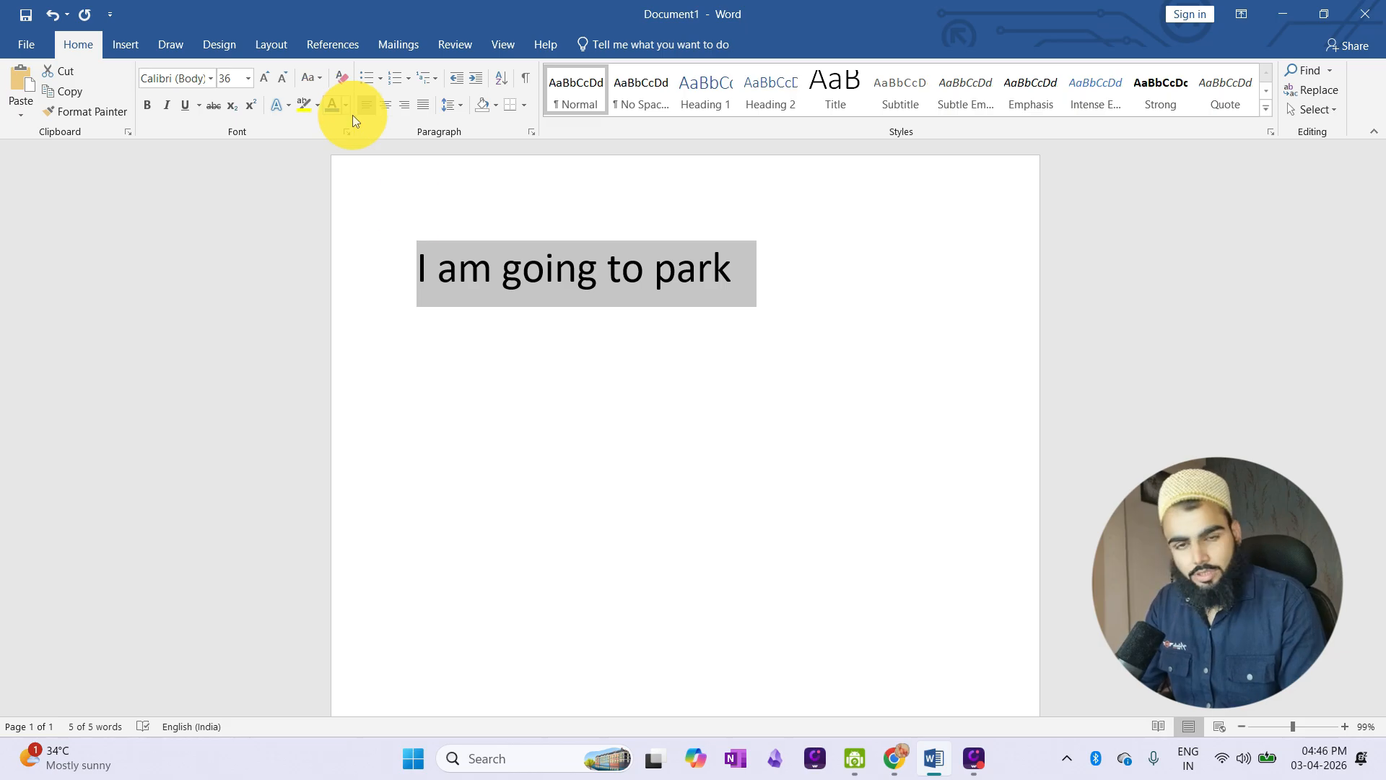
left_click(618, 439)
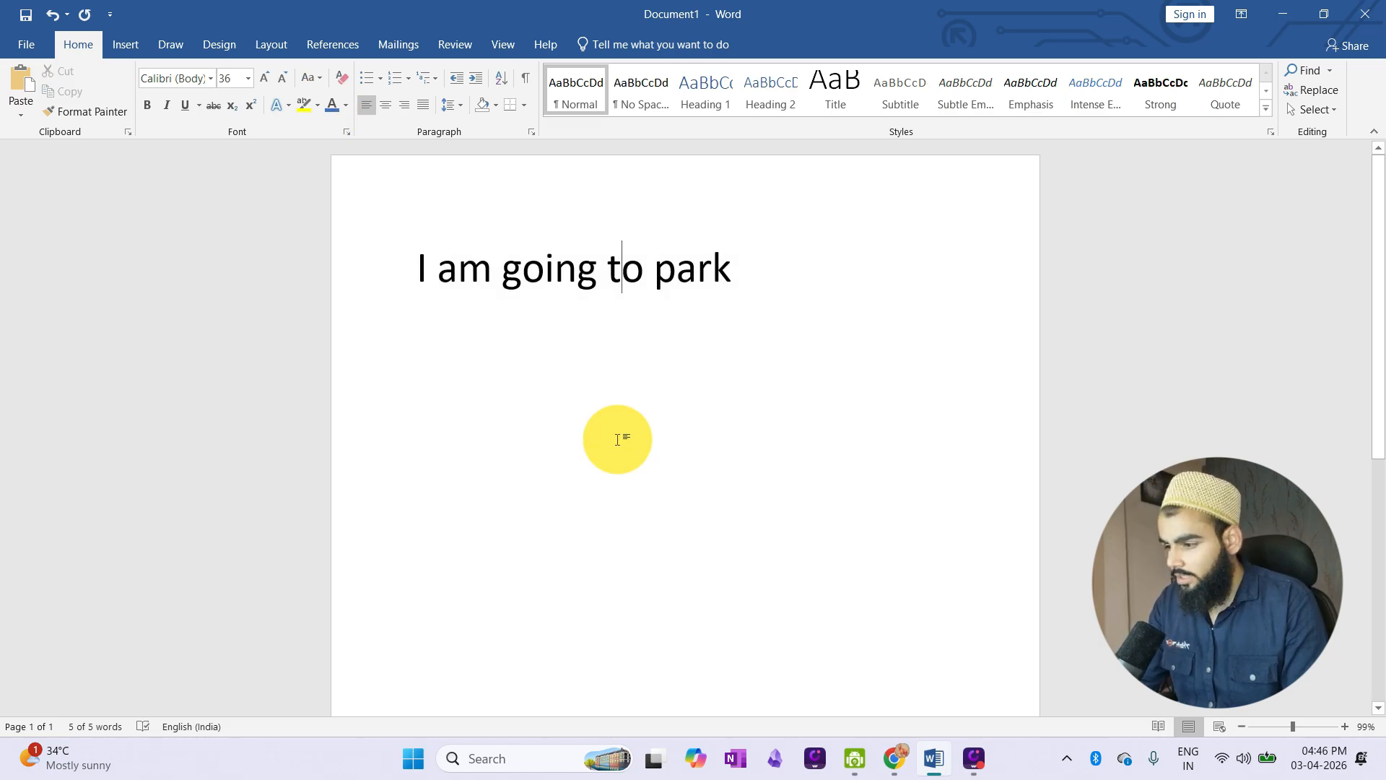
Make the word "park" bold and clear the selection.
double_click(685, 277)
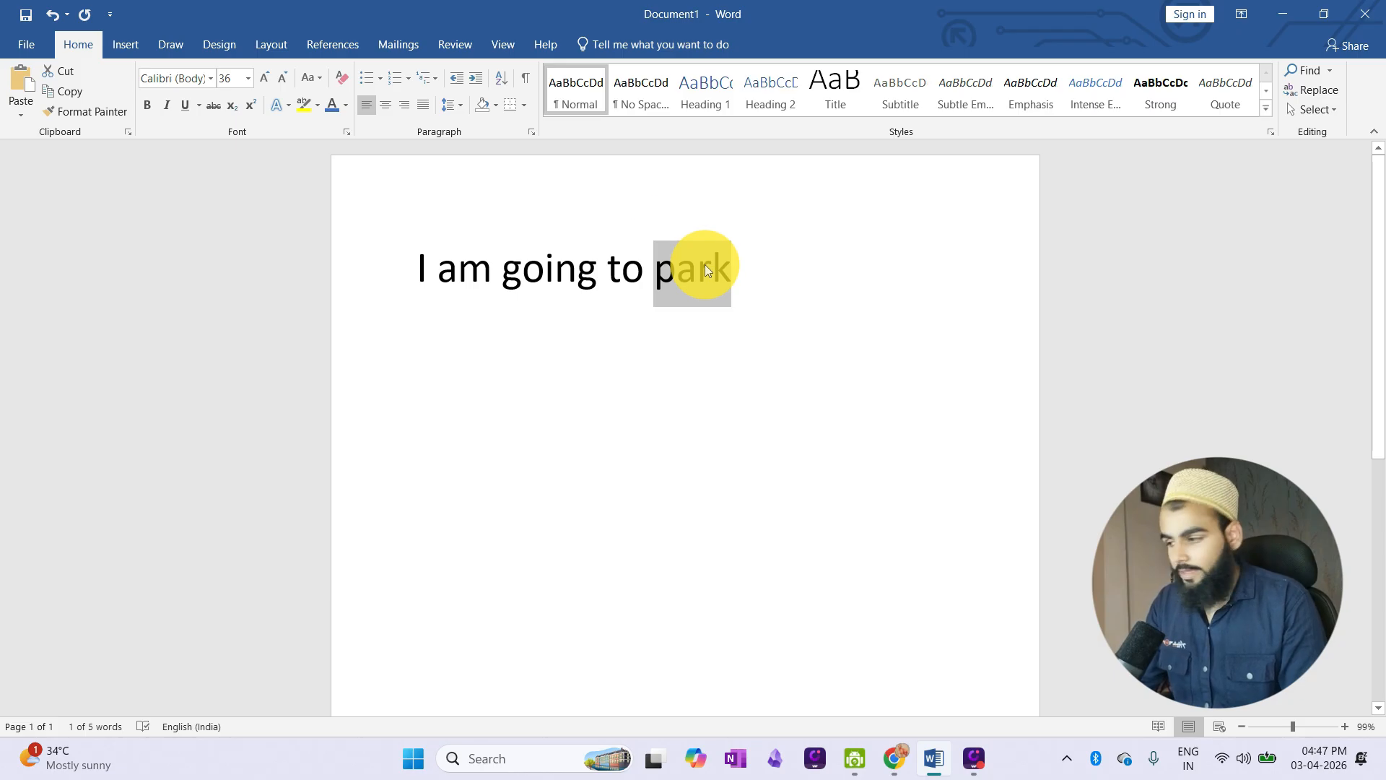
left_click(143, 106)
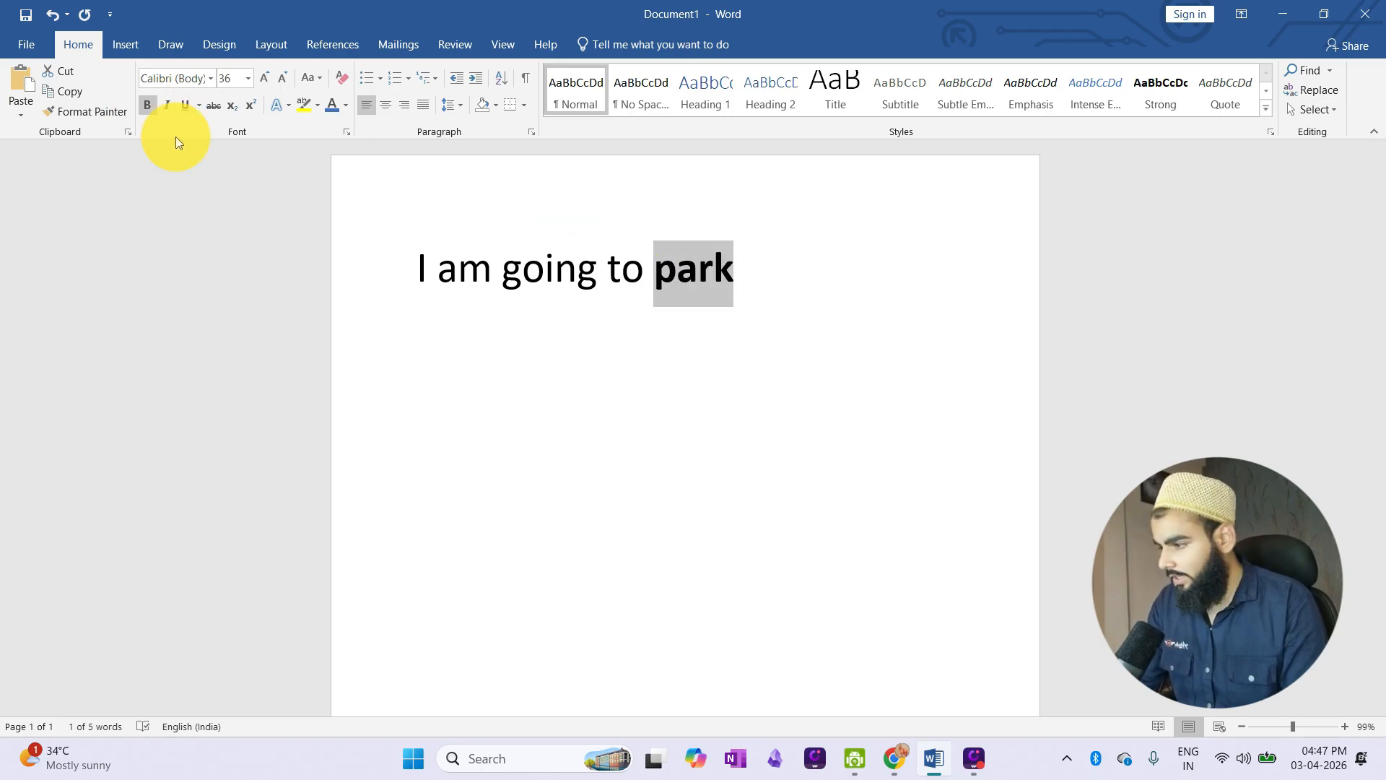
left_click(577, 282)
Italicize the word "going" in the sentence and clear the selection.
triple_click(525, 271)
left_click(525, 271)
double_click(526, 272)
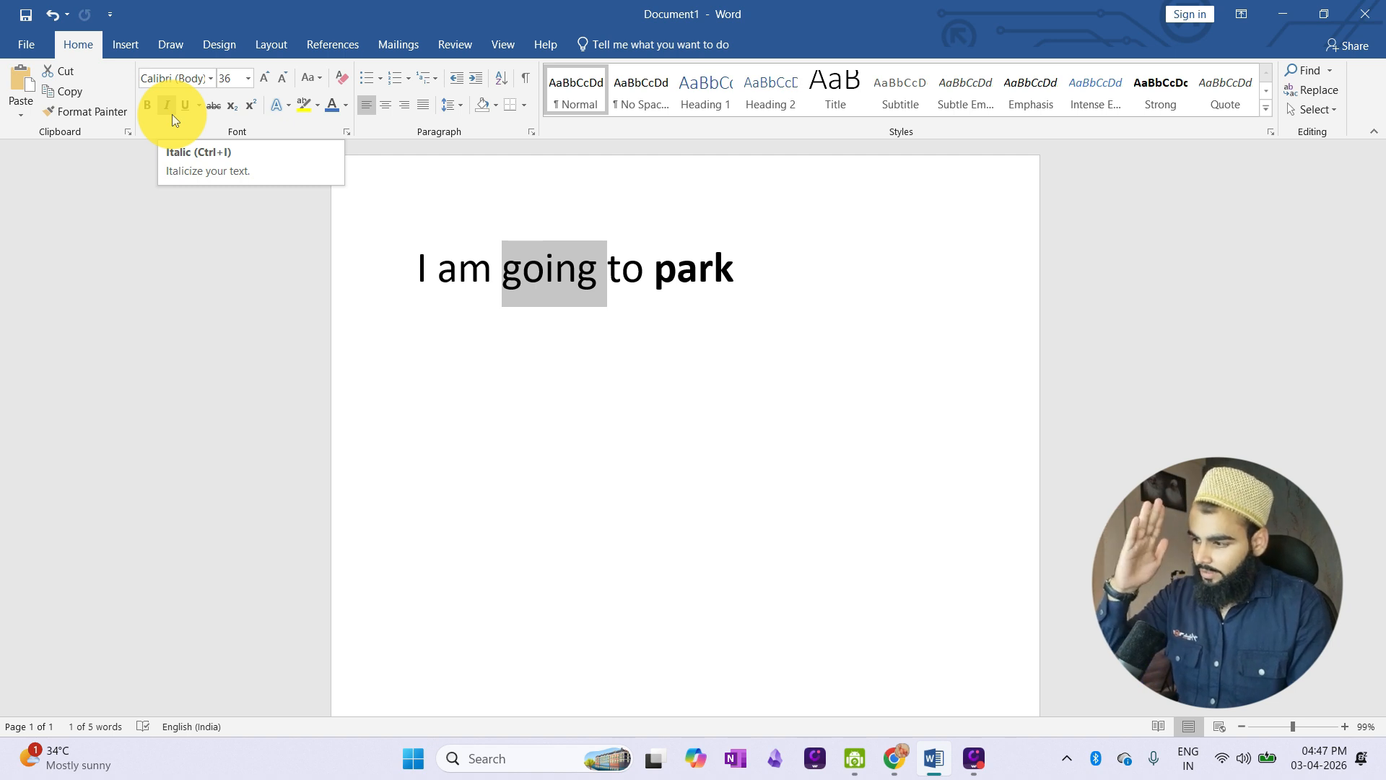
left_click(172, 115)
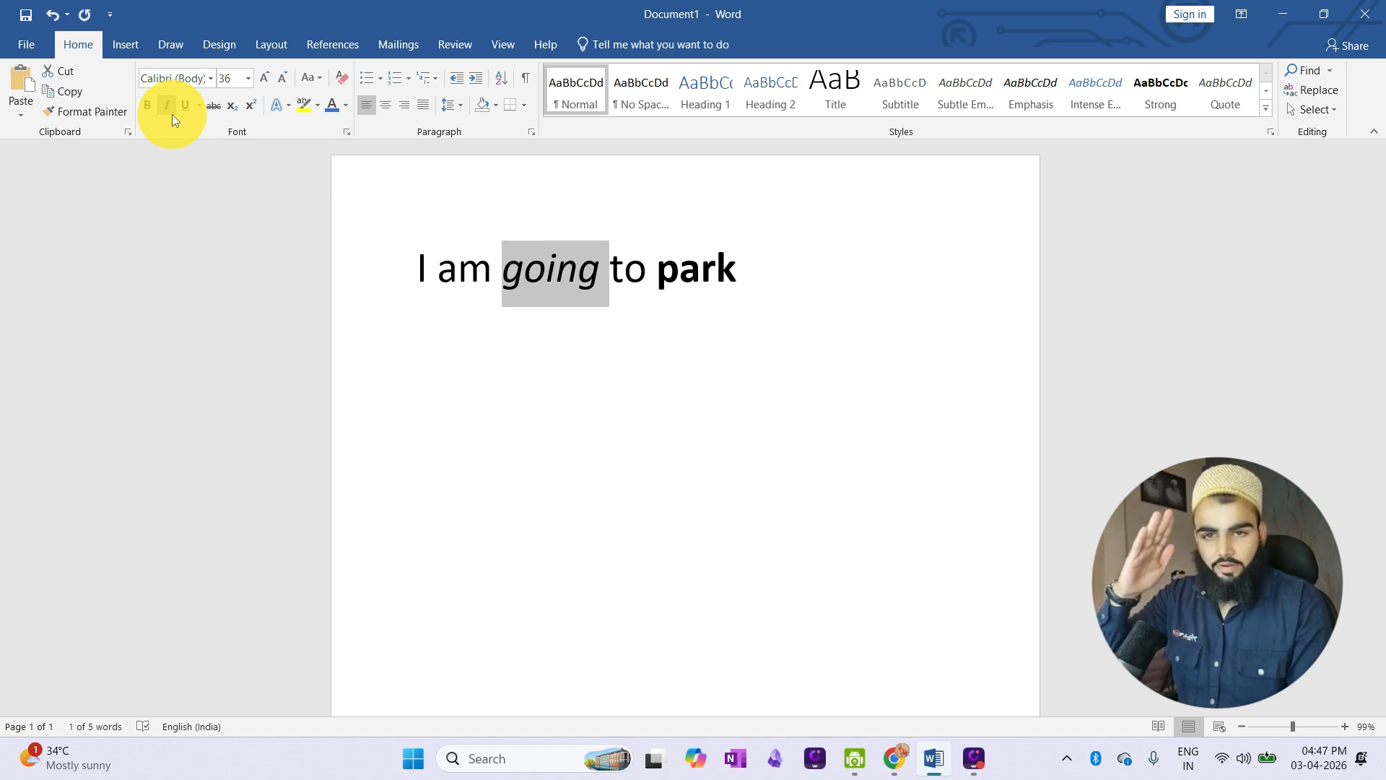
left_click(577, 352)
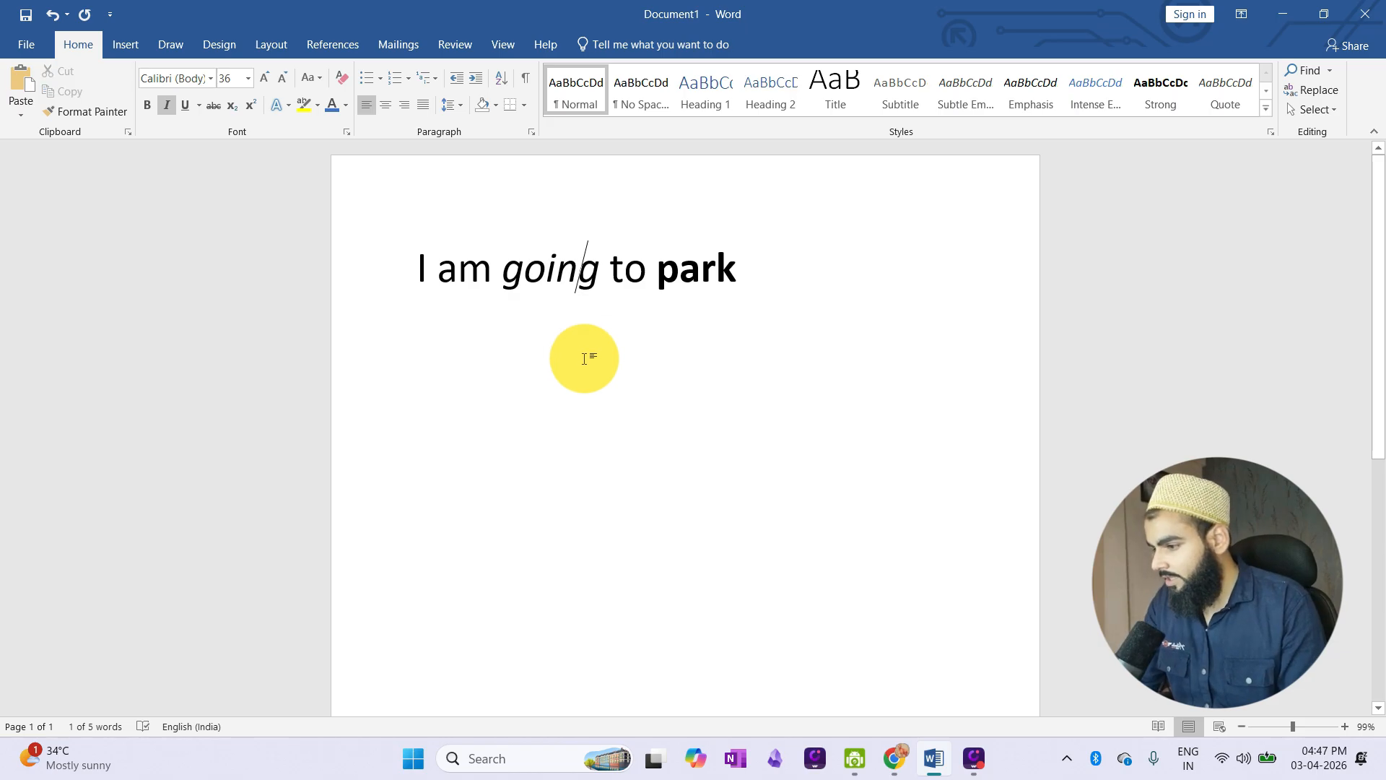
Underline the words "I am" at the start of the sentence and clear the selection.
left_click(418, 275)
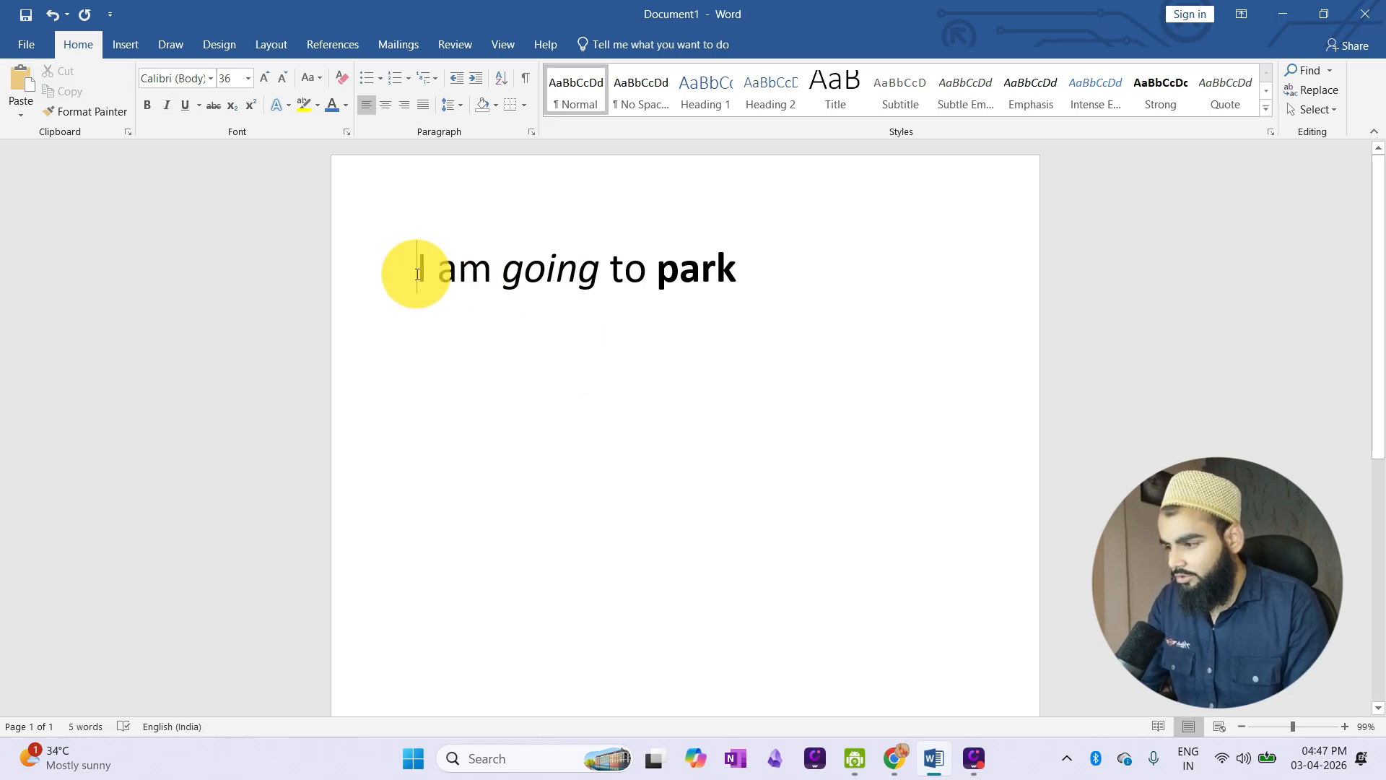
left_click_drag(418, 275, 489, 274)
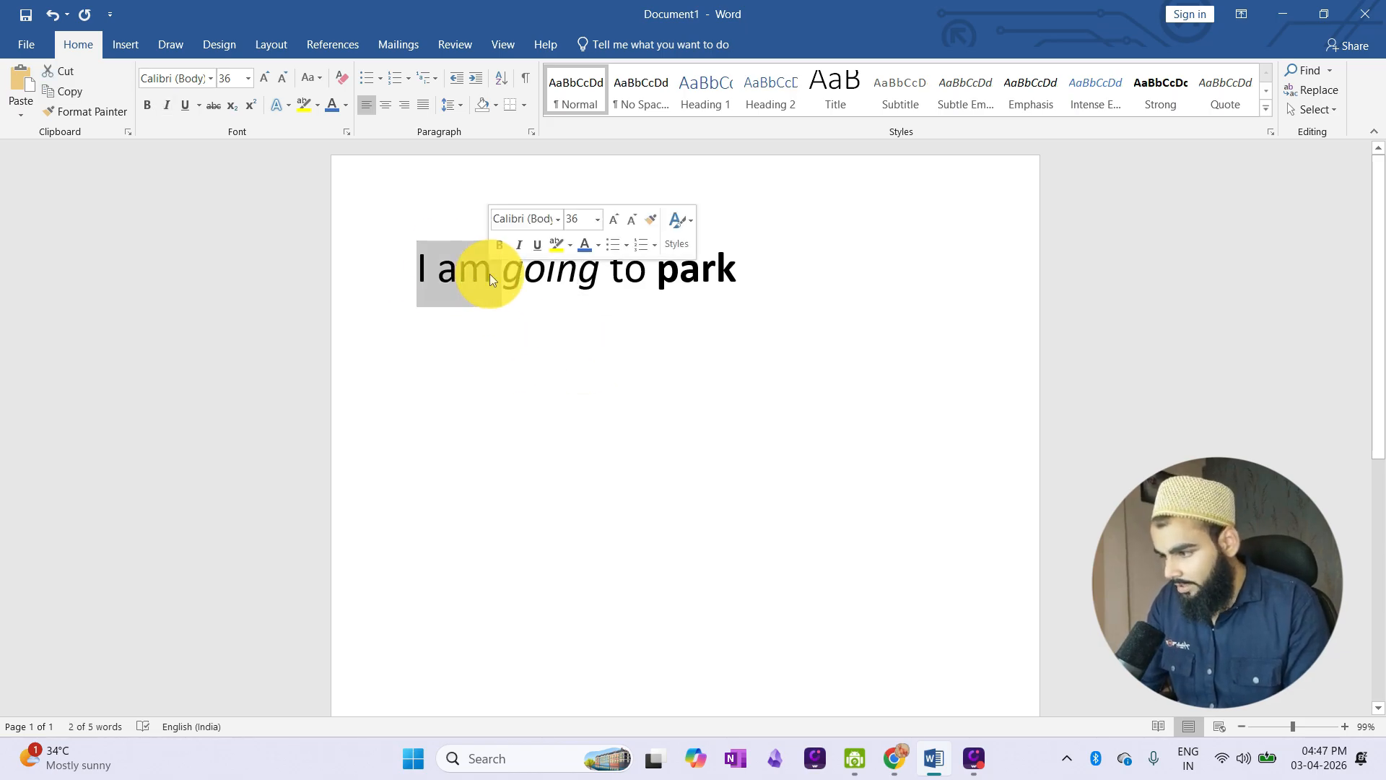
left_click(189, 114)
left_click(554, 342)
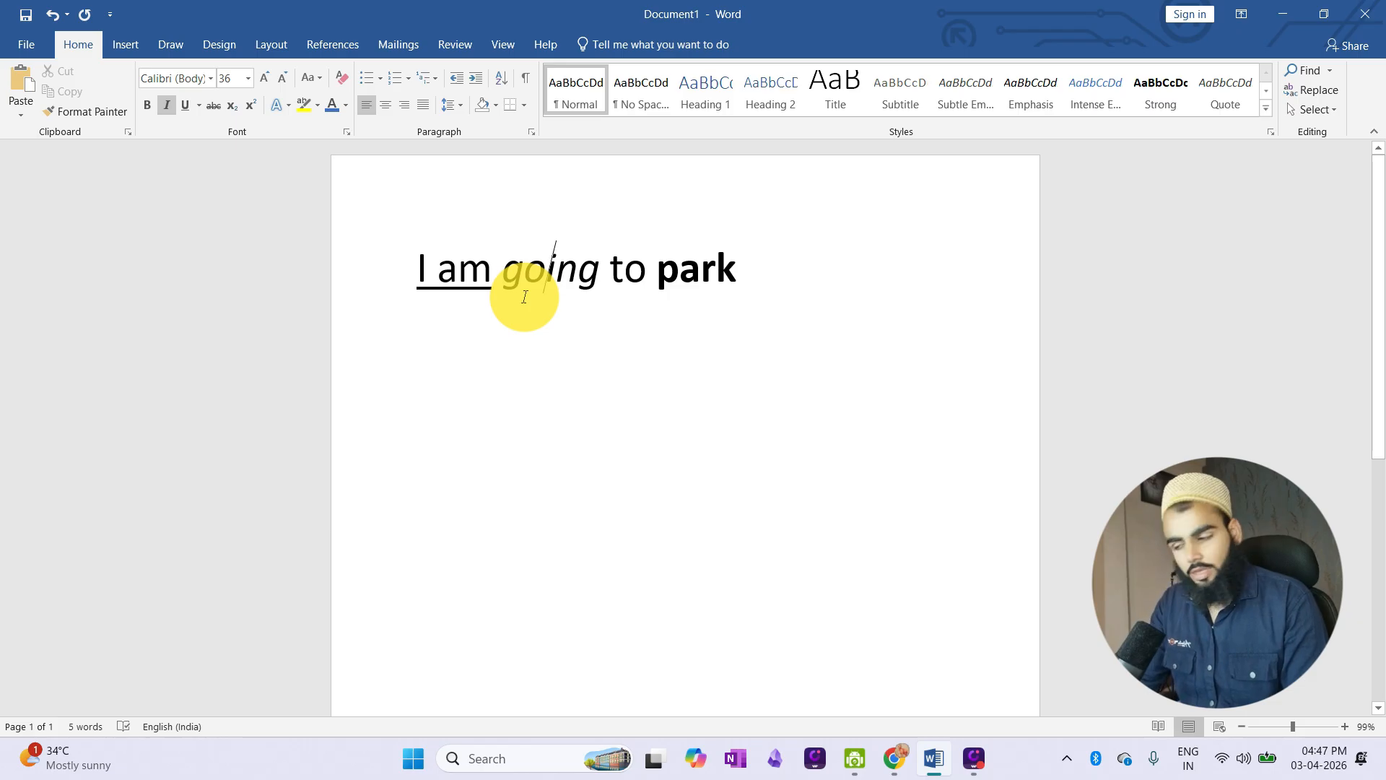
Add two new paragraphs after the word "park" at the end of the sentence.
left_click(790, 281)
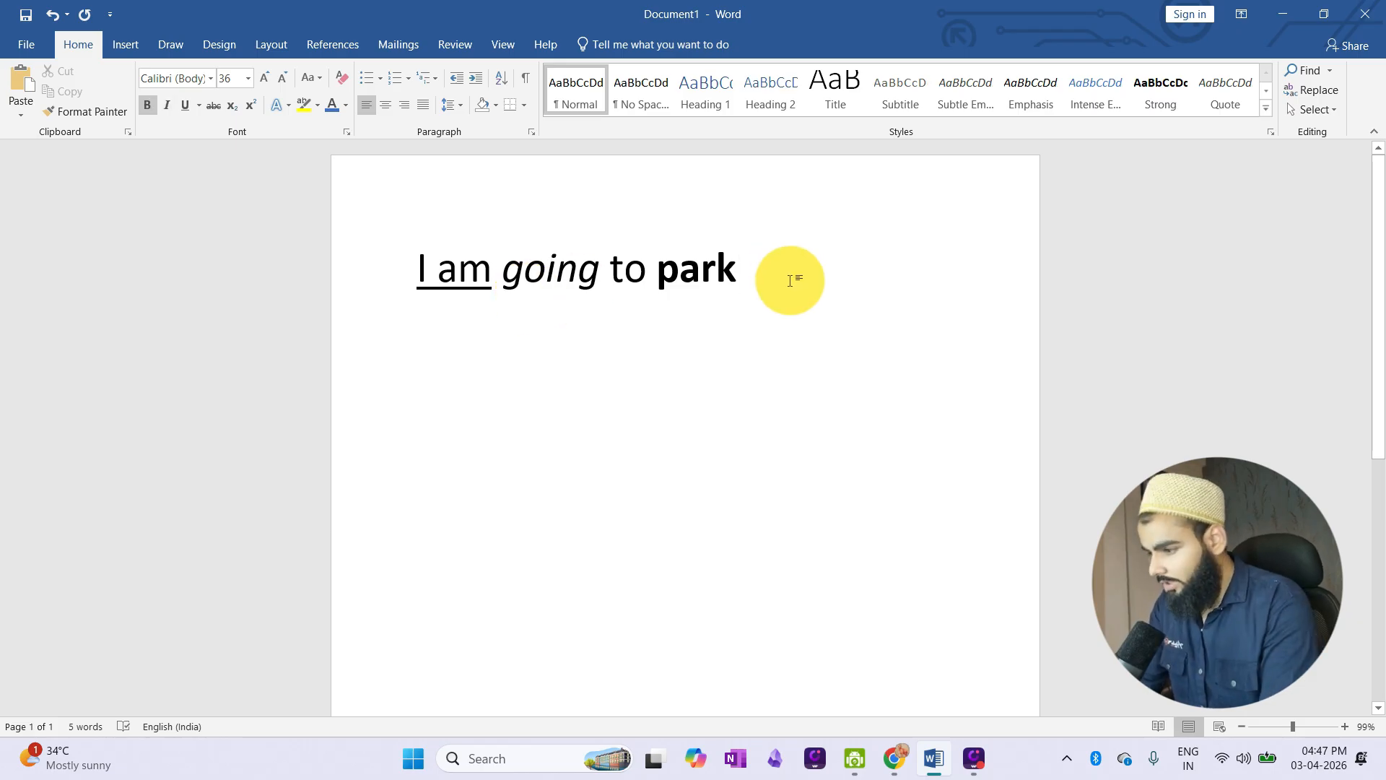
key("Return")
key("Return")
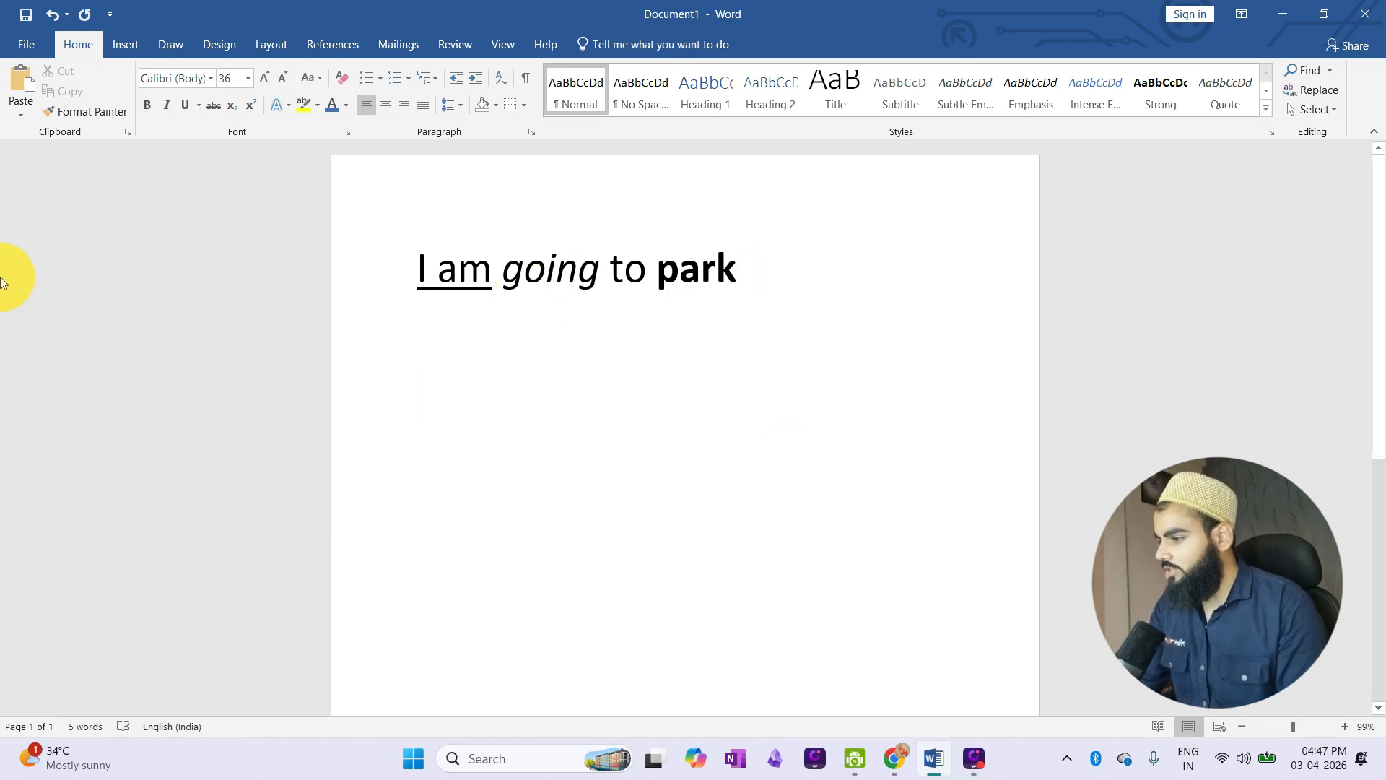
type("dd")
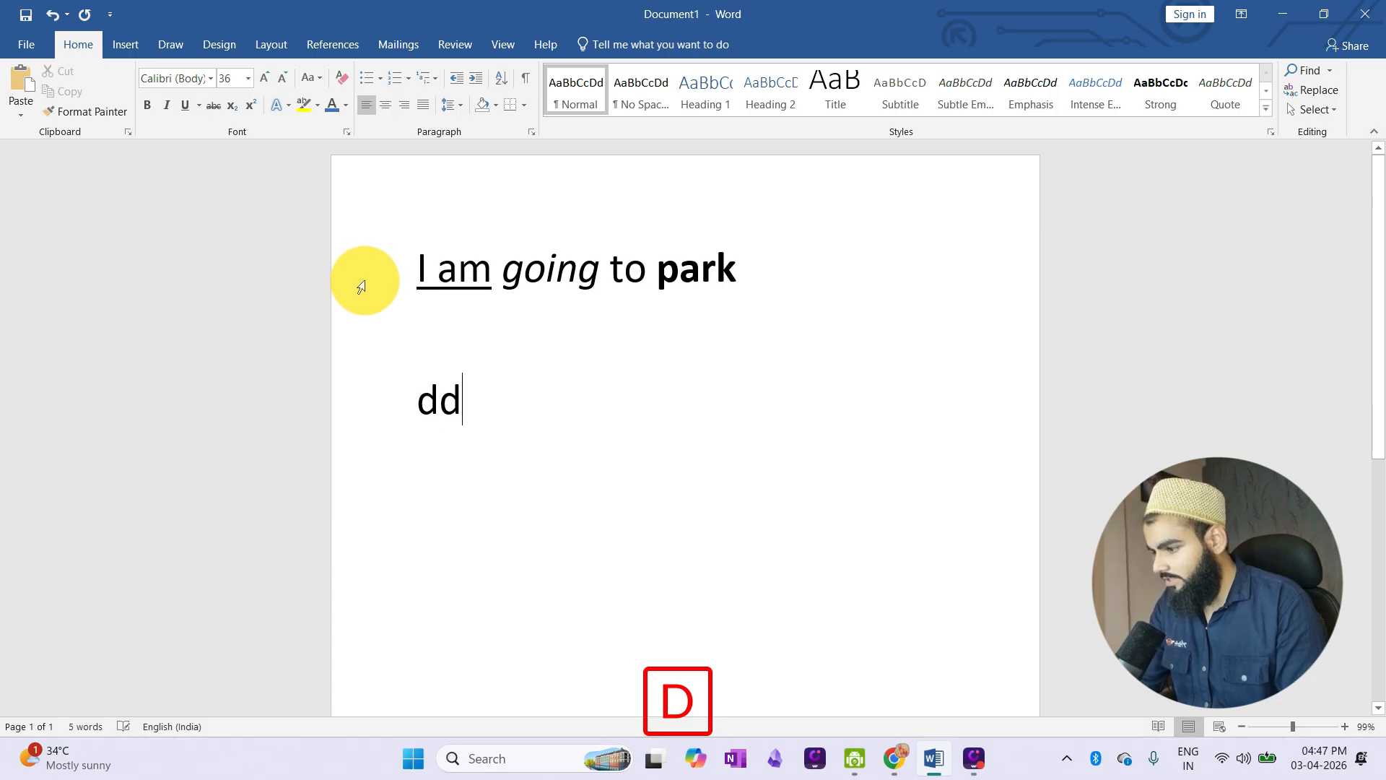
type("d")
key("BackSpace")
key("BackSpace")
key("BackSpace")
Write the sentence "I went to Mumbai last year." in the new paragraph.
type("I went to ")
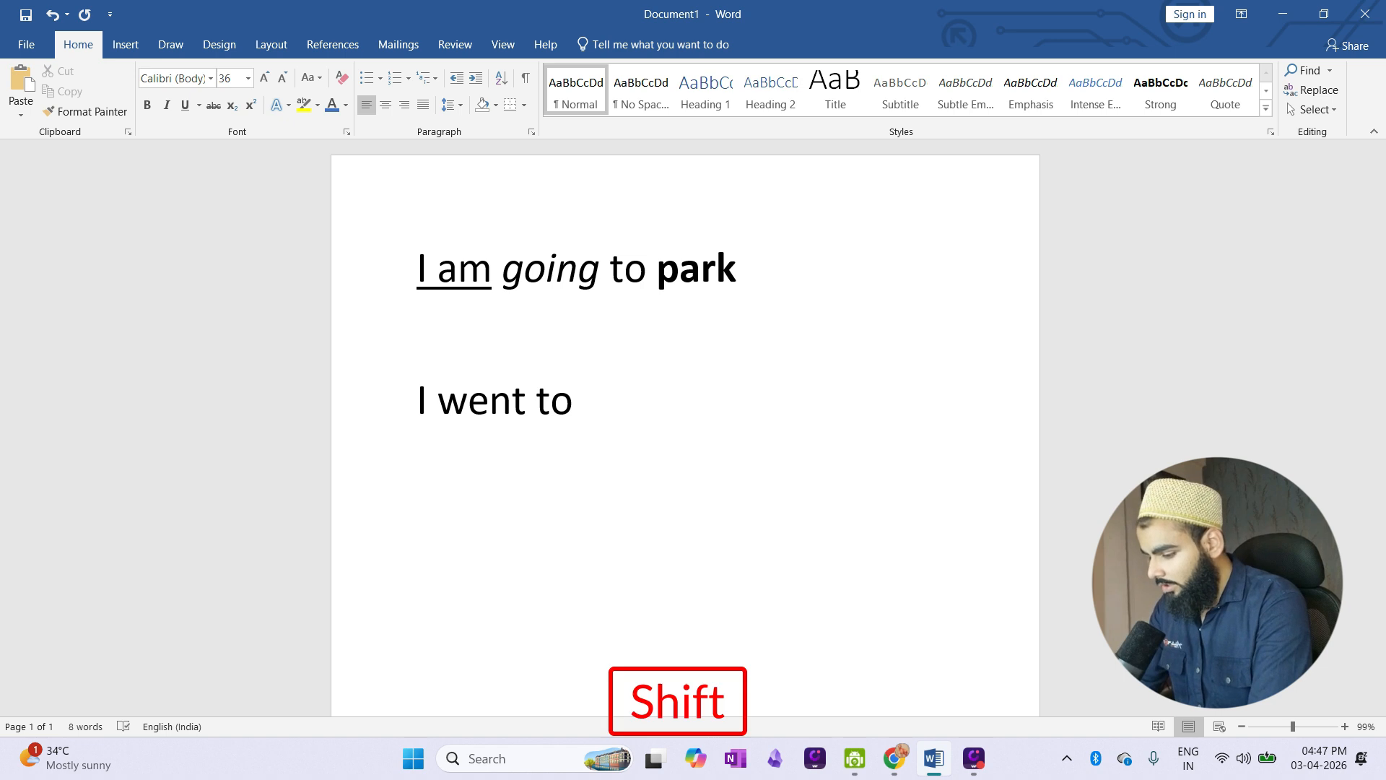
type("Mumbai")
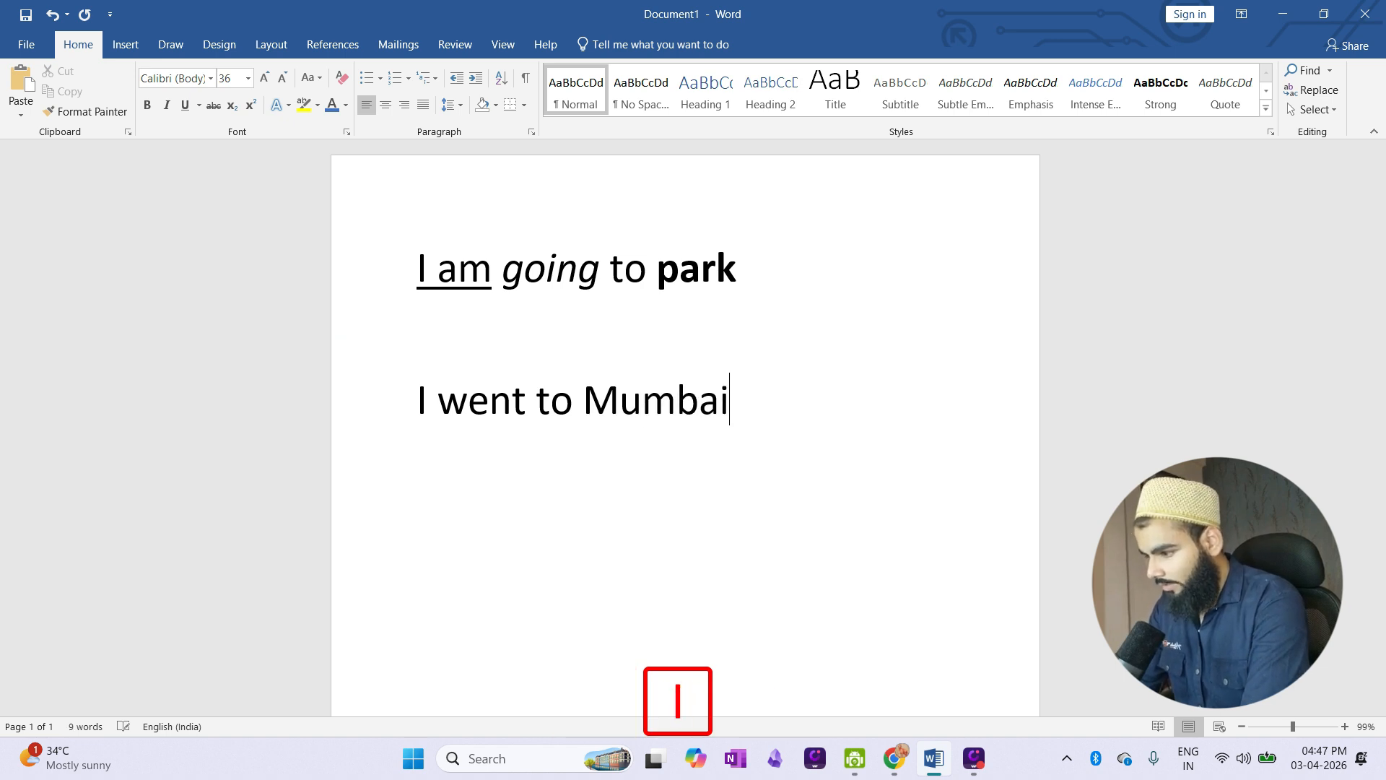
type(" last year")
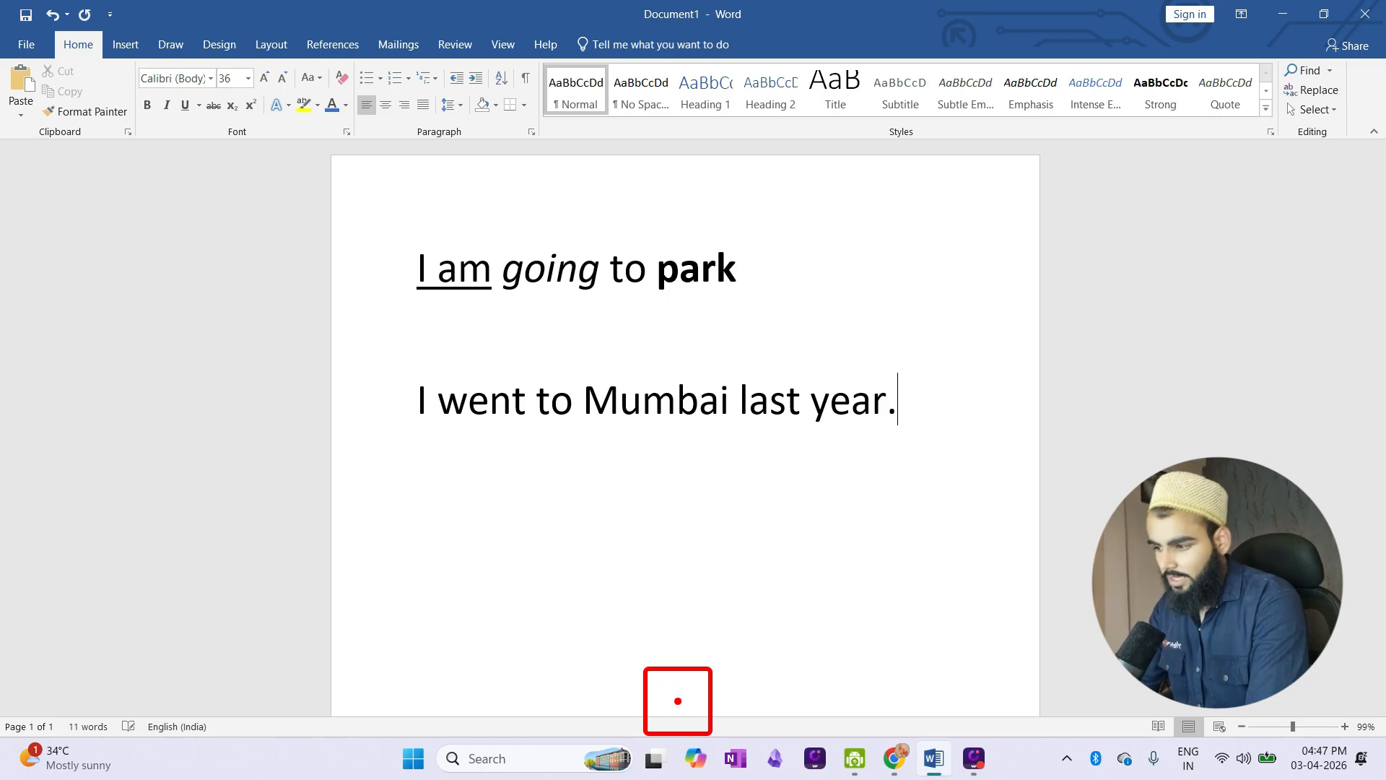
type(".")
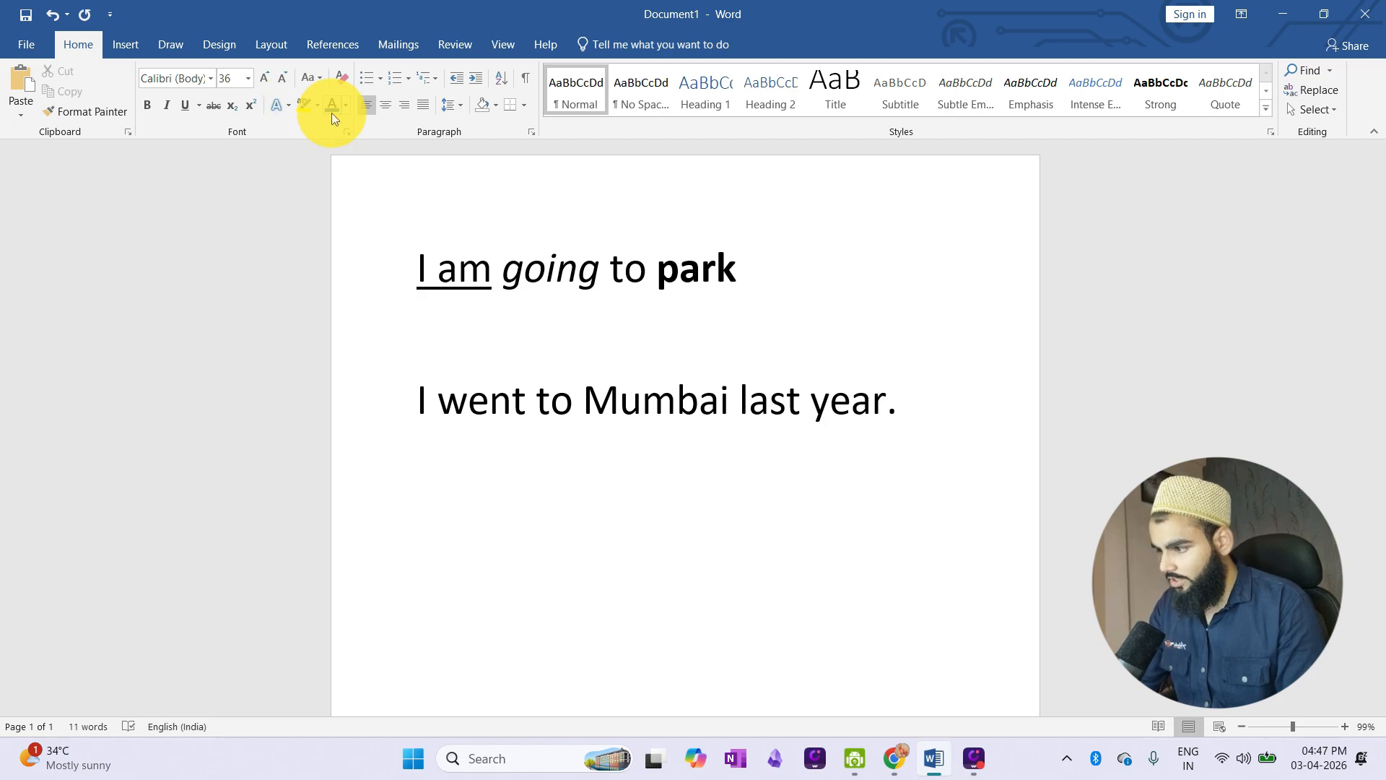
Change the font colour of the word "Mumbai" to the darkest green theme colour and clear the selection.
double_click(642, 405)
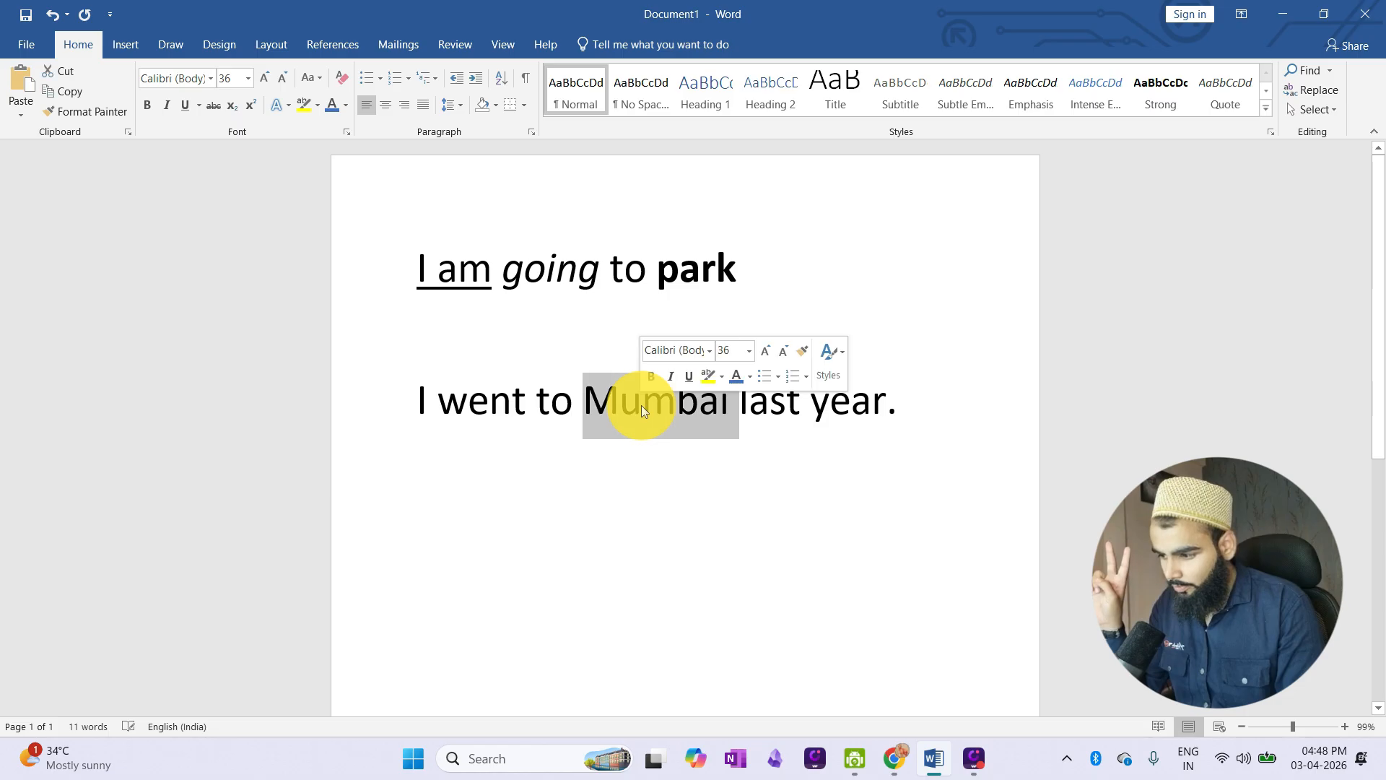
left_click(746, 380)
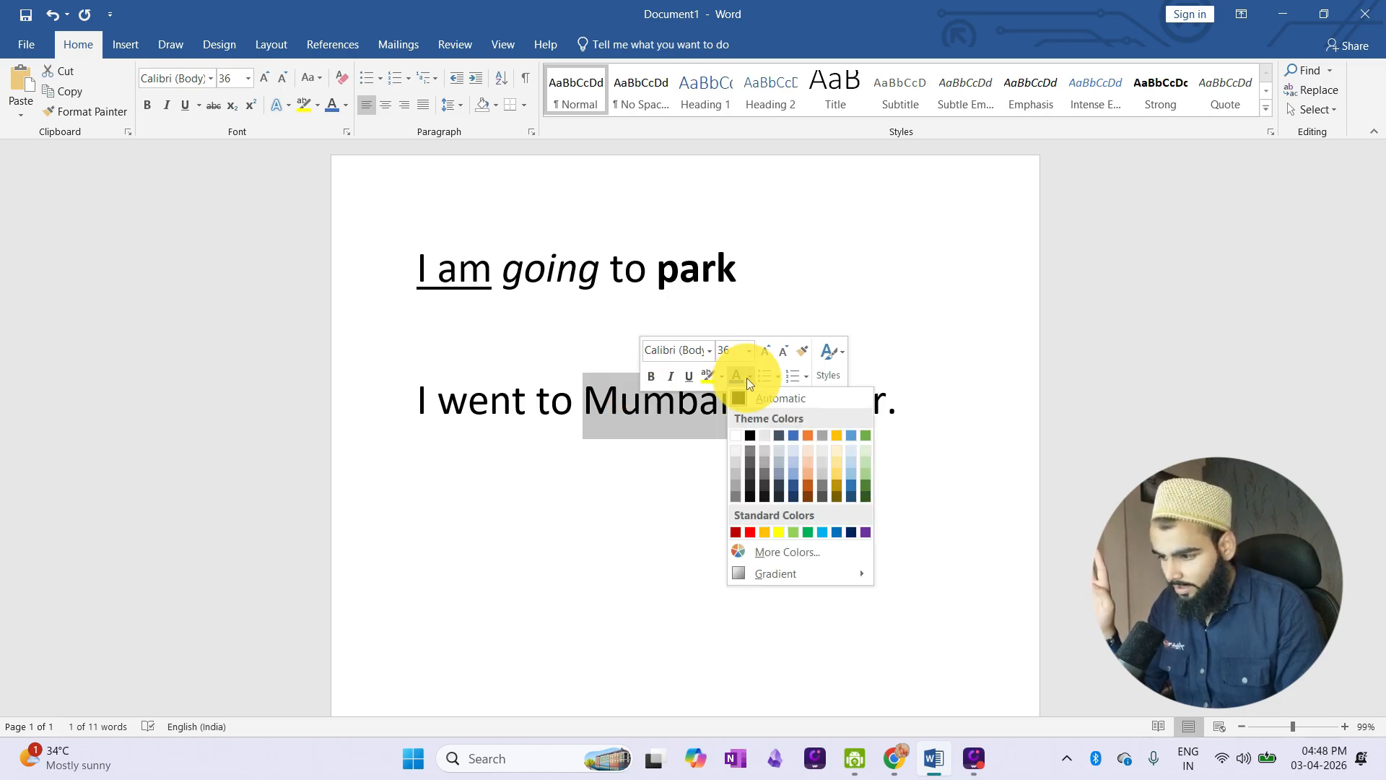
left_click(865, 495)
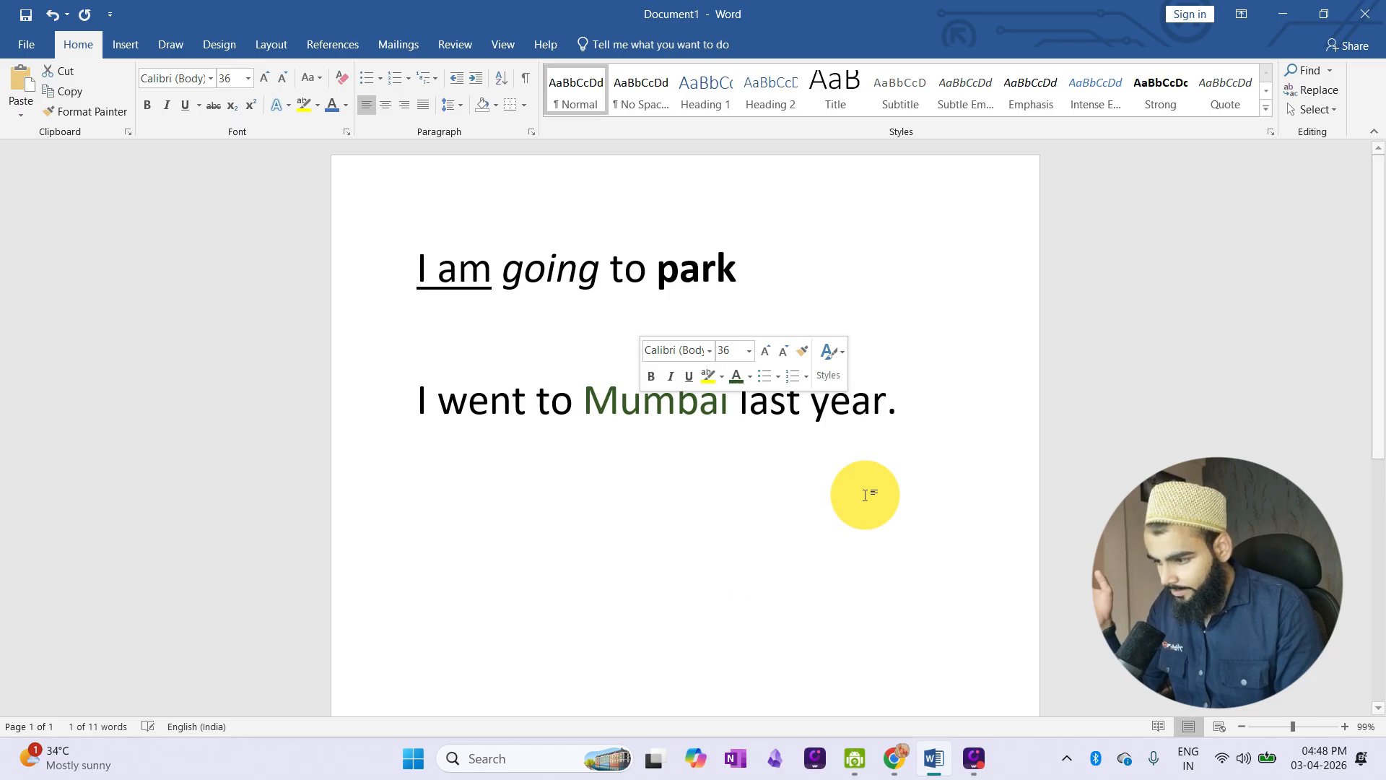
left_click(691, 456)
triple_click(641, 397)
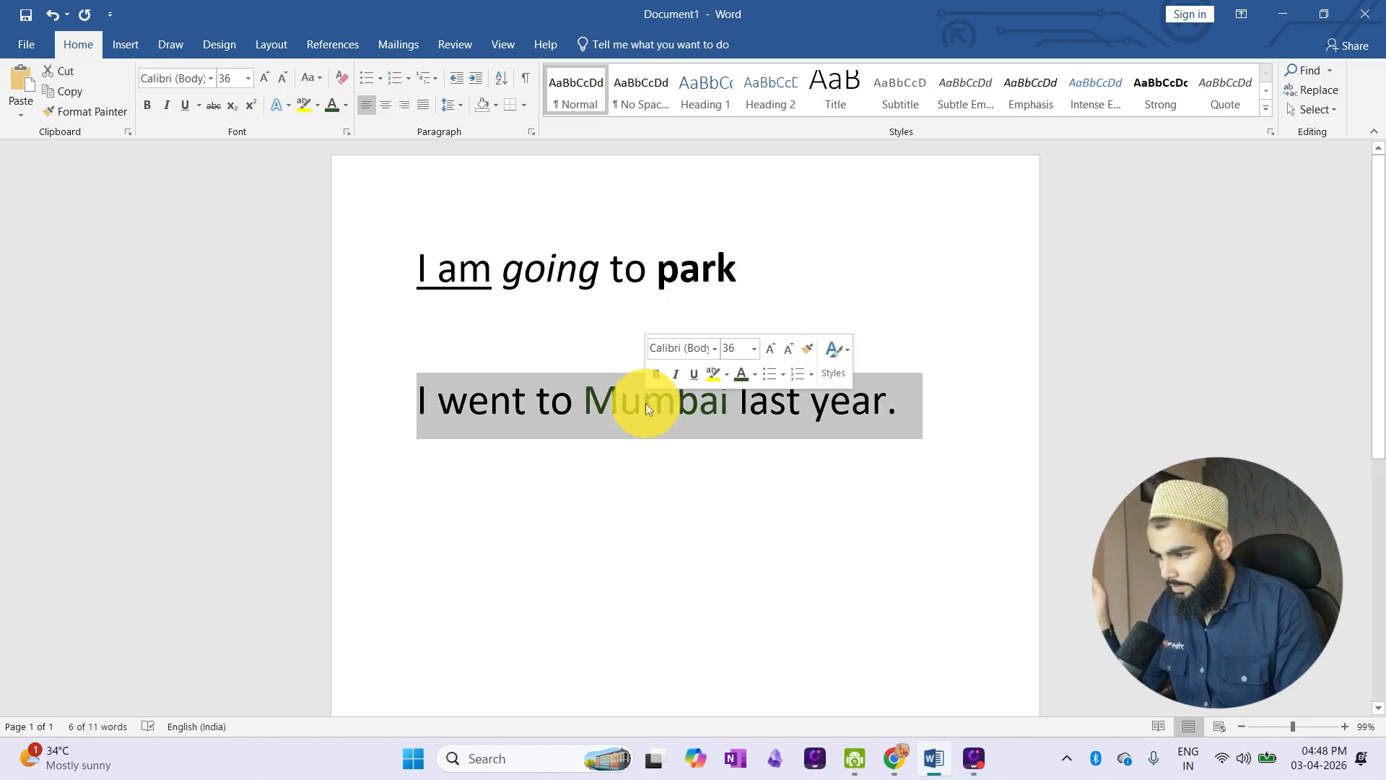
left_click(656, 409)
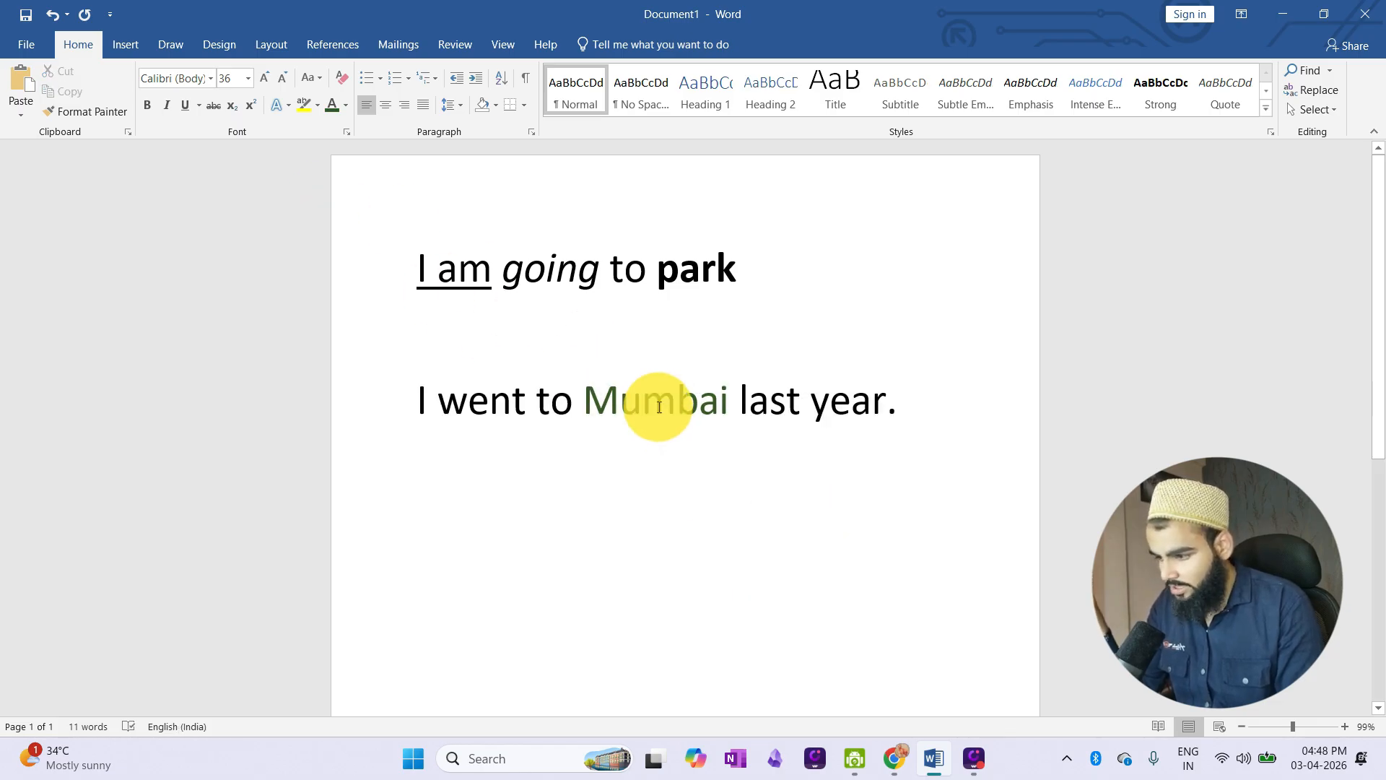
Change the font colour of the word "Mumbai" to the base blue theme colour.
double_click(658, 408)
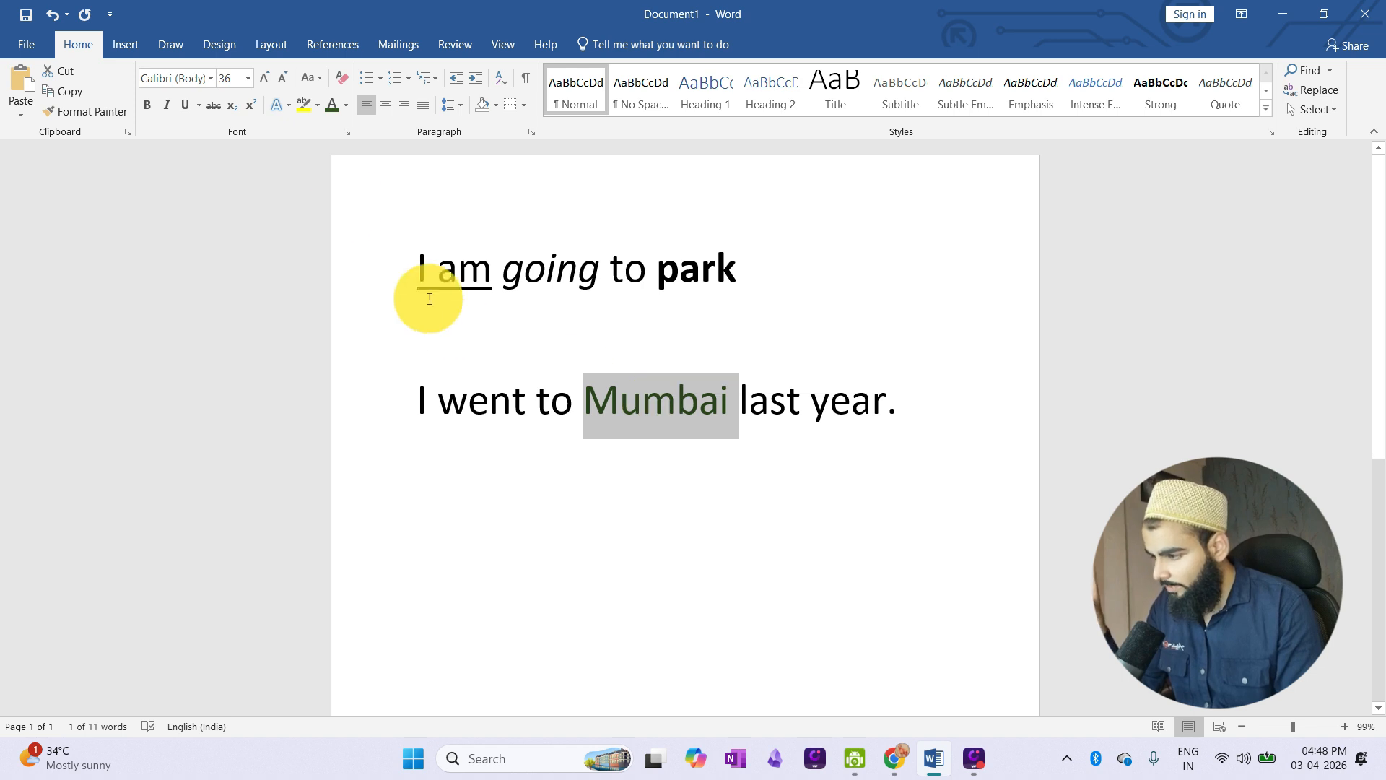
left_click(345, 107)
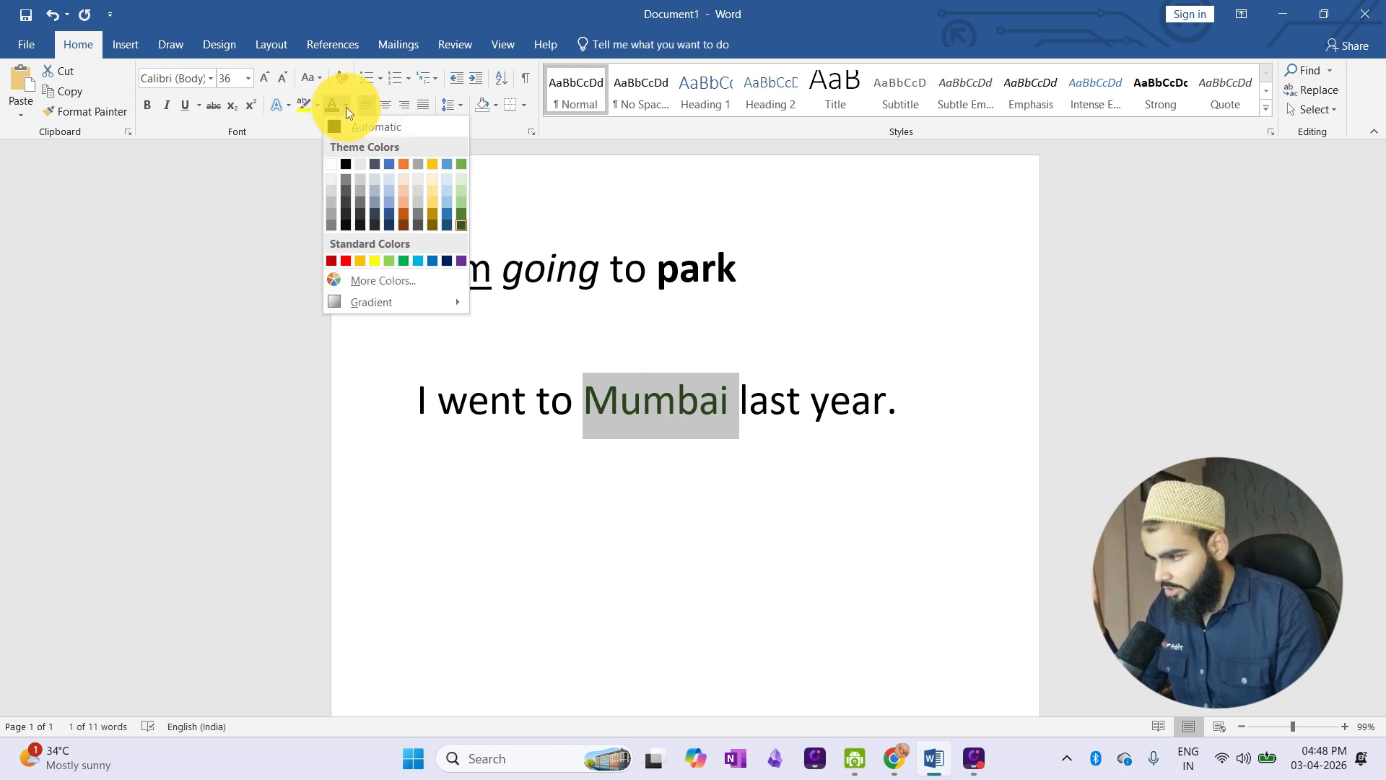
left_click(392, 165)
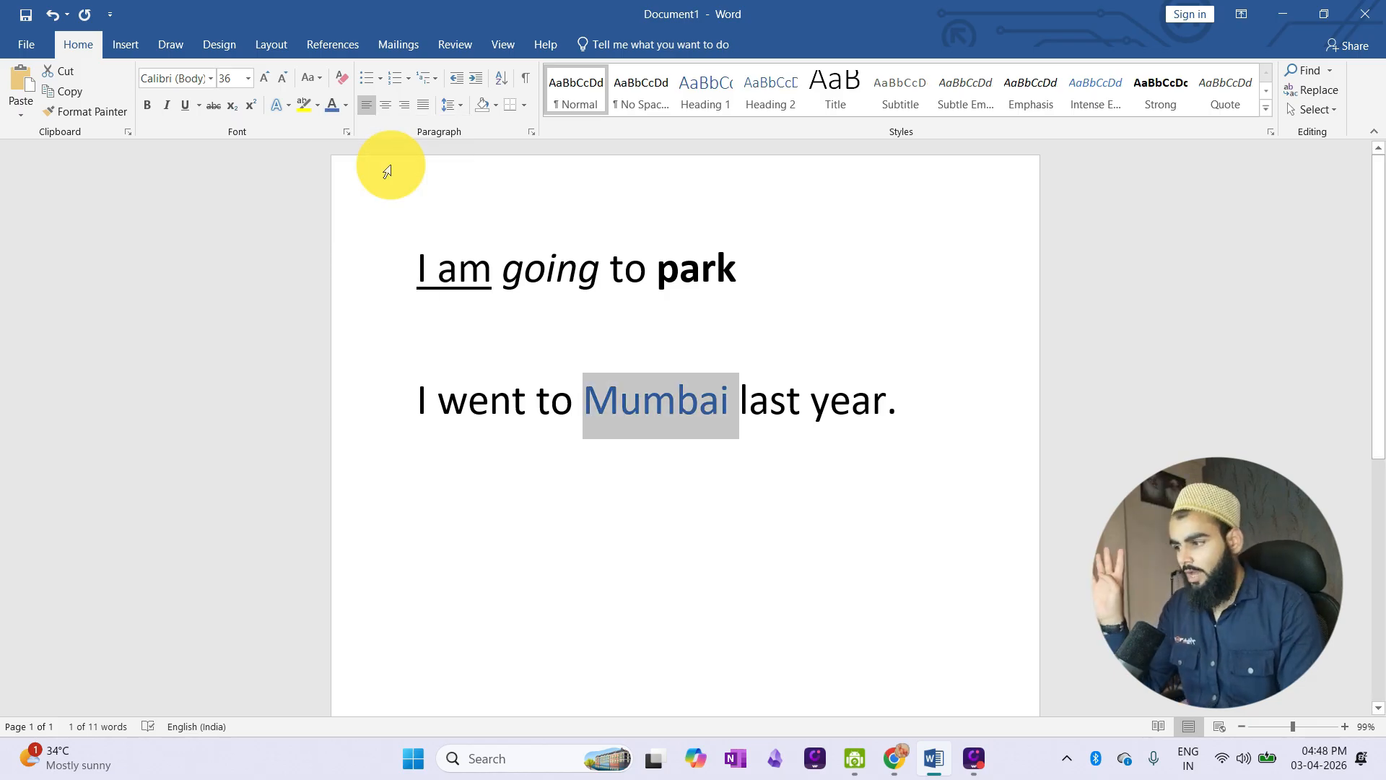
Apply a light gradient variation radiating from the centre to the word "Mumbai" and clear the selection.
left_click(346, 106)
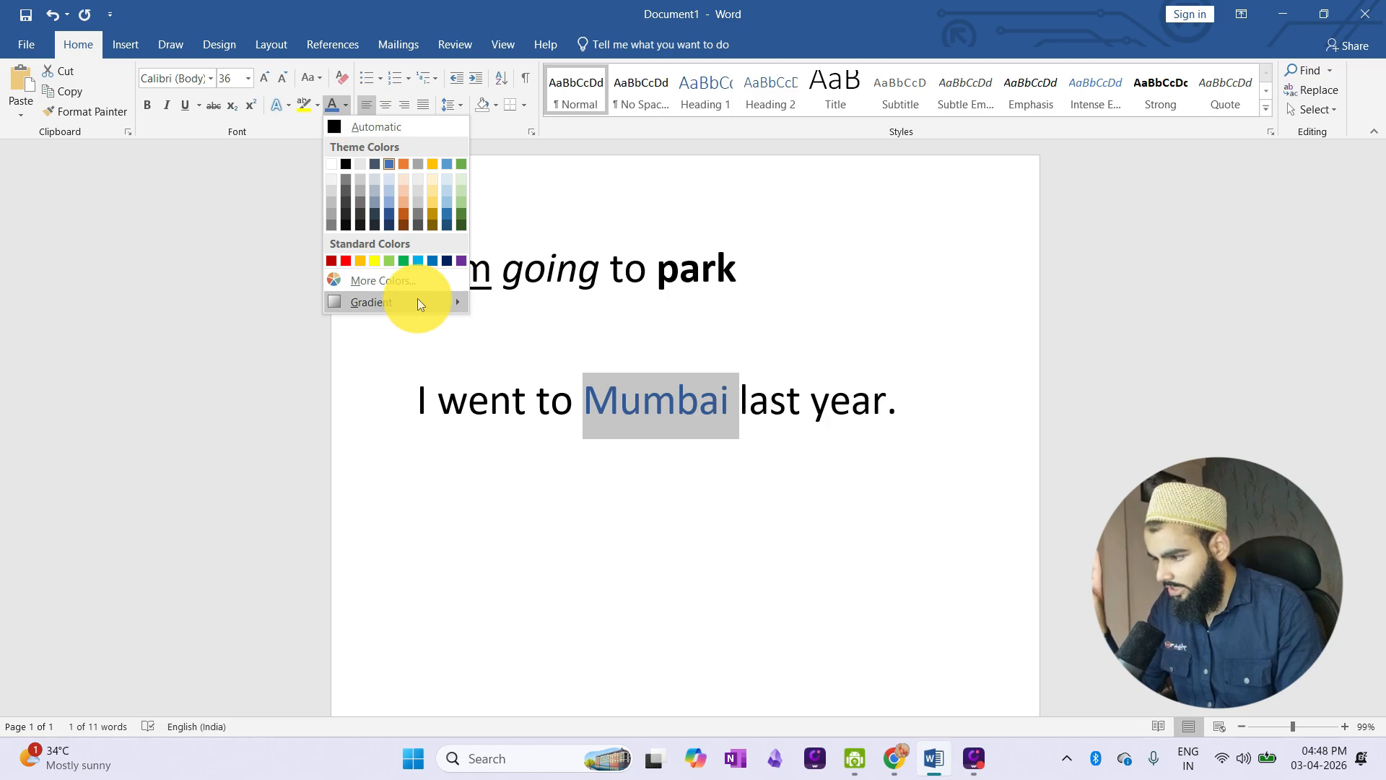
mouse_move(417, 303)
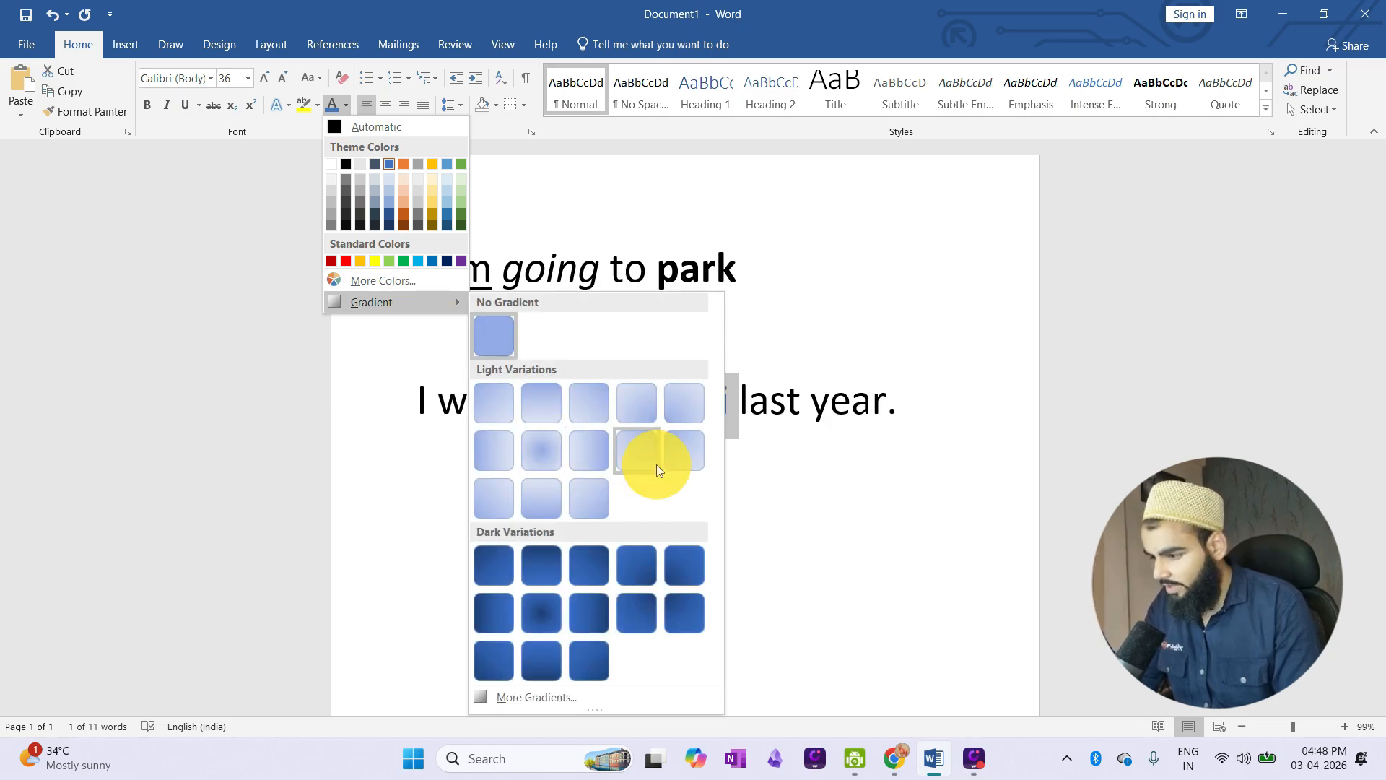
left_click(551, 446)
left_click(693, 440)
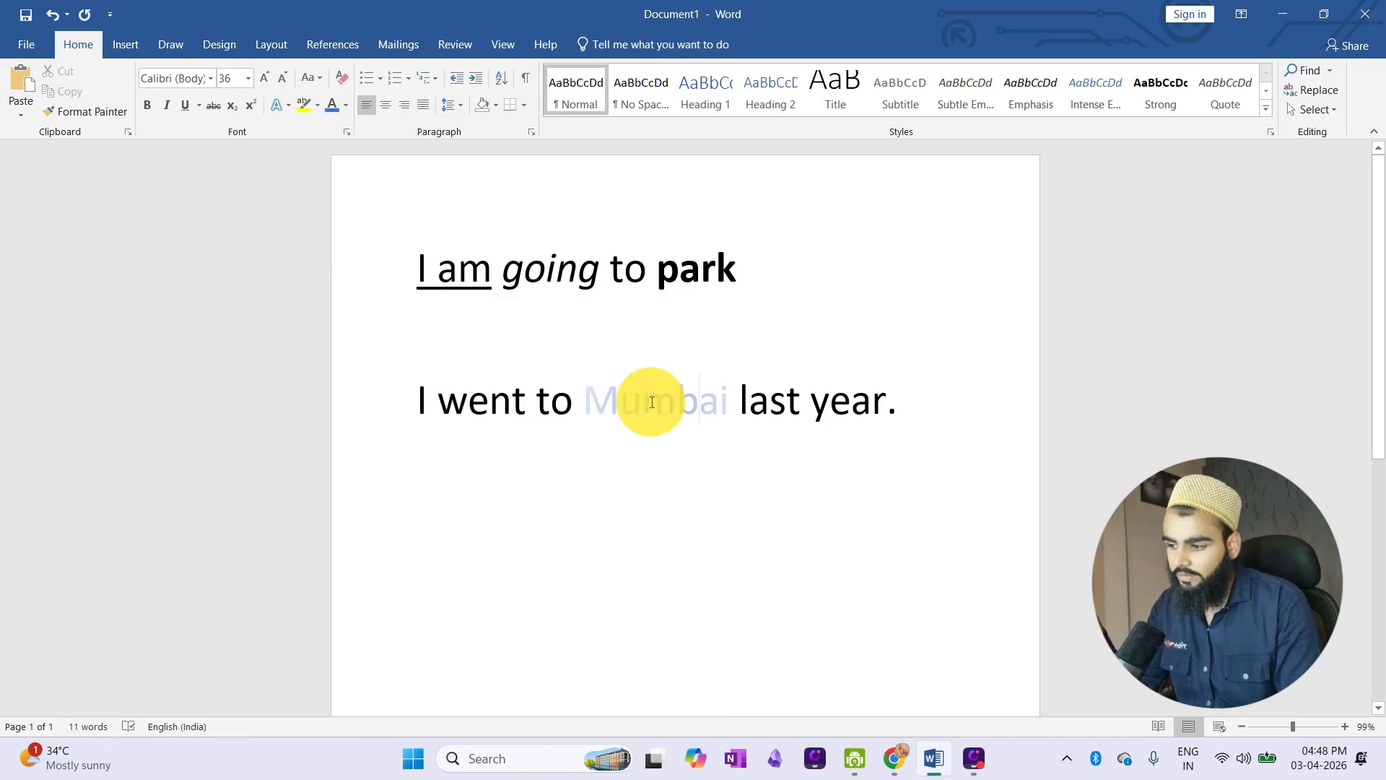
double_click(651, 401)
left_click(663, 434)
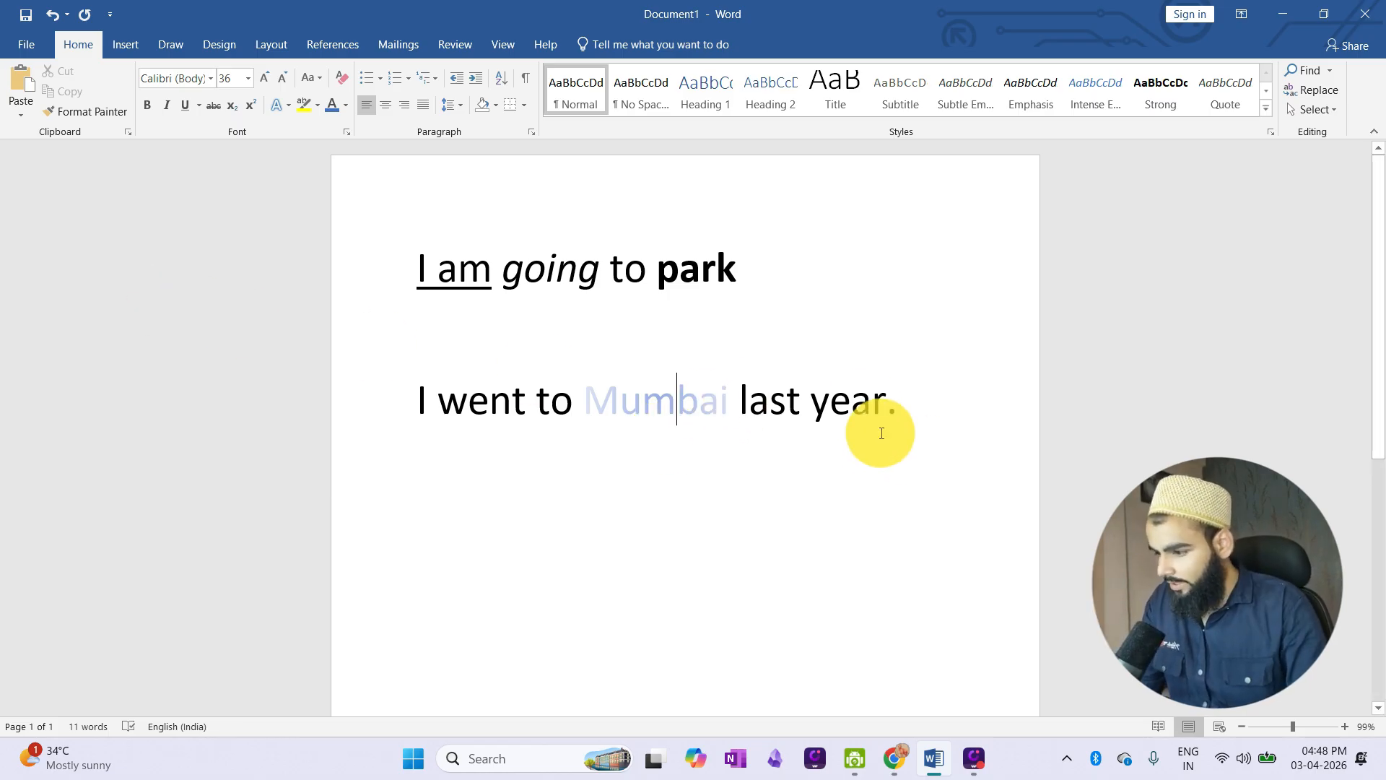
Apply the white text effect with orange outline to the word "went" and clear the selection.
double_click(487, 403)
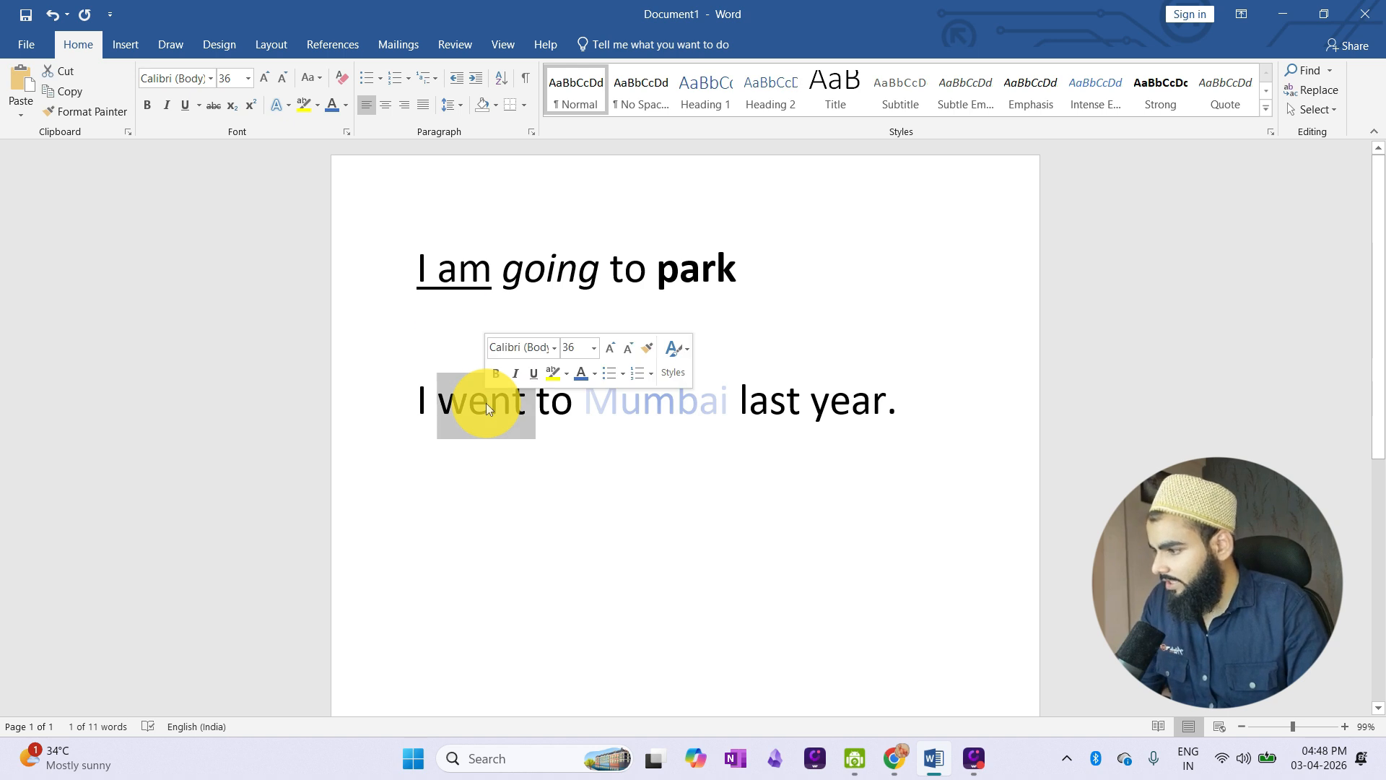
left_click(288, 105)
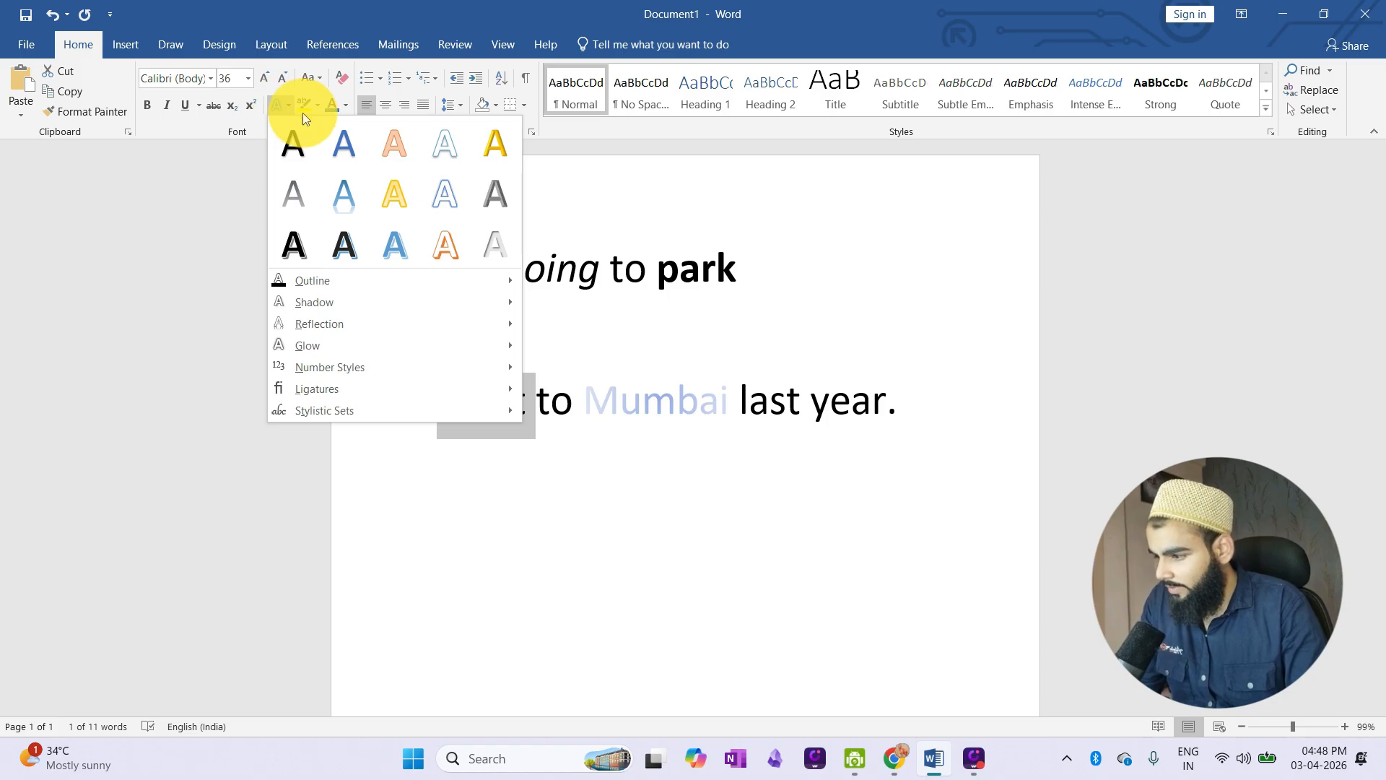
left_click(448, 237)
left_click(554, 493)
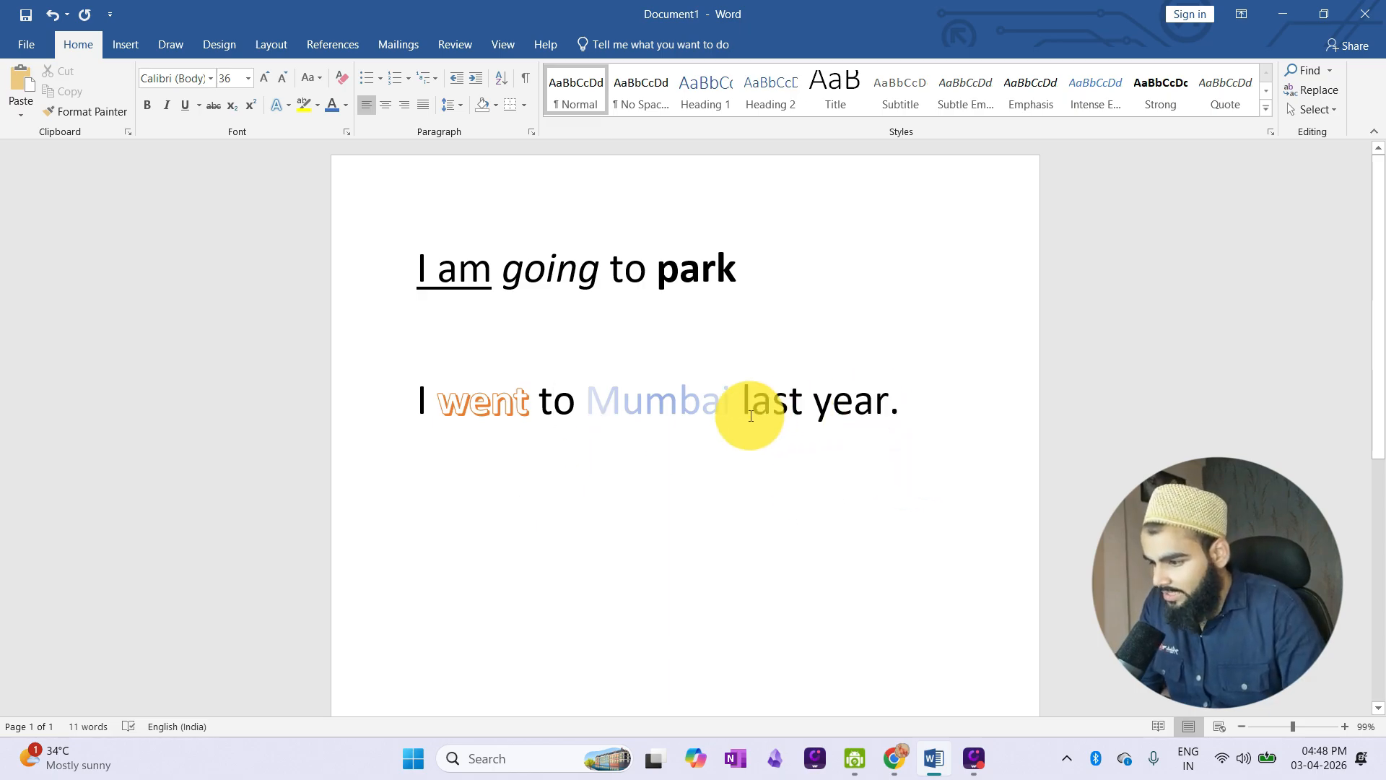
Highlight the words "last year" at the end of the second sentence in yellow.
left_click_drag(734, 402, 907, 418)
left_click(882, 408)
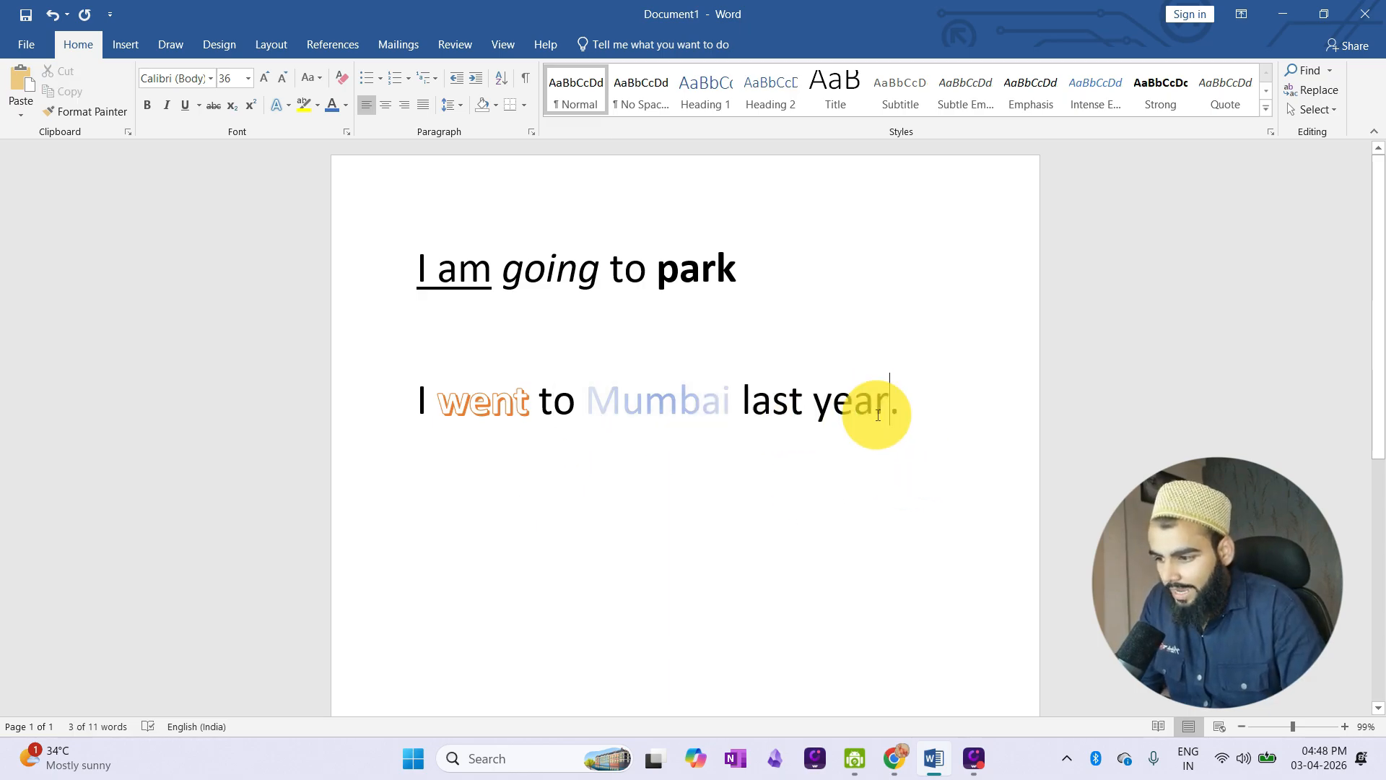
left_click_drag(741, 402, 893, 402)
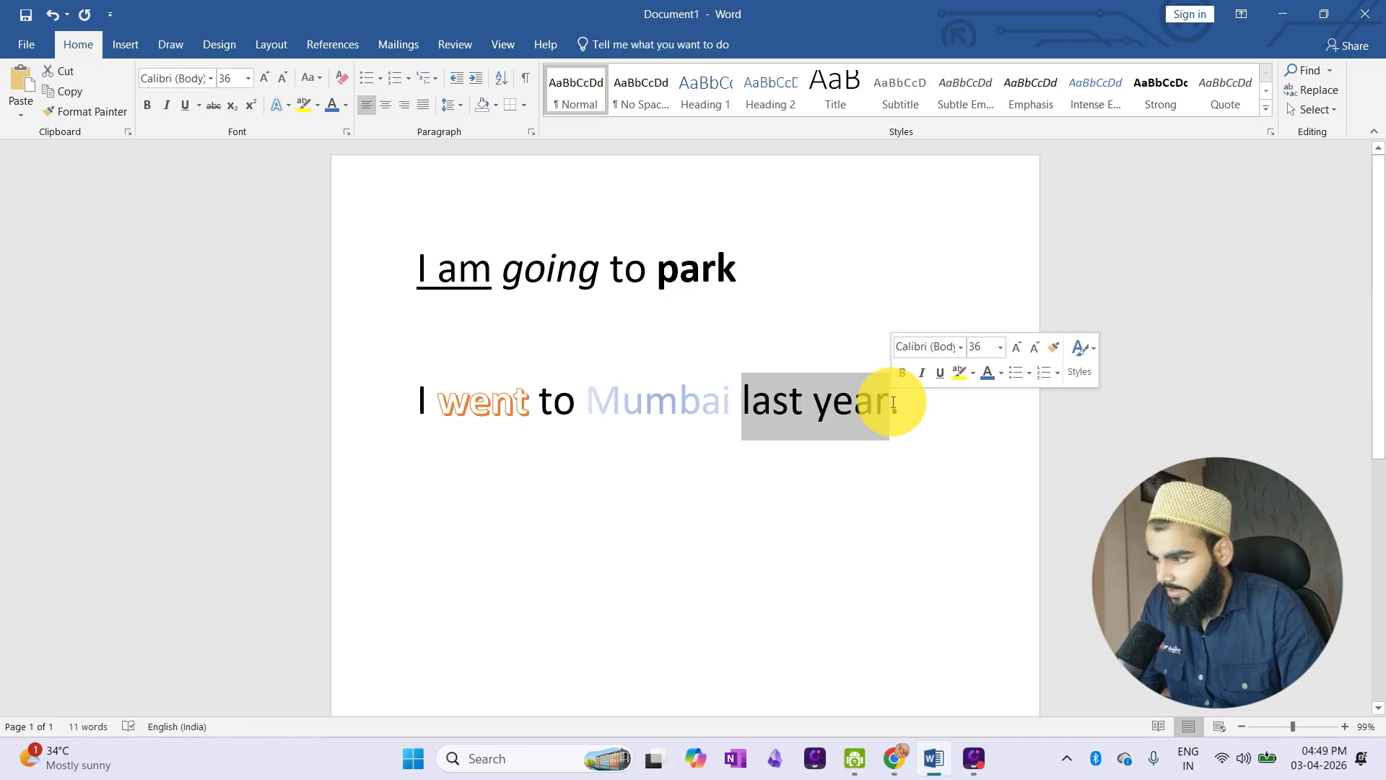
left_click(300, 108)
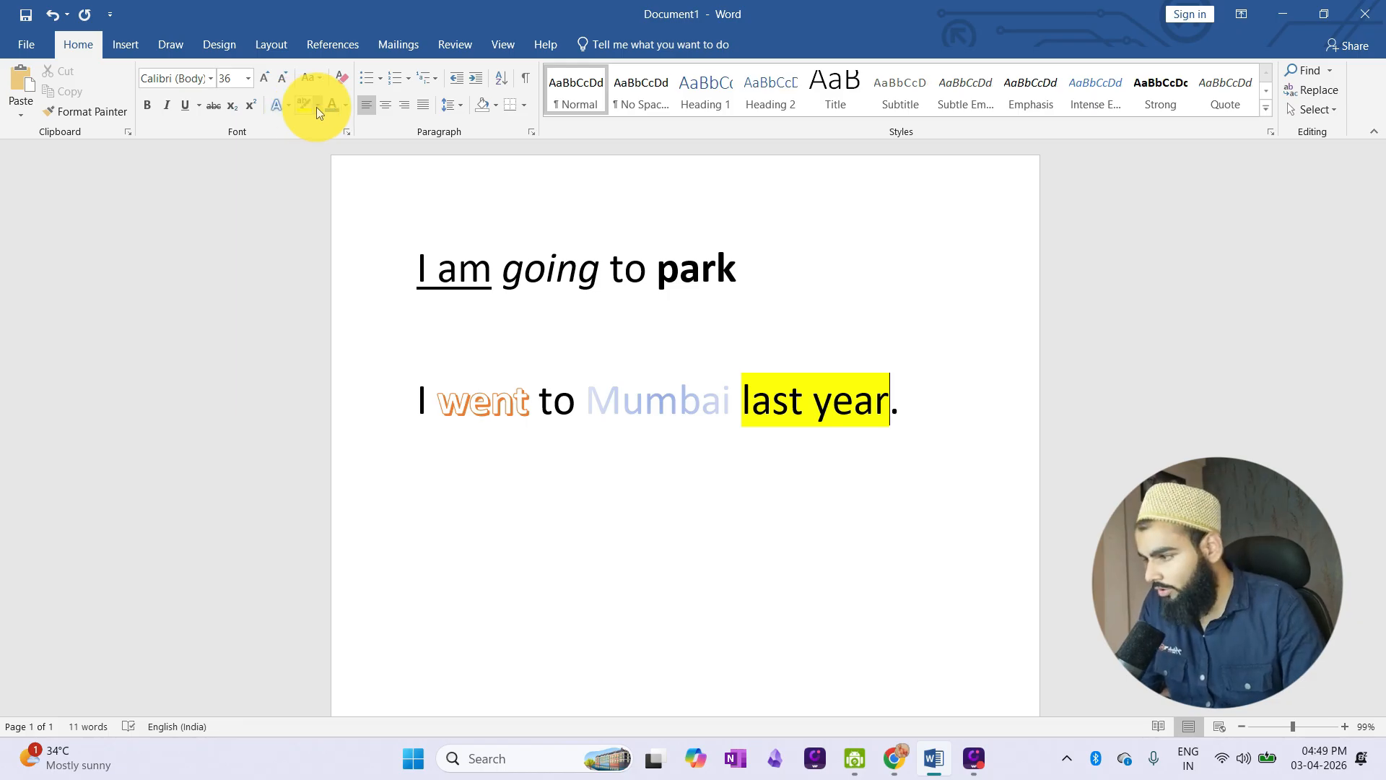
Set the text highlight colour to bright green and highlight "ast ye" within the words "last year".
left_click(316, 106)
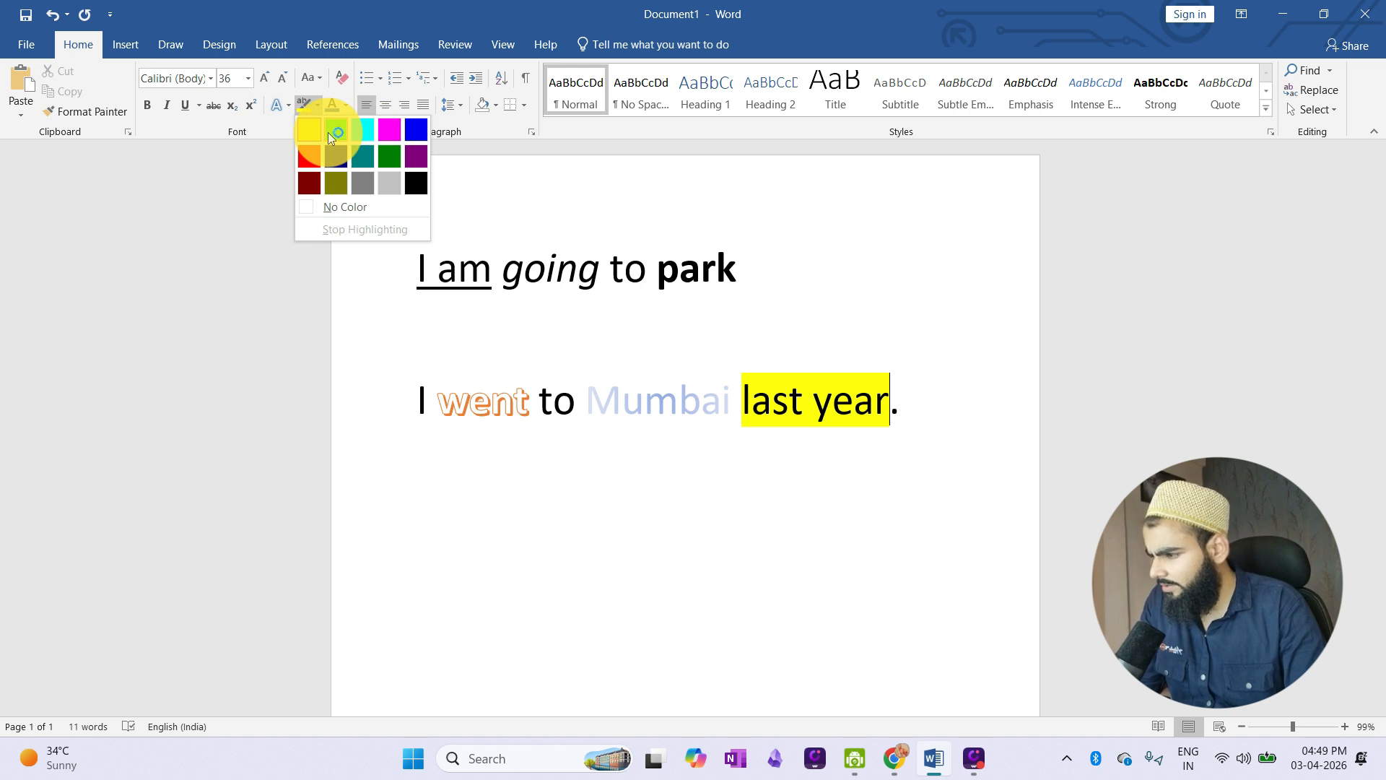
left_click(328, 132)
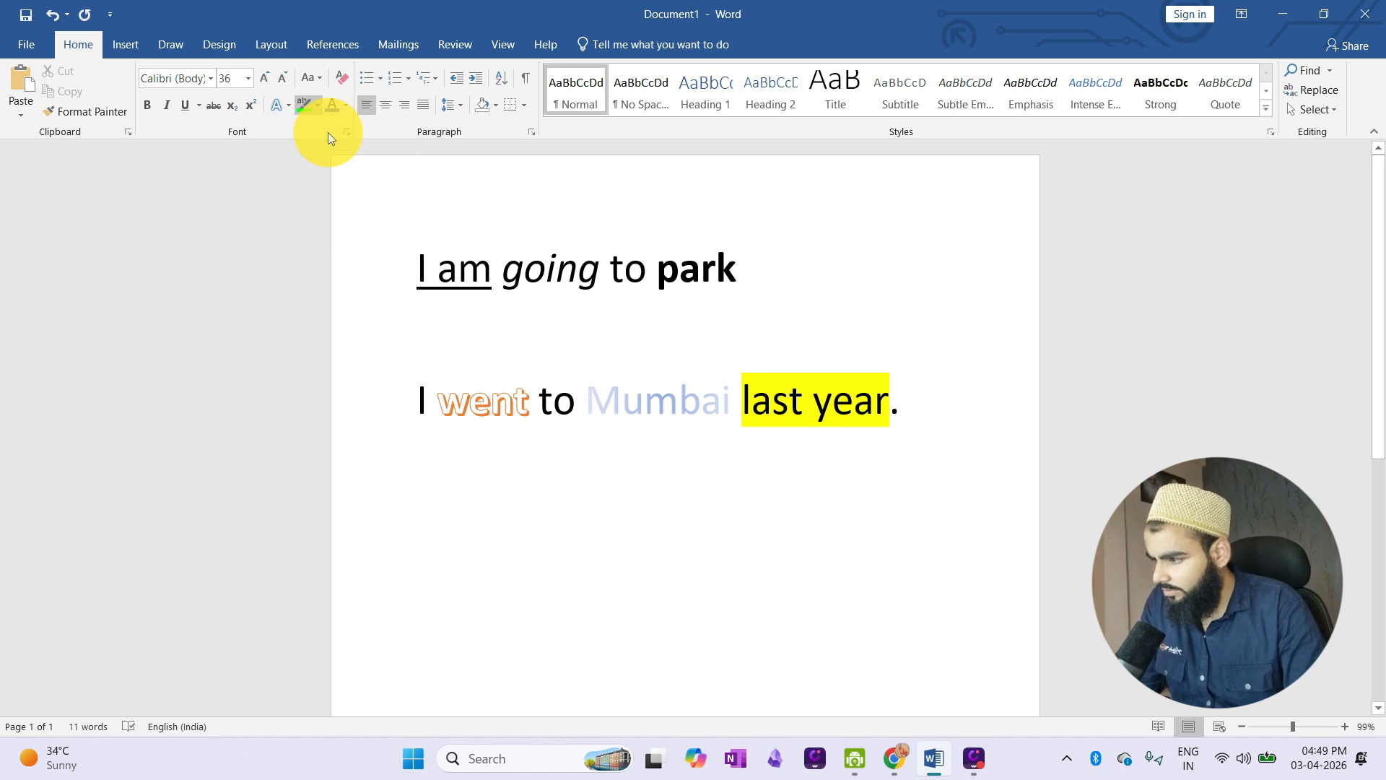
left_click(322, 105)
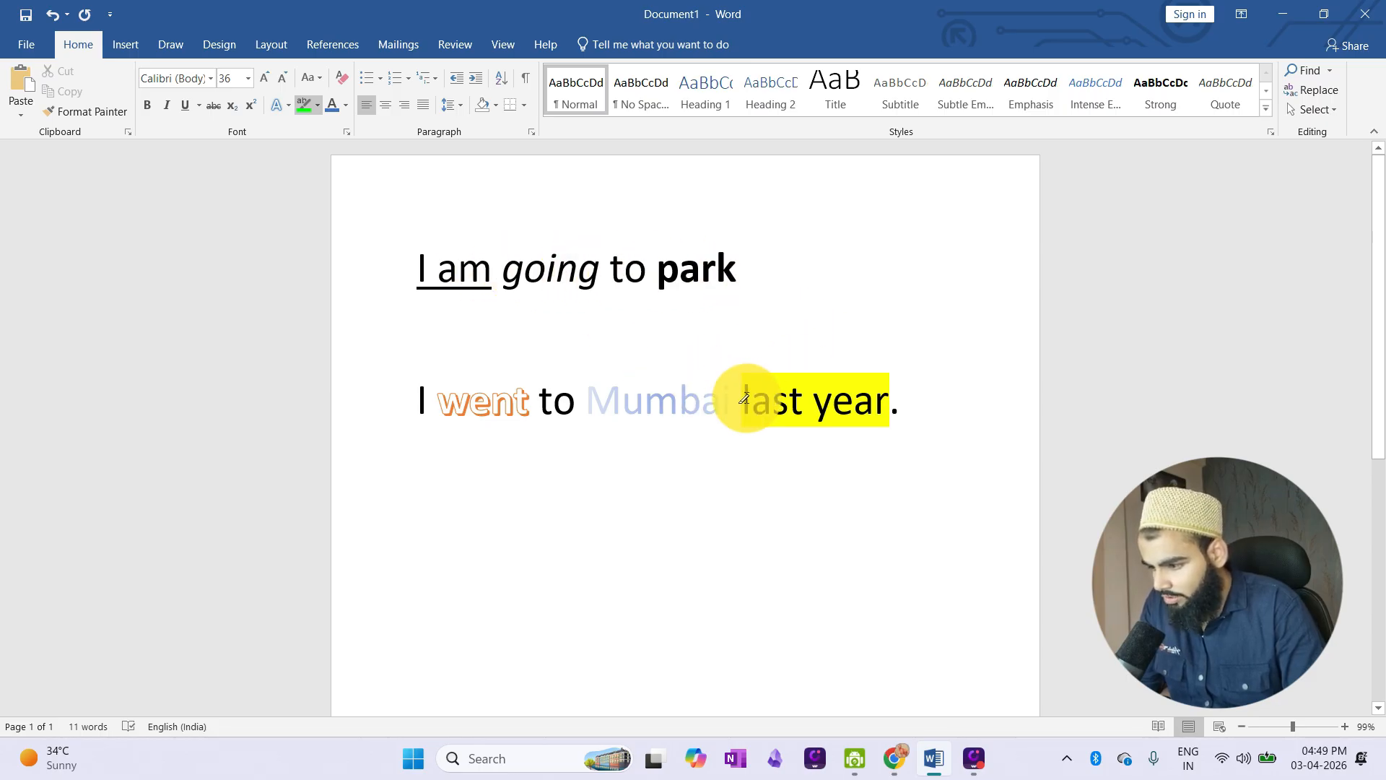
mouse_move(743, 398)
left_mouse_down()
mouse_move(866, 401)
mouse_move(802, 403)
mouse_move(842, 407)
left_mouse_up()
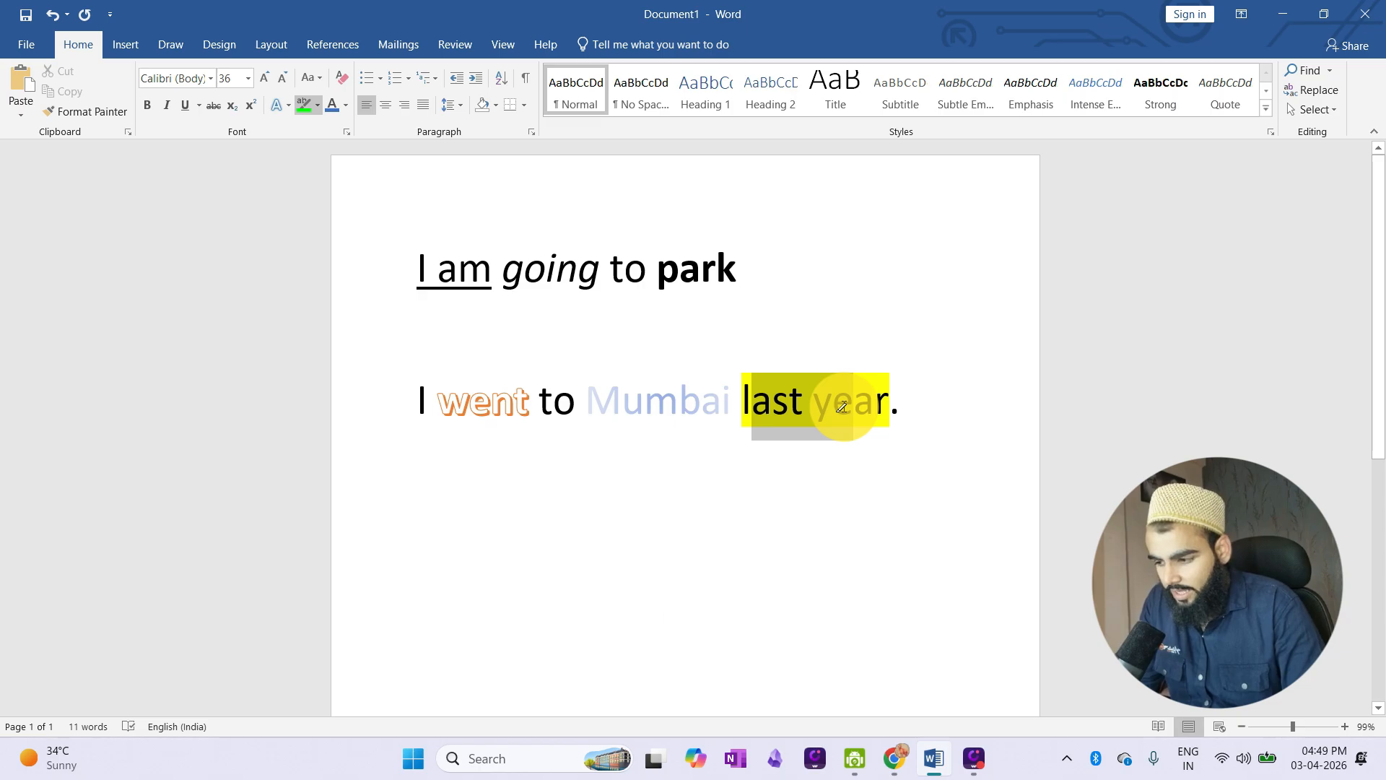
mouse_move(841, 407)
left_mouse_down()
mouse_move(841, 435)
mouse_move(856, 440)
left_mouse_up()
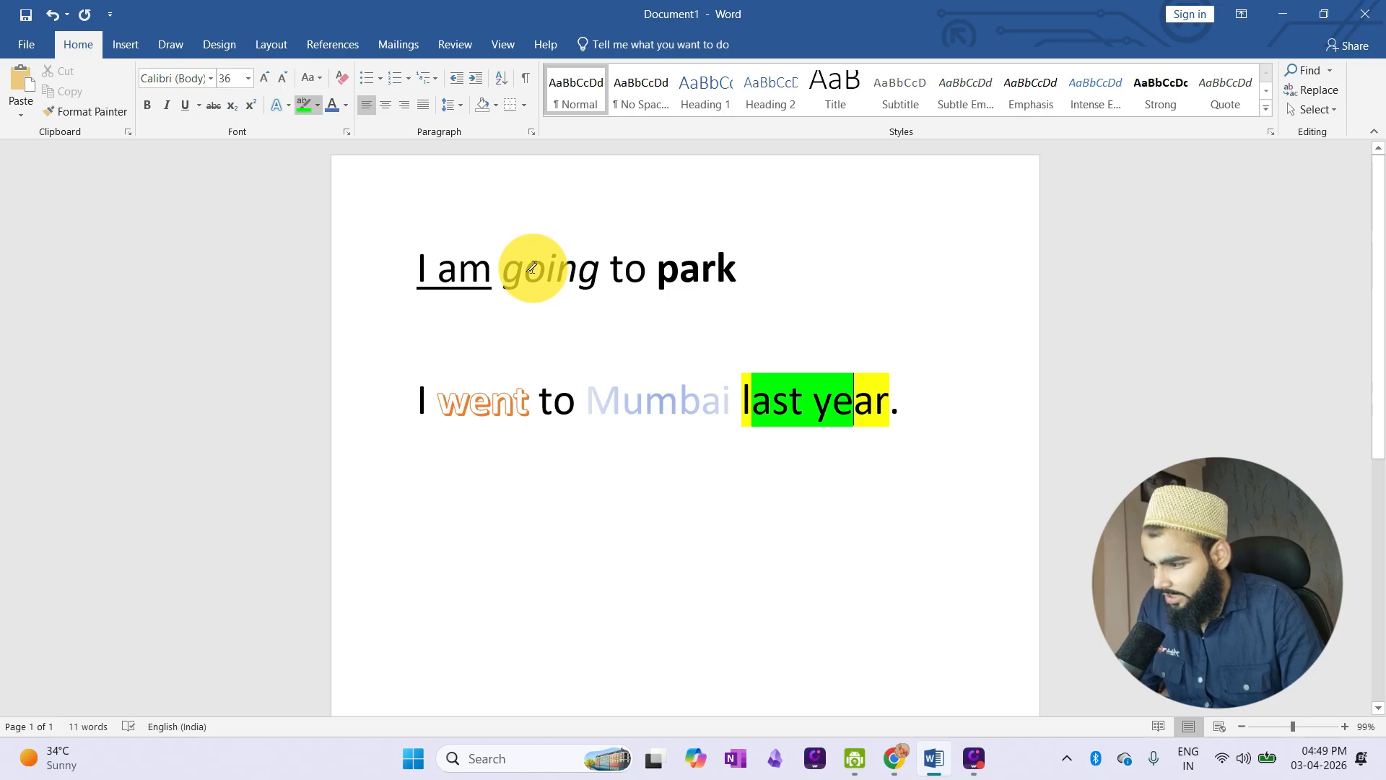
Highlight "oin" in "going", "nt" in "went" and "par" in "park" in bright green, and stop highlighting.
left_click_drag(525, 271, 577, 272)
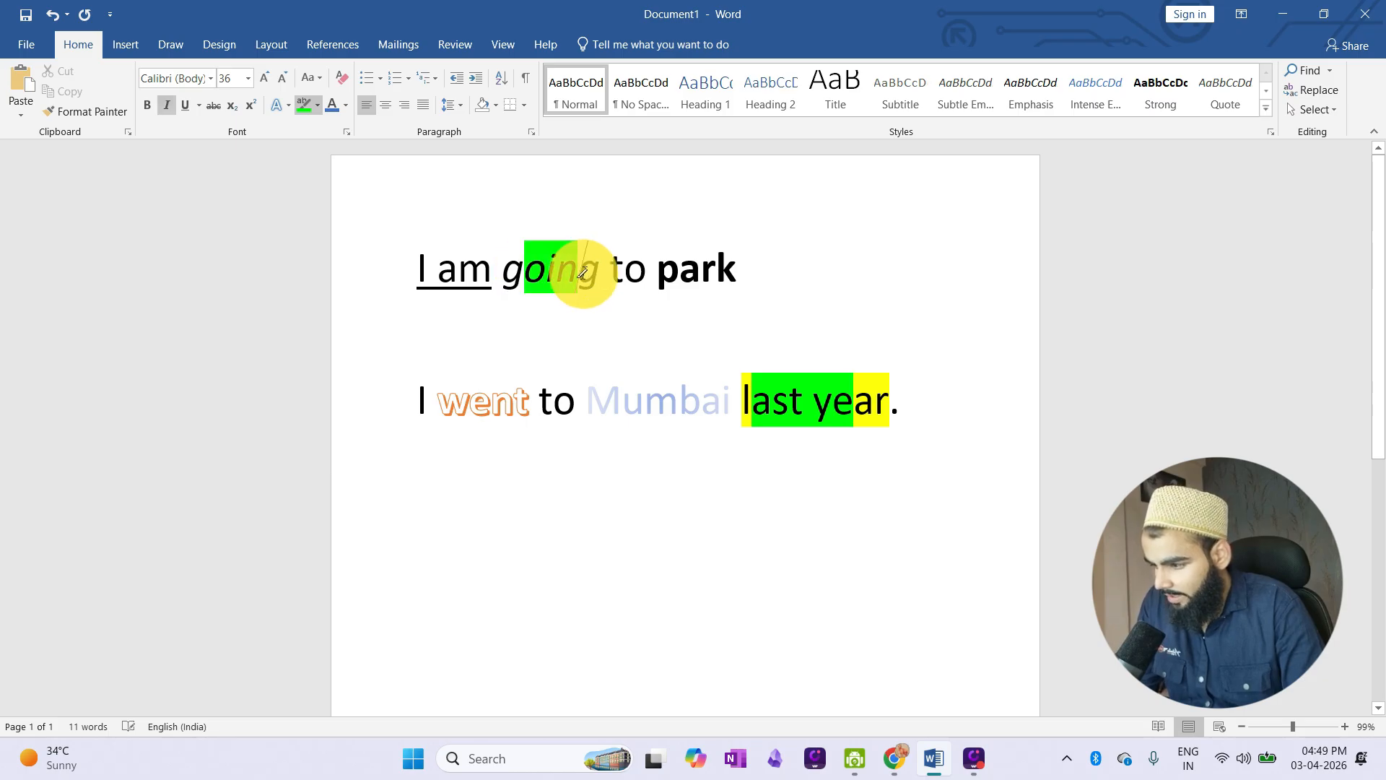
left_click_drag(491, 399, 528, 399)
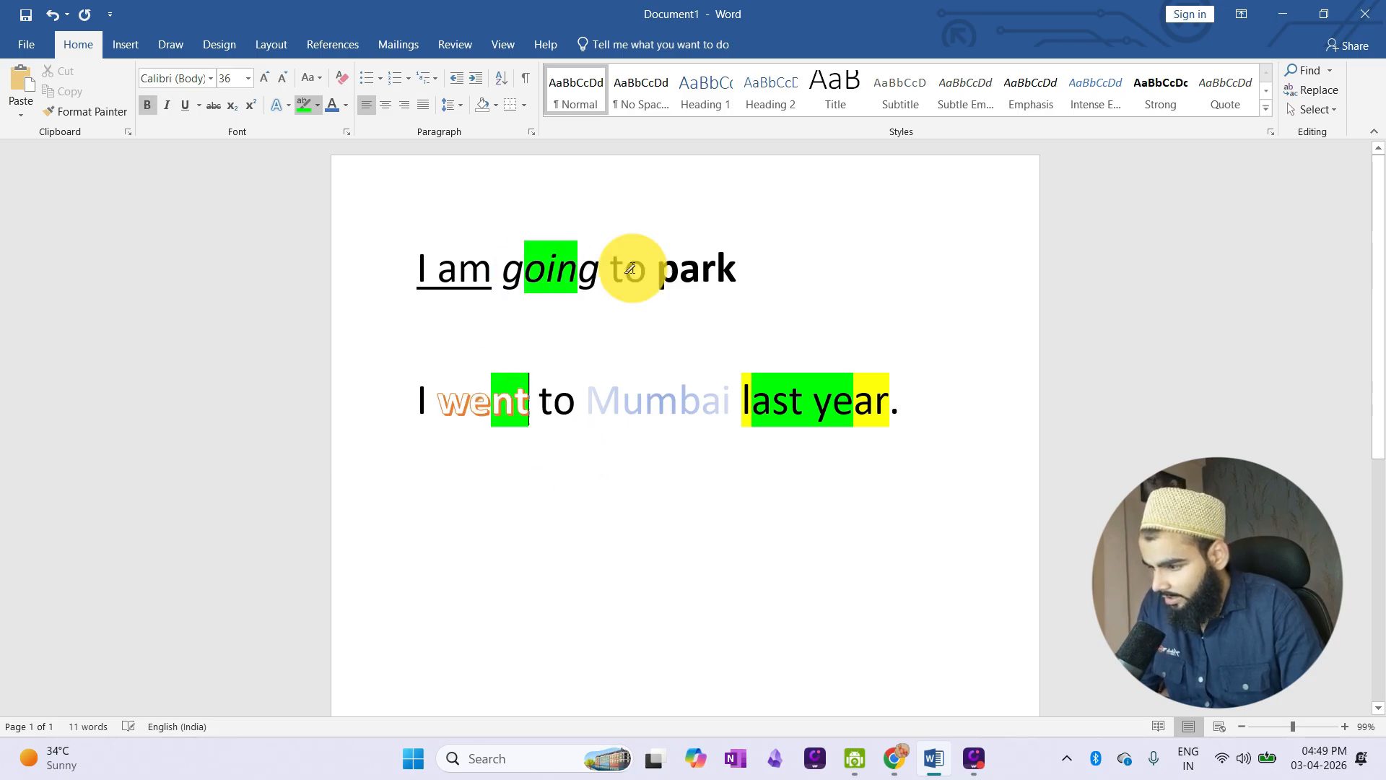
left_click_drag(657, 269, 714, 270)
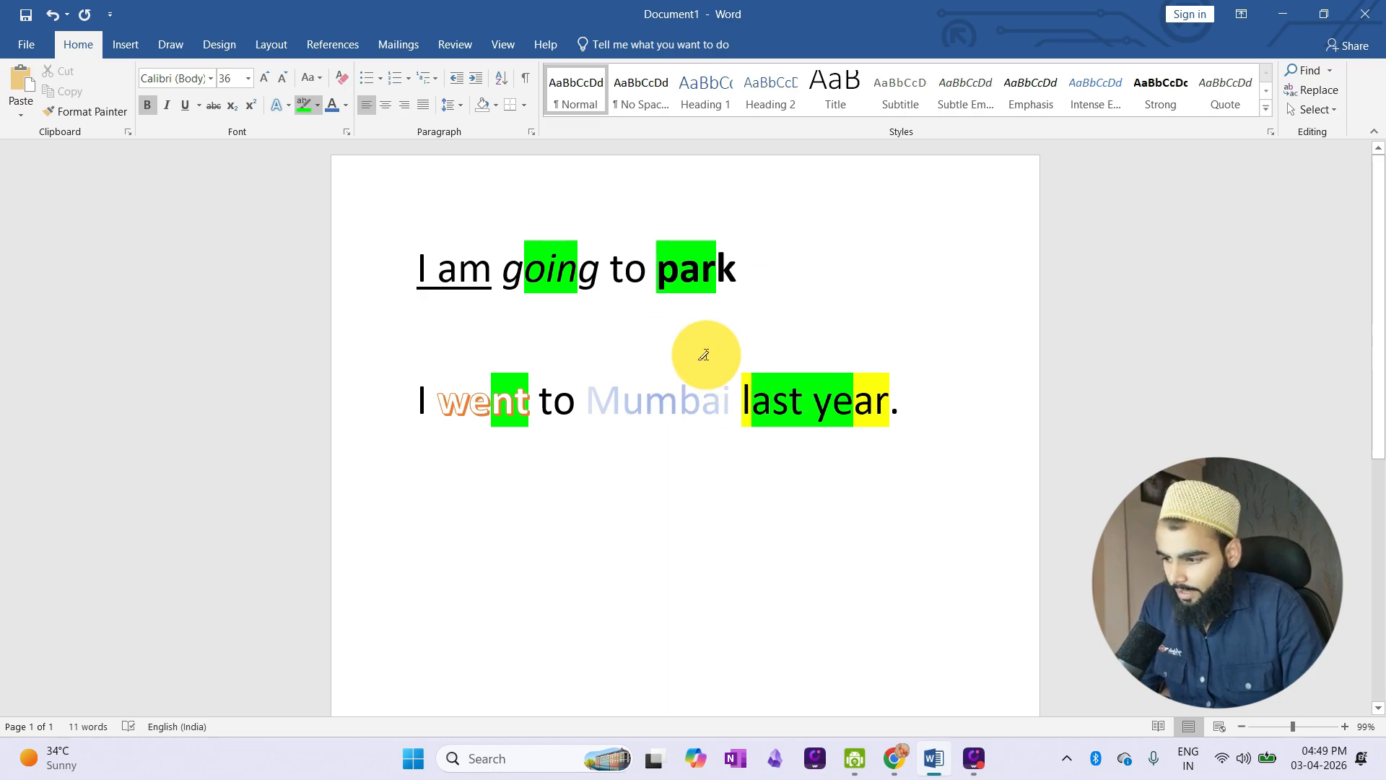
left_click(306, 105)
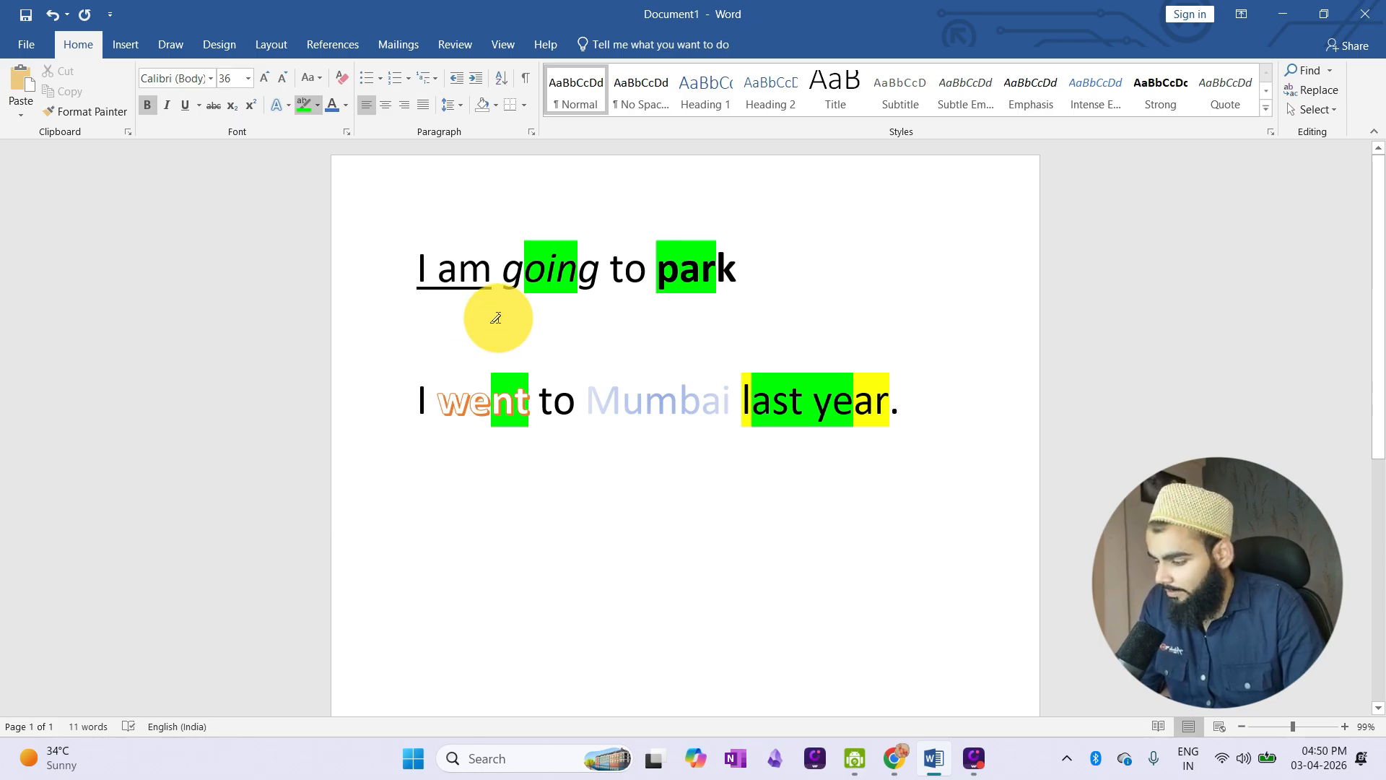
key("Escape")
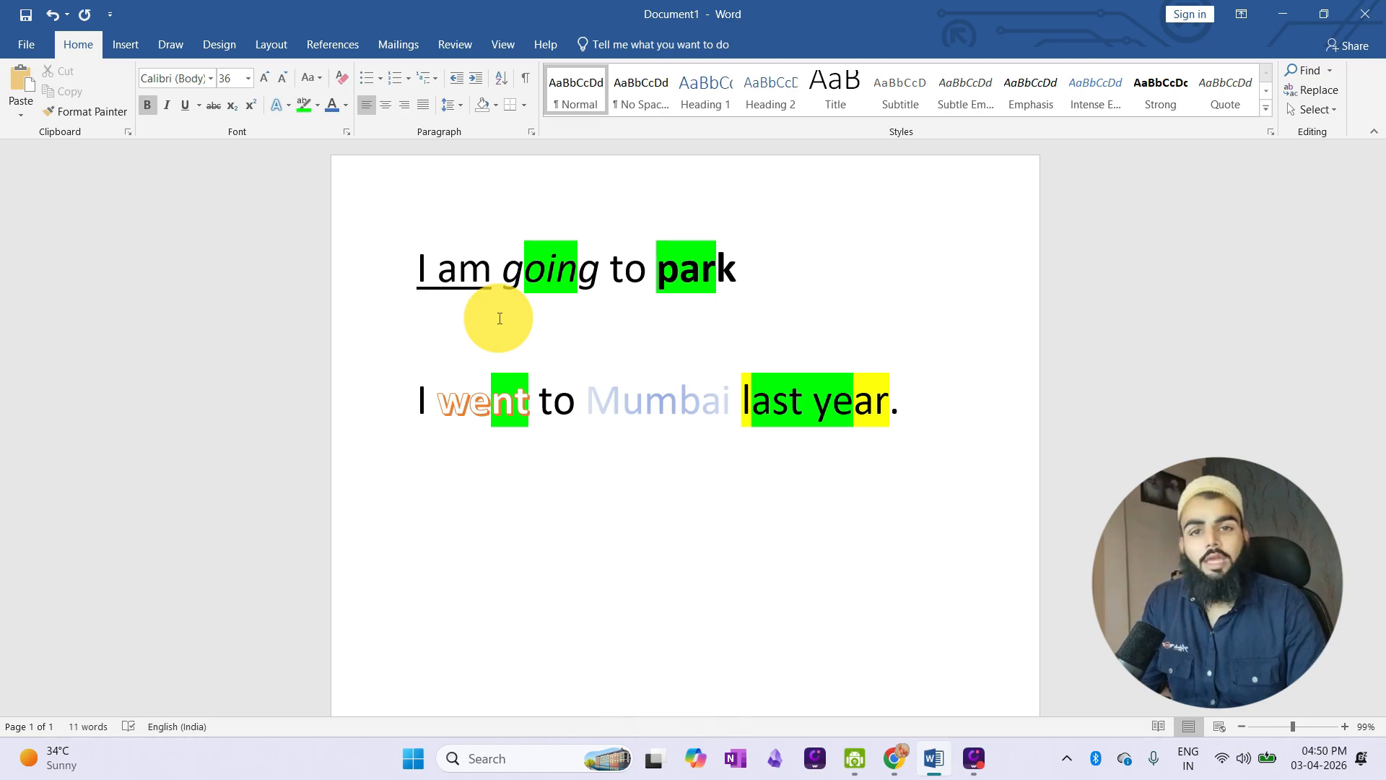
left_click_drag(459, 277, 488, 277)
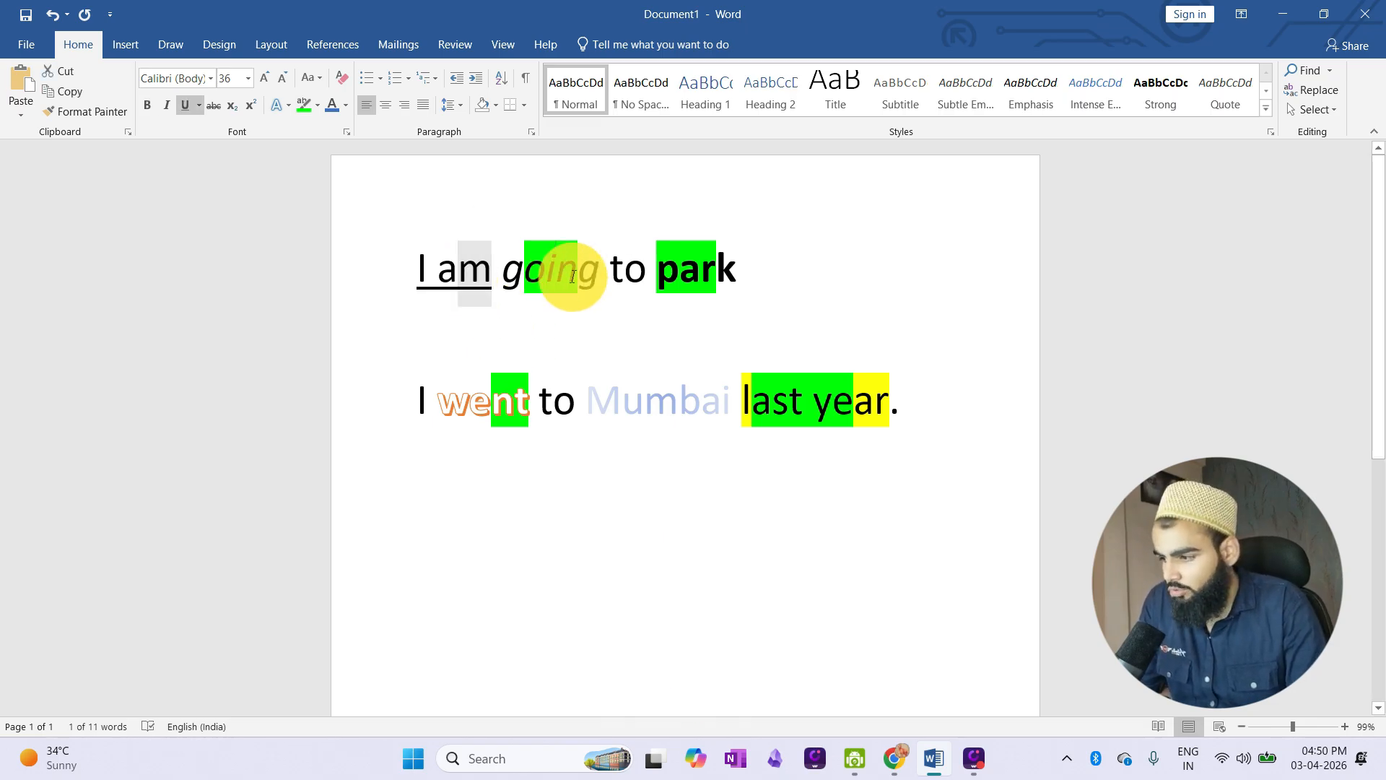
left_click(659, 352)
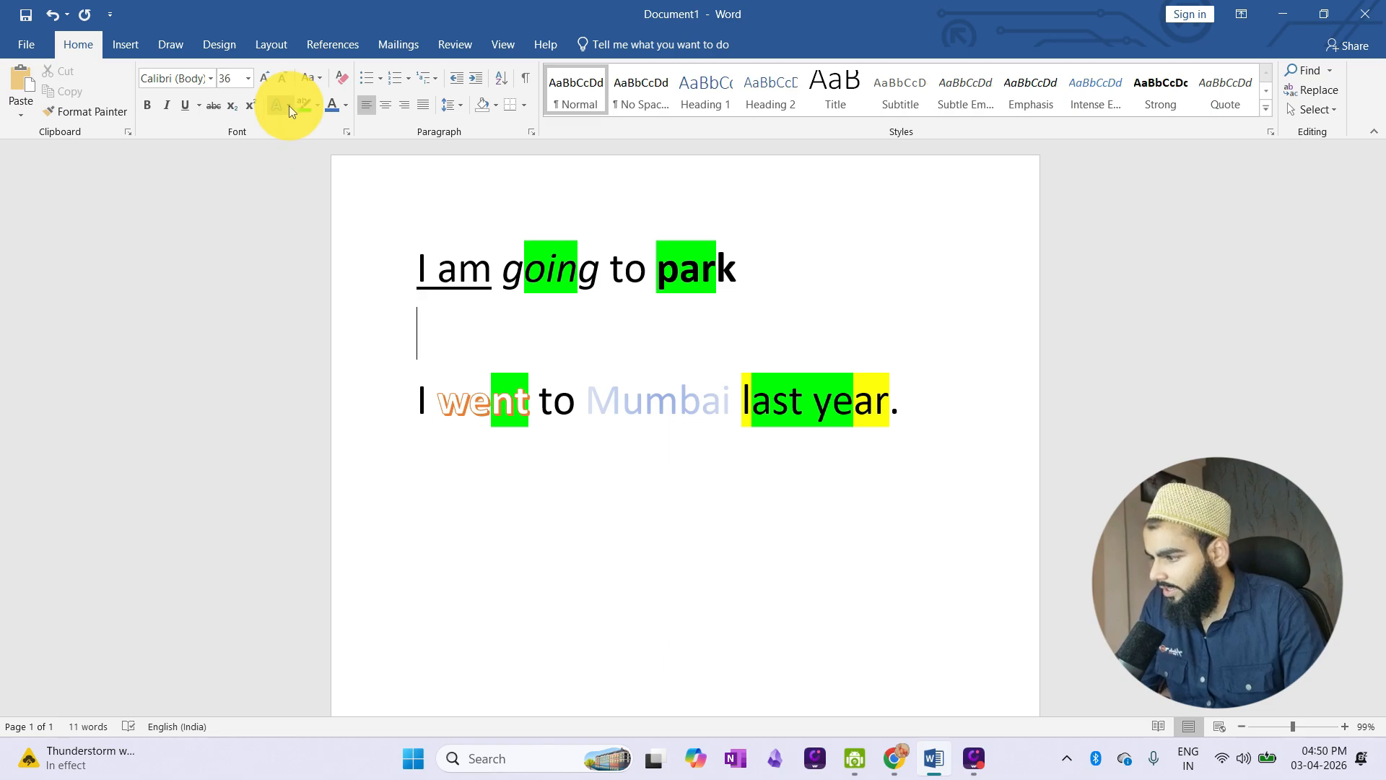
left_click(324, 79)
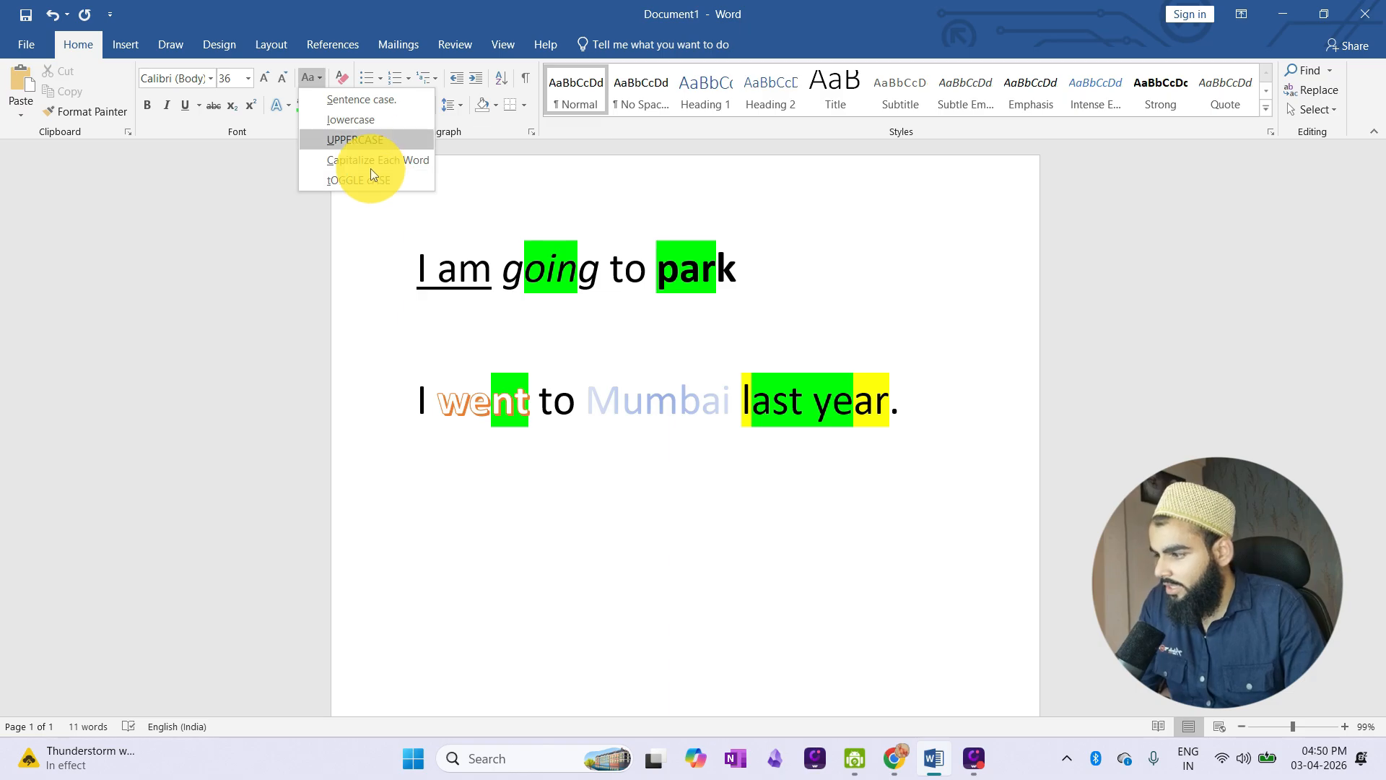
left_click(779, 434)
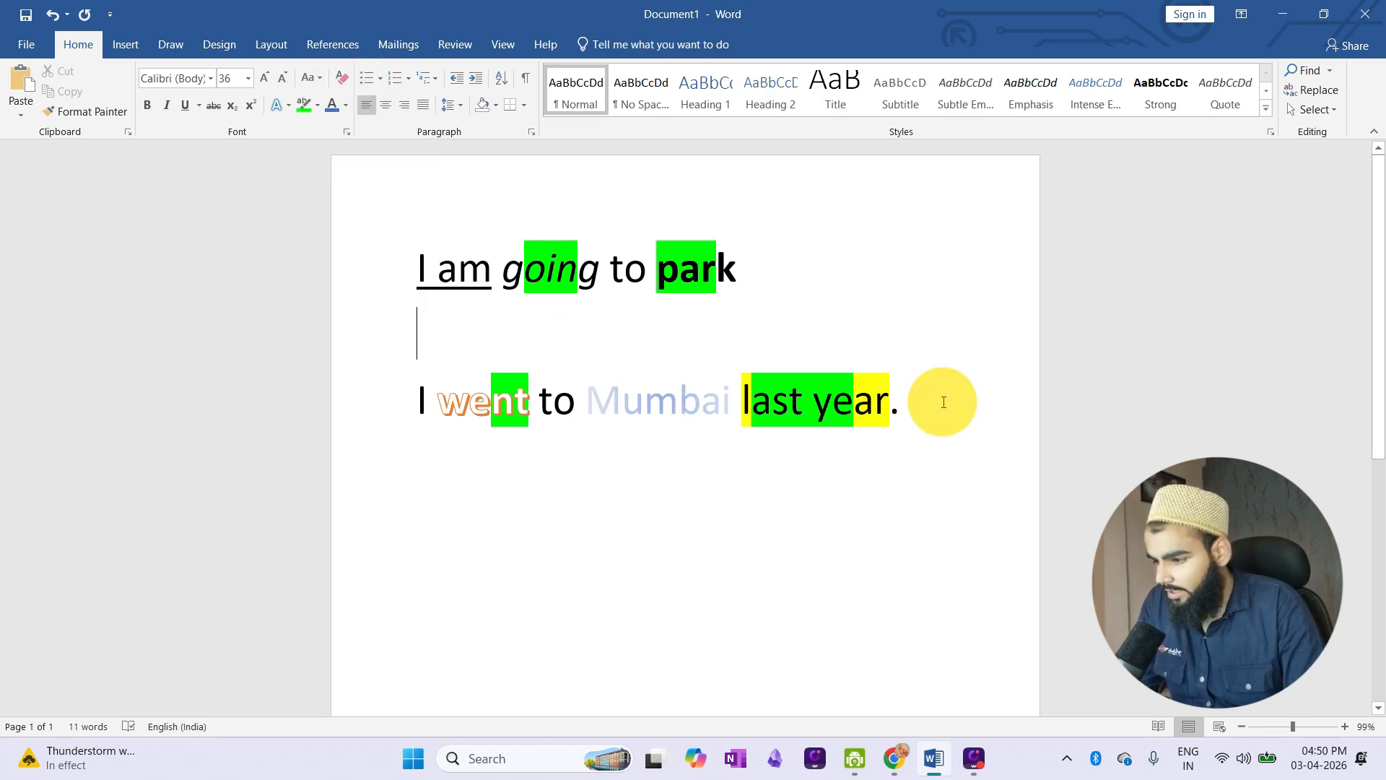
Write the sentence "Badminton is a nice game." two paragraphs below the Mumbai sentence.
key("Return")
key("Return")
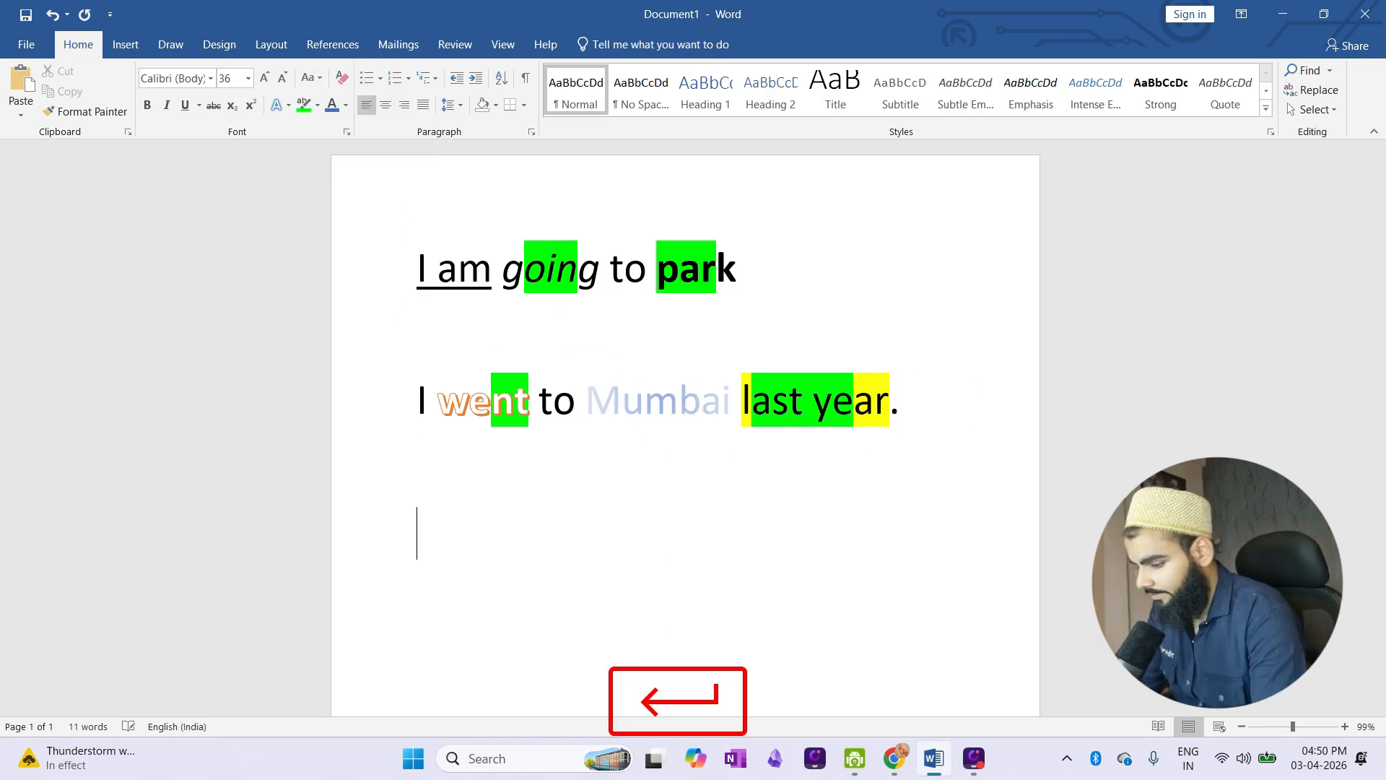
type("Bad")
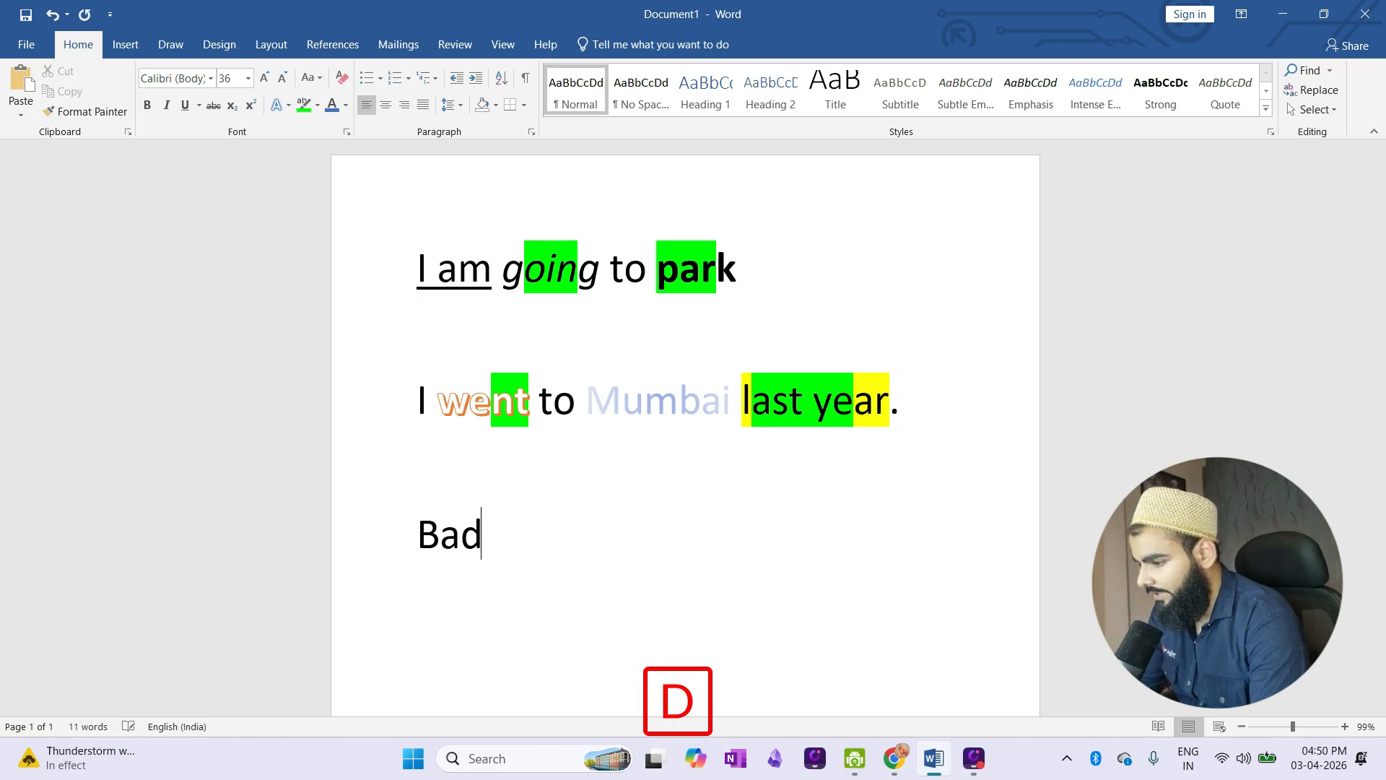
type("minton is a")
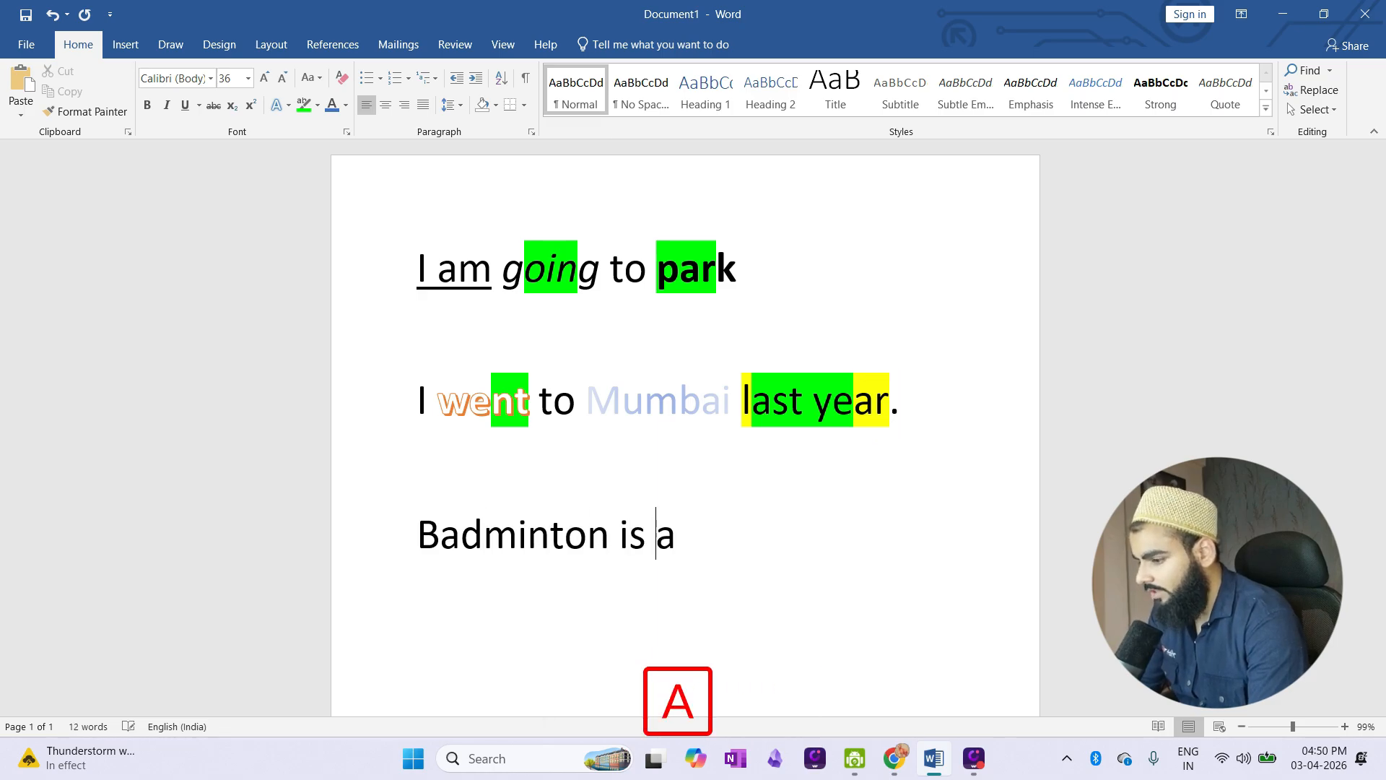
type(" nice game.")
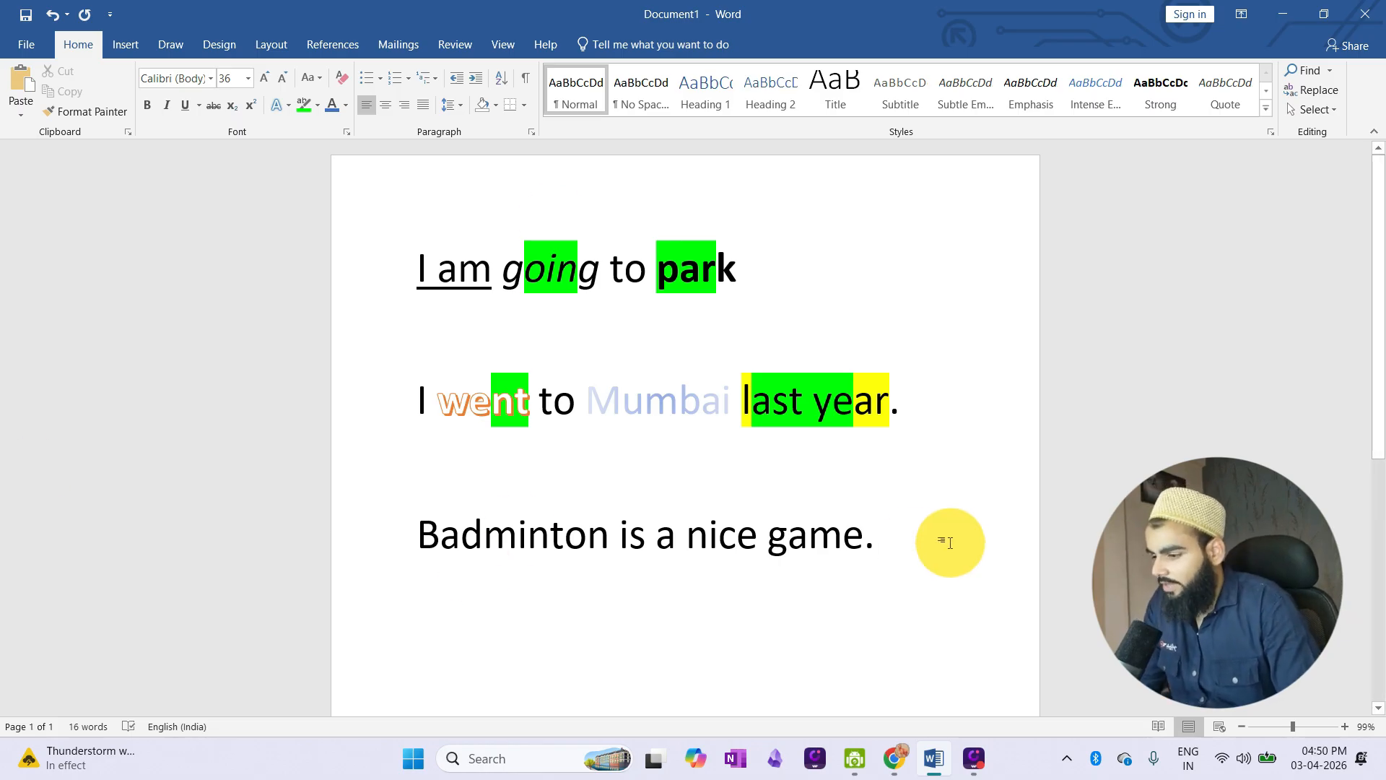
Select the sentence "Badminton is a nice game." and open the Change Case options.
left_click_drag(415, 541, 931, 550)
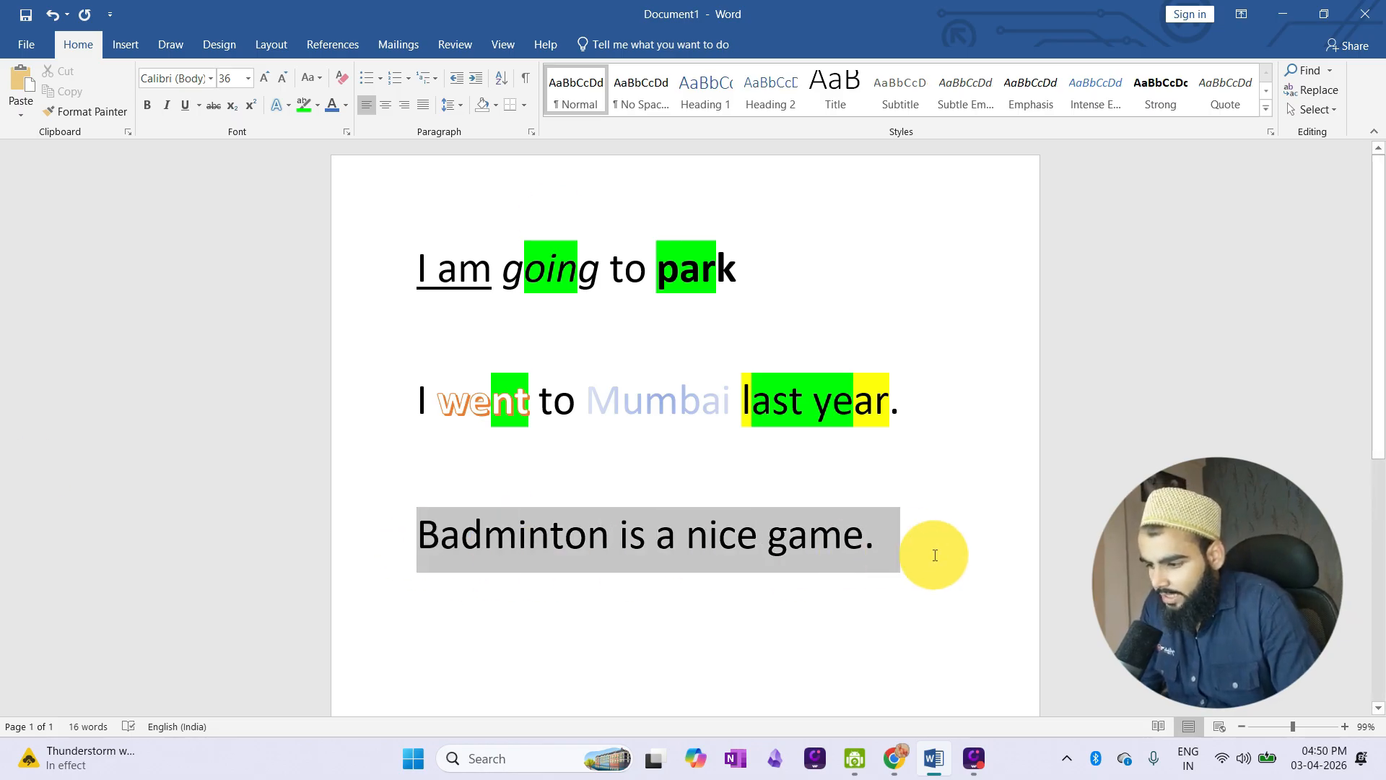
left_click(320, 78)
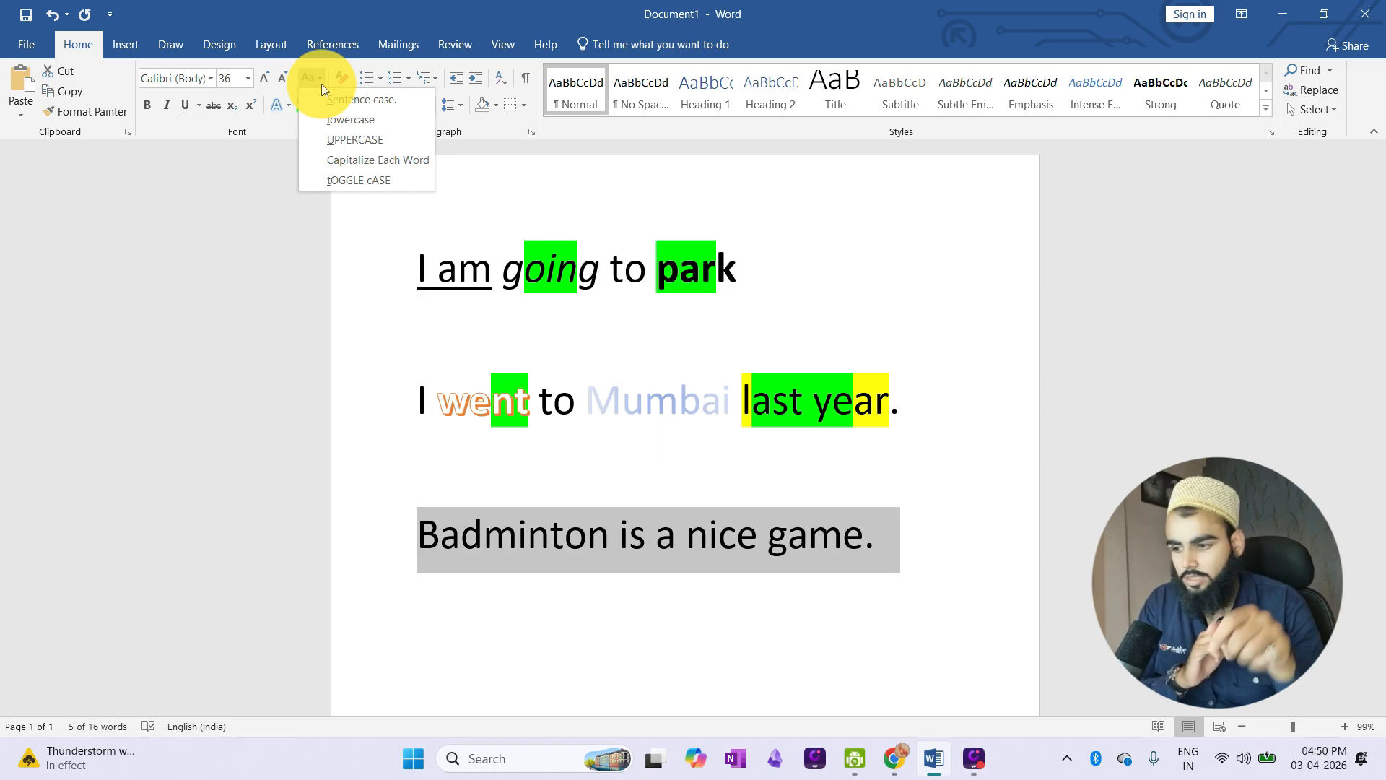
Open a blank whiteboard and handwrite a capital "A" labelled "UC" and a small "a" labelled "lc", each linked by an arrow.
left_click(1014, 22)
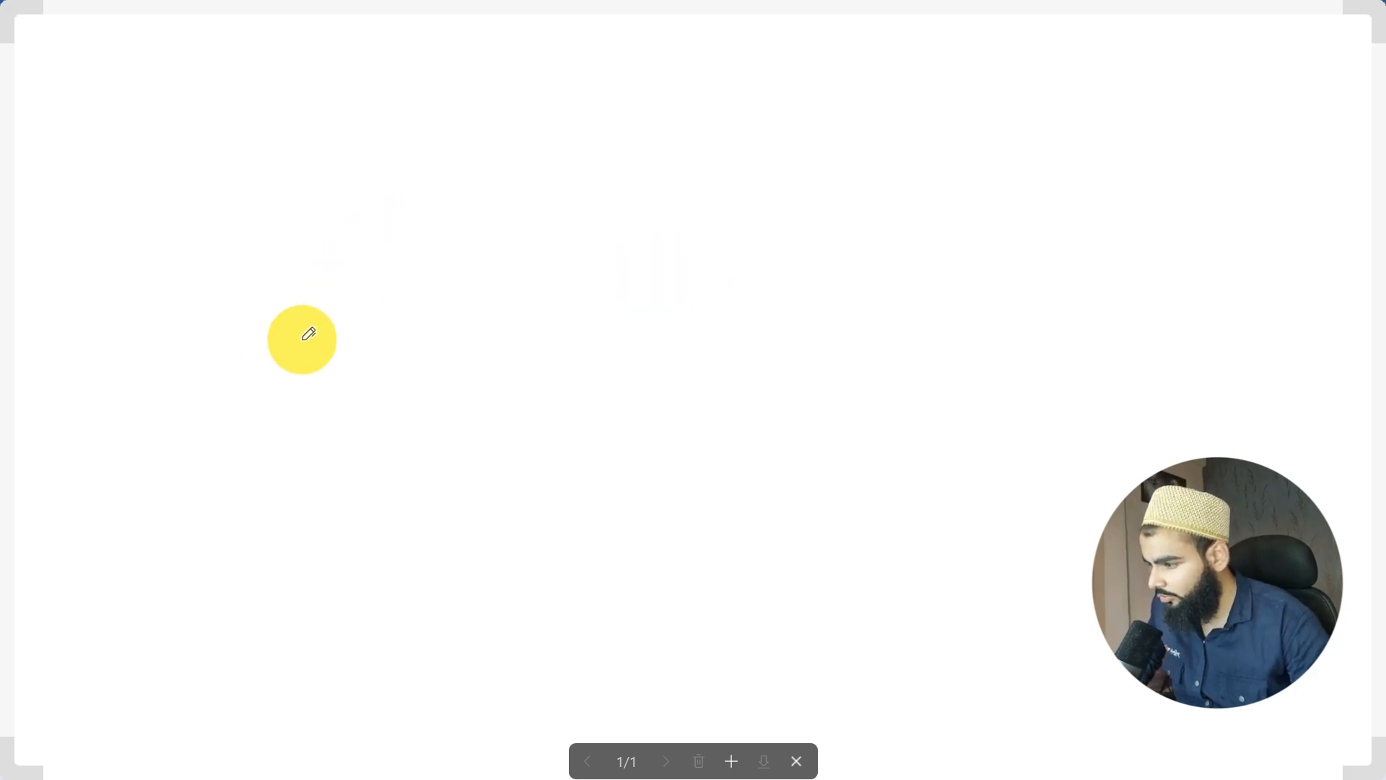
mouse_move(251, 372)
left_mouse_down()
mouse_move(285, 210)
mouse_move(361, 370)
left_mouse_up()
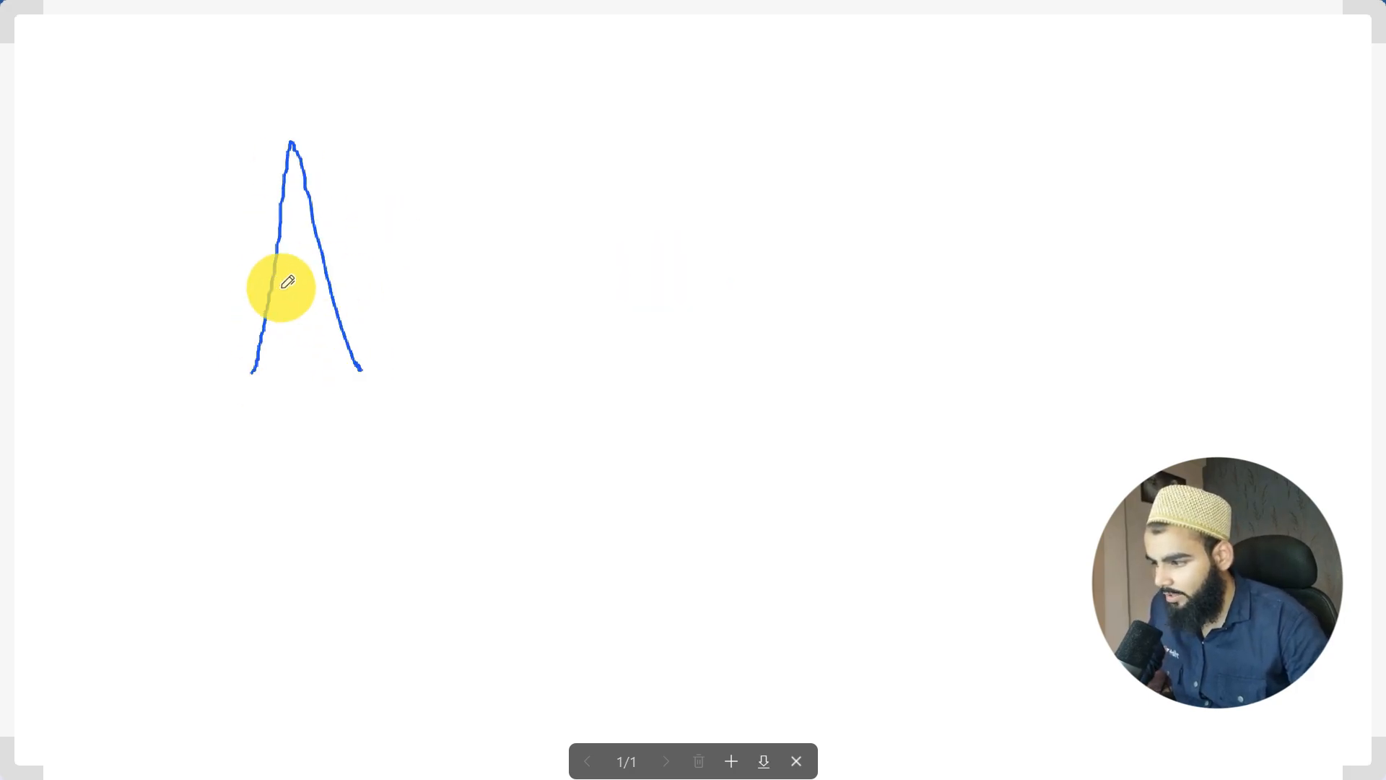
left_click_drag(269, 279, 318, 264)
mouse_move(443, 221)
left_mouse_down()
mouse_move(356, 226)
mouse_move(401, 258)
left_mouse_up()
mouse_move(482, 193)
left_mouse_down()
mouse_move(510, 231)
mouse_move(533, 189)
mouse_move(565, 236)
left_mouse_up()
left_click_drag(853, 224, 877, 265)
mouse_move(980, 207)
left_mouse_down()
mouse_move(943, 232)
mouse_move(1023, 233)
mouse_move(1107, 260)
left_mouse_up()
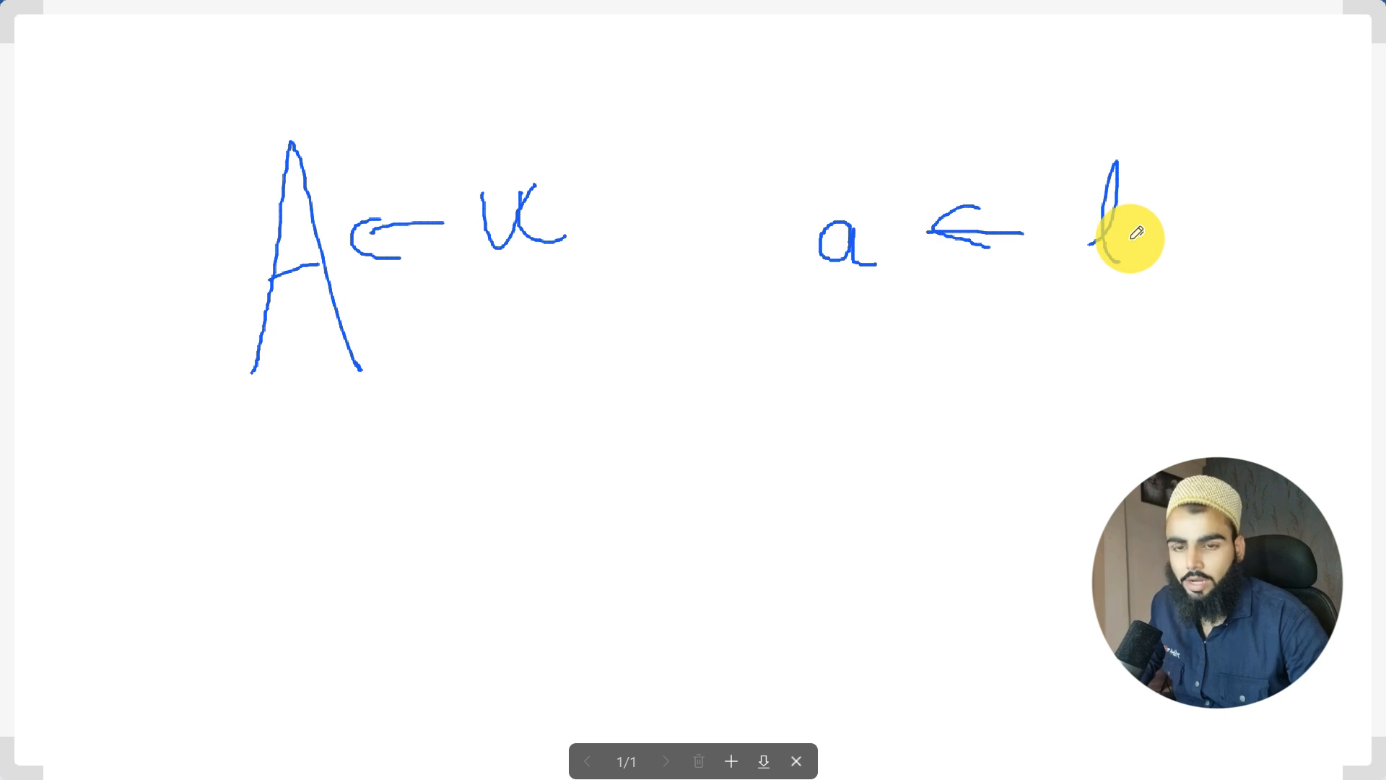
left_click_drag(1157, 211, 1169, 241)
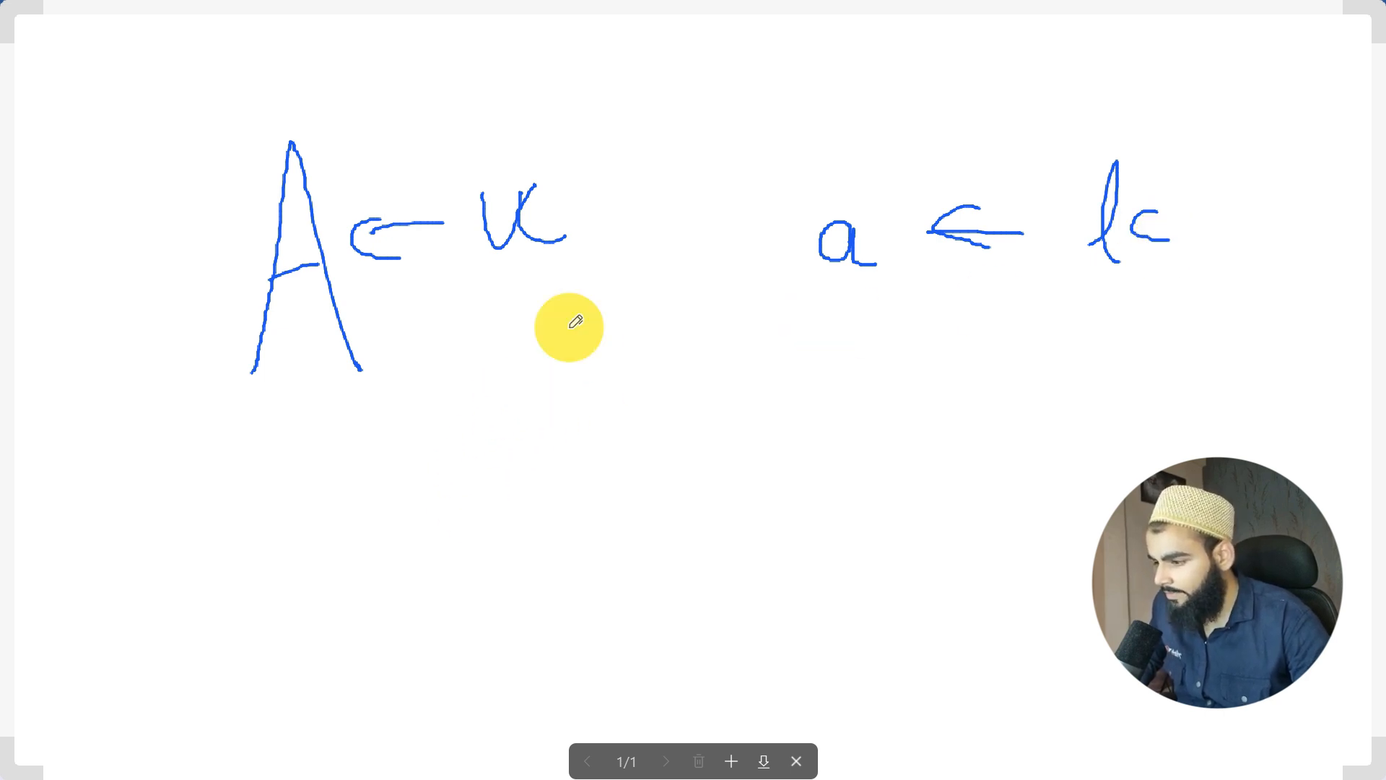
Handwrite the phrase "An Umbrella With A Flower" below the two letters on the whiteboard.
mouse_move(476, 461)
left_mouse_down()
mouse_move(517, 456)
mouse_move(520, 423)
mouse_move(562, 417)
mouse_move(563, 442)
left_mouse_up()
mouse_move(672, 384)
left_mouse_down()
mouse_move(691, 442)
mouse_move(704, 426)
mouse_move(770, 421)
mouse_move(827, 381)
mouse_move(876, 431)
mouse_move(981, 399)
mouse_move(974, 421)
left_mouse_up()
mouse_move(929, 373)
left_mouse_down()
mouse_move(948, 412)
mouse_move(970, 370)
mouse_move(997, 366)
mouse_move(993, 400)
mouse_move(1028, 363)
mouse_move(1048, 408)
mouse_move(1150, 396)
mouse_move(1158, 412)
left_mouse_up()
mouse_move(1121, 396)
left_mouse_down()
mouse_move(1149, 391)
mouse_move(1198, 432)
left_mouse_up()
mouse_move(1190, 365)
left_mouse_down()
mouse_move(1247, 359)
mouse_move(1246, 443)
mouse_move(1336, 405)
mouse_move(1344, 433)
left_mouse_up()
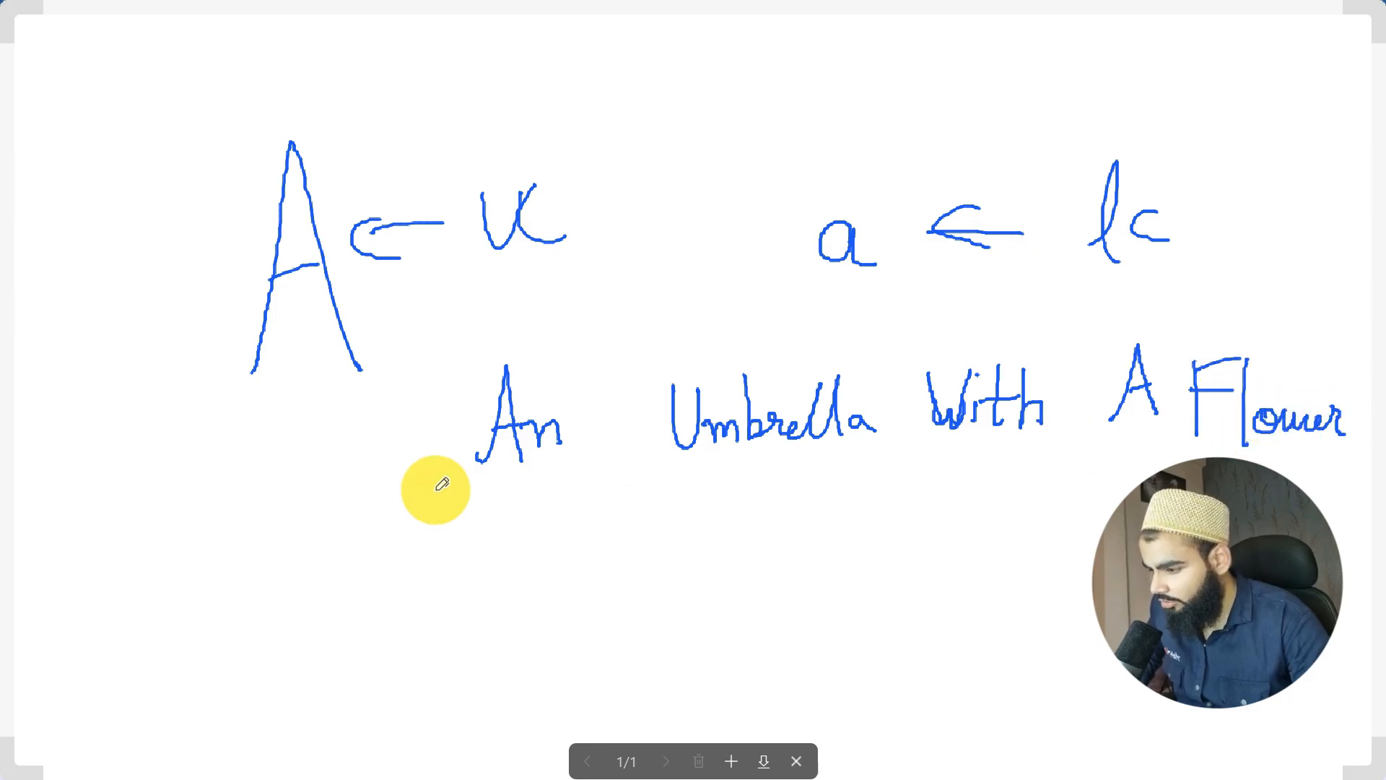
Underline each word of the handwritten phrase and draw a capital "T" beneath "An".
left_click_drag(438, 487, 555, 475)
mouse_move(699, 462)
left_mouse_down()
mouse_move(1155, 437)
mouse_move(1315, 462)
left_mouse_up()
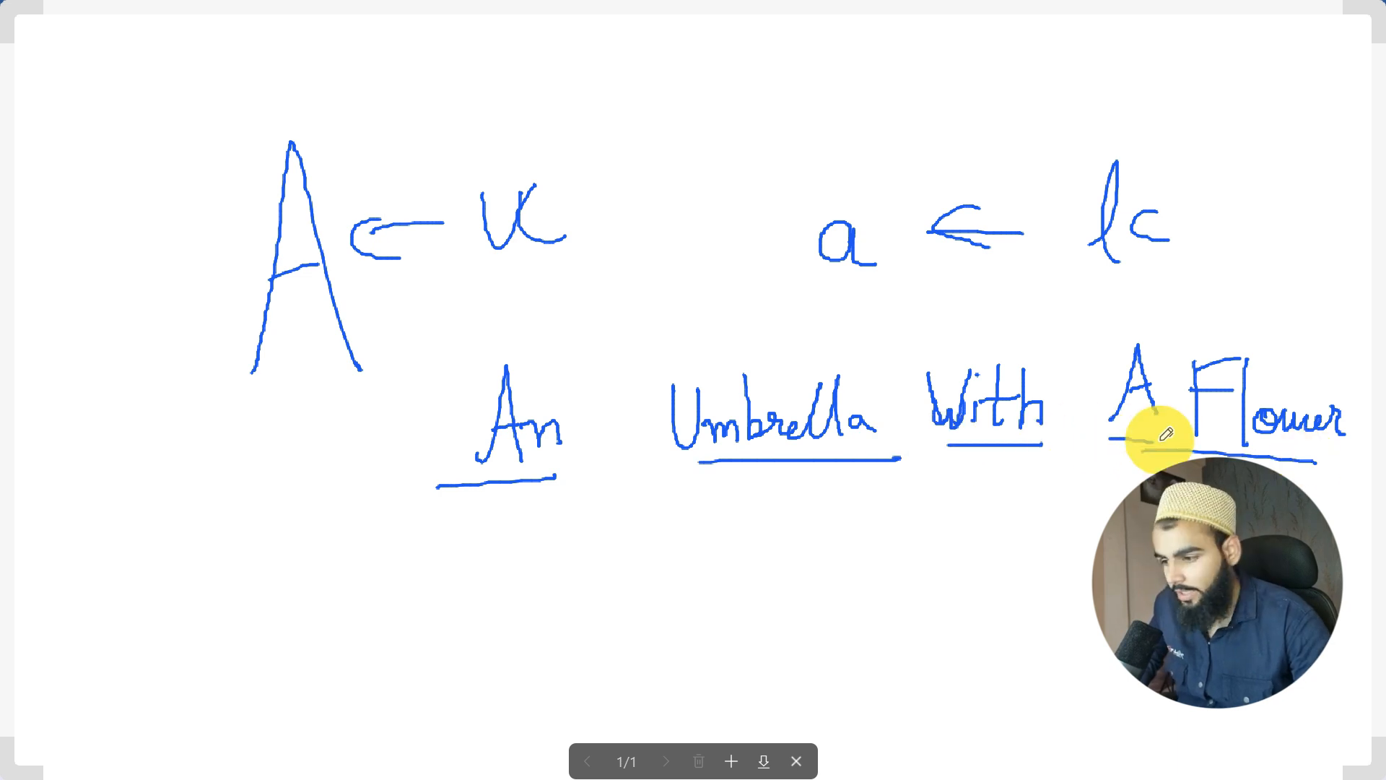
left_click_drag(435, 543, 513, 524)
left_click_drag(467, 518, 480, 613)
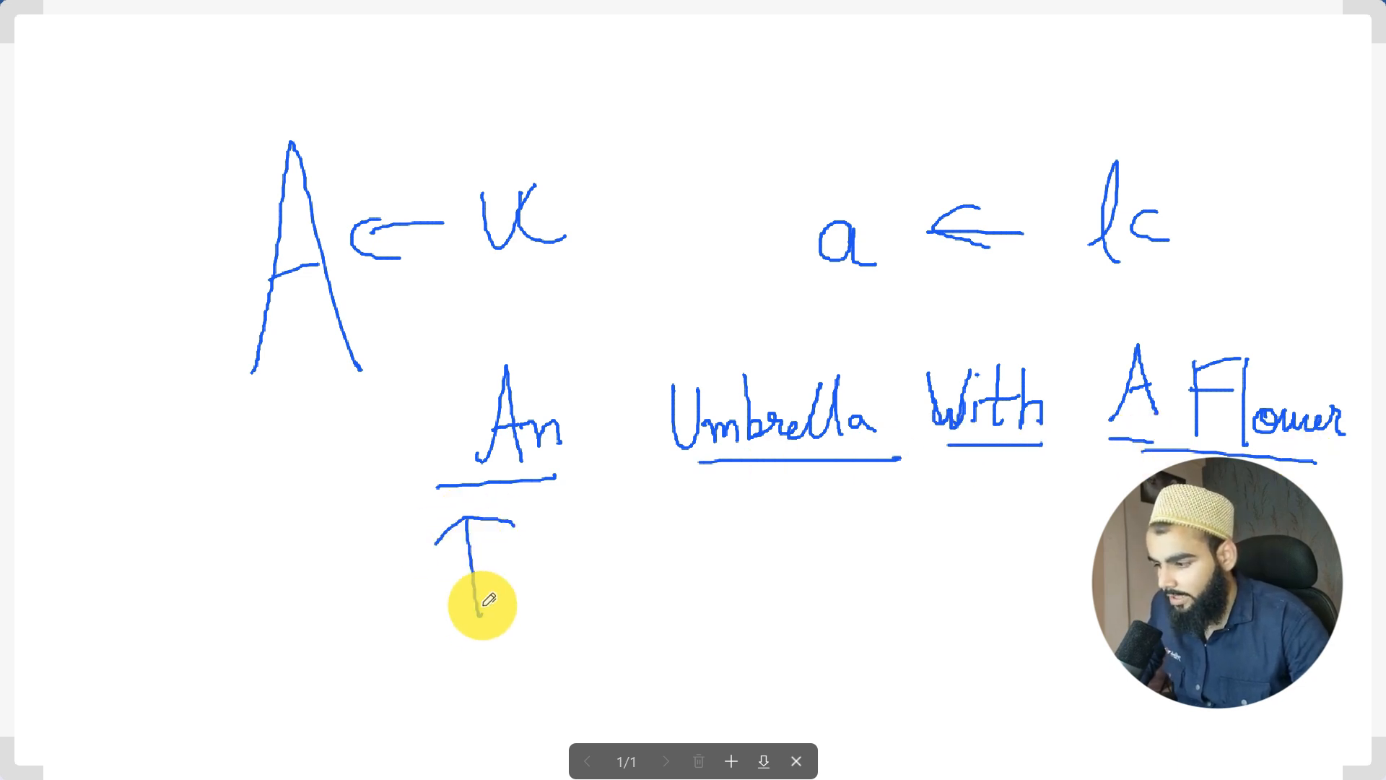
Circle the capital initial of each word in the handwritten phrase and return from the whiteboard to the document.
mouse_move(482, 346)
left_mouse_down()
mouse_move(550, 392)
mouse_move(505, 340)
left_mouse_up()
left_click_drag(663, 370, 694, 382)
mouse_move(931, 372)
left_mouse_down()
mouse_move(947, 366)
mouse_move(939, 353)
left_mouse_up()
mouse_move(1115, 354)
left_mouse_down()
mouse_move(1170, 393)
mouse_move(1176, 371)
mouse_move(1139, 349)
left_mouse_up()
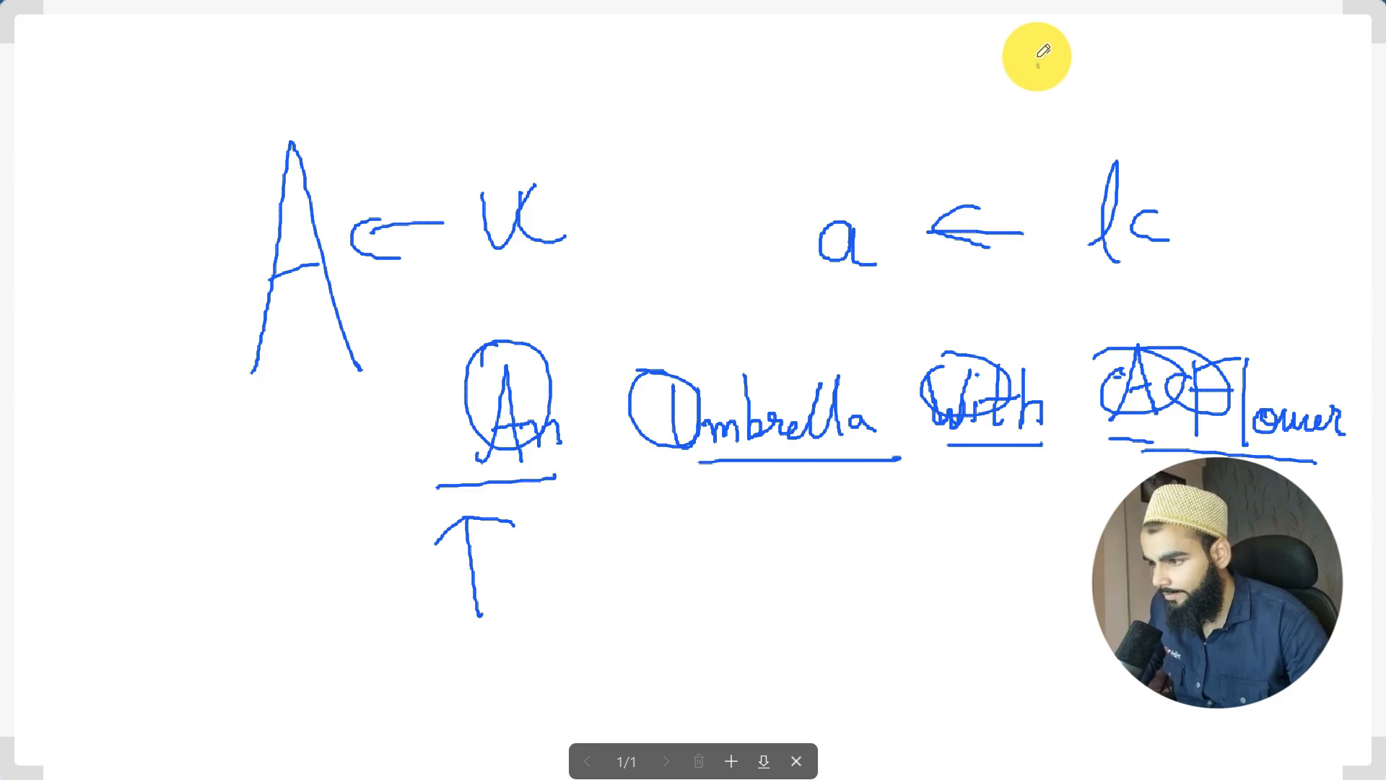
left_click(1139, 20)
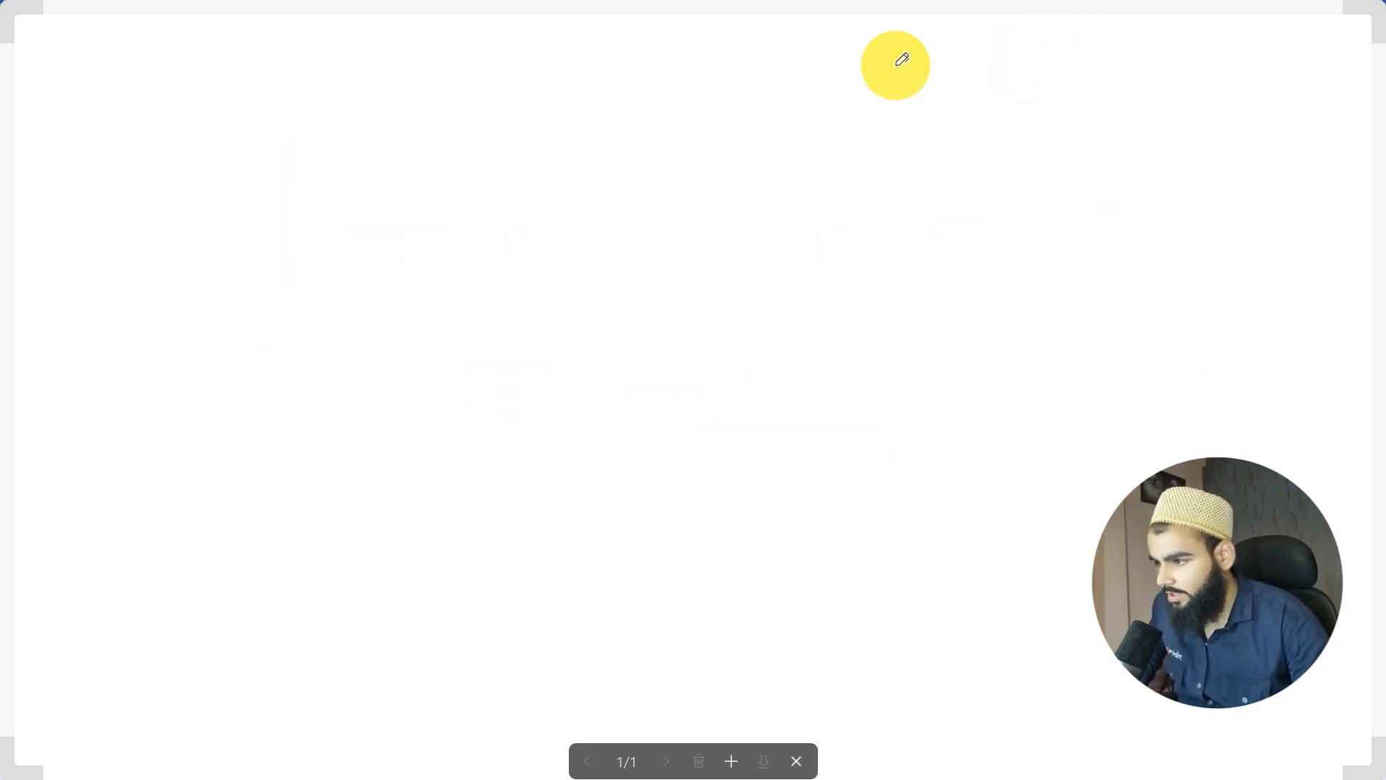
left_click(1022, 21)
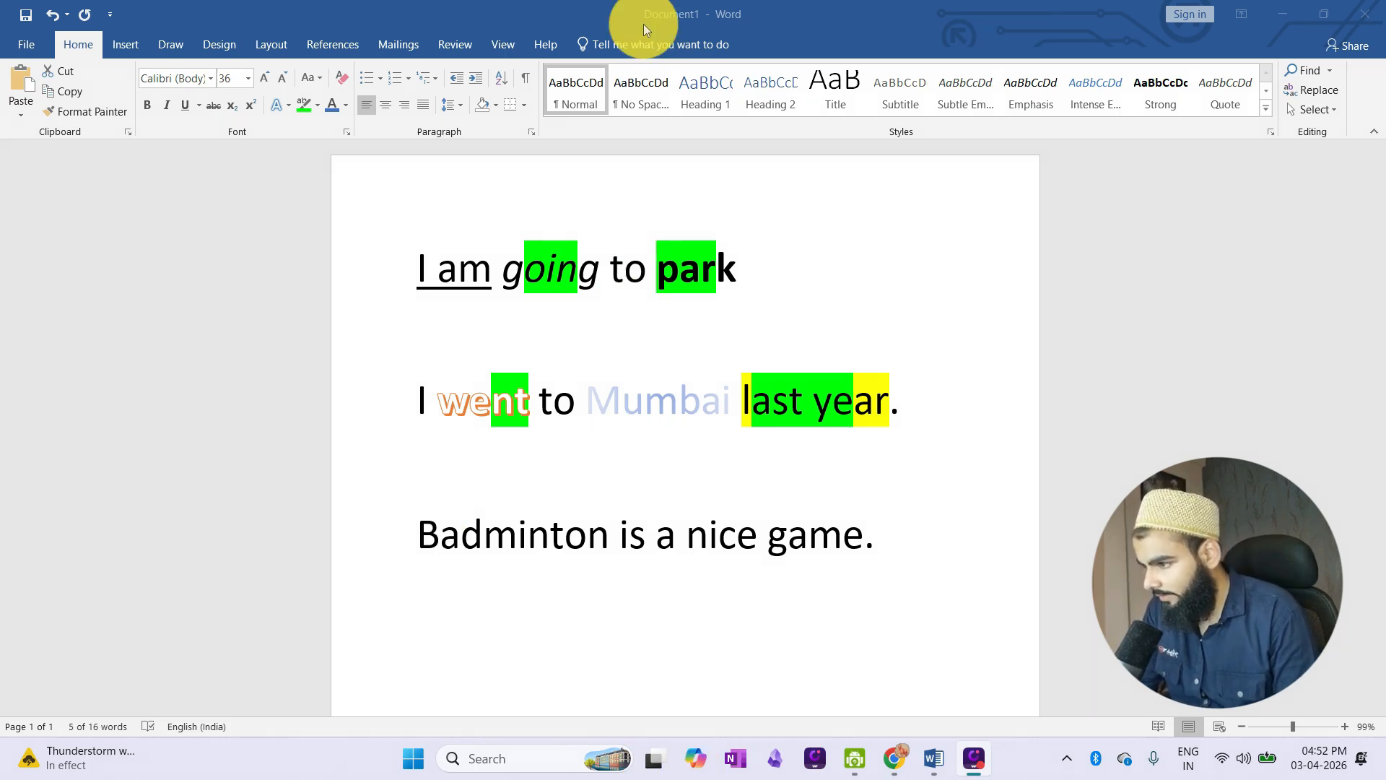
Select the sentence "Badminton is a nice game." and apply Sentence case to it.
left_click(406, 543)
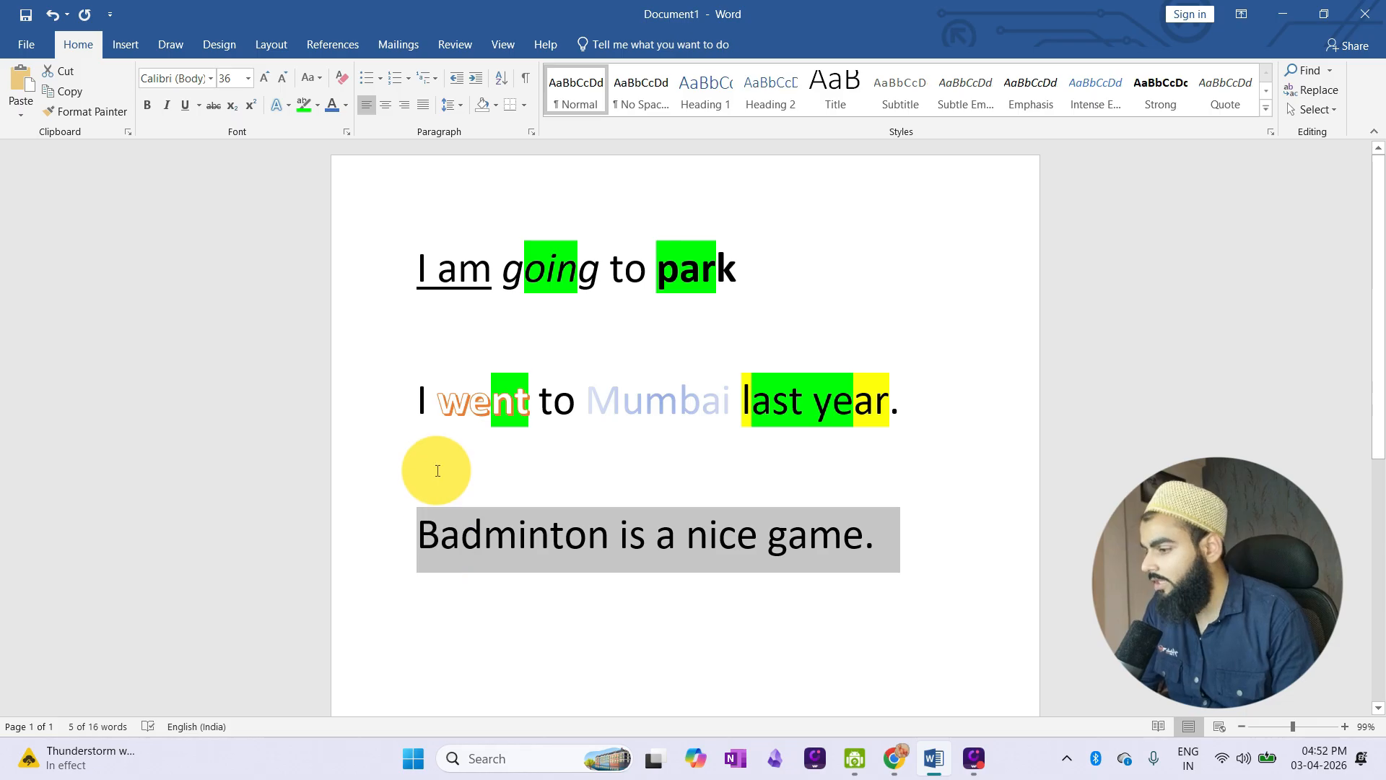
left_click(316, 79)
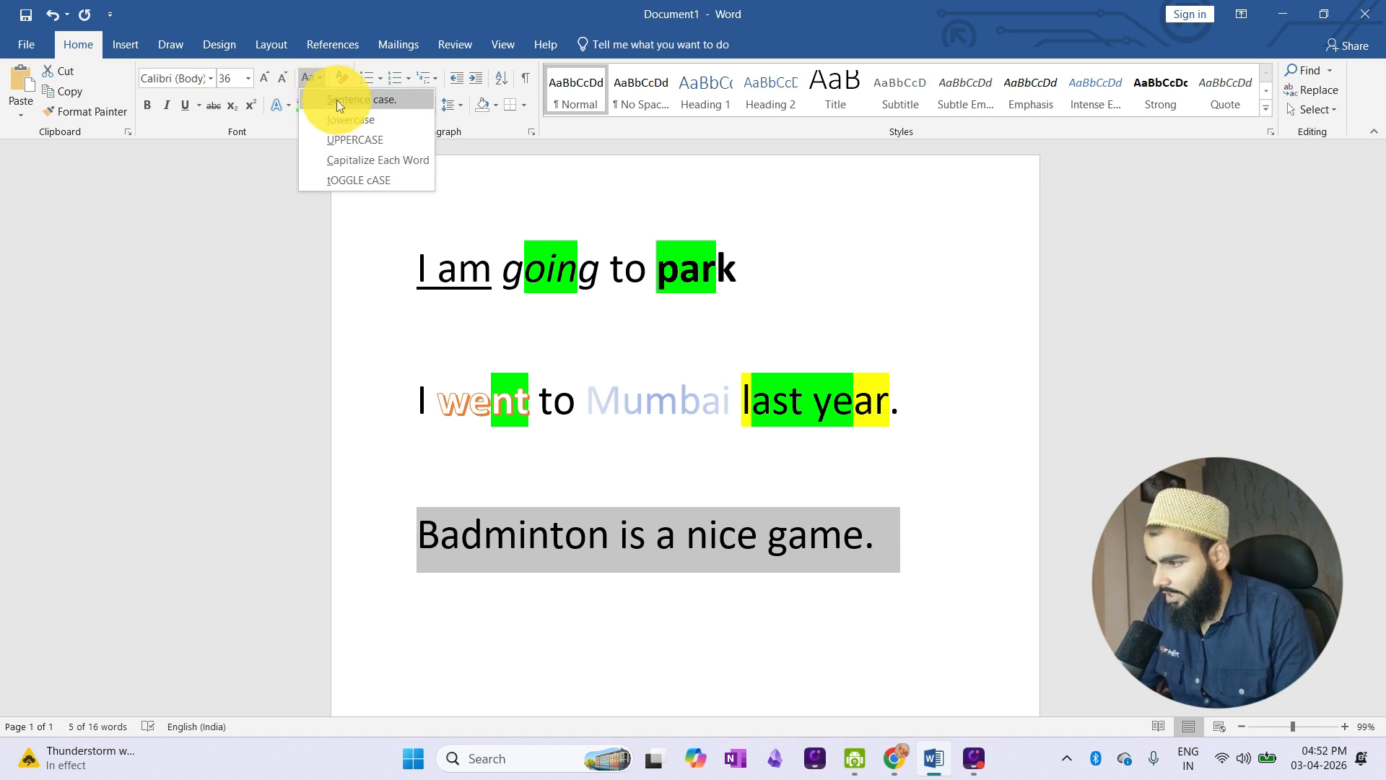
left_click(337, 100)
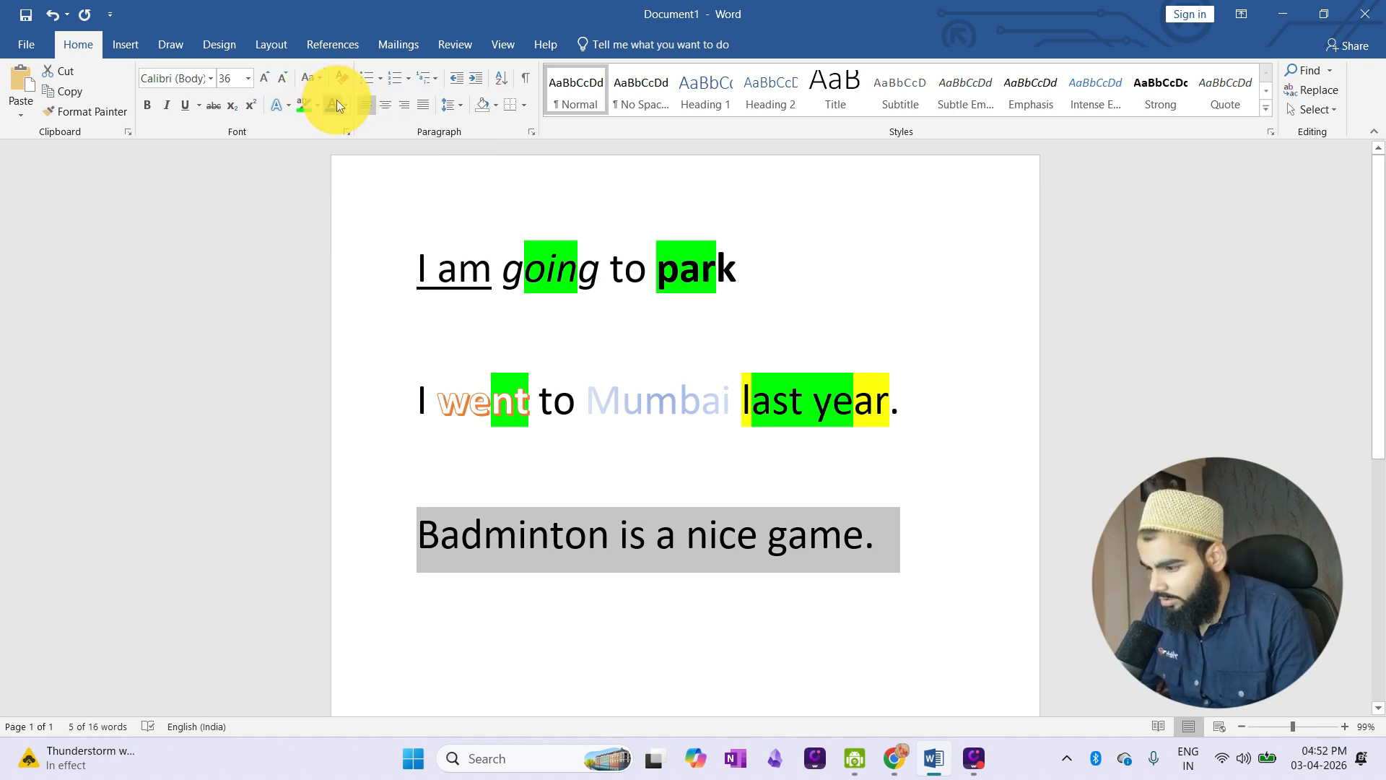
left_click(418, 541)
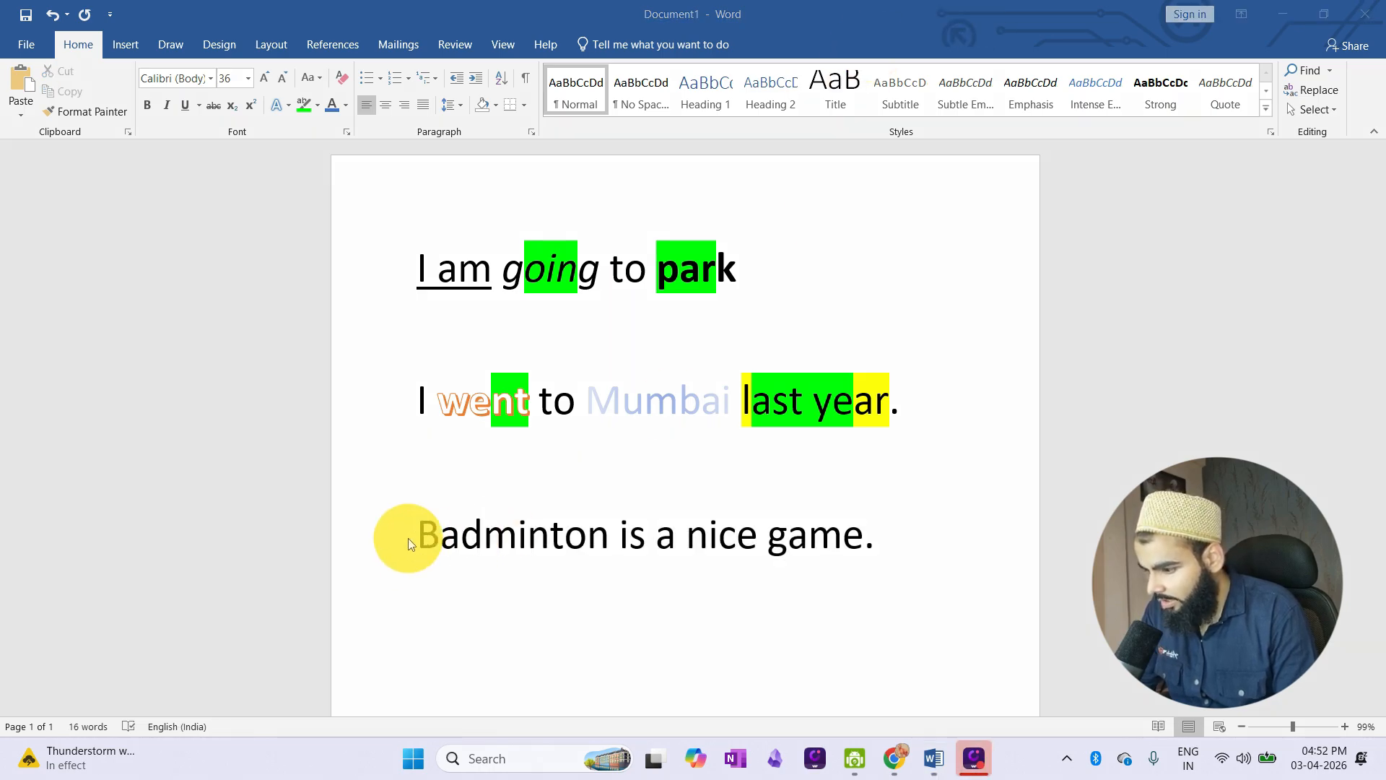
key("ctrl")
key("ctrl")
key("ctrl")
key("ctrl")
key("ctrl")
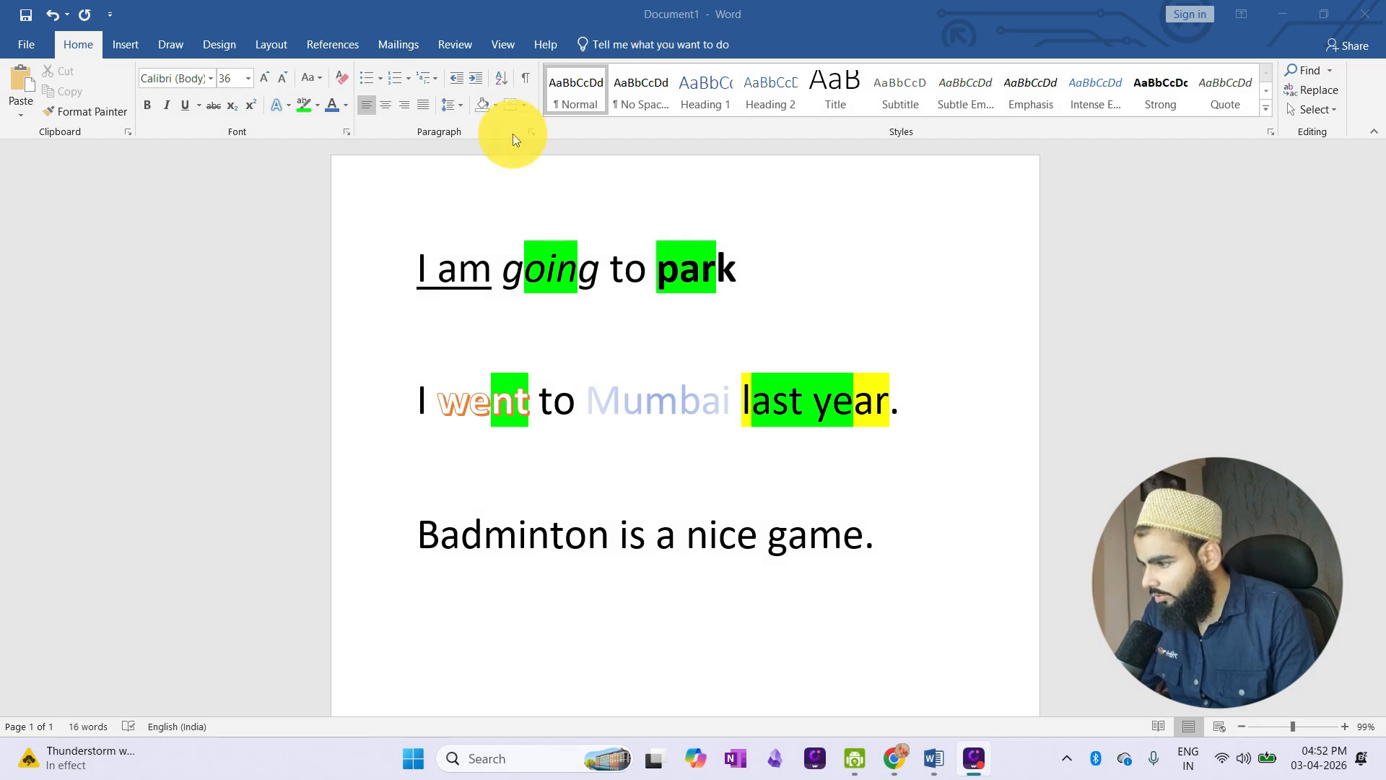
Select the Badminton sentence and change its case to lowercase and after that to UPPERCASE.
left_click(421, 544)
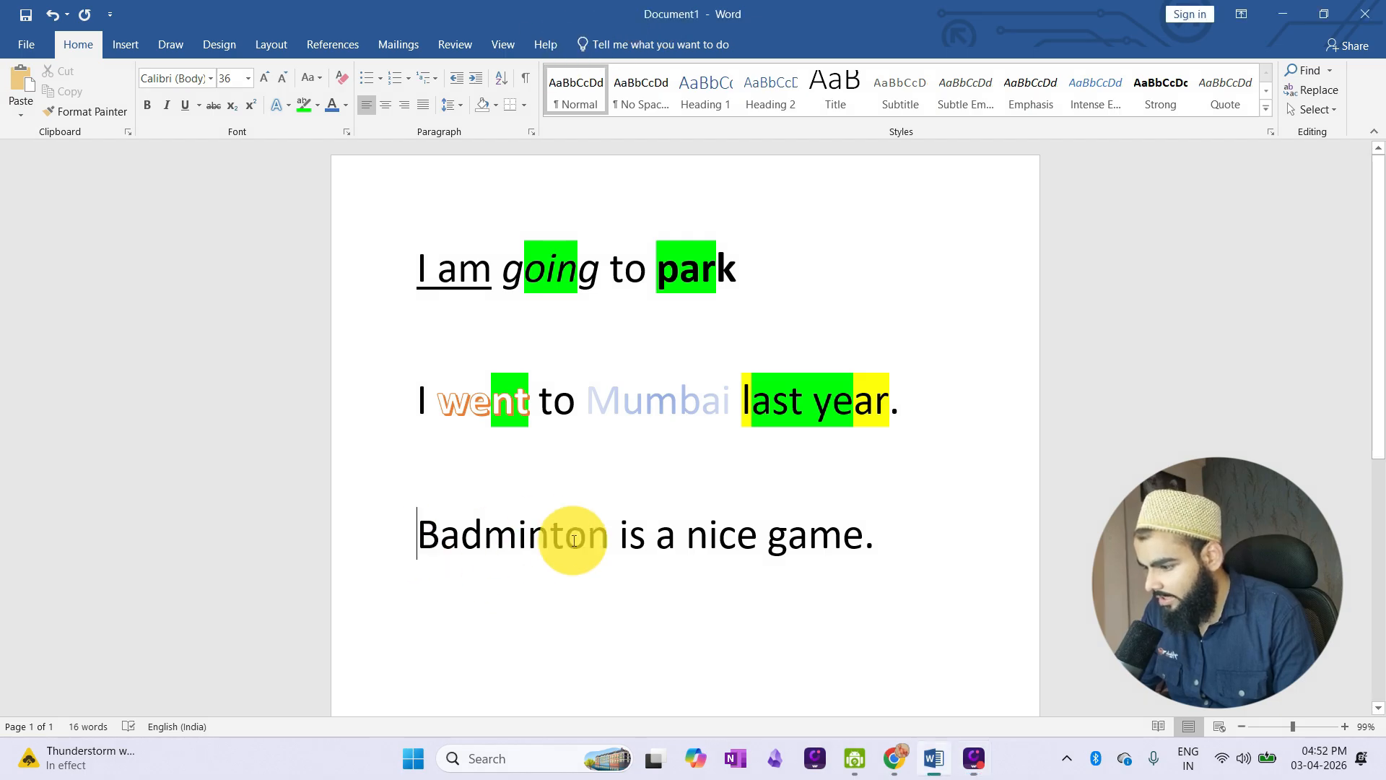
triple_click(864, 542)
double_click(865, 543)
triple_click(864, 543)
double_click(865, 542)
triple_click(864, 543)
double_click(865, 543)
triple_click(865, 543)
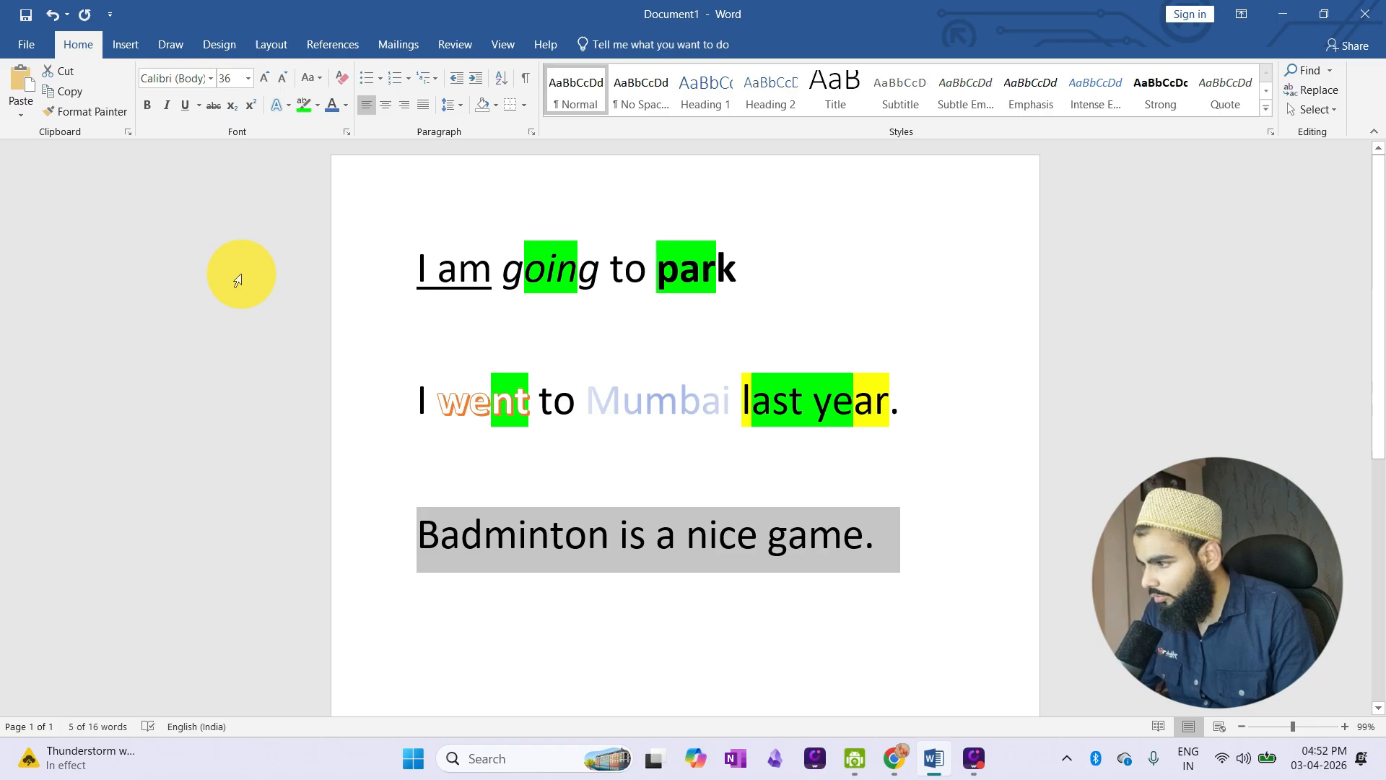
left_click(319, 80)
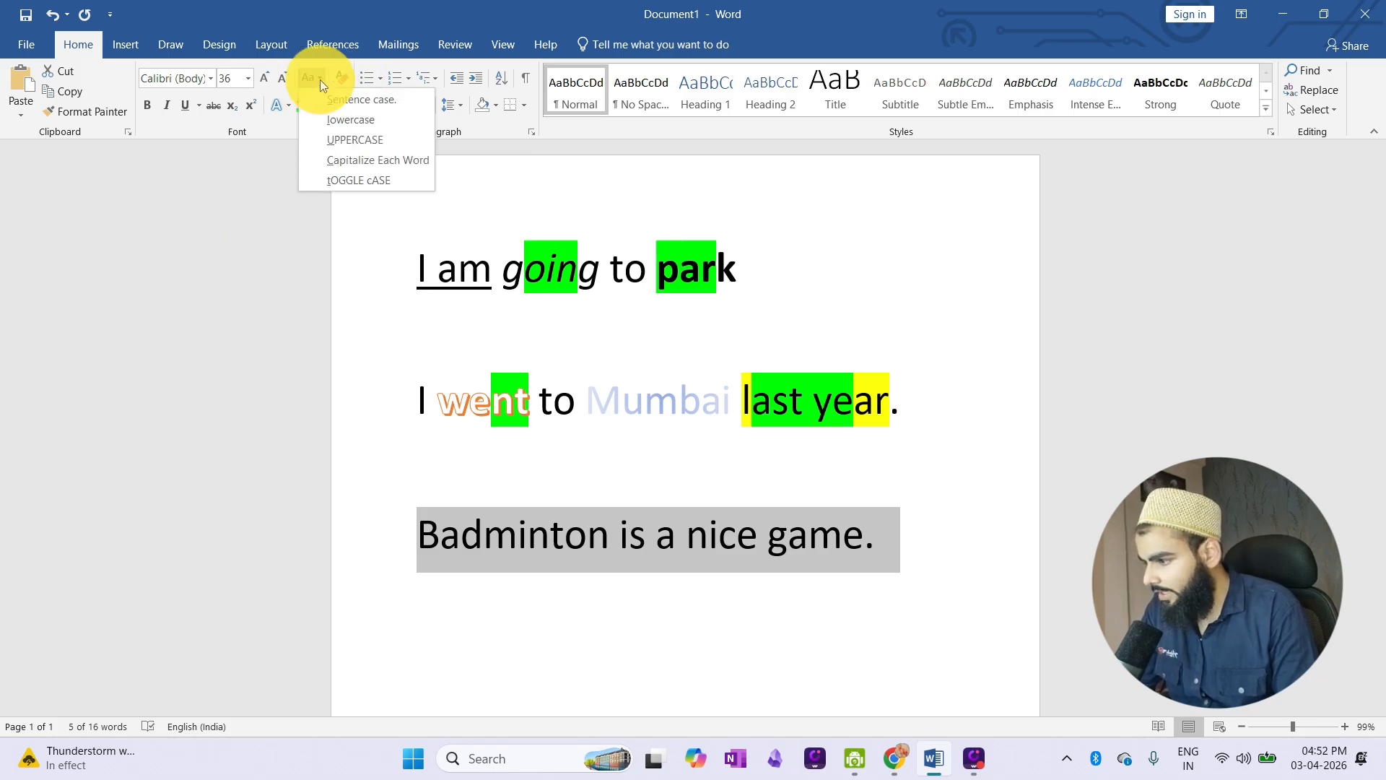
left_click(327, 122)
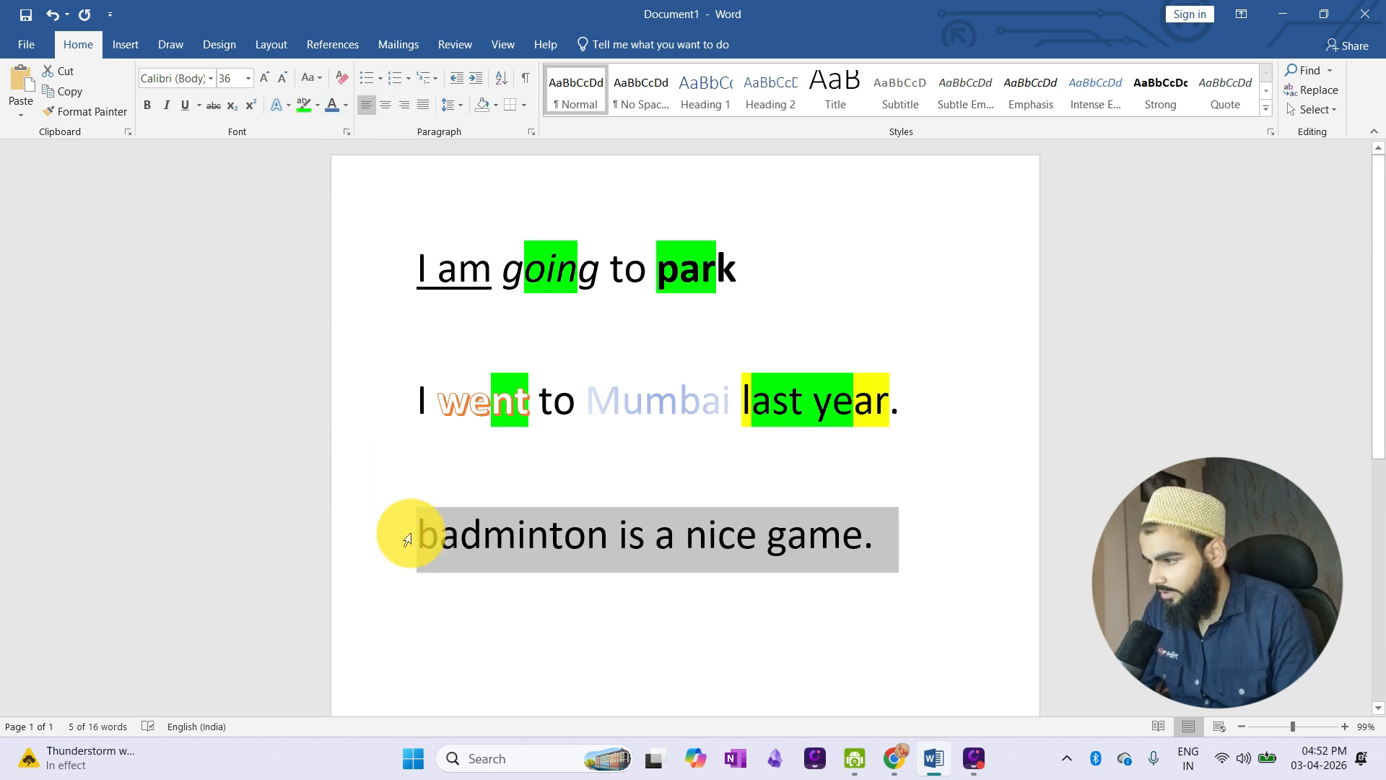
left_click(318, 79)
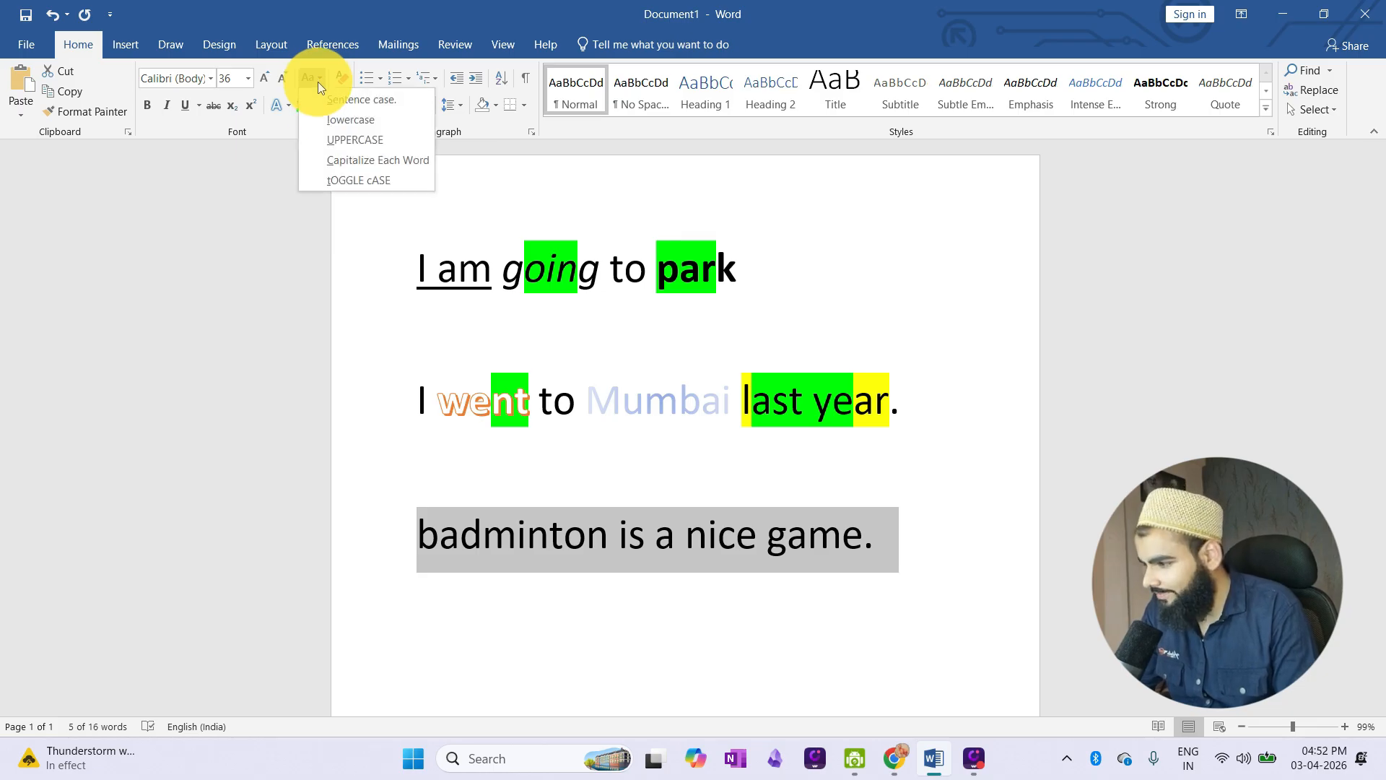
left_click(346, 137)
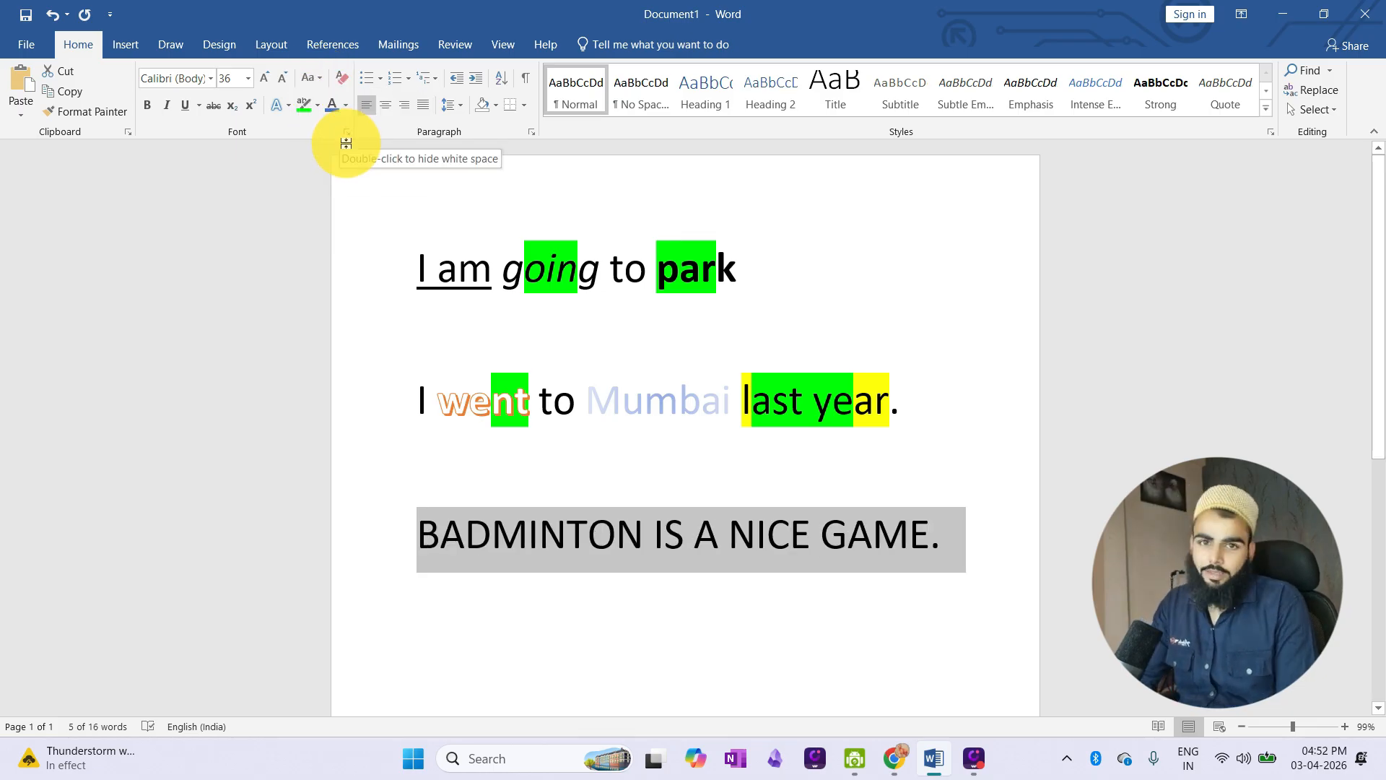
Change the case of the selected Badminton sentence to Capitalize Each Word.
left_click(316, 80)
left_click(318, 79)
left_click(317, 79)
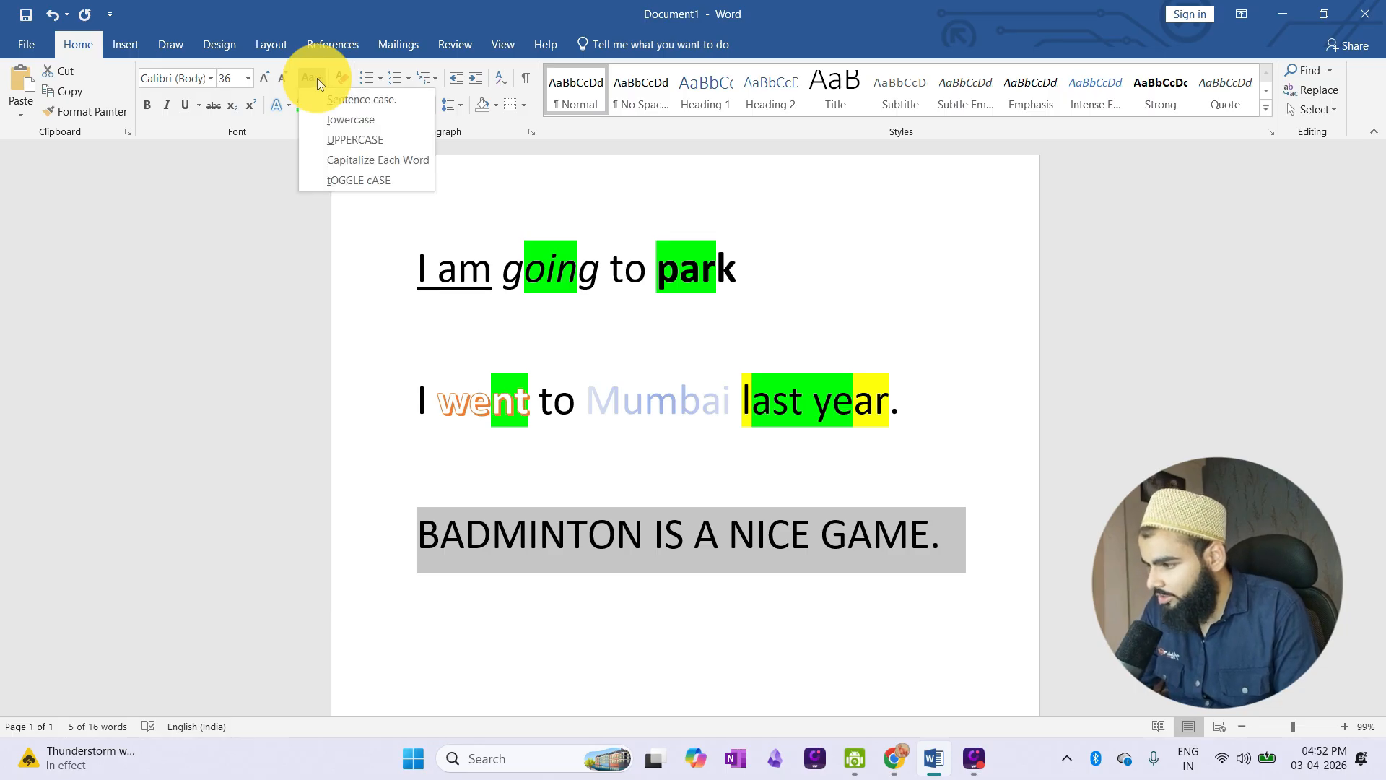
left_click(345, 160)
Switch to drawing over the document and mark the capitals B, I, A, N and G of the Badminton sentence from below.
left_click(1011, 21)
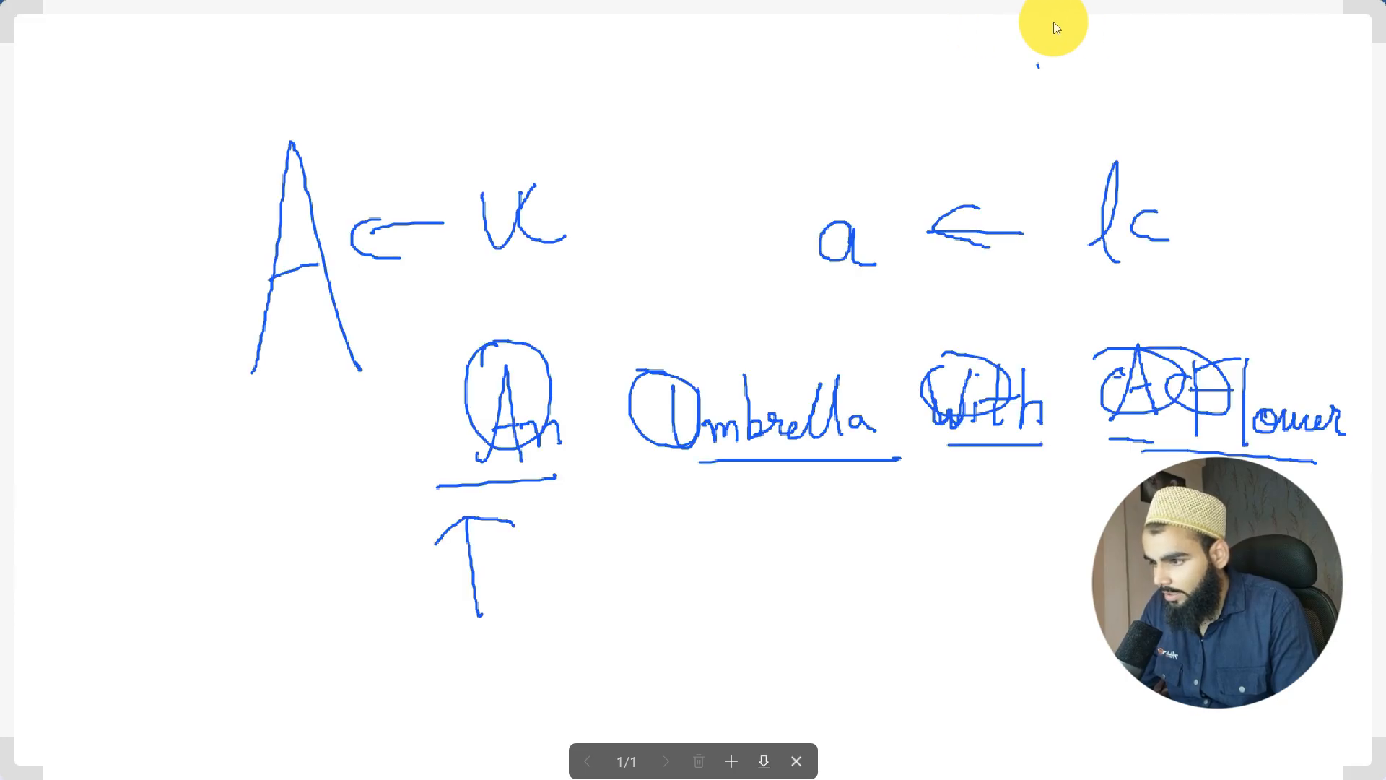
left_click(1037, 65)
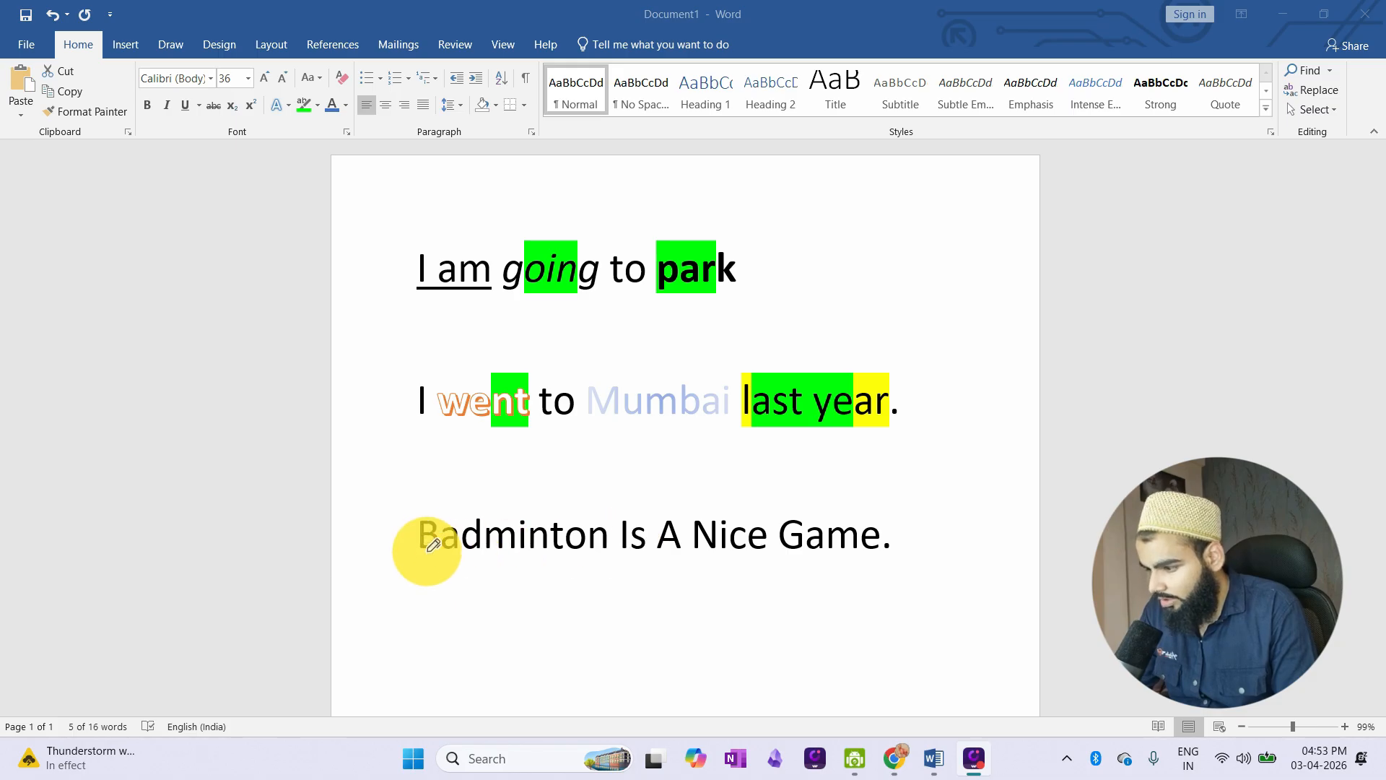
left_click_drag(422, 557, 434, 556)
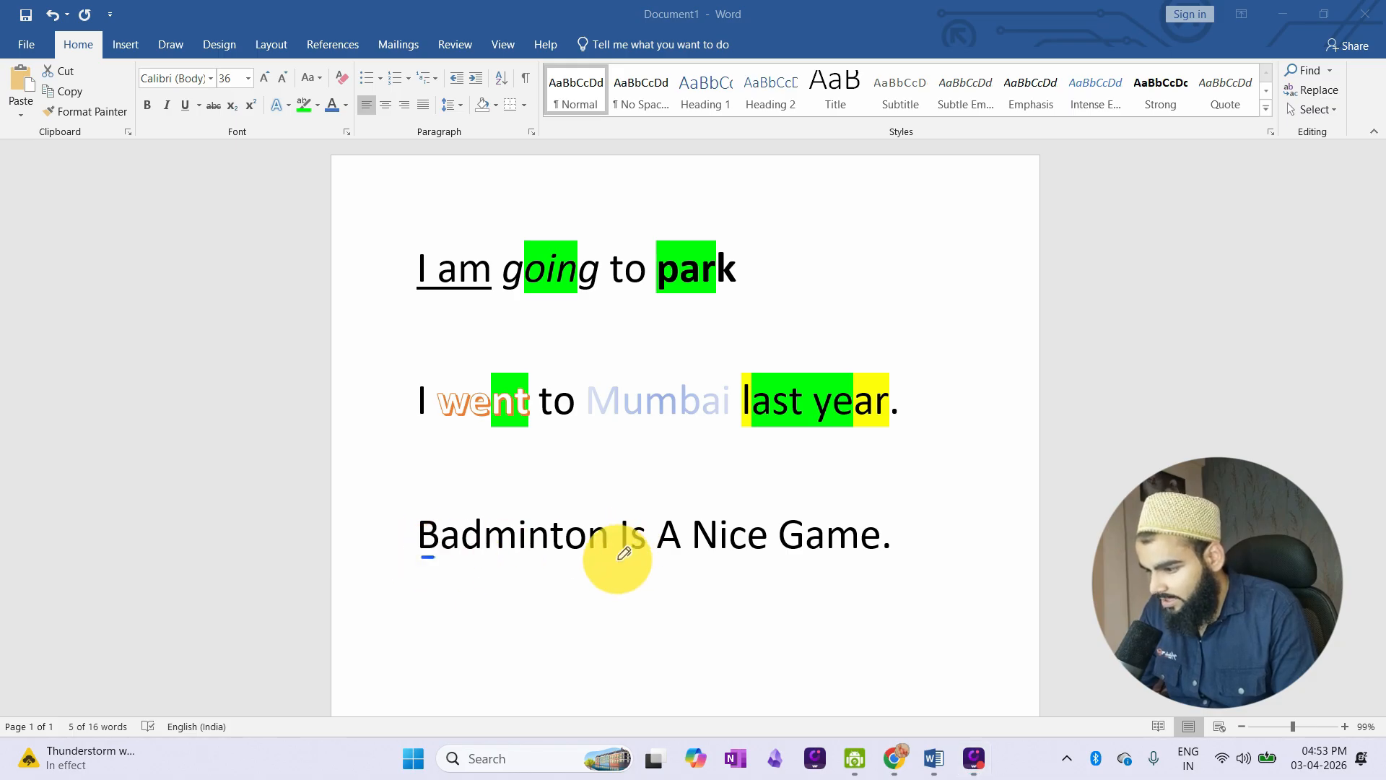
left_click_drag(619, 558, 634, 556)
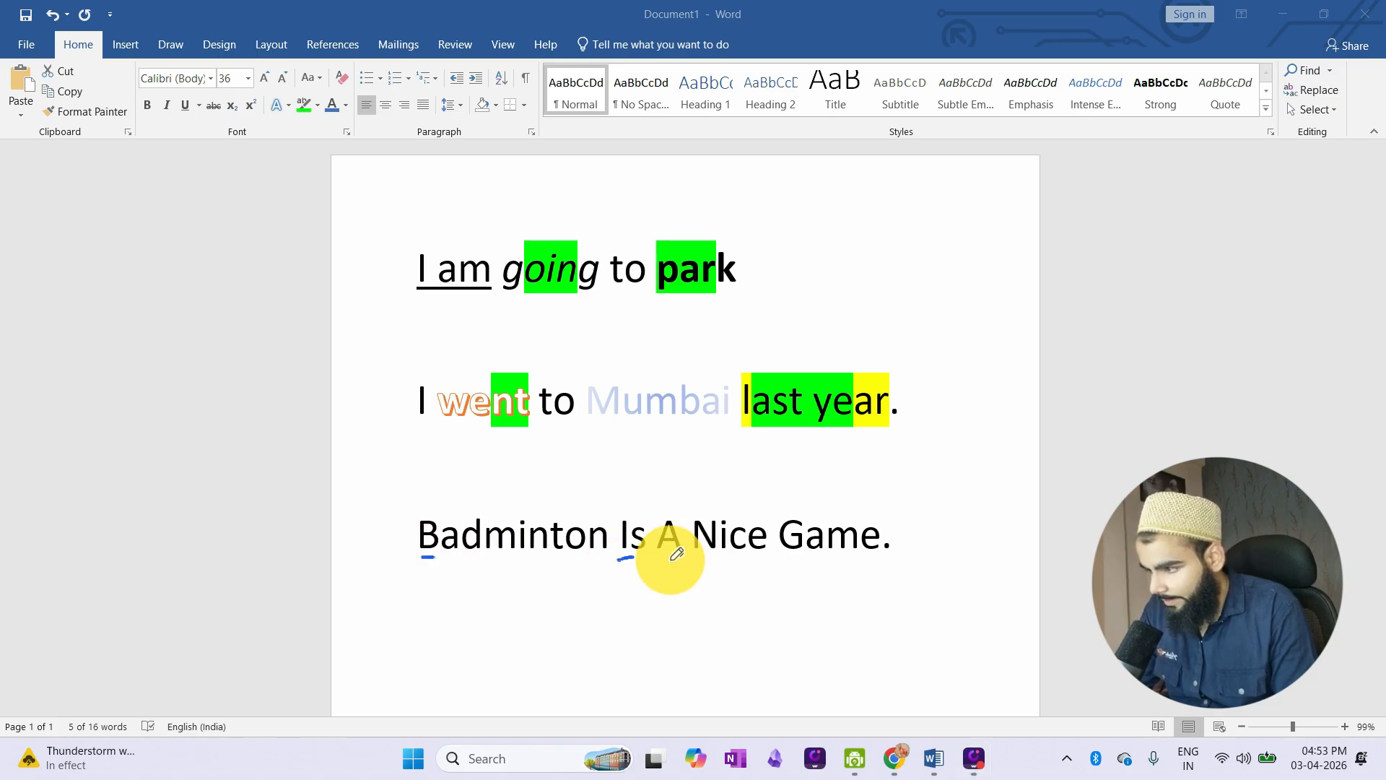
left_click(670, 560)
left_click_drag(704, 561, 813, 566)
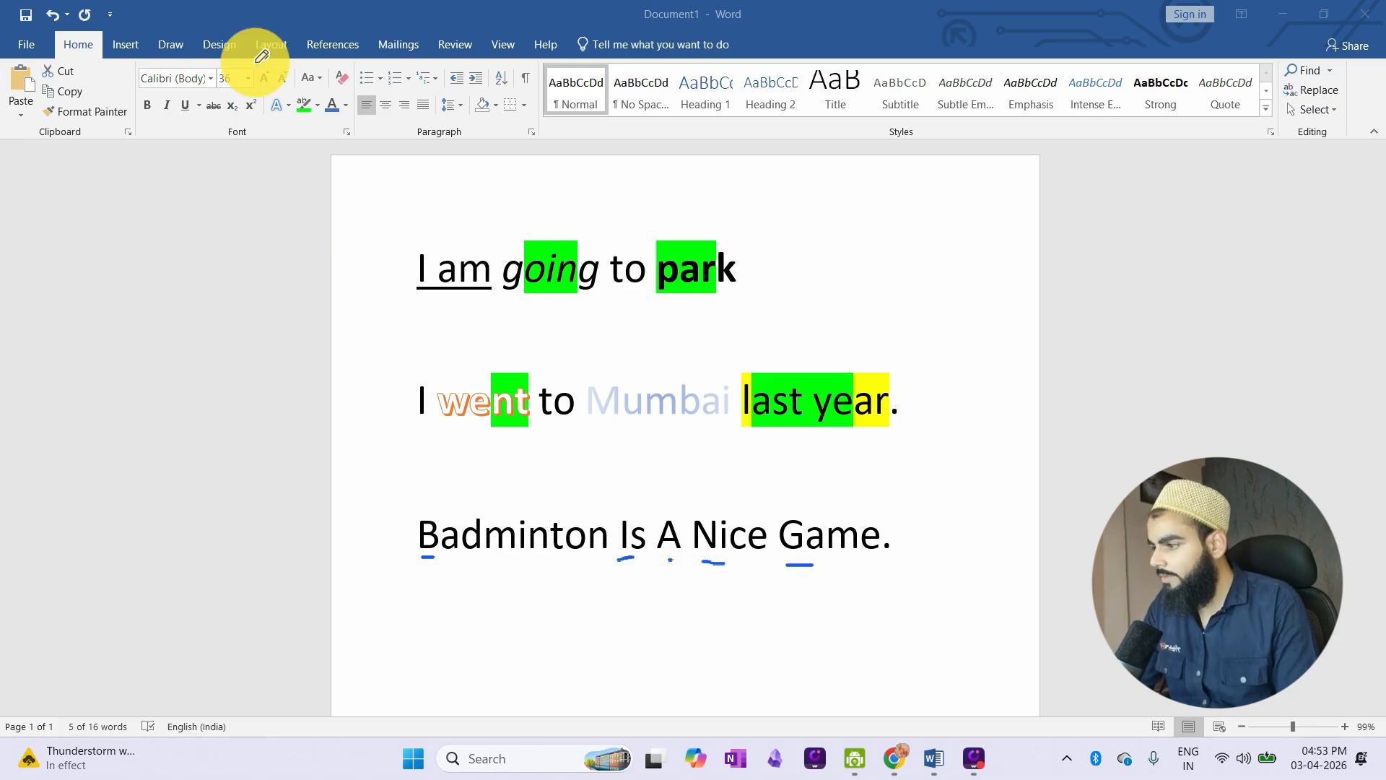
Stop drawing on the screen and select the whole Badminton sentence.
left_click(654, 16)
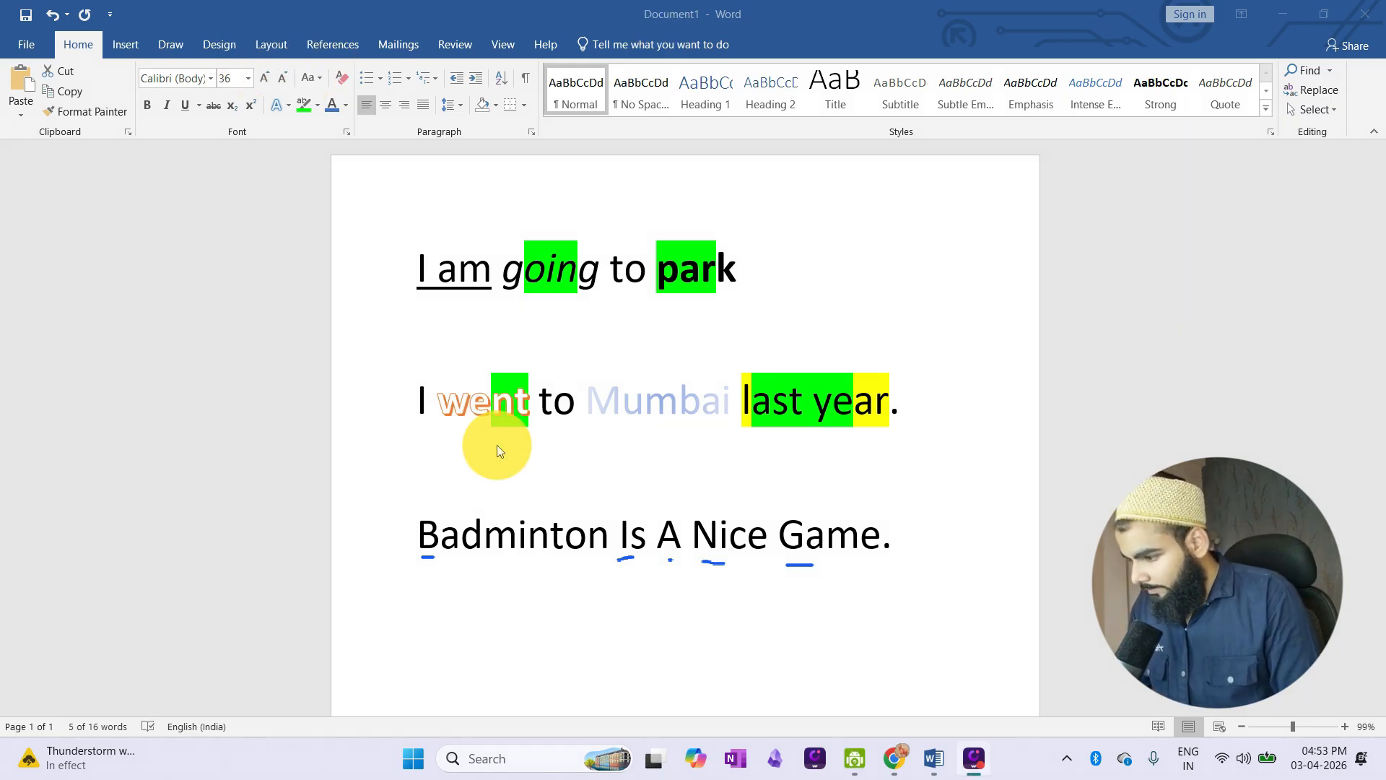
left_click(414, 550)
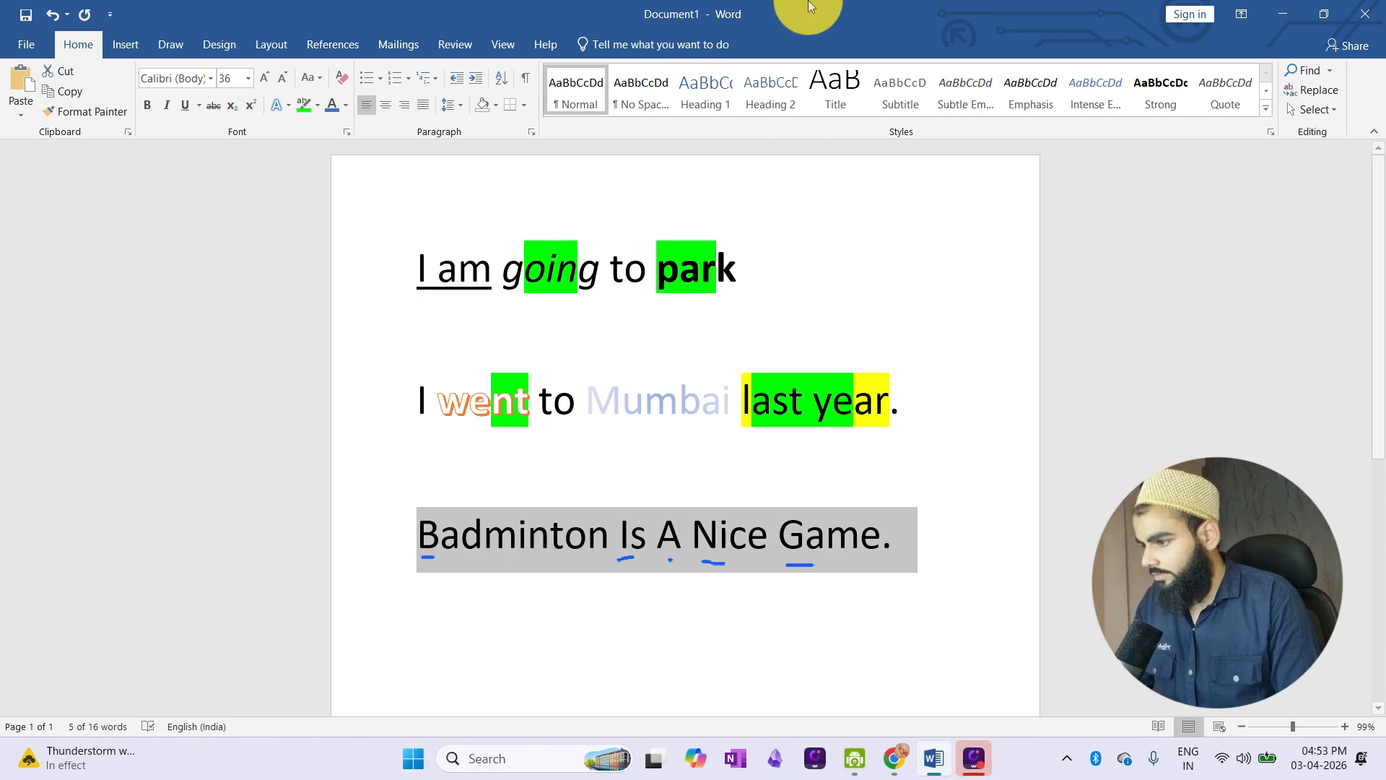
Erase the blue pen marks drawn beneath the words of the Badminton sentence.
left_click(936, 26)
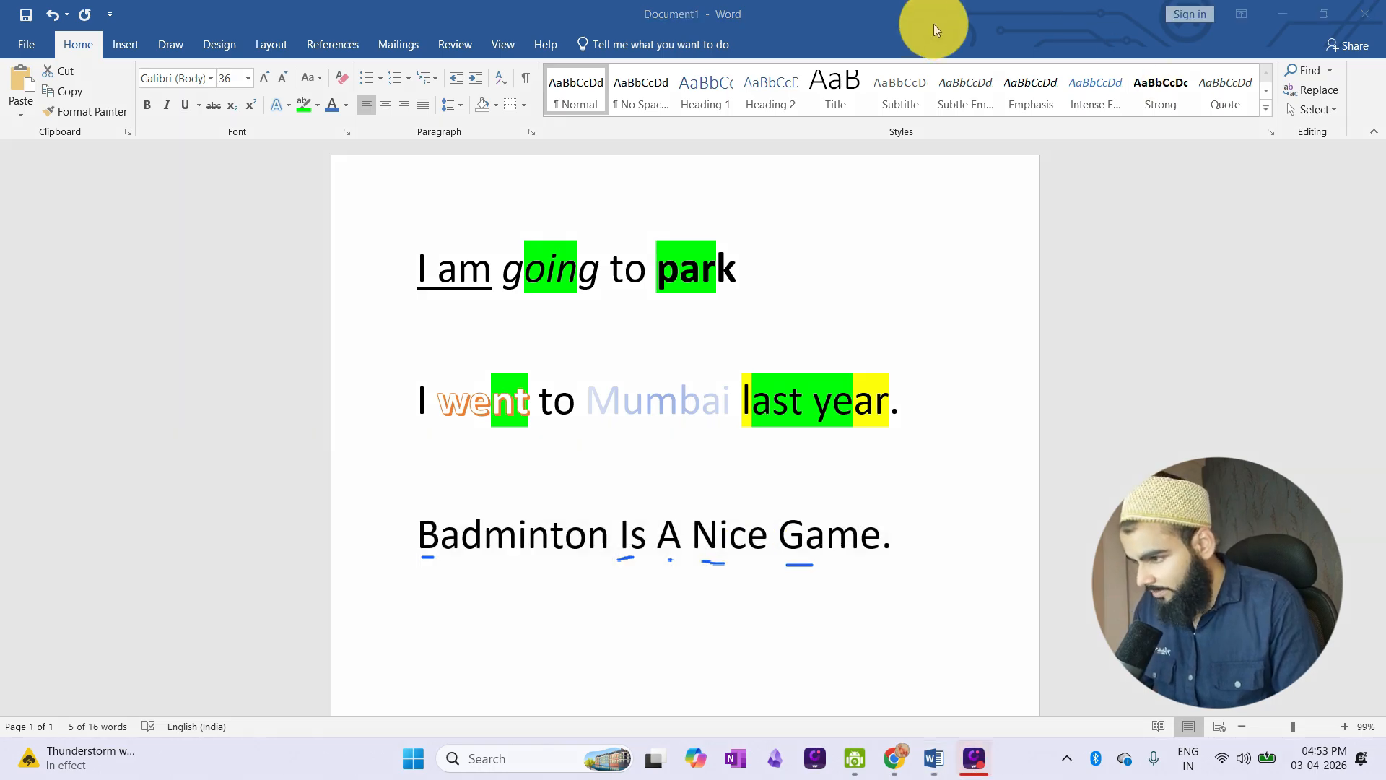
left_click_drag(854, 585, 627, 562)
left_click_drag(483, 544, 425, 558)
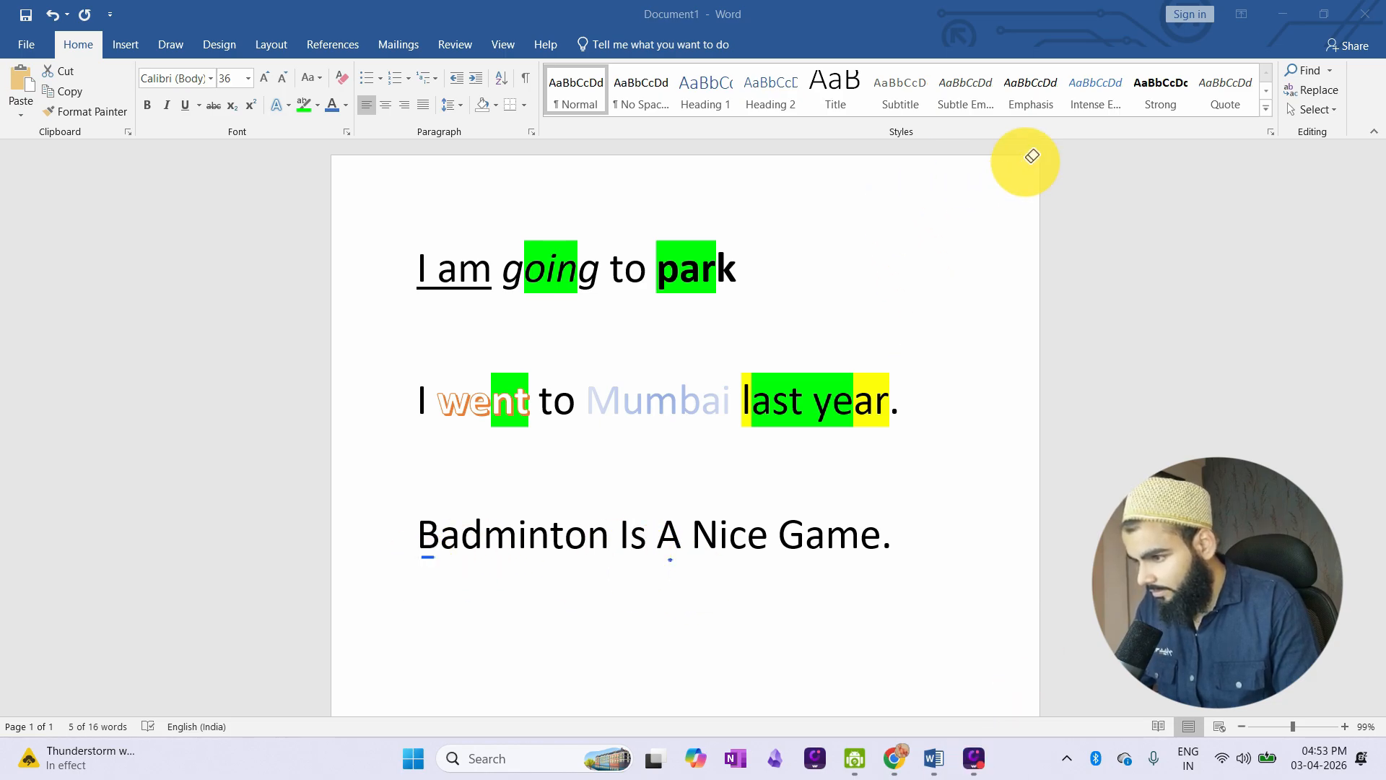
left_click(669, 30)
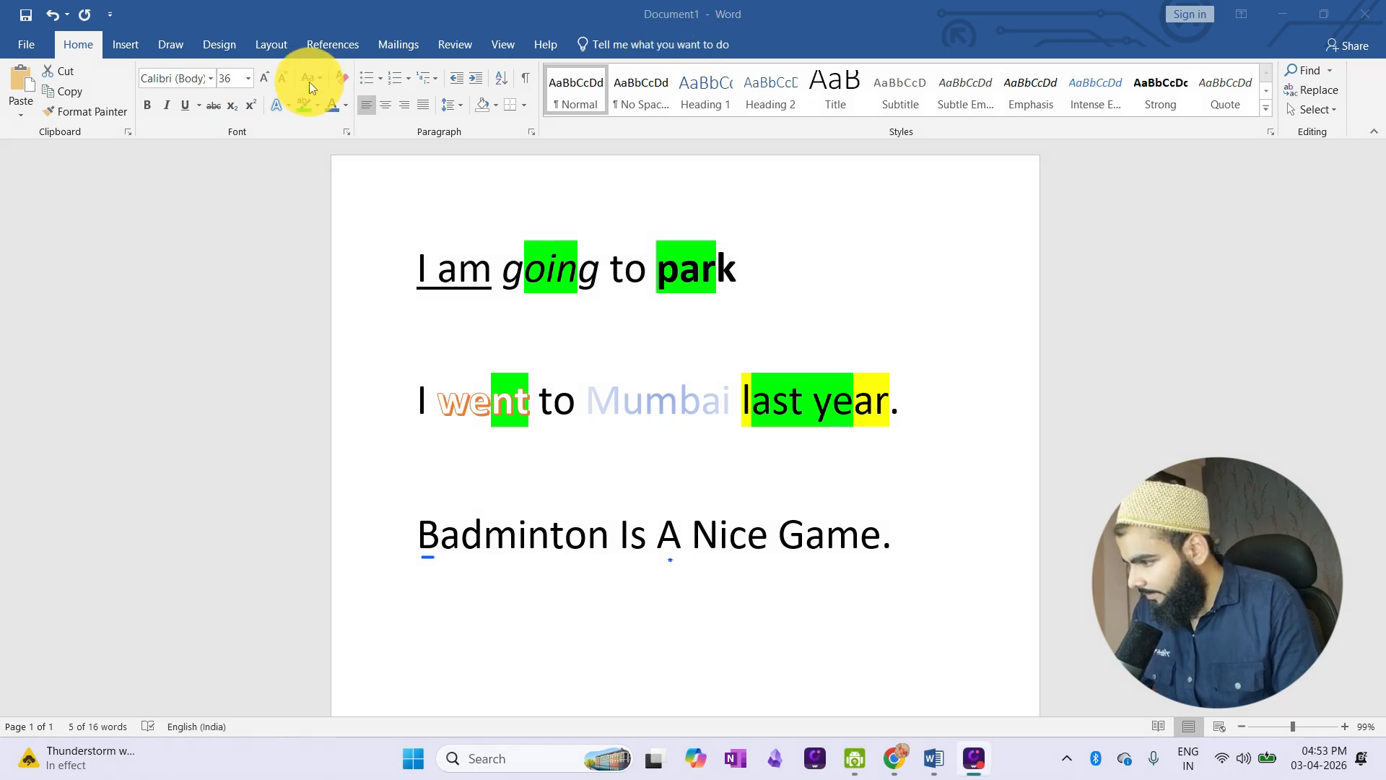
Change the case of the sentence "Badminton Is A Nice Game." to tOGGLE cASE.
left_click(411, 532)
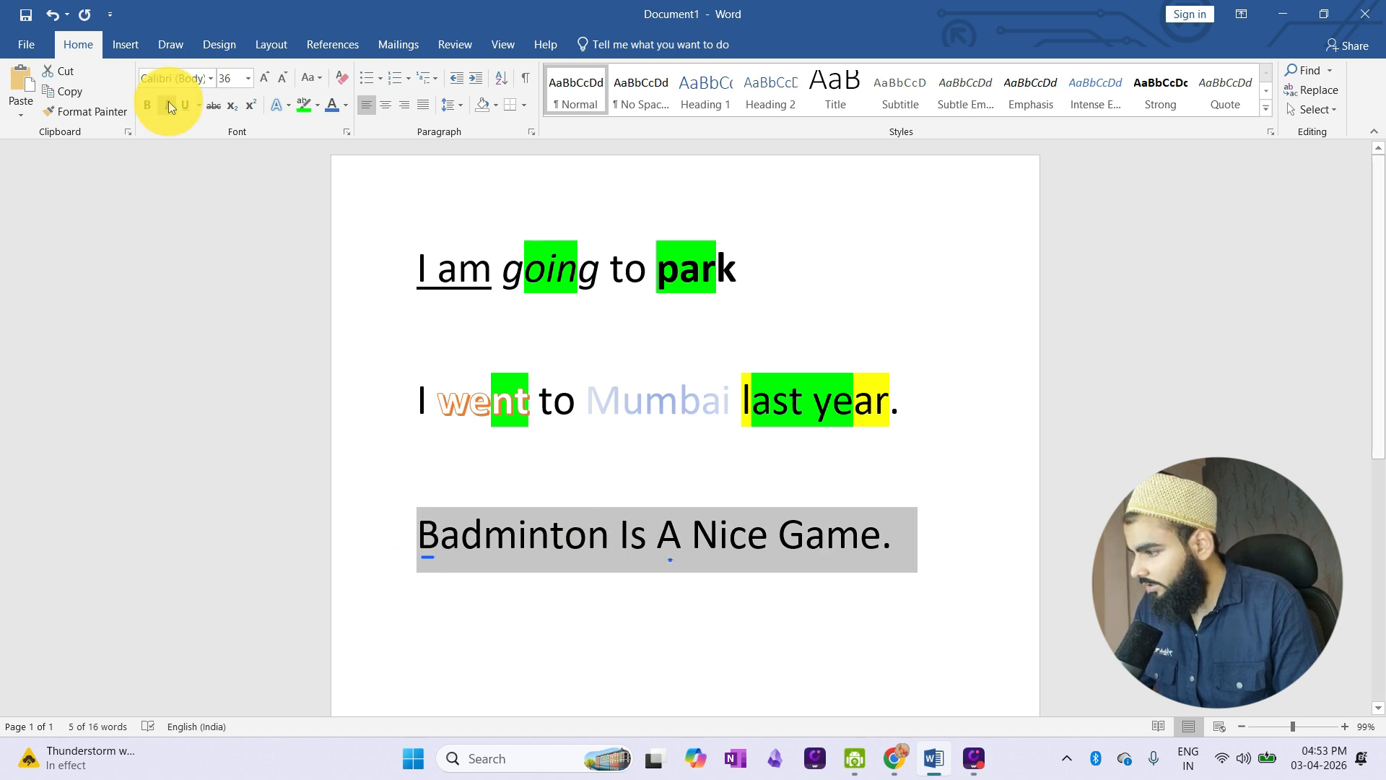
left_click(318, 78)
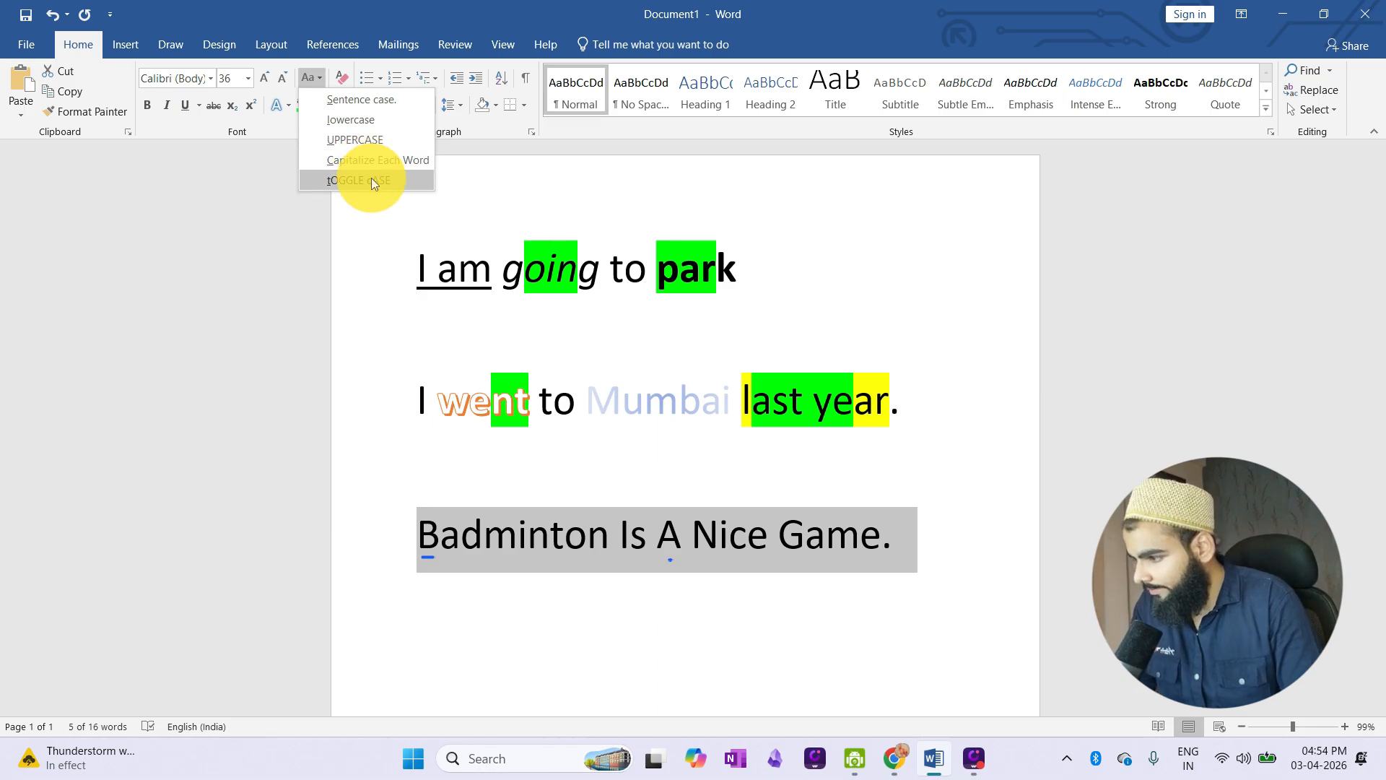
left_click(371, 179)
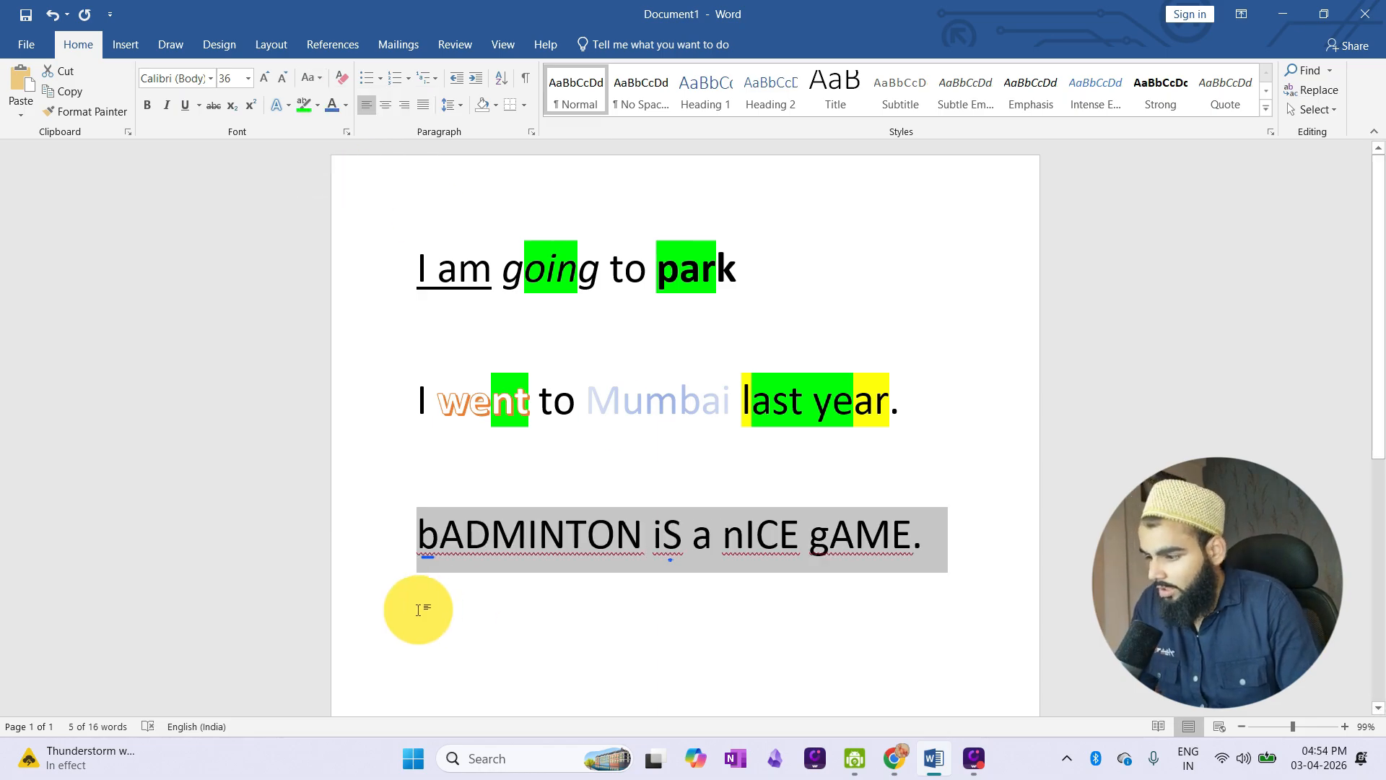
left_click(441, 602)
left_click_drag(438, 544, 1039, 563)
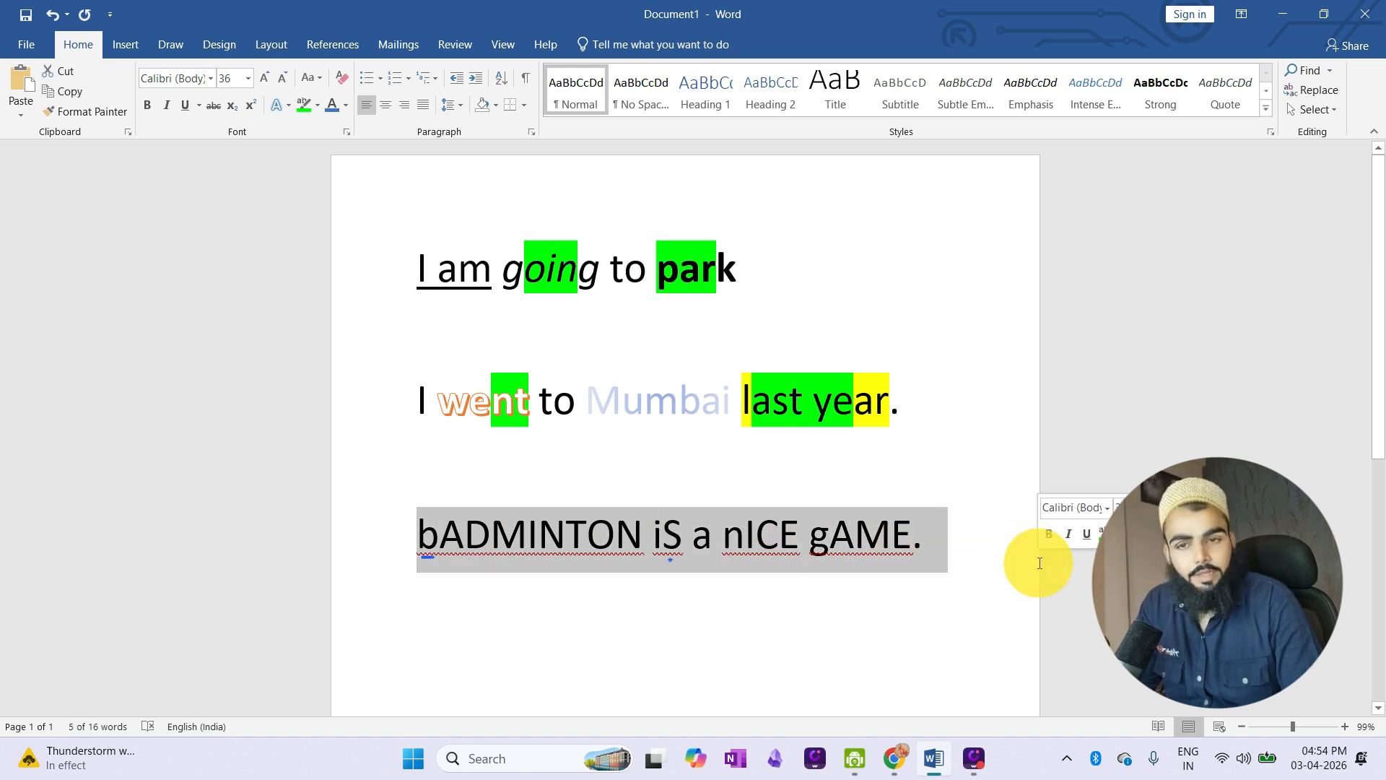
left_click(931, 542)
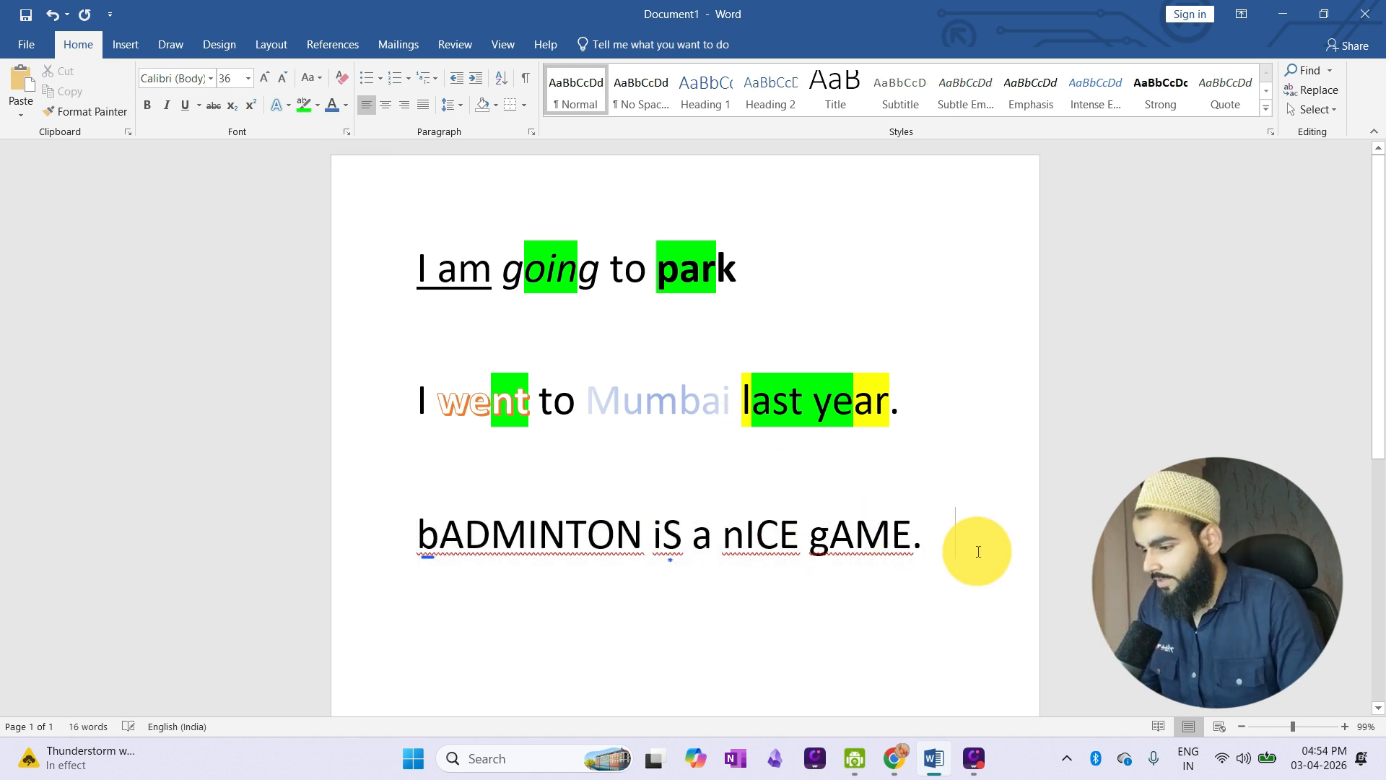
Add a line reading "Price 900 450" below the Badminton sentence.
left_click(958, 570)
key("Return")
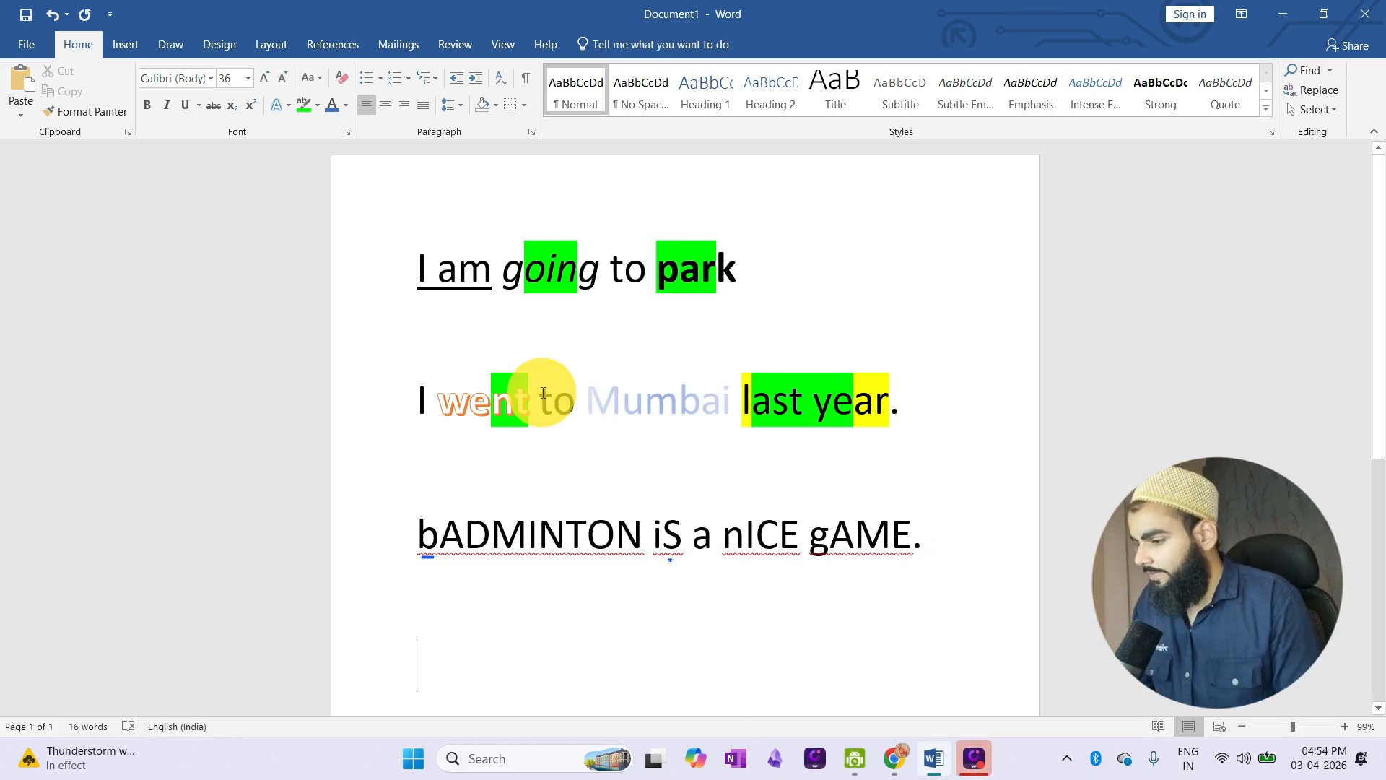
scroll(543, 392, "down", 2)
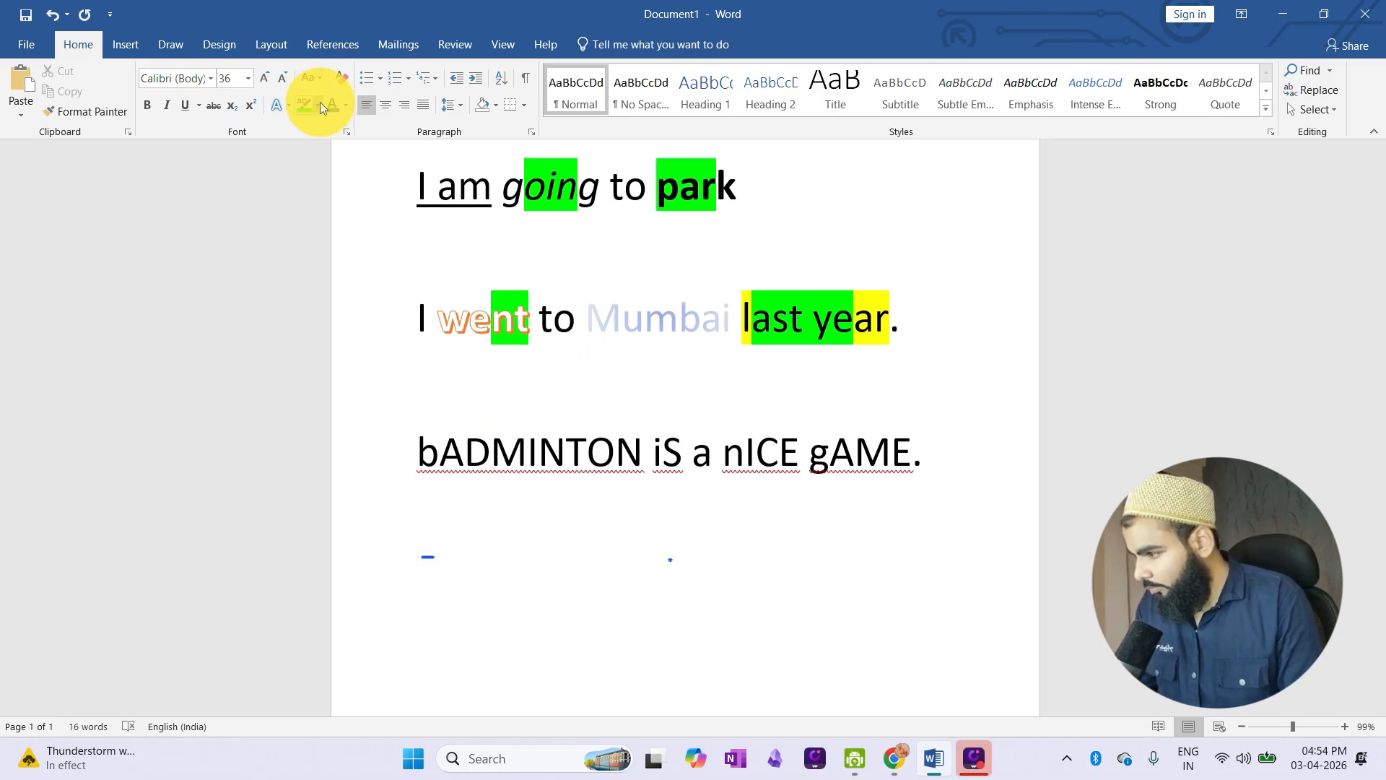
left_click(320, 77)
left_click(626, 395)
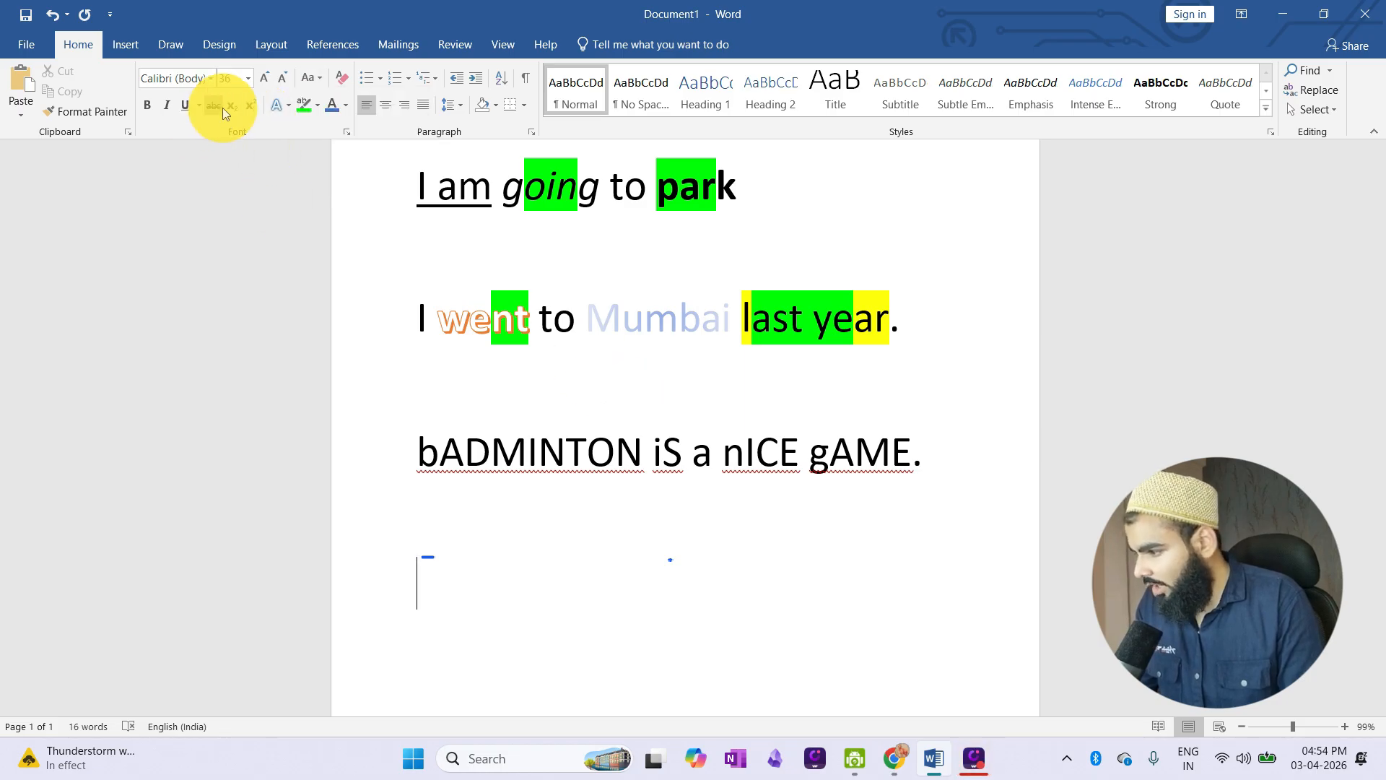
left_click(931, 451)
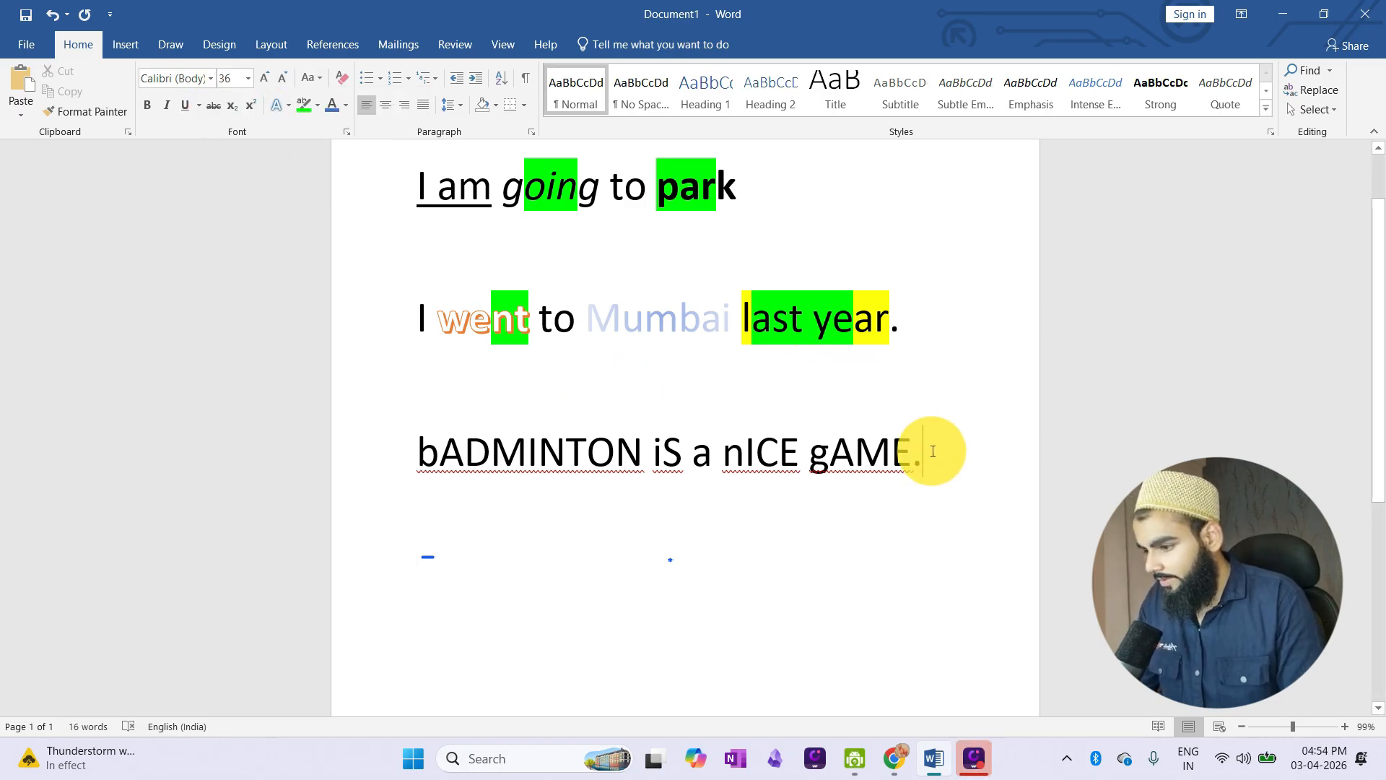
key("Return")
type("price ")
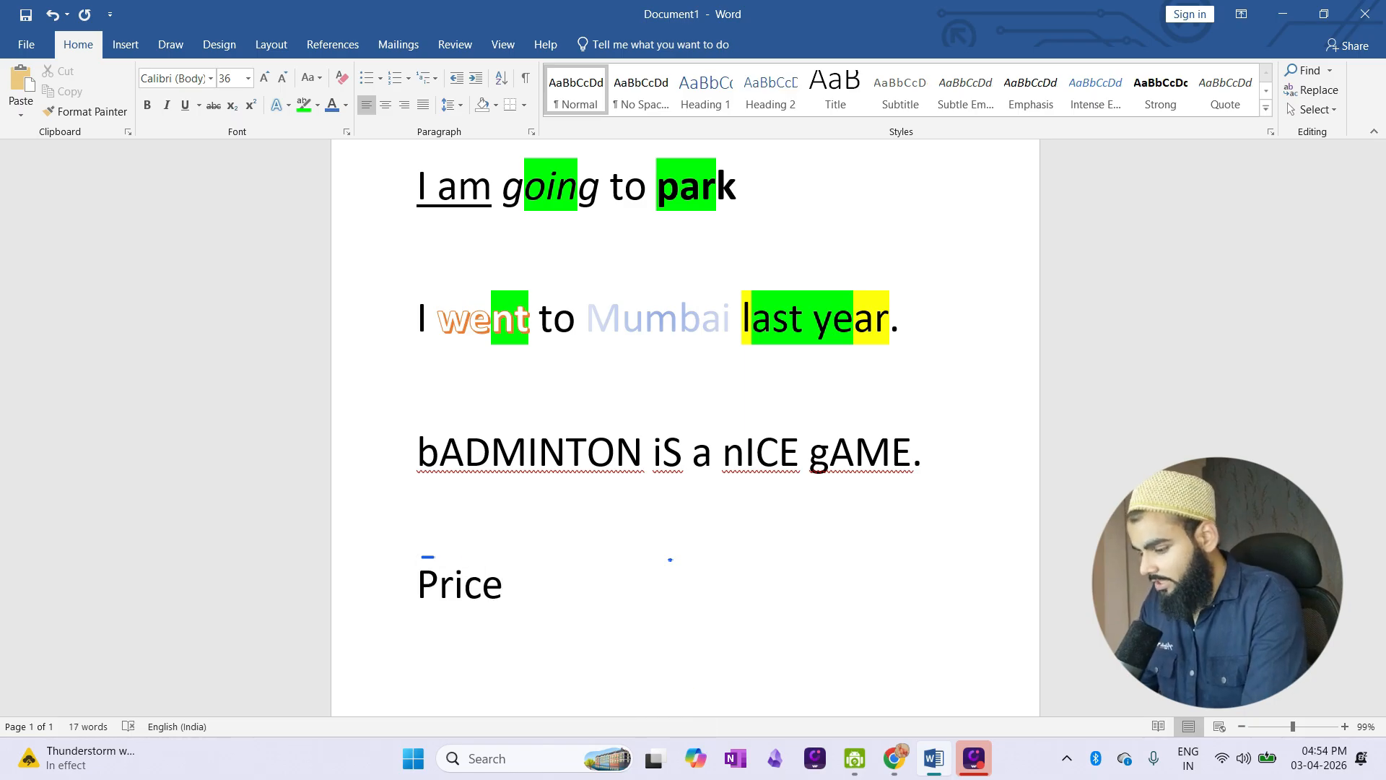
type("900 ")
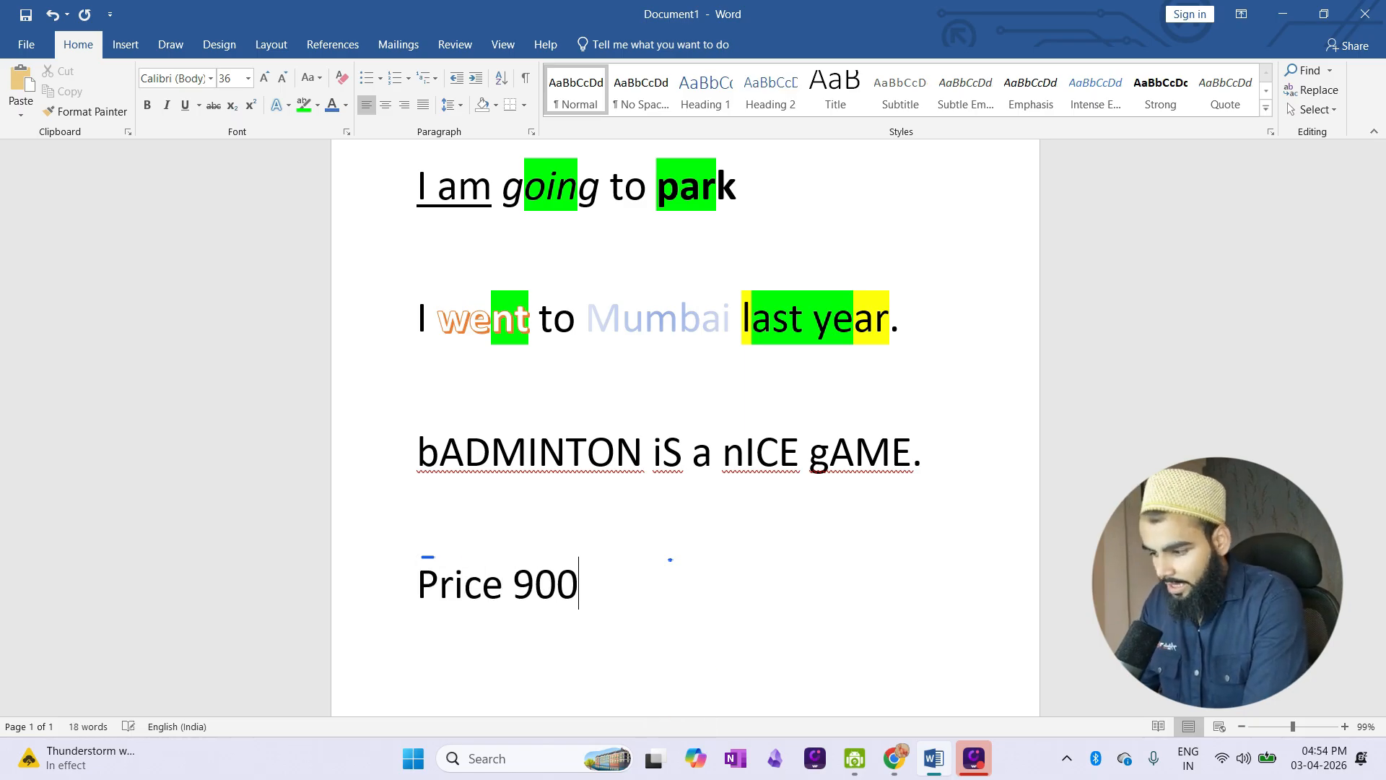
type("450")
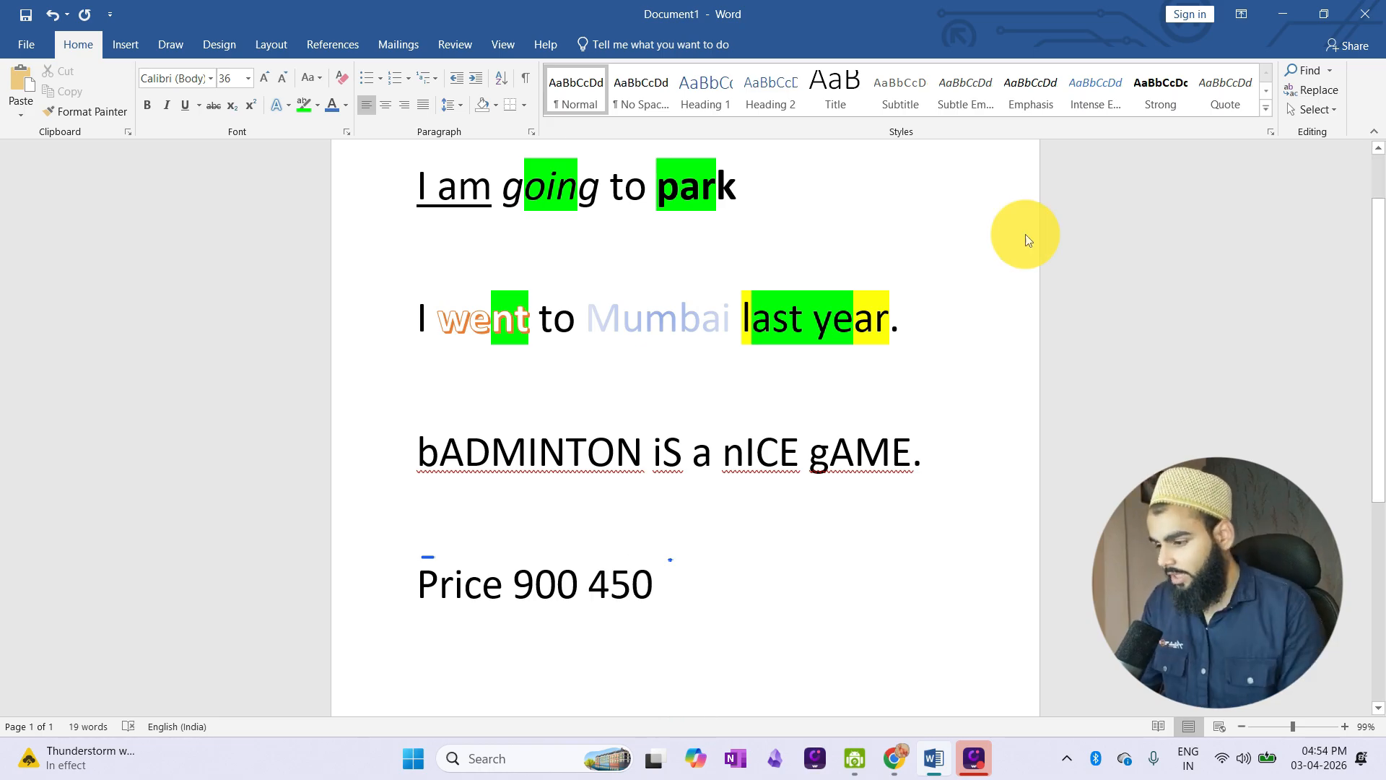
Apply strikethrough to the number 900 in the Price line.
left_click(548, 589)
double_click(548, 589)
scroll(541, 587, "down", 1)
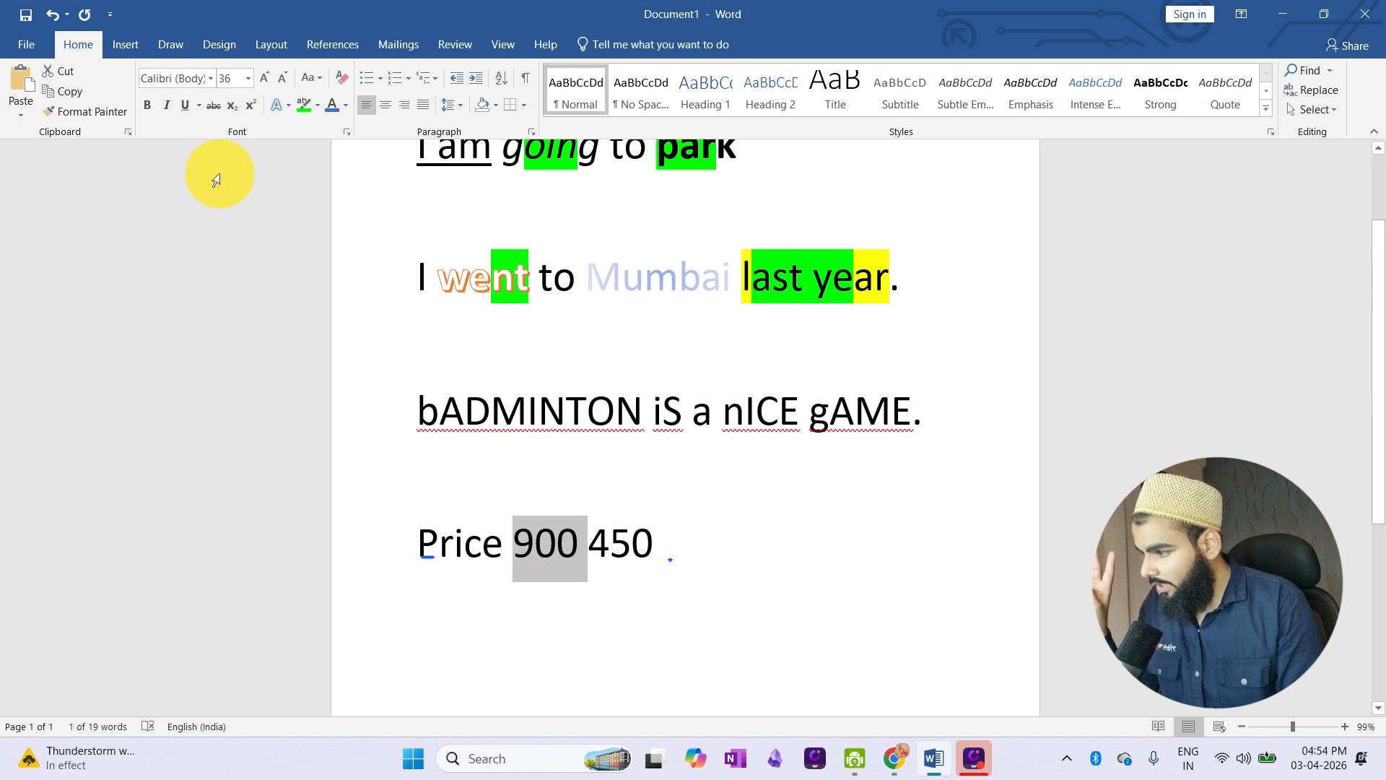
left_click(213, 110)
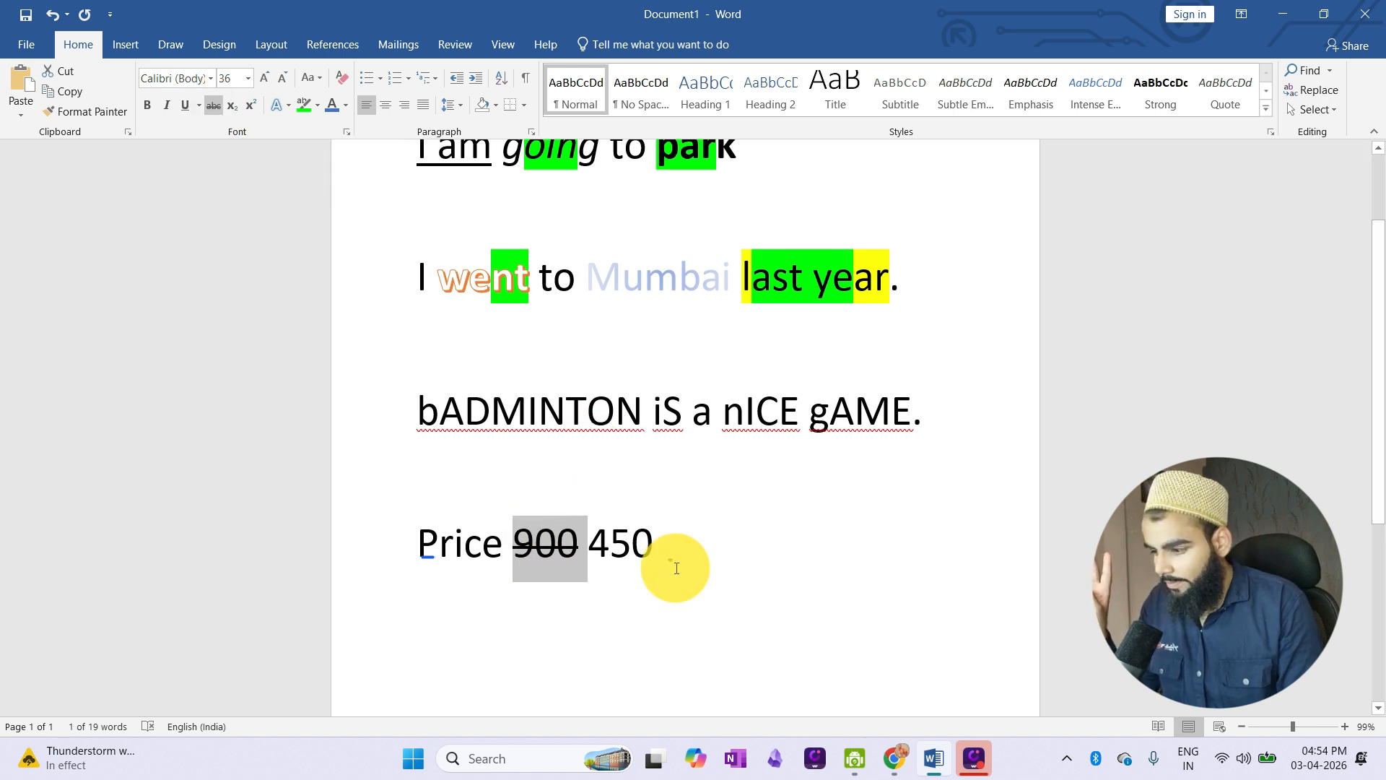
left_click(731, 558)
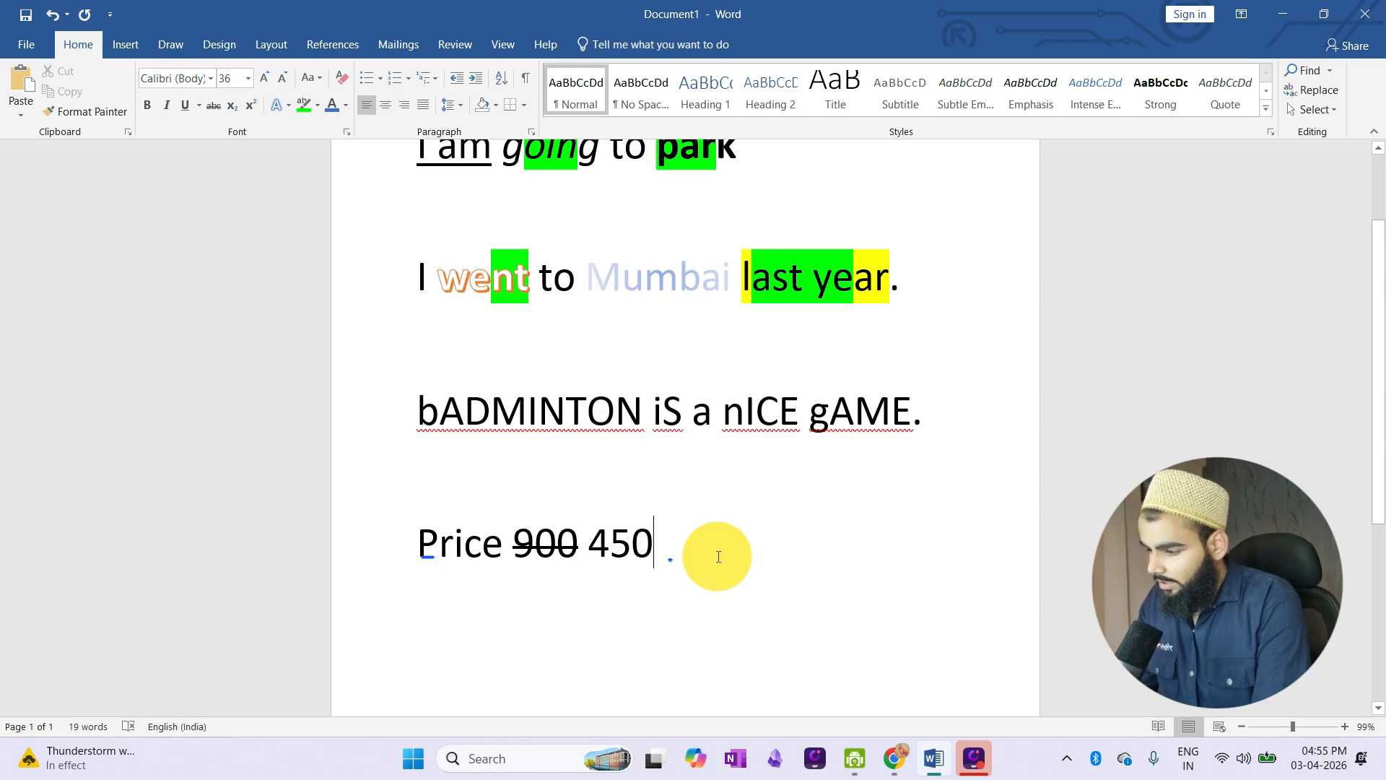
Add two lines below the Price line reading "H20" and "A2+B2".
key("Return")
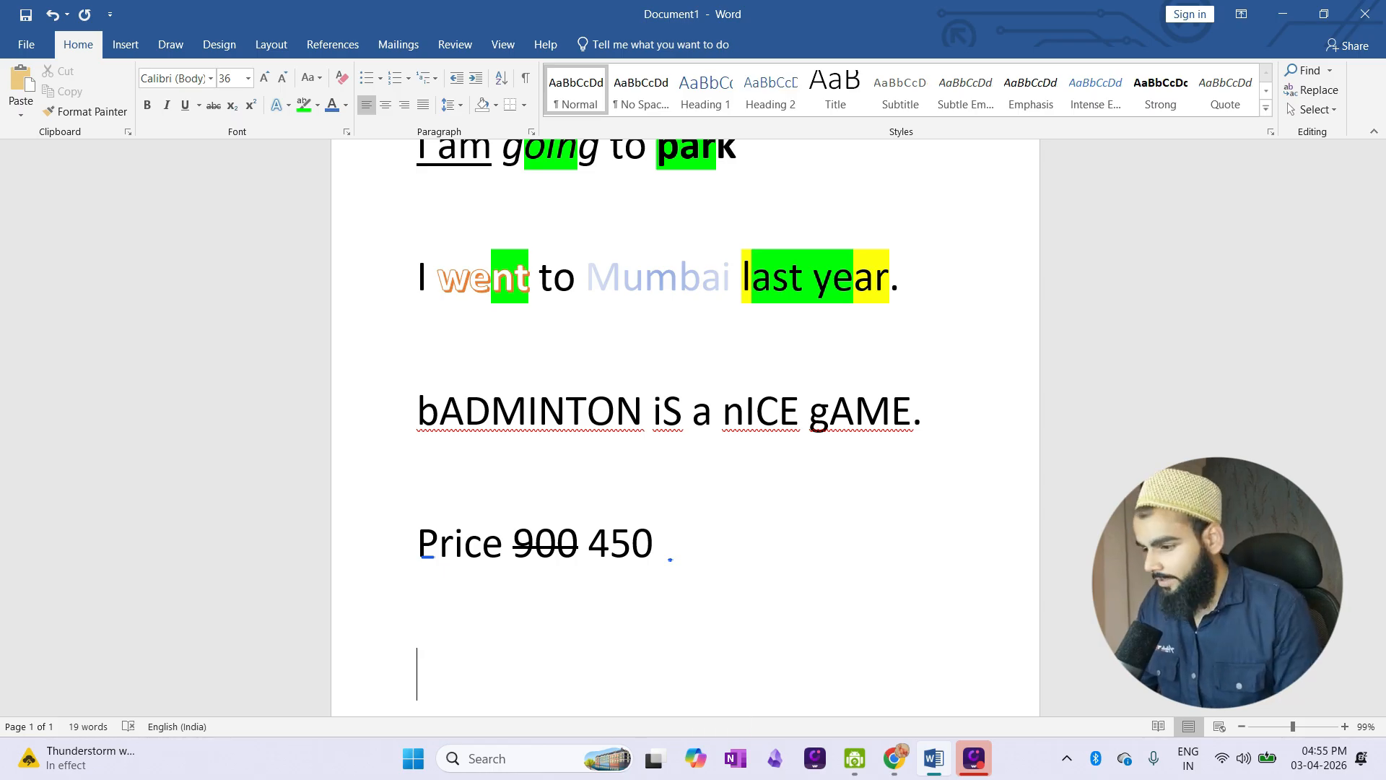
scroll(737, 489, "down", 2)
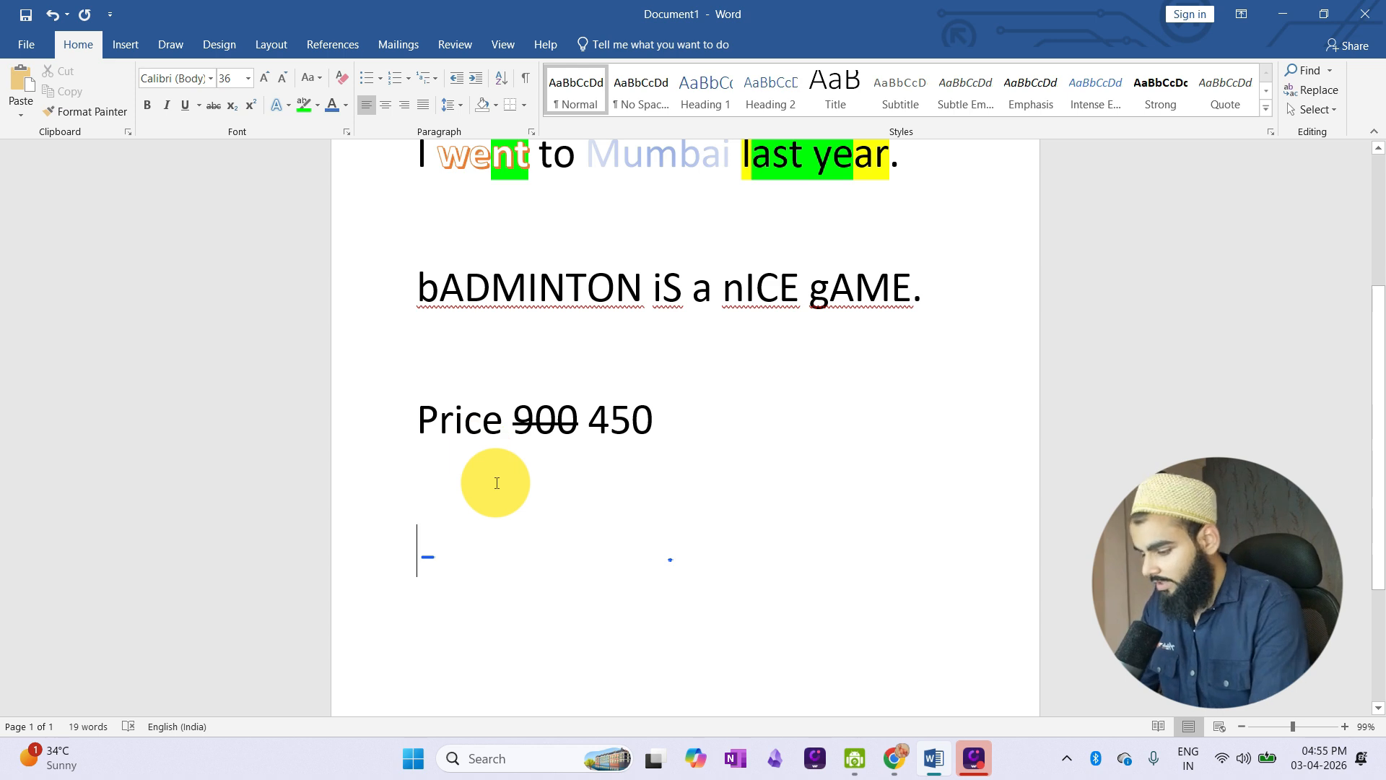
type("H2")
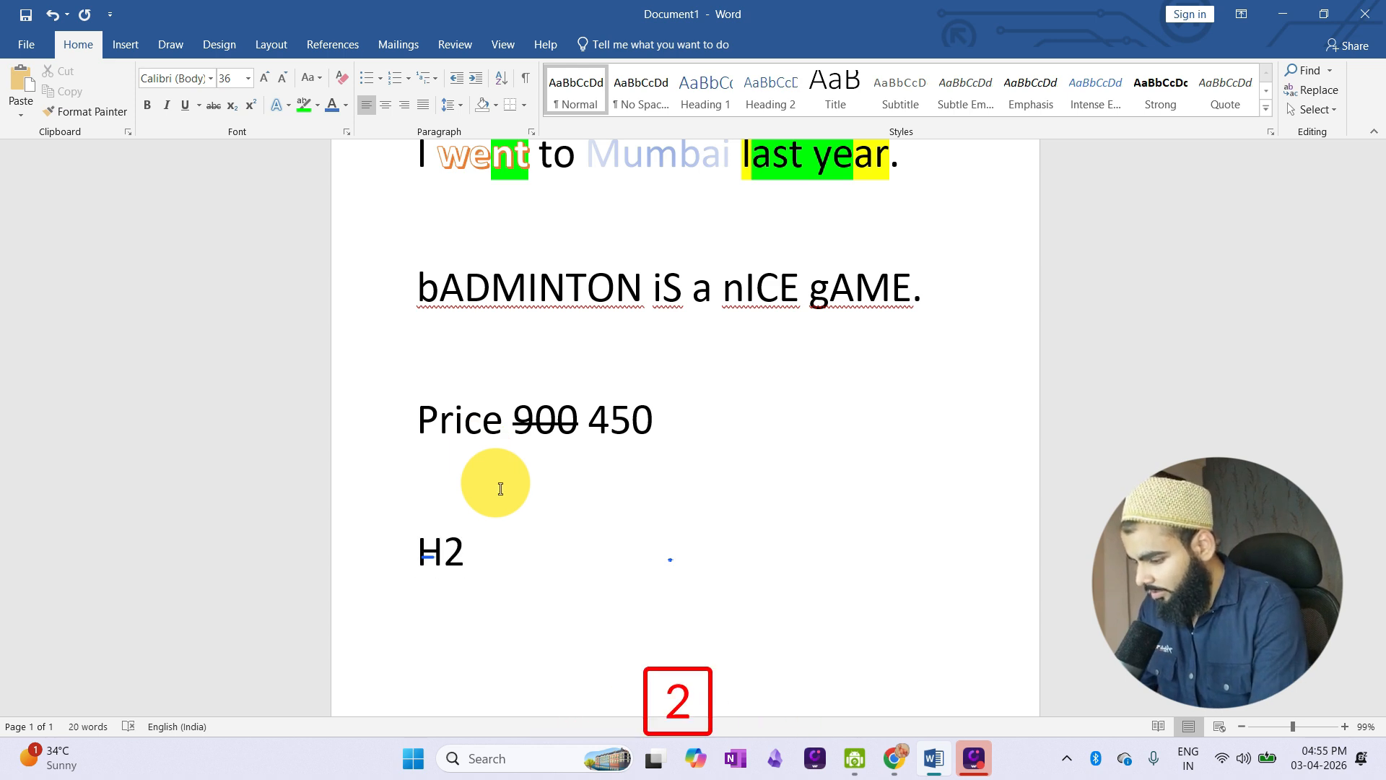
type("0")
key("Return")
type("a")
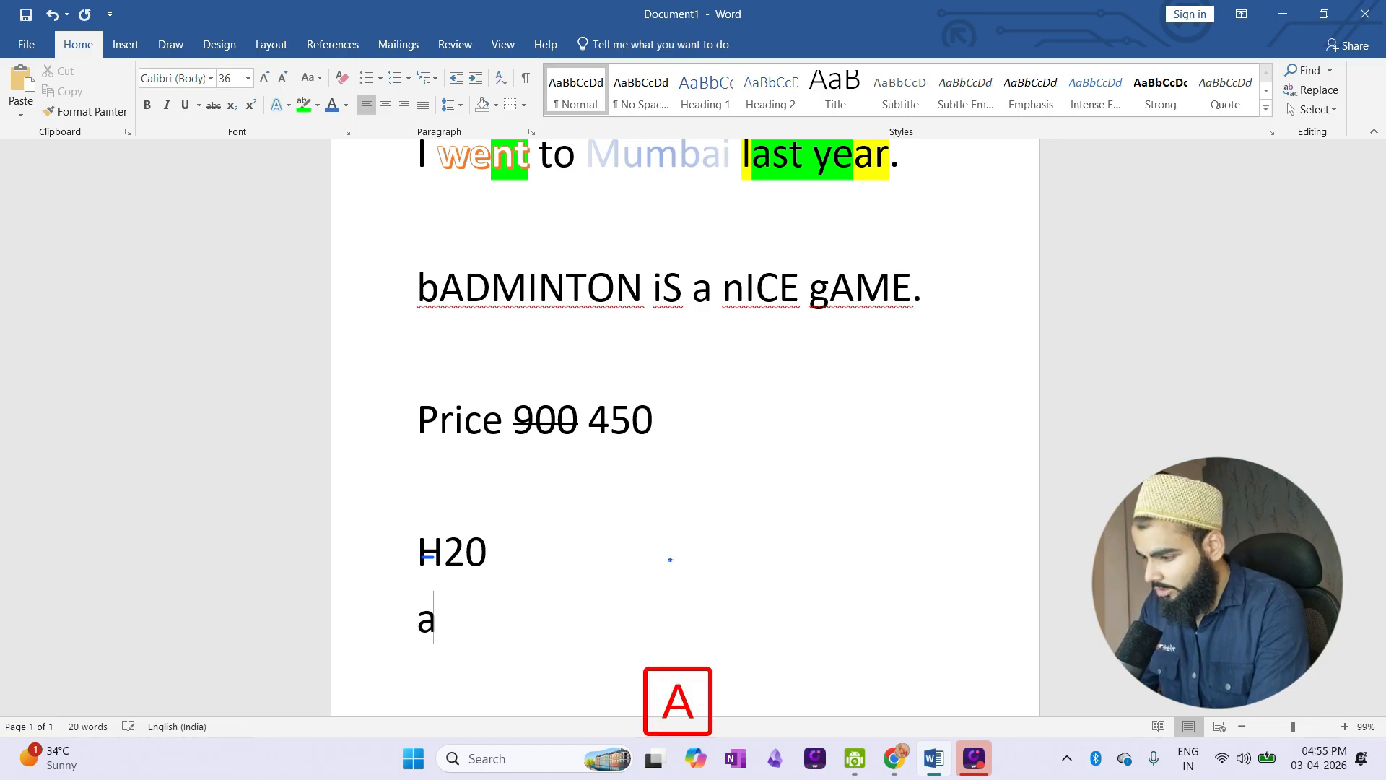
type("2+B2")
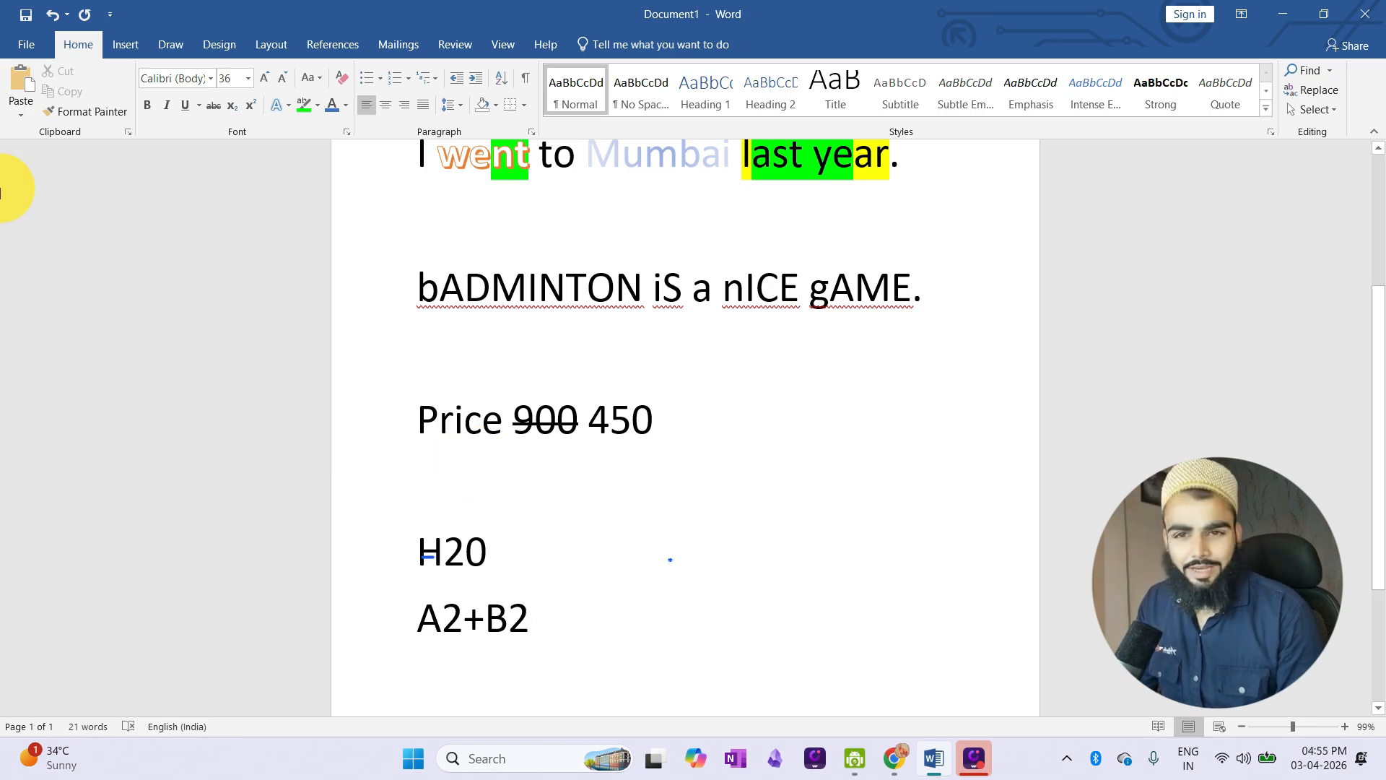
Format the 2 in "H20" as subscript.
scroll(241, 266, "down", 1)
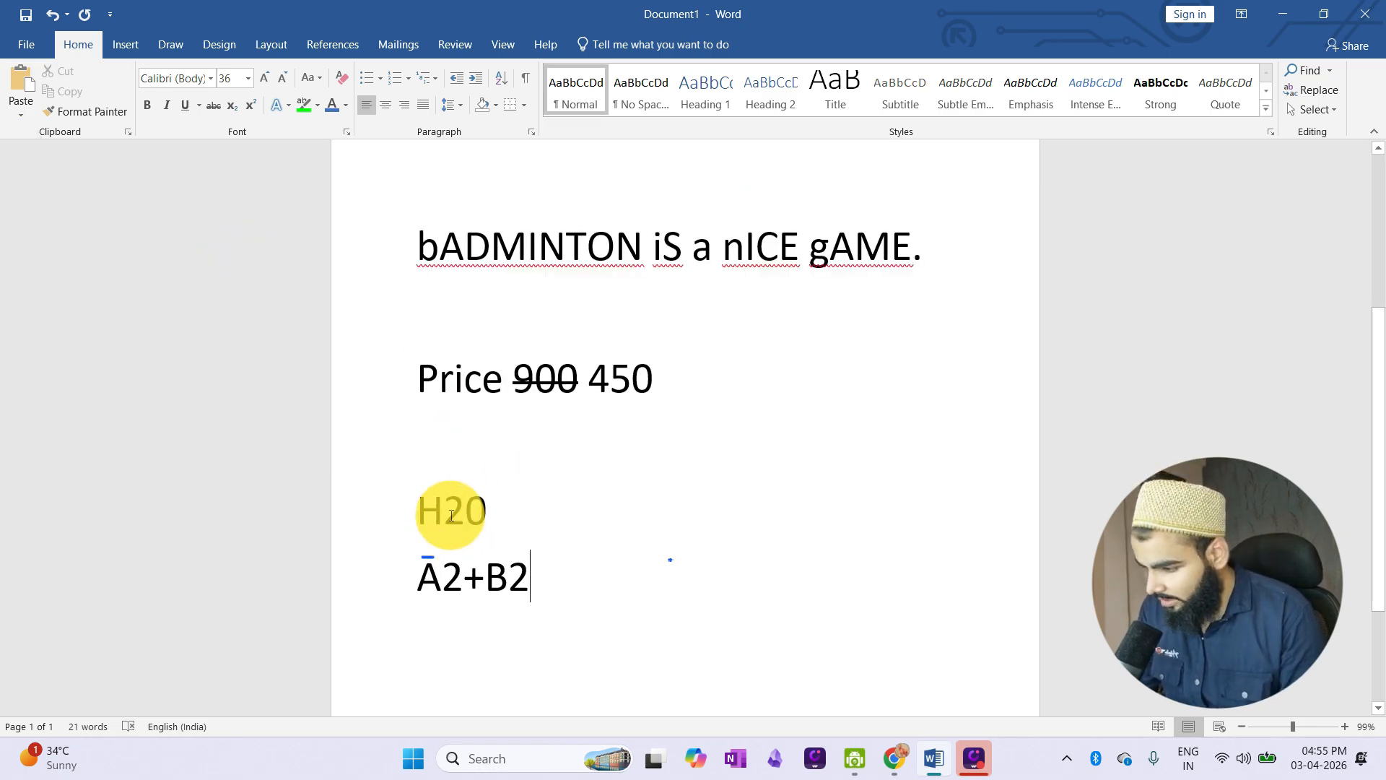
left_click_drag(444, 516, 464, 514)
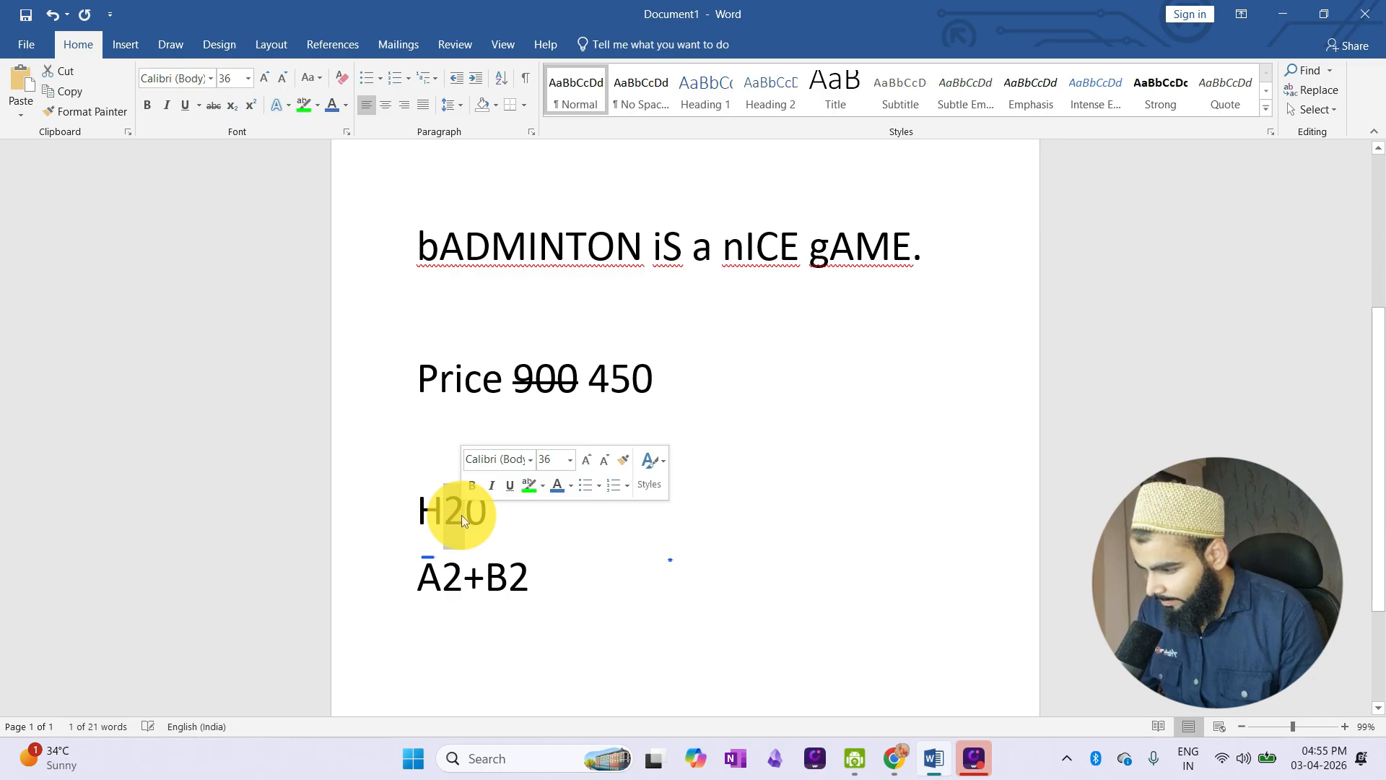
left_click(238, 110)
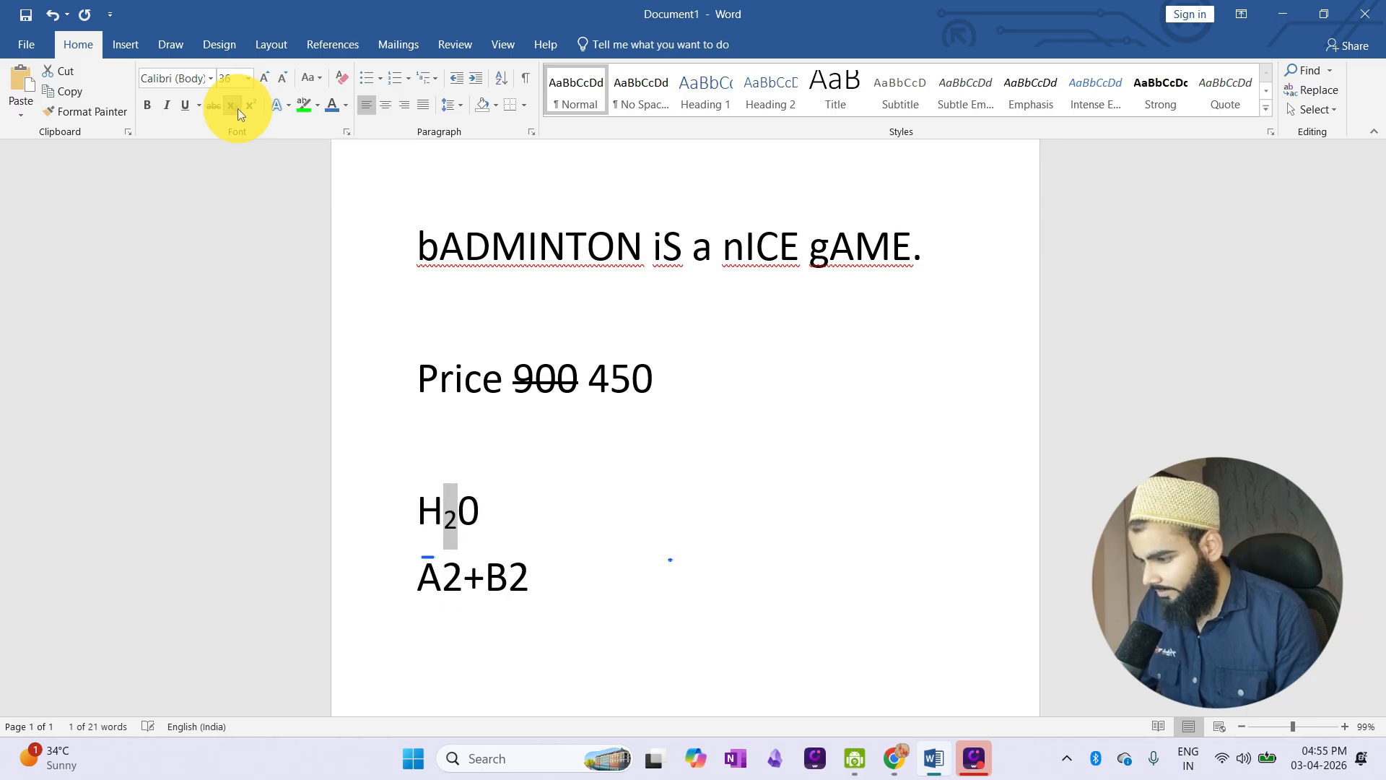
left_click(510, 532)
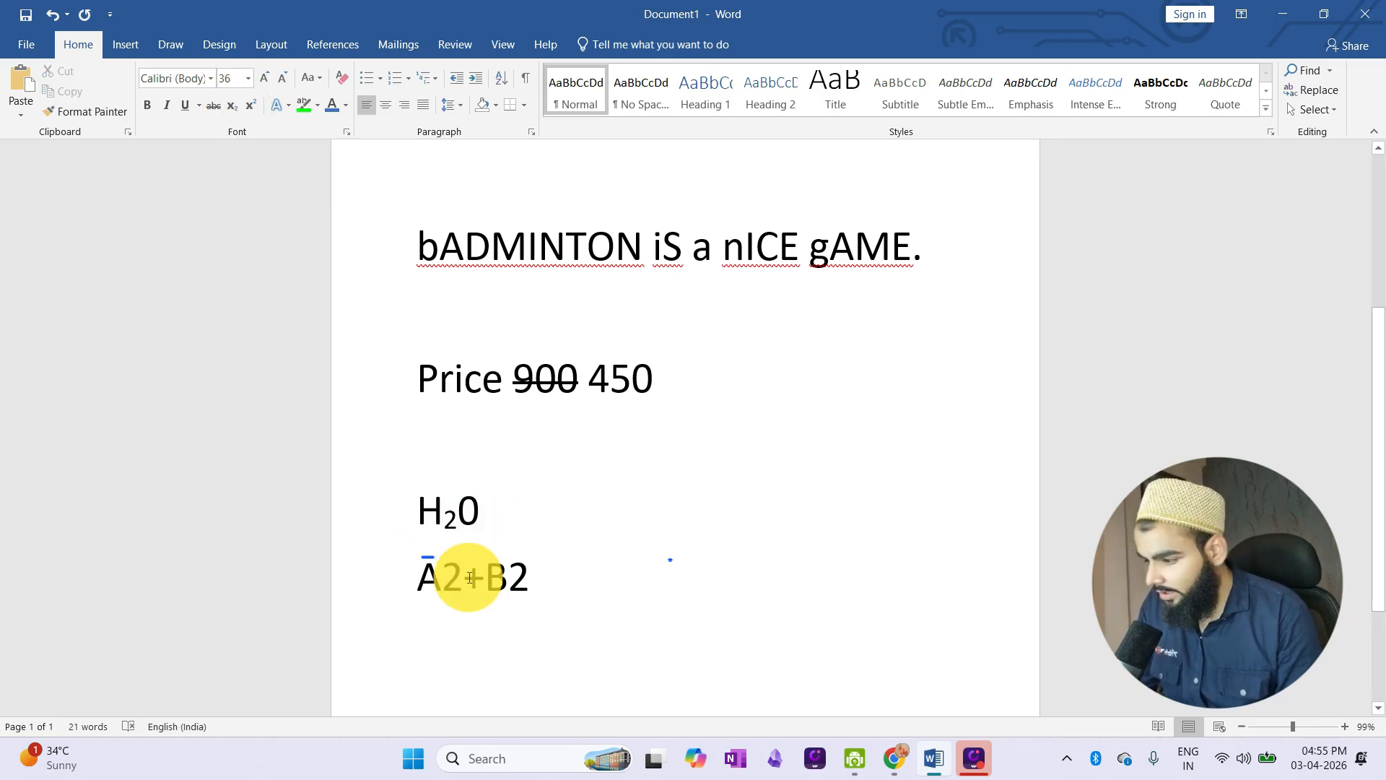
Format both 2s in "A2+B2" as superscript.
left_click_drag(442, 576, 462, 576)
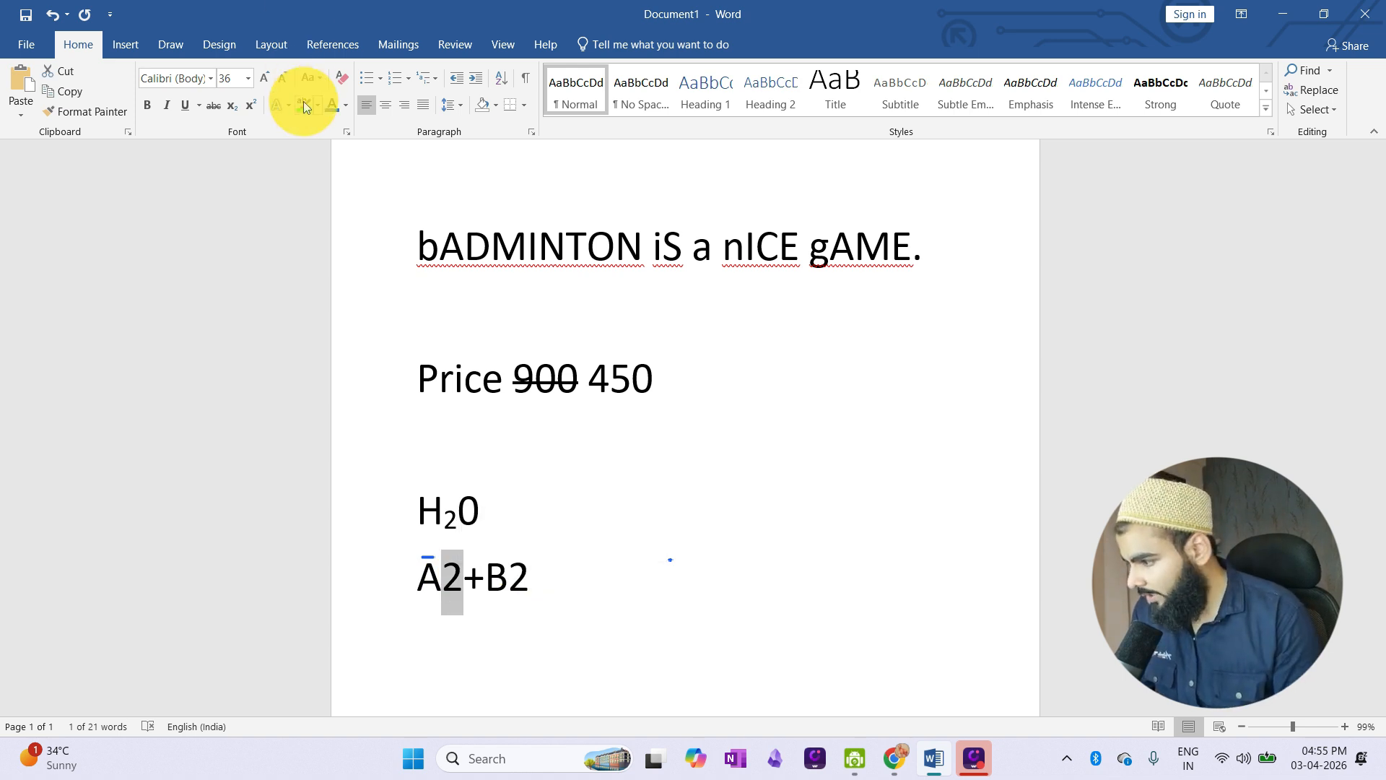
left_click(251, 106)
left_click(499, 580)
left_click_drag(522, 580, 500, 580)
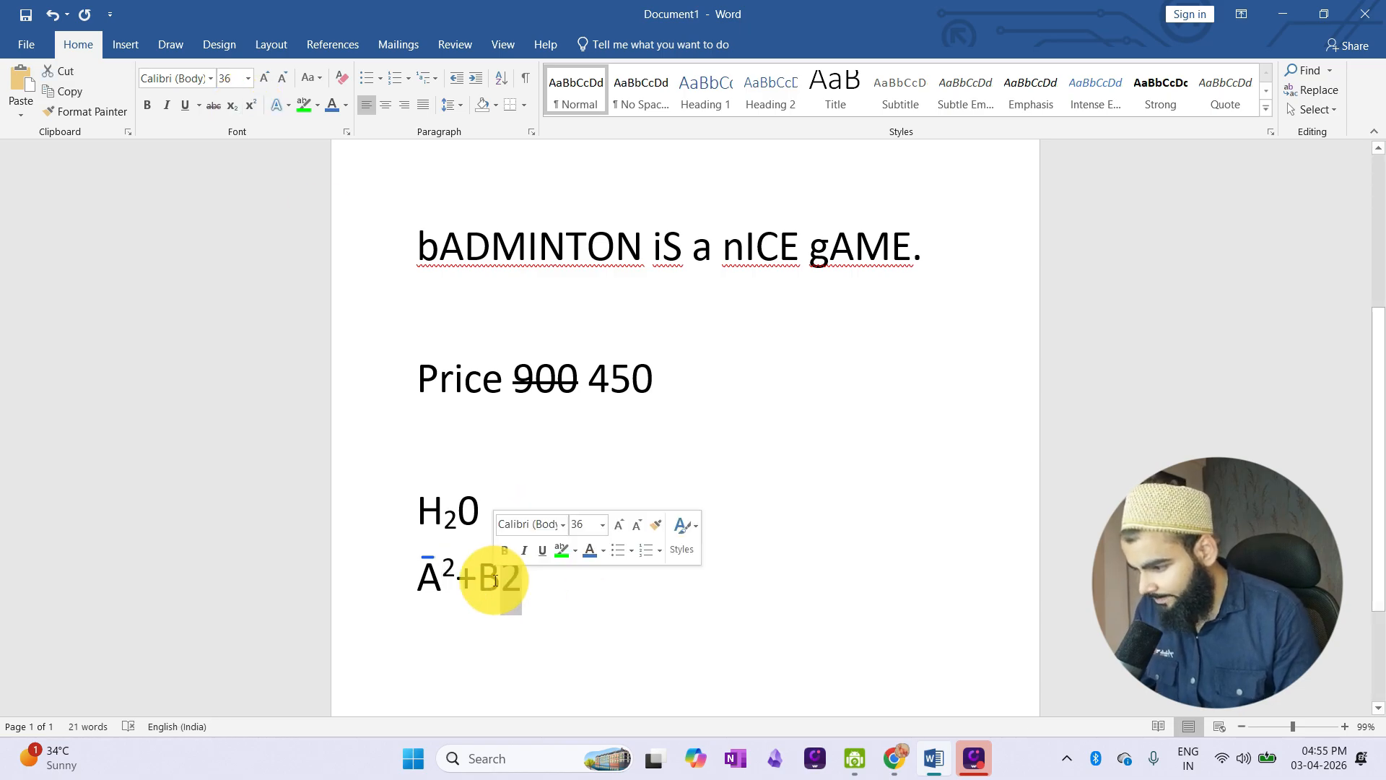
left_click(251, 105)
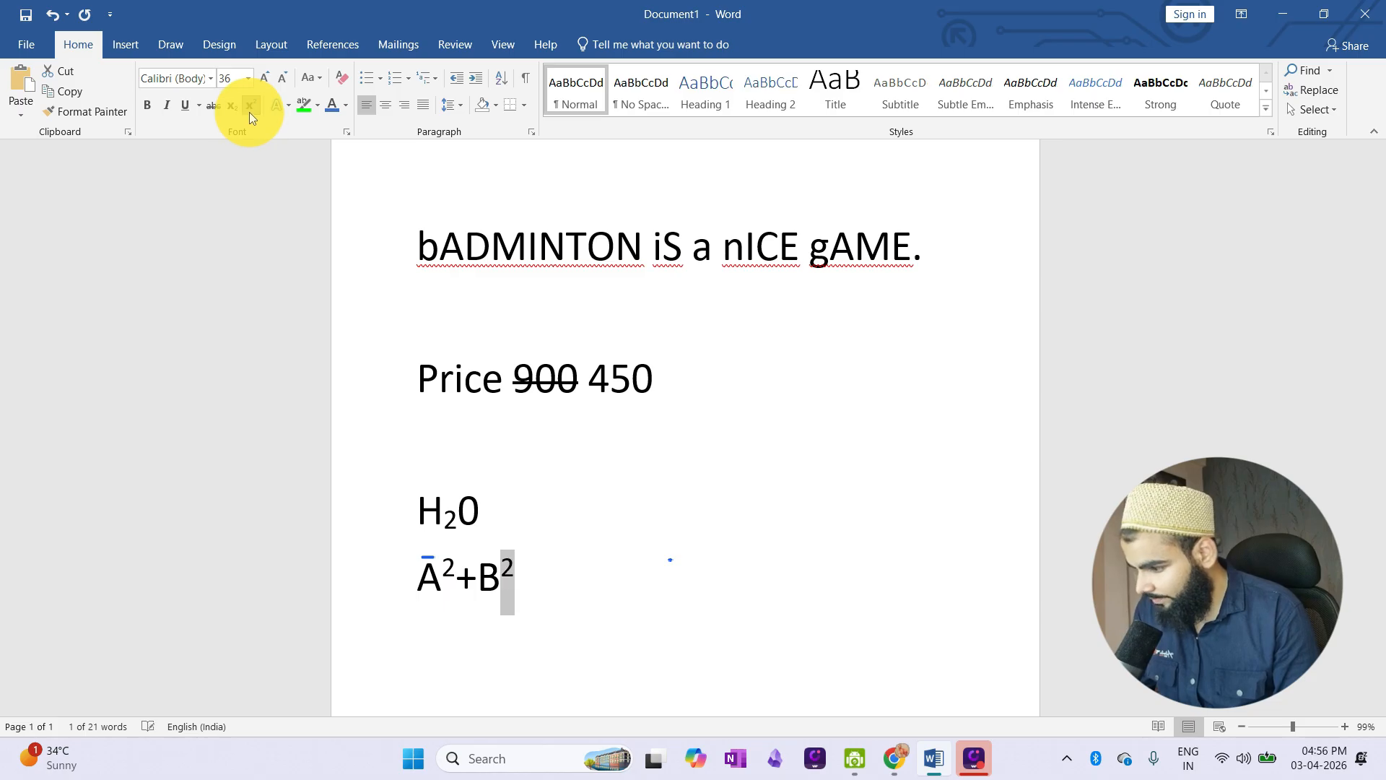
left_click(571, 584)
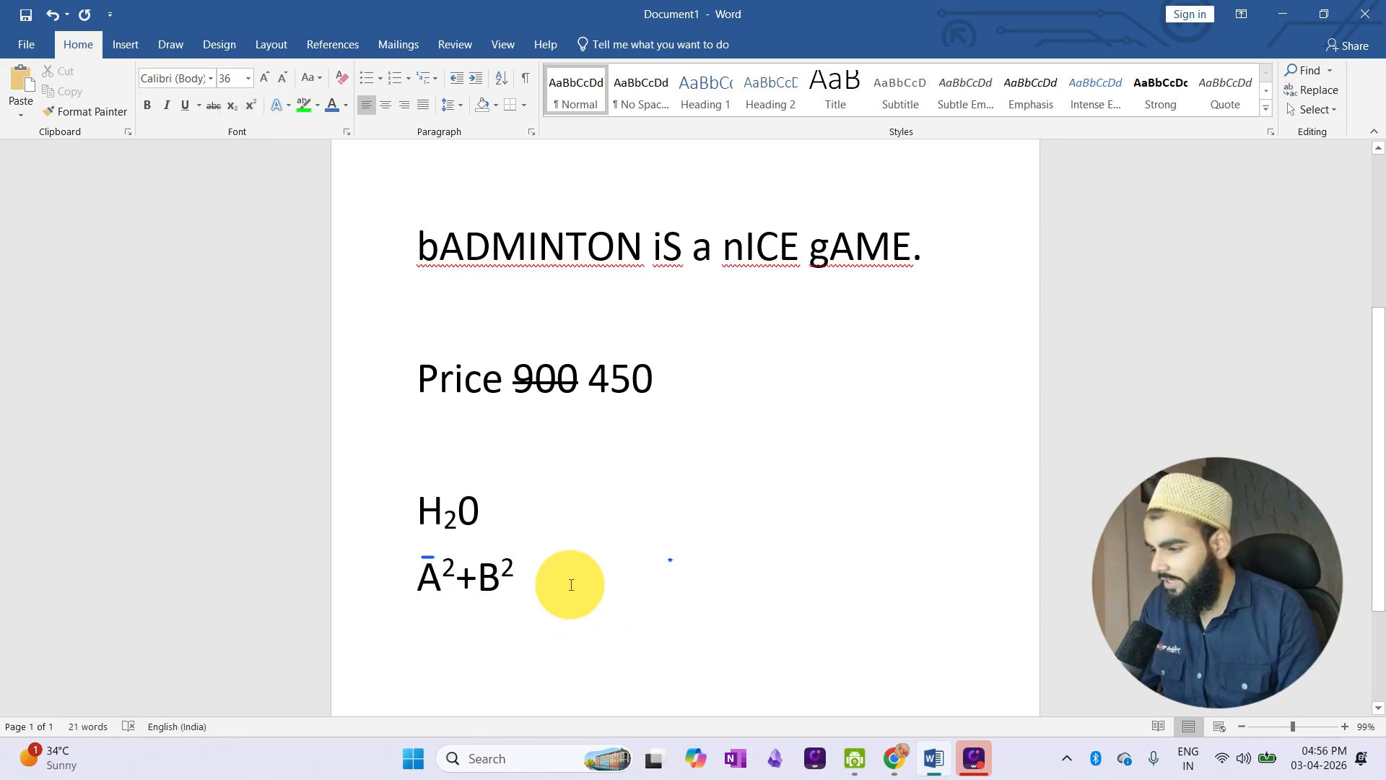
Select the entire content of the document and delete it.
scroll(571, 584, "up", 4)
scroll(565, 581, "down", 2)
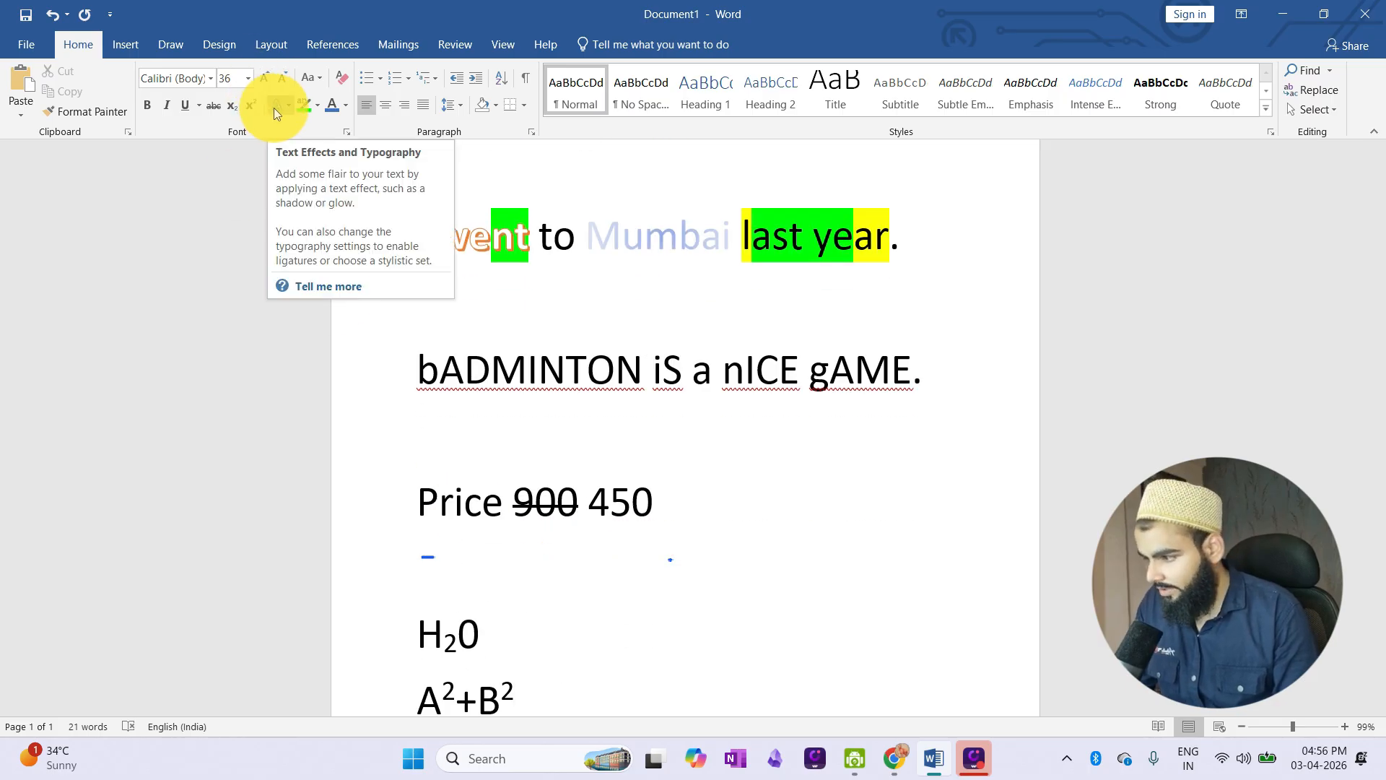
left_click(477, 328)
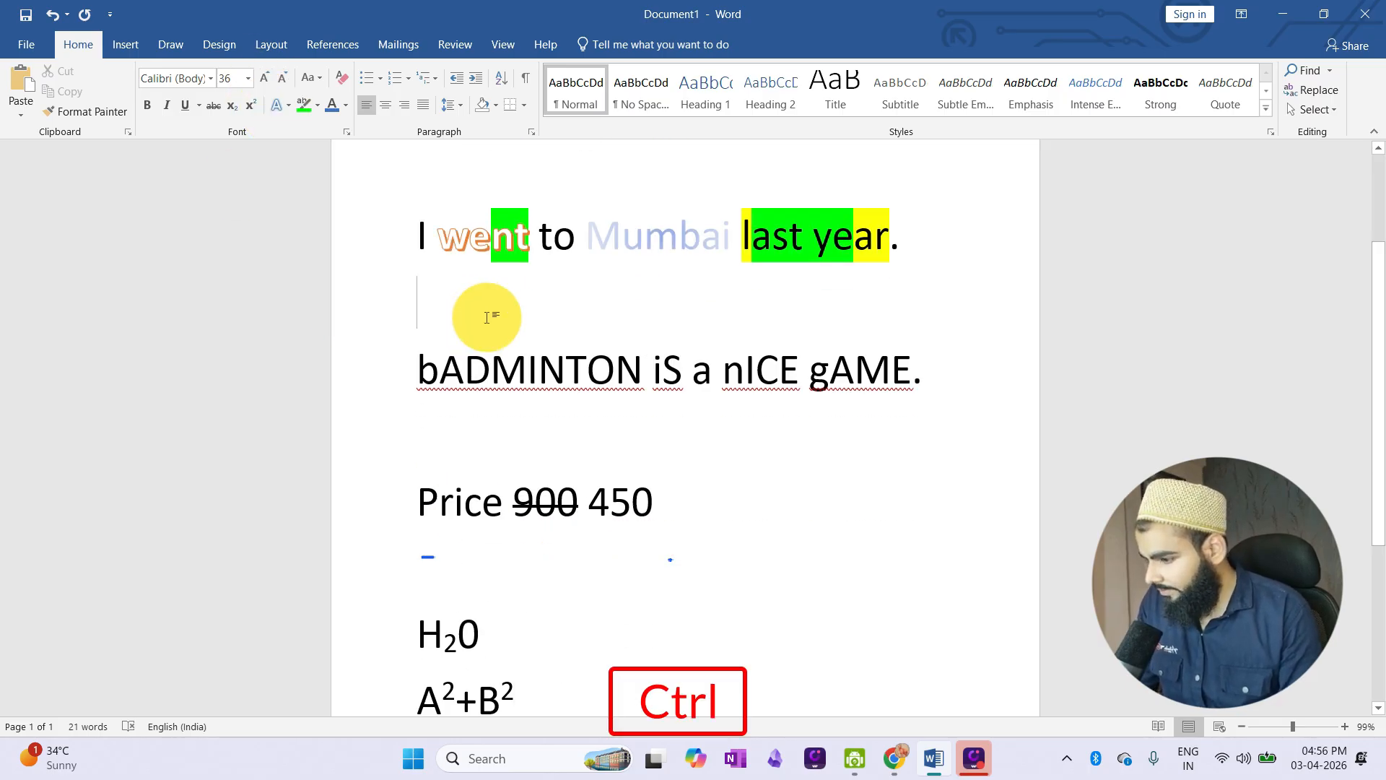
key("ctrl+a")
scroll(488, 314, "up", 3)
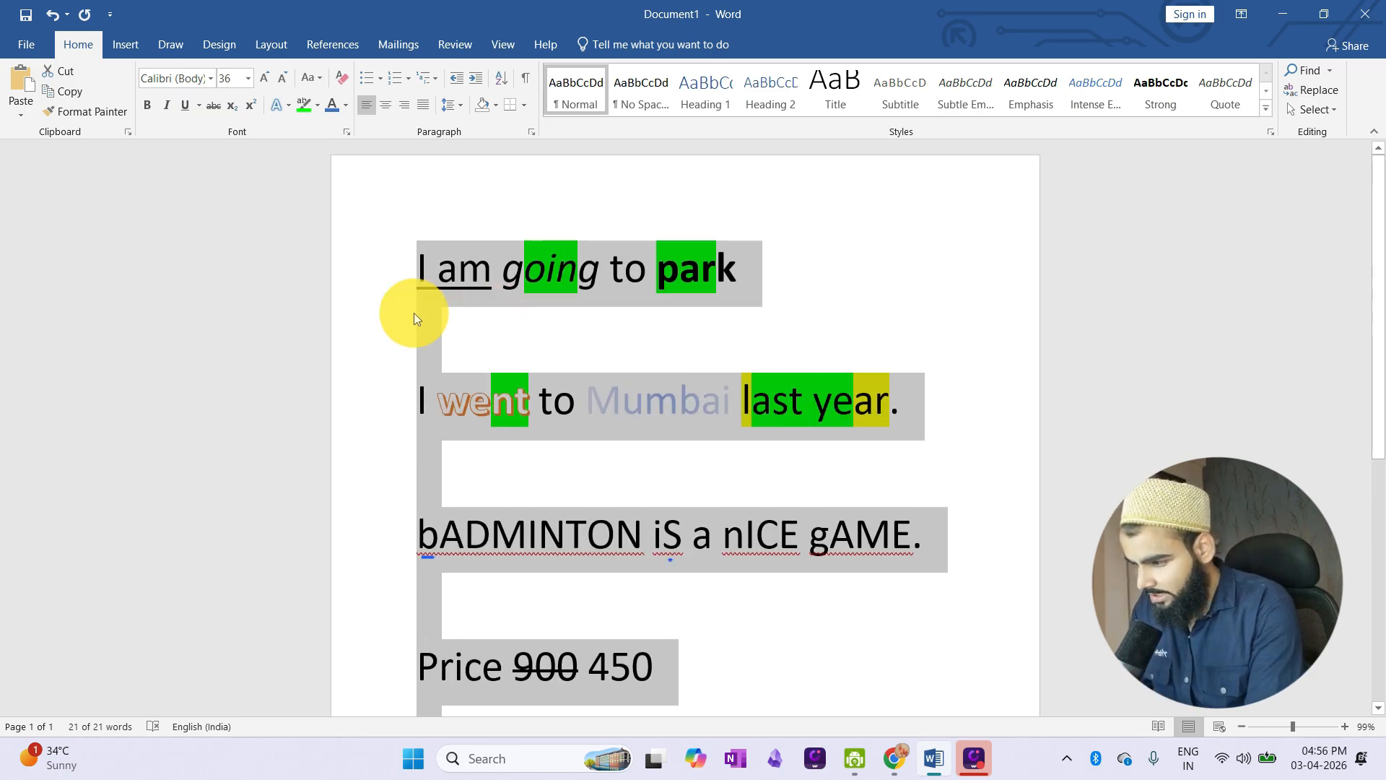
key("BackSpace")
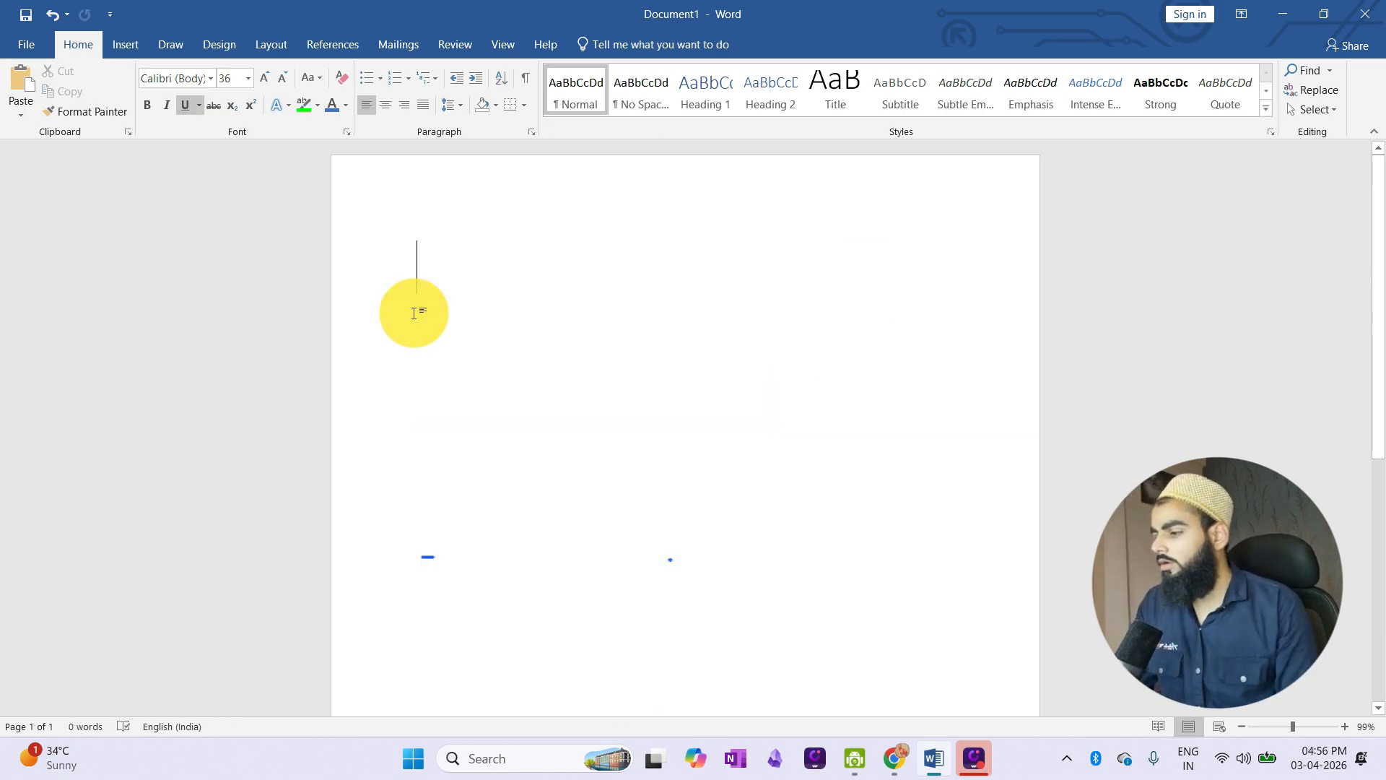
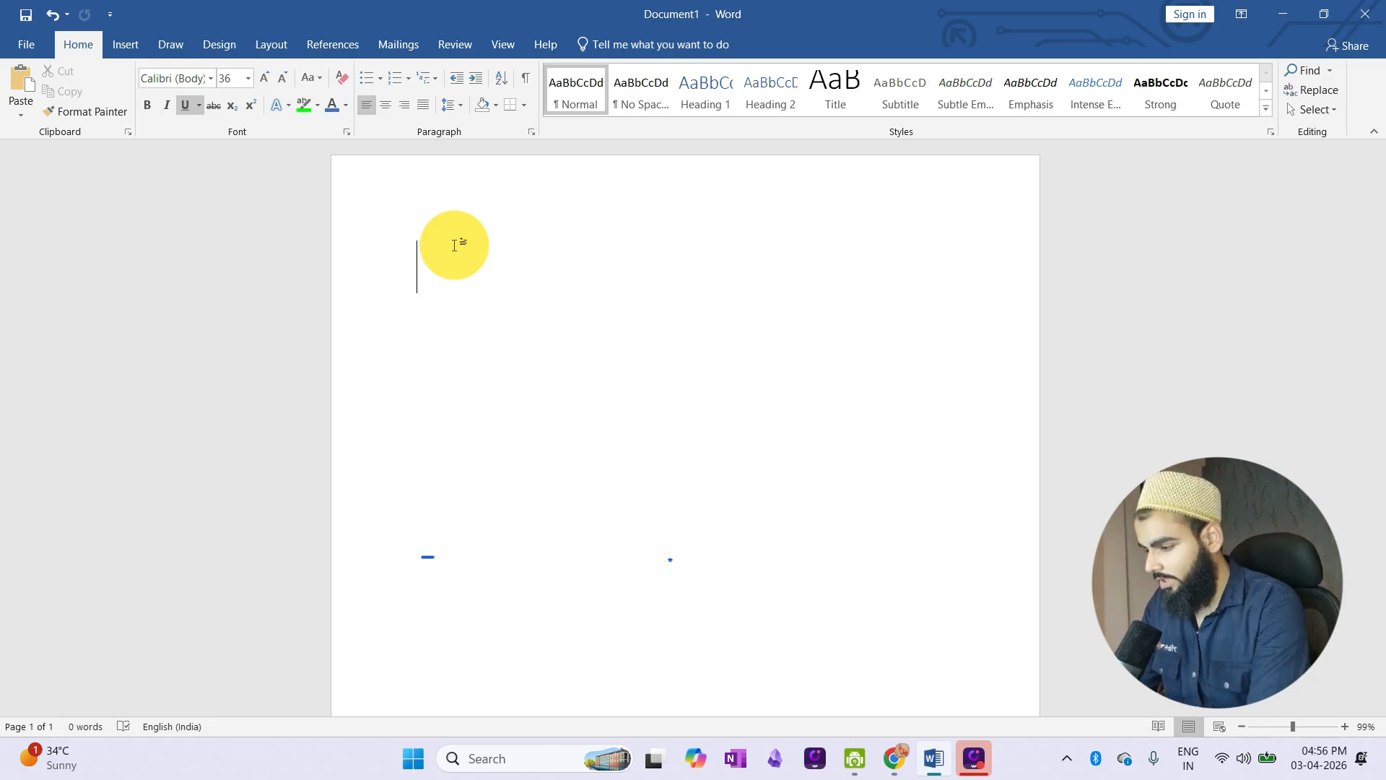
Enter the underlined heading "Healthy Food items" on the document's first line.
type("Heal")
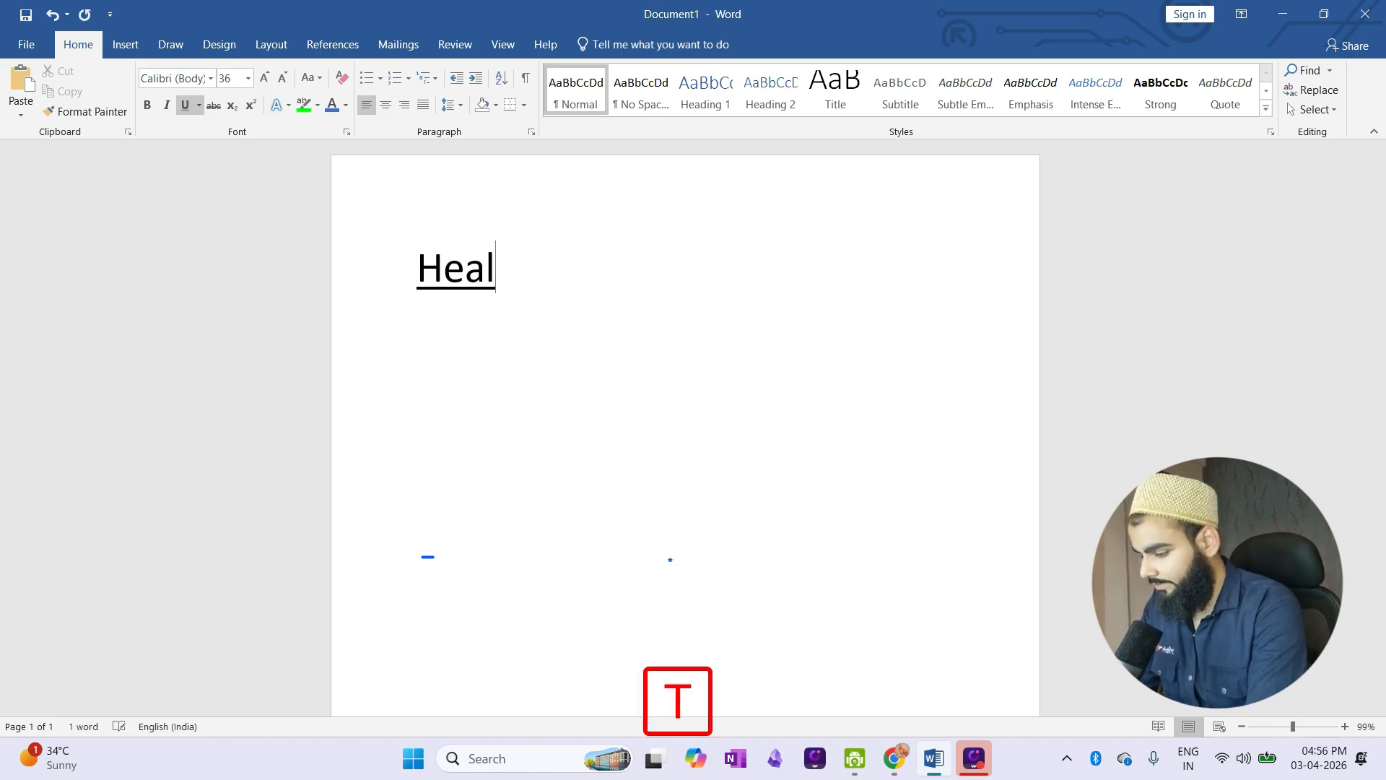
type("thy Food items")
key("Return")
Turn off underlining and list Wheat, Rice, Fruits, Milk and Dry Fruits on separate lines below the heading.
key("ctrl+u")
type("Wheat")
key("Return")
type("Rice")
key("Return")
type("Fruits")
key("Return")
type("Mi")
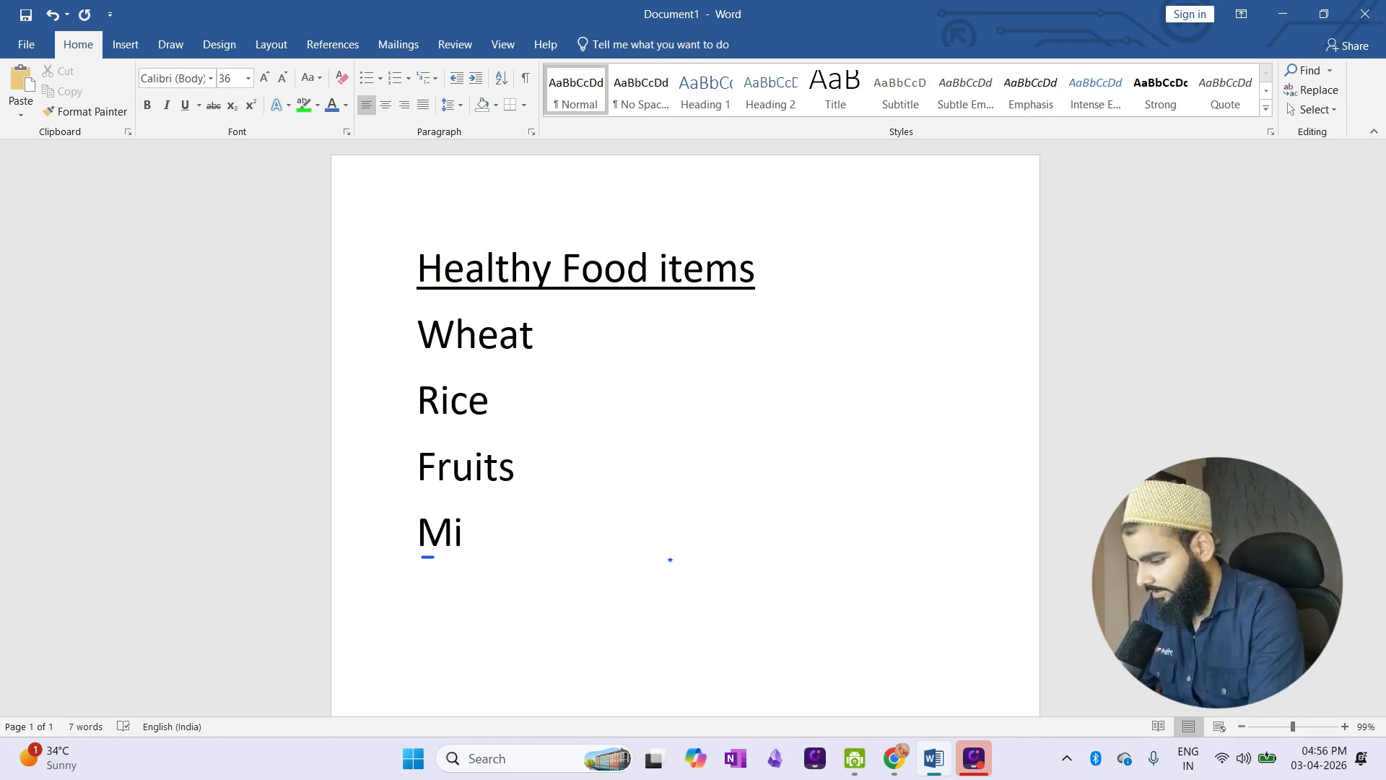
type("lk")
key("Return")
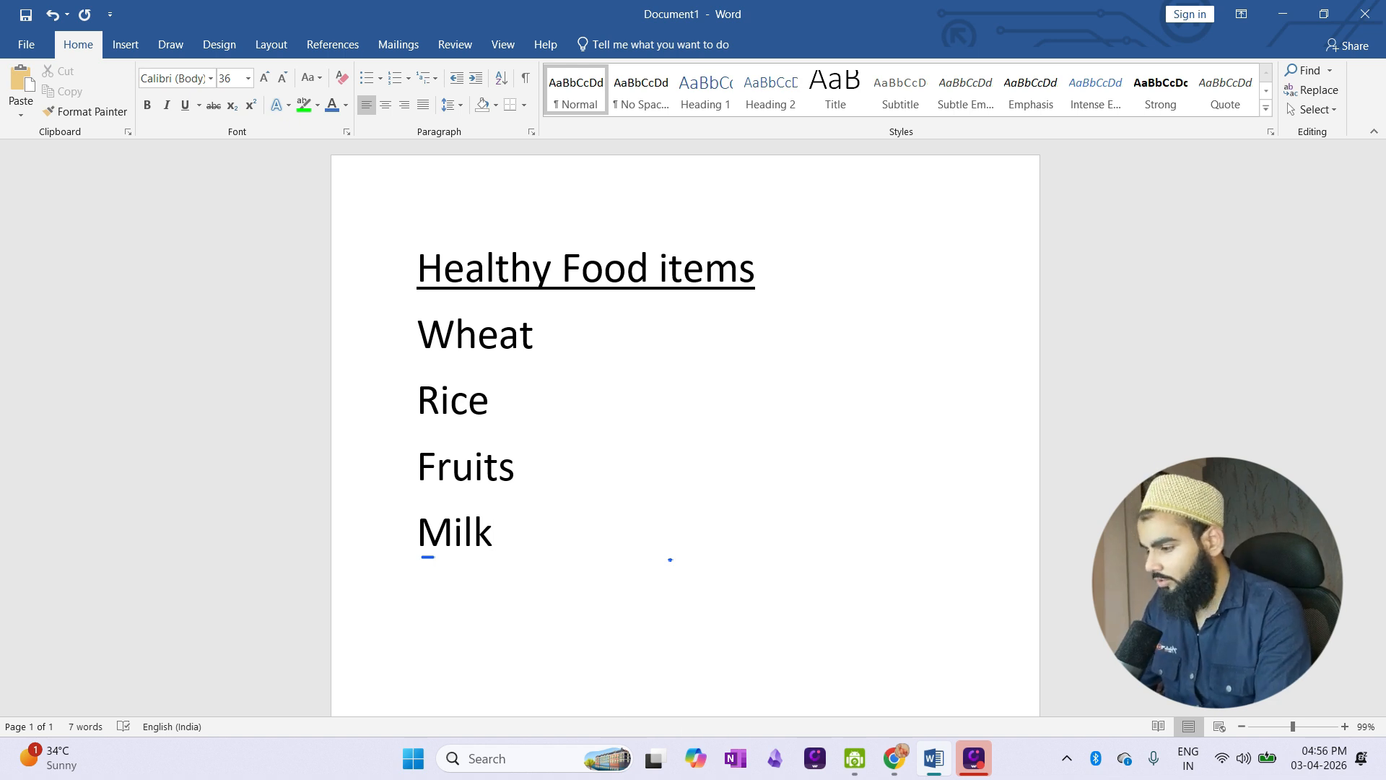
type("D")
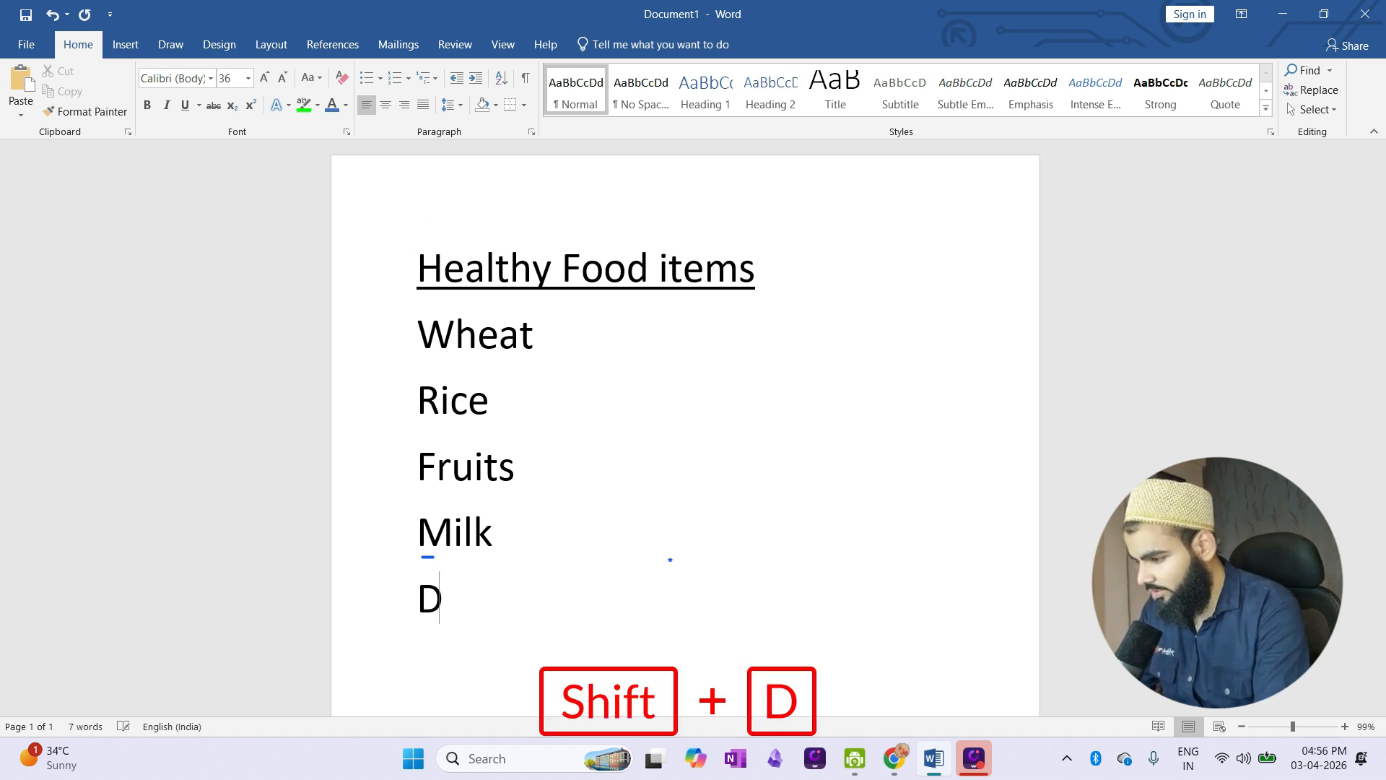
type("ry Fruits")
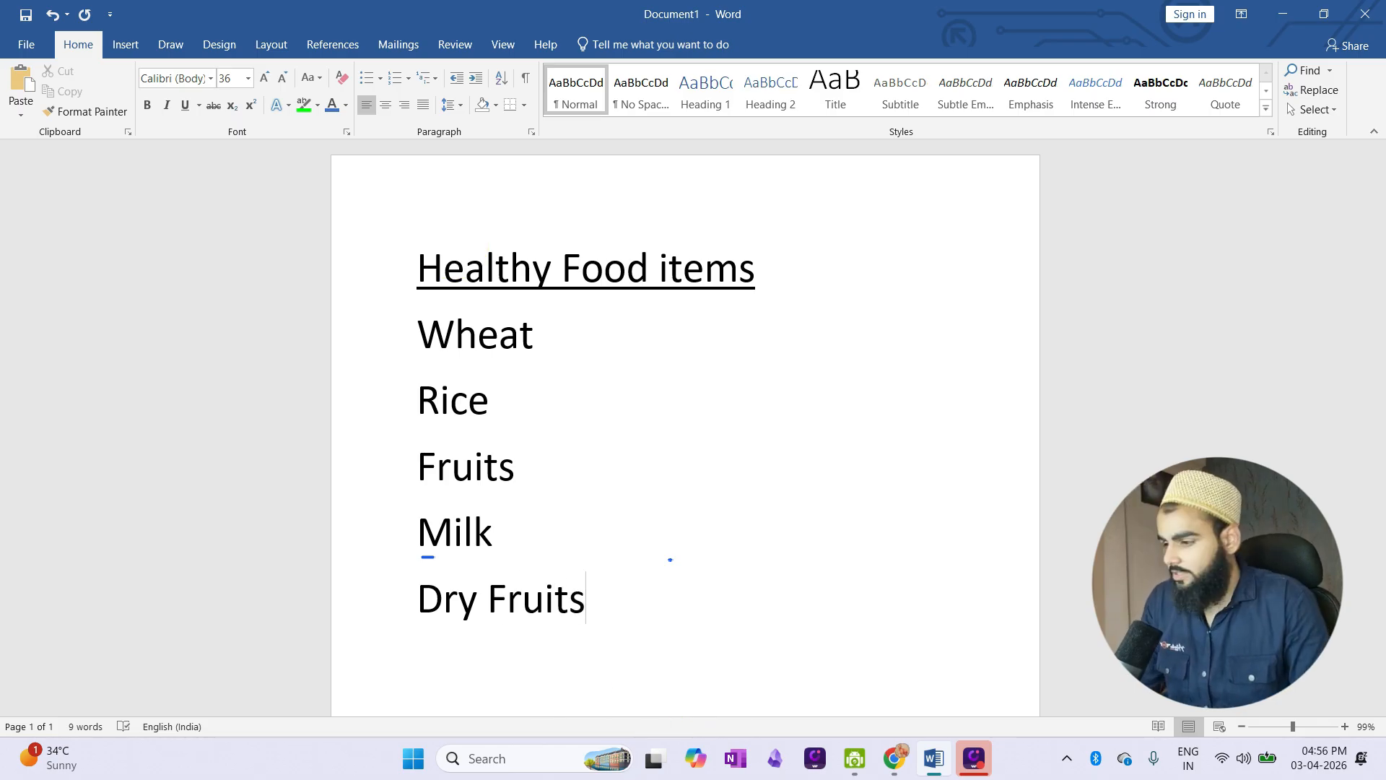
Remove the underline from the heading "Healthy Food items" and make it bold.
left_click(491, 273)
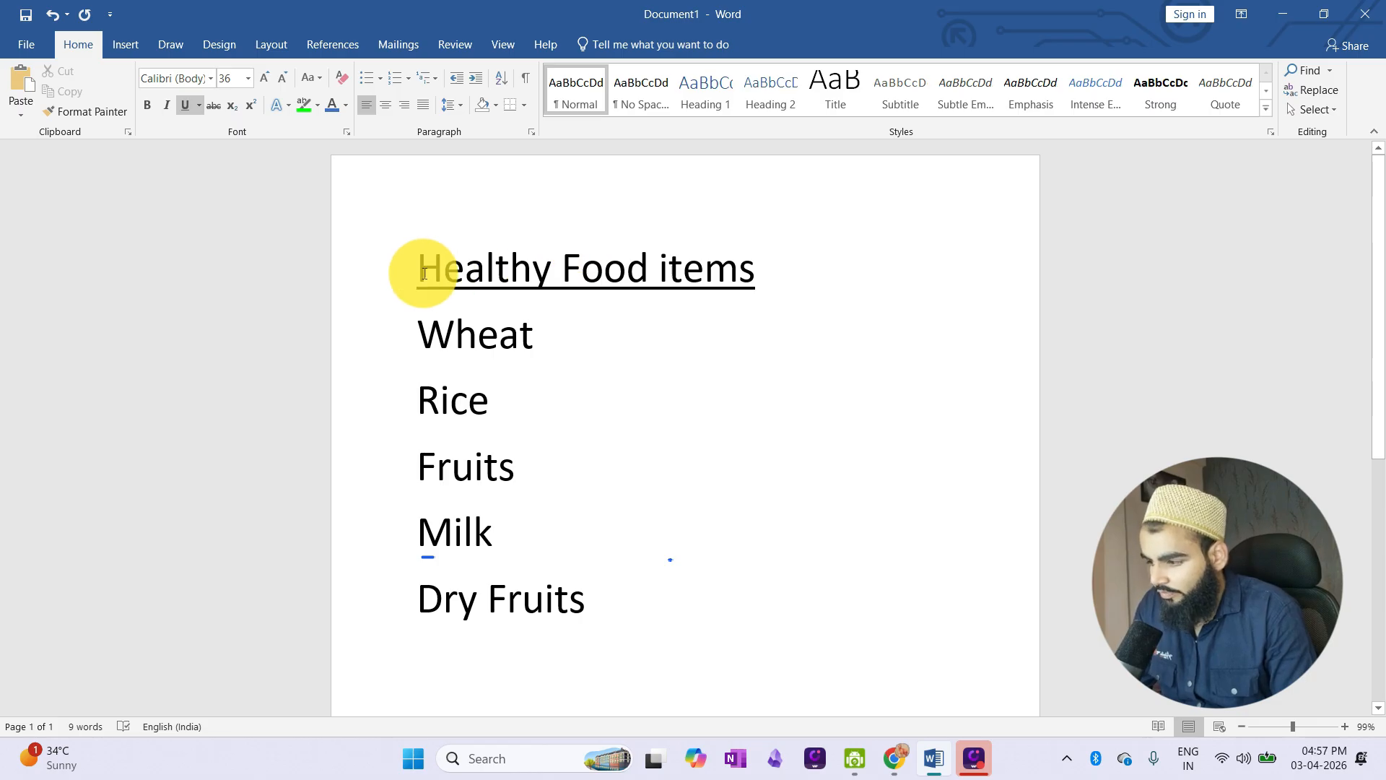
left_click_drag(419, 273, 789, 278)
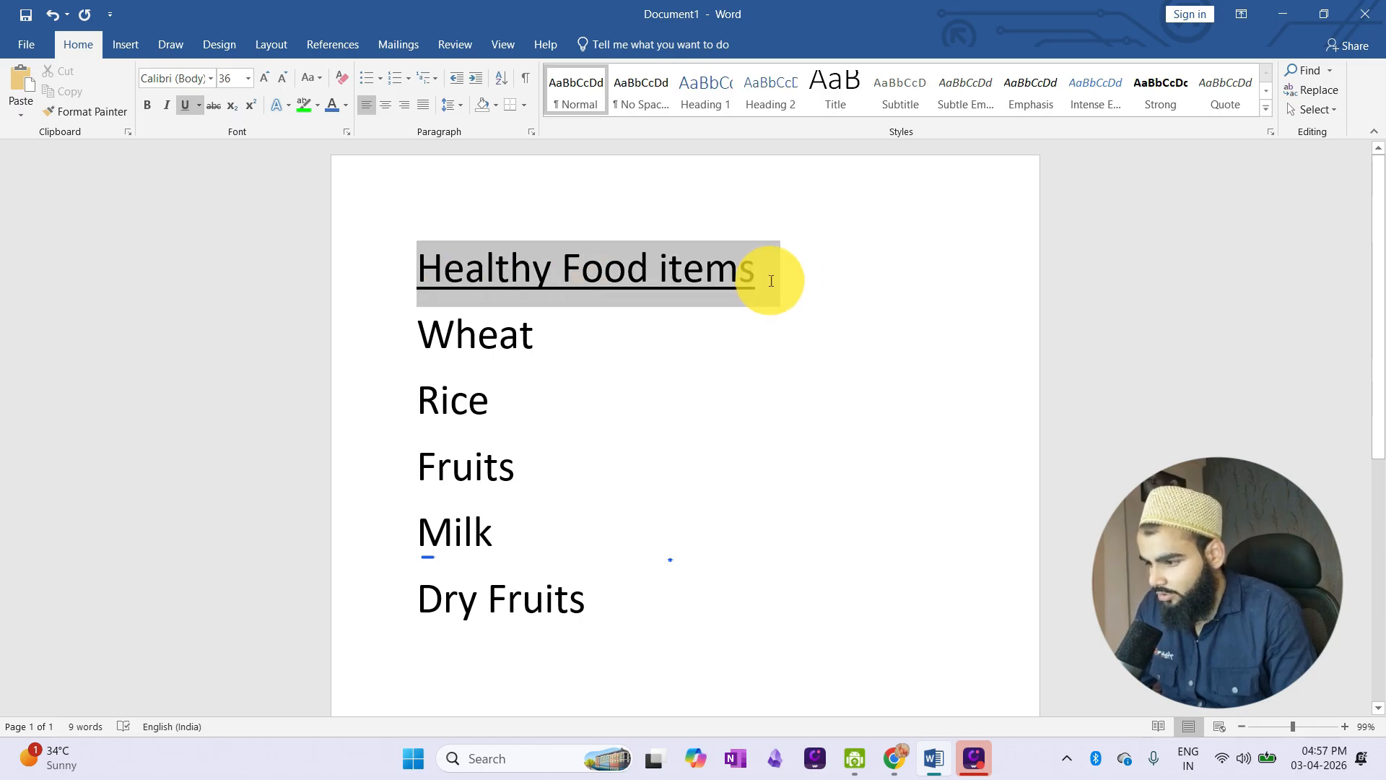
left_click(187, 111)
left_click(770, 486)
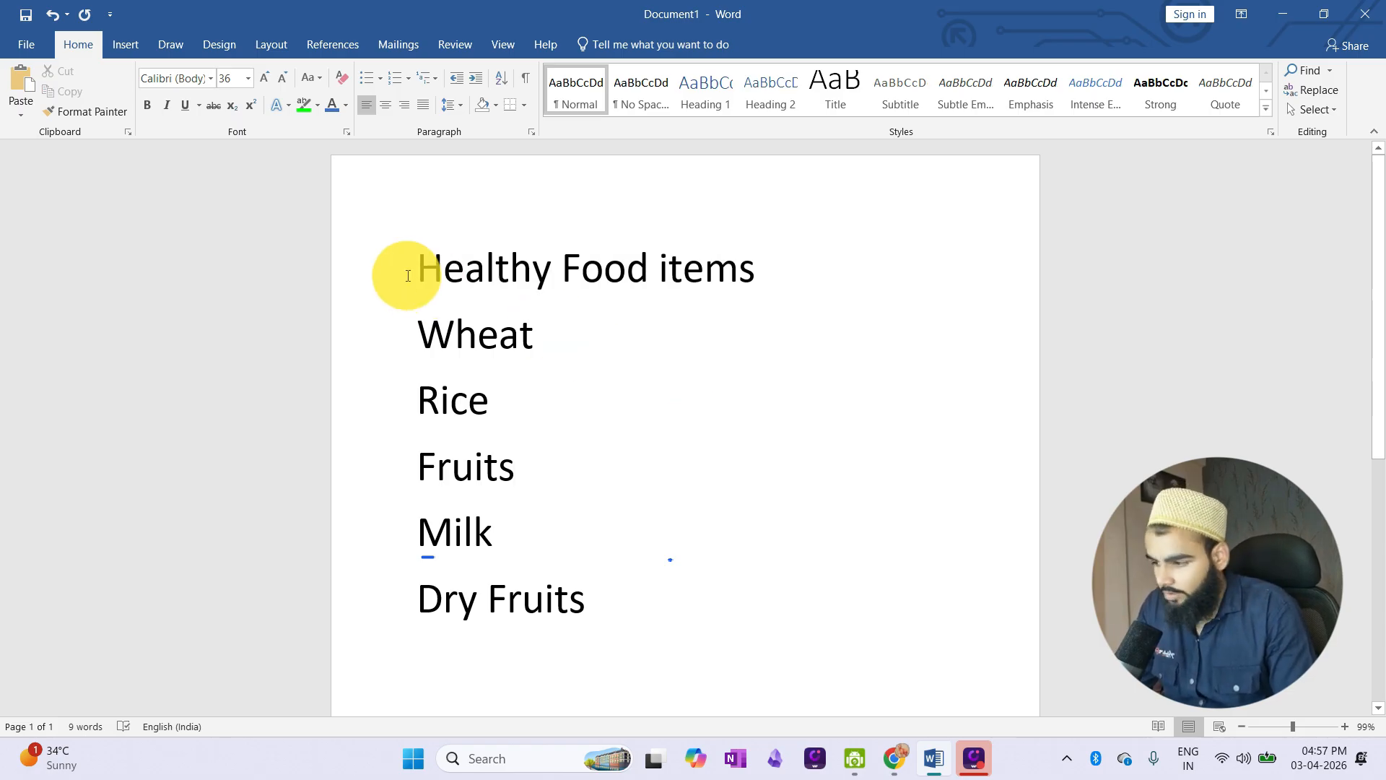
mouse_move(408, 276)
left_mouse_down()
mouse_move(820, 278)
mouse_move(406, 264)
left_mouse_up()
left_click(820, 278)
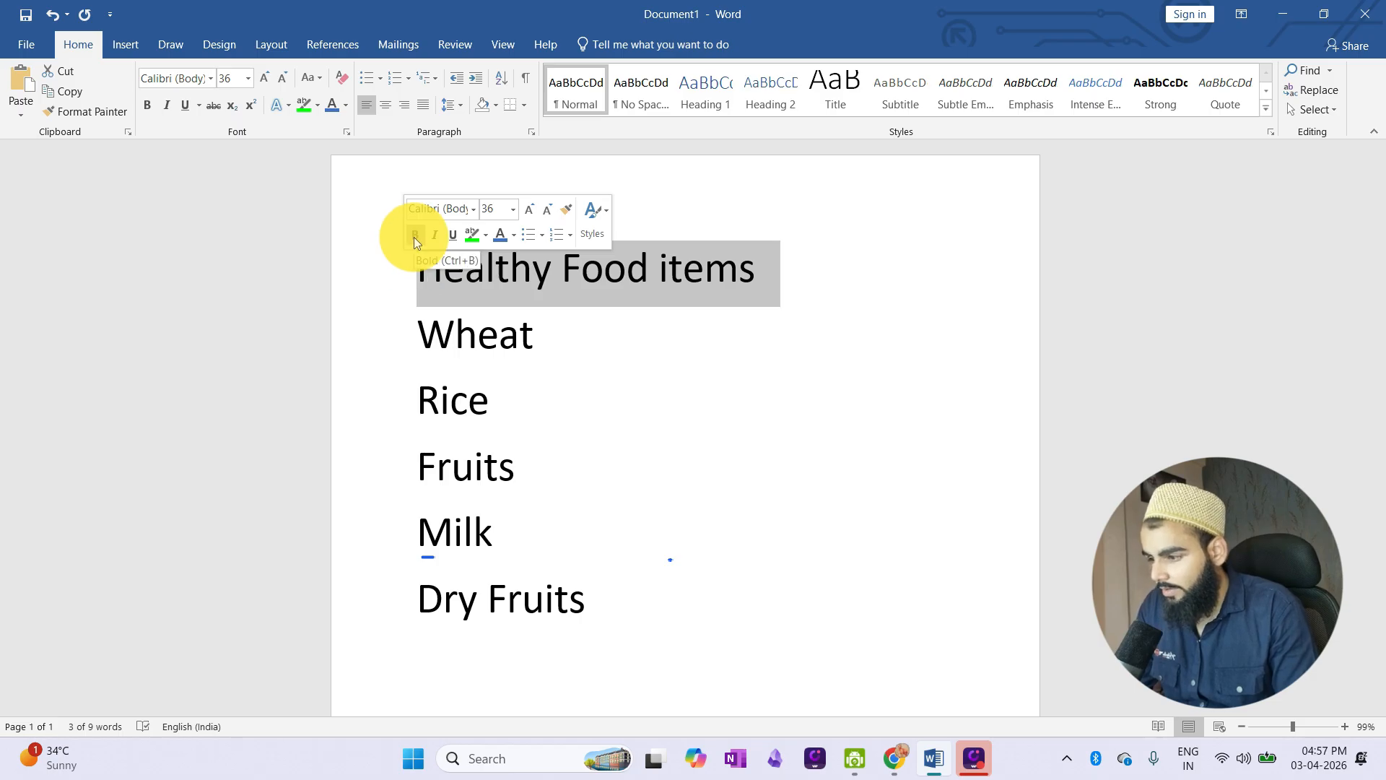
left_click(414, 236)
left_click(673, 347)
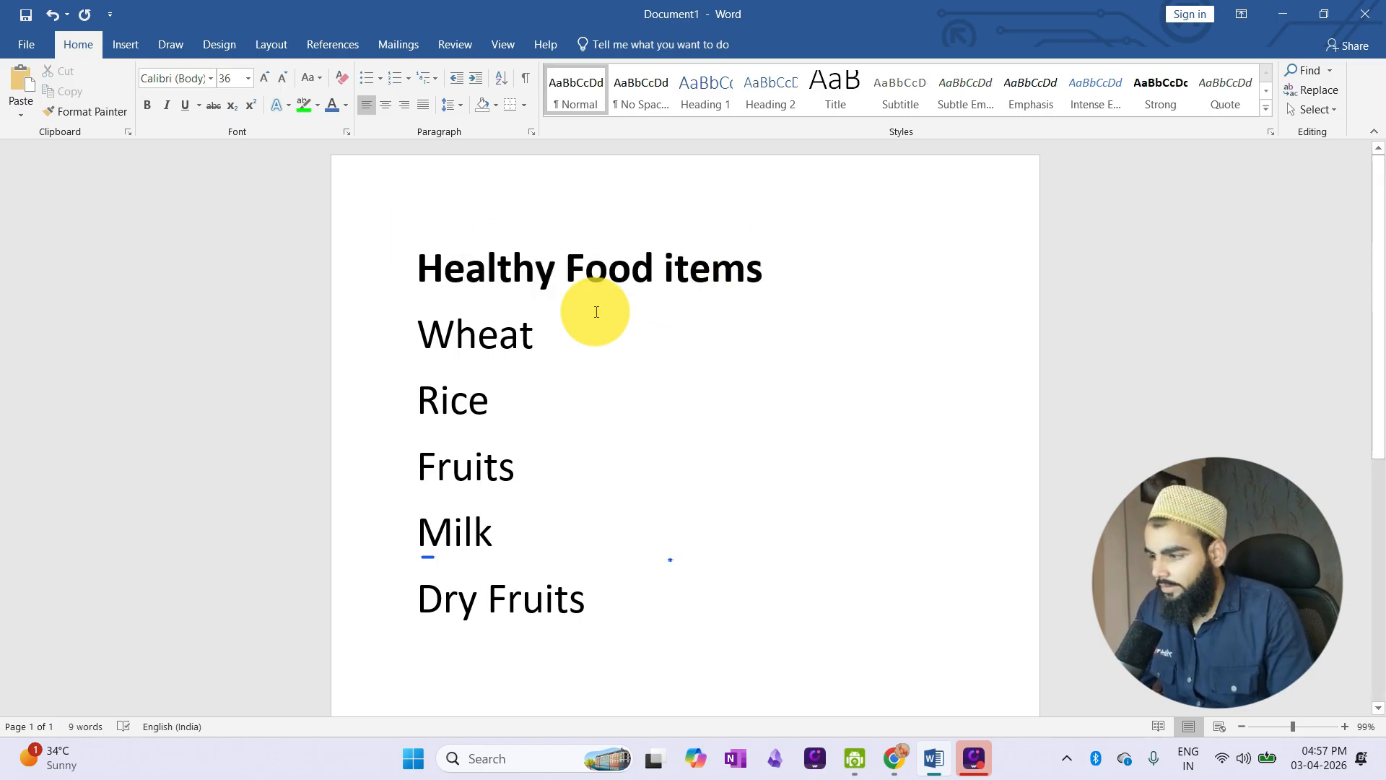
left_click_drag(420, 334, 387, 346)
left_click(621, 588)
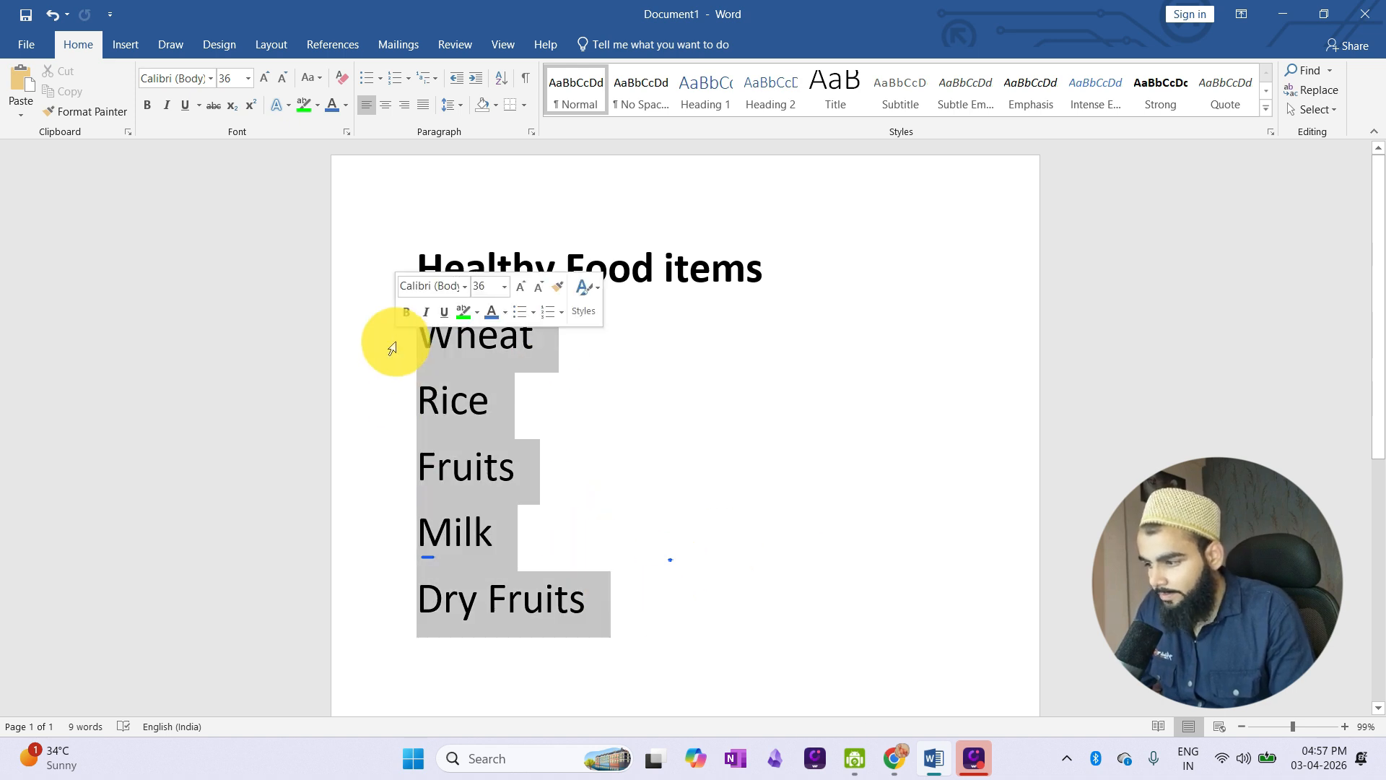
left_click(533, 371)
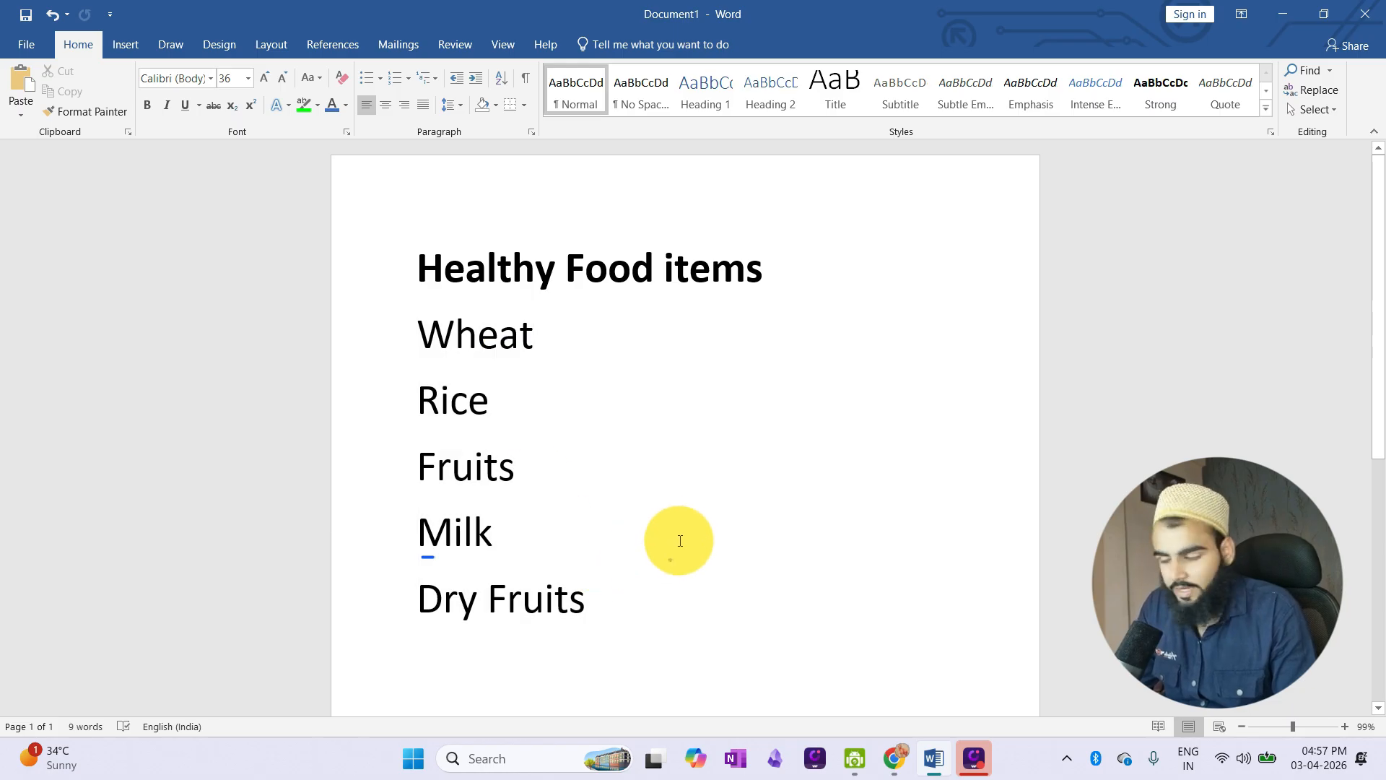
scroll(607, 406, "down", 1)
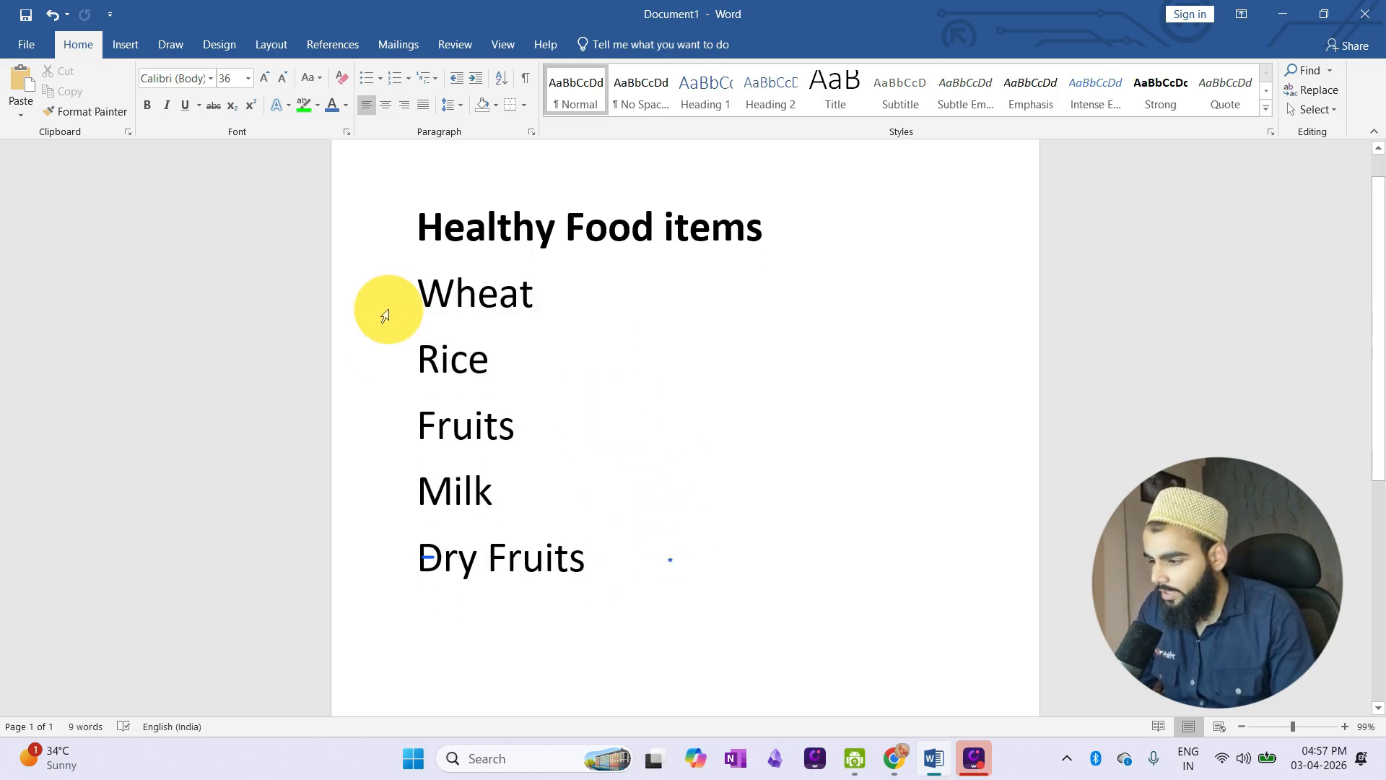
left_click(727, 21)
left_click(679, 18)
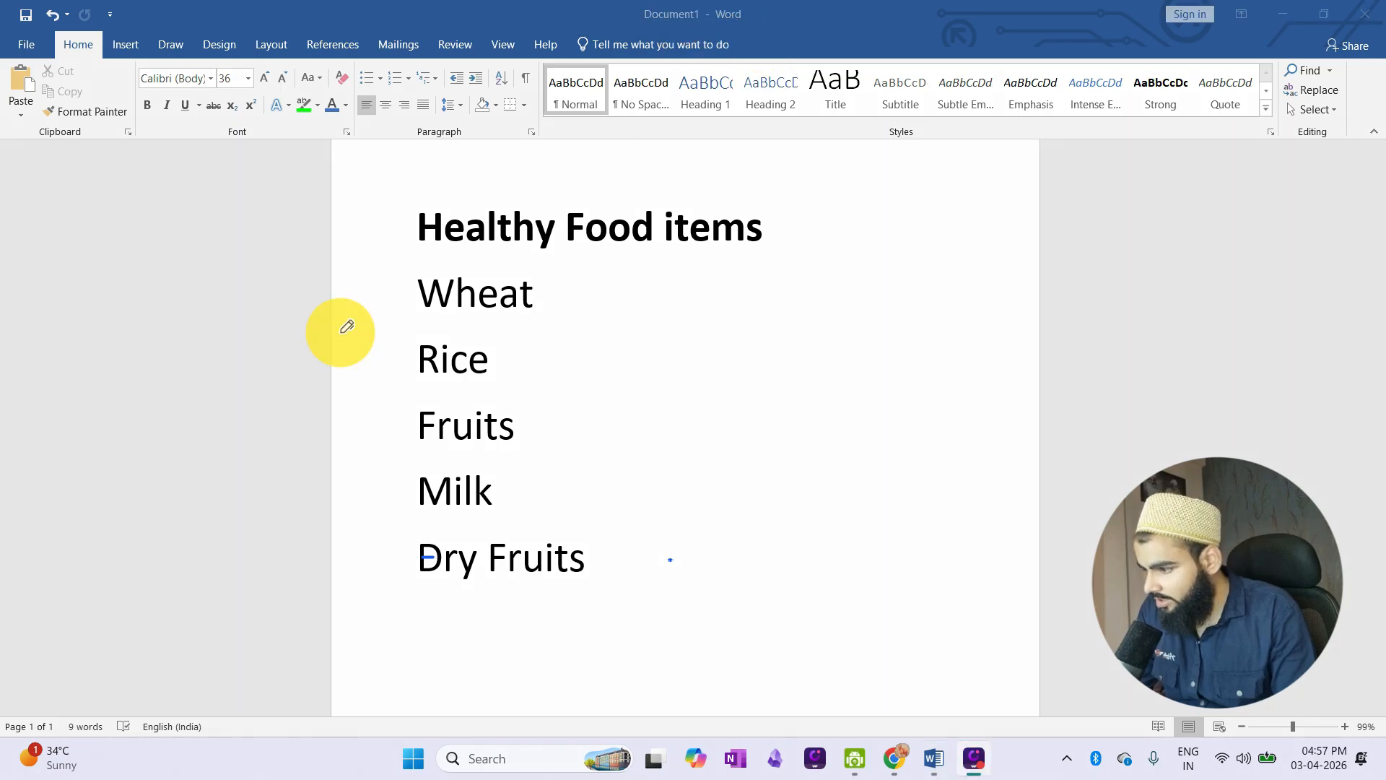
left_click(390, 297)
left_click(394, 431)
left_click(399, 355)
left_click(409, 564)
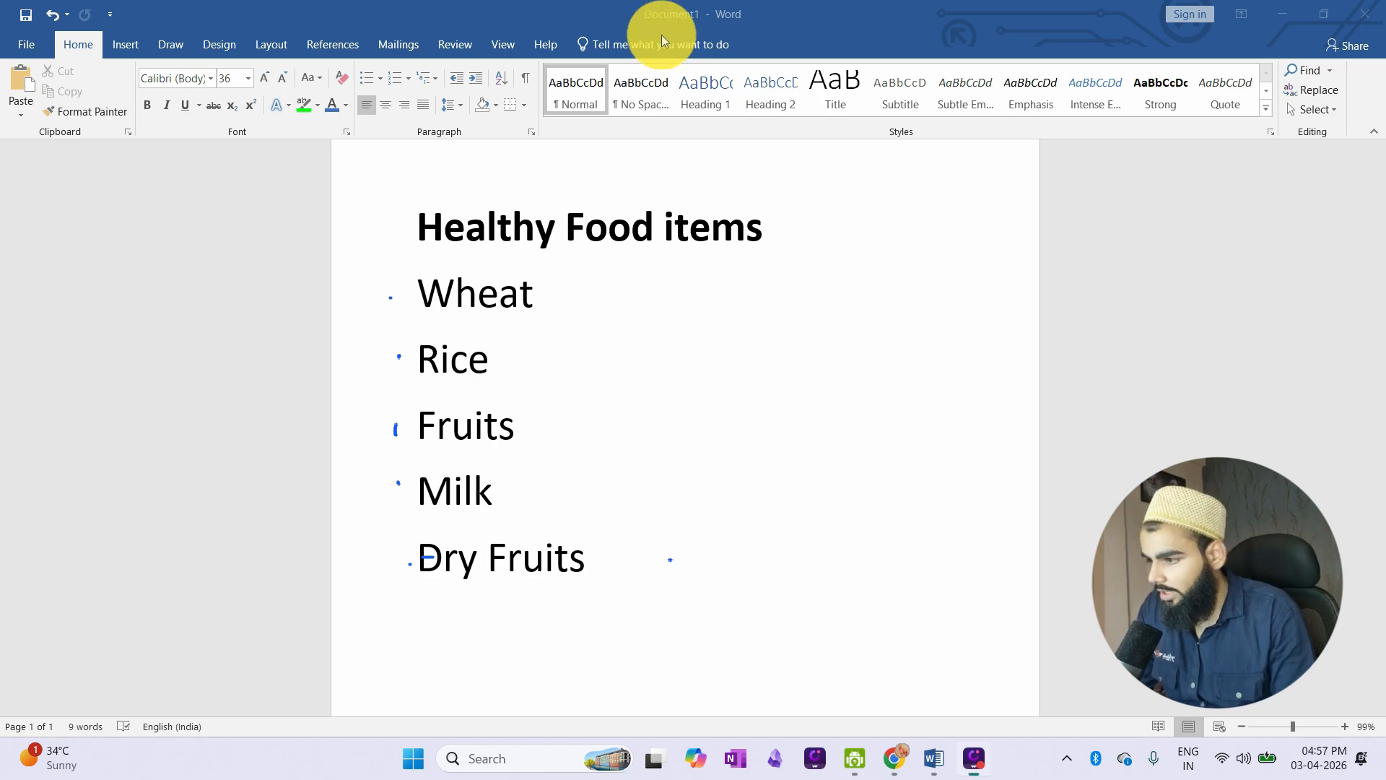
key("Escape")
Apply solid round bullets to the five lines from Wheat to Dry Fruits.
left_click(423, 297)
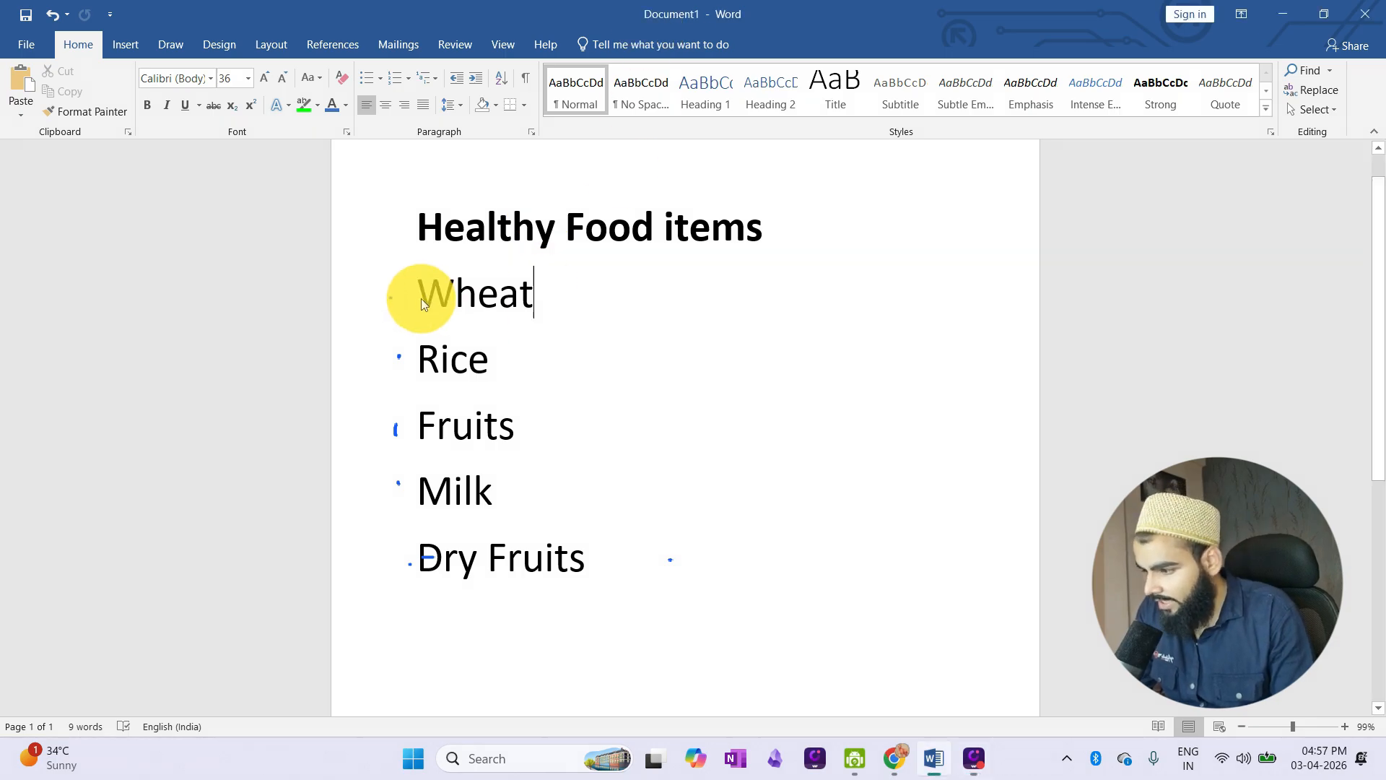
left_click_drag(424, 313, 570, 559)
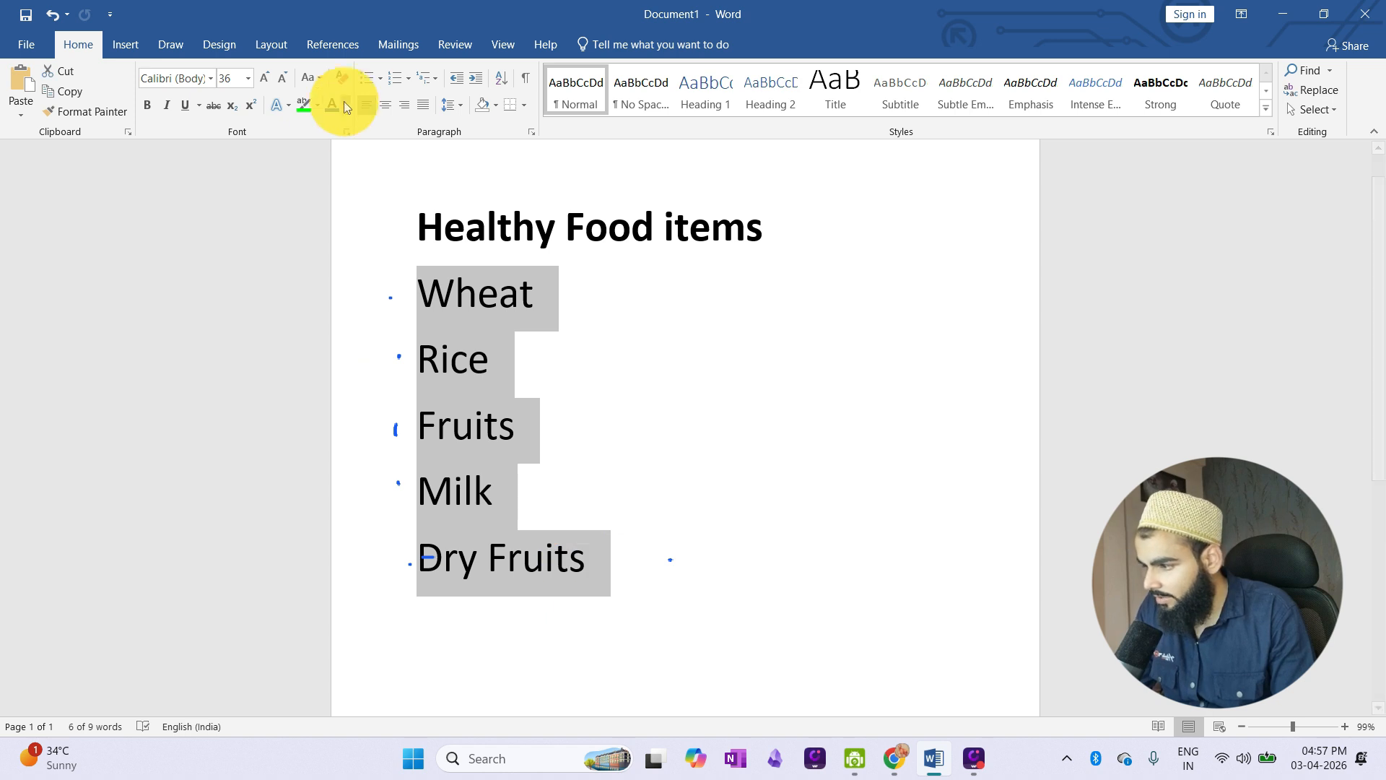
left_click(362, 81)
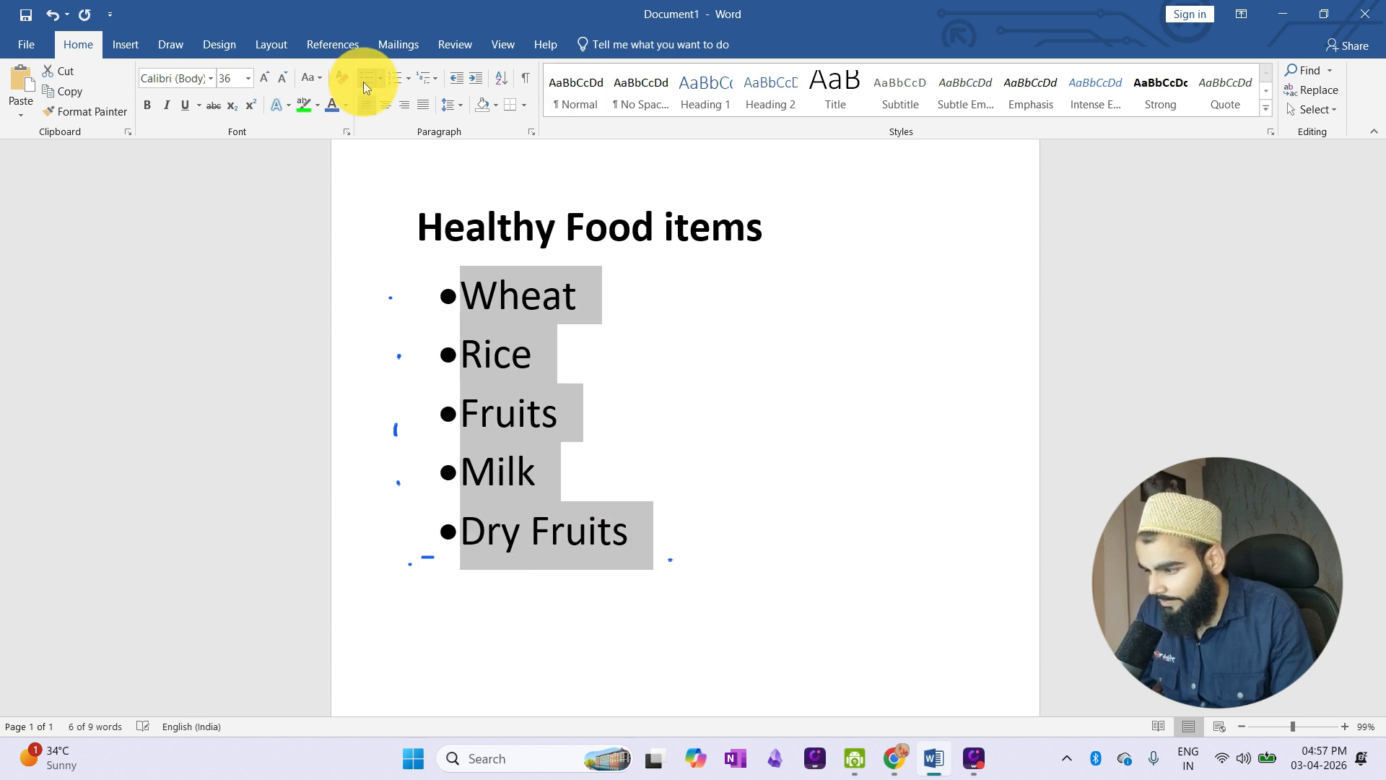
left_click(610, 393)
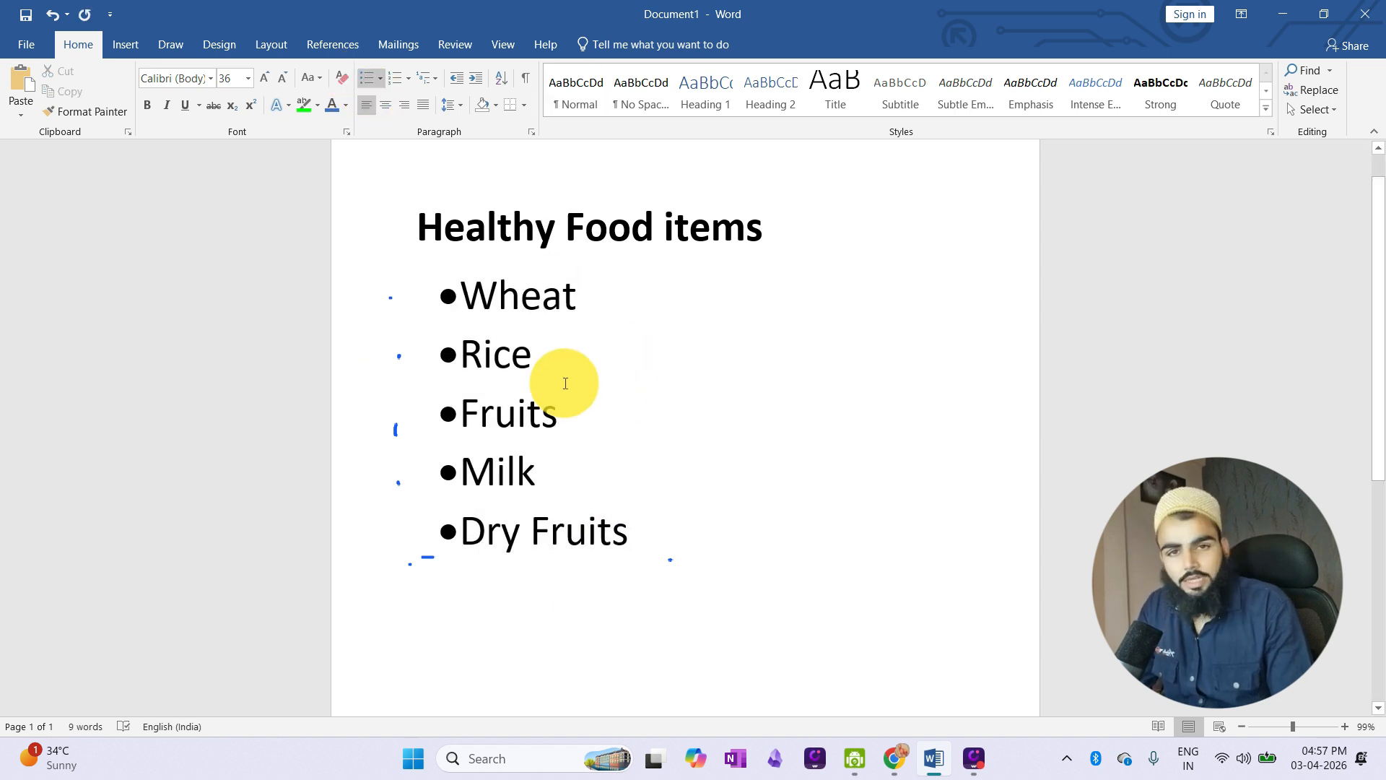
Change the bullets of all five food items to the arrowhead style from the bullet library.
left_click_drag(457, 294, 613, 504)
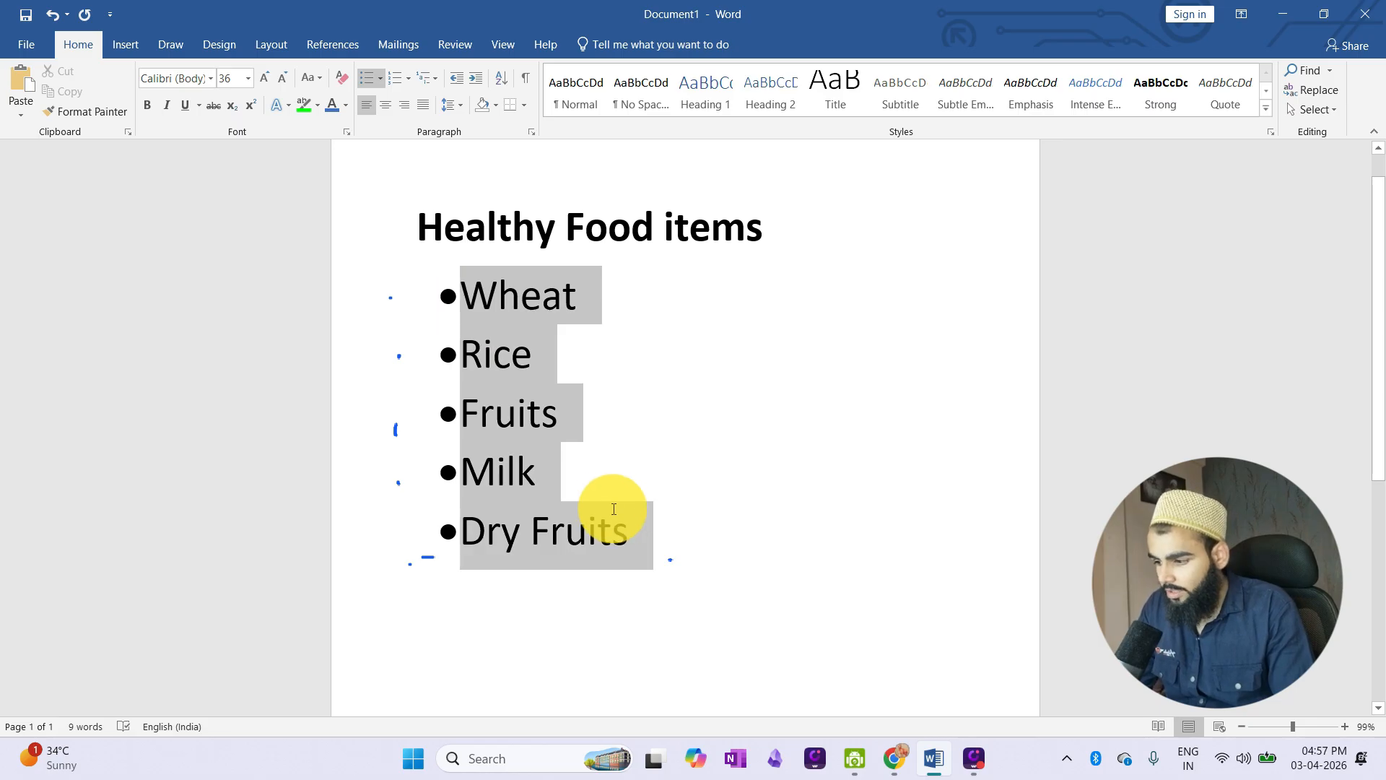
left_click(380, 80)
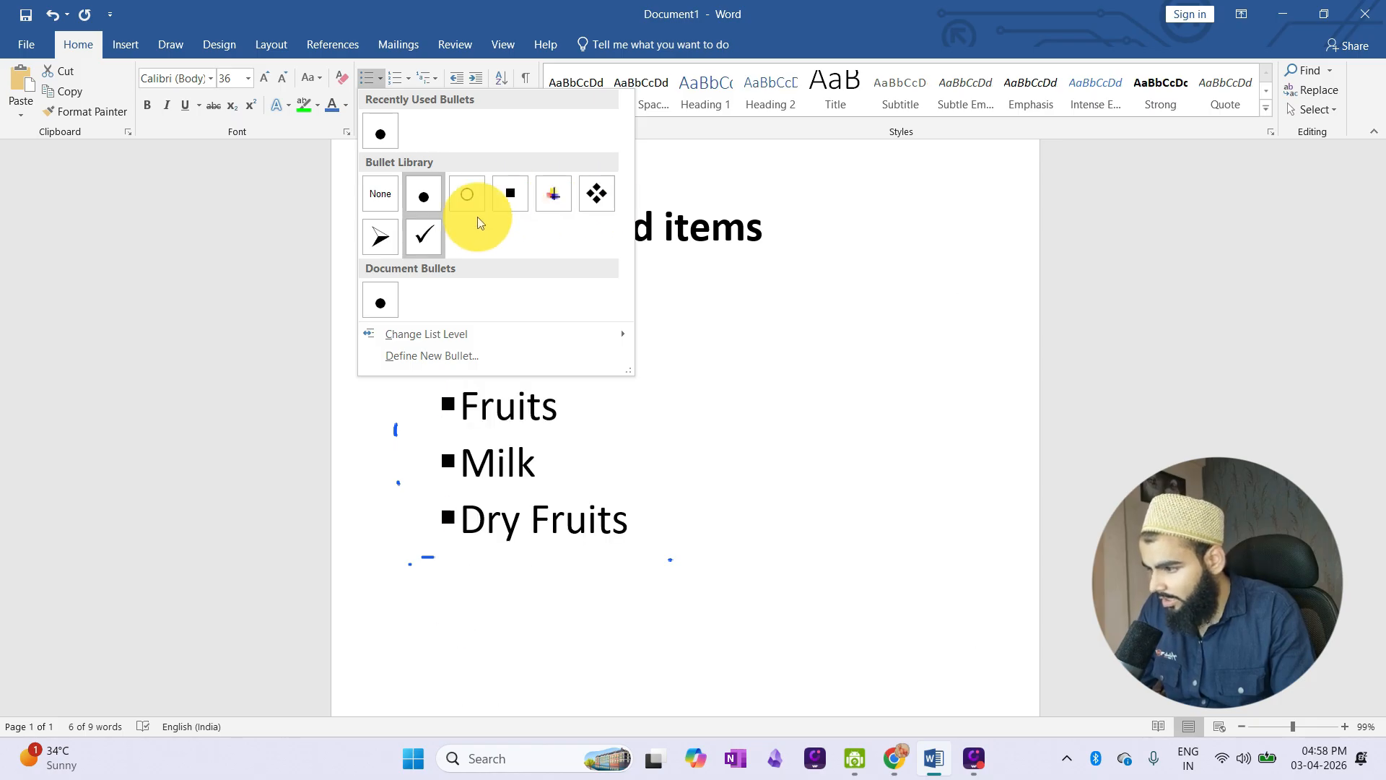
left_click(390, 234)
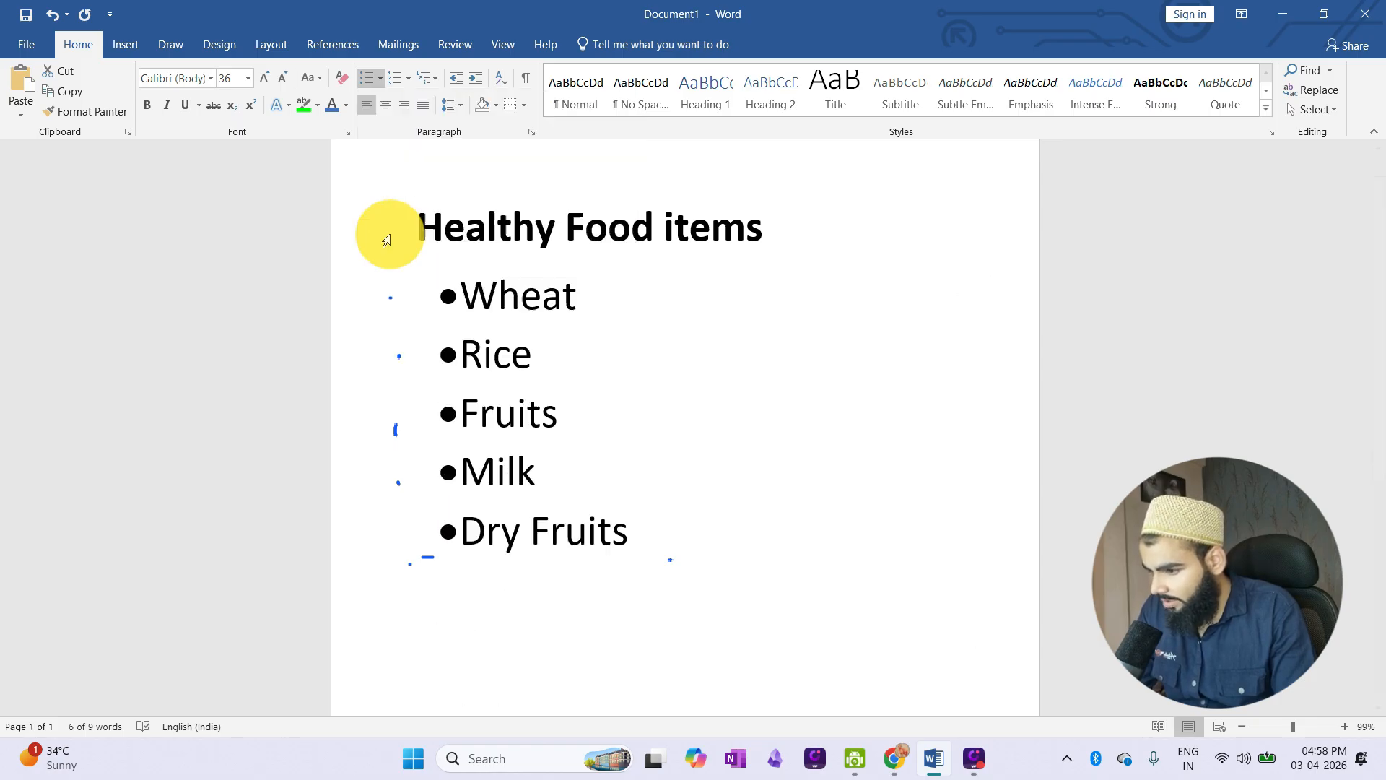
left_click(621, 348)
Reduce the font size of the Wheat, Rice, Fruits and Milk items to 20.
left_click_drag(678, 292, 832, 668)
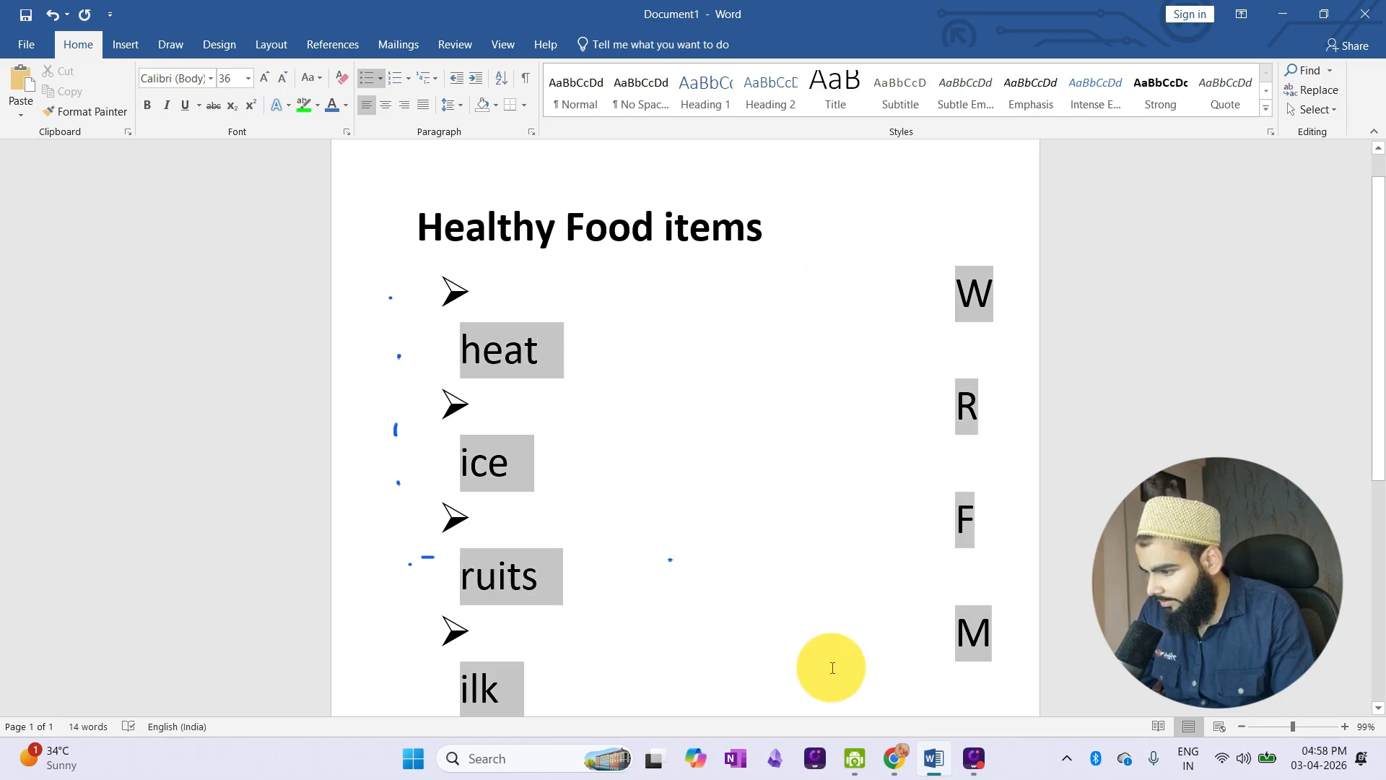
left_click(279, 83)
left_click(279, 84)
left_click(279, 84)
left_click(278, 84)
left_click(279, 84)
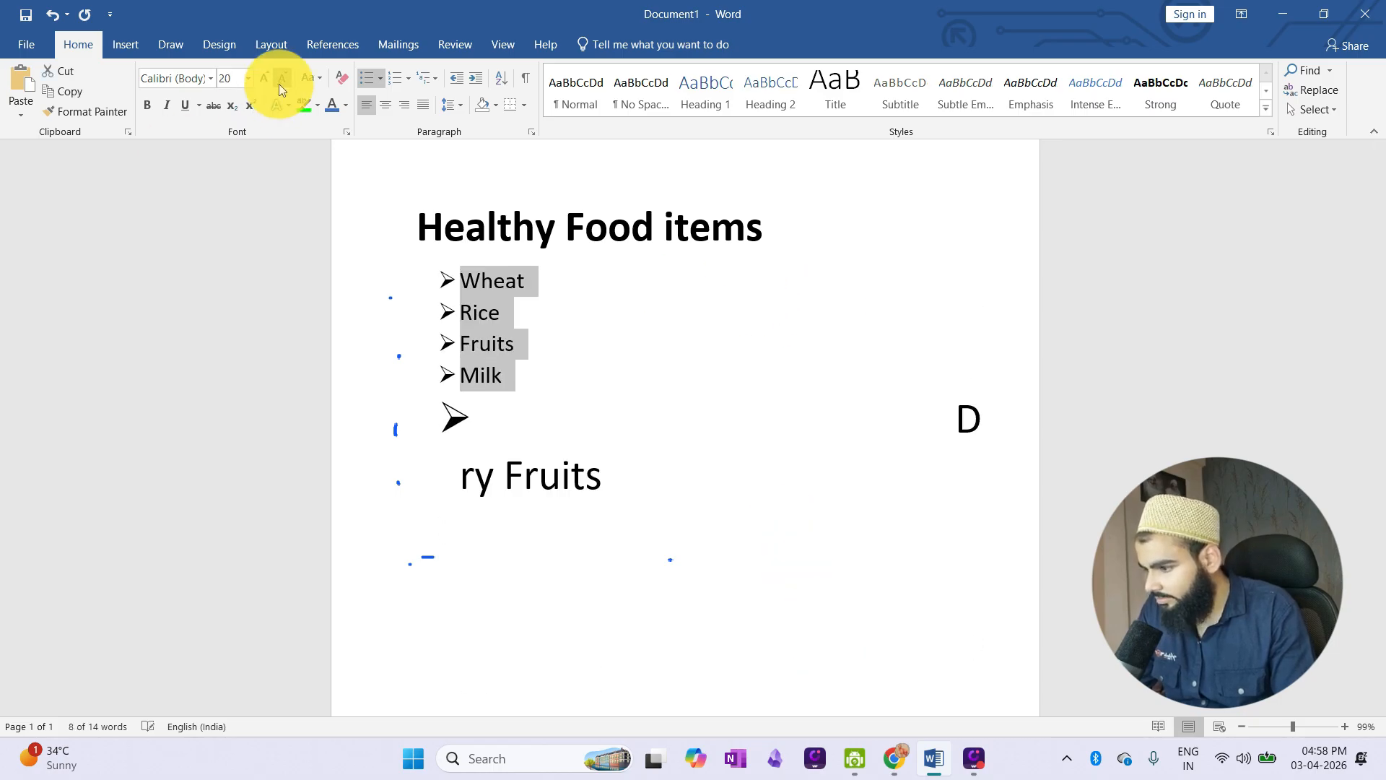
left_click(603, 377)
Set the font size of the Dry Fruits item to 20.
left_click_drag(470, 413, 442, 465)
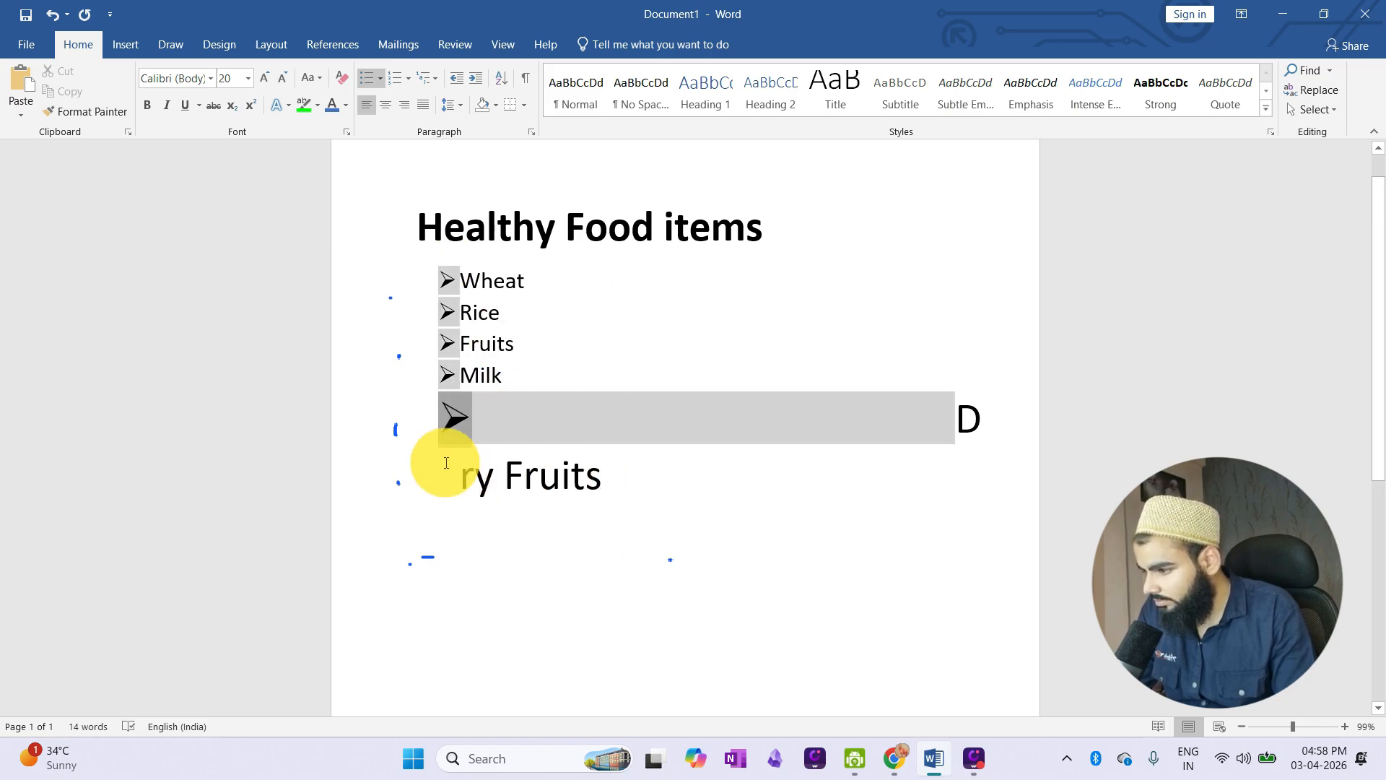
left_click_drag(486, 393, 649, 476)
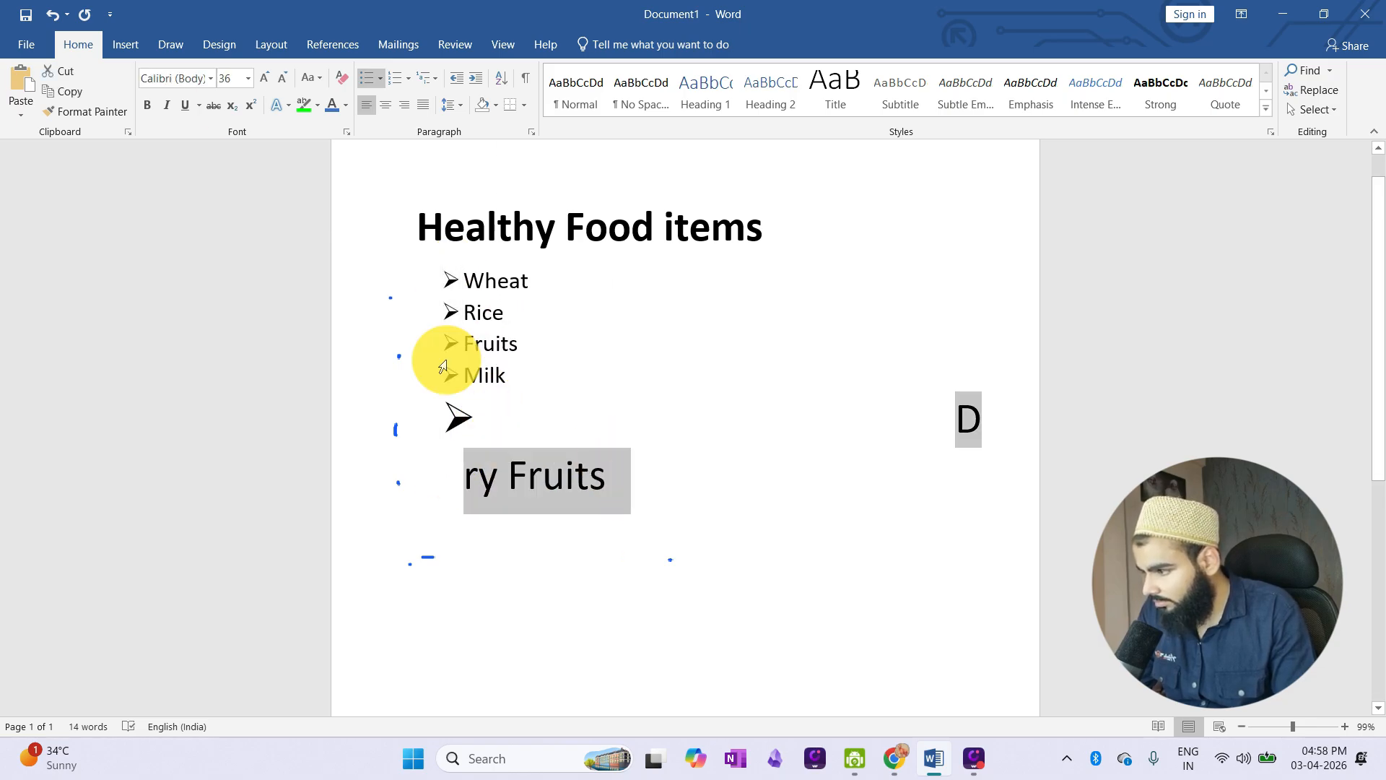
type("20")
key("Return")
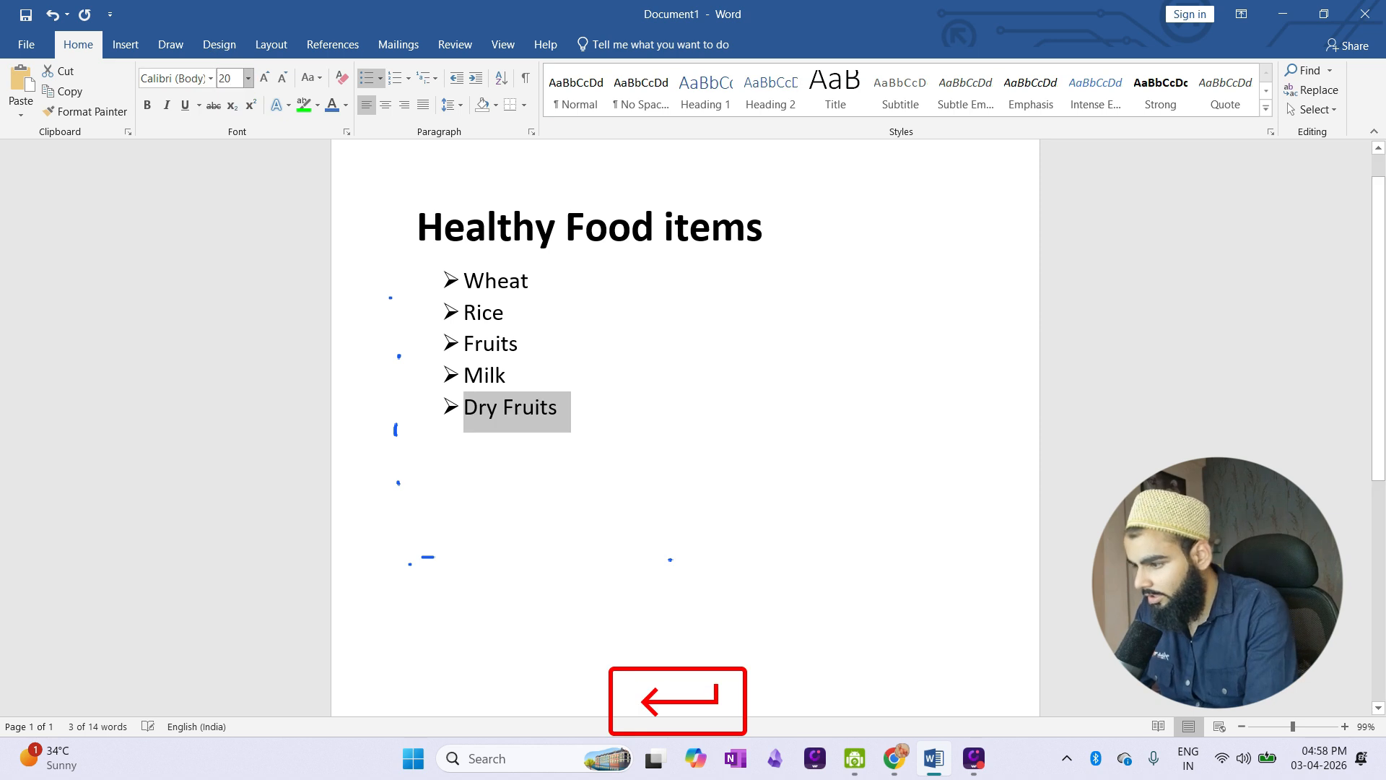
left_click(534, 312)
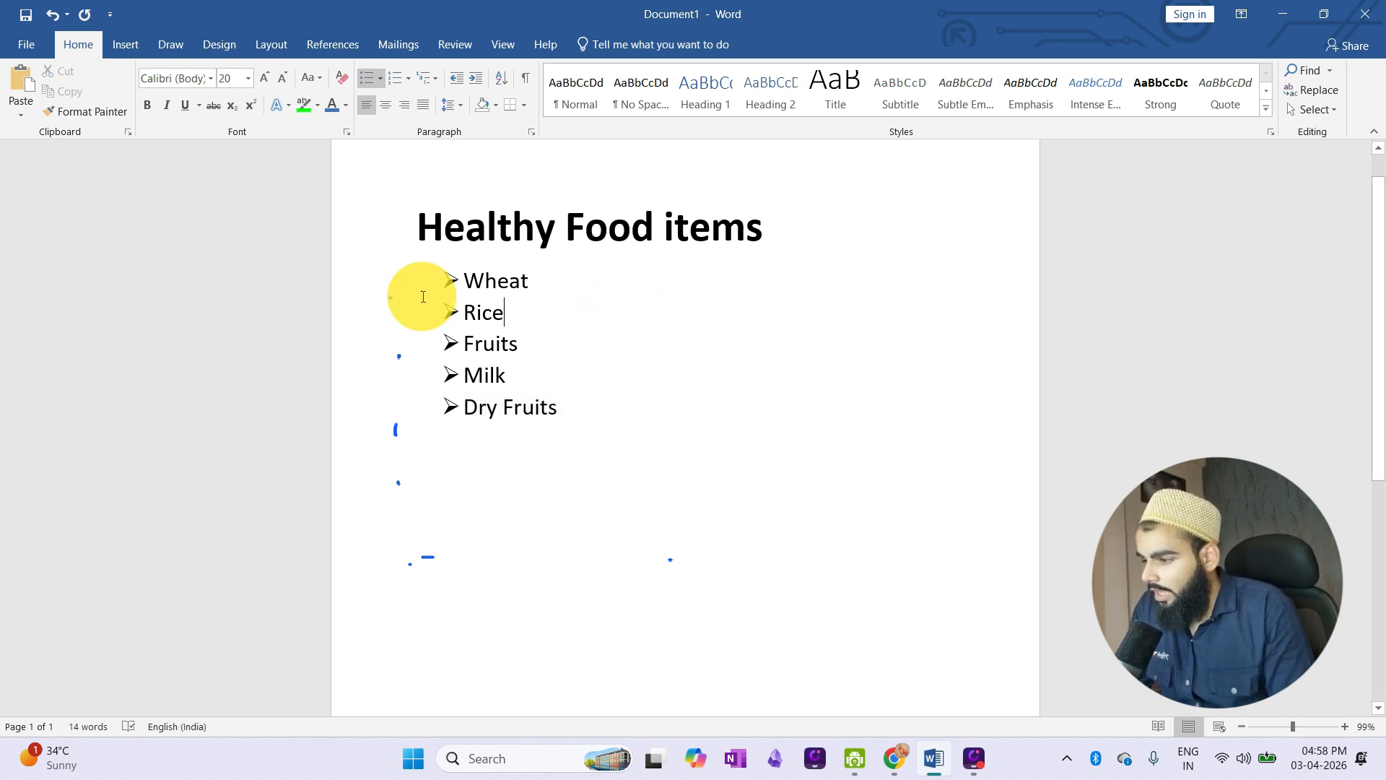
Change the bullets of the Rice, Fruits, Milk and Dry Fruits items to the four-diamond style.
left_click_drag(449, 280, 442, 392)
left_click_drag(464, 280, 436, 298)
left_click(546, 407)
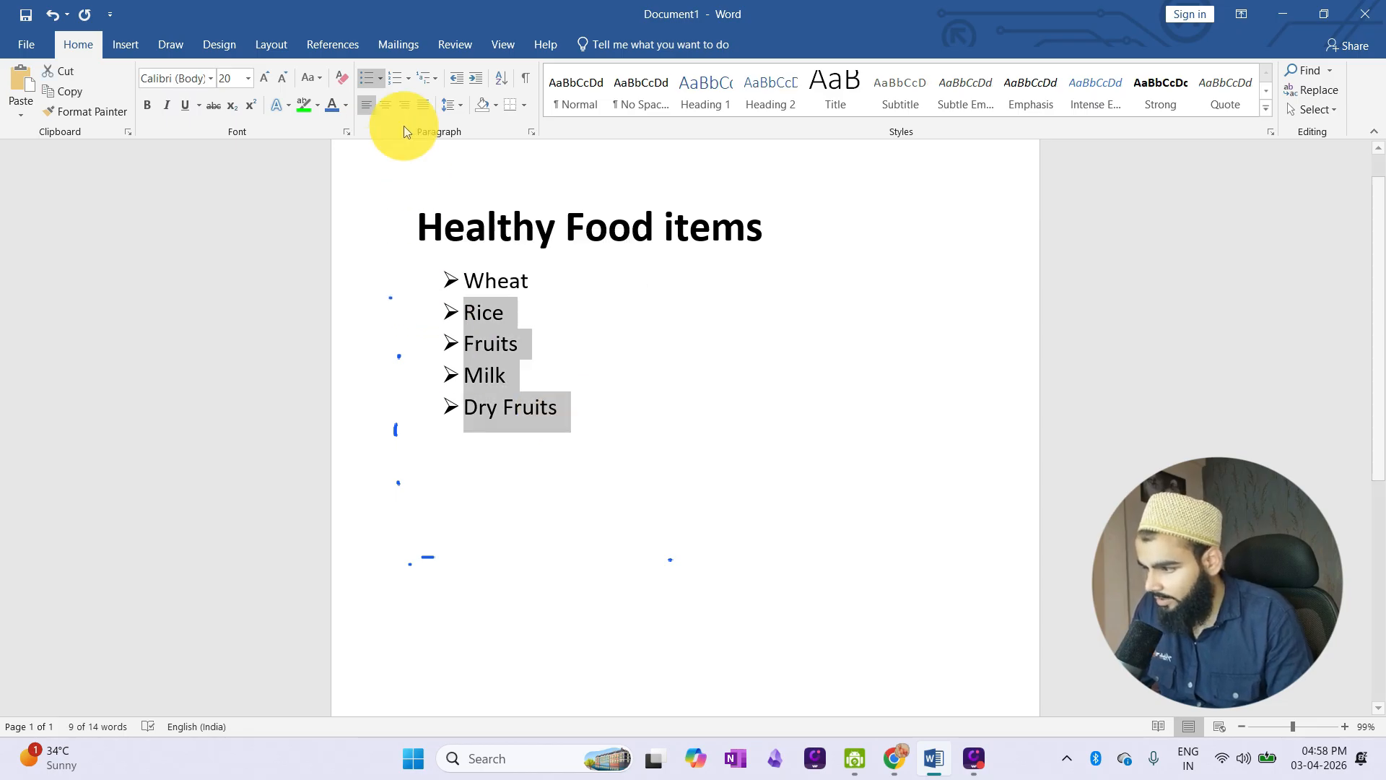
left_click(380, 83)
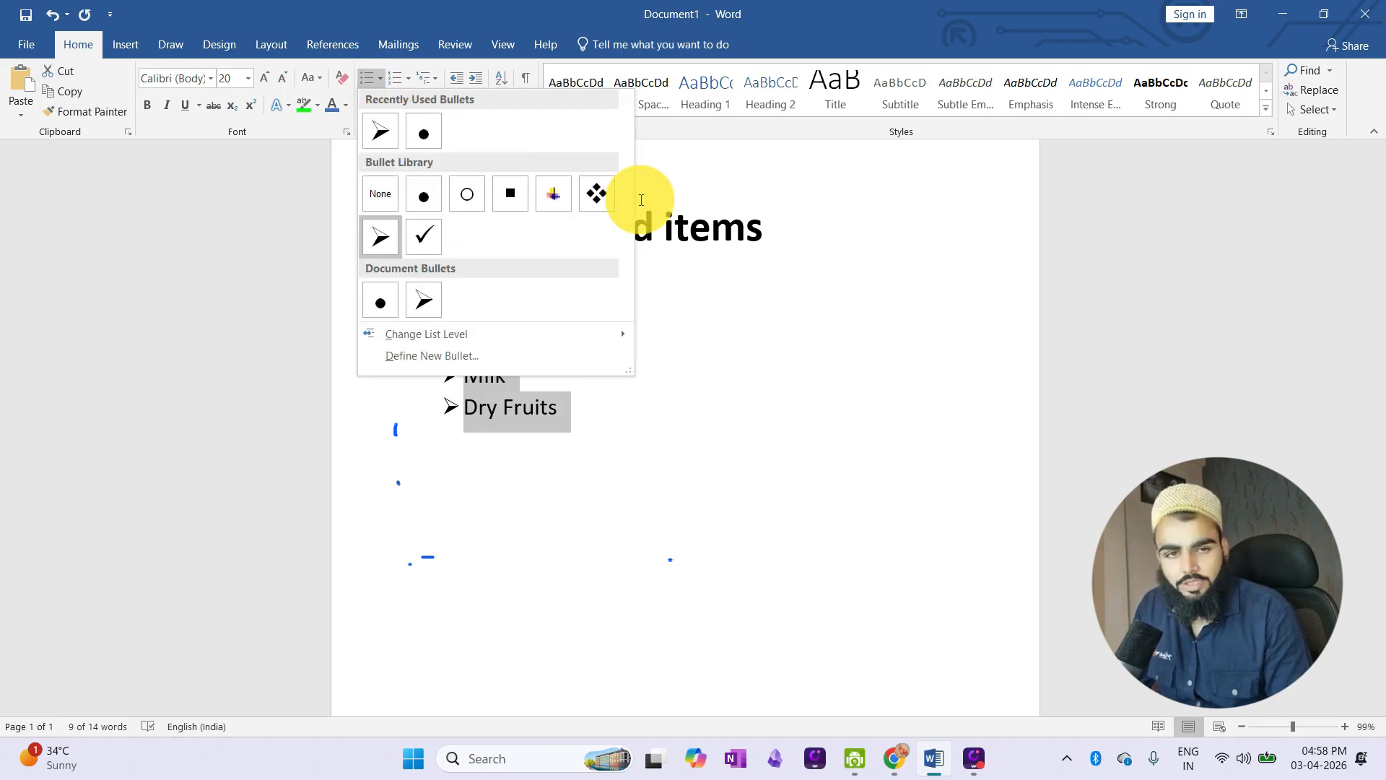
left_click(607, 188)
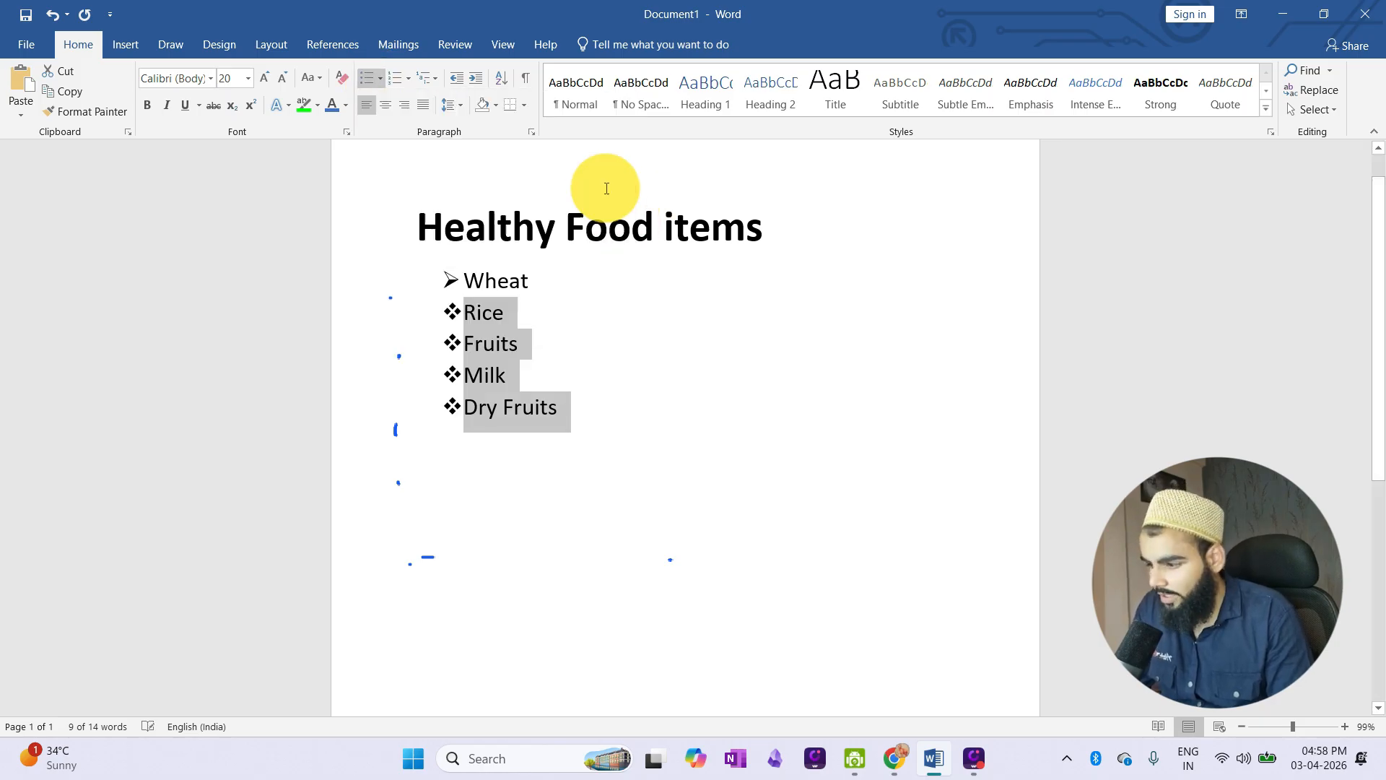
left_click(612, 322)
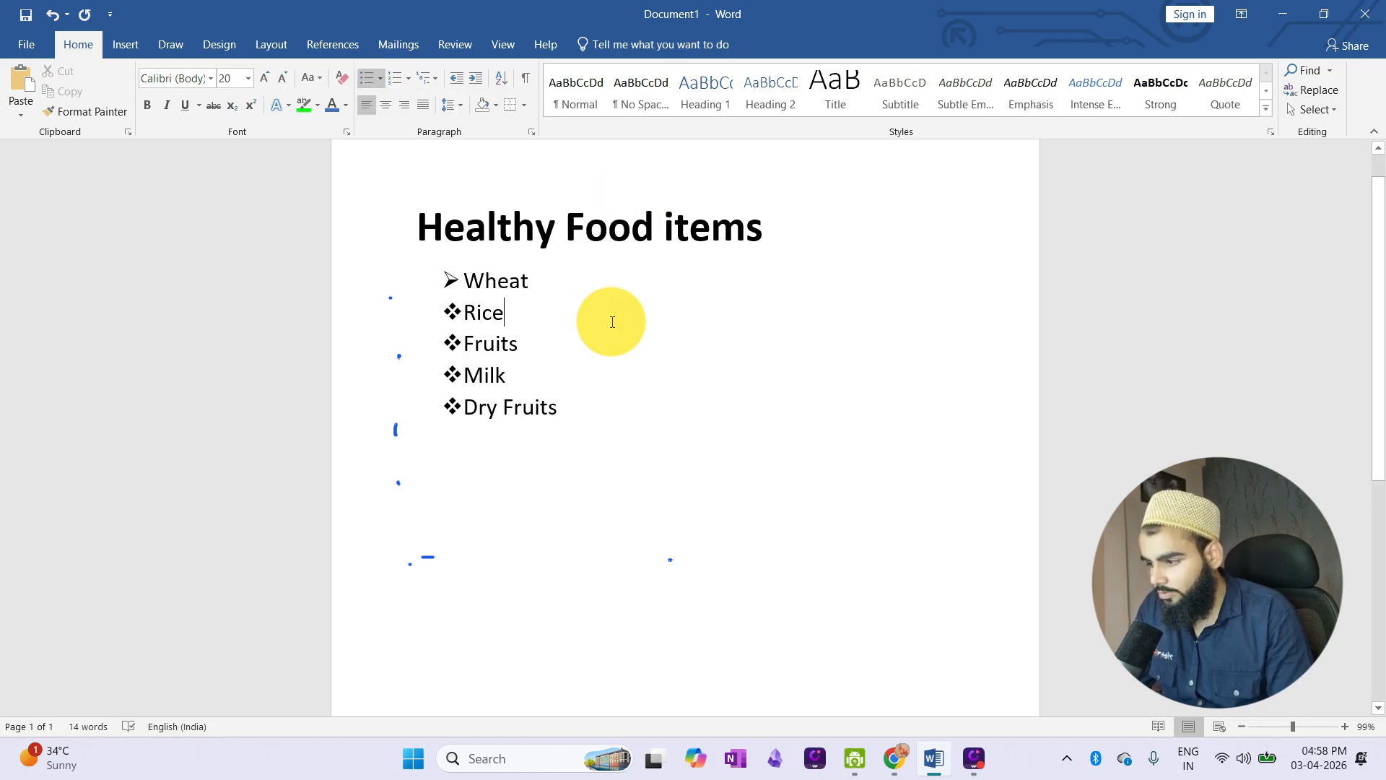
Convert the five food items from bullets to a numbered list and set its numbering to the A. B. C. style.
left_click(452, 281)
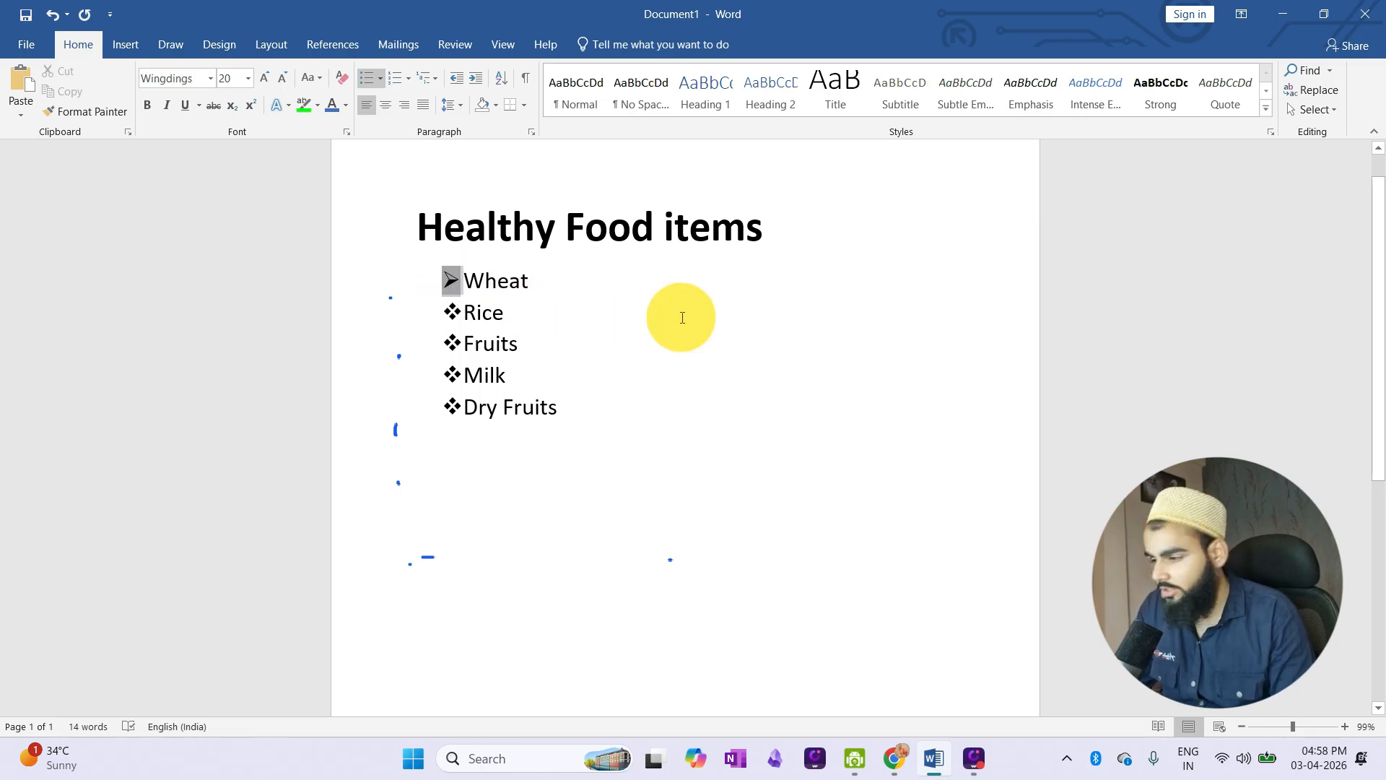
left_click_drag(453, 281, 457, 362)
left_click_drag(565, 402, 460, 285)
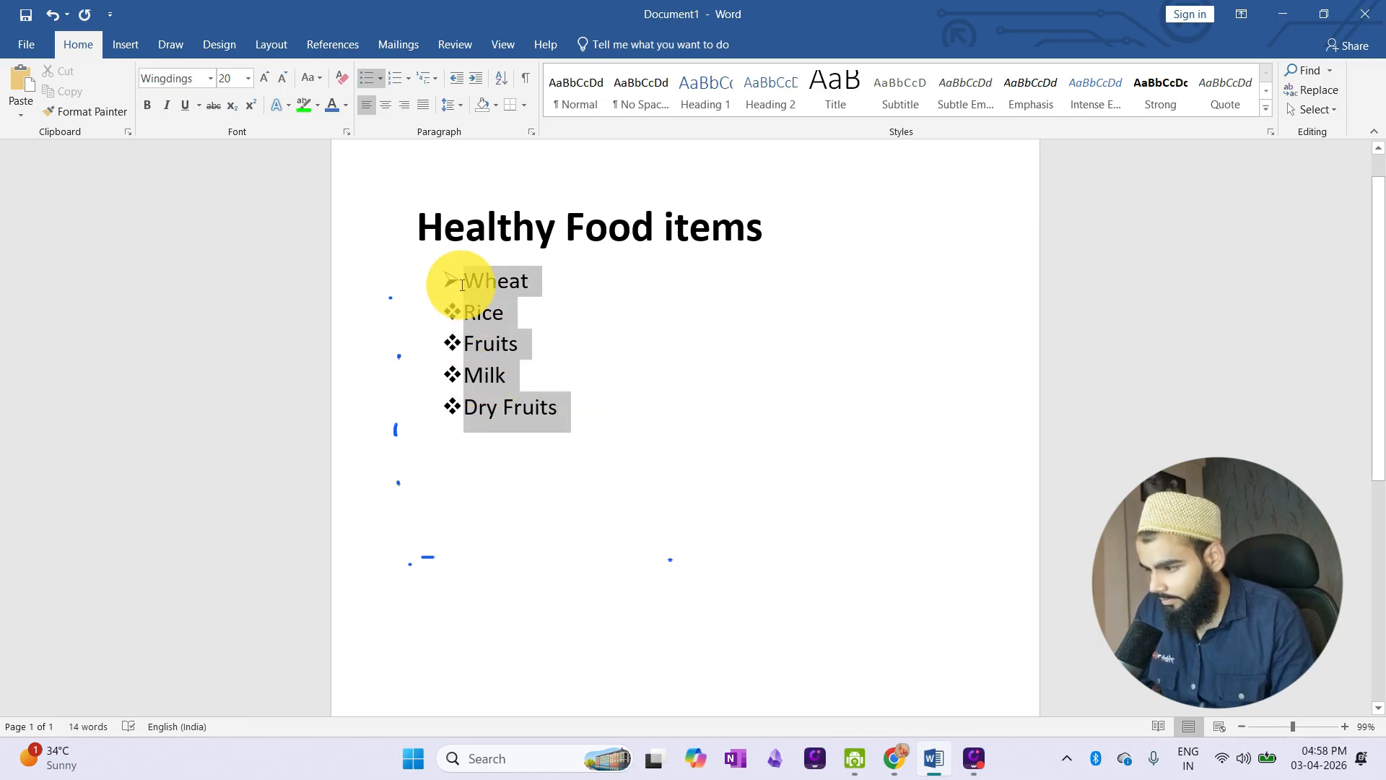
left_click(388, 79)
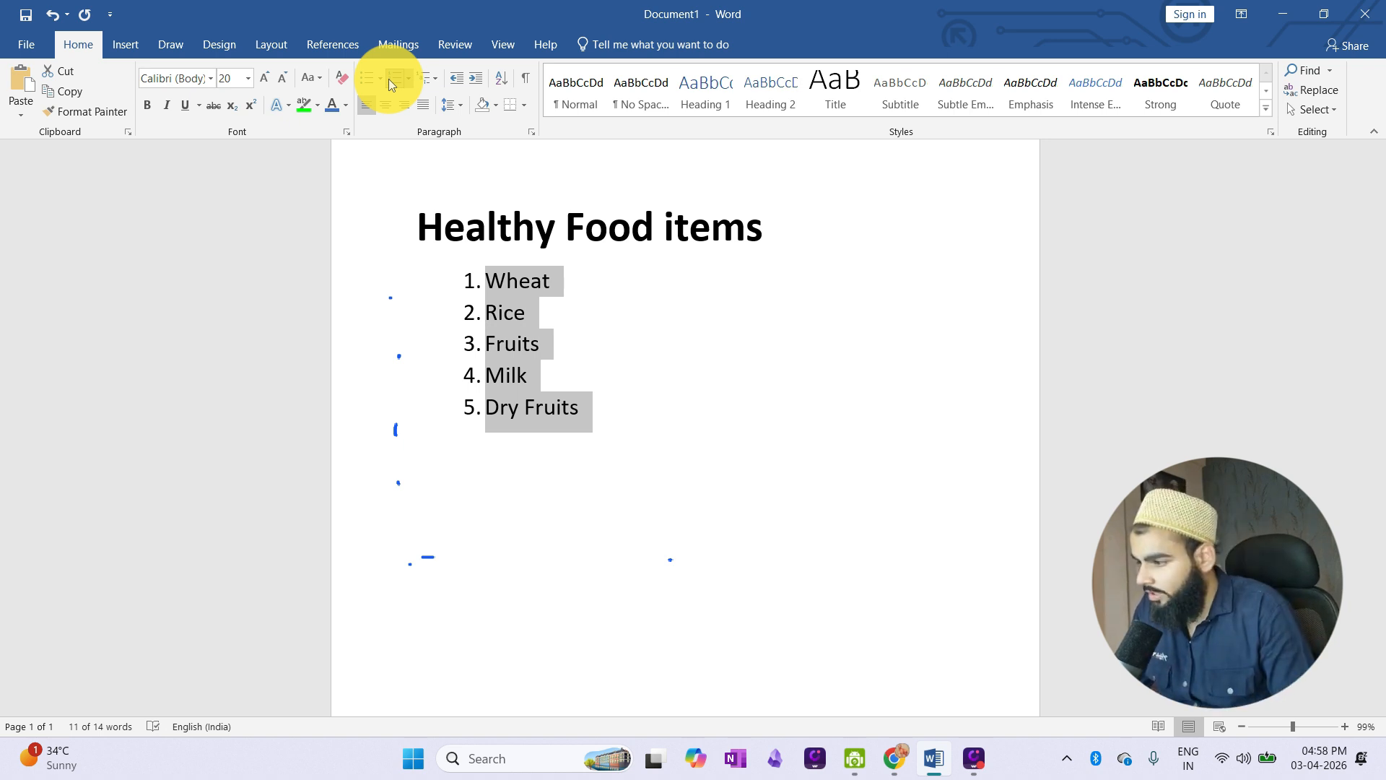
left_click(409, 79)
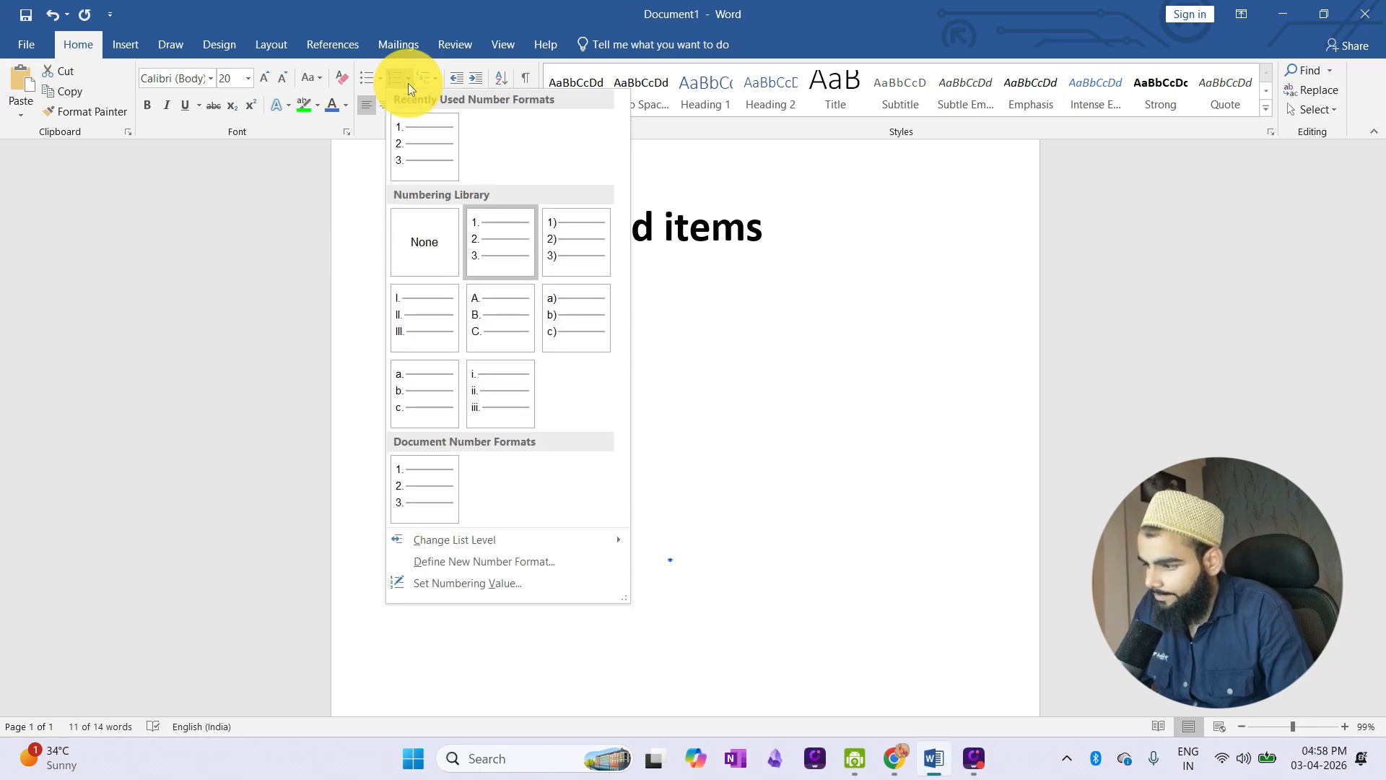
left_click(499, 327)
left_click(588, 337)
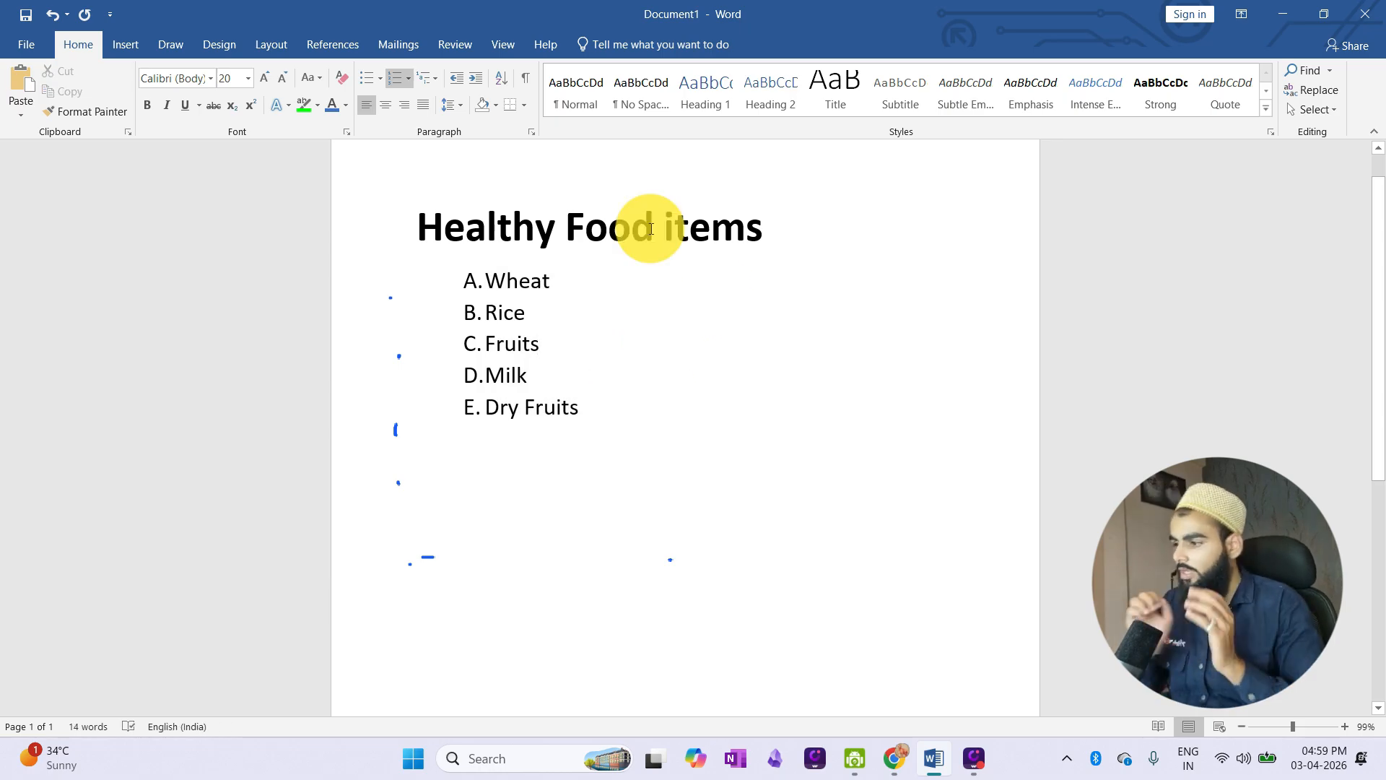
Examine the multilevel list library for the five food items, previewing the 1., 1.1., 1.1.1. style without applying it.
left_click_drag(486, 322, 605, 440)
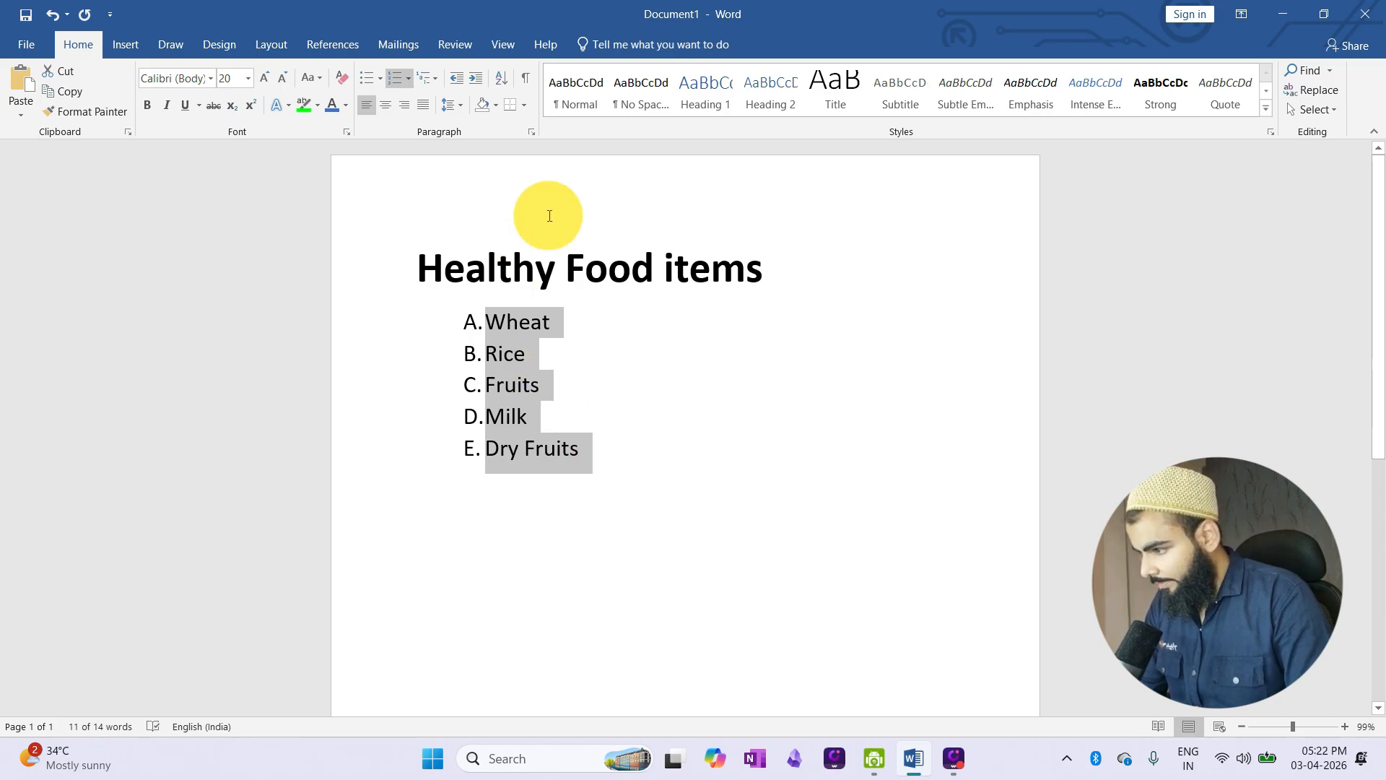
left_click(434, 81)
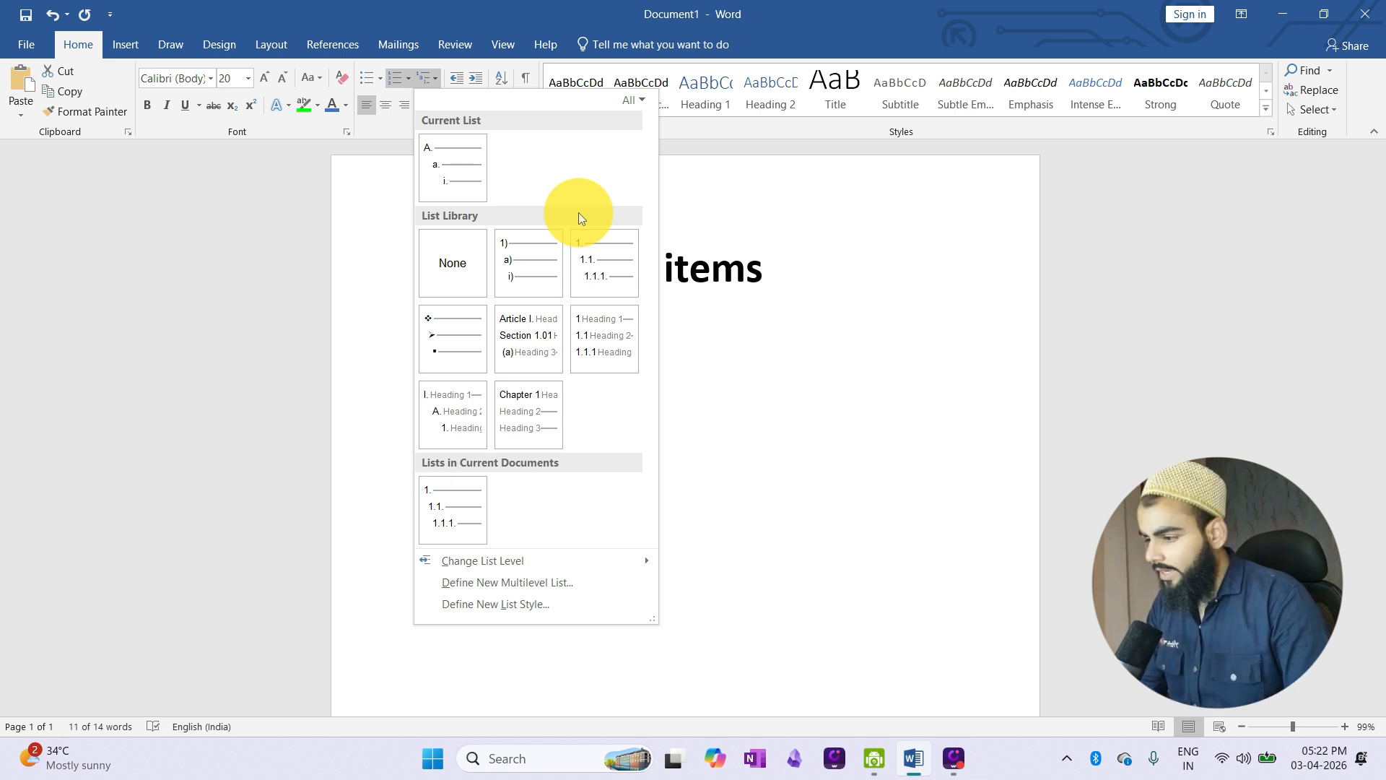
mouse_move(578, 238)
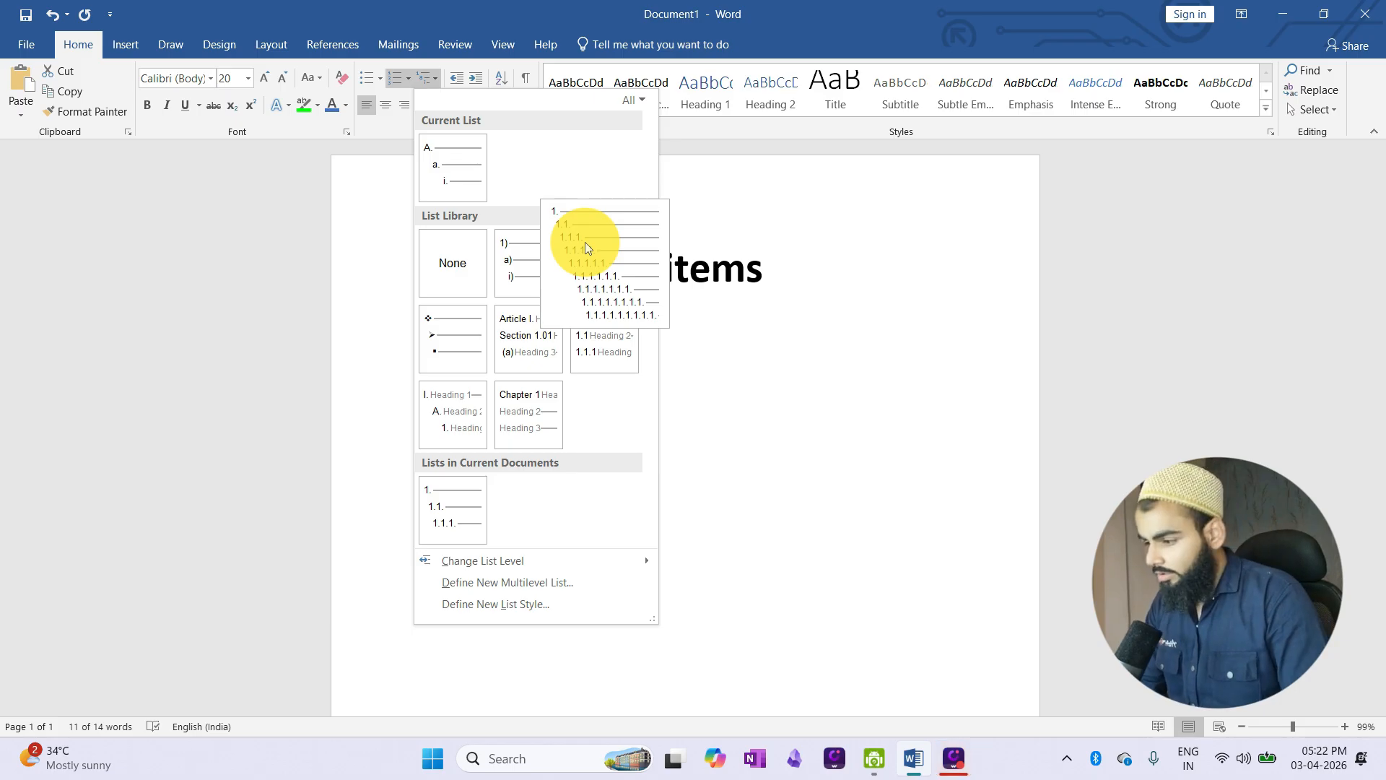
left_click(830, 337)
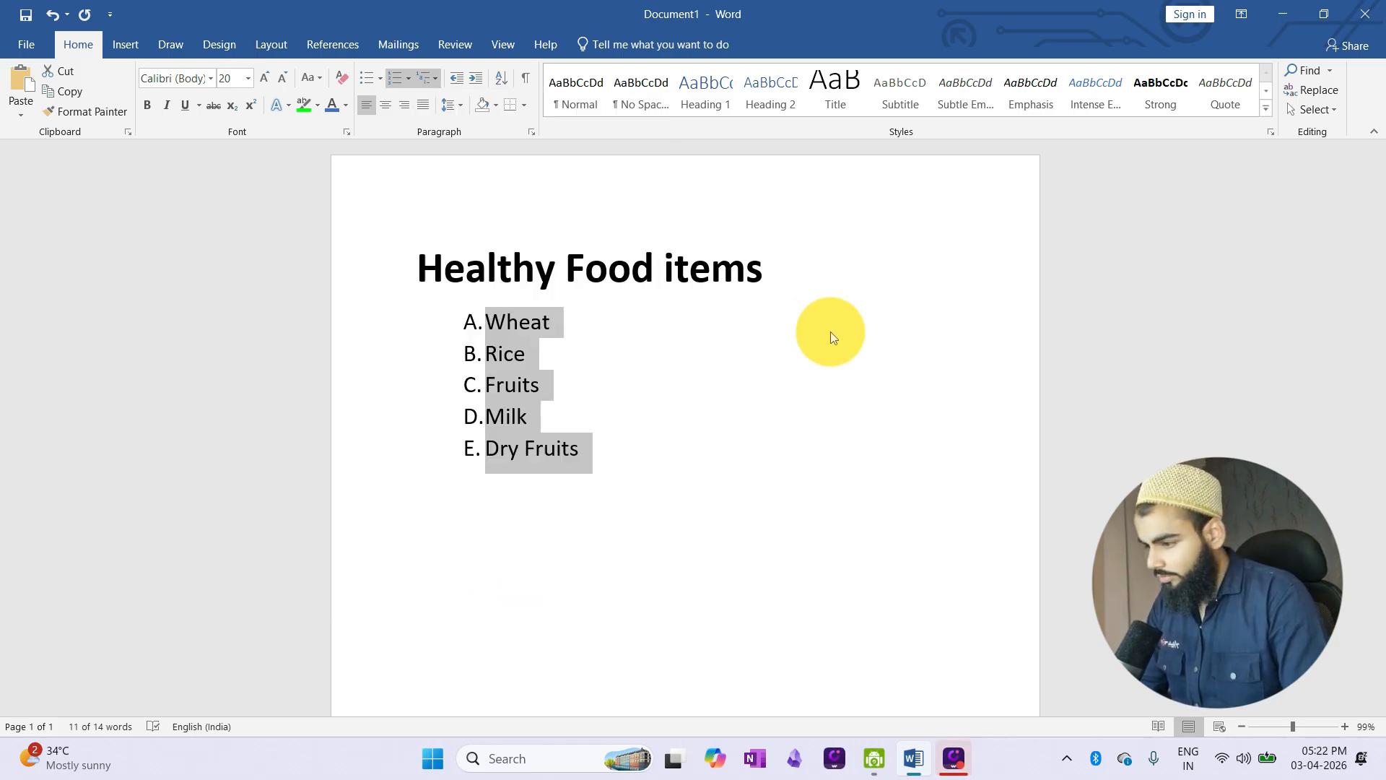
left_click(630, 413)
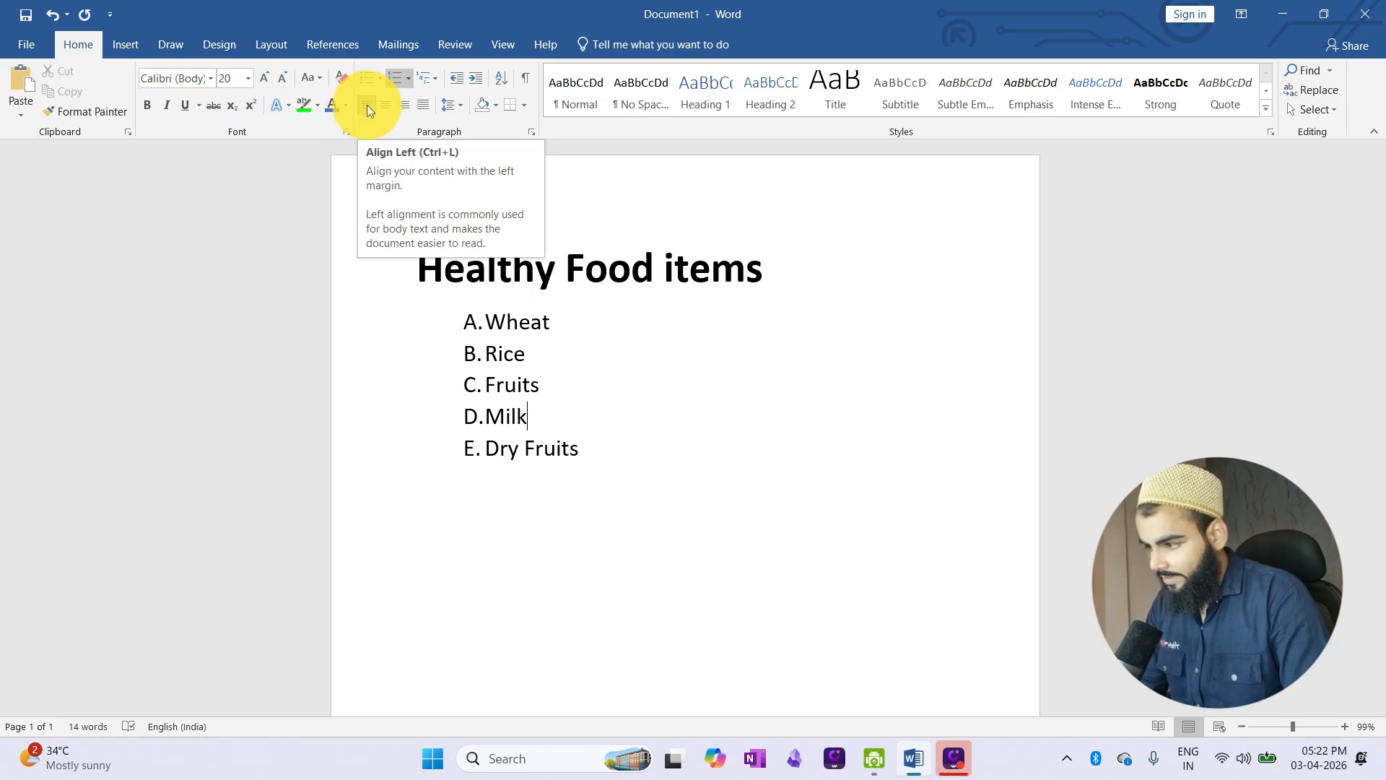
Center the Rice item on the page.
left_click_drag(613, 358, 485, 322)
left_click(486, 353)
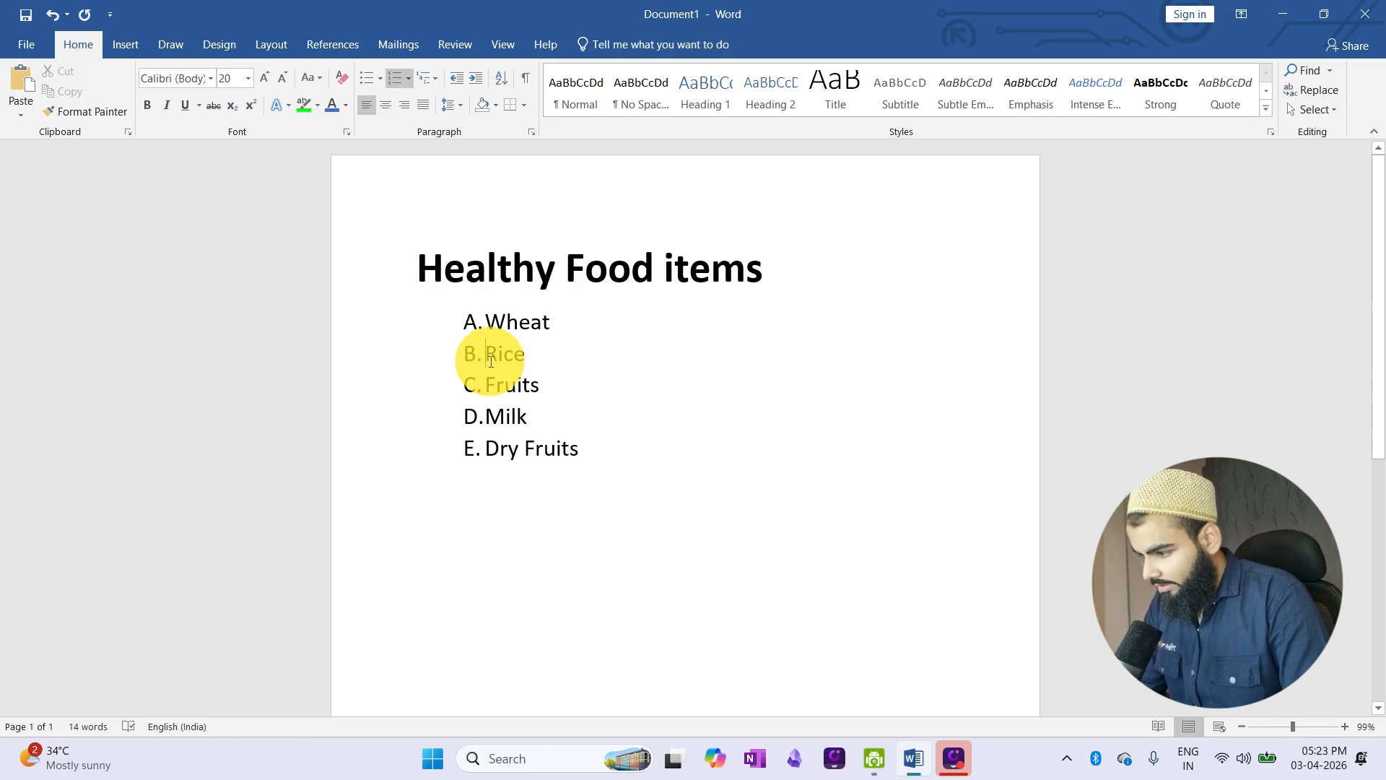
left_click(383, 108)
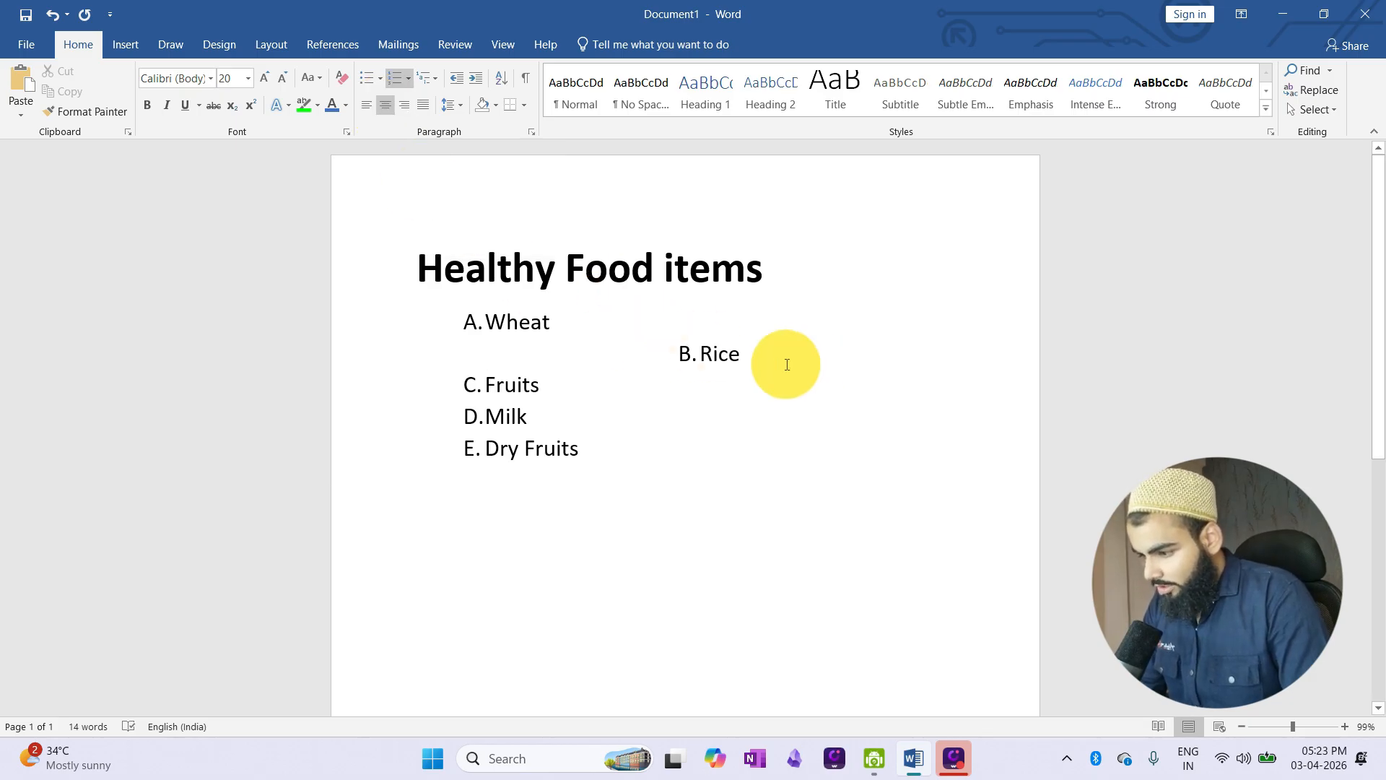
left_click_drag(687, 353, 778, 354)
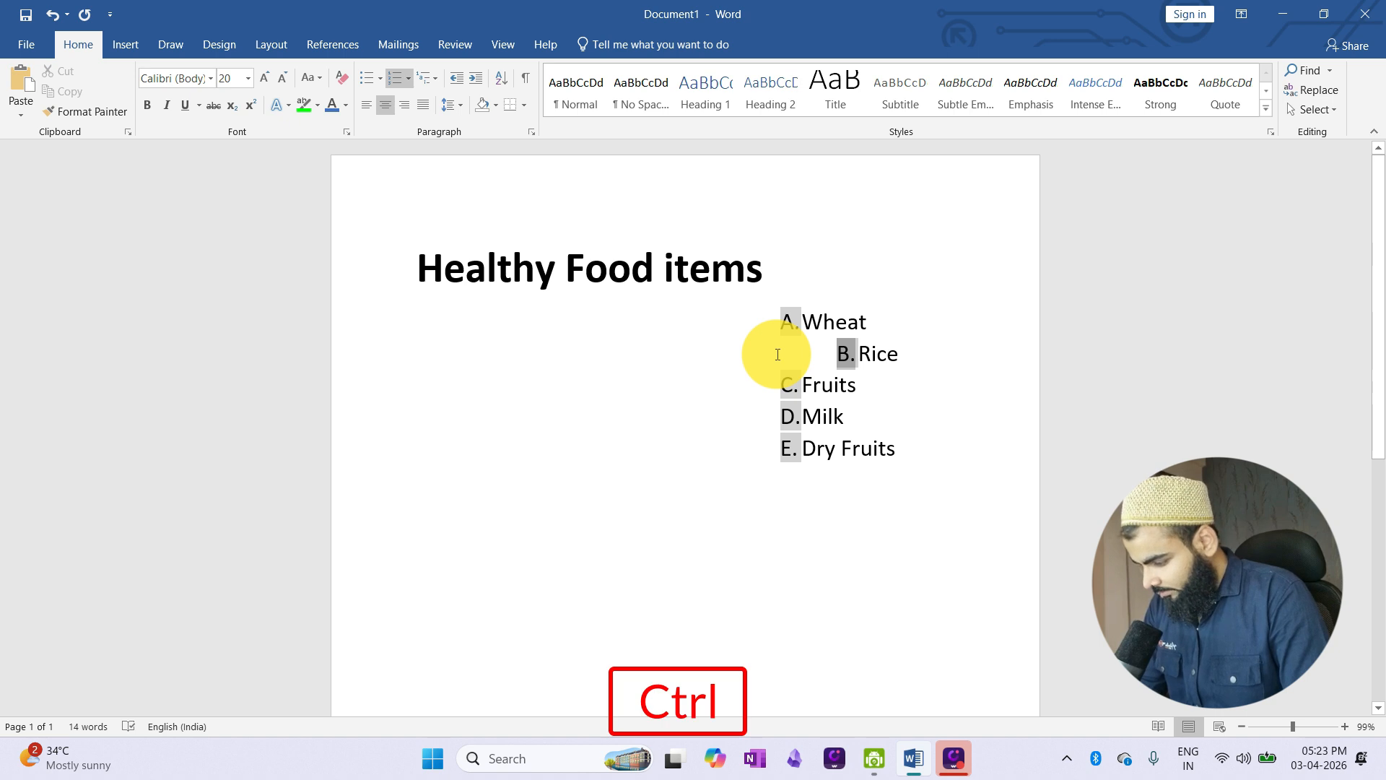
key("ctrl+z")
Right-align the Fruits item.
left_click(704, 353)
double_click(705, 361)
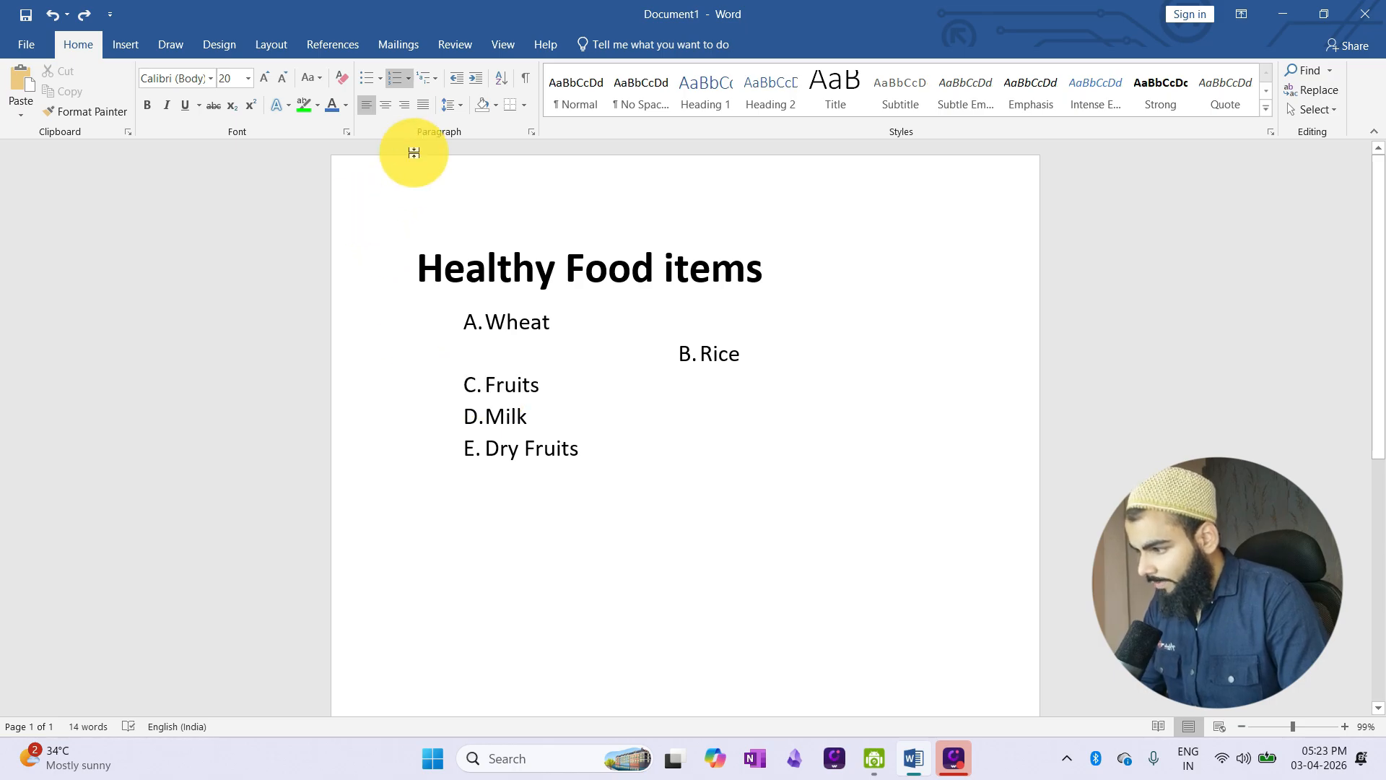
left_click(408, 106)
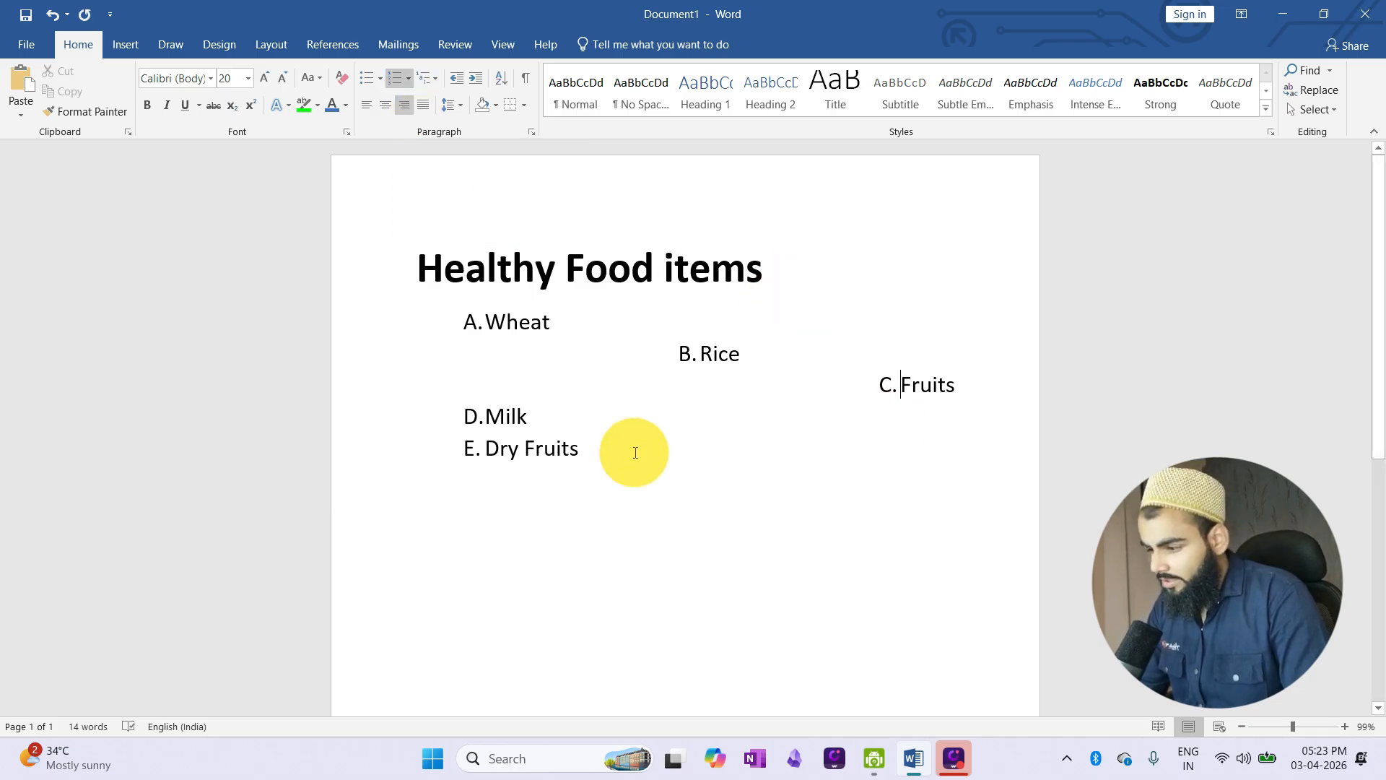
key("Return")
type("joofrf")
key("Return")
type("fff")
key("Return")
type("f")
key("Return")
type("f")
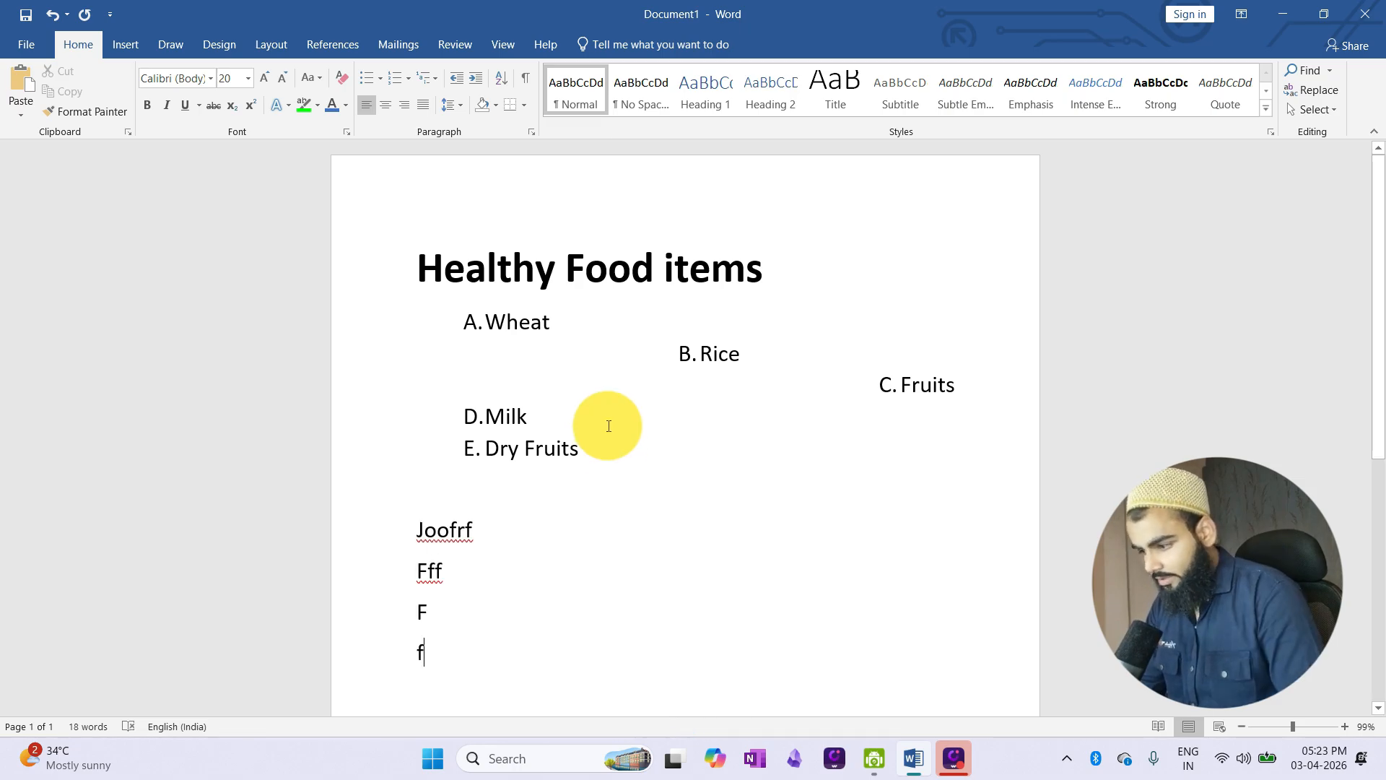
left_click(509, 525, "shift")
key("BackSpace")
key("BackSpace")
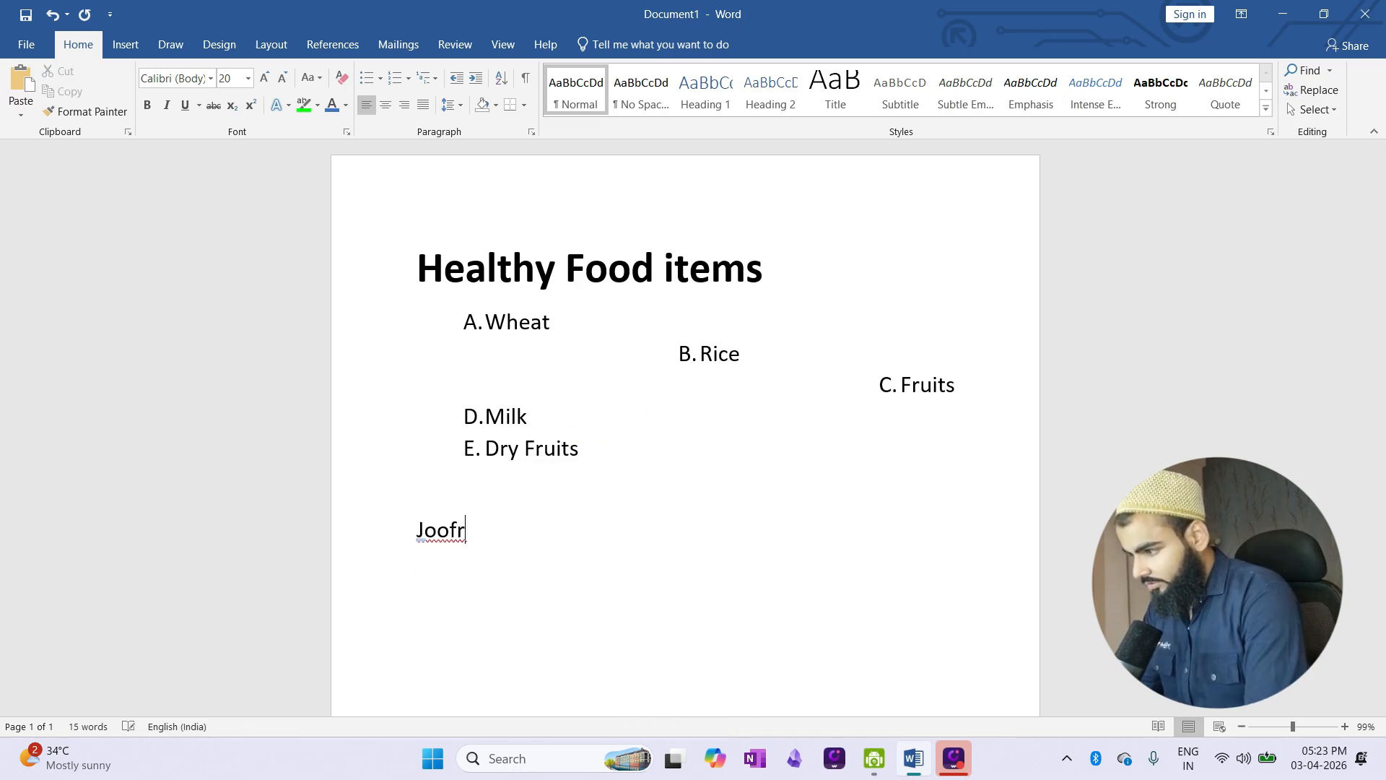
key("BackSpace")
key("BackSpace")
key("BackSpace")
key("BackSpace")
key("BackSpace")
key("BackSpace")
key("BackSpace")
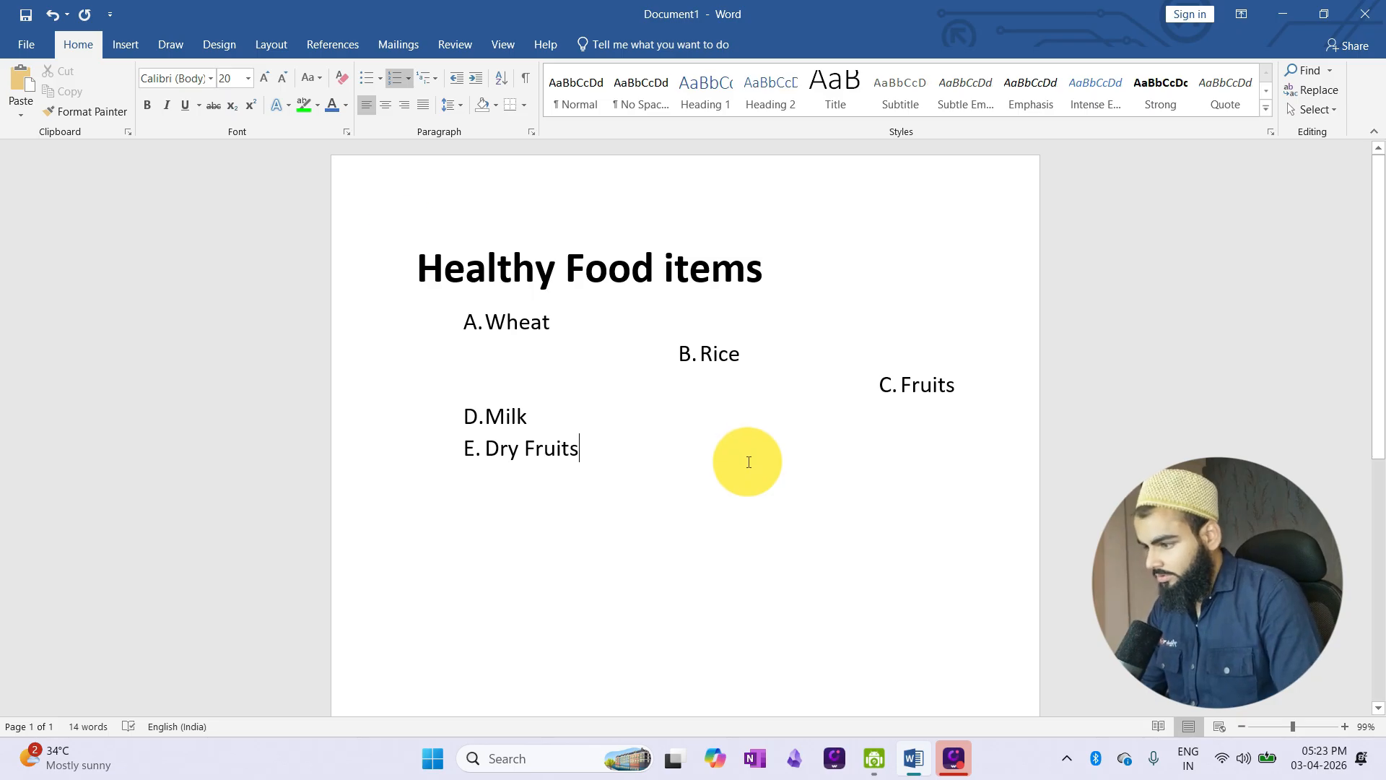
Shift the lettered list's indent slightly to the right.
mouse_move(474, 415)
left_mouse_down()
mouse_move(551, 443)
mouse_move(484, 444)
mouse_move(464, 427)
left_mouse_up()
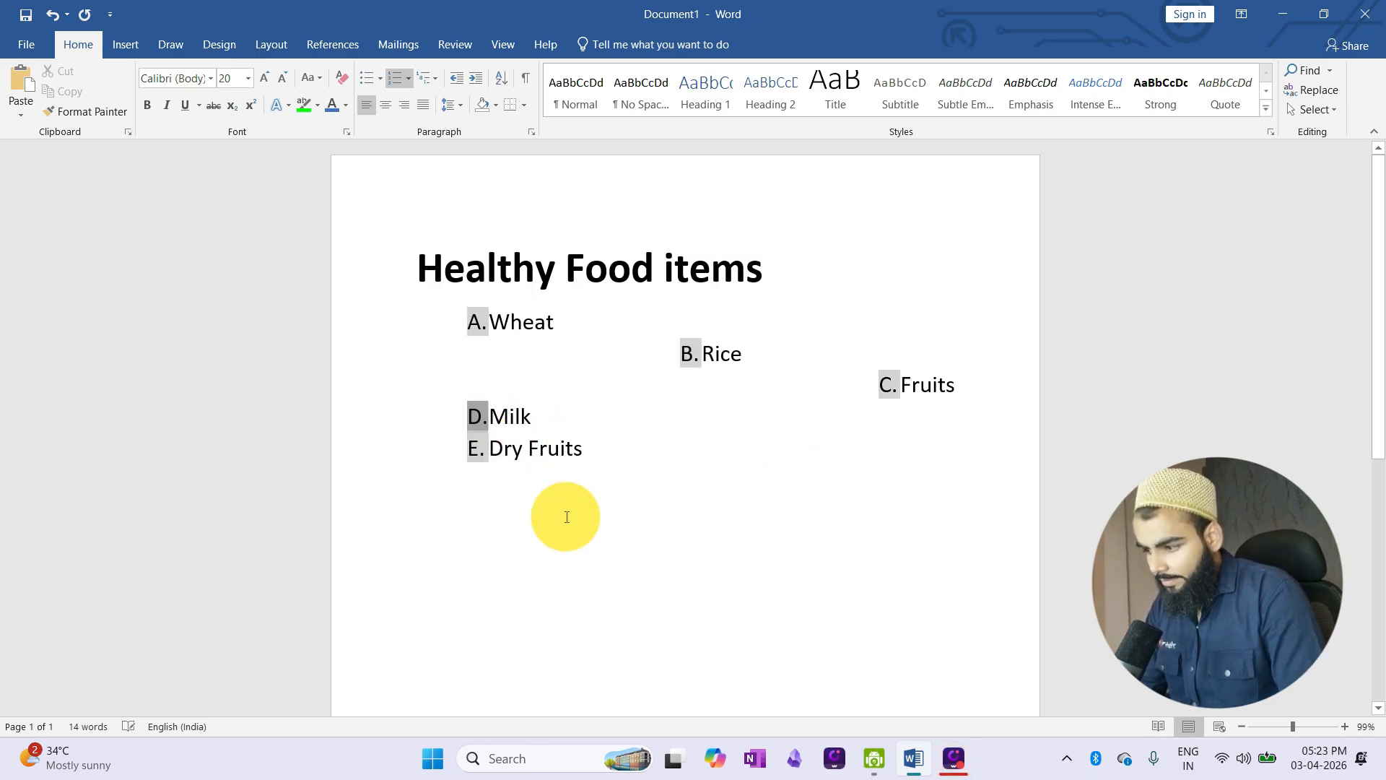
left_click(659, 488)
left_click_drag(506, 420, 507, 457)
left_click(560, 532)
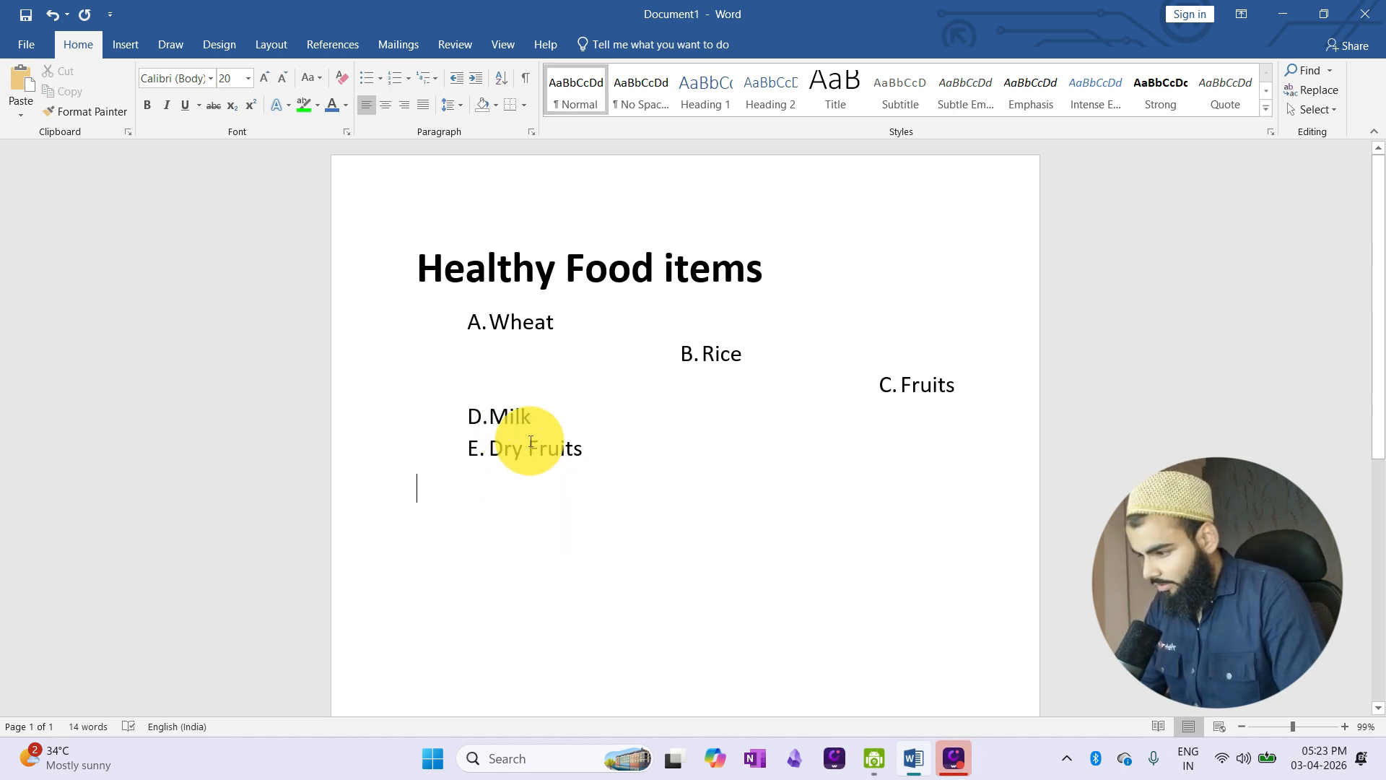
Set the Milk and Dry Fruits items to 10 pt spacing before and after, with Multiple line spacing at 3.
left_click_drag(507, 418, 518, 444)
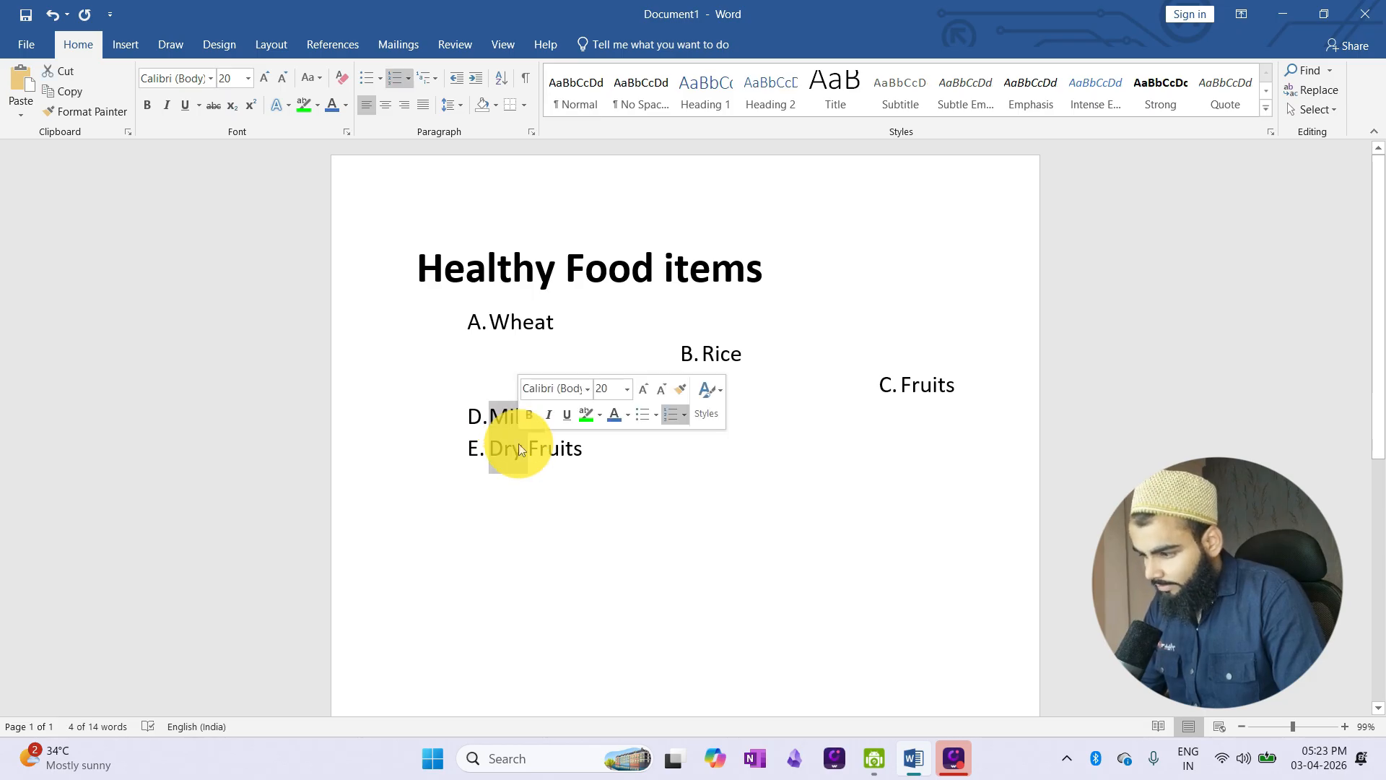
left_click(457, 104)
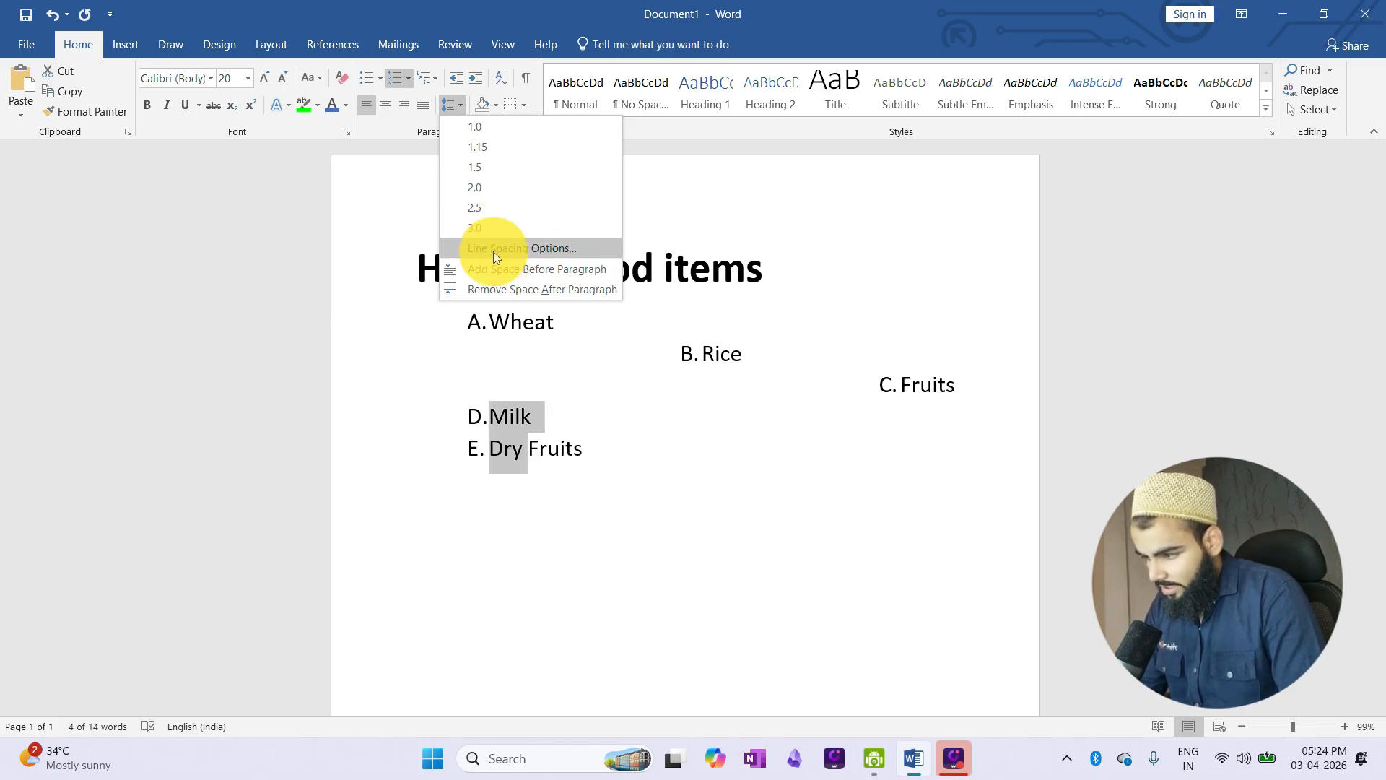
left_click(578, 252)
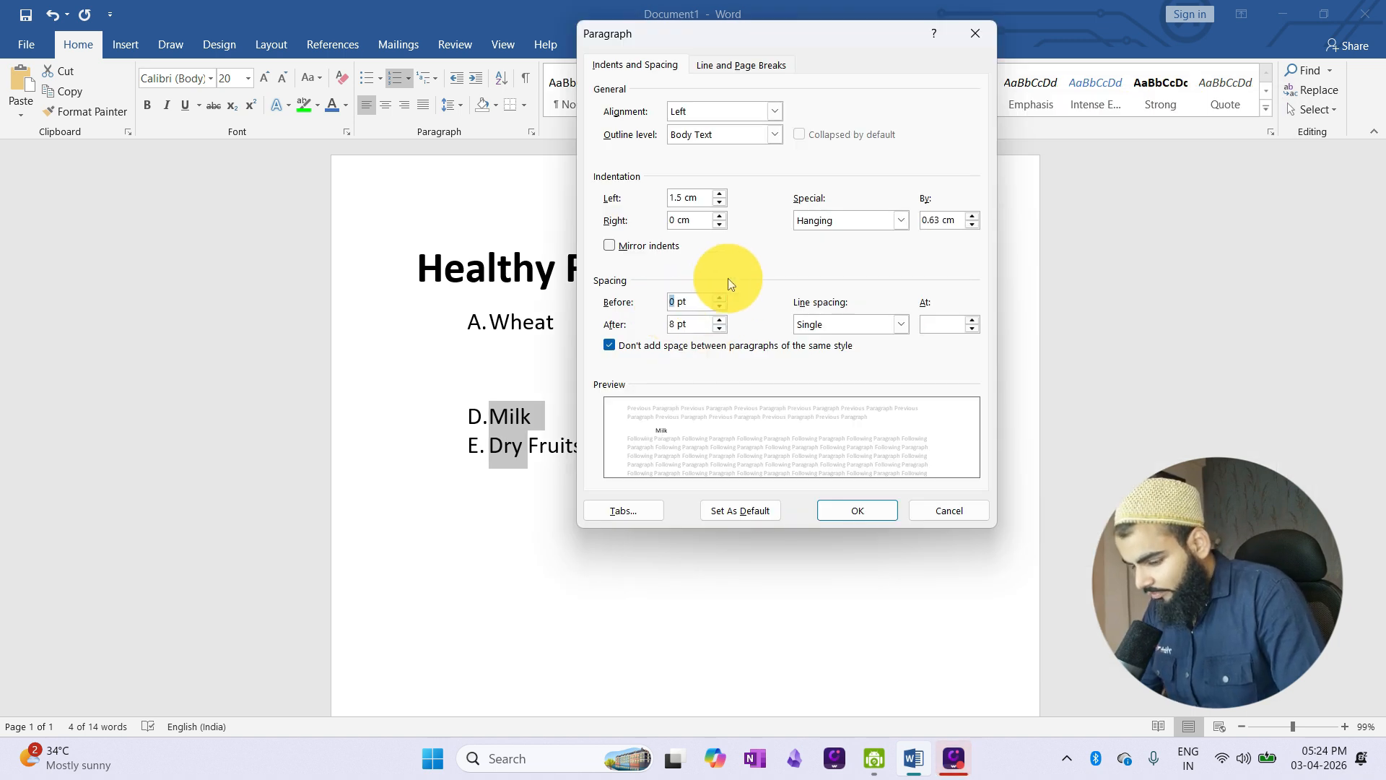
type("10")
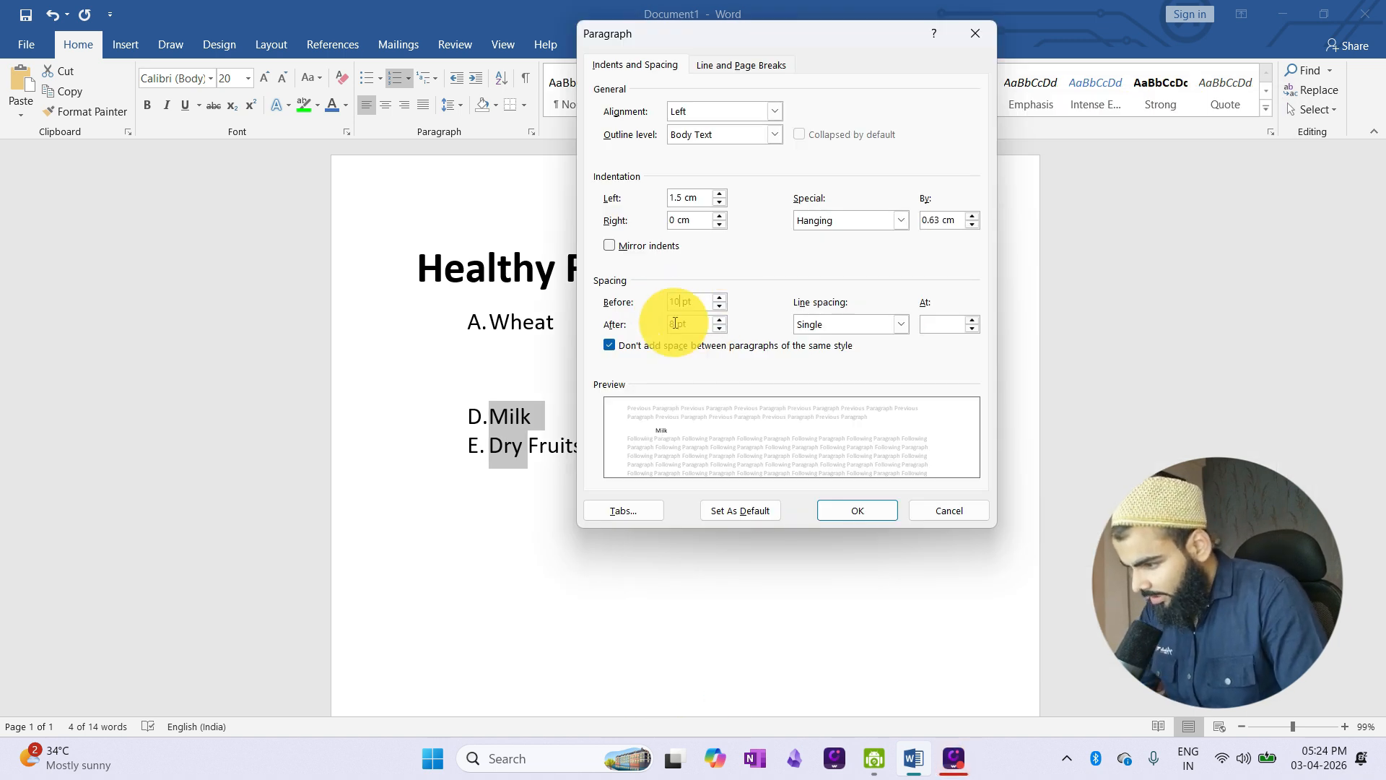
type("10")
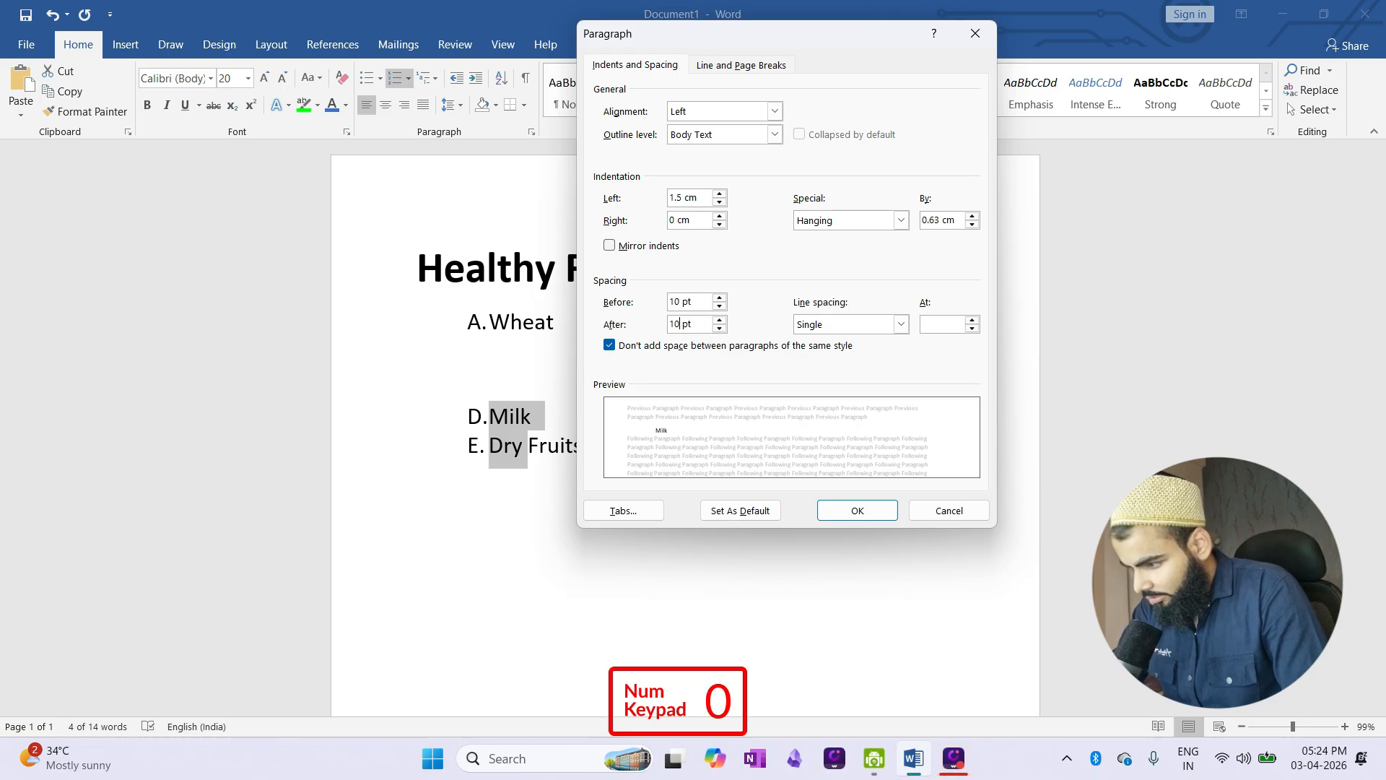
left_click(899, 325)
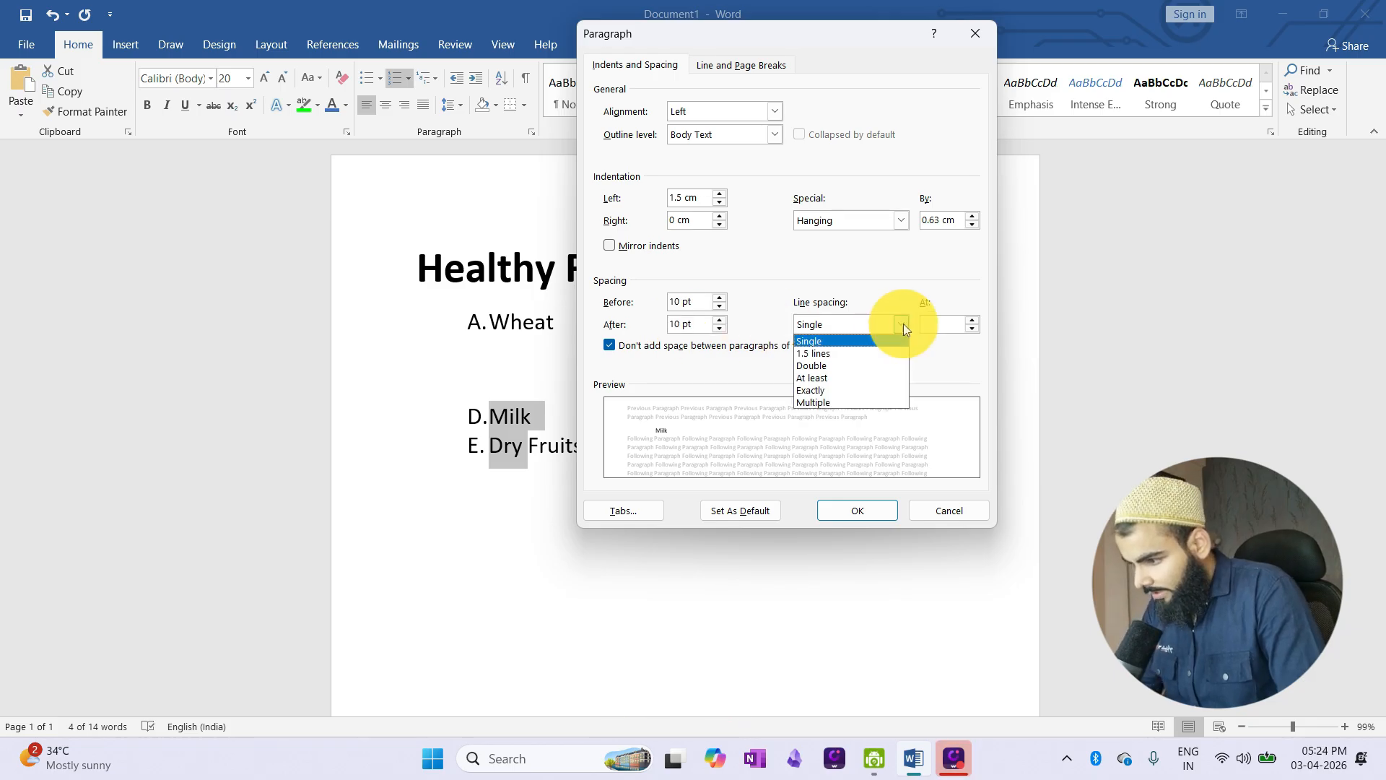
left_click(850, 399)
left_click(859, 514)
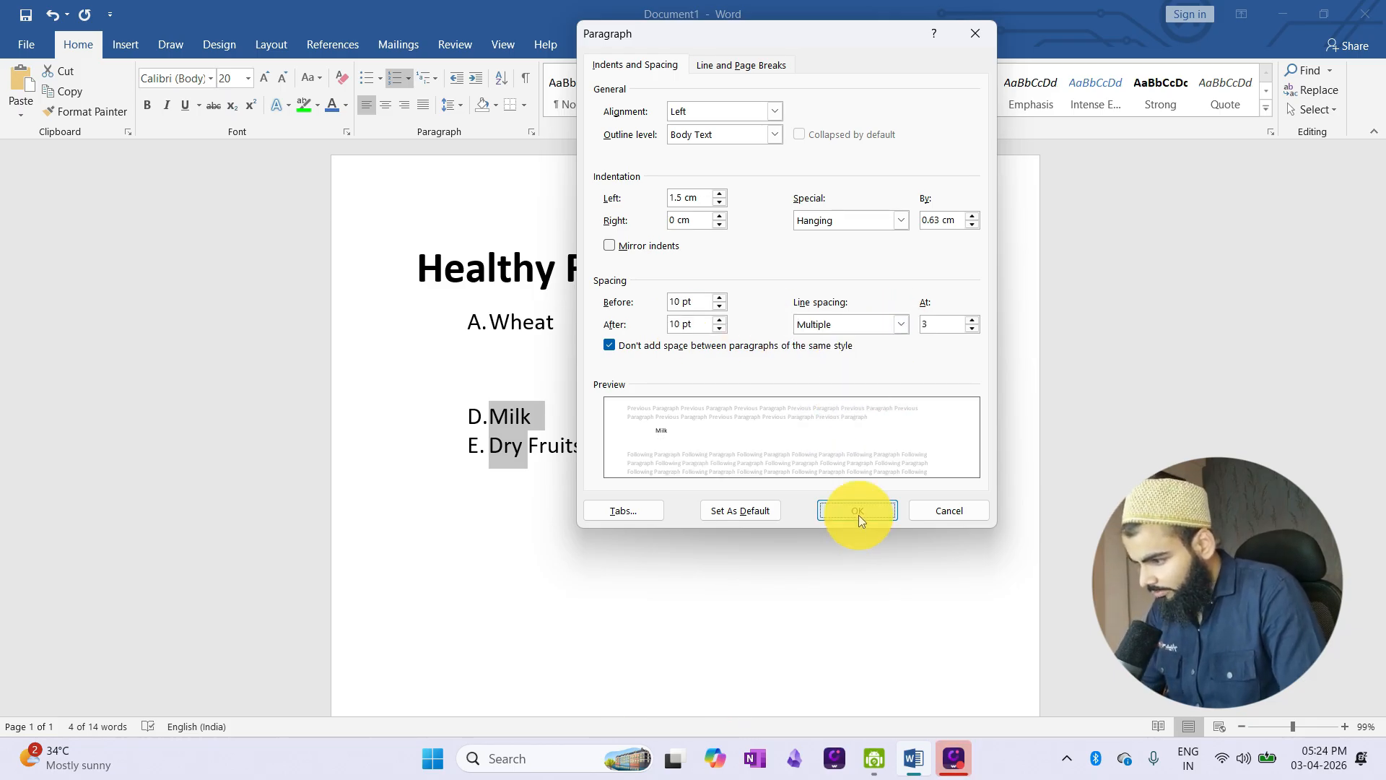
Add a list item reading "dd" below Dry Fruits.
left_click(510, 458)
left_click_drag(502, 439, 526, 472)
left_click(527, 561)
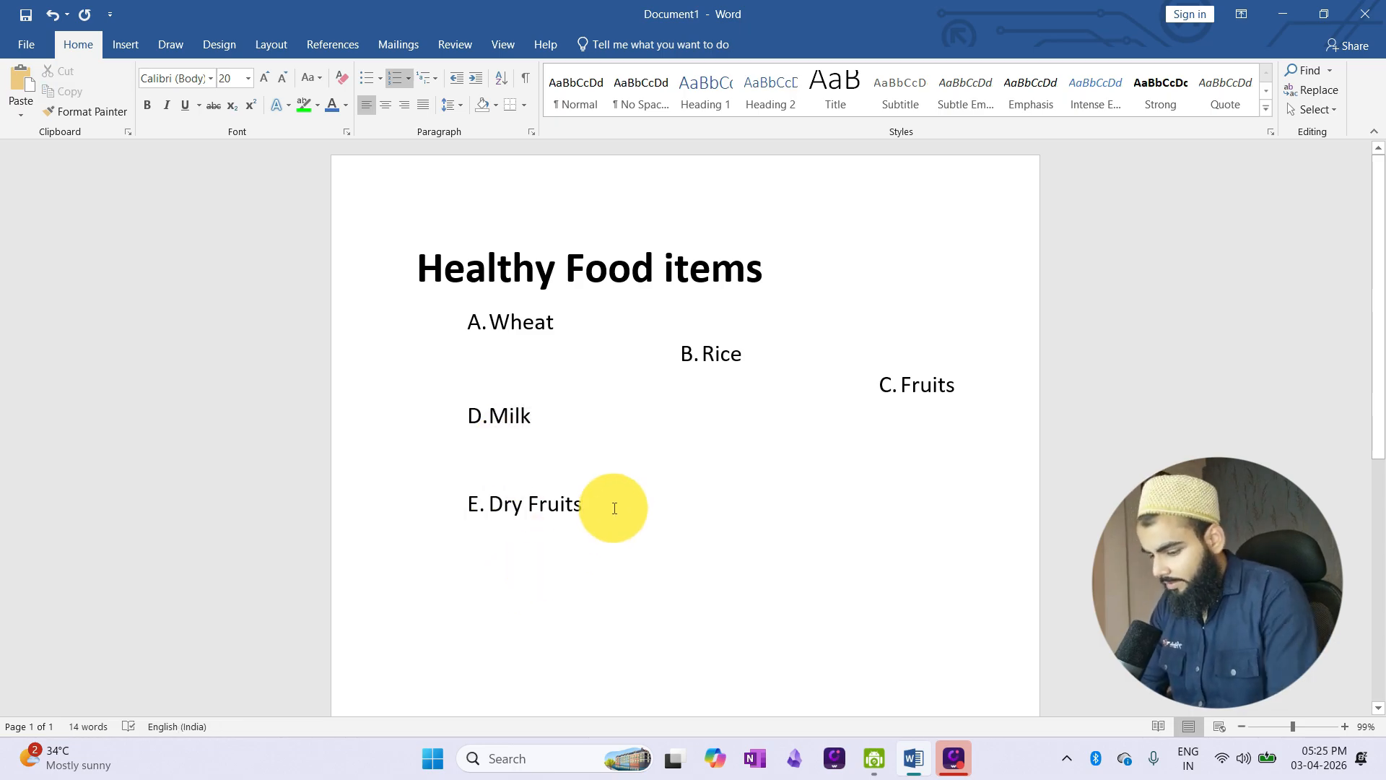
key("Return")
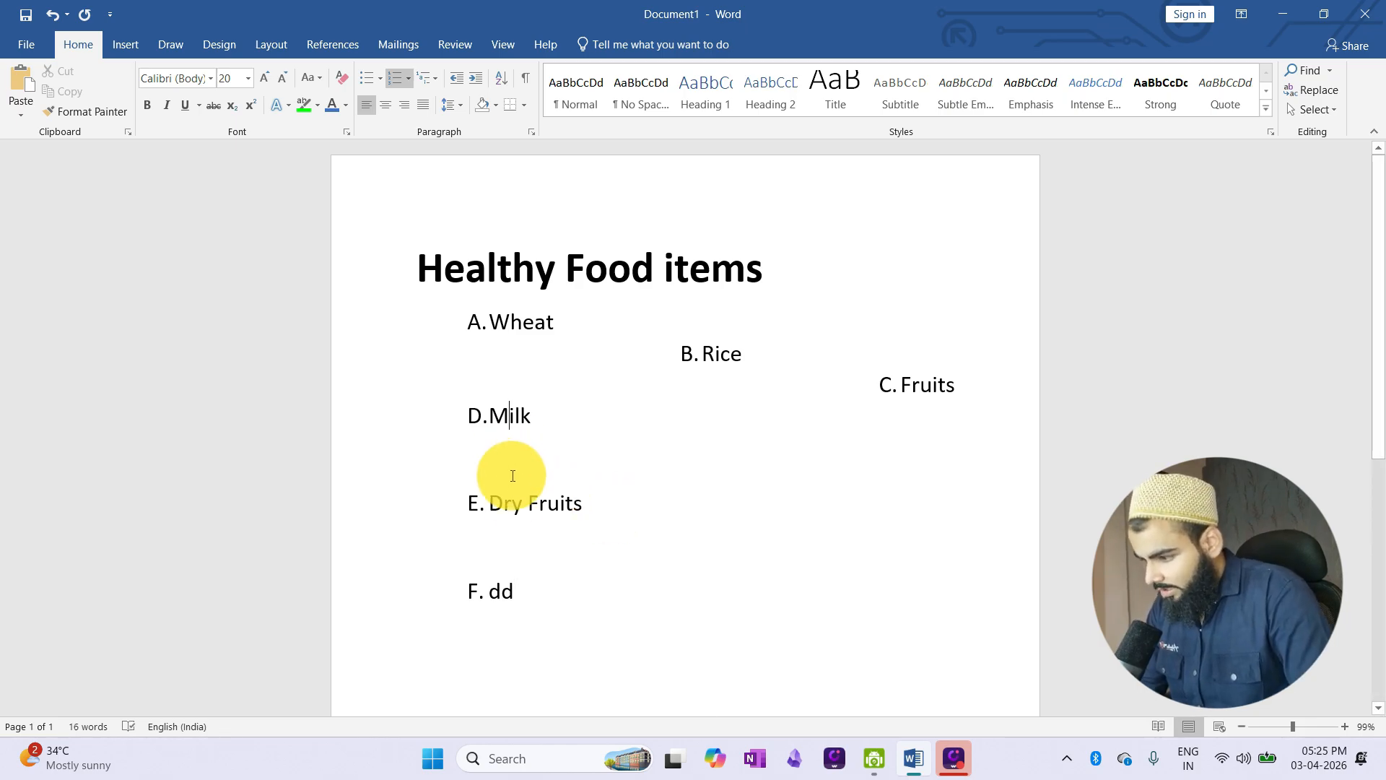
double_click(499, 505)
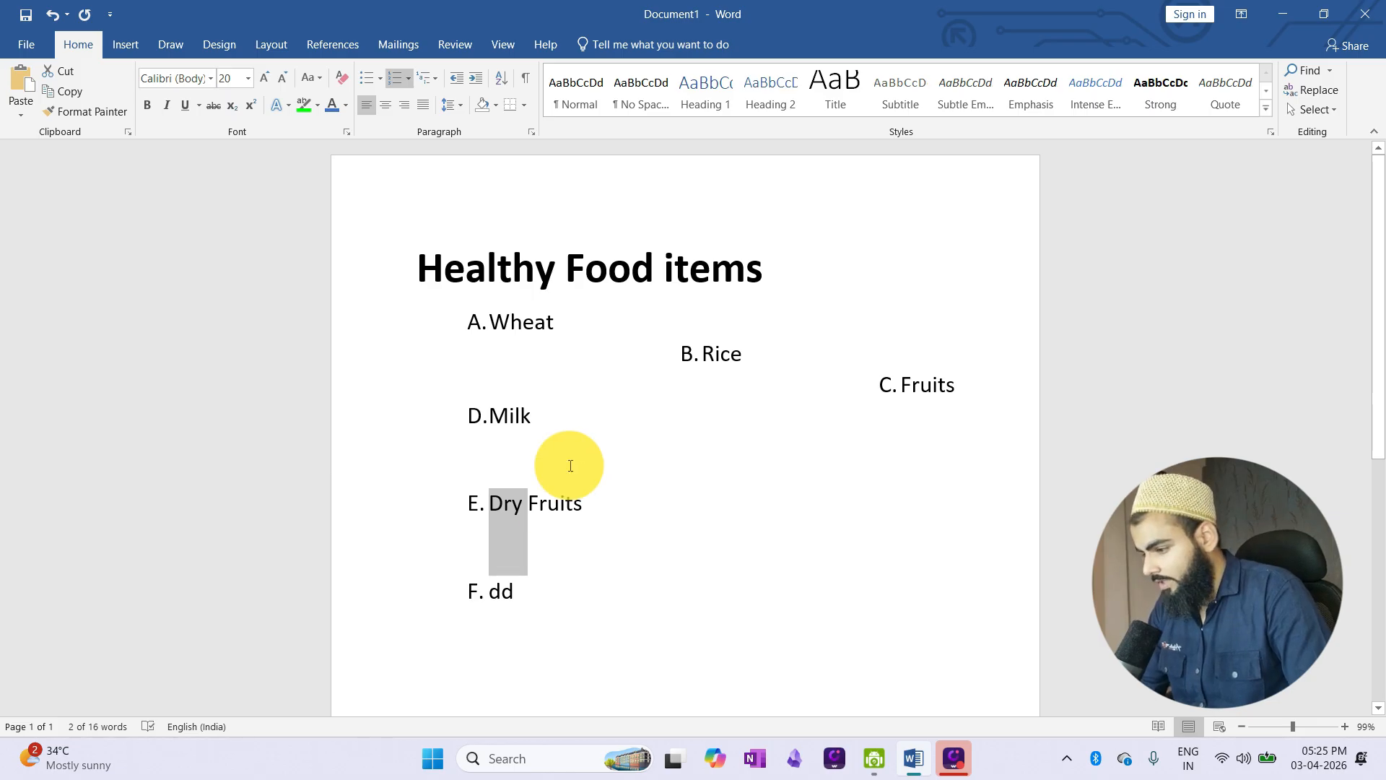
left_click(570, 466)
Add six more items at the end of the list: one "dd" followed by five single "d" items.
left_click(570, 598)
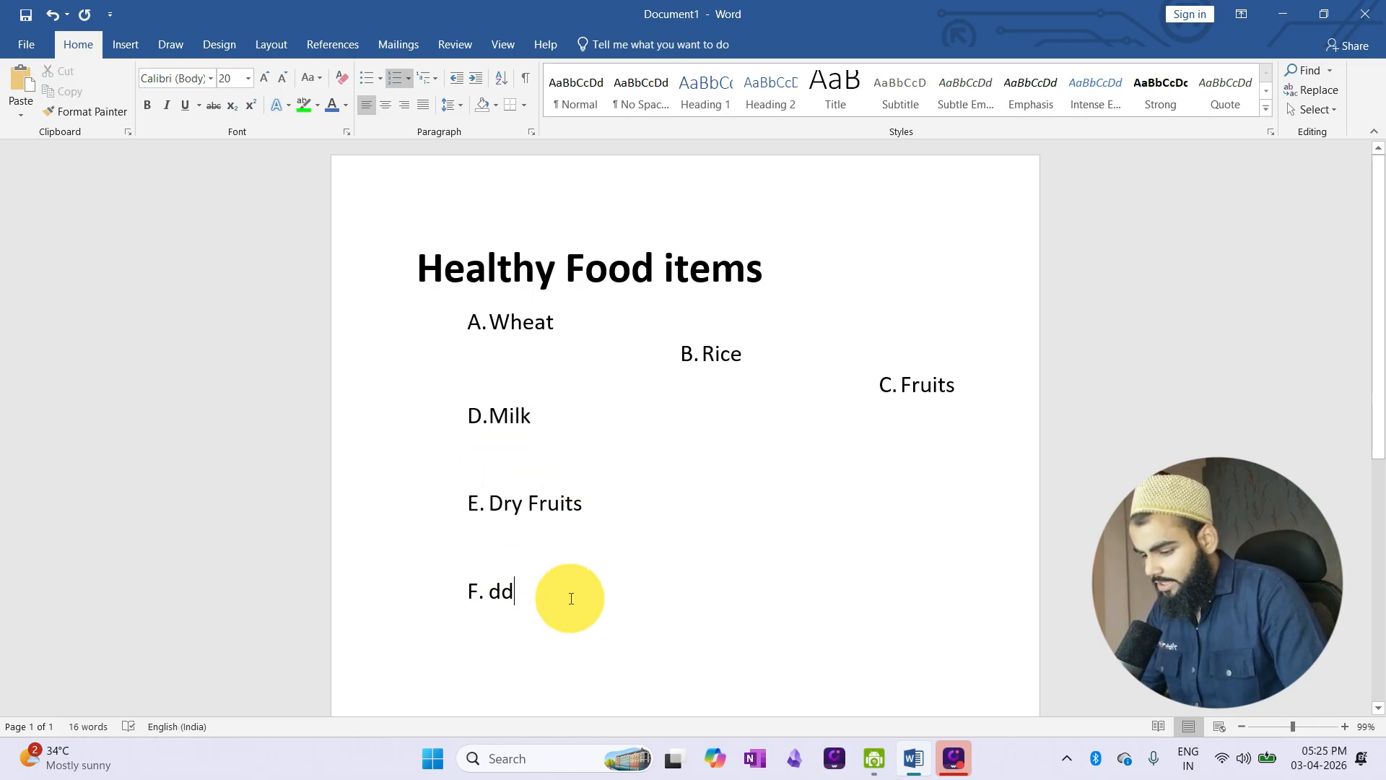
key("Return")
type("dd")
key("Return")
type("d")
key("Return")
type("d")
key("Return")
type("d")
key("Return")
type("d")
key("Return")
type("d")
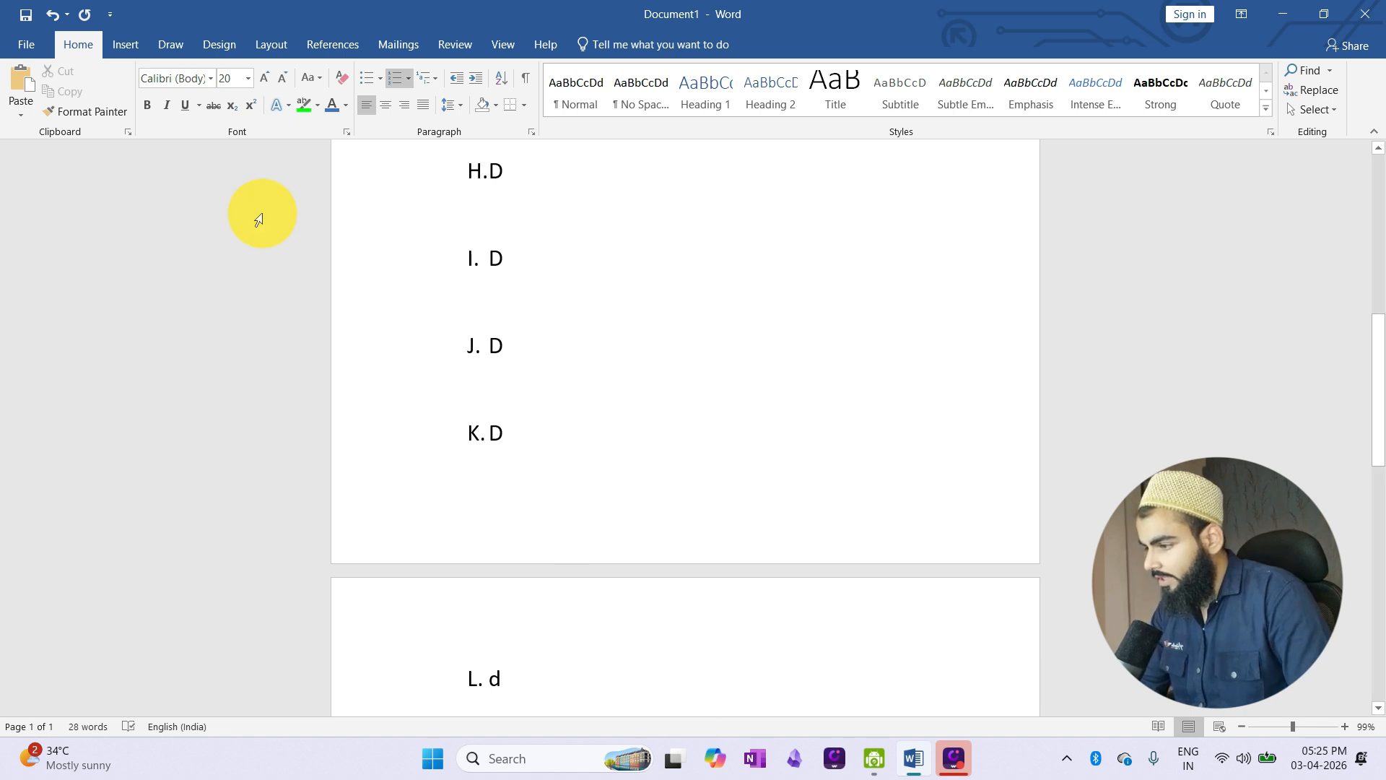
Set the paragraph spacing before and after to 2 pt for the list items from Milk downward.
scroll(484, 289, "up", 1)
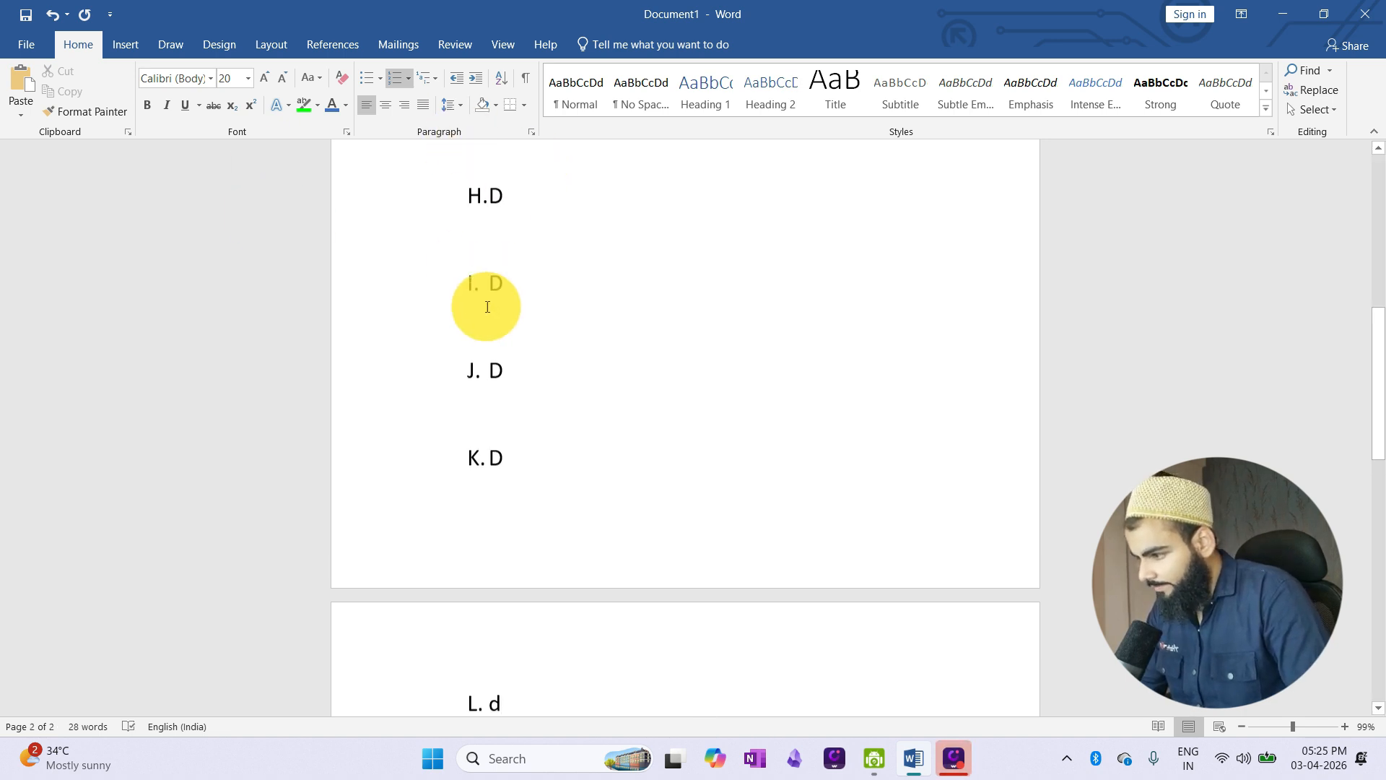
scroll(487, 307, "up", 6)
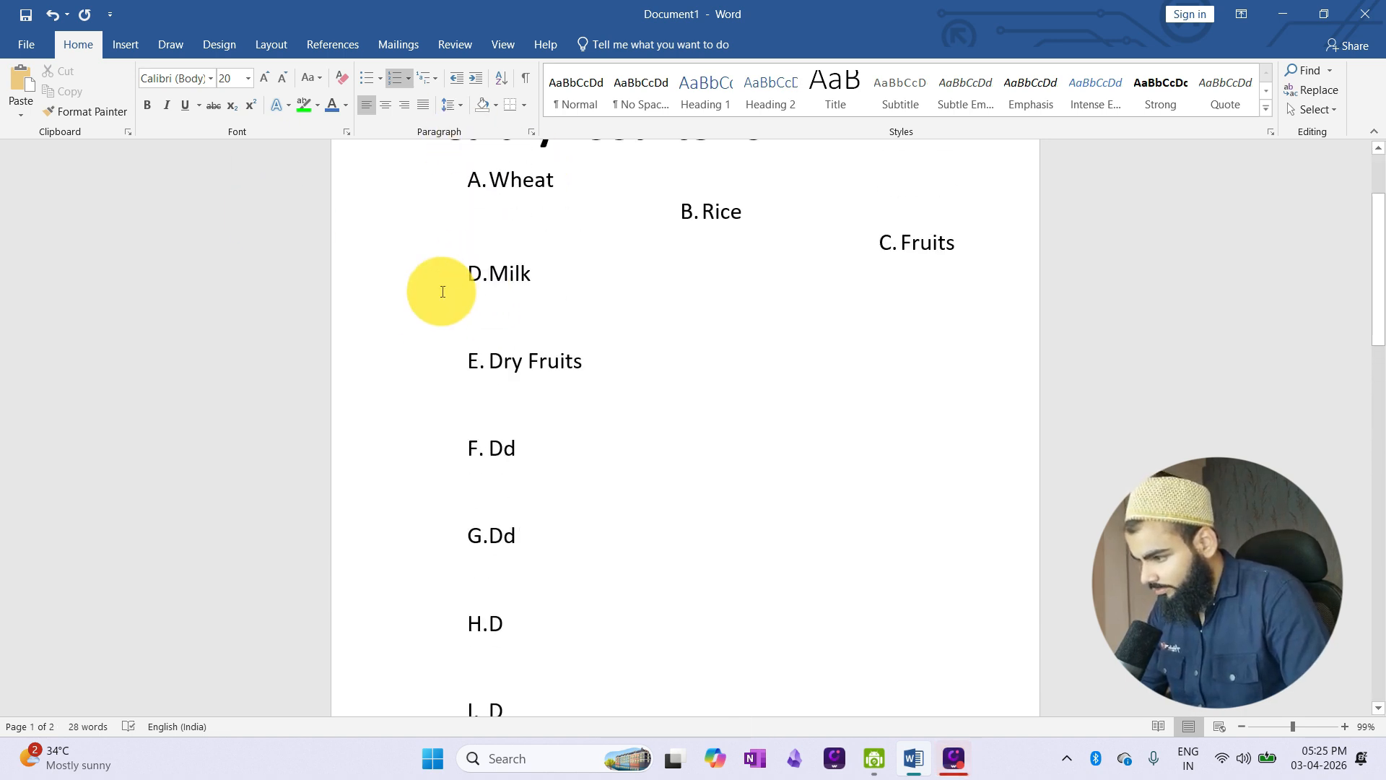
left_click(438, 324, "shift")
left_click(457, 102)
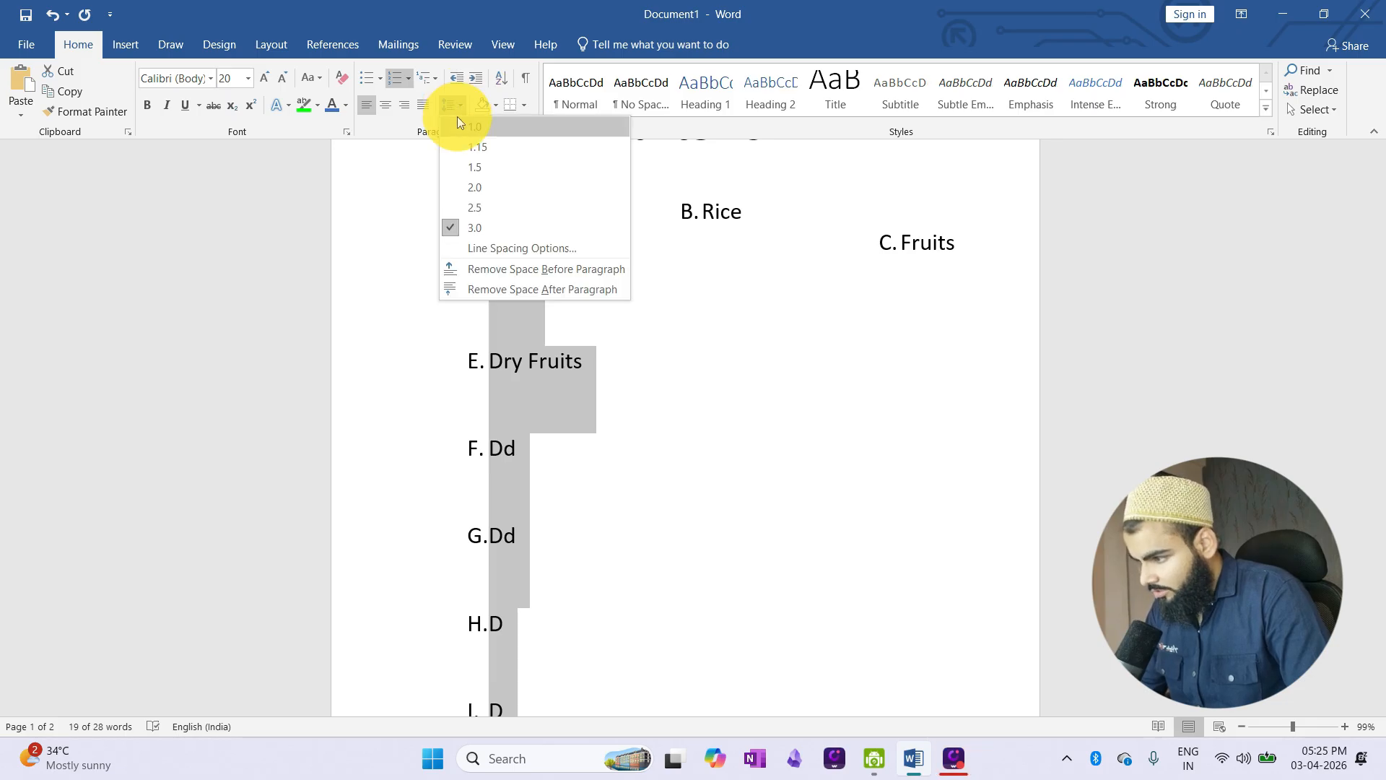
left_click(483, 245)
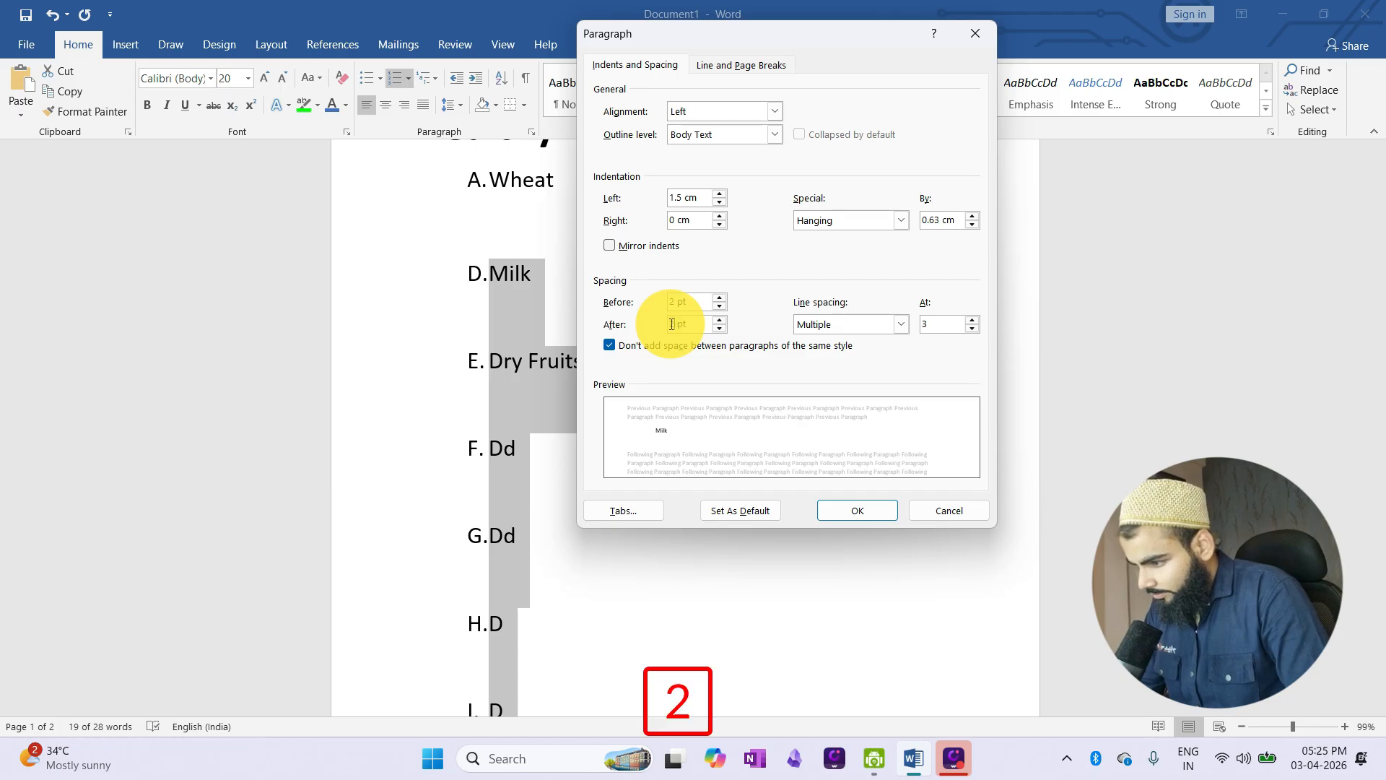
left_click(843, 508)
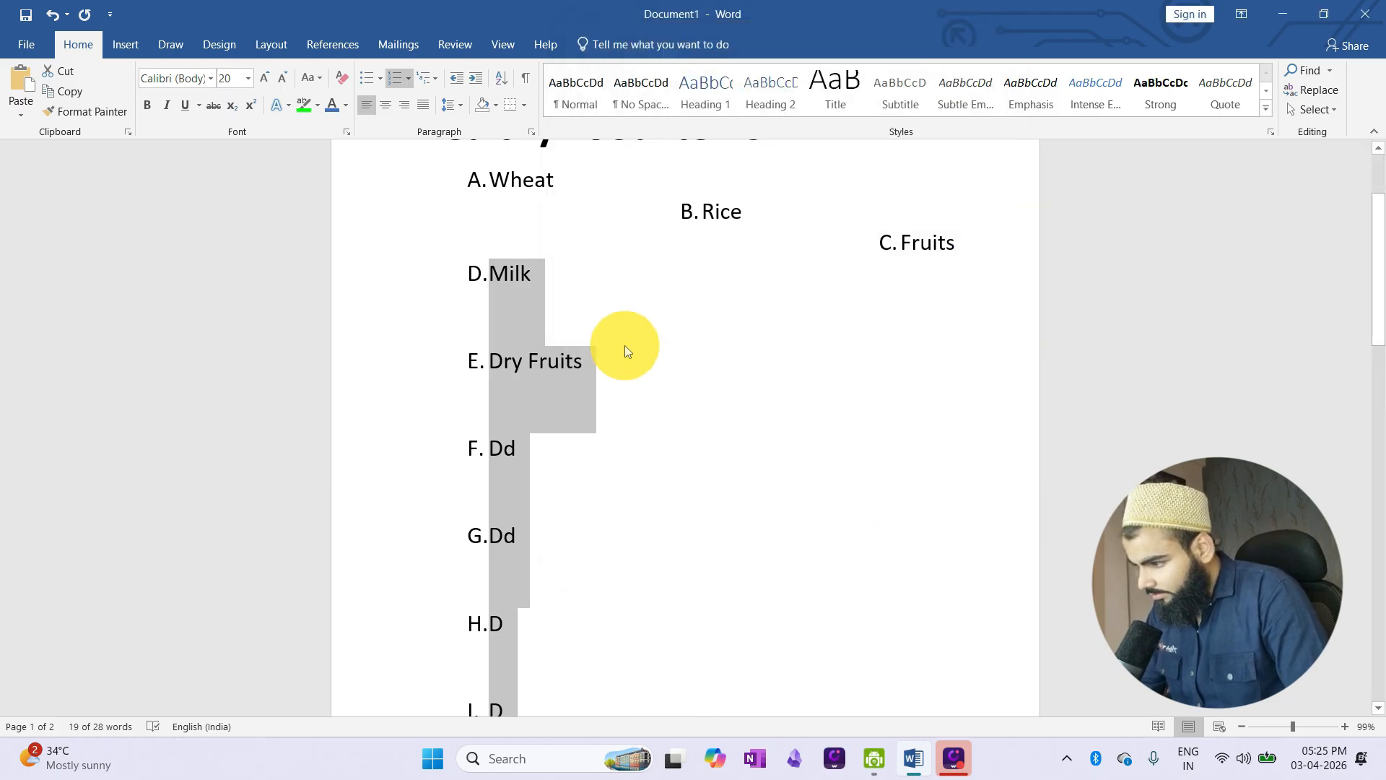
Reapply the 2 pt before and after spacing to the list items from Milk through G.
left_click(605, 334)
left_click_drag(469, 269, 513, 598)
left_click(472, 574)
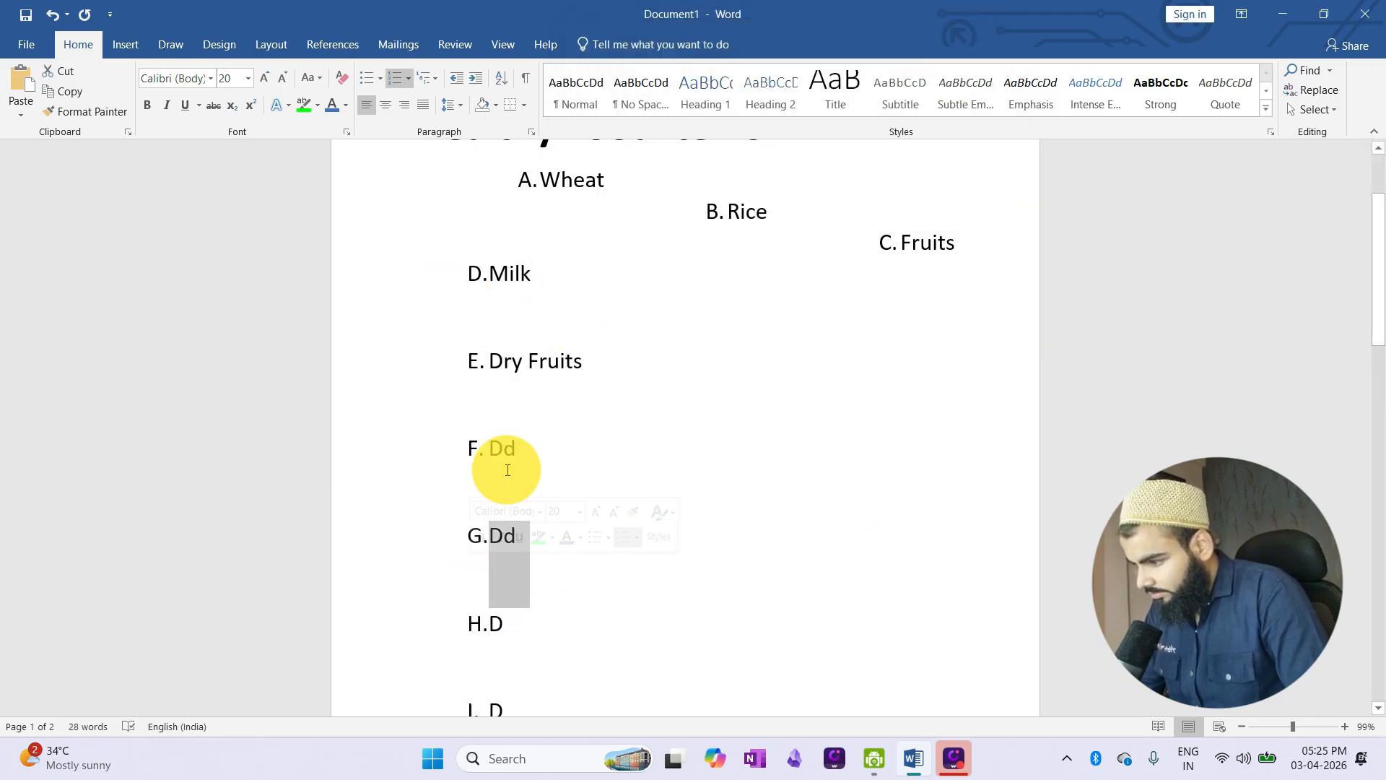
left_click_drag(520, 278, 520, 520)
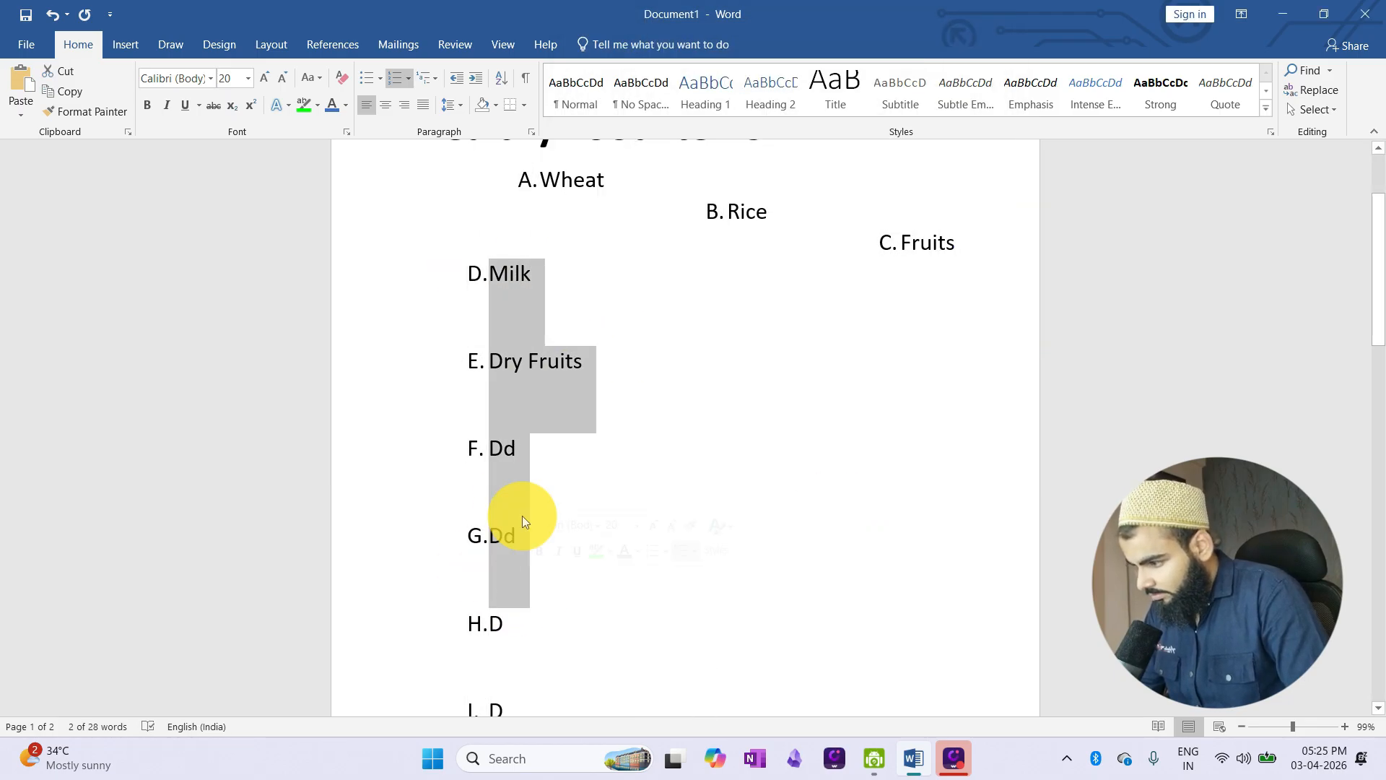
left_click(462, 109)
left_click(495, 244)
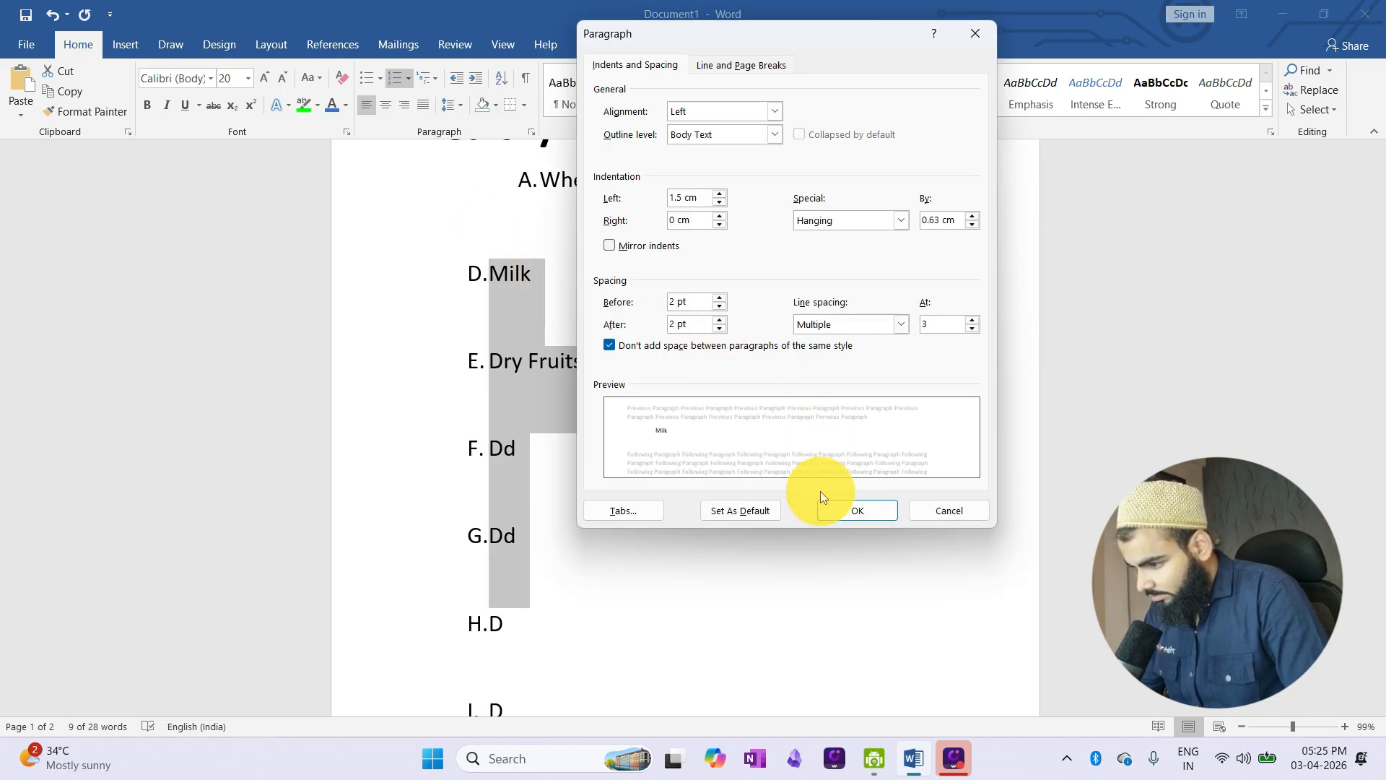
left_click(829, 509)
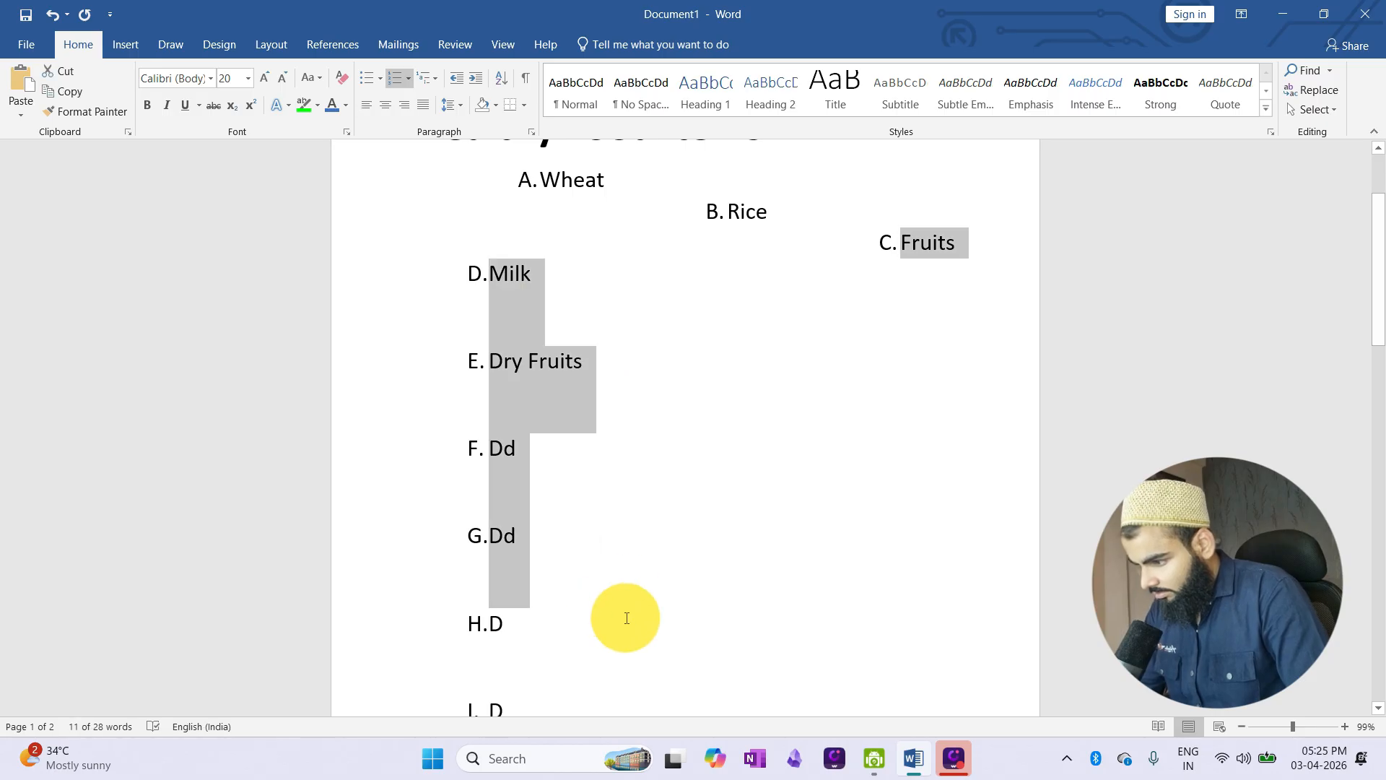
Undo the recent paragraph spacing changes along with the last entry typed at item L.
left_click(626, 618)
scroll(549, 510, "down", 4)
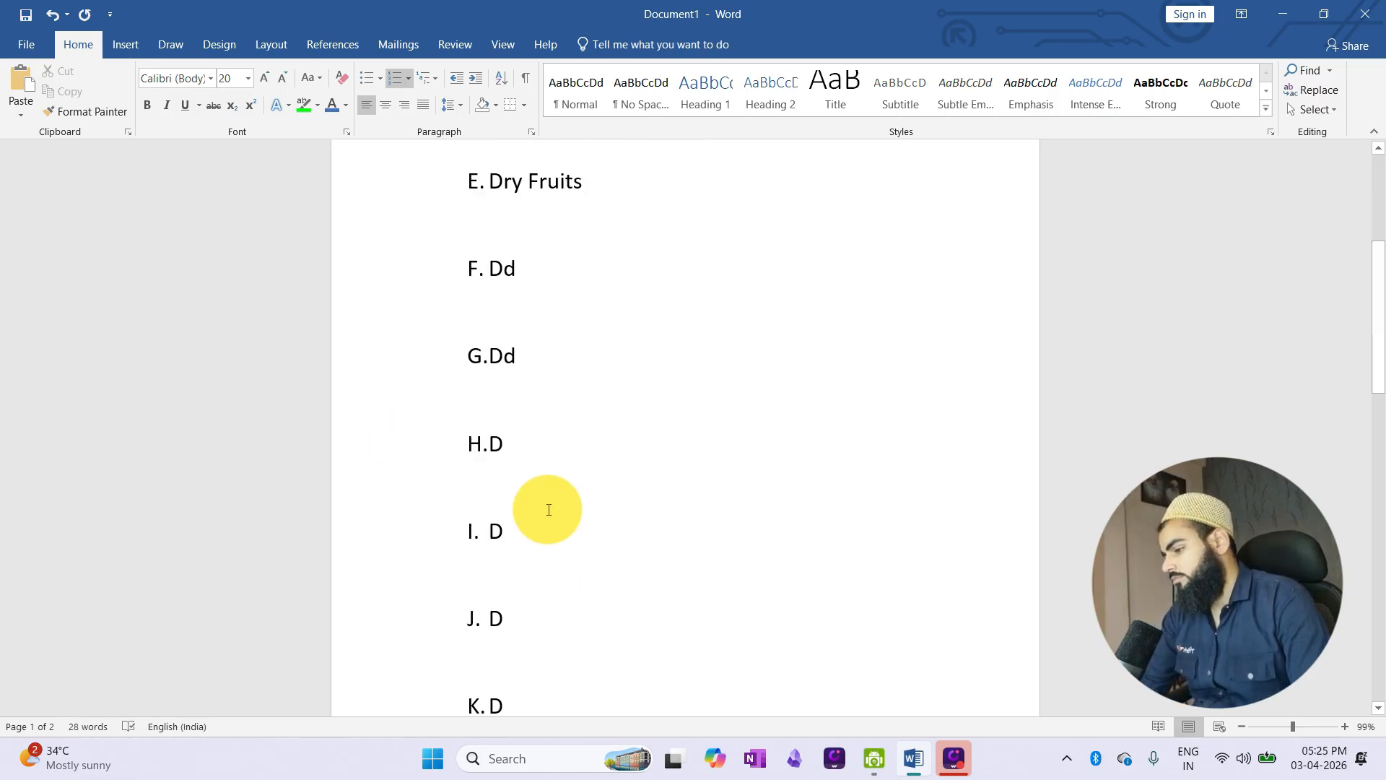
scroll(549, 510, "down", 4)
left_click_drag(575, 452, 475, 497)
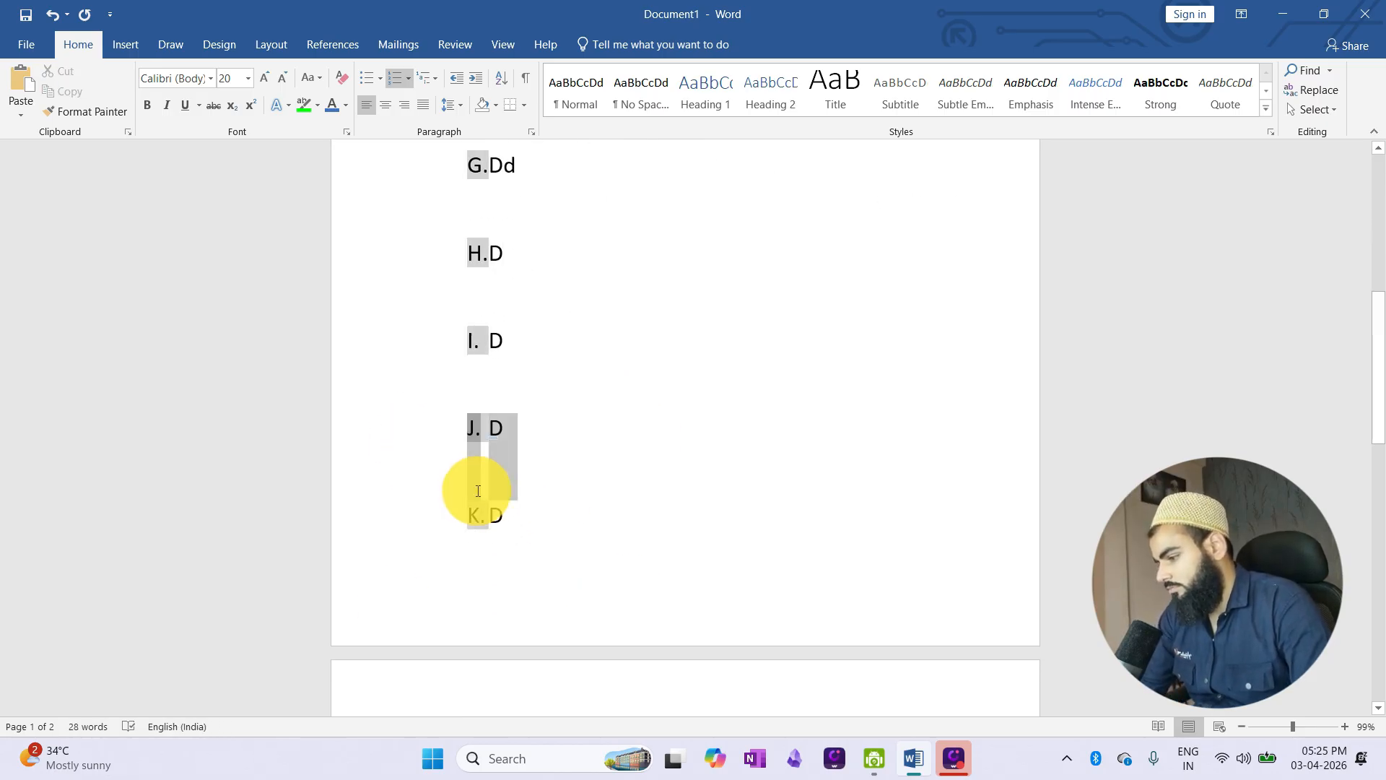
key("ctrl+a")
key("ctrl+z")
key("ctrl+z")
key("ctrl+z")
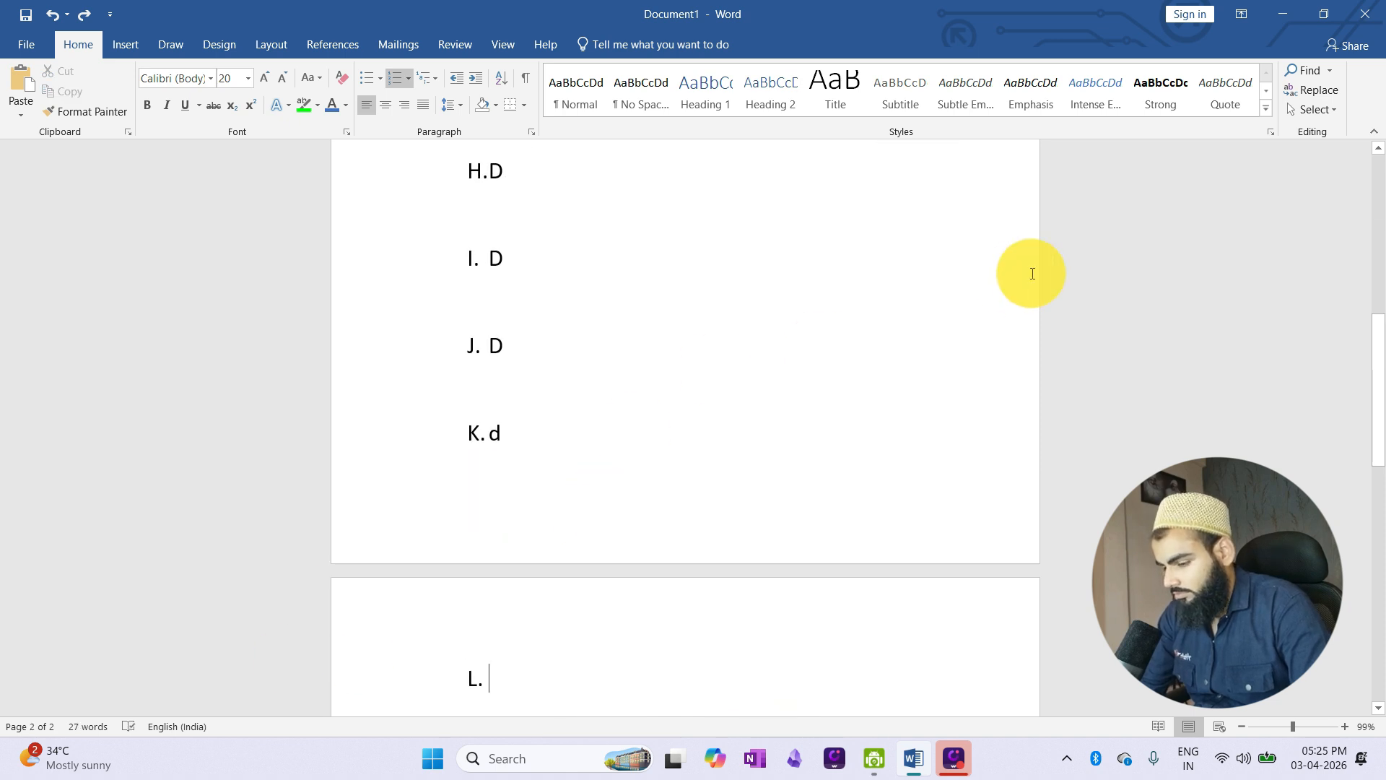
Set the line spacing of the list items from Dry Fruits through G to 1.0.
scroll(774, 356, "up", 6)
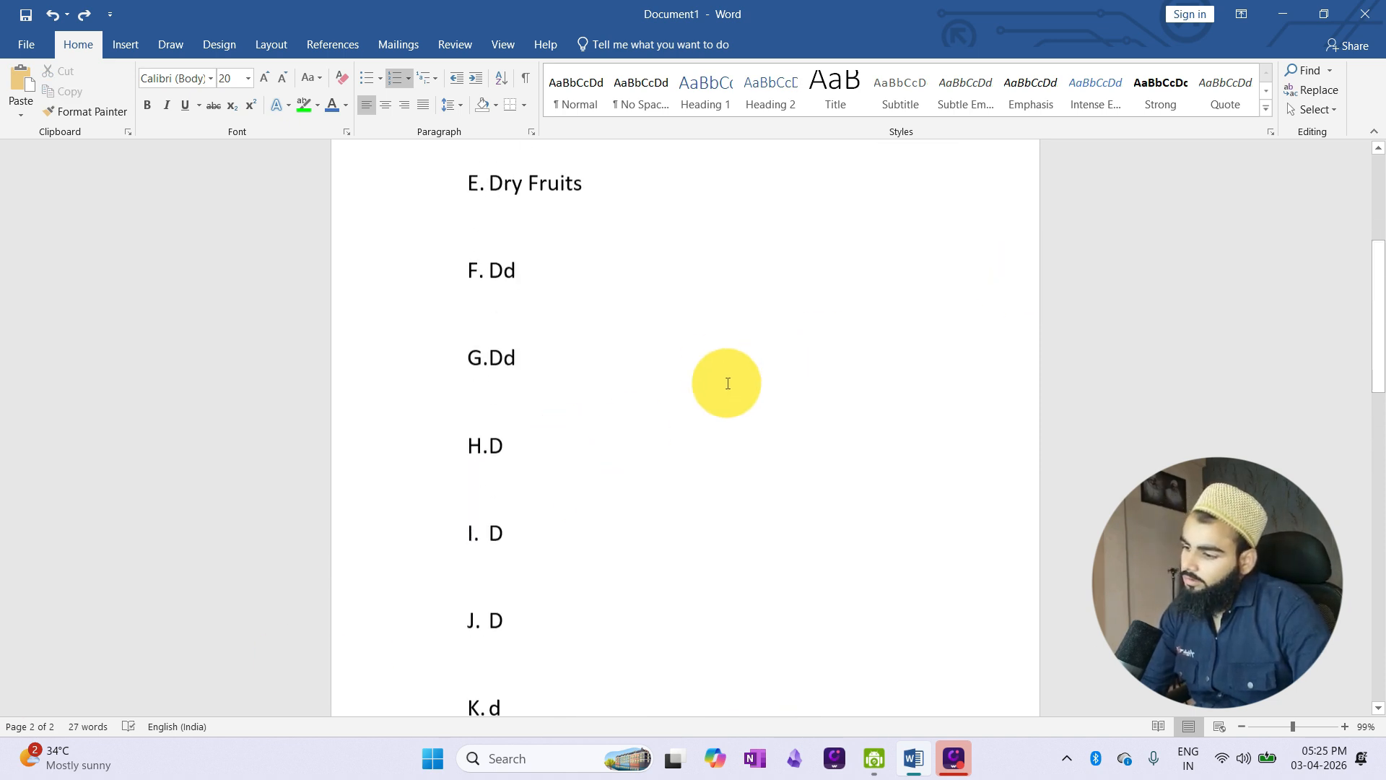
scroll(360, 340, "up", 1)
left_click(477, 192)
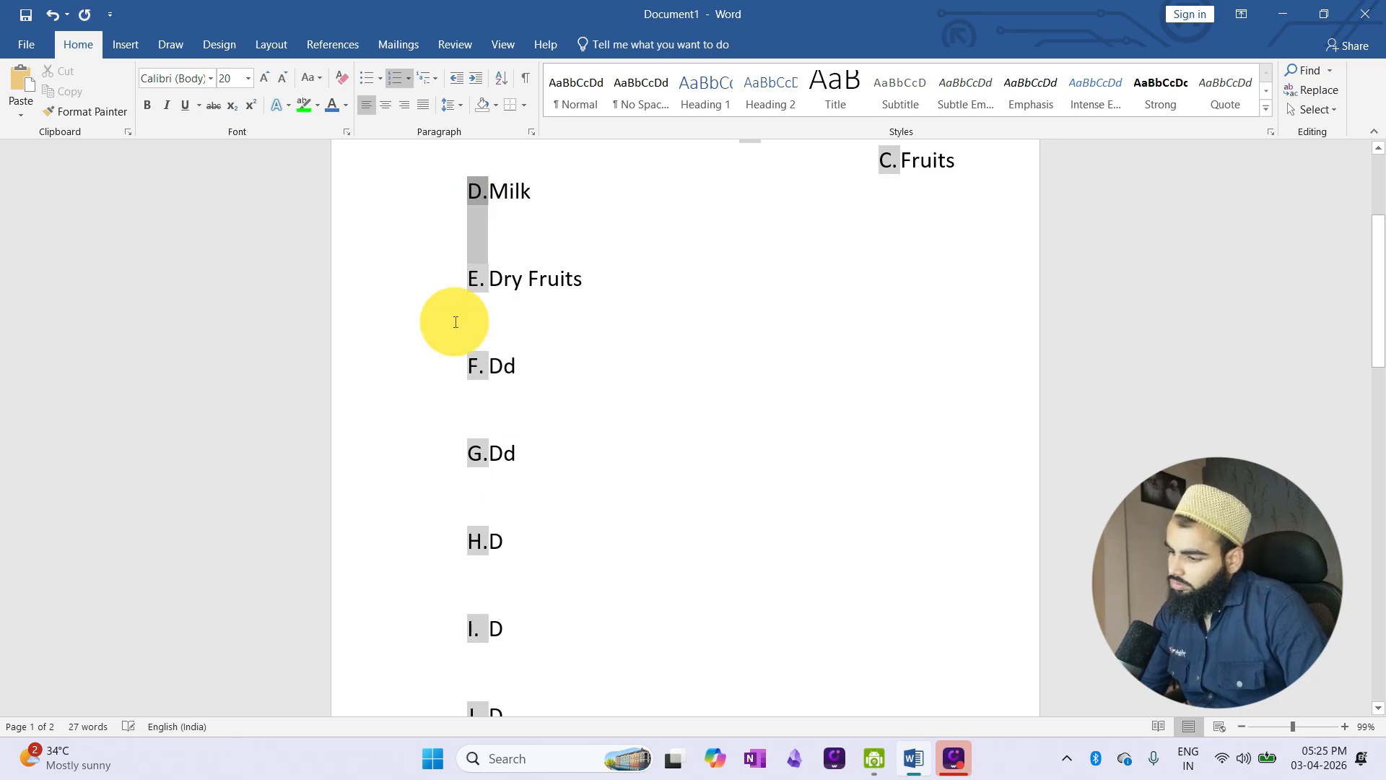
left_click_drag(458, 284, 510, 506)
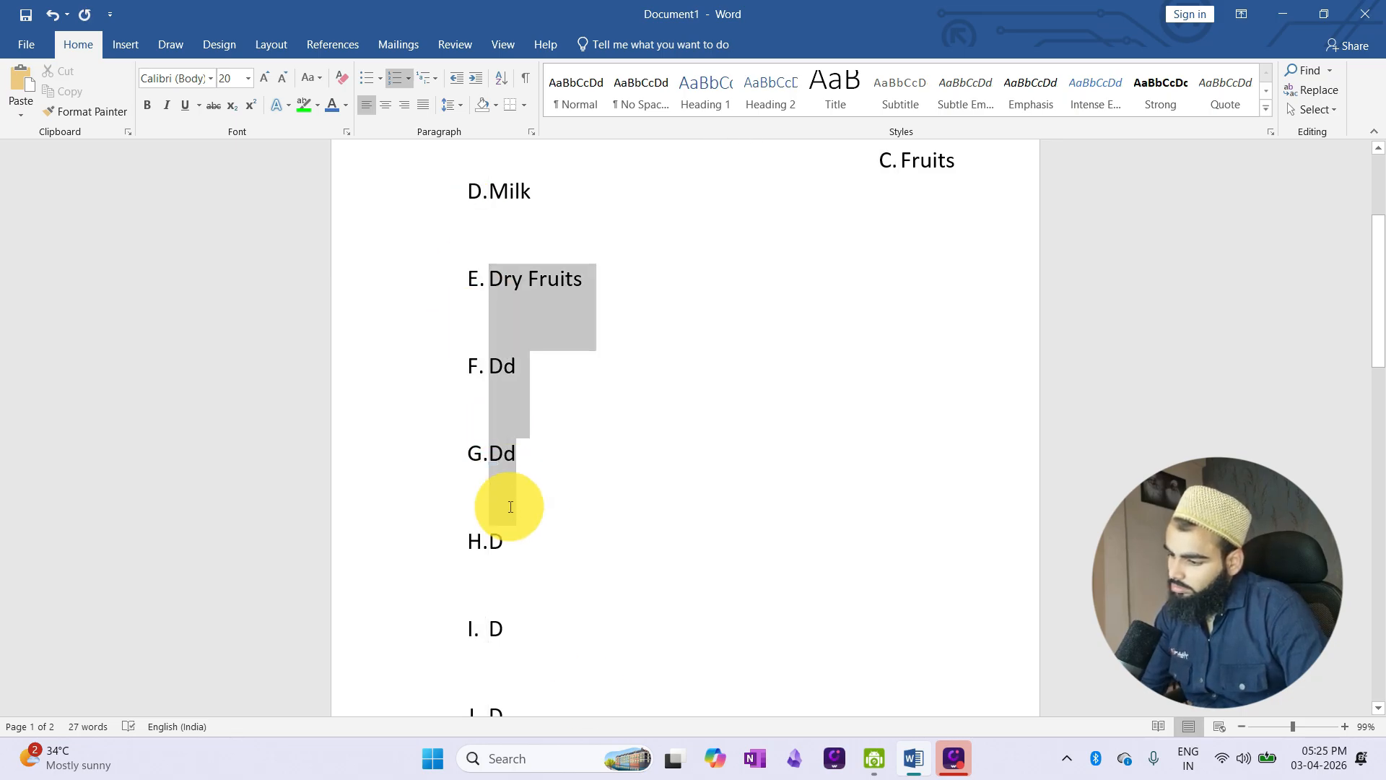
left_click(460, 107)
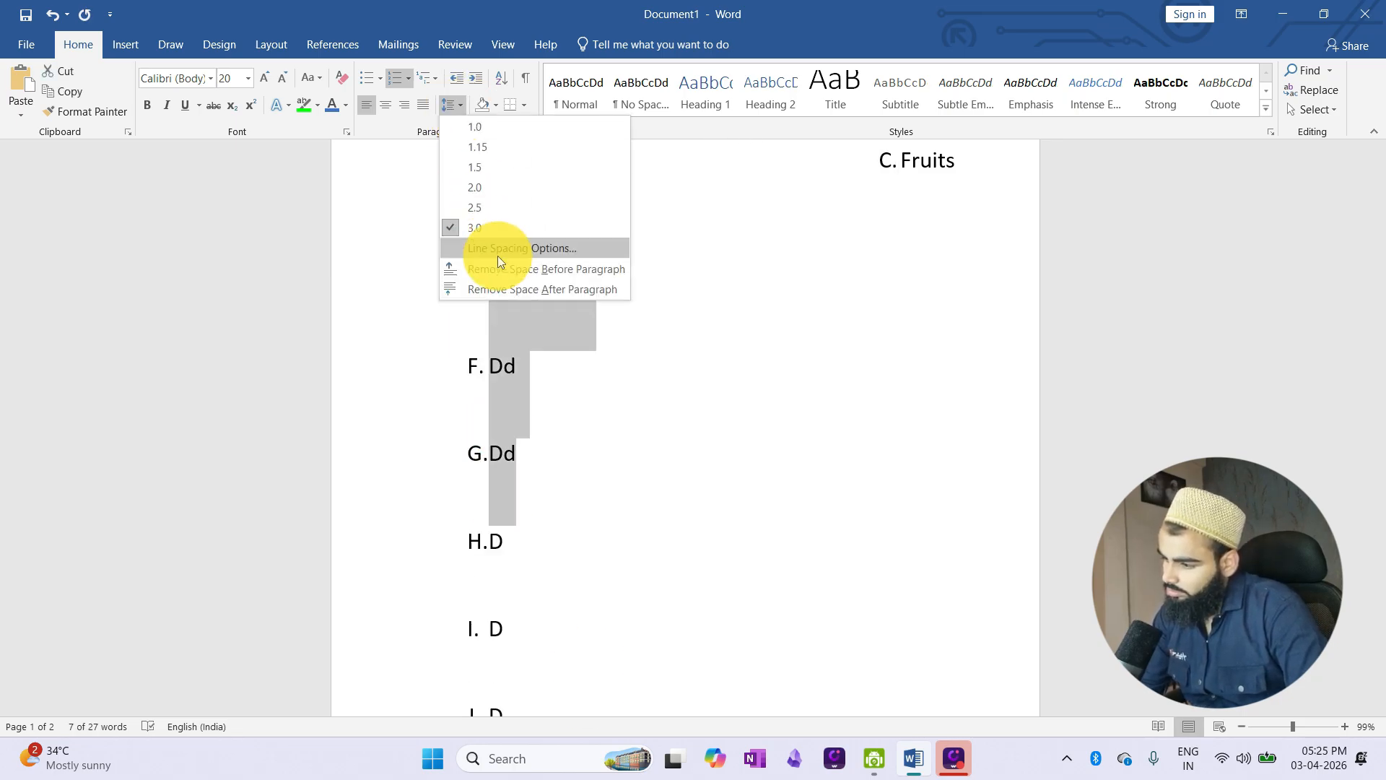
left_click(491, 129)
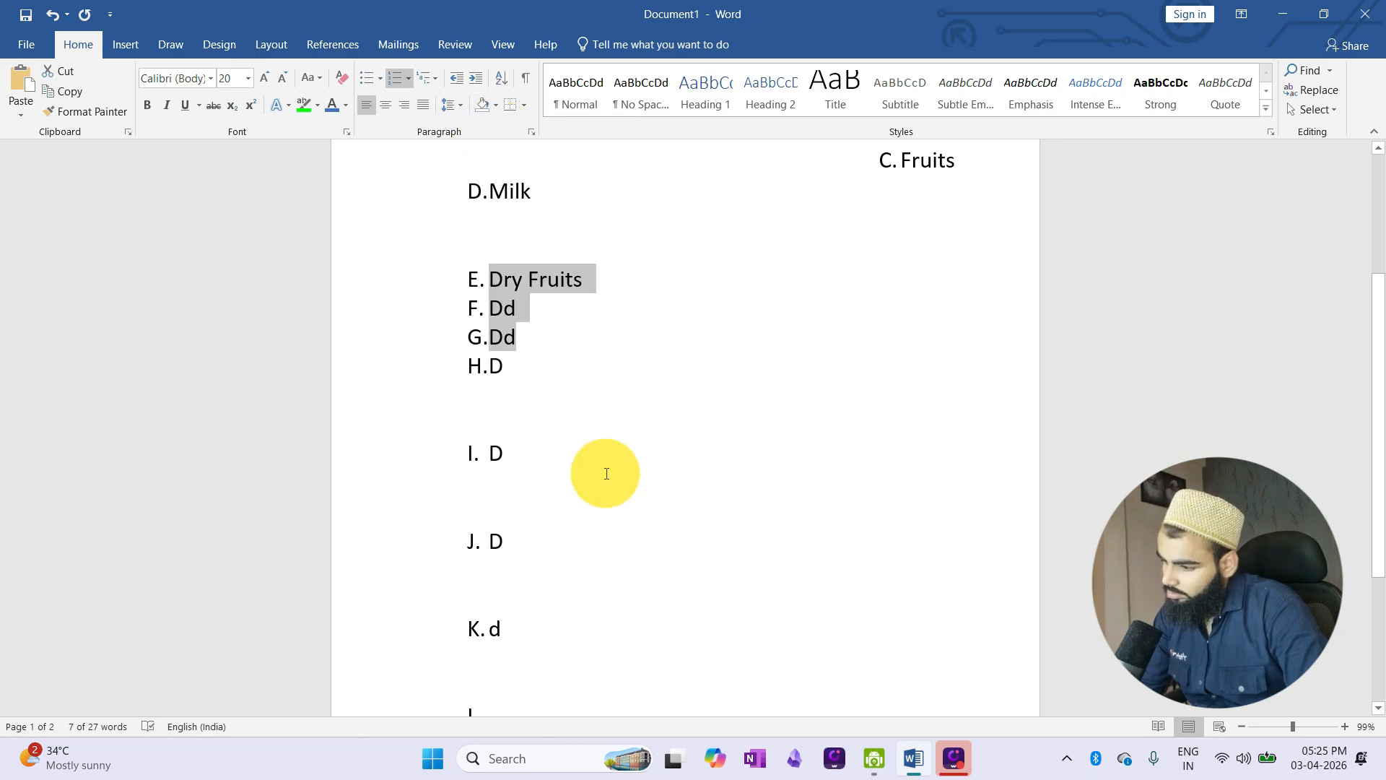
Set the line spacing of list item H to 1.0.
left_click(479, 366)
scroll(476, 282, "up", 3)
scroll(471, 288, "down", 5)
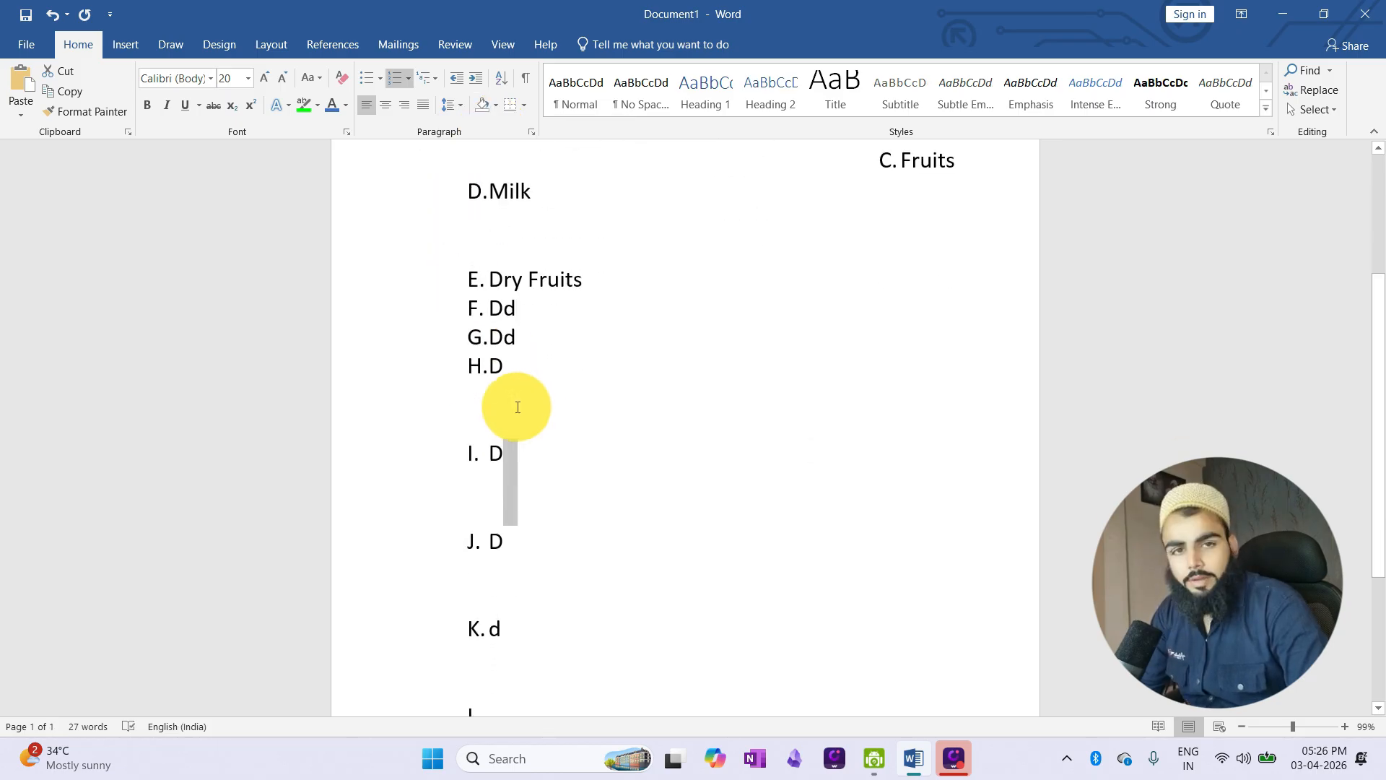
scroll(507, 296, "down", 2)
scroll(513, 306, "up", 2)
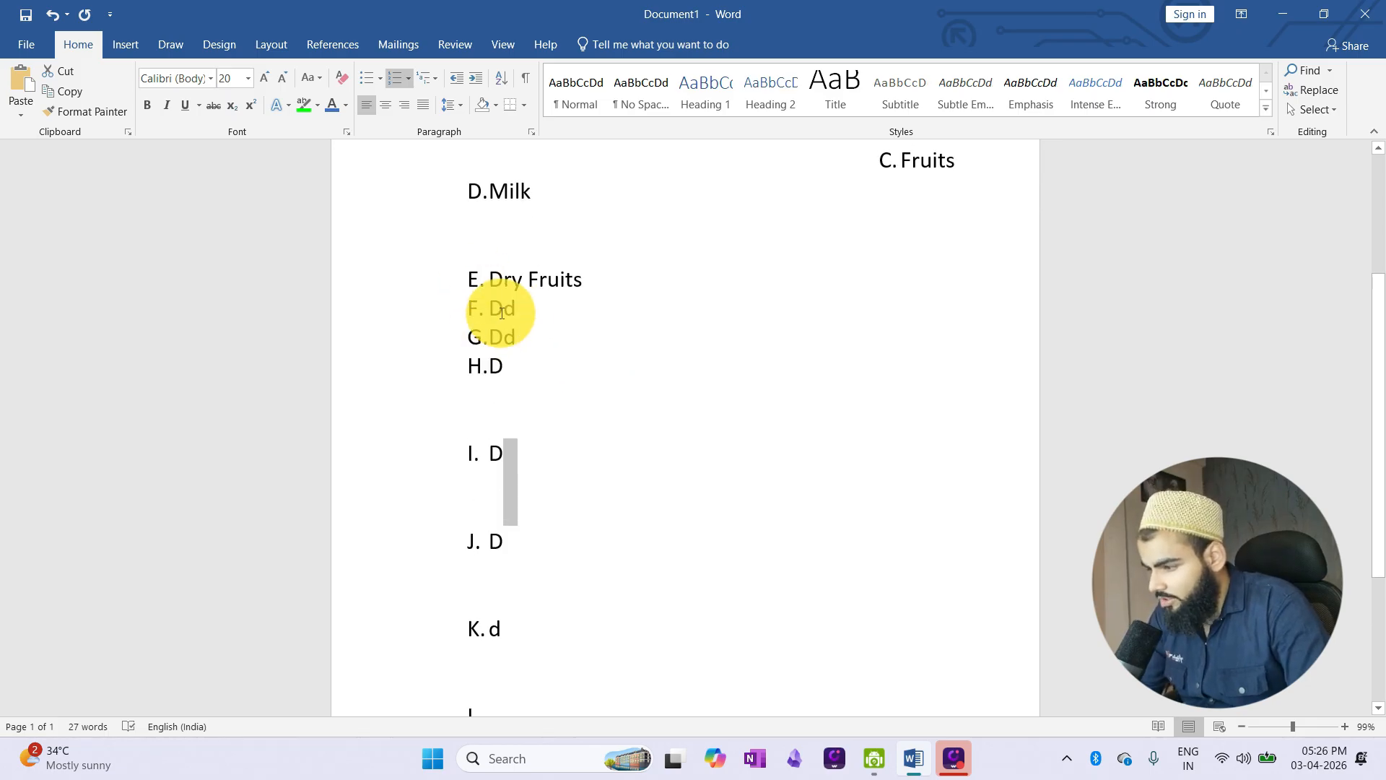
scroll(487, 318, "down", 3)
left_click(482, 254)
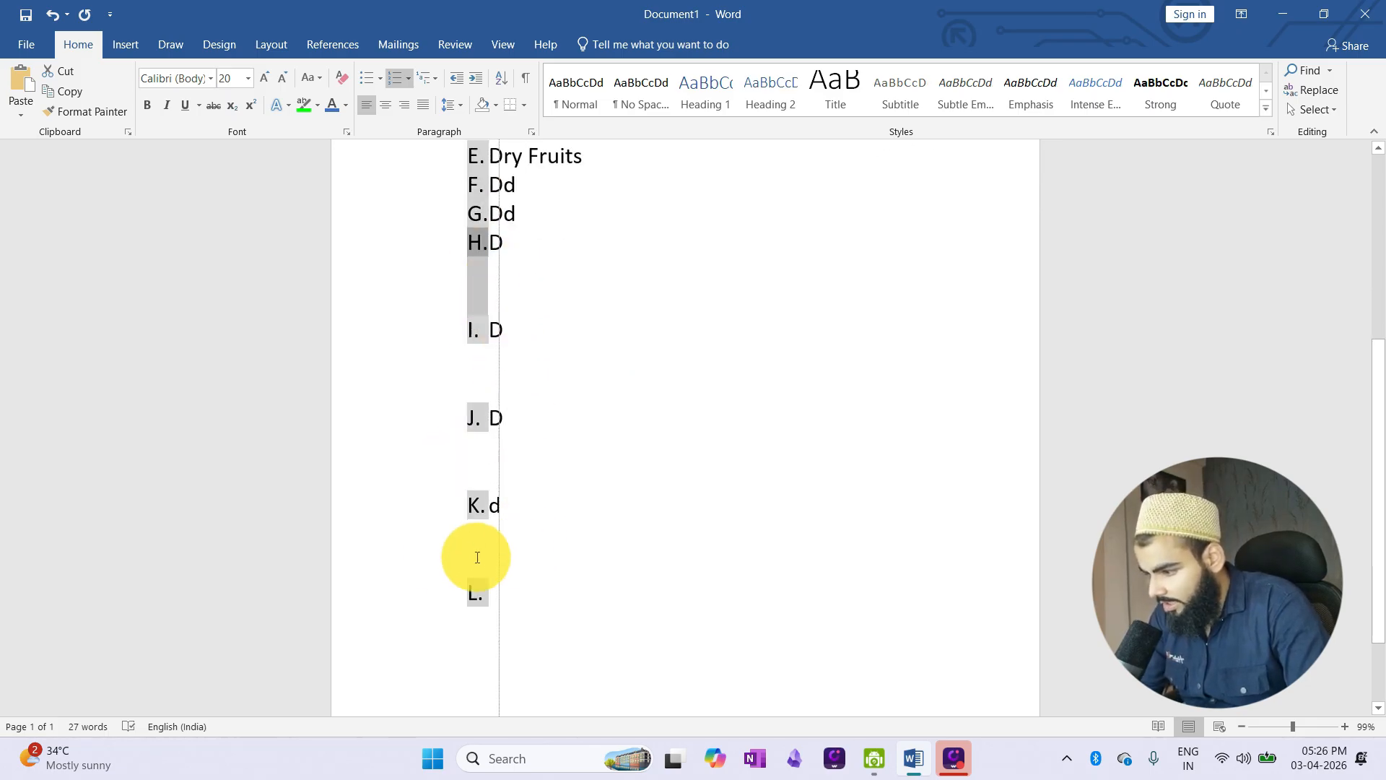
left_click(461, 103)
left_click(474, 128)
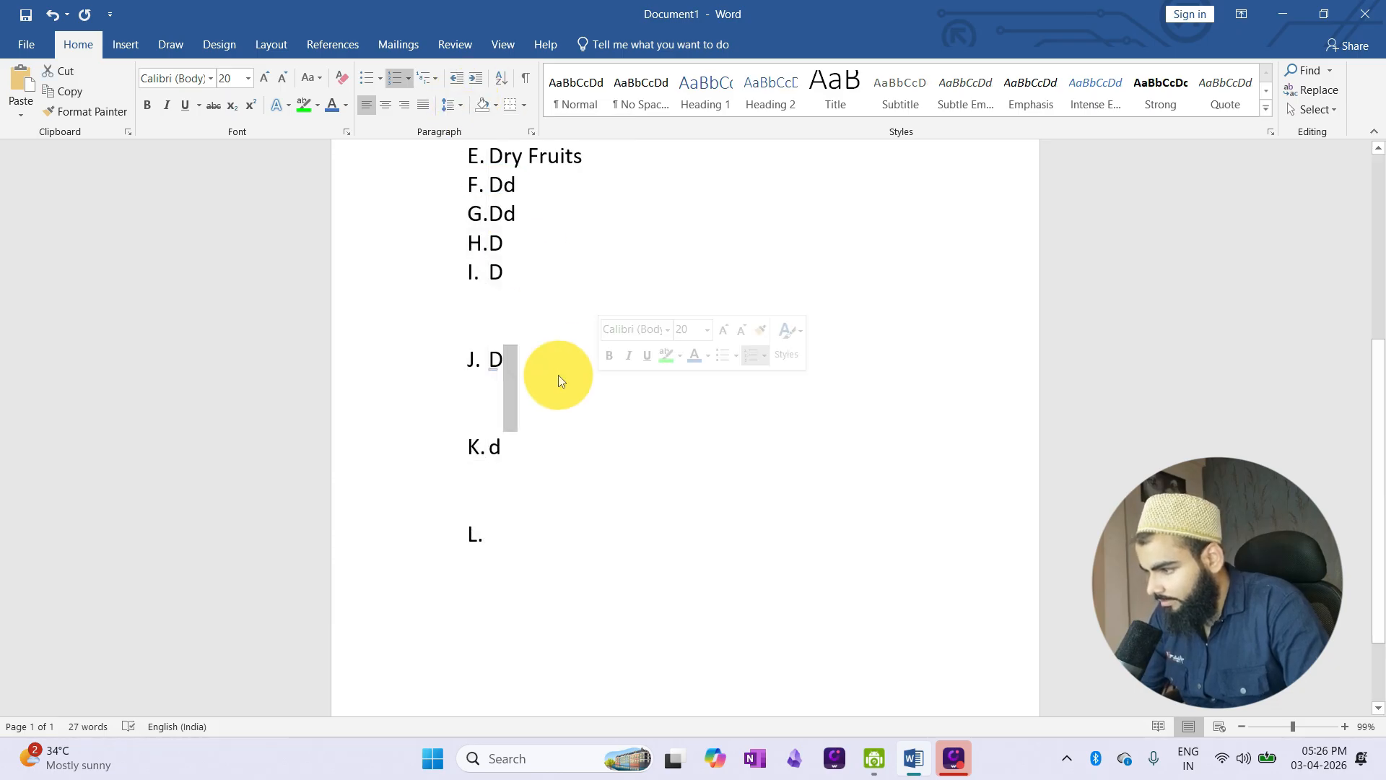
Set the line spacing to 1.0 from list item J through the end of the document.
left_click_drag(490, 361, 532, 747)
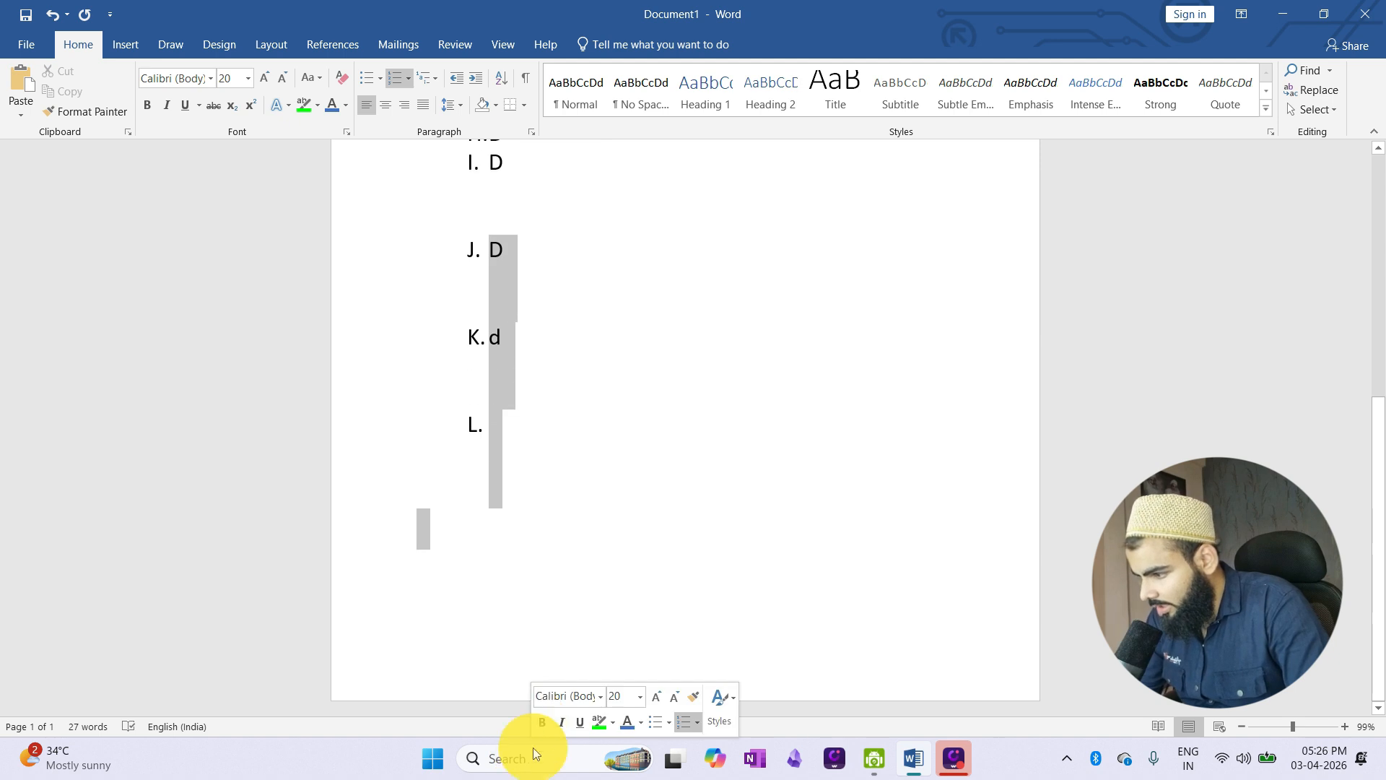
left_click(457, 109)
left_click(462, 128)
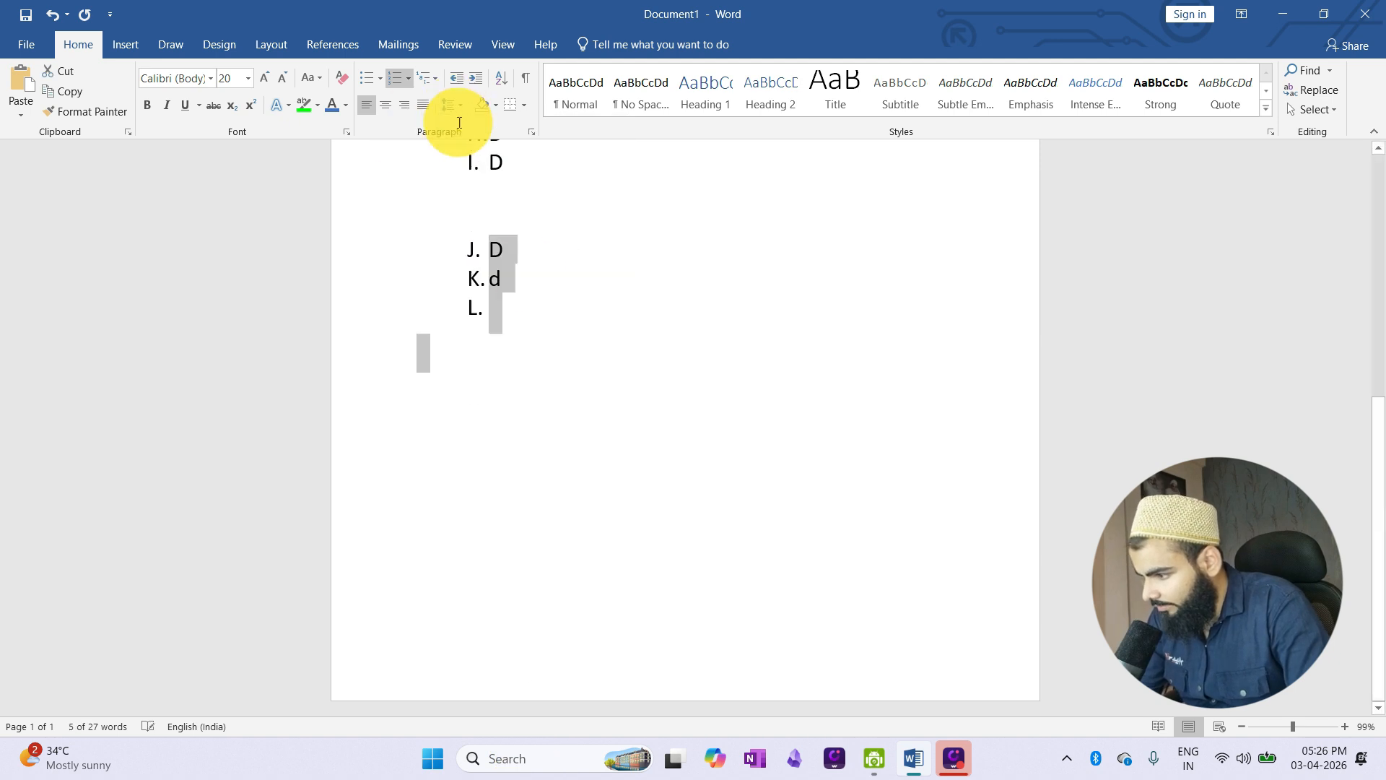
left_click(527, 261)
Set the line spacing of list items I and J to 1.0.
scroll(527, 259, "up", 1)
scroll(527, 260, "up", 1)
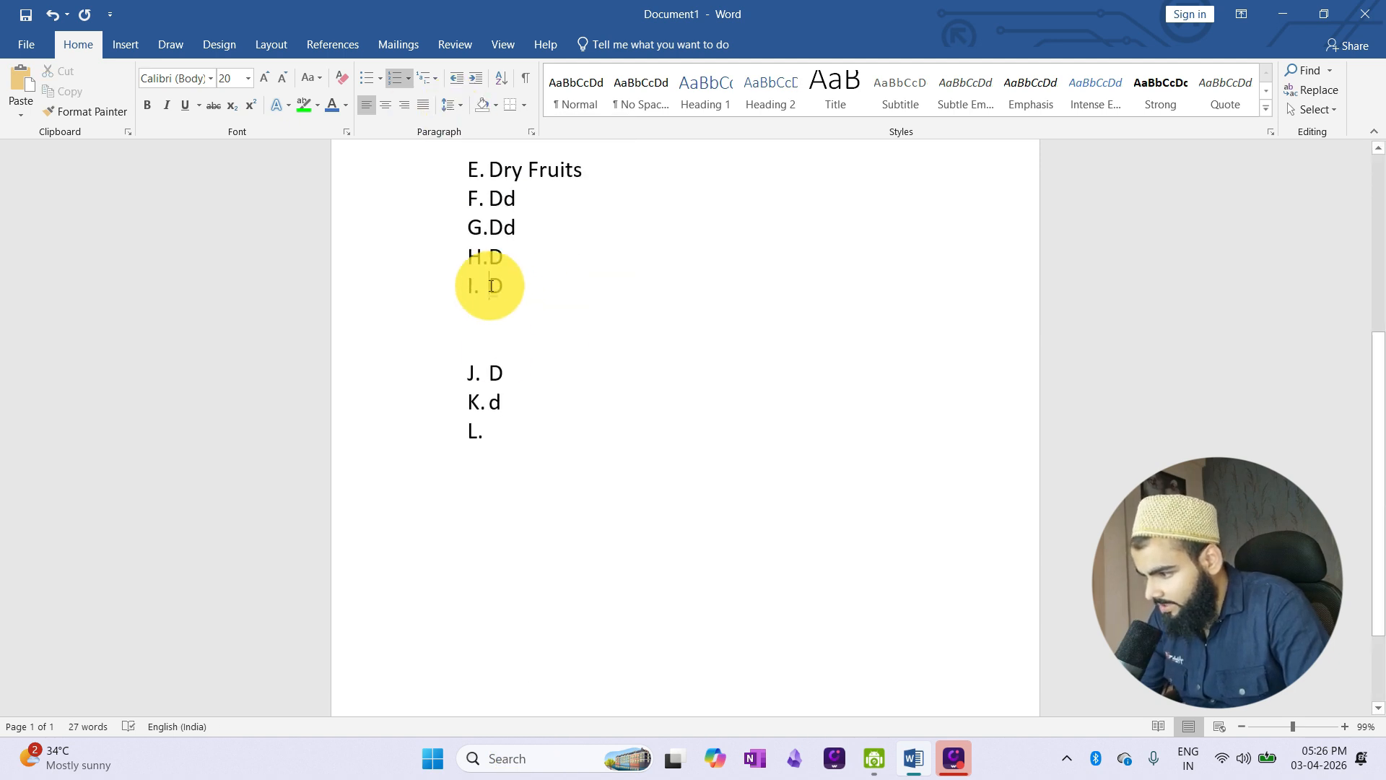
left_click_drag(490, 286, 510, 370)
left_click(462, 107)
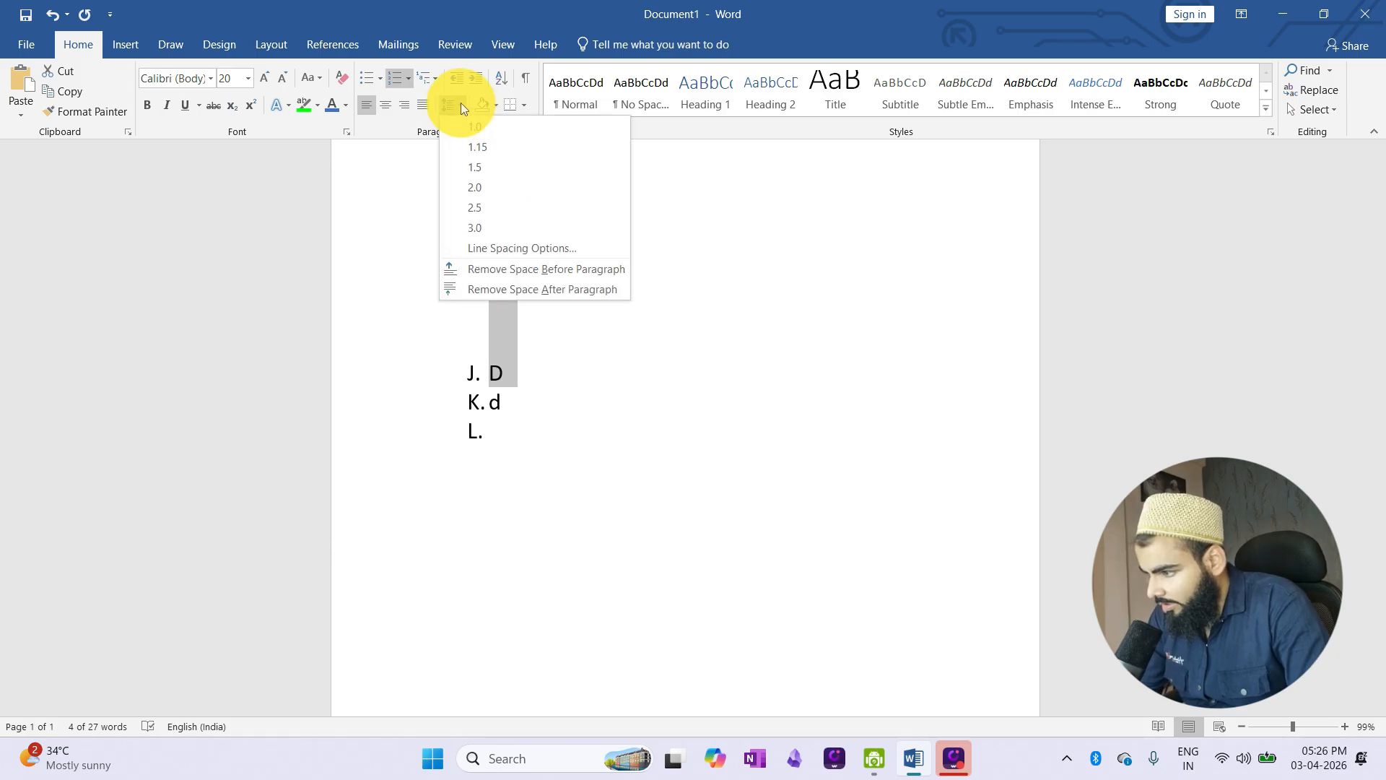
left_click(462, 127)
left_click(563, 289)
Set the line spacing of the Milk and Dry Fruits items to 1.0.
left_click(476, 210)
scroll(536, 331, "up", 3)
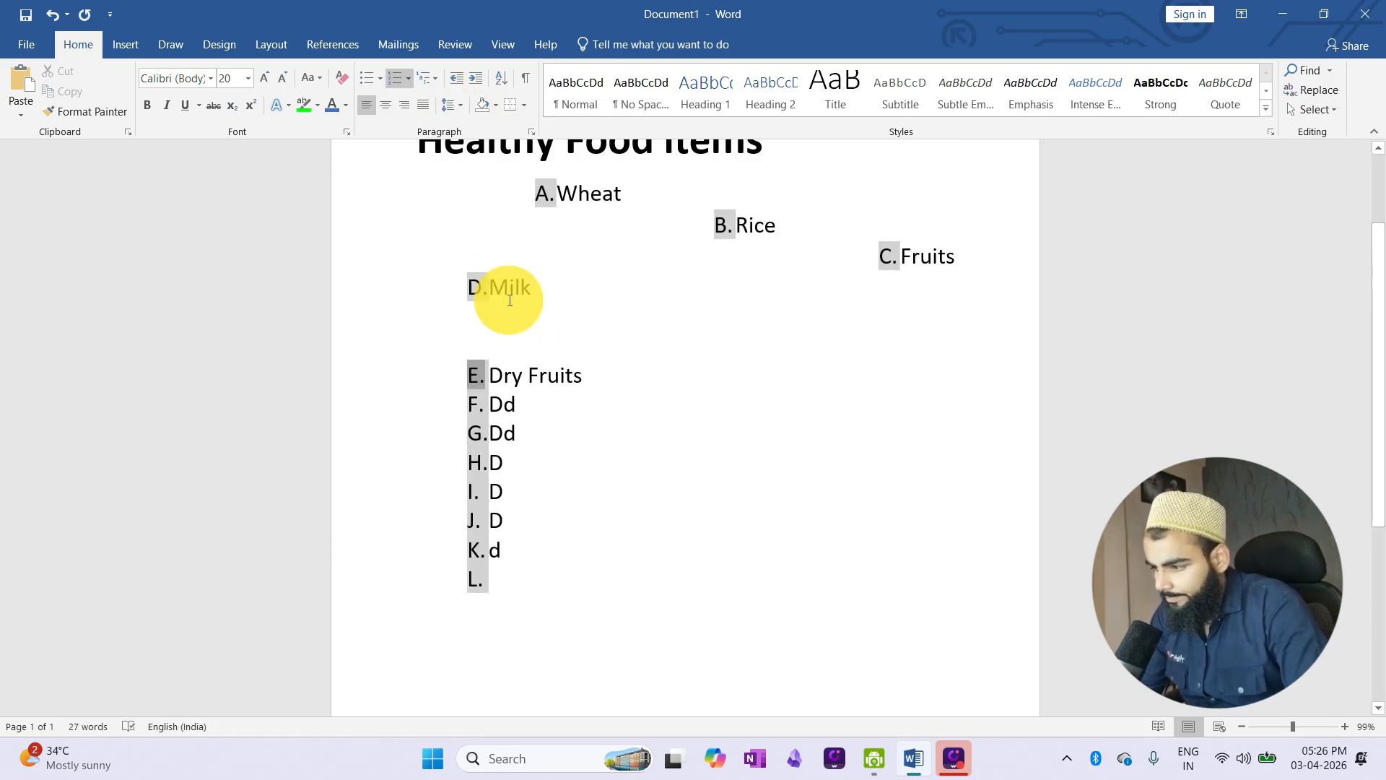
left_click_drag(509, 300, 539, 376)
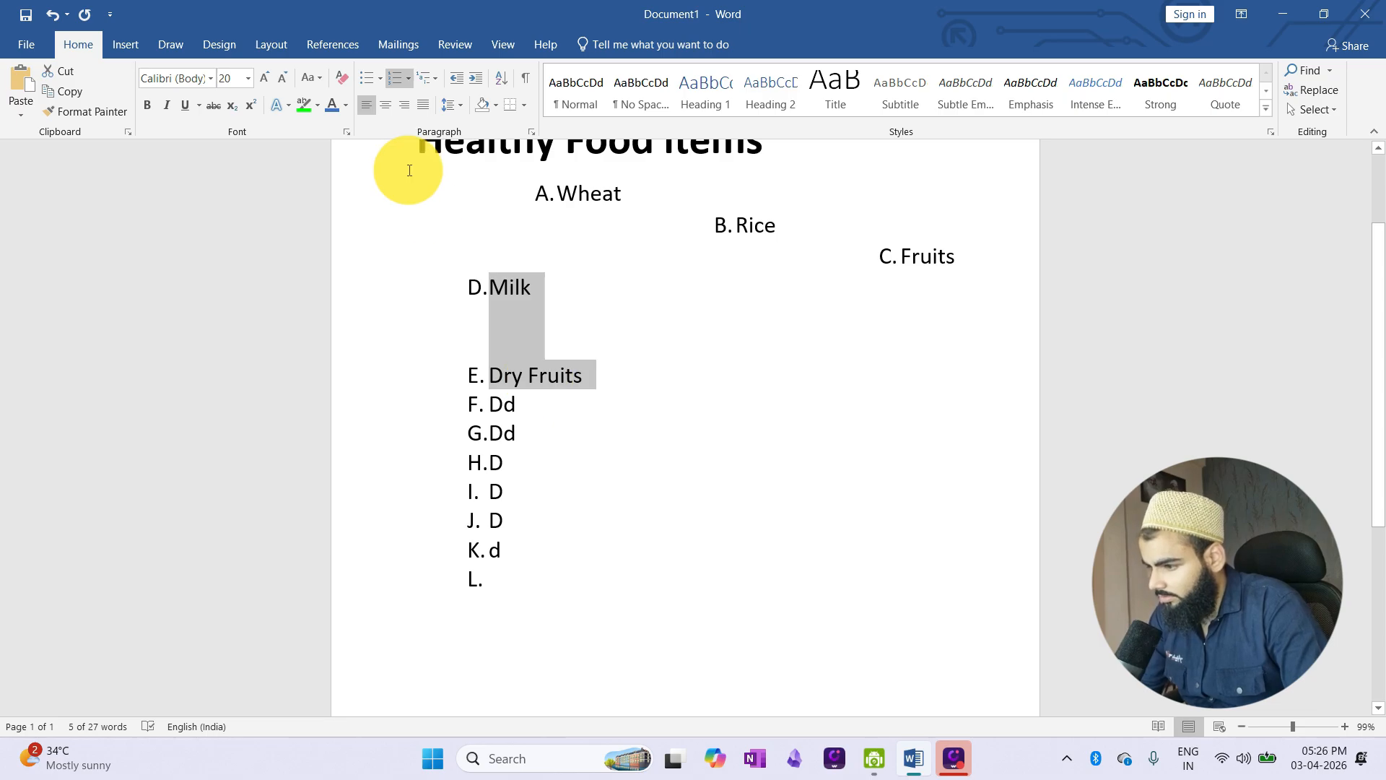
left_click(459, 106)
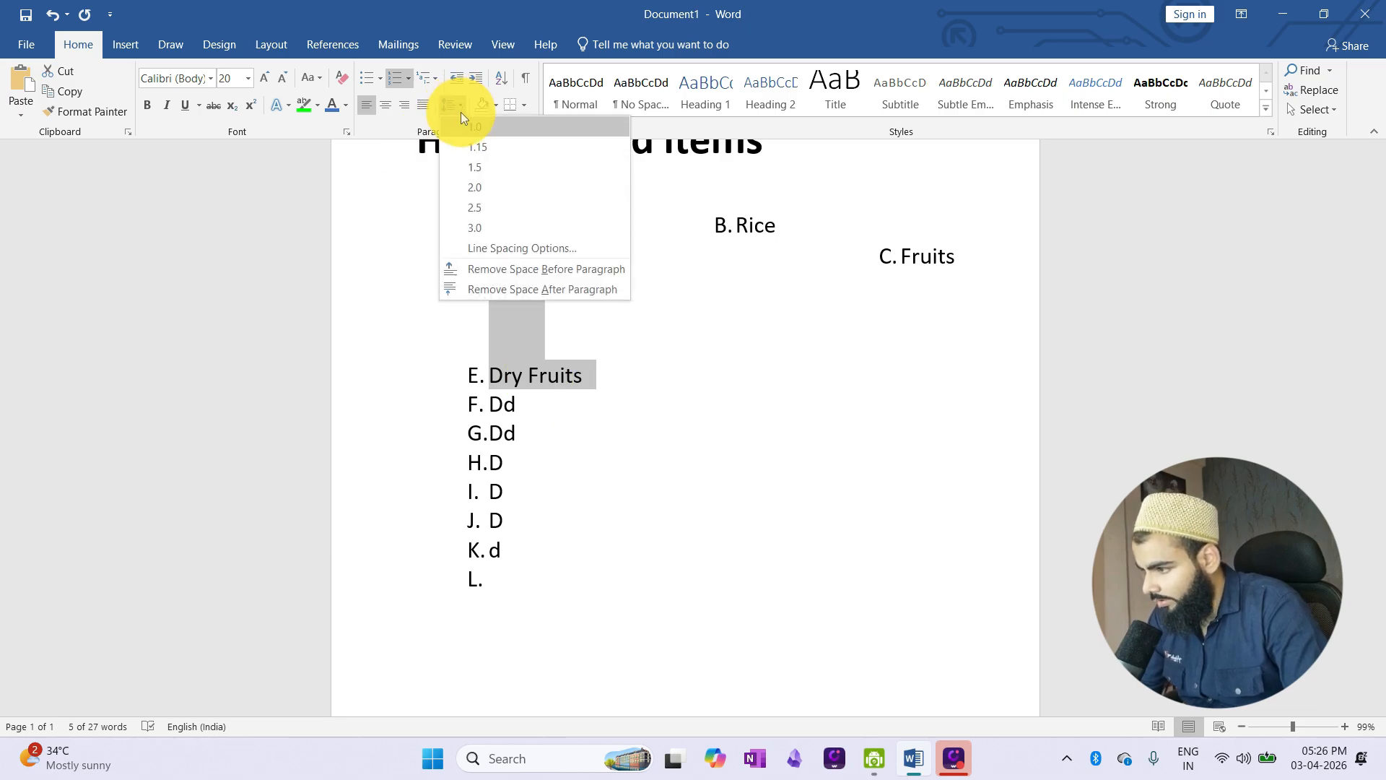
left_click(465, 126)
left_click(581, 259)
scroll(433, 317, "up", 3)
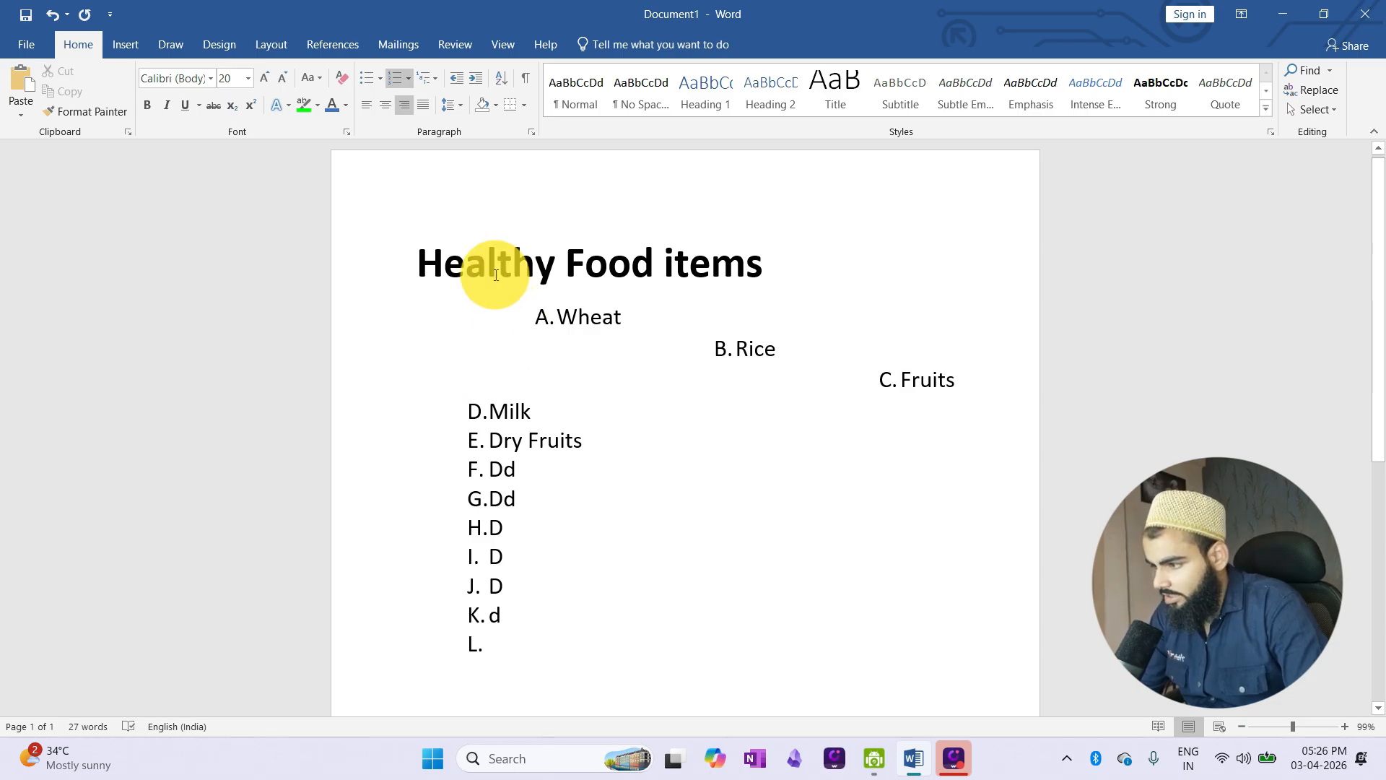
Shade the Dry Fruits paragraph with the green theme color.
left_click_drag(490, 440, 573, 439)
left_click(496, 105)
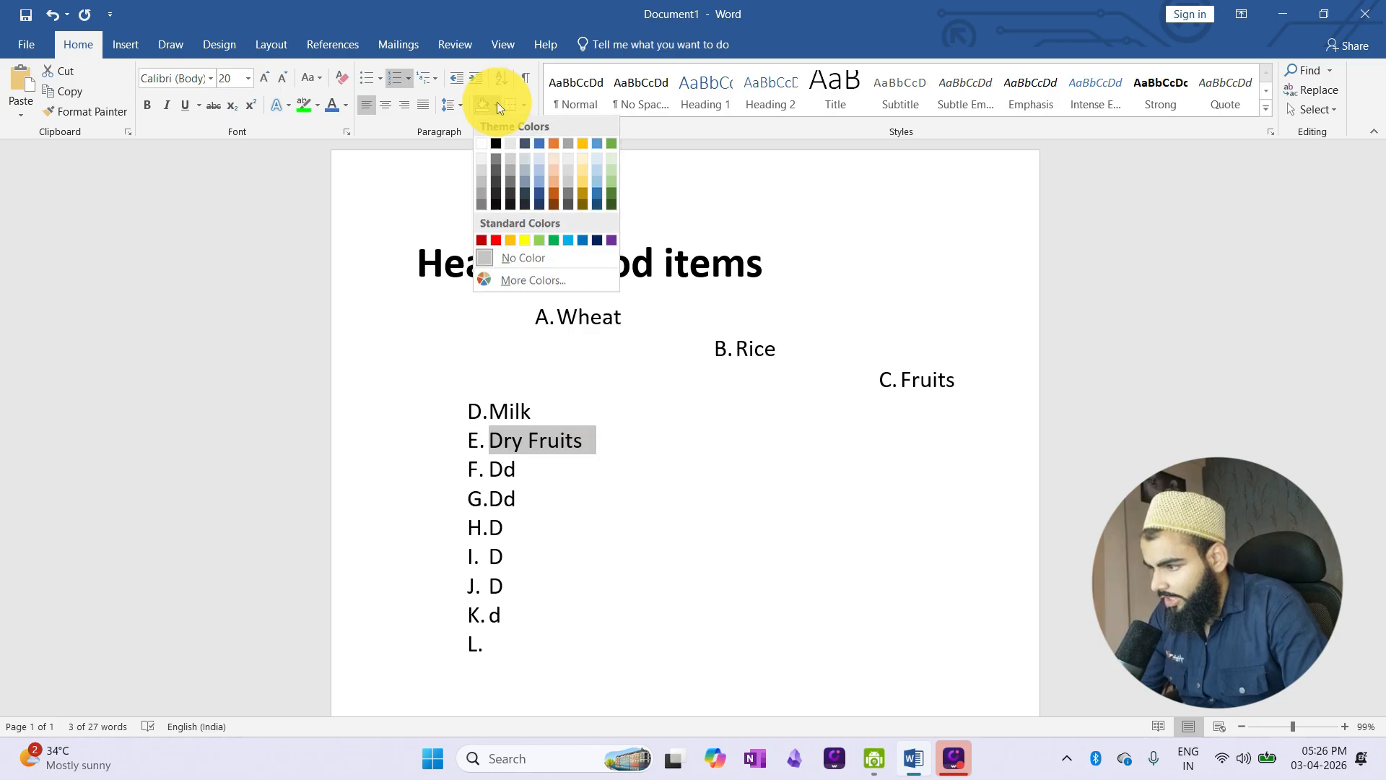
left_click(609, 144)
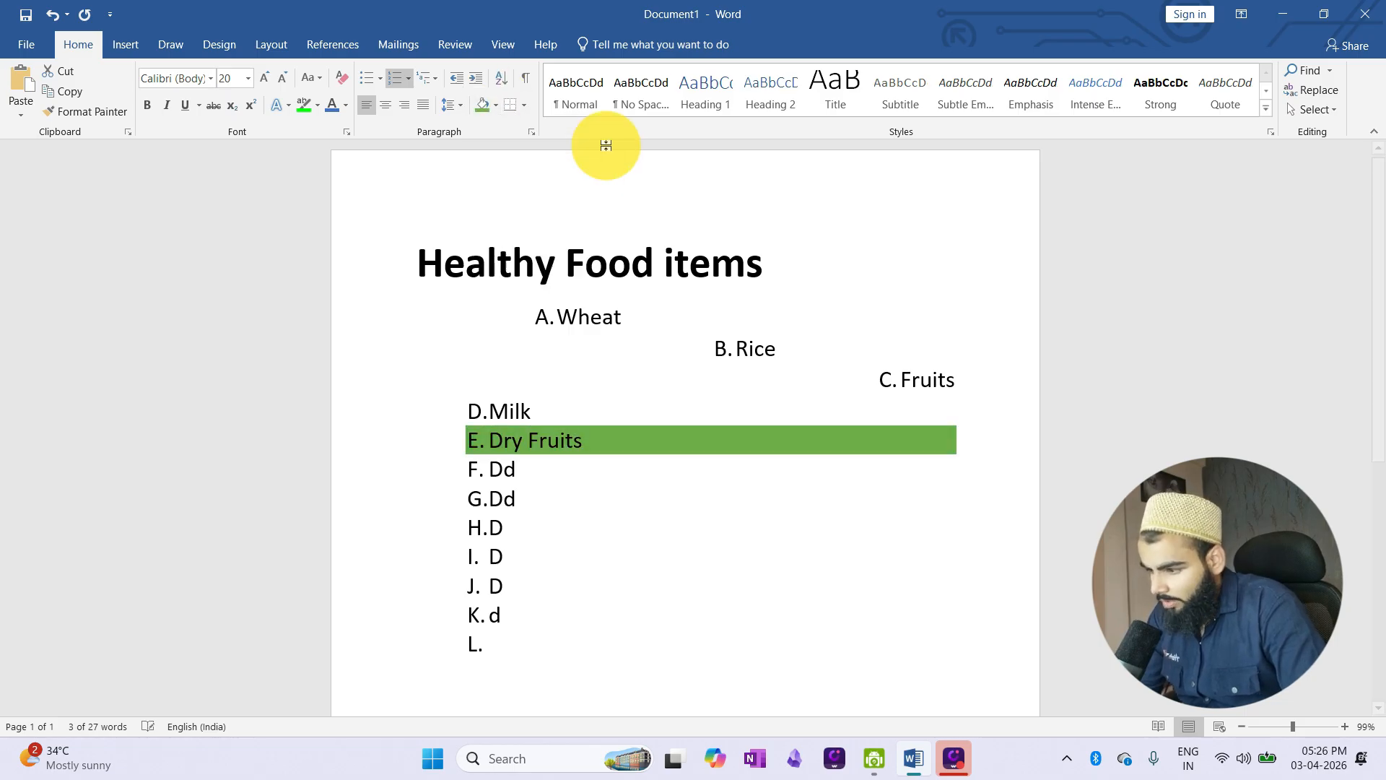
left_click(781, 475)
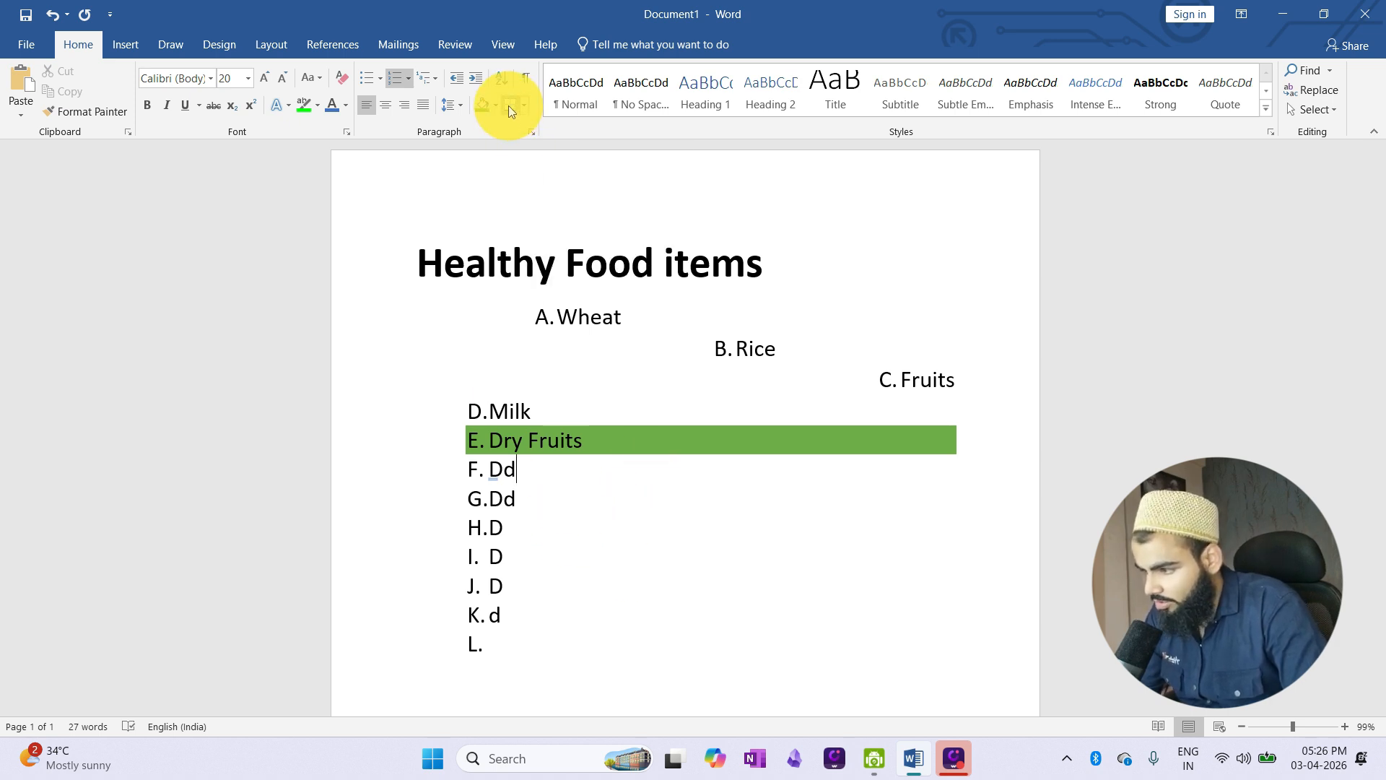
Apply All Borders to list items G through L.
left_click_drag(465, 500, 510, 635)
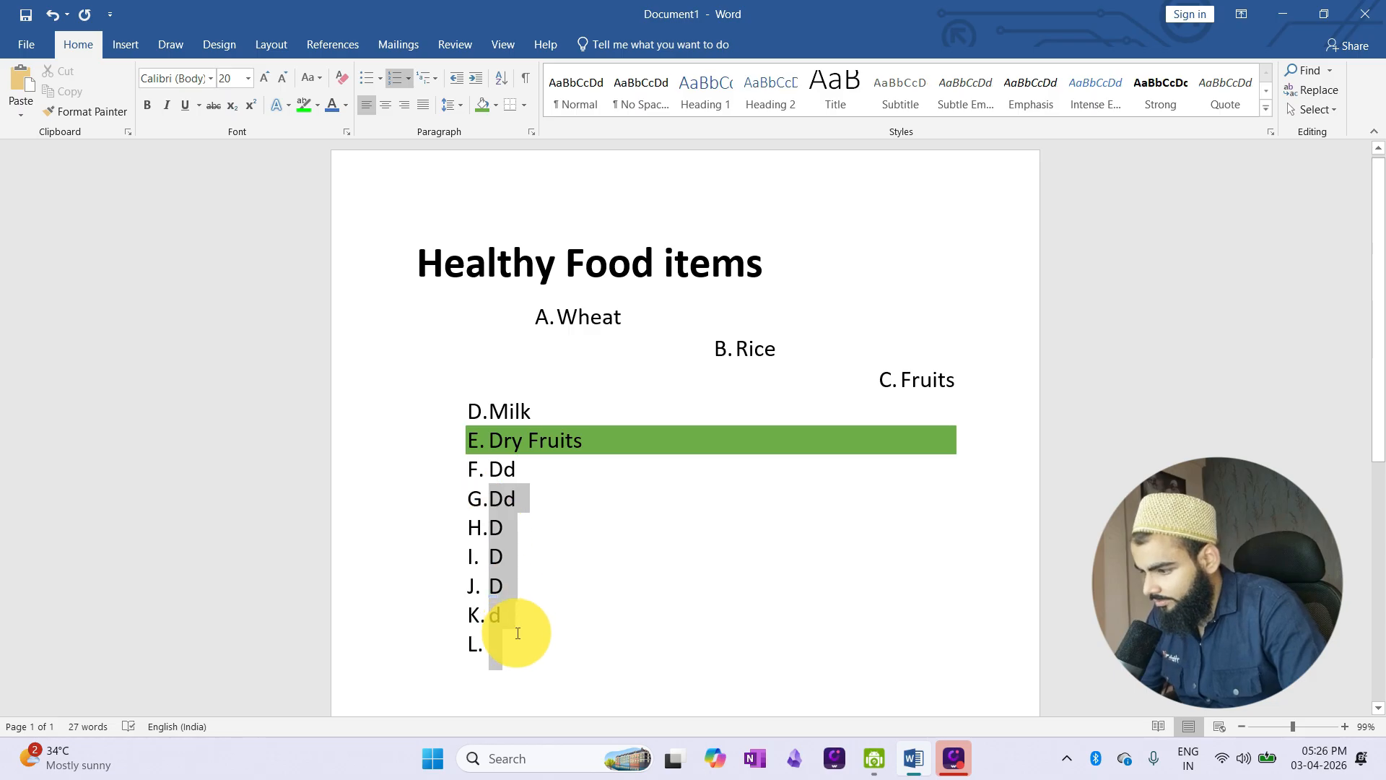
left_click(523, 106)
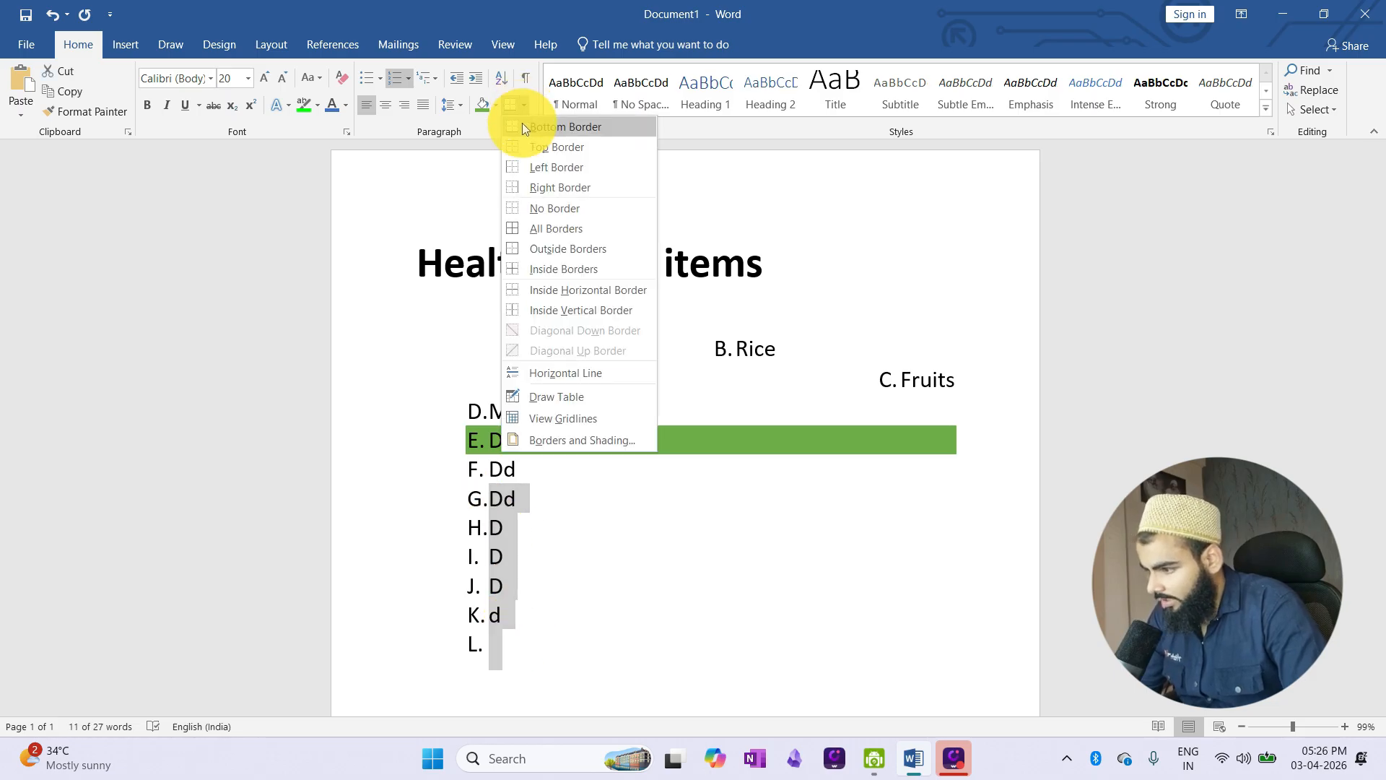
left_click(539, 231)
left_click(506, 512)
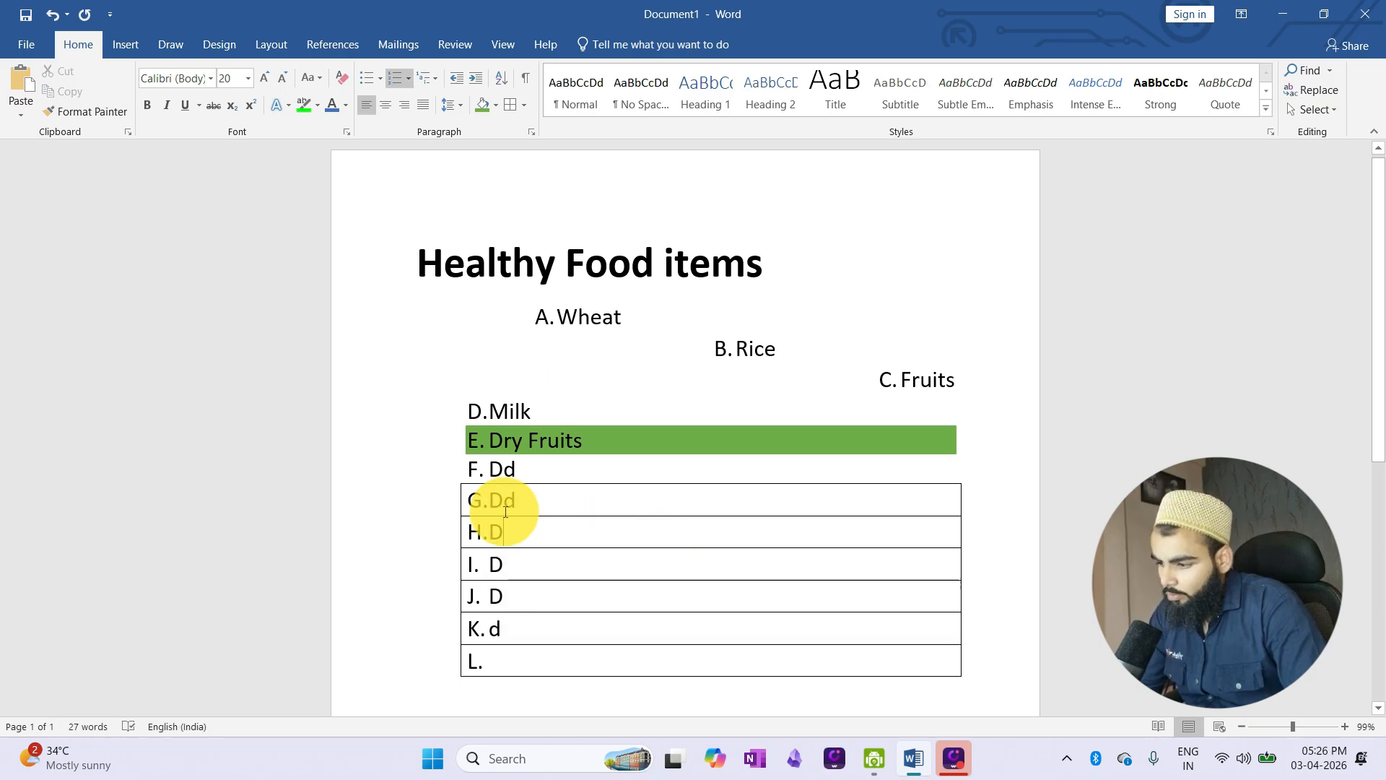
Increase the indent of the Wheat list item repeatedly until it sits near the middle of the page.
scroll(505, 513, "down", 2)
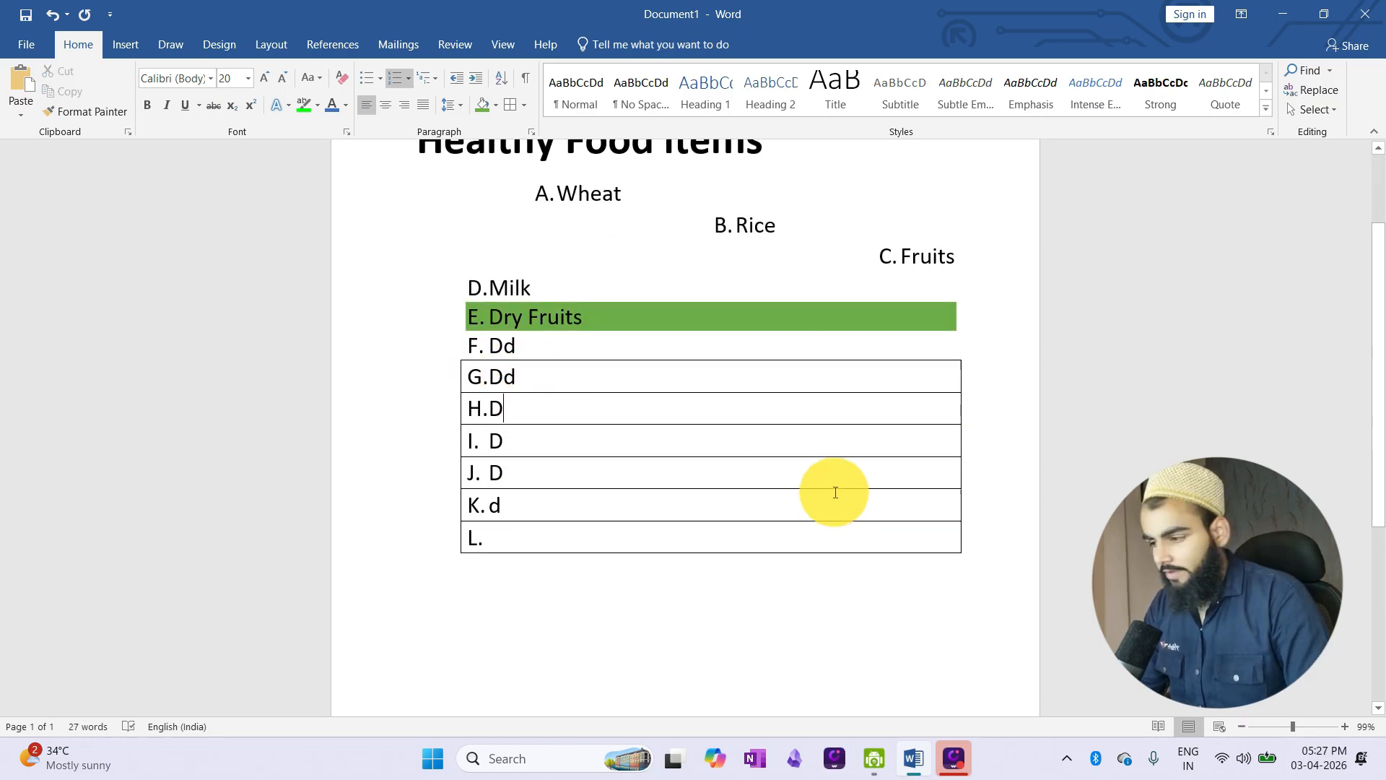
scroll(830, 480, "up", 3)
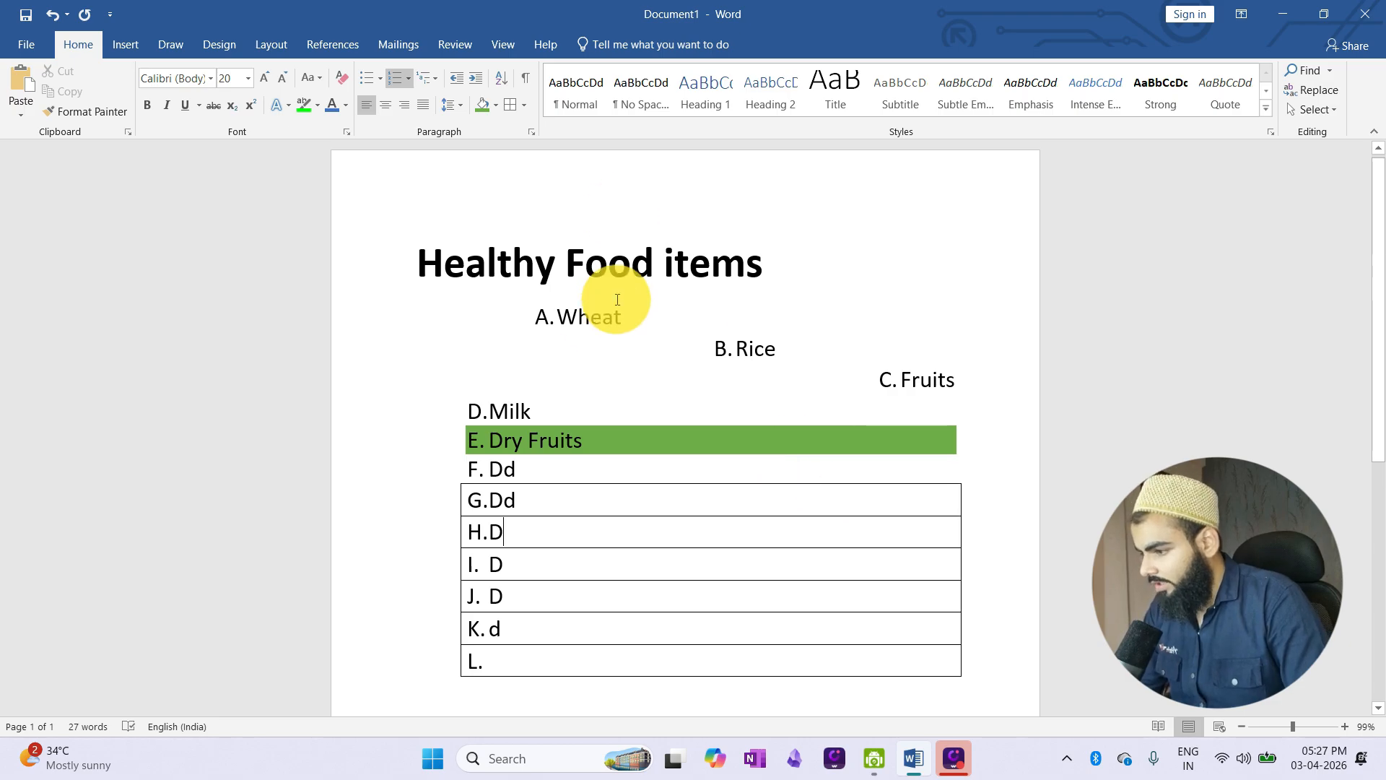
left_click(543, 317)
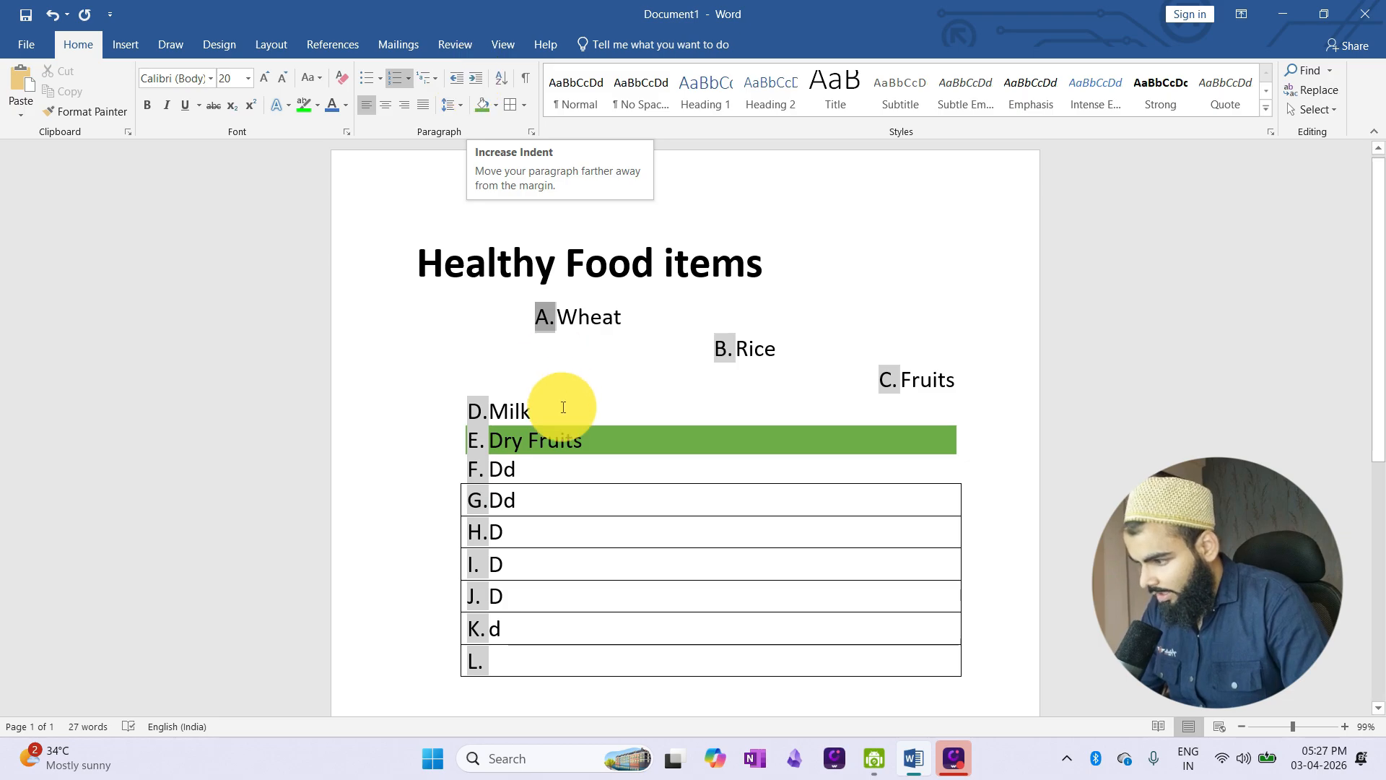
left_click(567, 341)
left_click(557, 320)
double_click(560, 317)
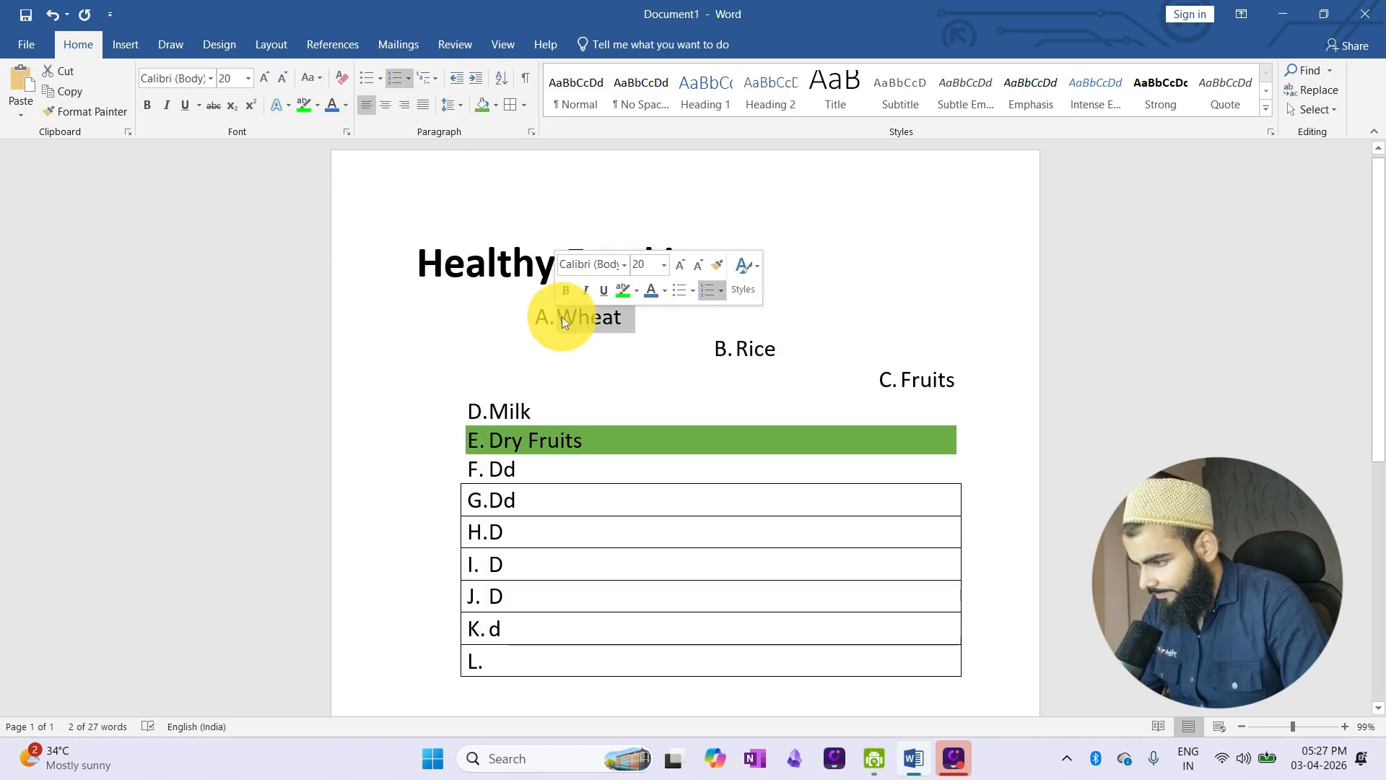
left_click(469, 85)
left_click(470, 85)
left_click(470, 85)
left_click(470, 85)
left_click(470, 85)
left_click(470, 85)
left_click(470, 85)
left_click(470, 85)
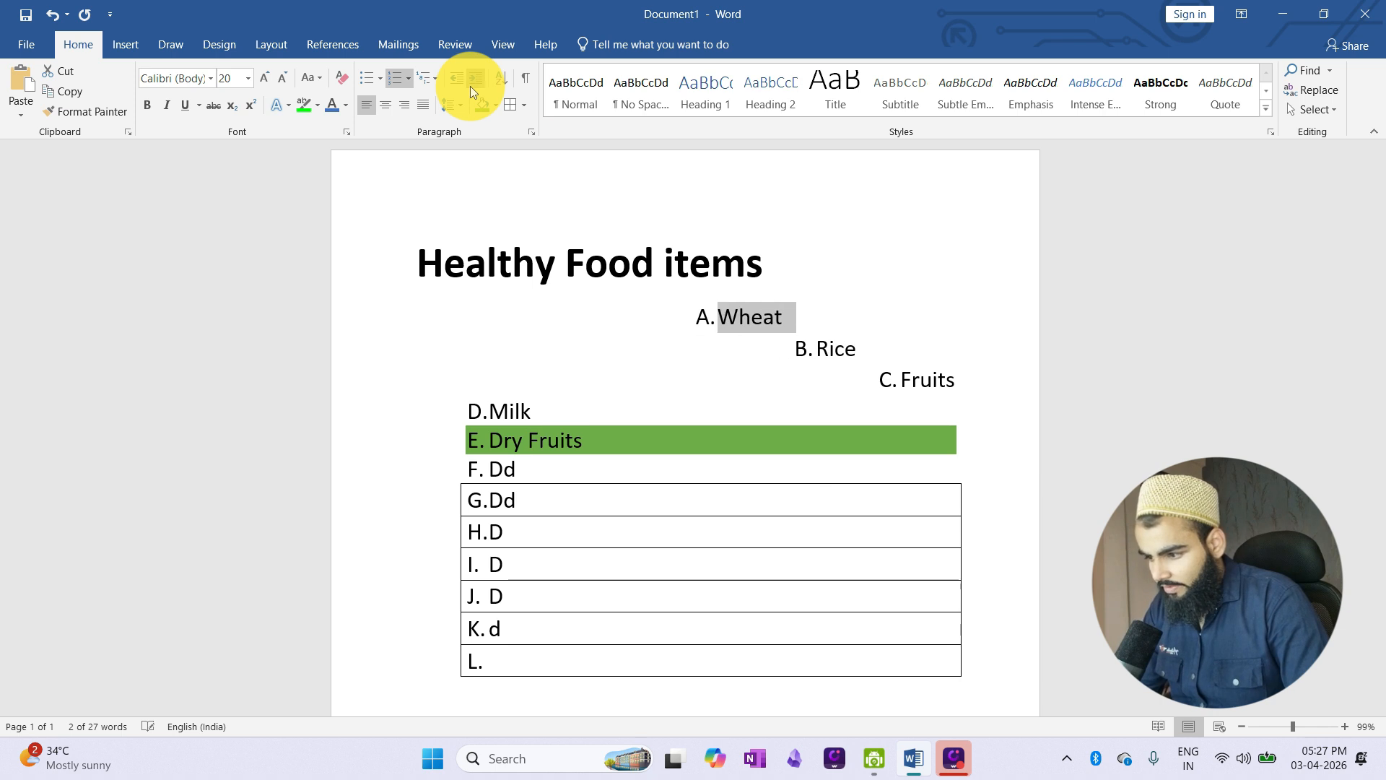
left_click(470, 86)
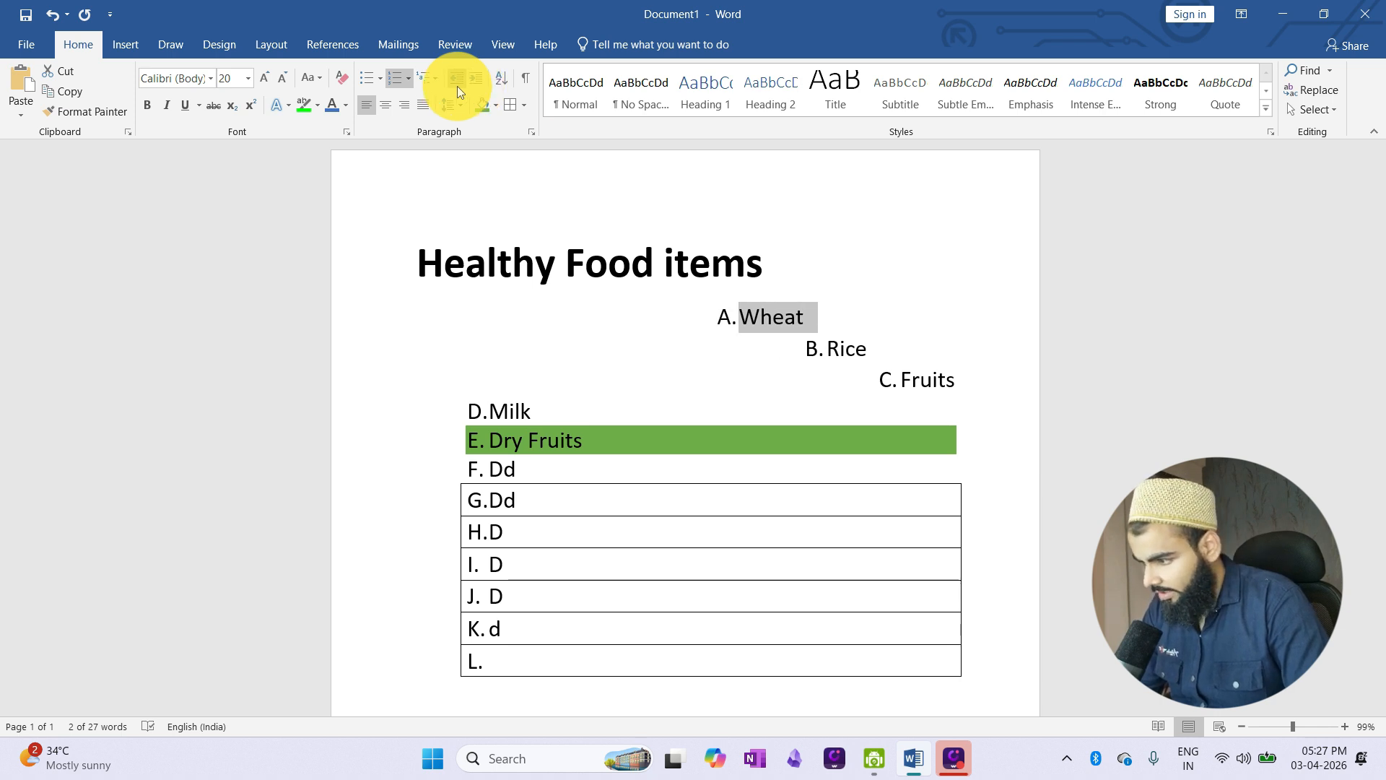
Decrease the indent of the Wheat list item until it sits slightly outside the Milk item.
left_click(457, 85)
left_click(457, 86)
left_click(457, 85)
left_click(457, 85)
left_click(457, 85)
left_click(456, 85)
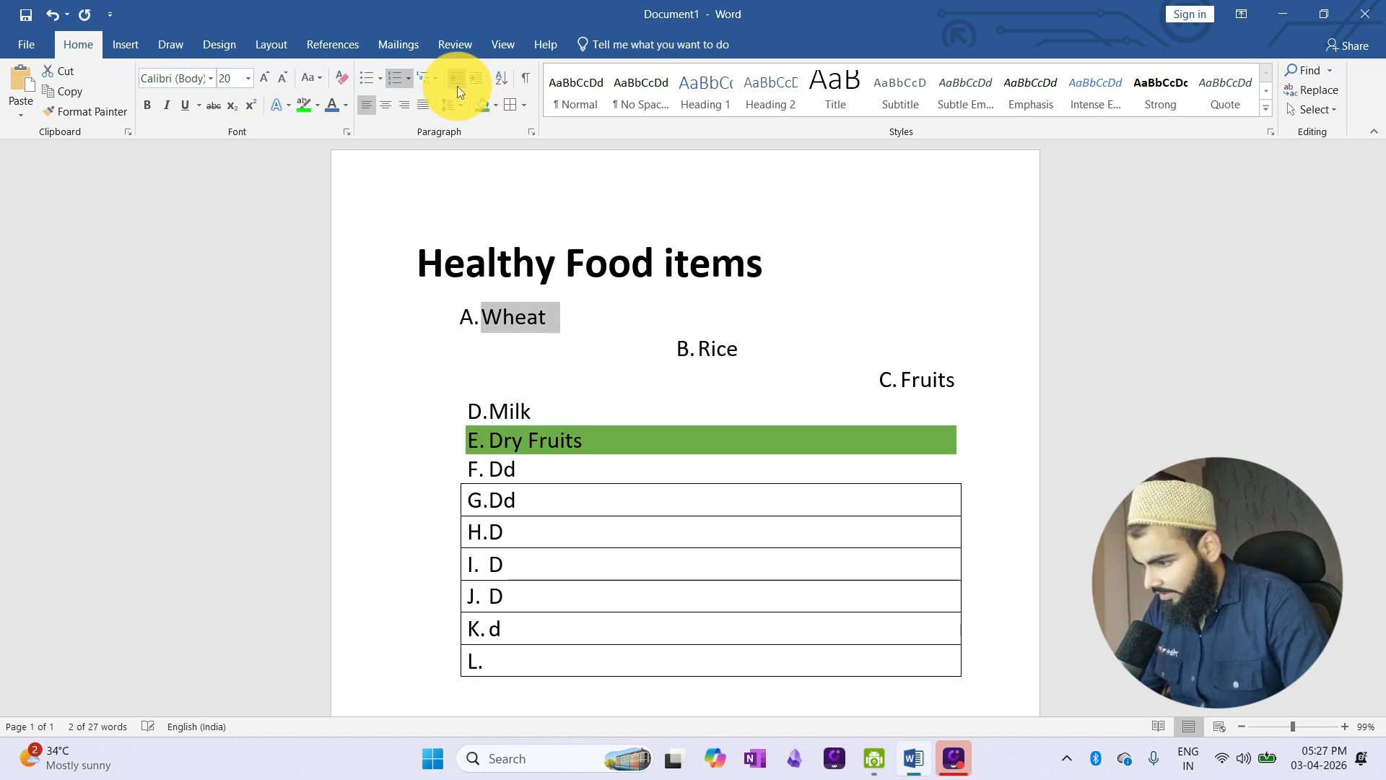
Move the Fruits item to the lowercase-letter sublevel, center it, and switch its alignment to Justify.
left_click(876, 405)
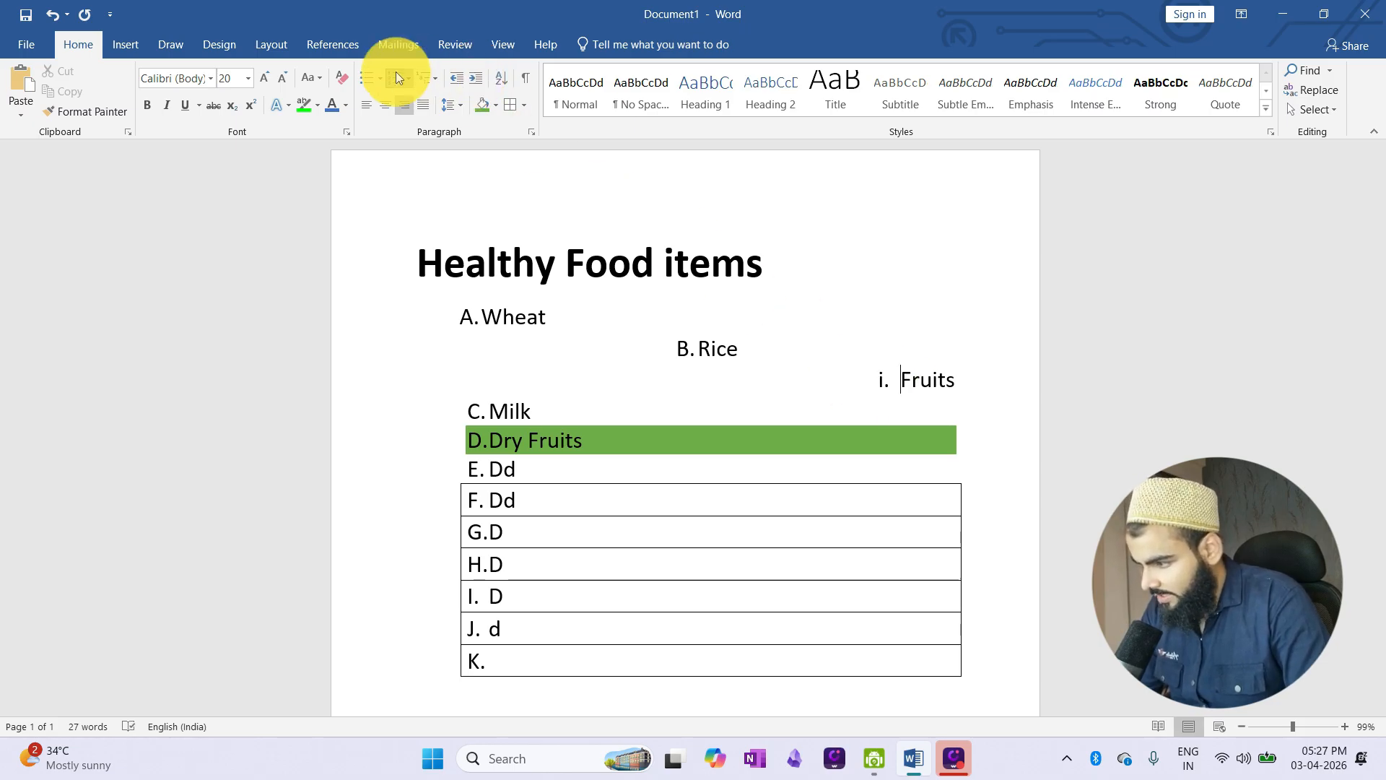
left_click(450, 80)
left_click(890, 376)
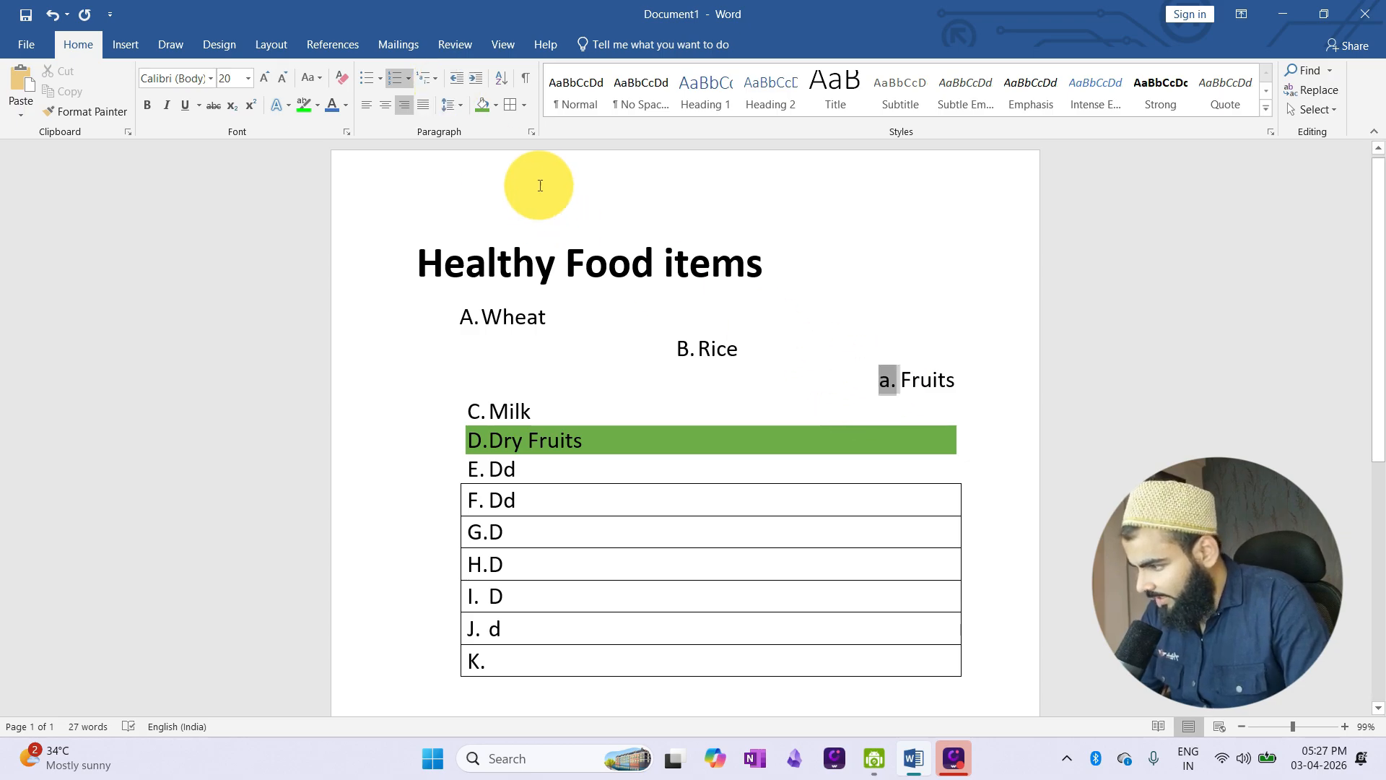
left_click(385, 105)
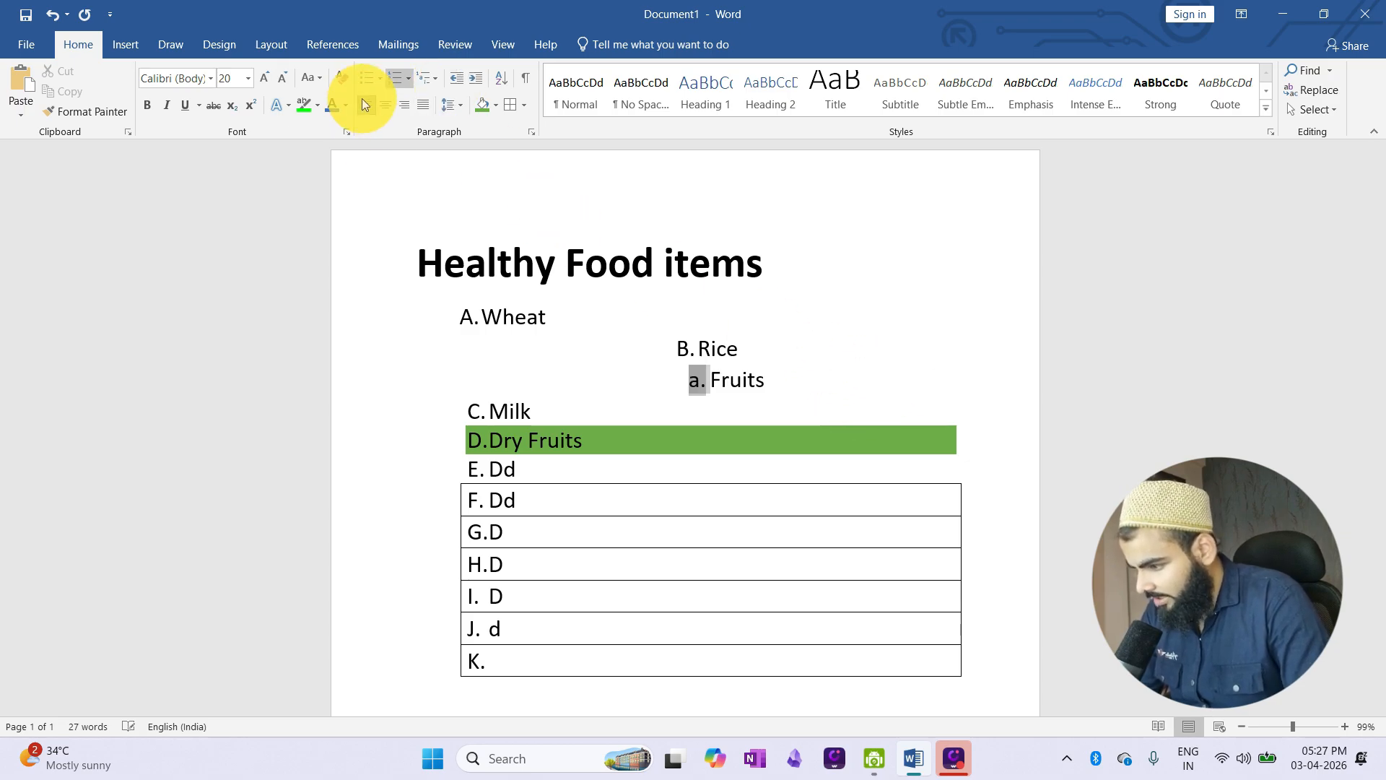
key("ctrl+j")
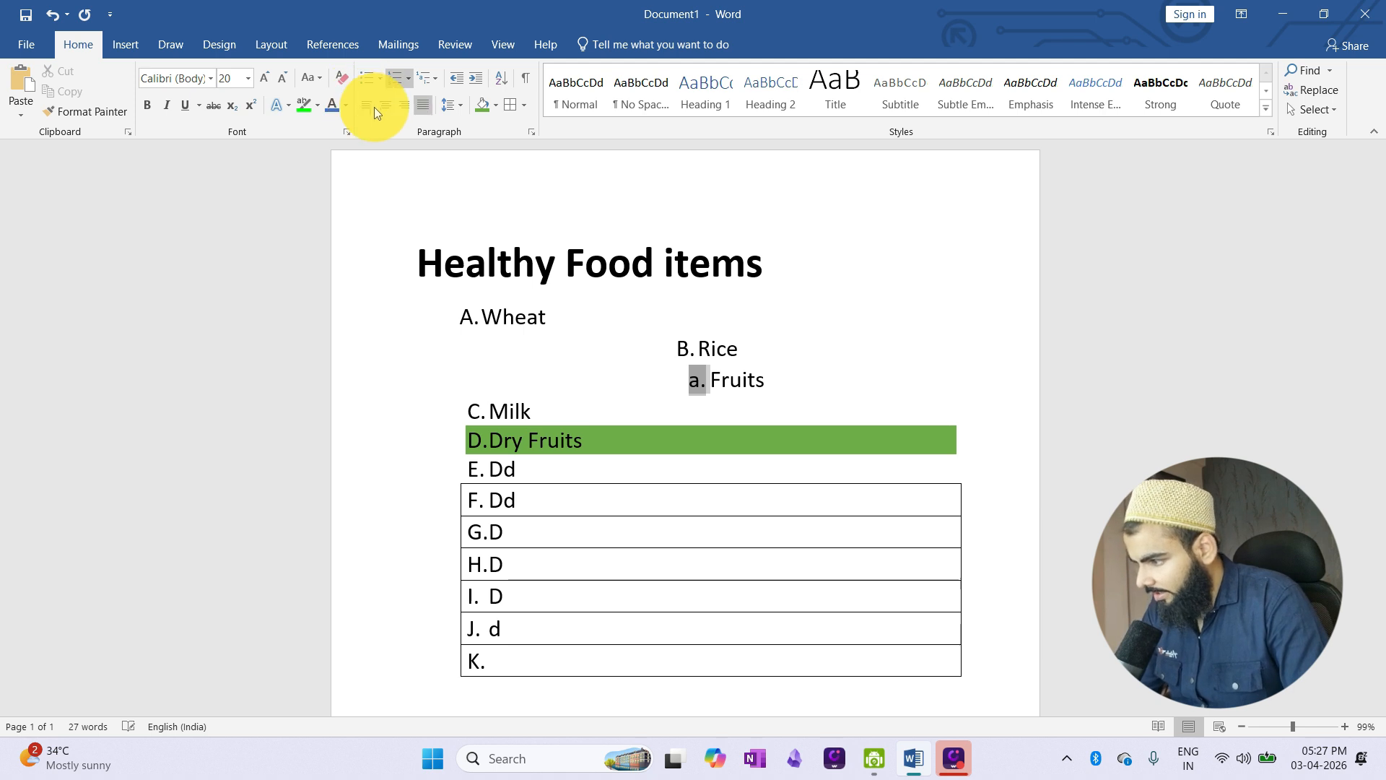
Decrease the indent of the Fruits item a few levels, and increase it again past the Rice item.
left_click(452, 81)
left_click(452, 81)
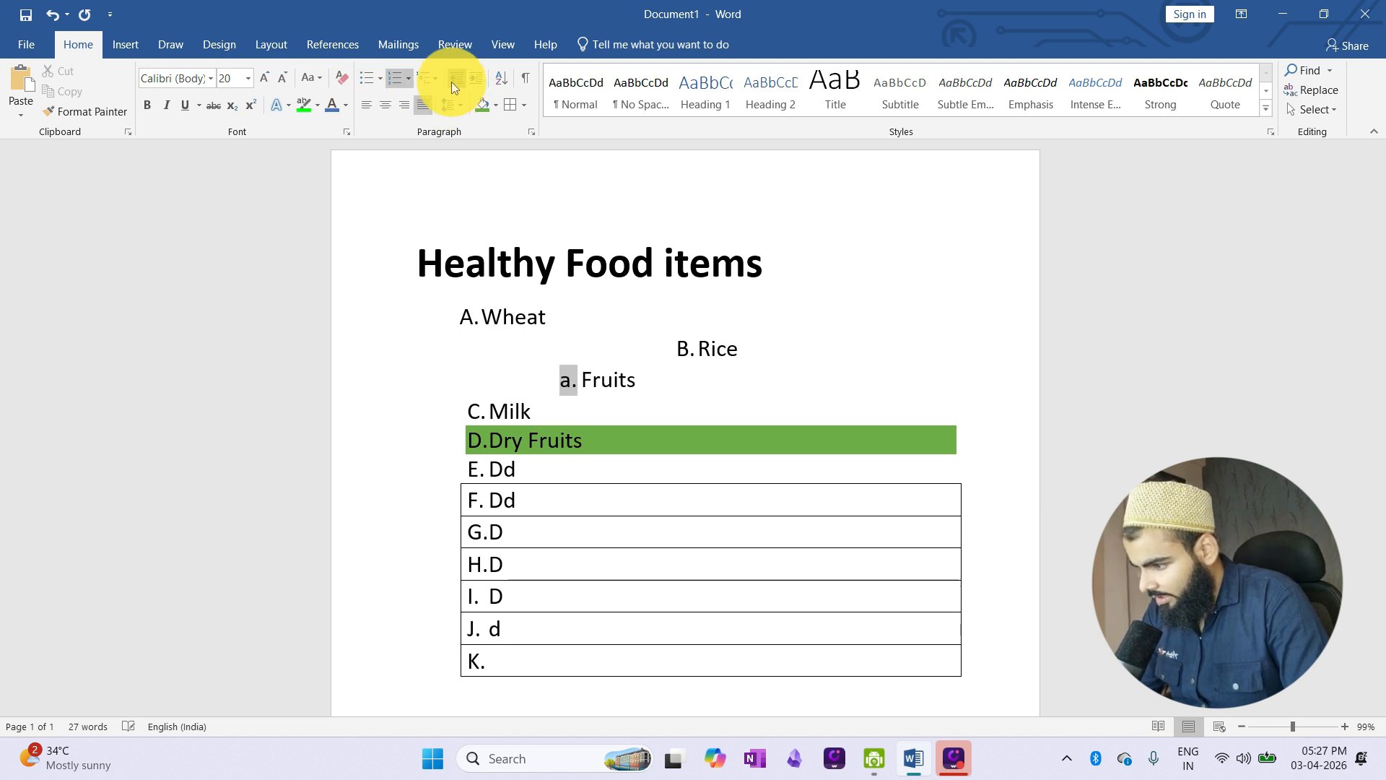
left_click(452, 81)
left_click(475, 81)
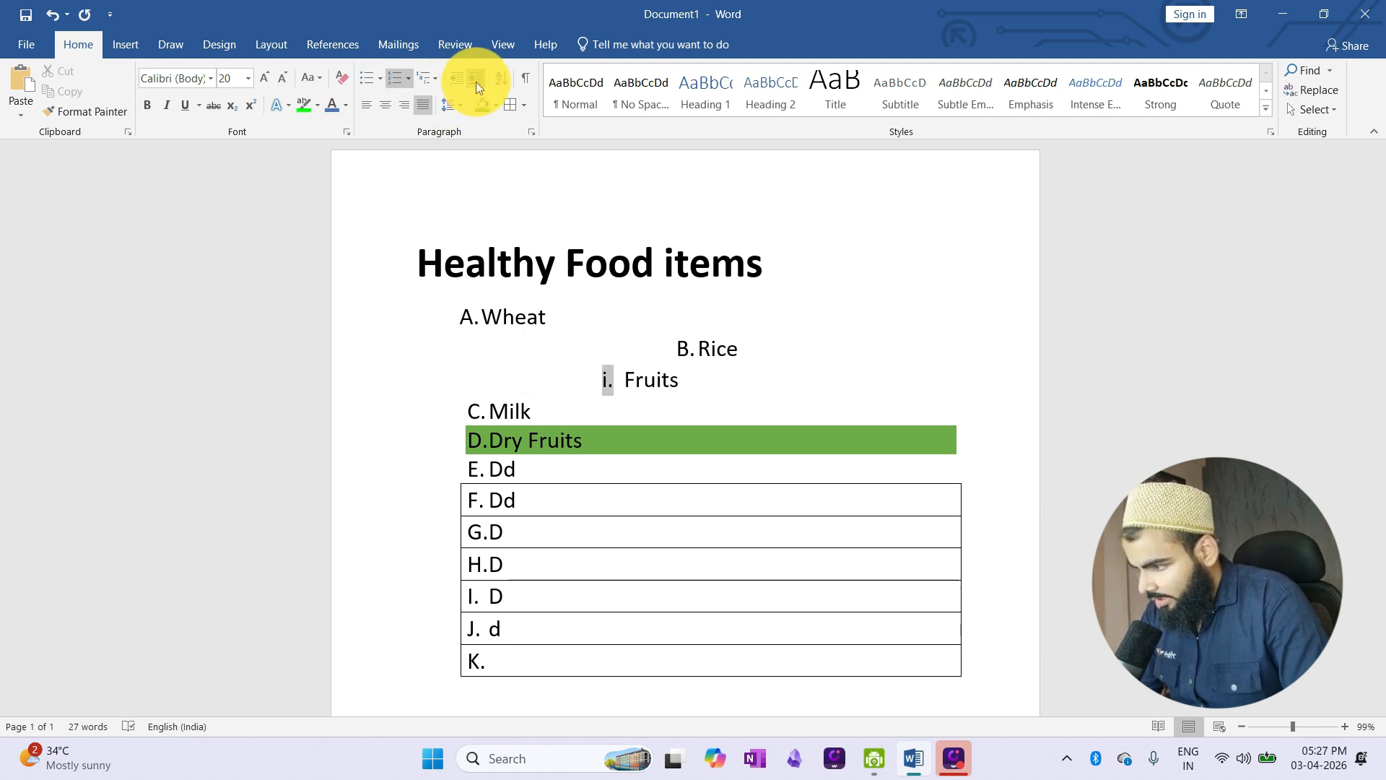
left_click(475, 81)
left_click(475, 81)
left_click(475, 81)
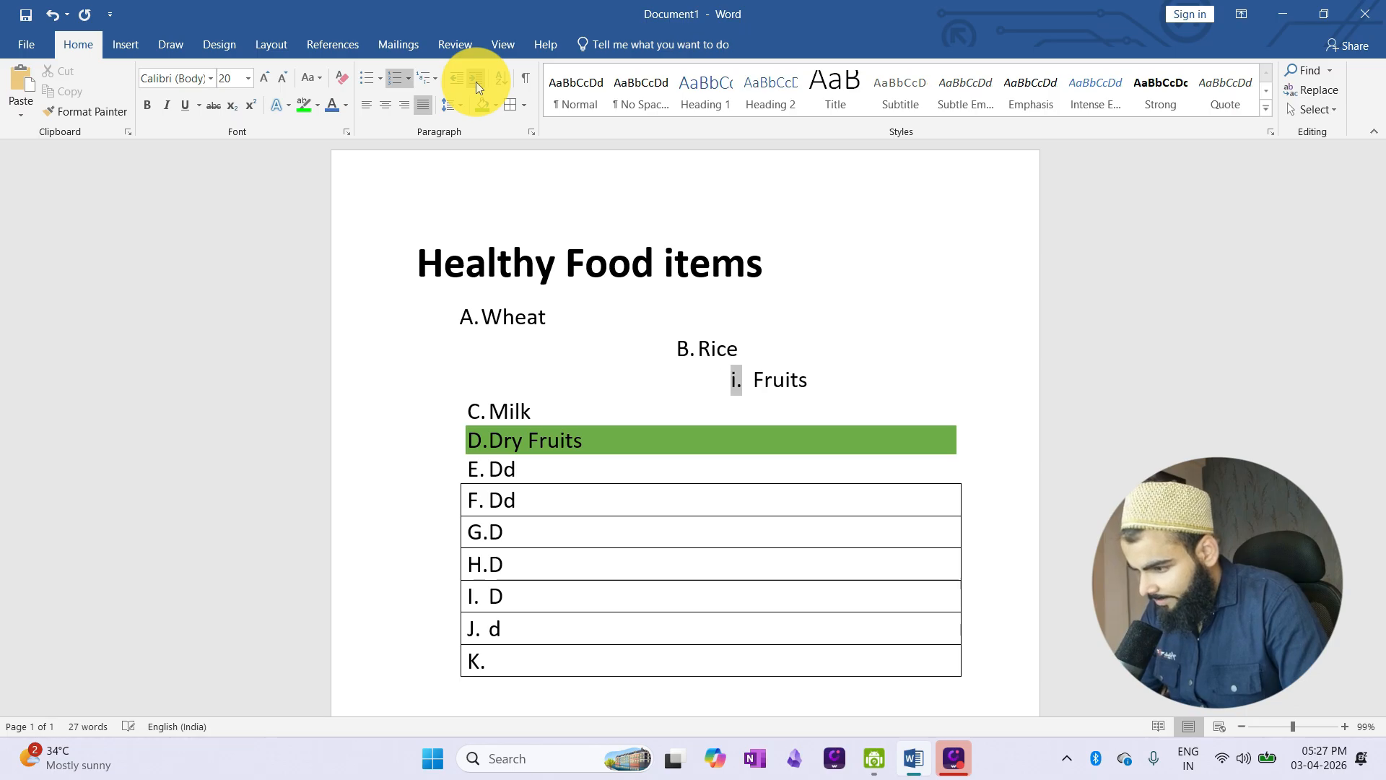
Decrease the indent of the Fruits item until it nearly lines up with the Milk item.
left_click(457, 81)
left_click(458, 81)
left_click(458, 81)
left_click(457, 81)
left_click(457, 81)
left_click(458, 81)
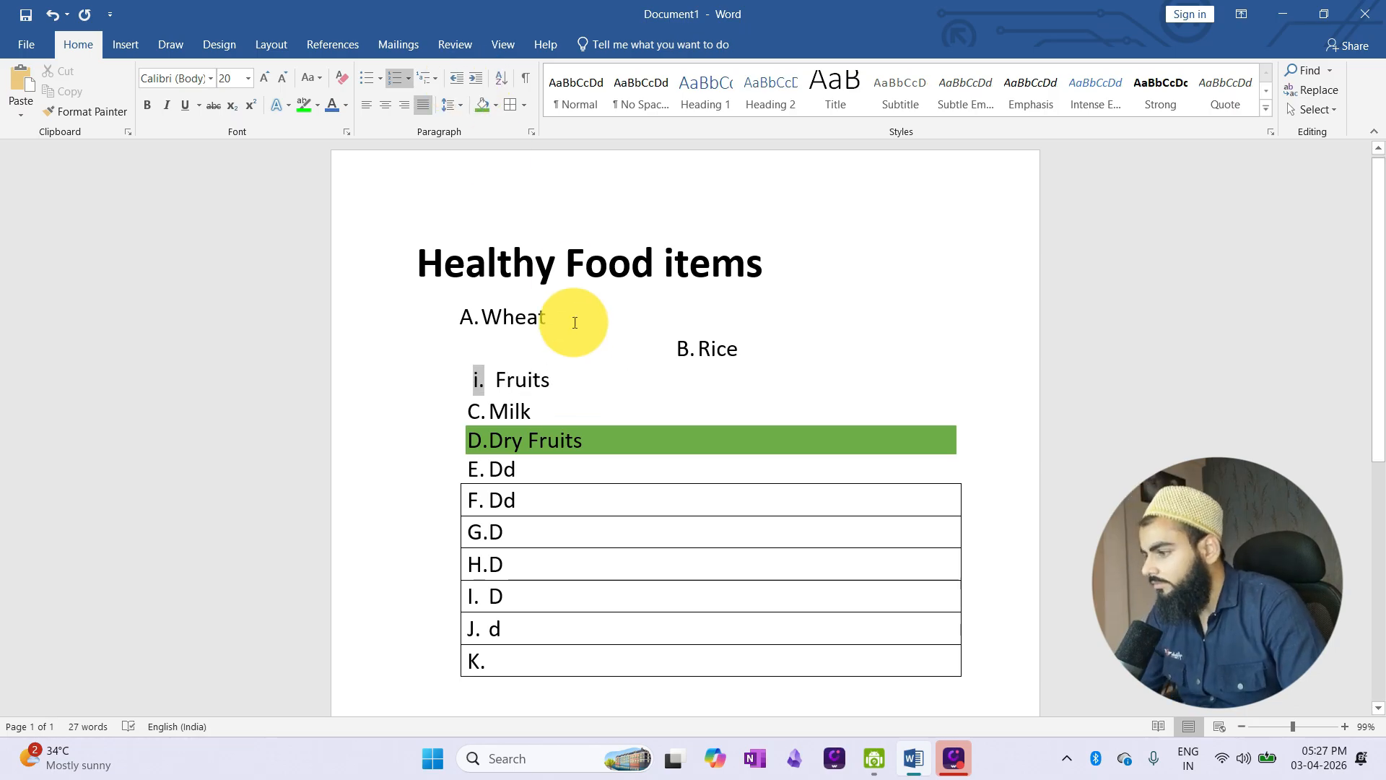
Sort all list items below the Healthy Food items heading by paragraph text in ascending order.
left_click(587, 352)
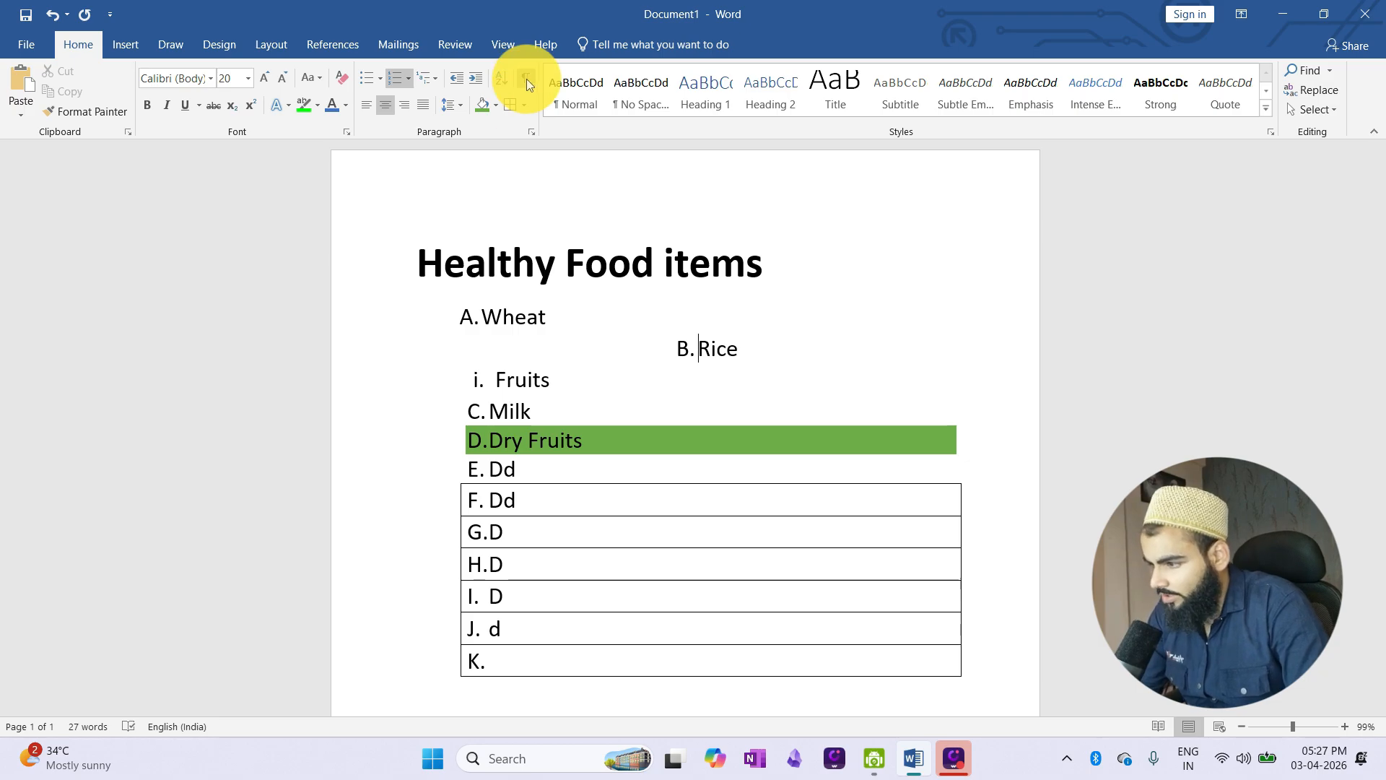
left_click(634, 263)
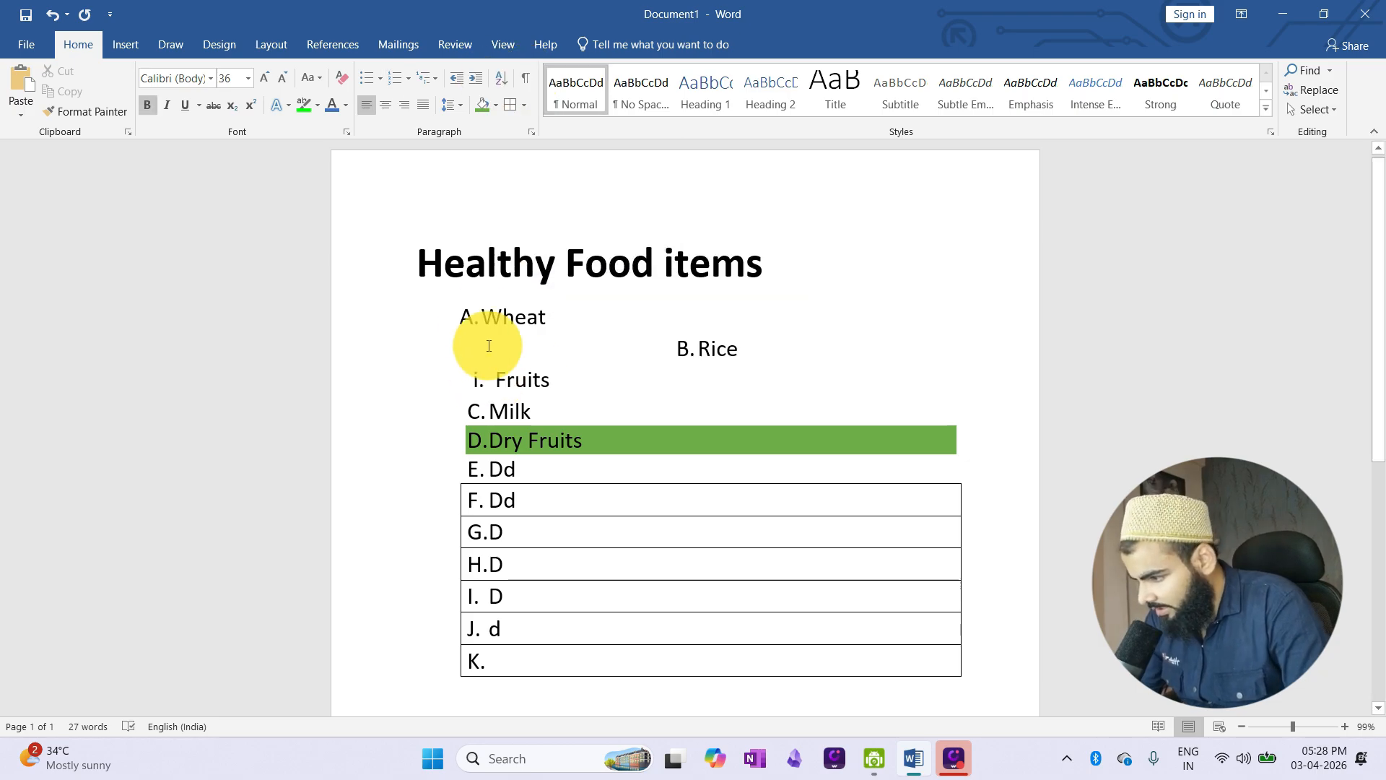
left_click_drag(475, 320, 444, 437)
left_click_drag(471, 330, 534, 643)
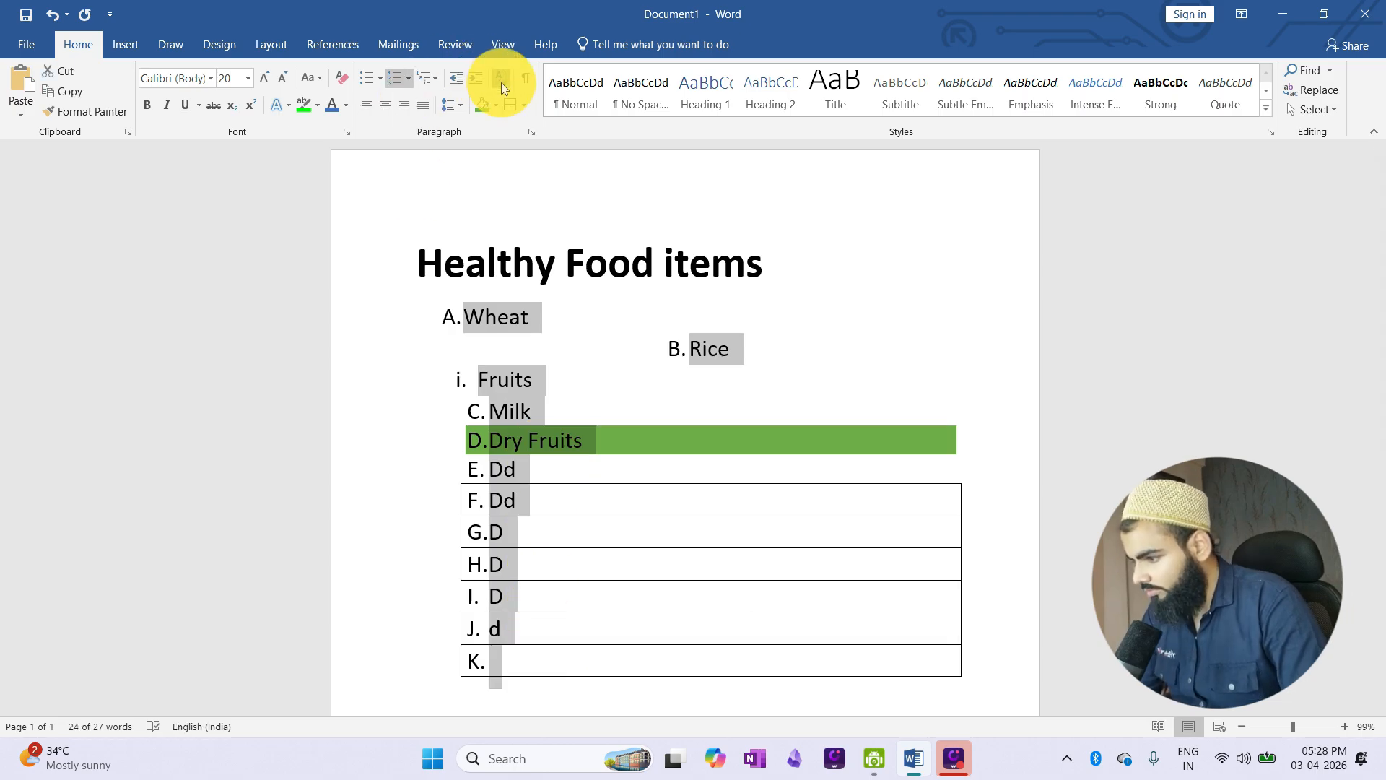
left_click(501, 83)
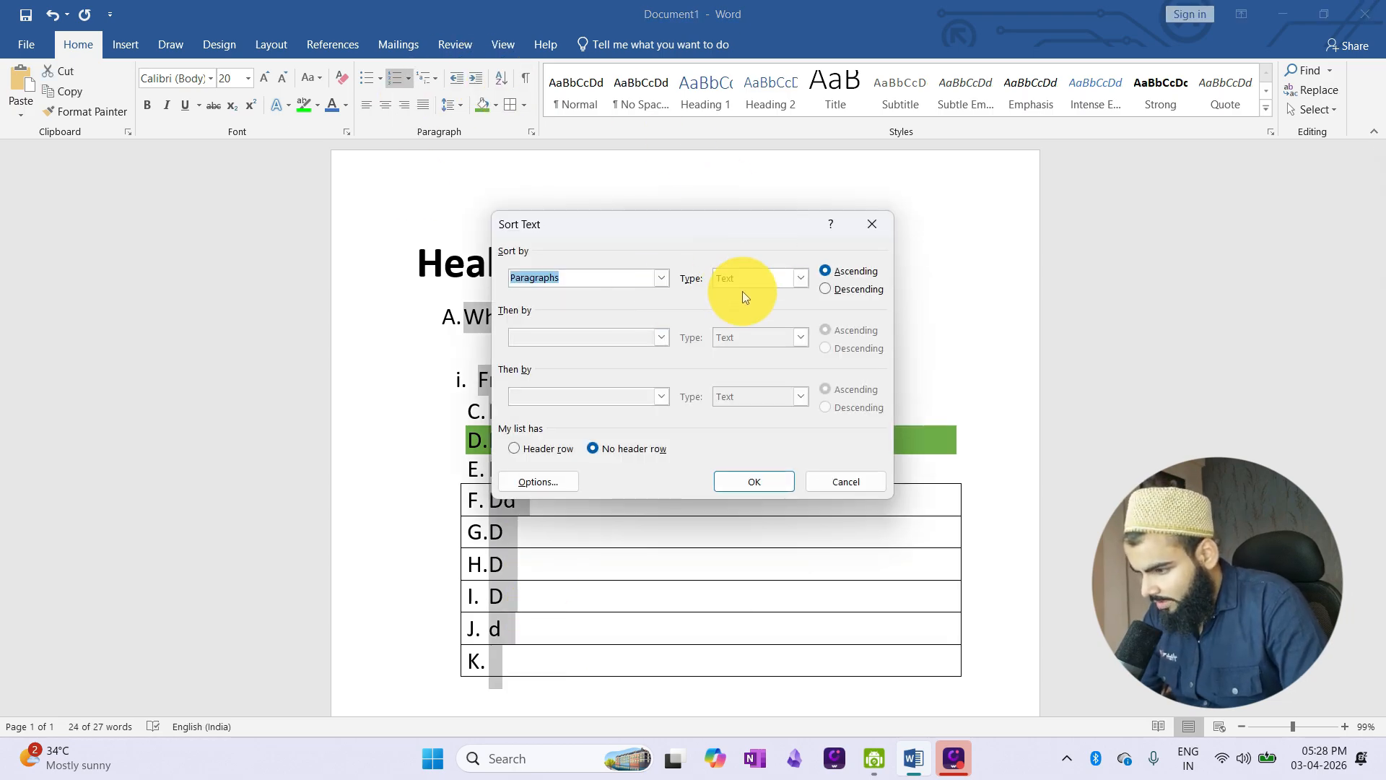
left_click(747, 485)
left_click(647, 371)
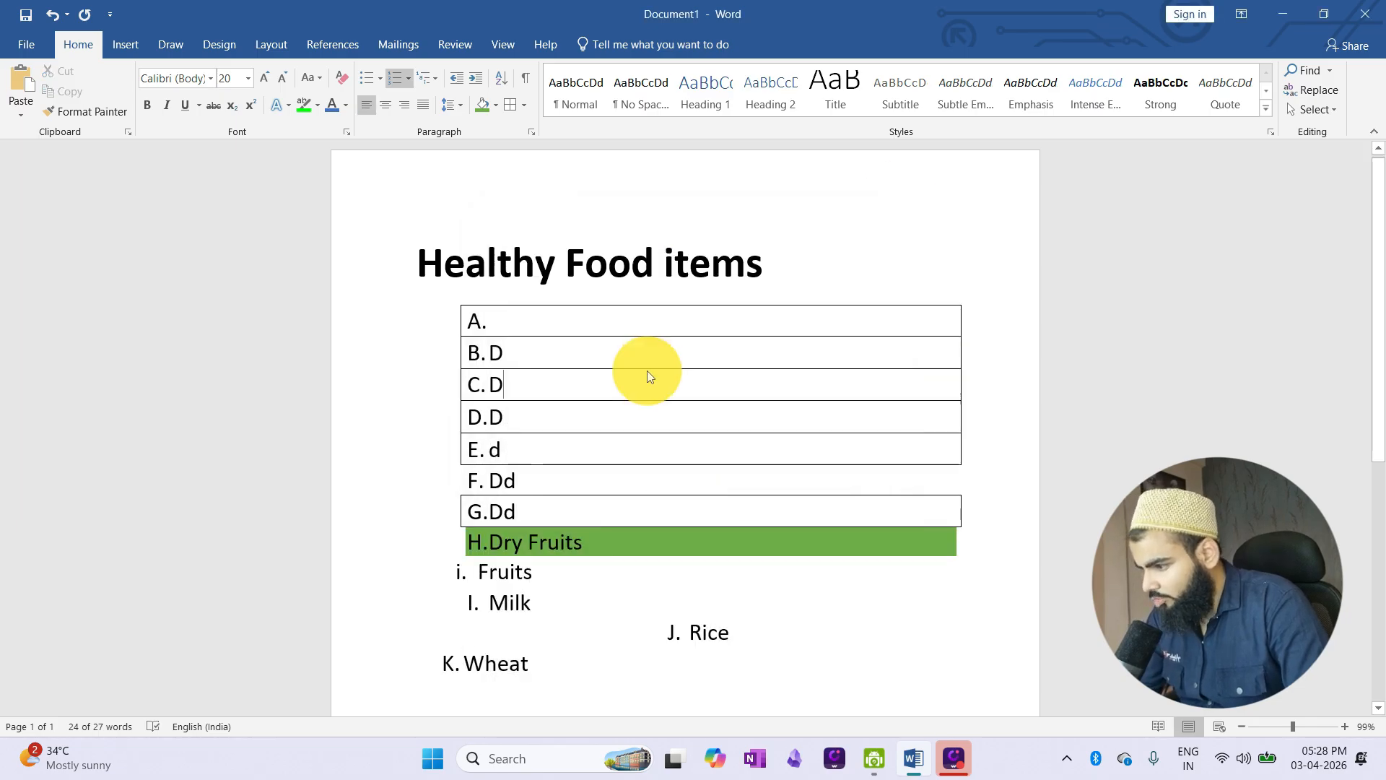
Examine the alphabetical order of the sorted list, from the first entries down to Rice and Wheat.
scroll(574, 322, "down", 1)
left_click_drag(489, 299, 567, 483)
scroll(509, 448, "down", 2)
double_click(711, 509)
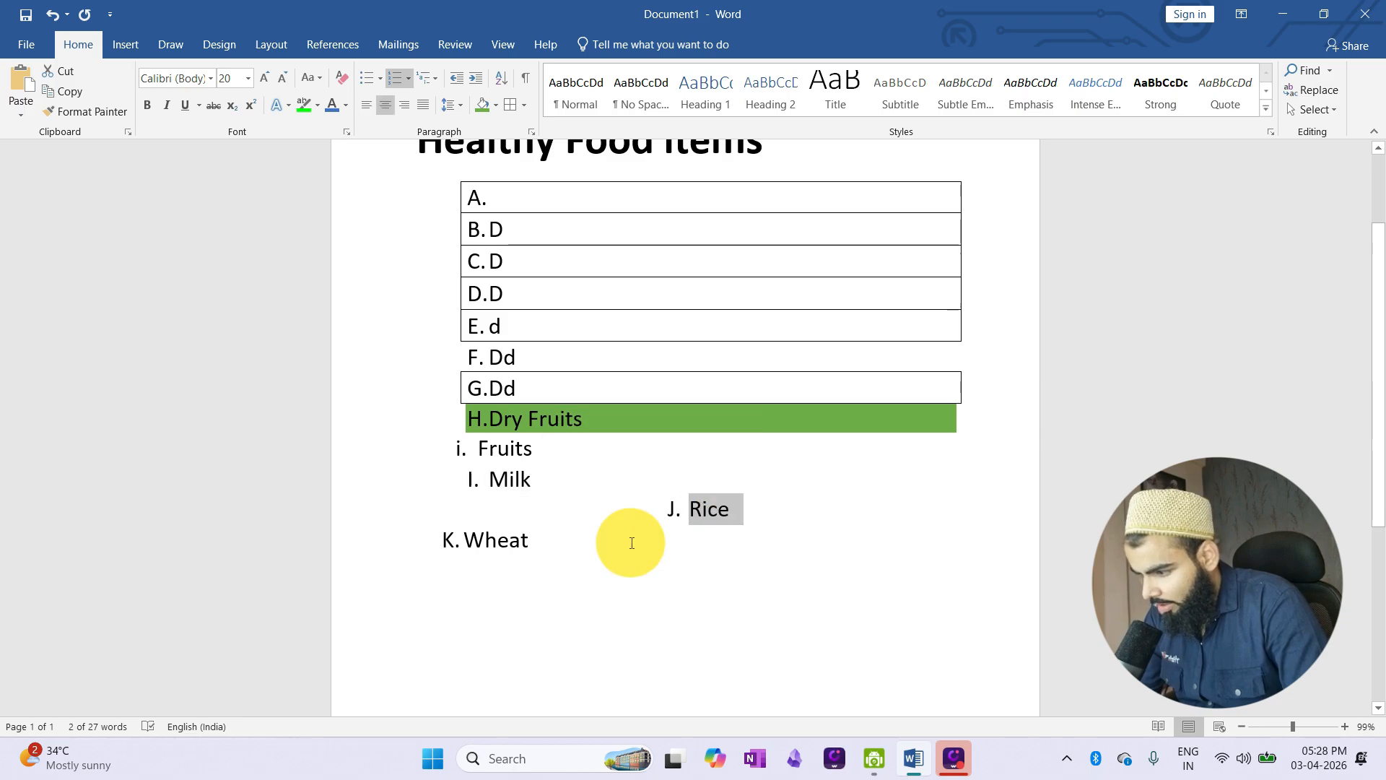
left_click(468, 538)
left_click(477, 534)
left_click_drag(482, 535, 556, 536)
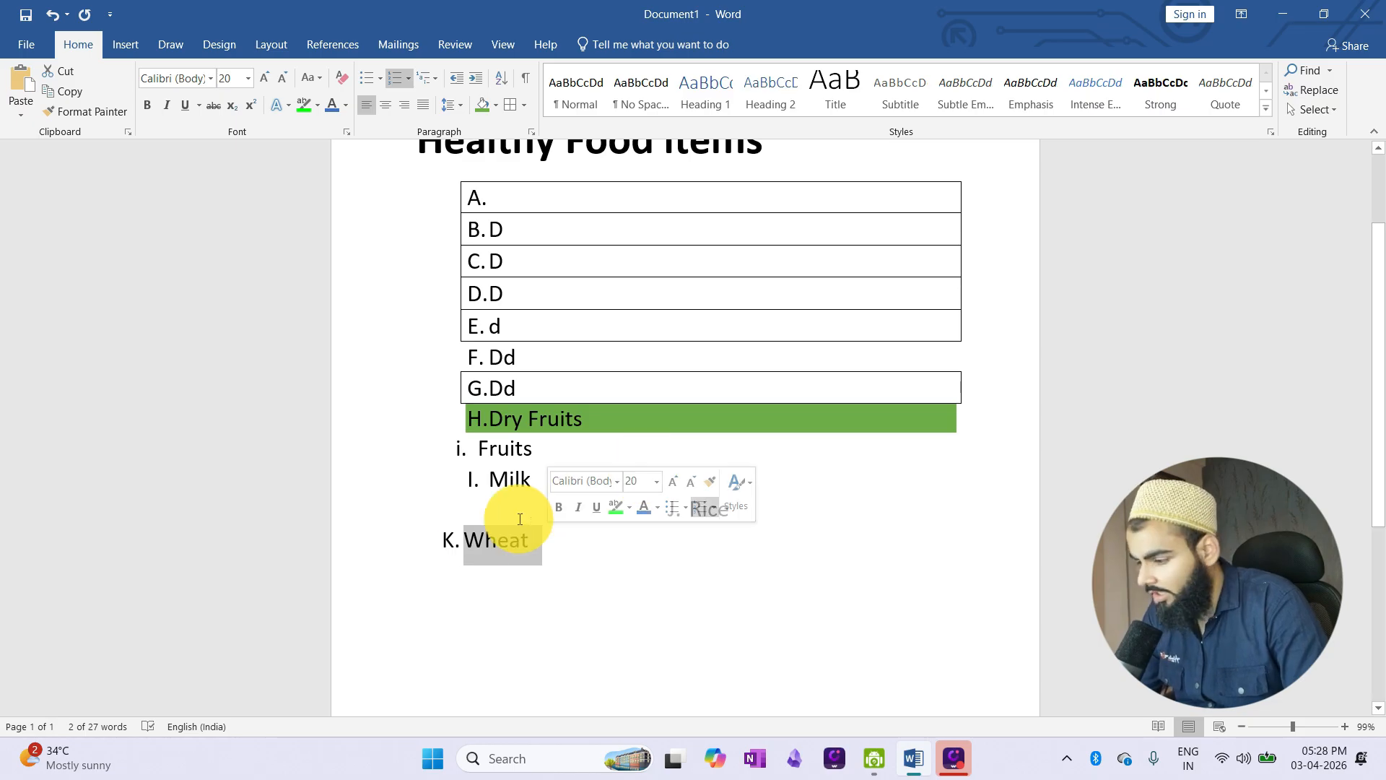
left_click(472, 540)
left_click_drag(472, 540, 482, 541)
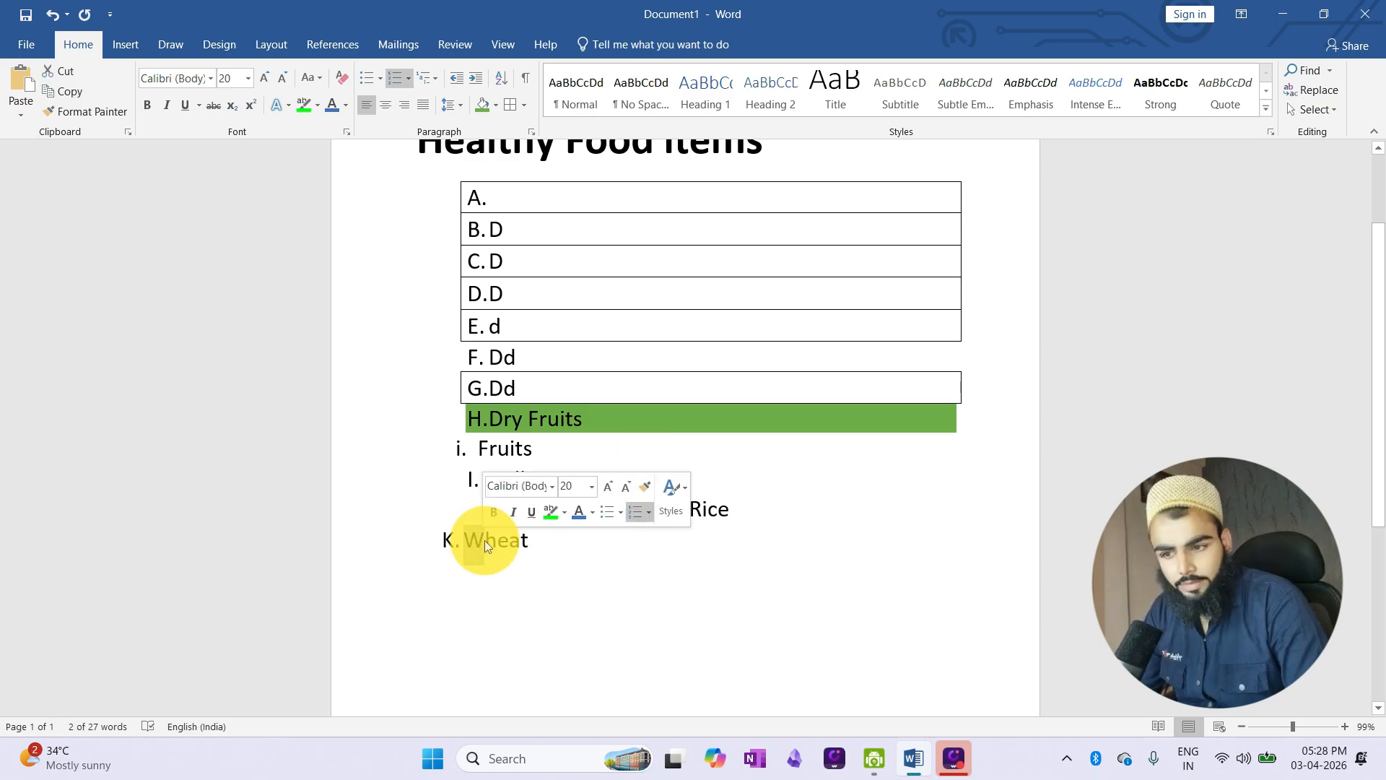
left_click_drag(484, 232, 440, 442)
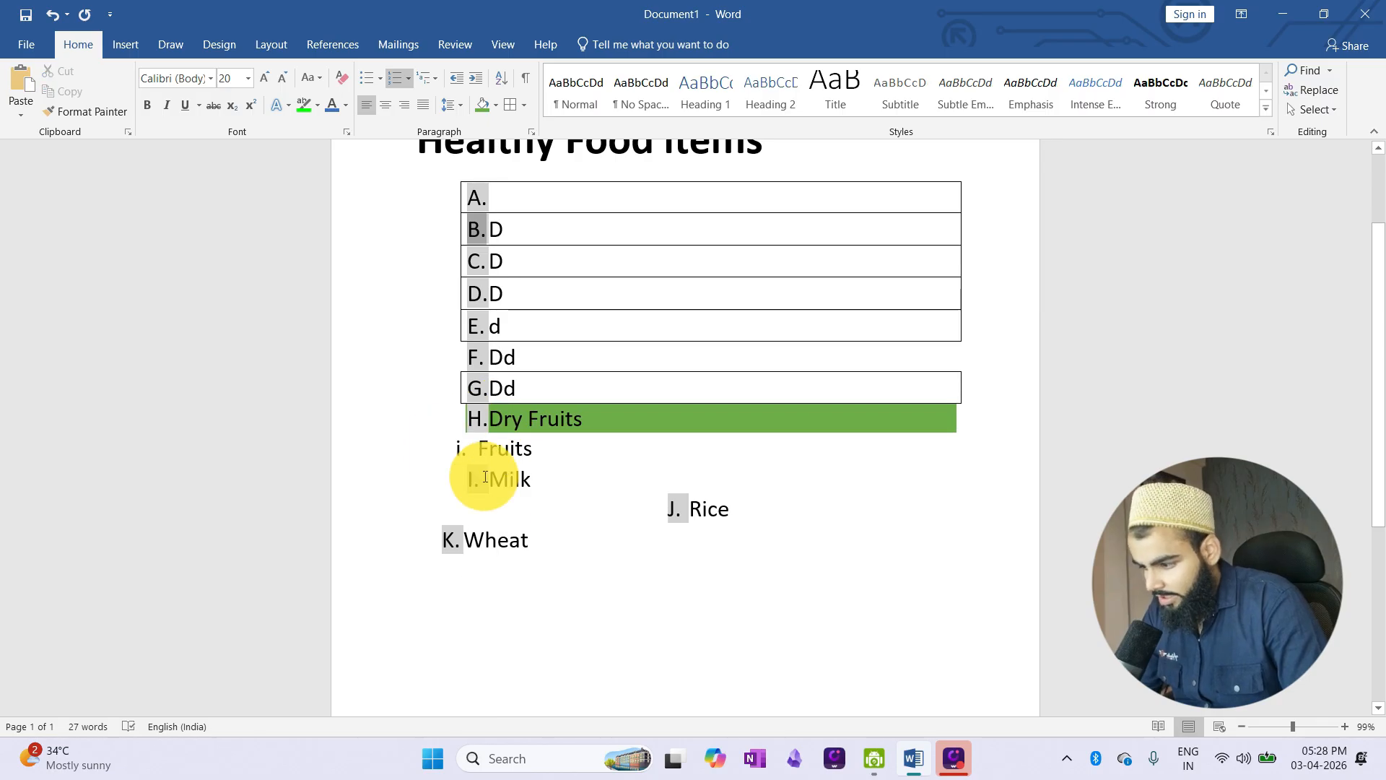
left_click(499, 538)
triple_click(498, 538)
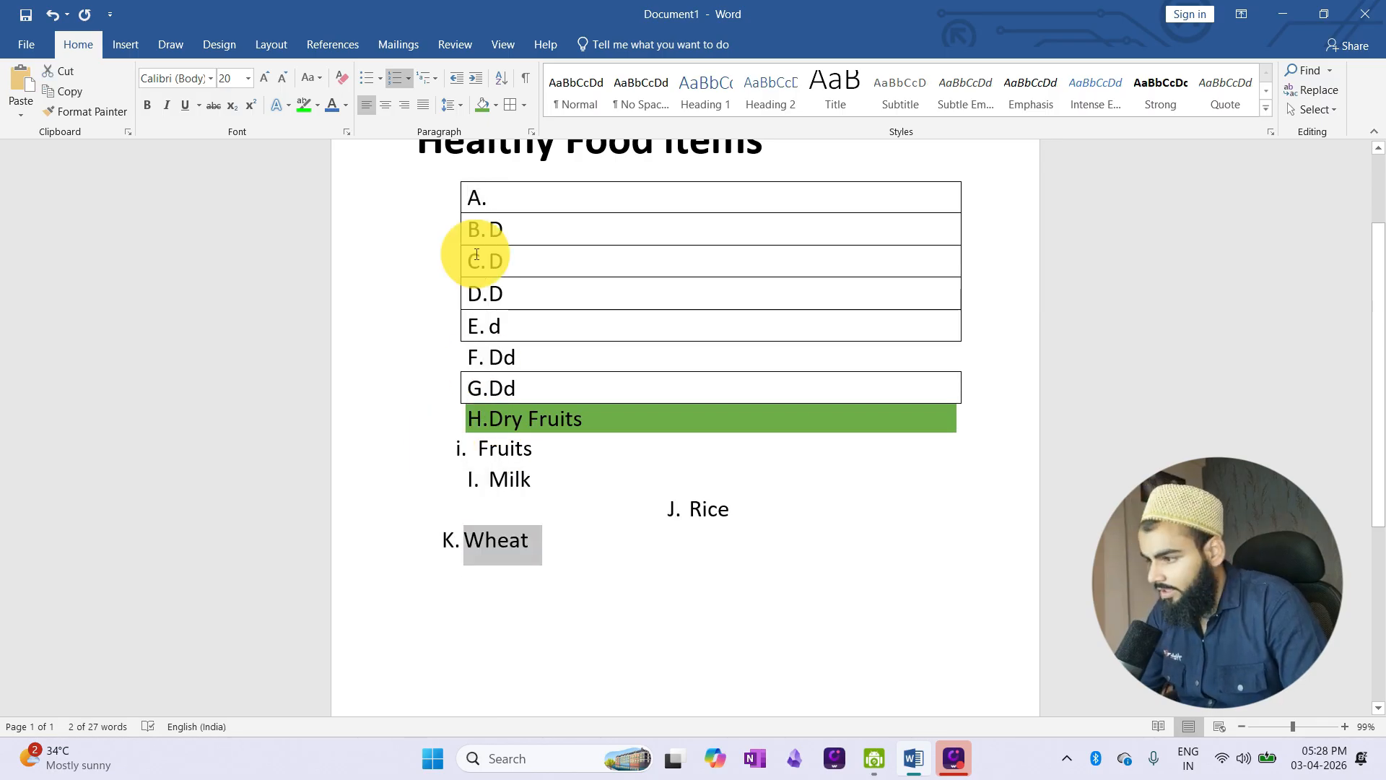
left_click_drag(490, 196, 439, 542)
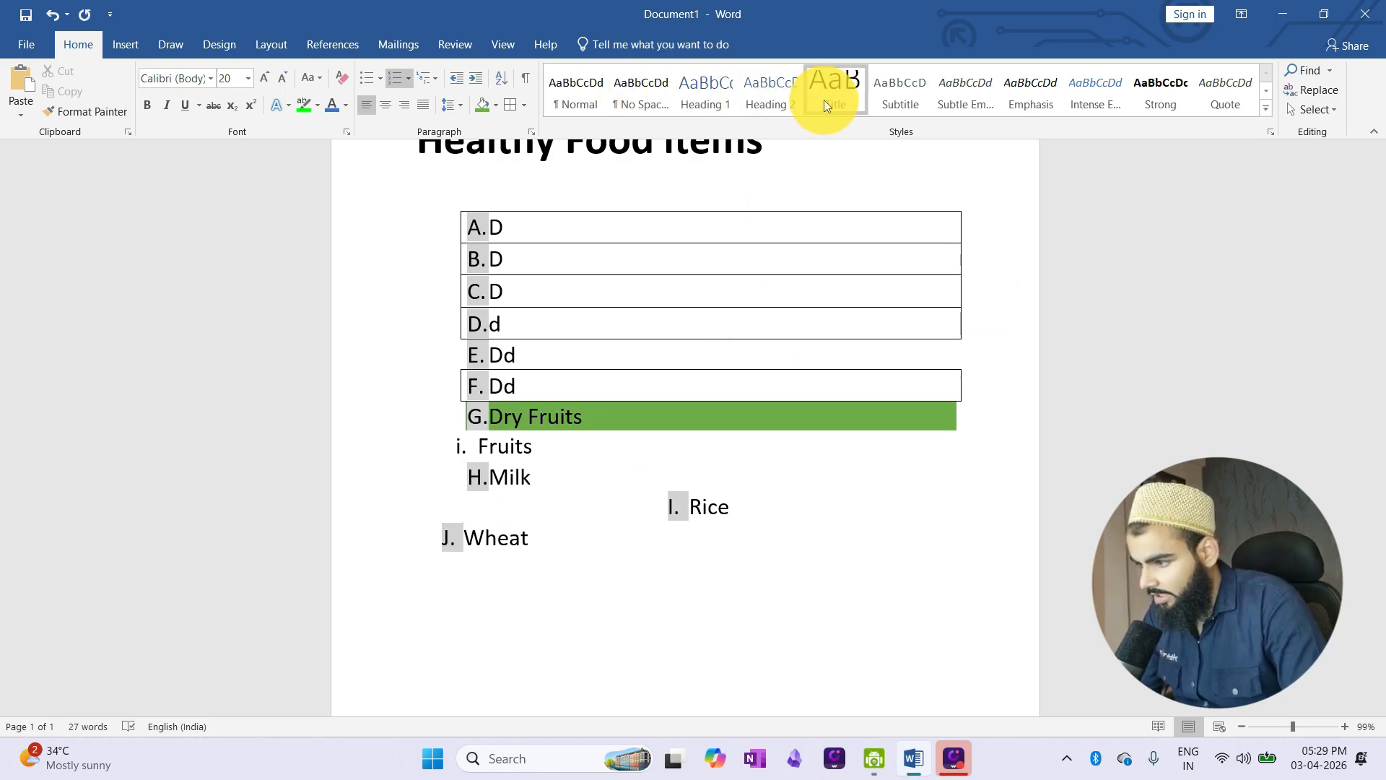
Apply the Heading 1 style to list item C, and replace it with the Intense Quote style.
left_click_drag(466, 252, 459, 260)
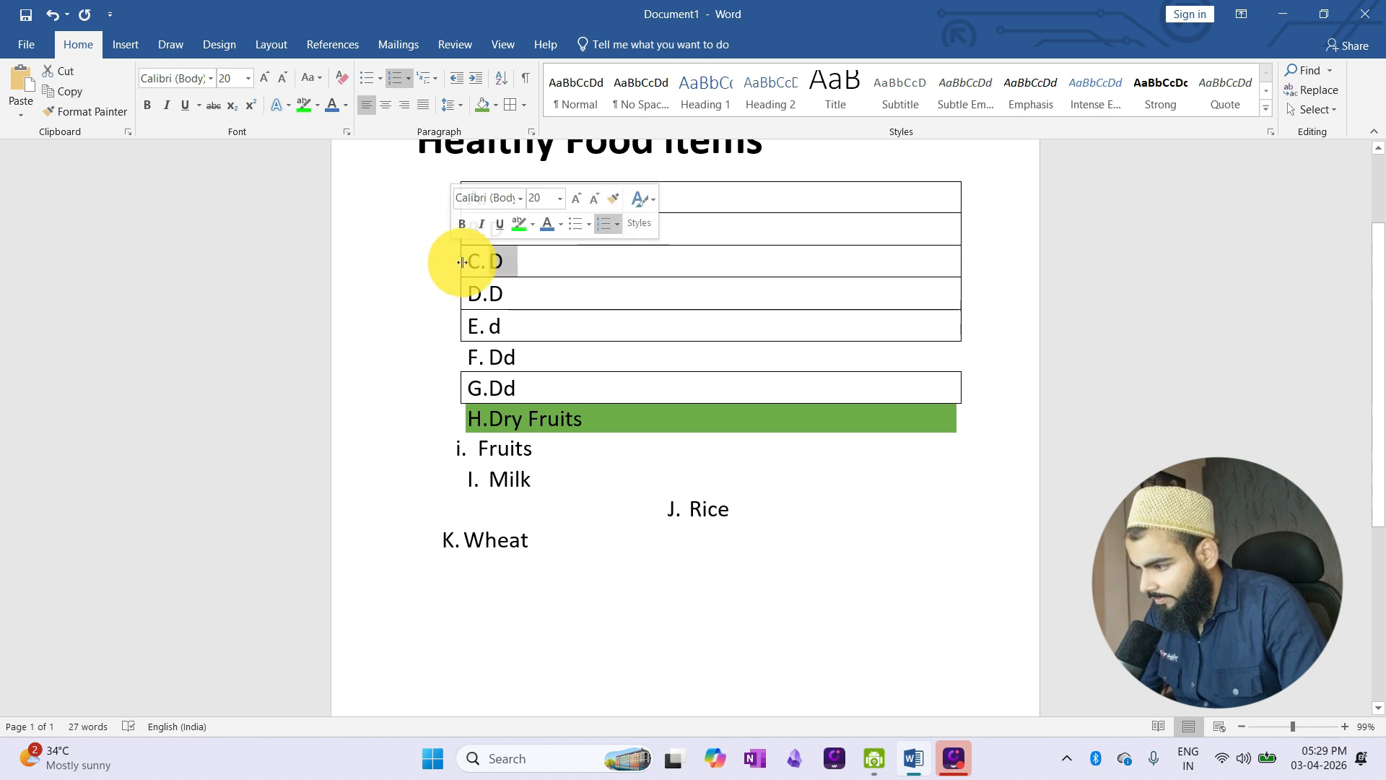
left_click(708, 89)
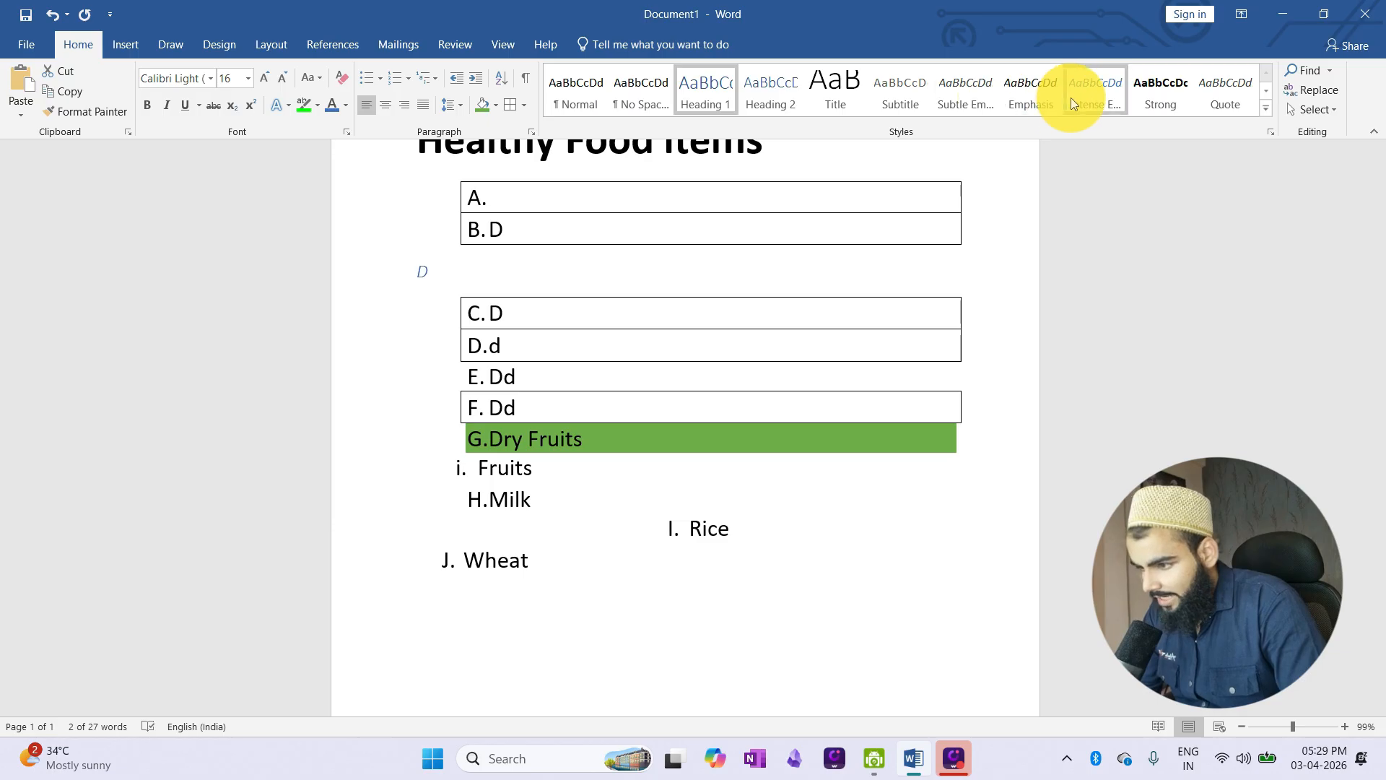
left_click(1271, 97)
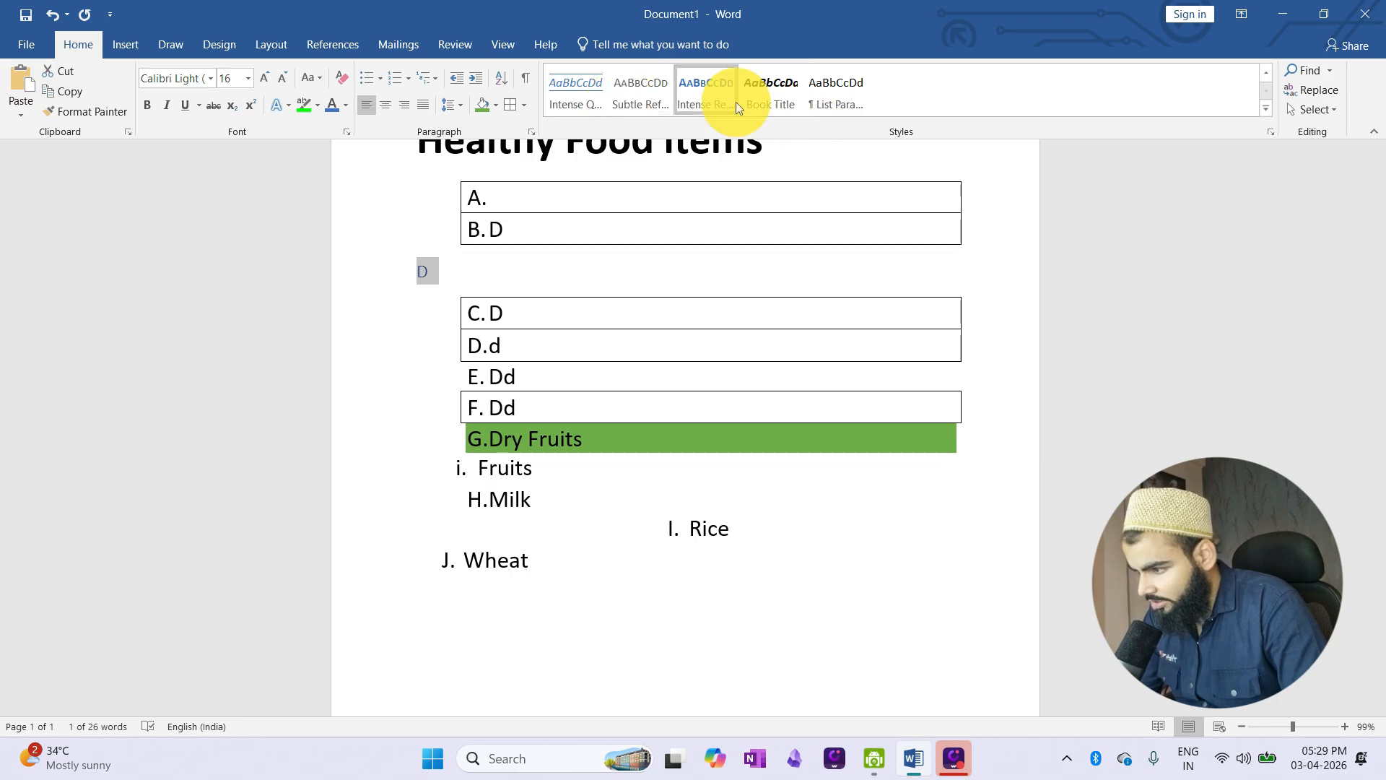
left_click(601, 102)
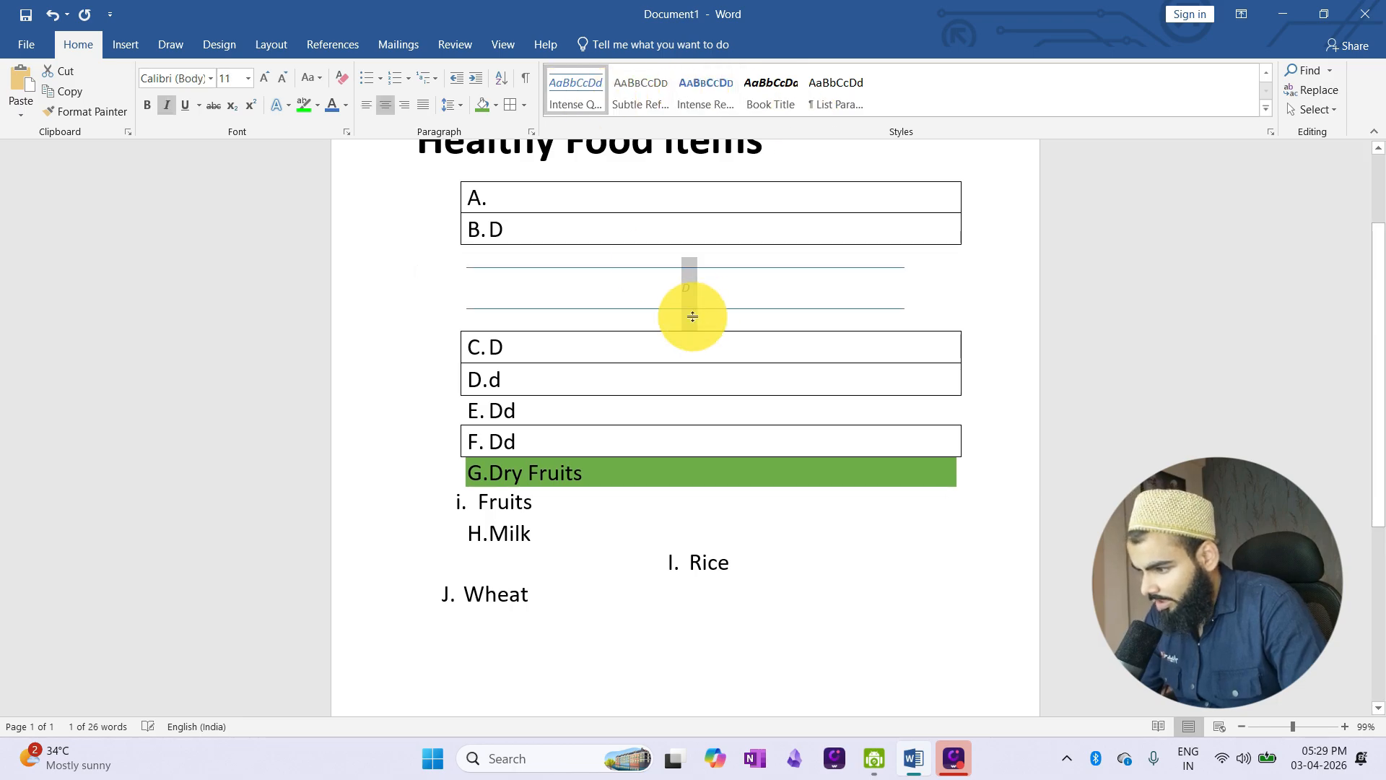
Clear all formatting from the Intense Quote paragraph, and undo the clearing.
left_click(703, 287)
left_click(689, 256)
left_click_drag(690, 261, 720, 323)
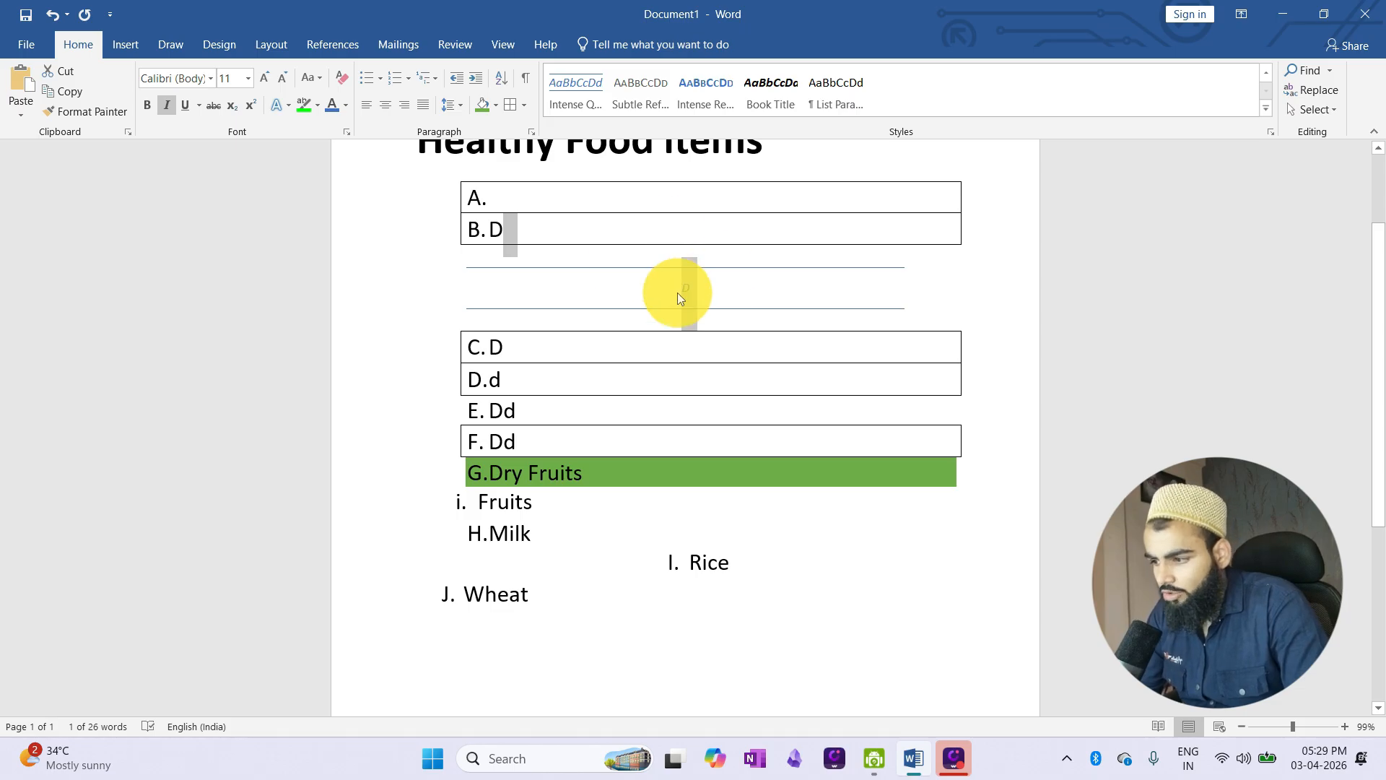
left_click(718, 294)
left_click_drag(650, 262, 703, 286)
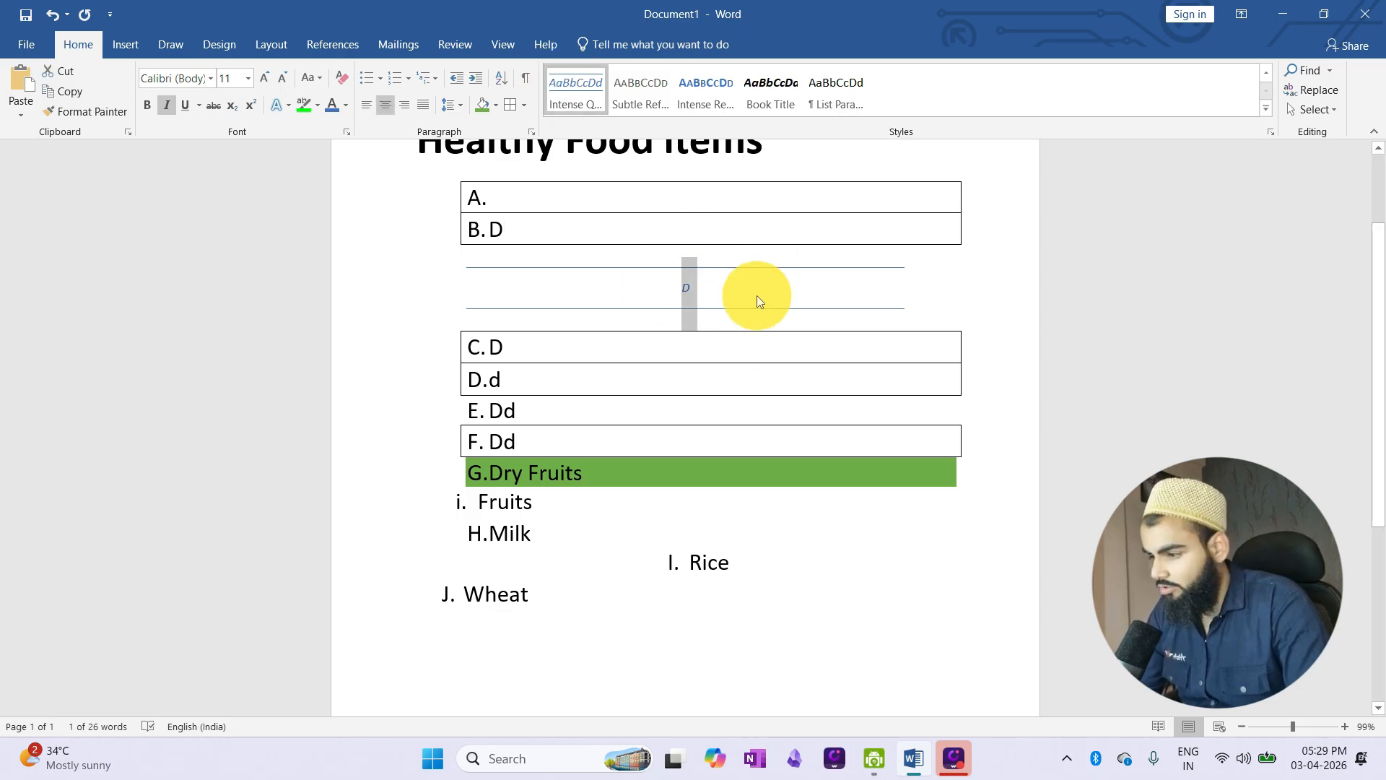
left_click(705, 294)
left_click_drag(646, 259, 718, 306)
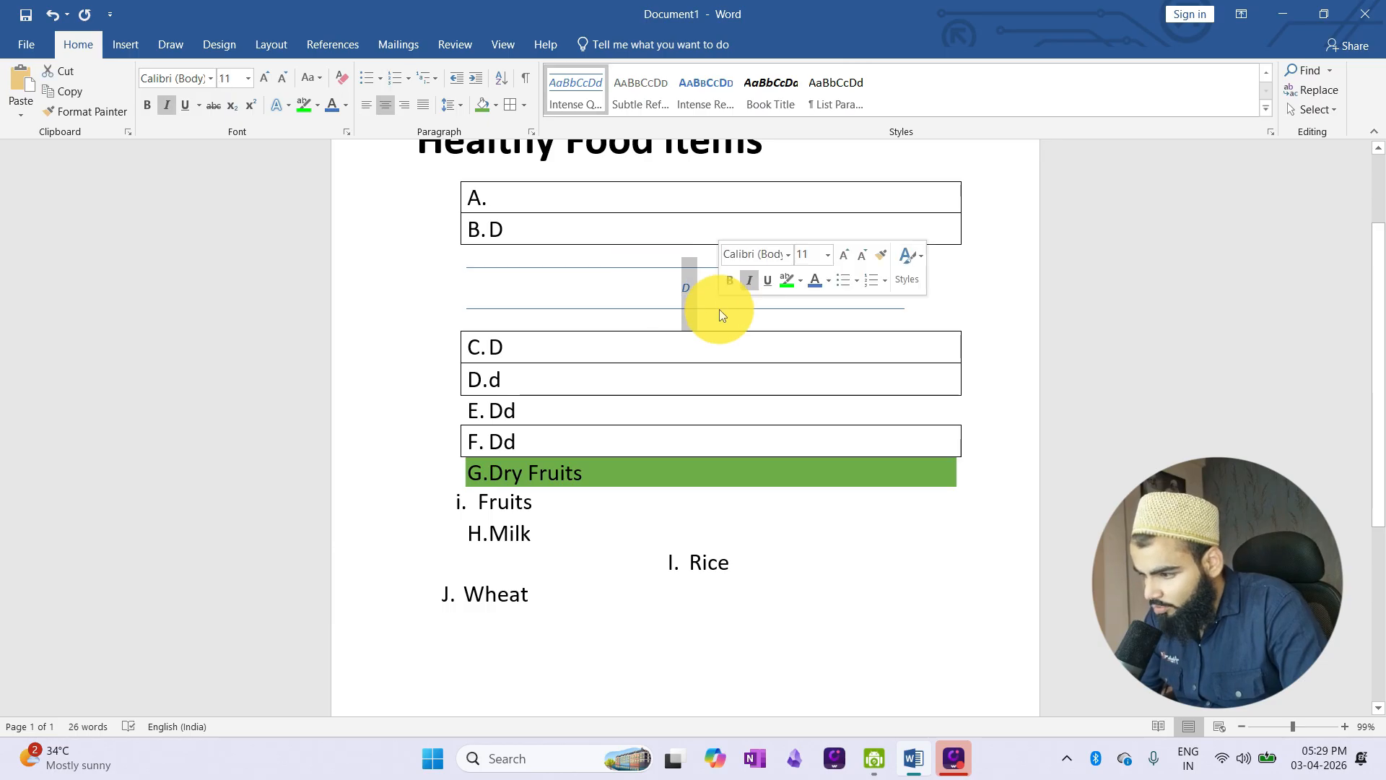
left_click(345, 84)
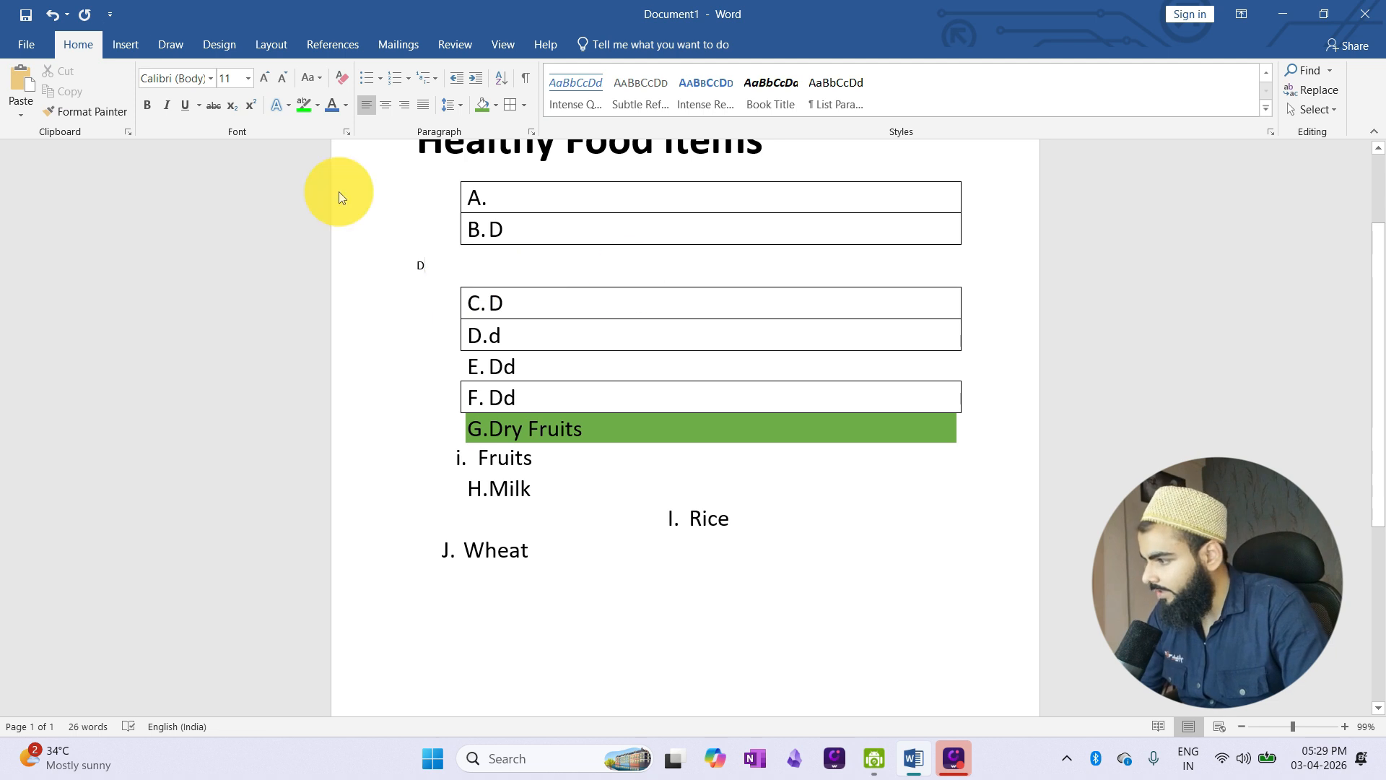
left_click(50, 19)
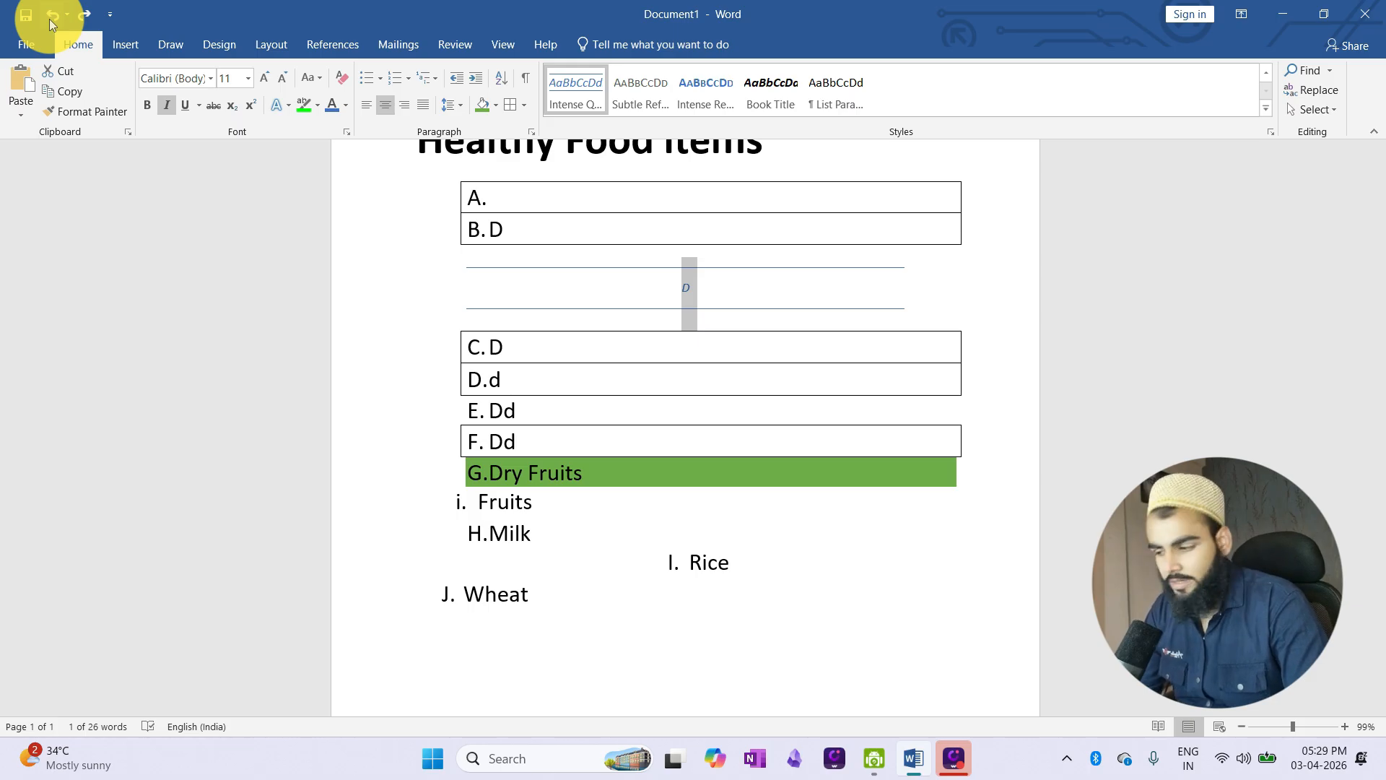
Undo the Intense Quote and Heading 1 styling on list item C so it returns to the lettered list.
left_click(49, 19)
left_click(49, 19)
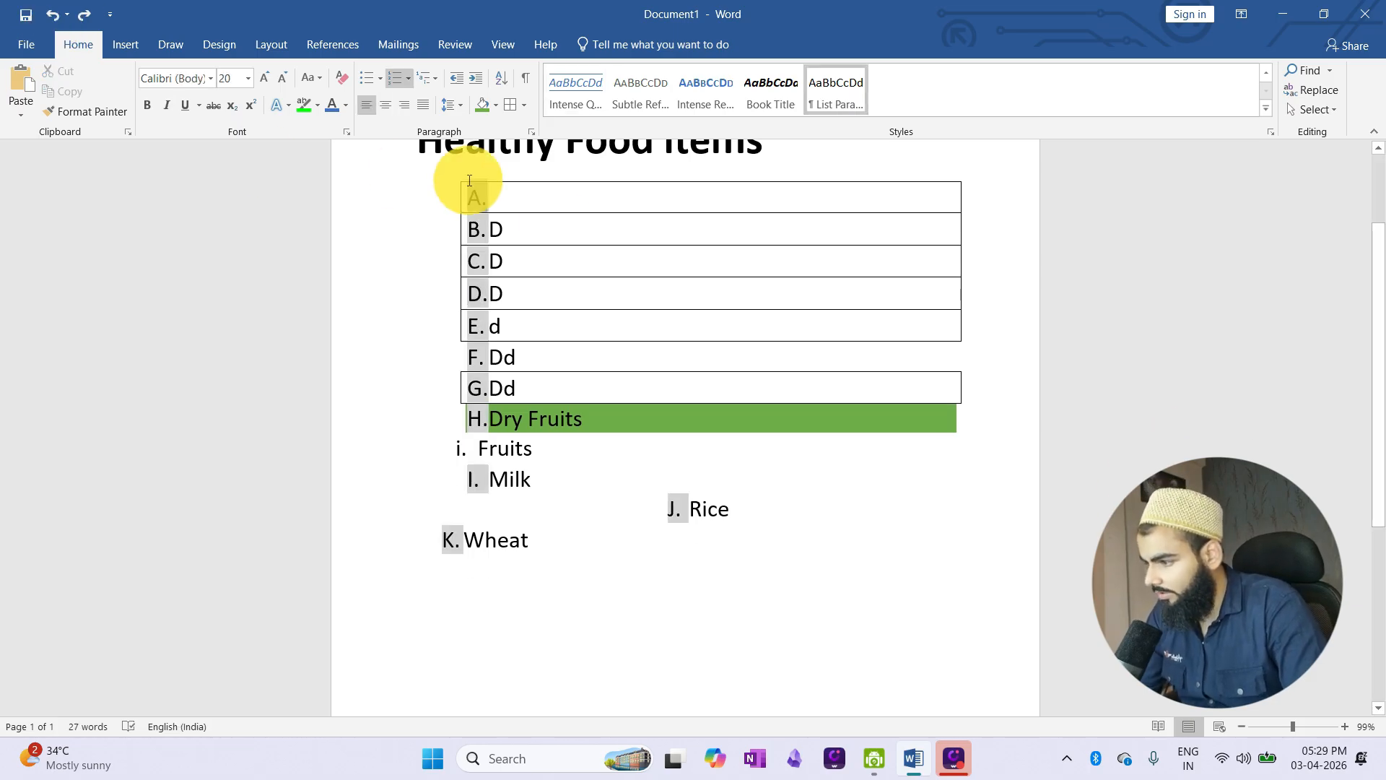
left_click(566, 229)
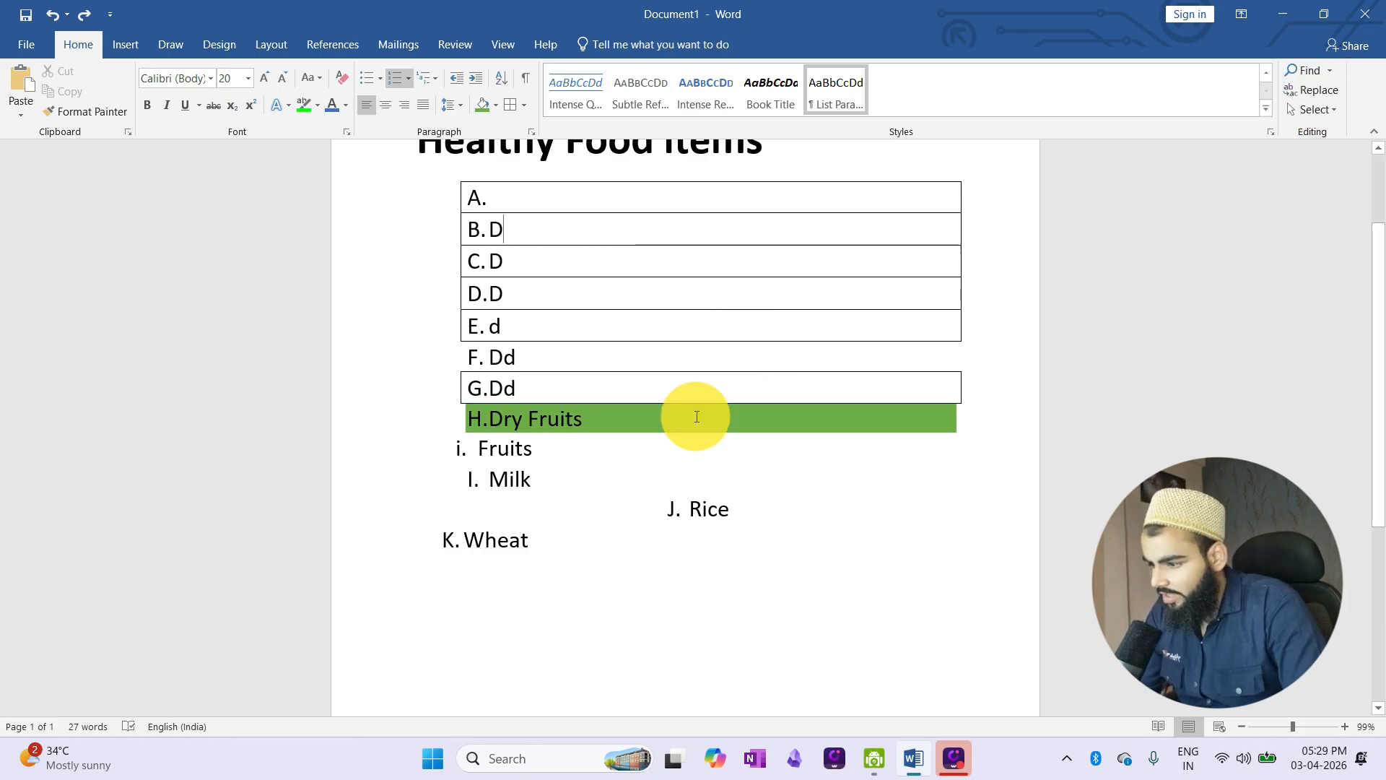
left_click_drag(489, 198, 764, 596)
left_click(764, 595)
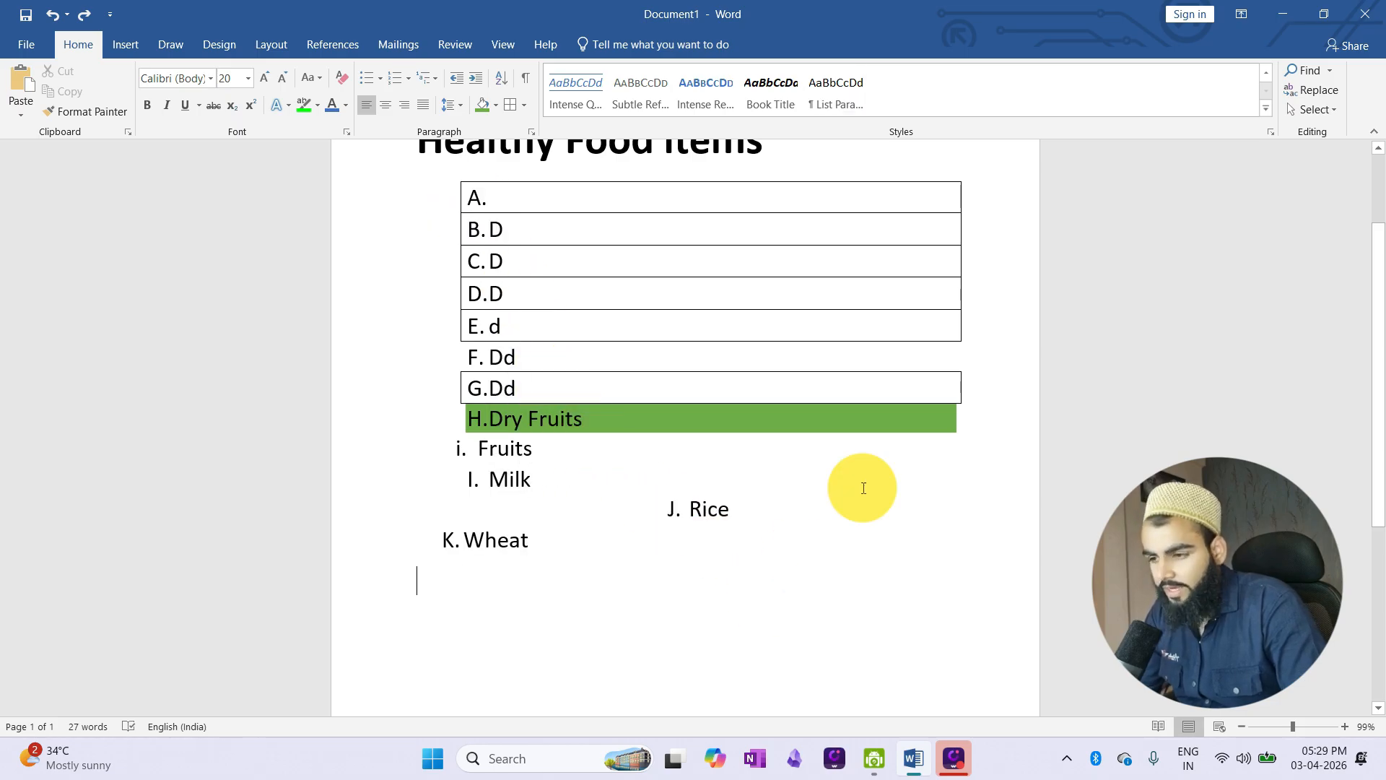
Search the document for "fruits" and clear the search.
left_click(1302, 68)
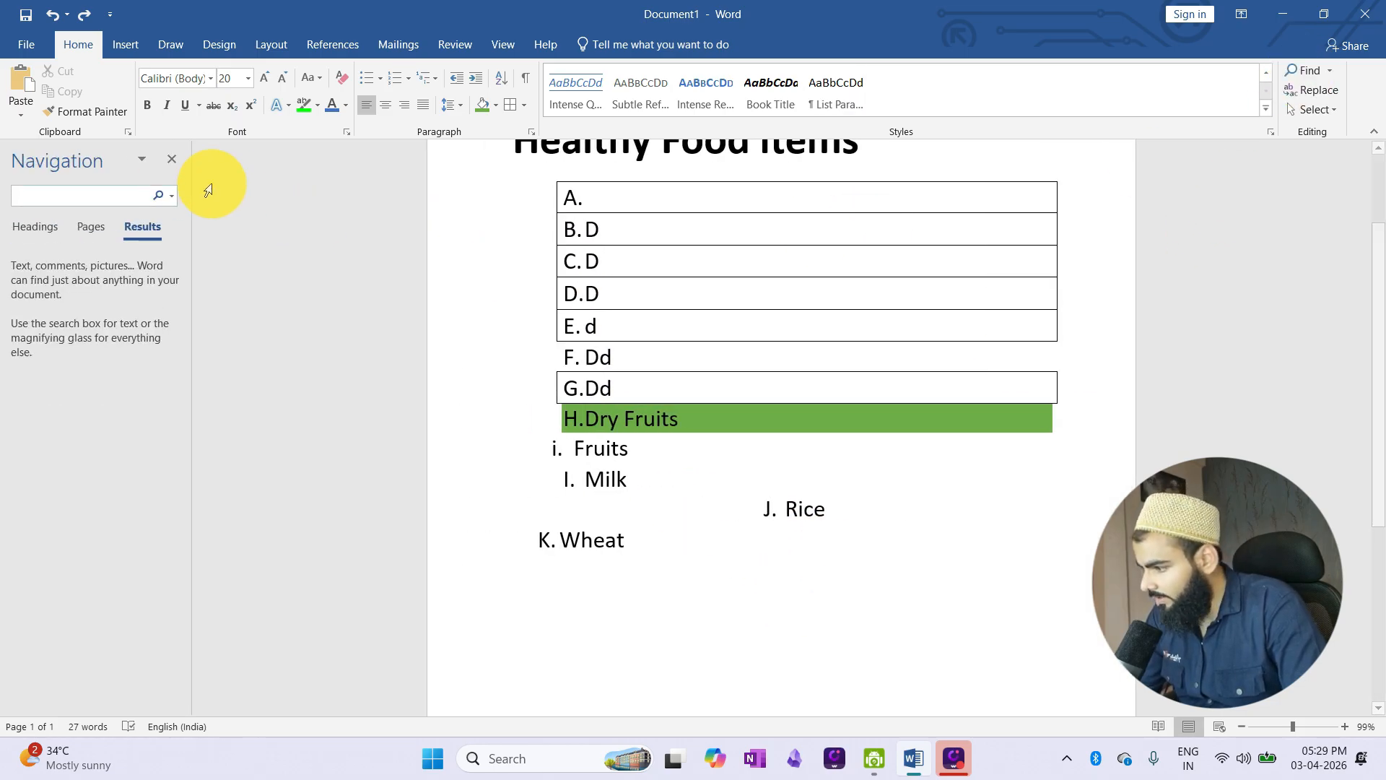
type("d")
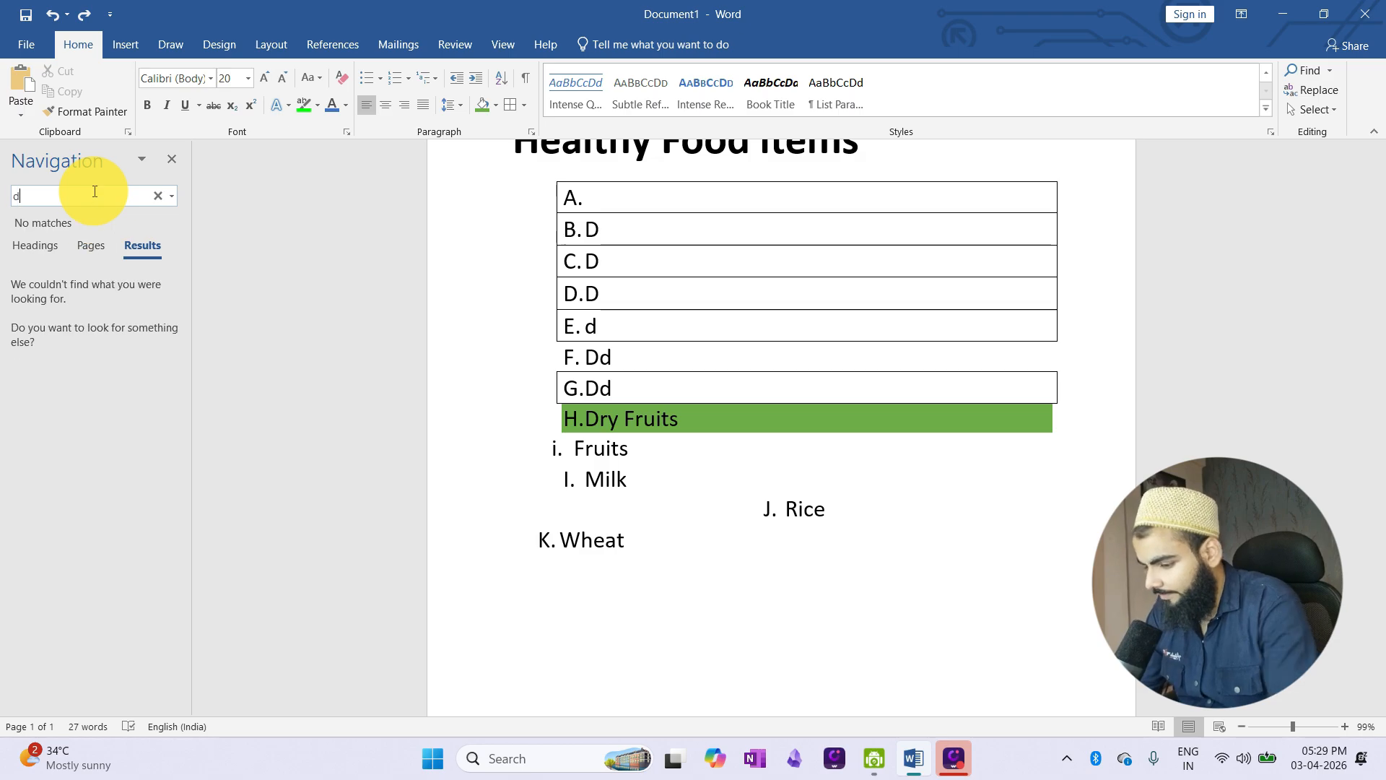
type("ruits")
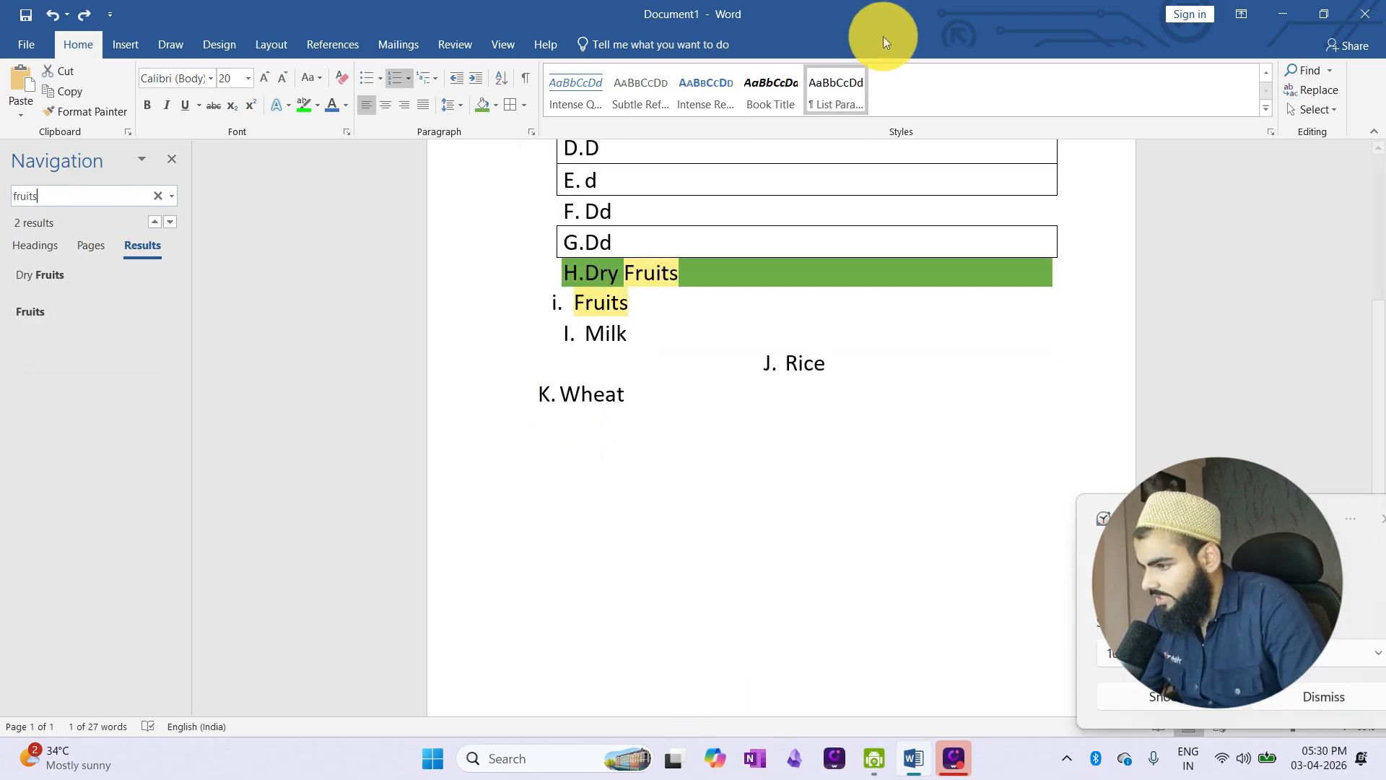
left_click(1288, 697)
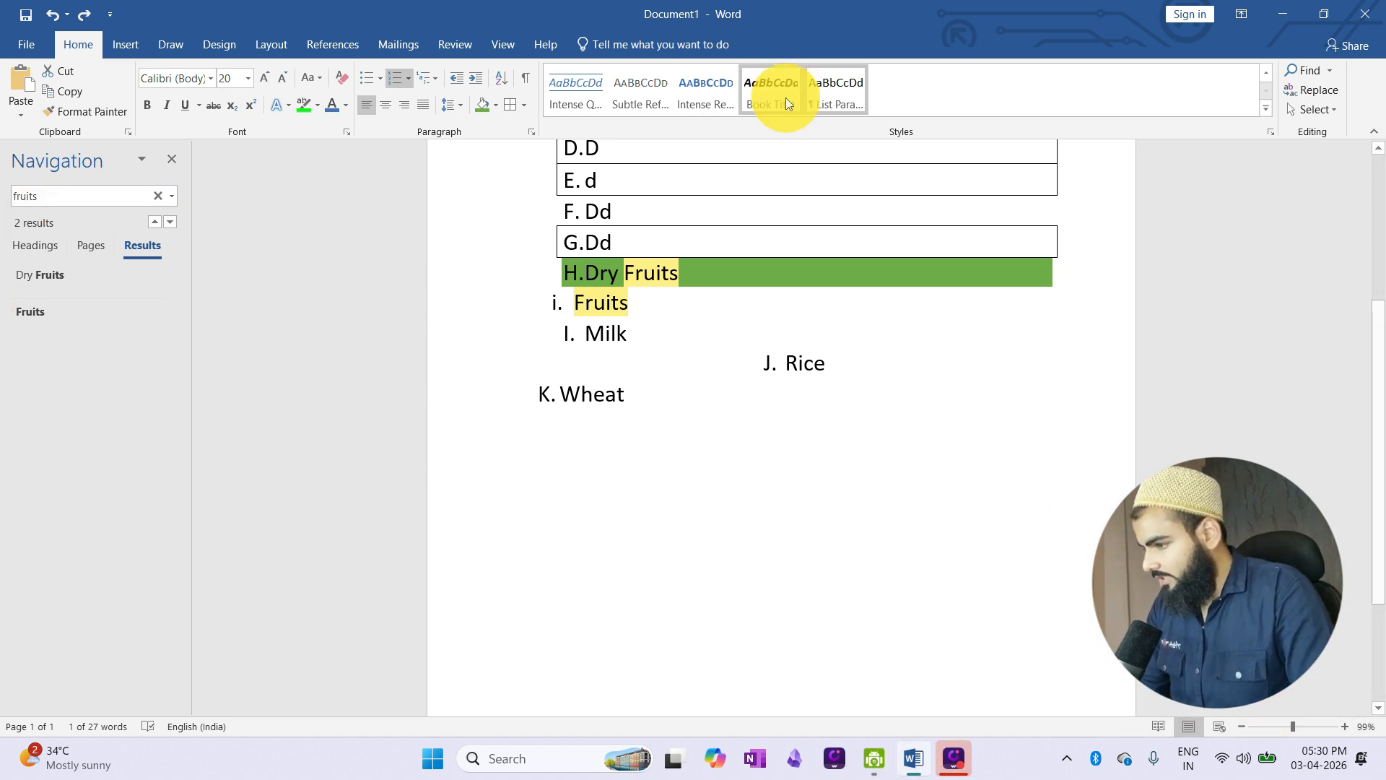
key("ctrl+alt+d")
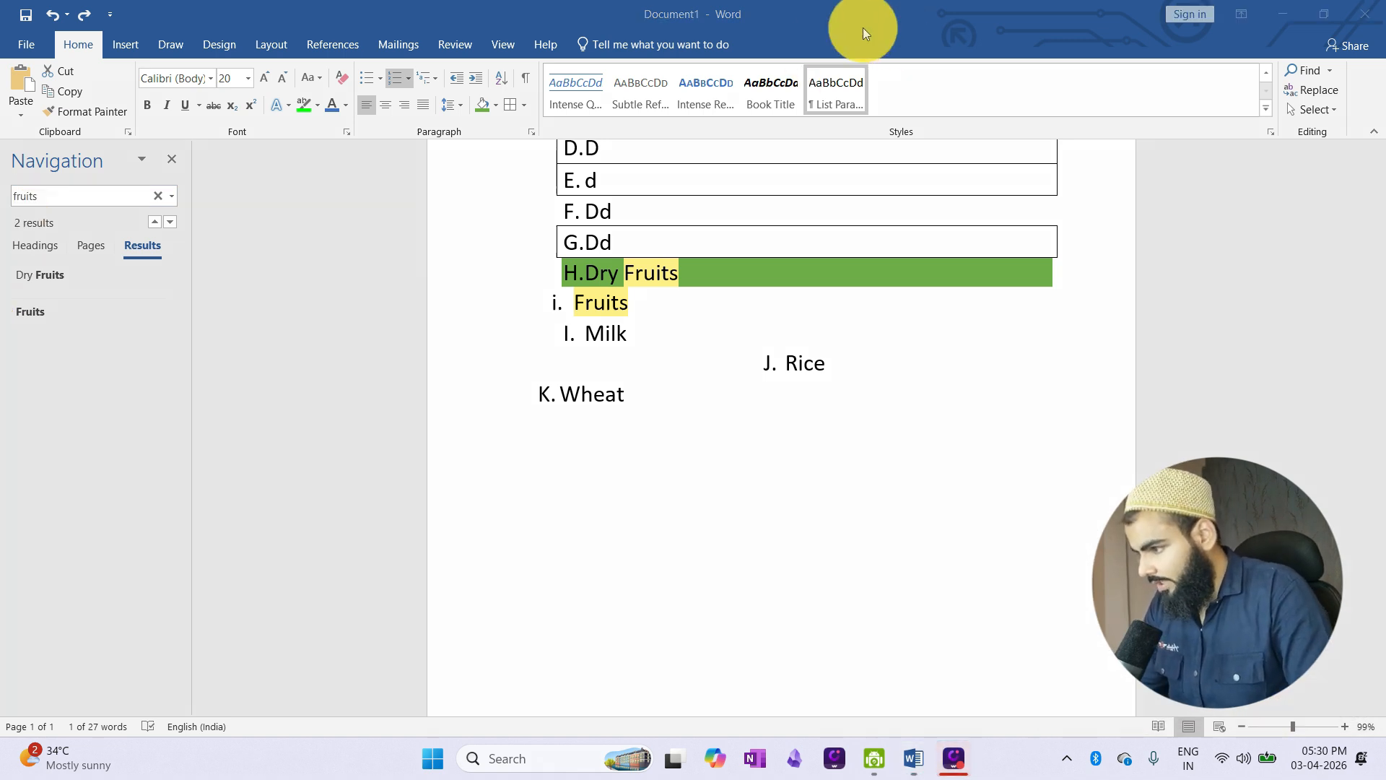
mouse_move(212, 520)
left_mouse_down()
mouse_move(101, 306)
mouse_move(36, 225)
left_mouse_up()
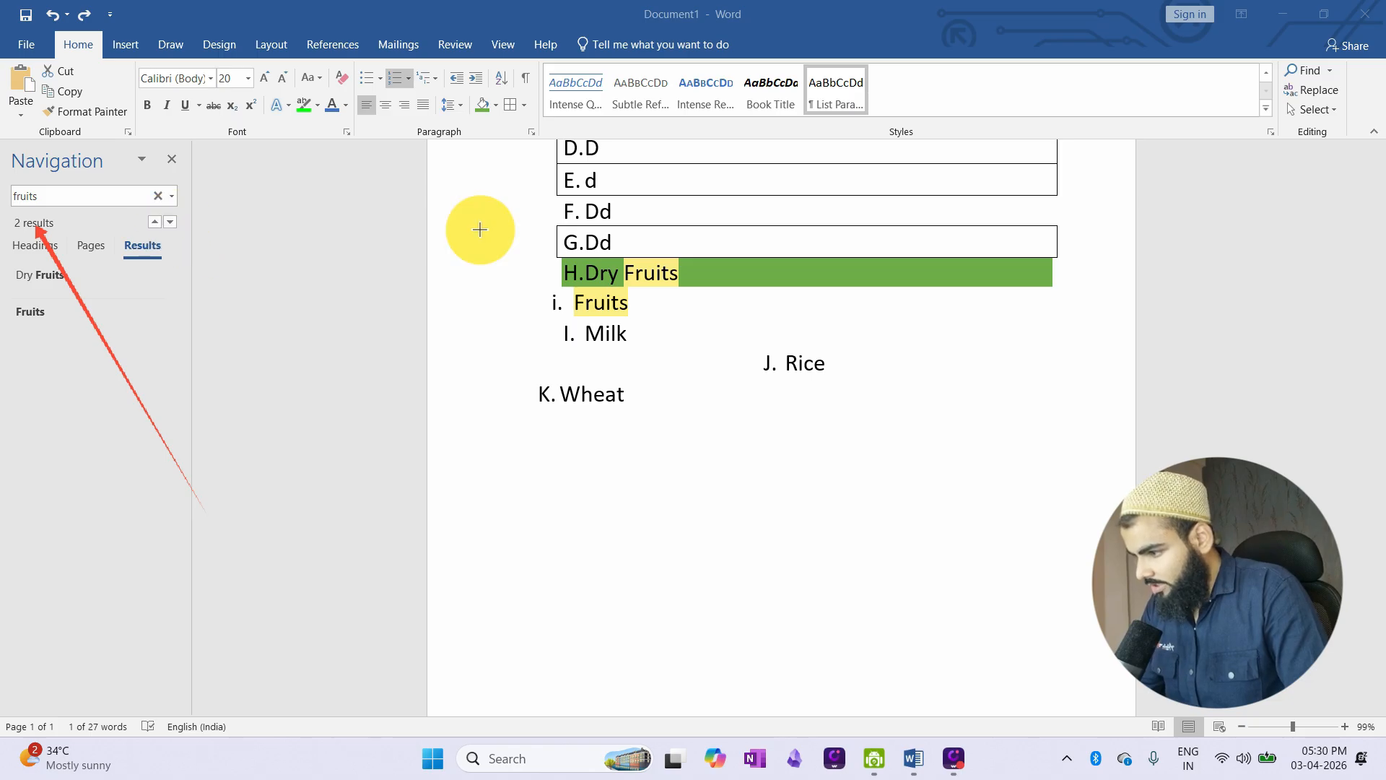
left_click(155, 227)
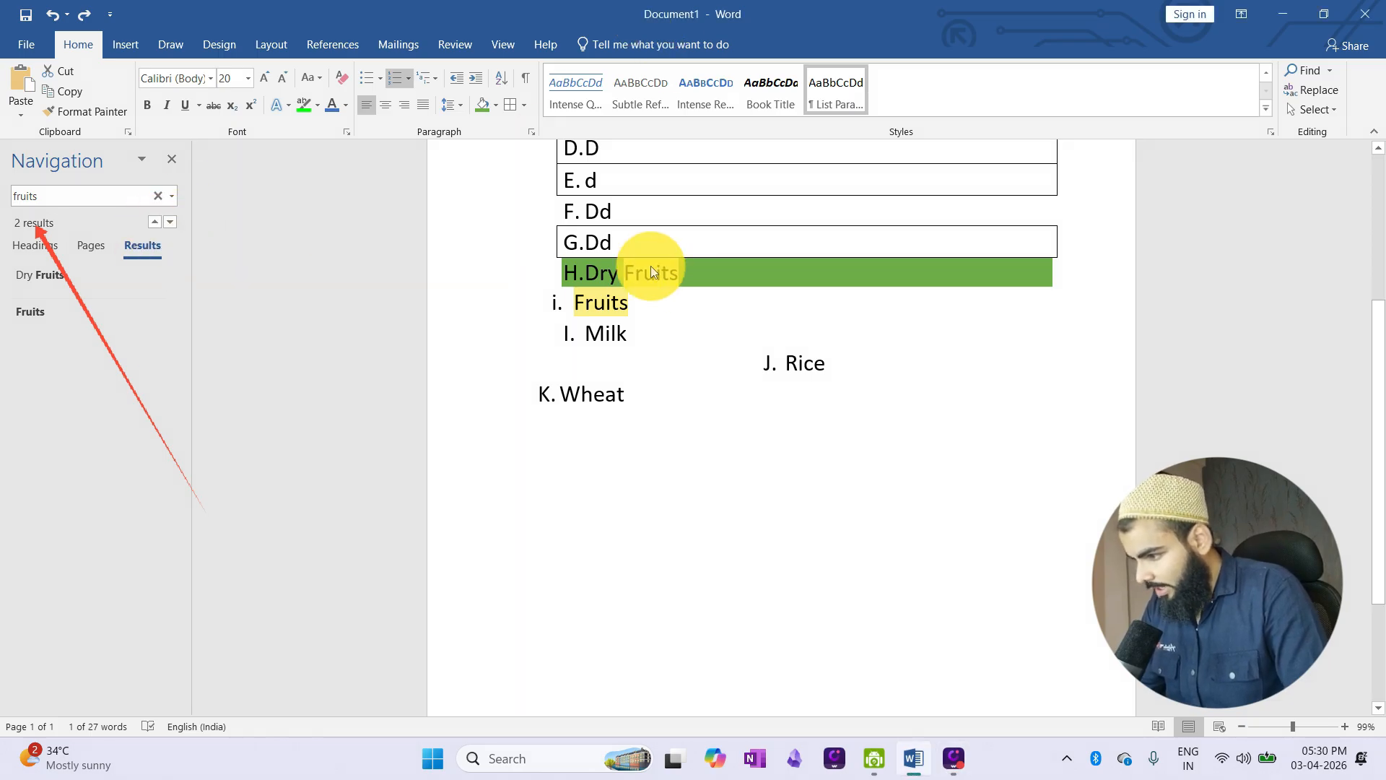
left_click(156, 196)
left_click(1332, 71)
left_click(1332, 70)
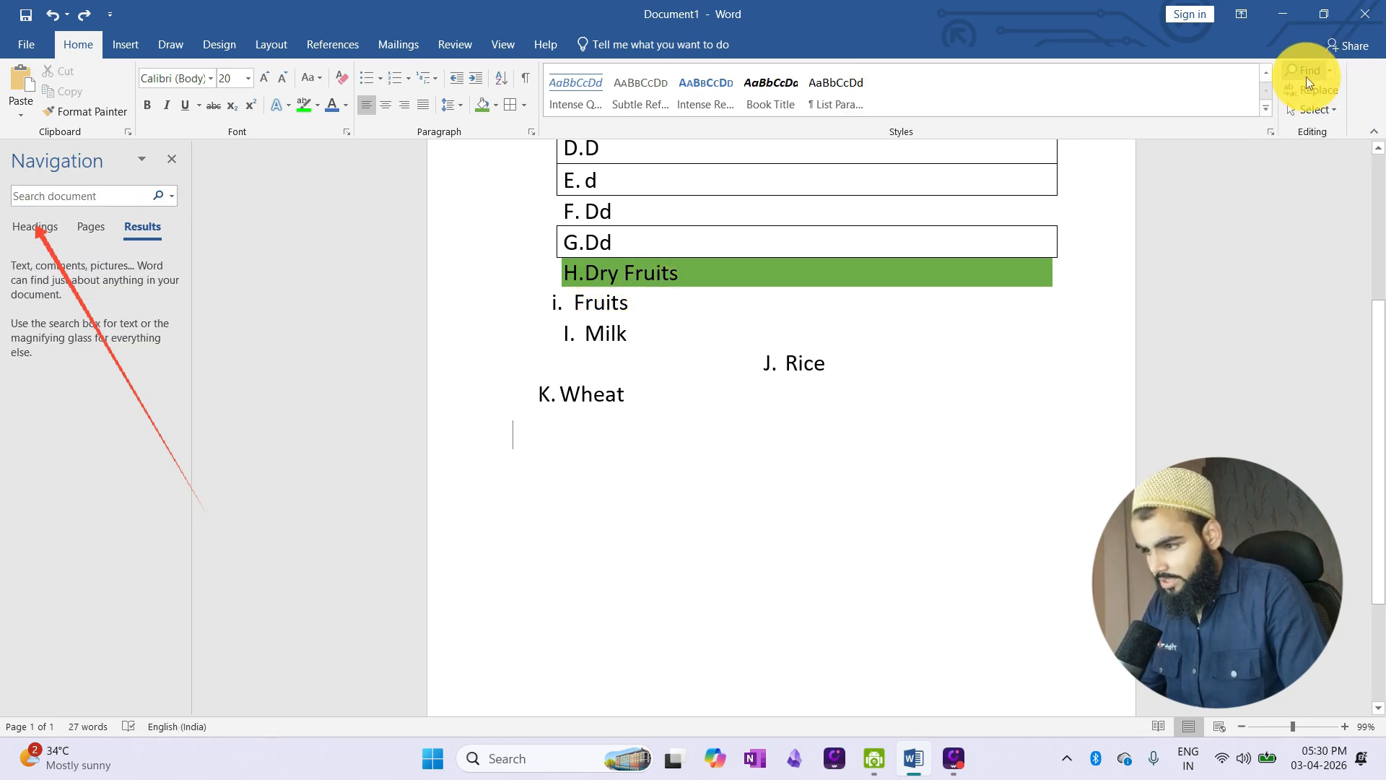
scroll(768, 328, "up", 3)
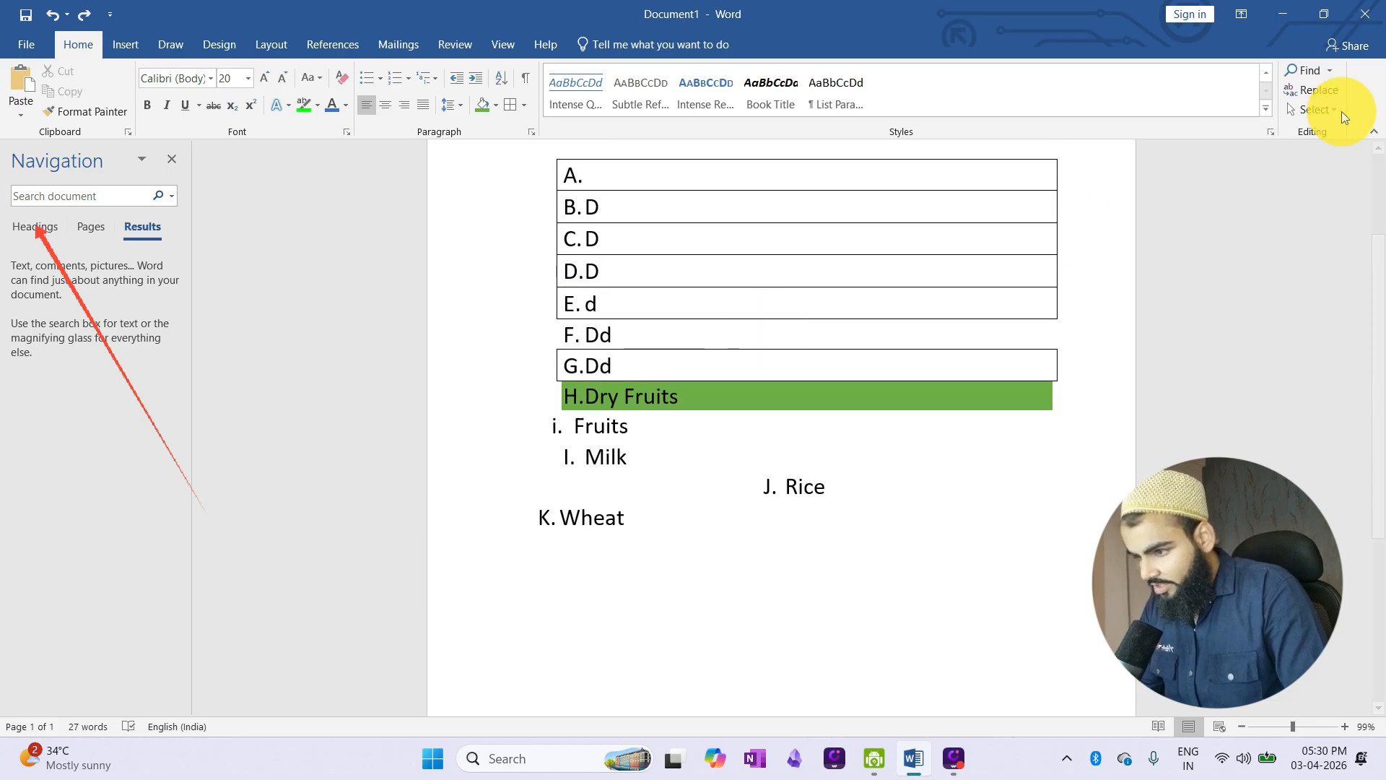
Replace every occurrence of "fruits" with "Water" in the document and check the replaced list items.
left_click(1303, 94)
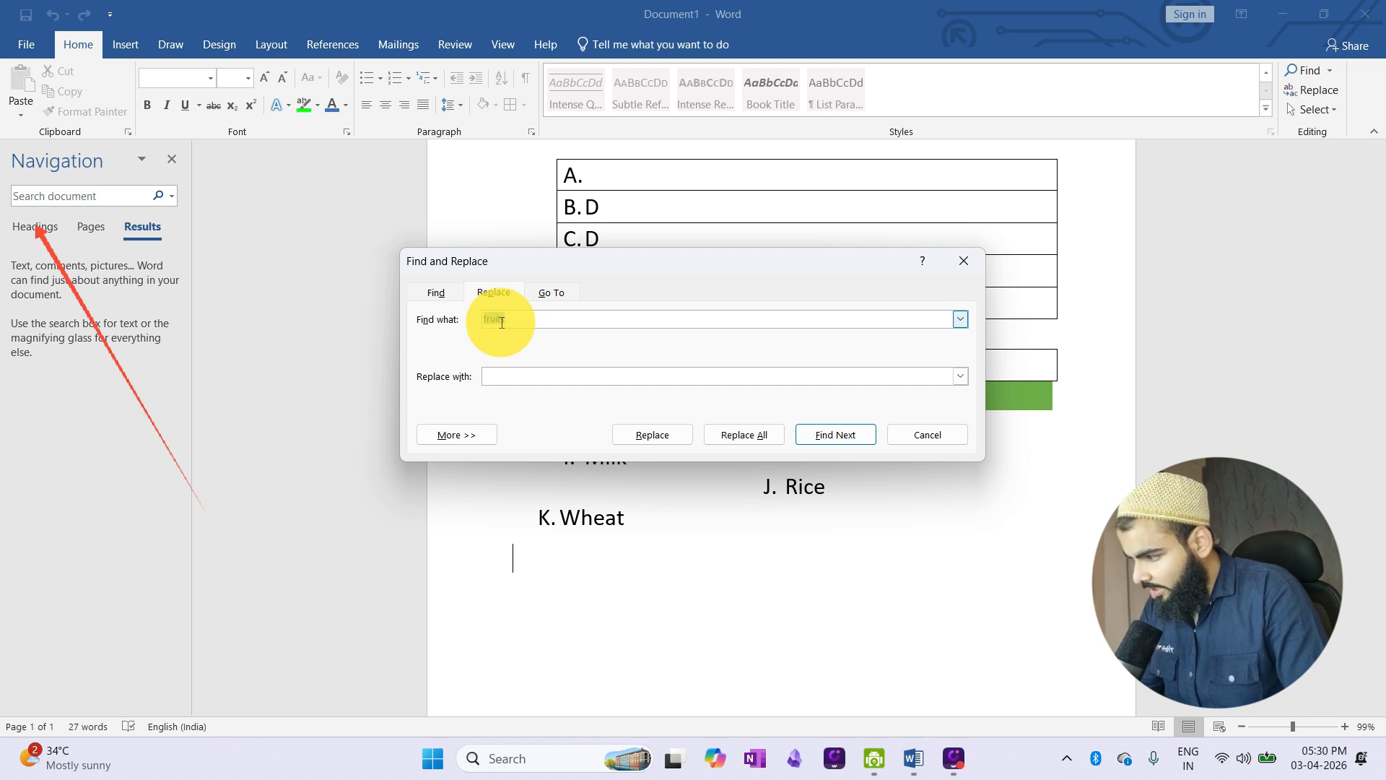
left_click(505, 381)
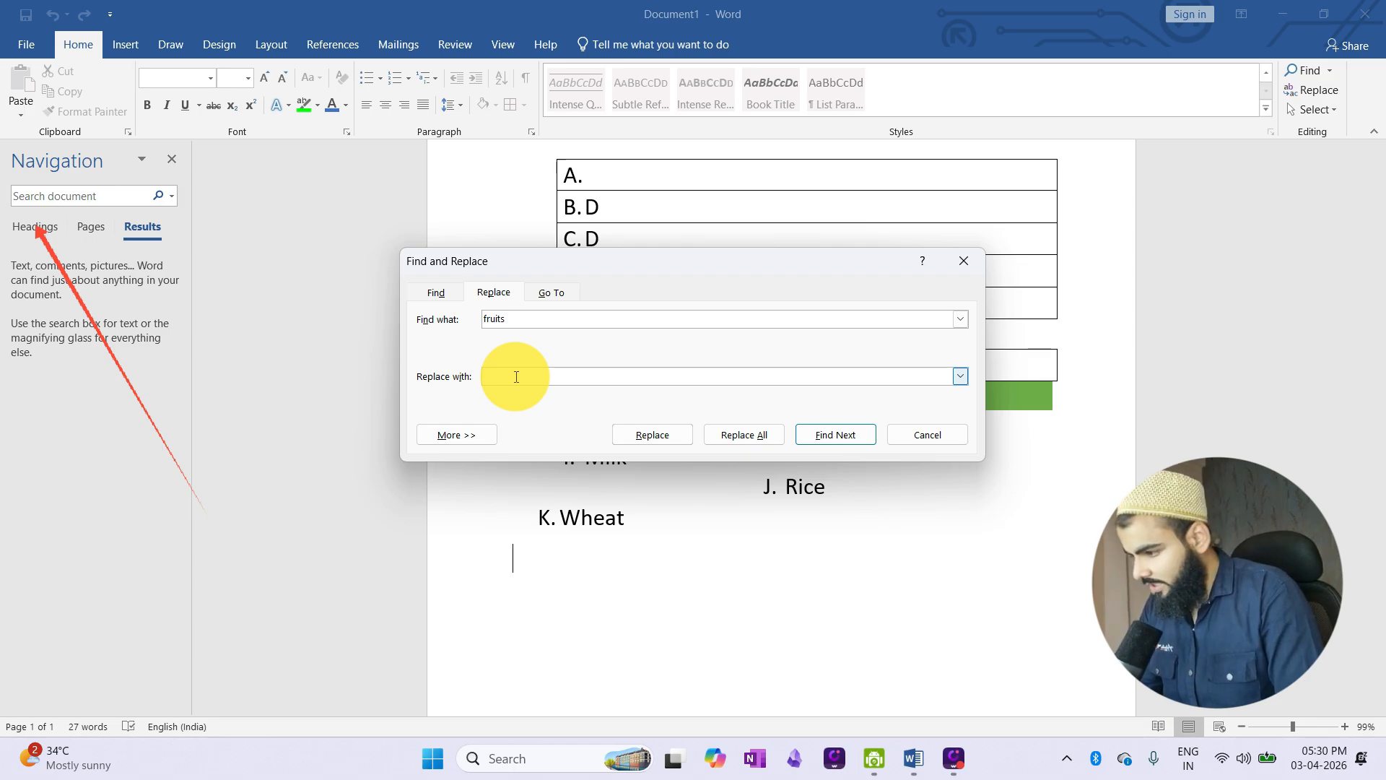
type("Water")
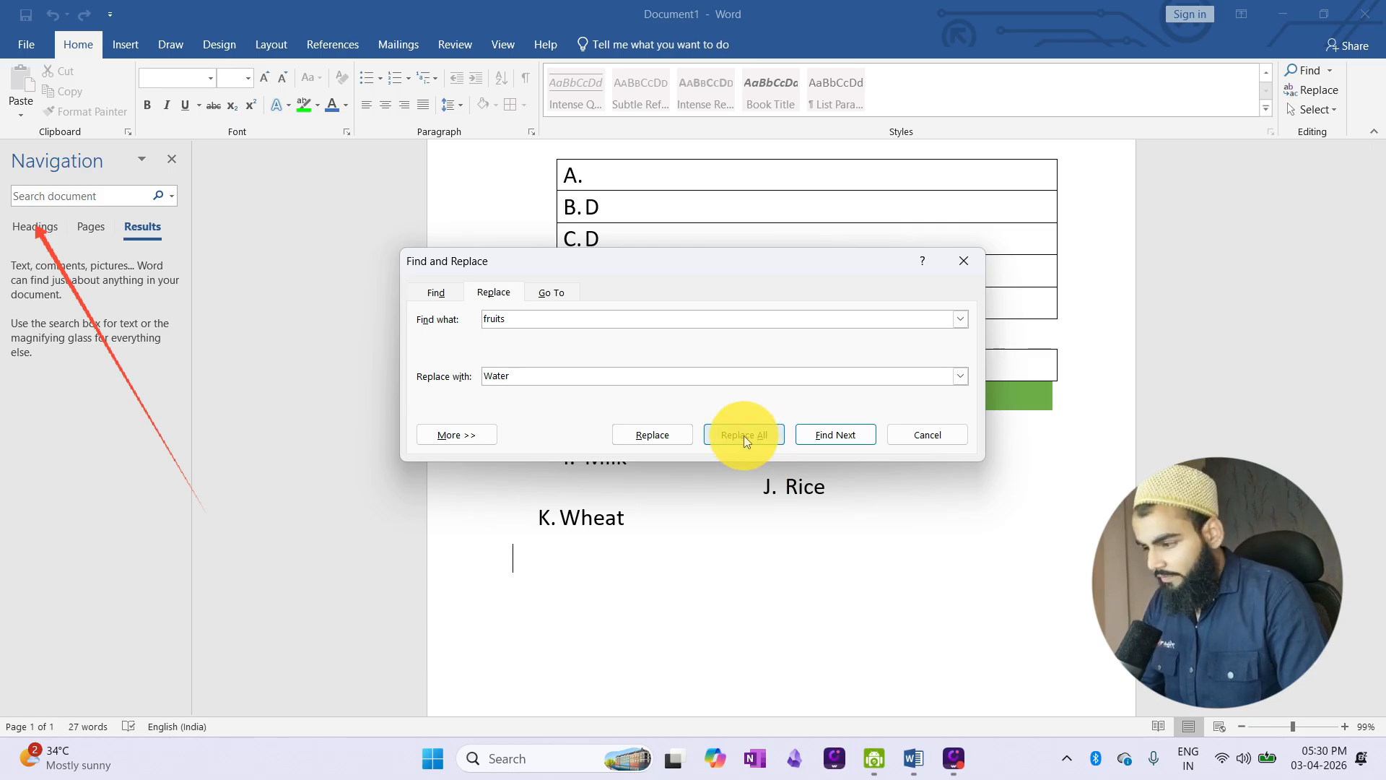
left_click(670, 431)
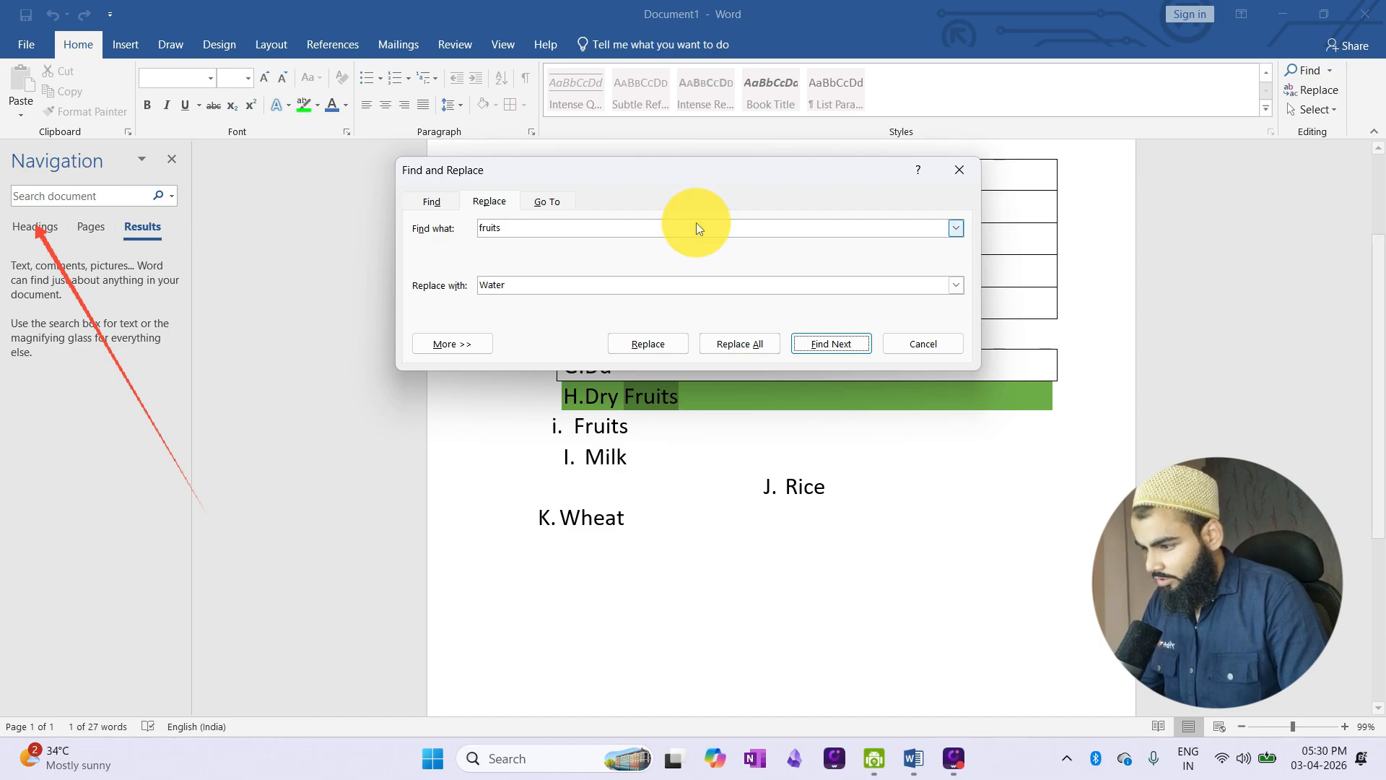
left_click_drag(703, 182, 761, 292)
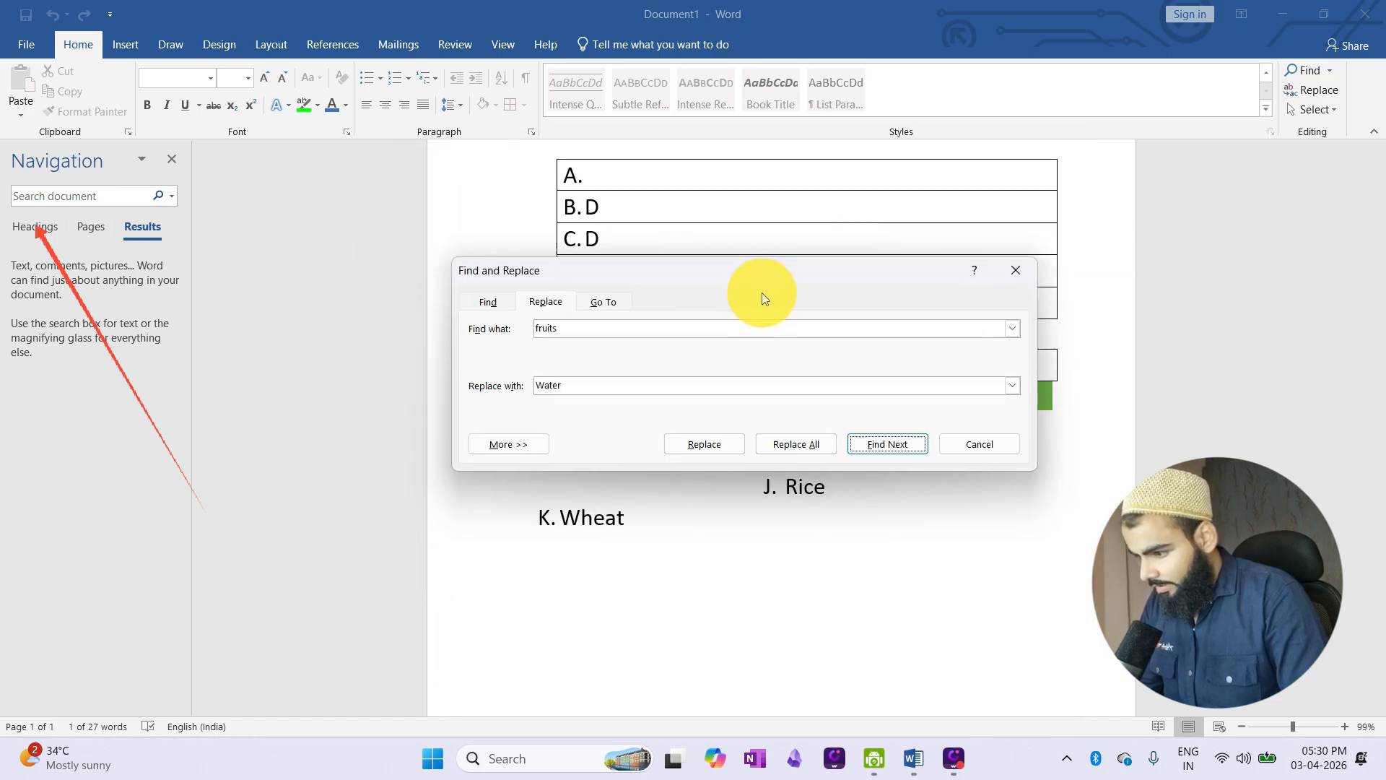
left_click(808, 437)
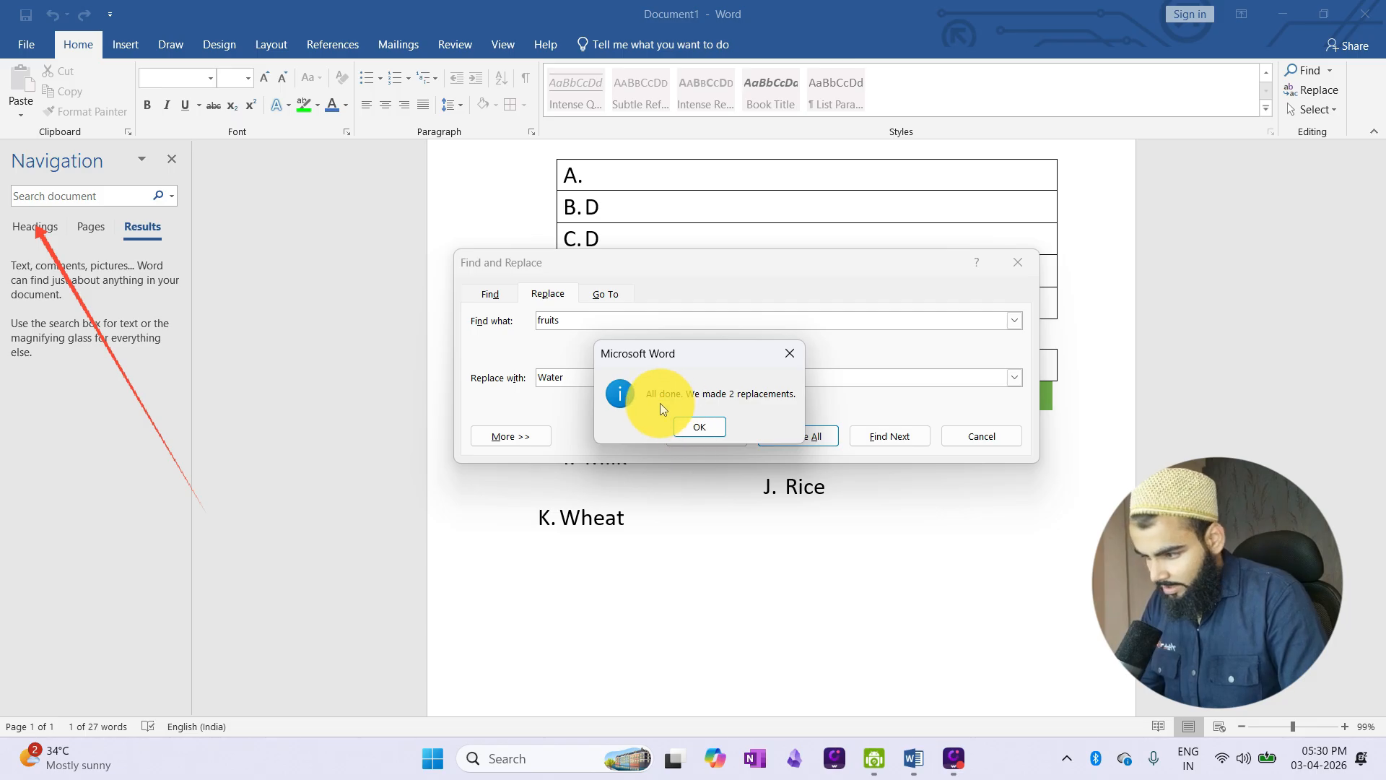
left_click(700, 427)
left_click(969, 433)
scroll(770, 379, "up", 2)
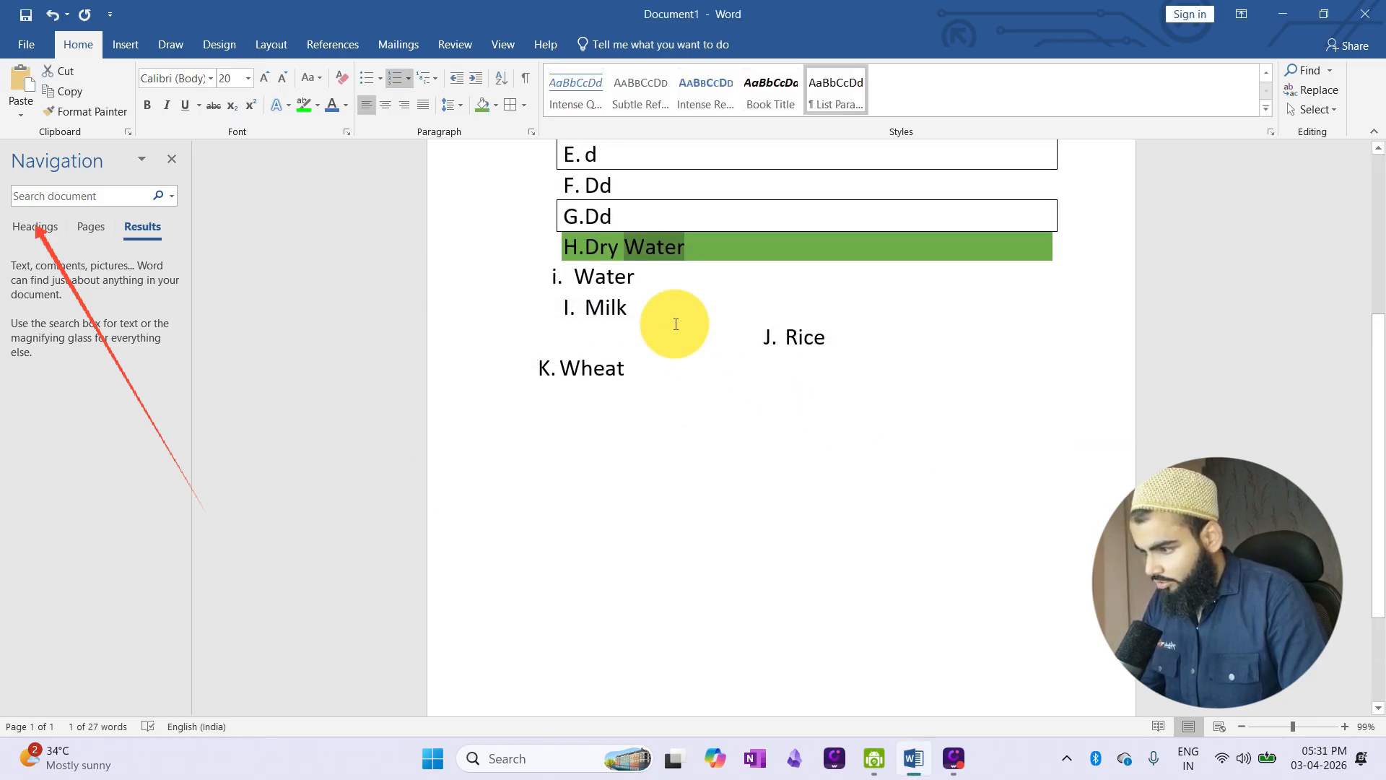
left_click(608, 282)
double_click(607, 282)
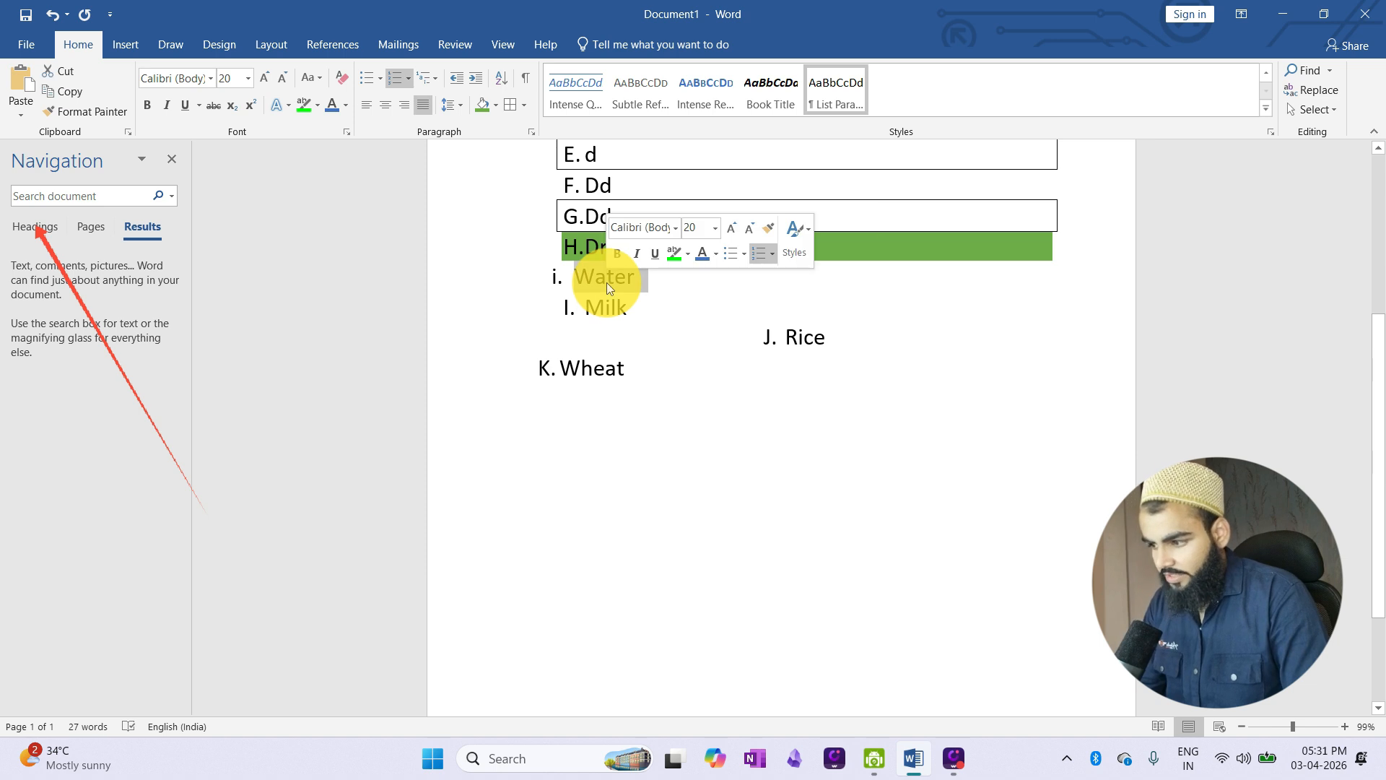
left_click(699, 324)
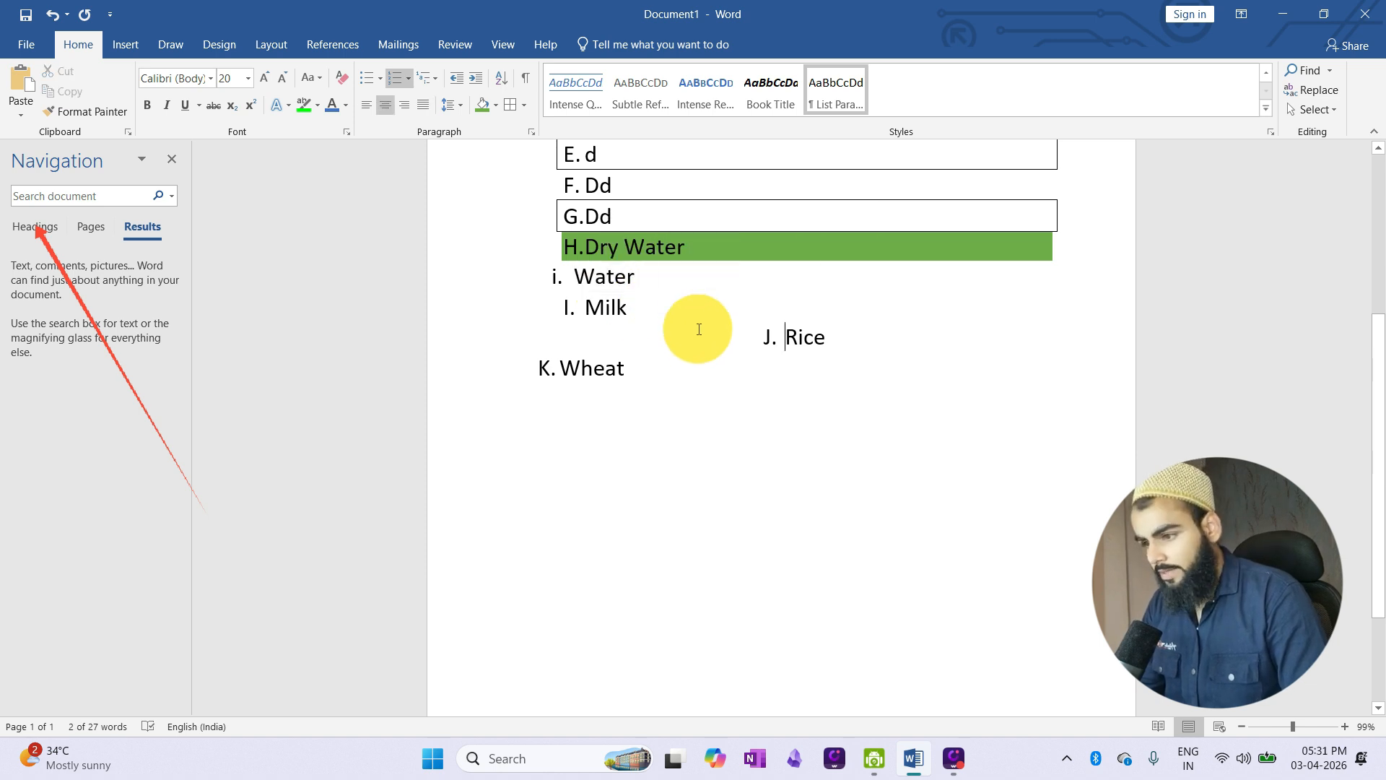
Select the entire document content, from the Healthy Food items heading to the last line.
left_click(1318, 111)
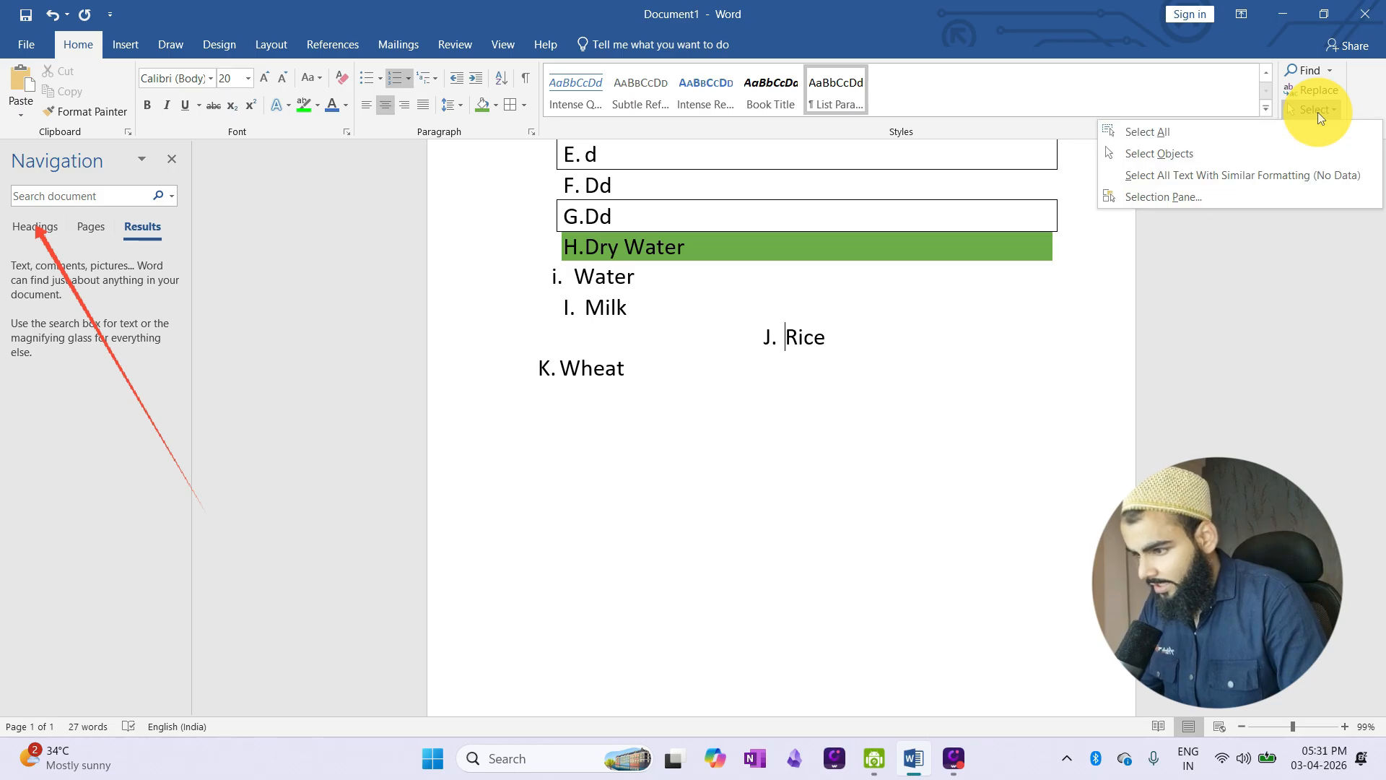
left_click(1198, 133)
scroll(884, 375, "up", 3)
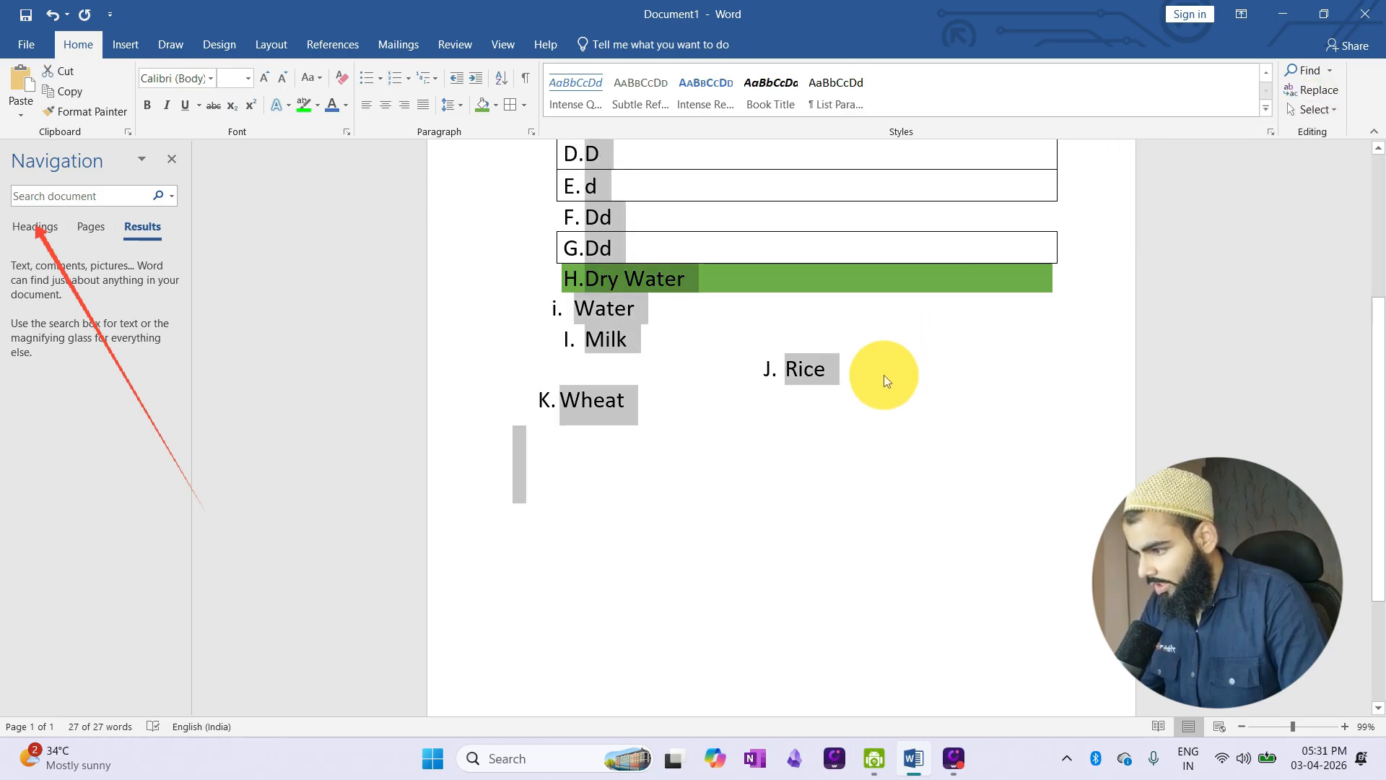
Switch to the Select Objects mode and clear the text selection.
left_click(1339, 107)
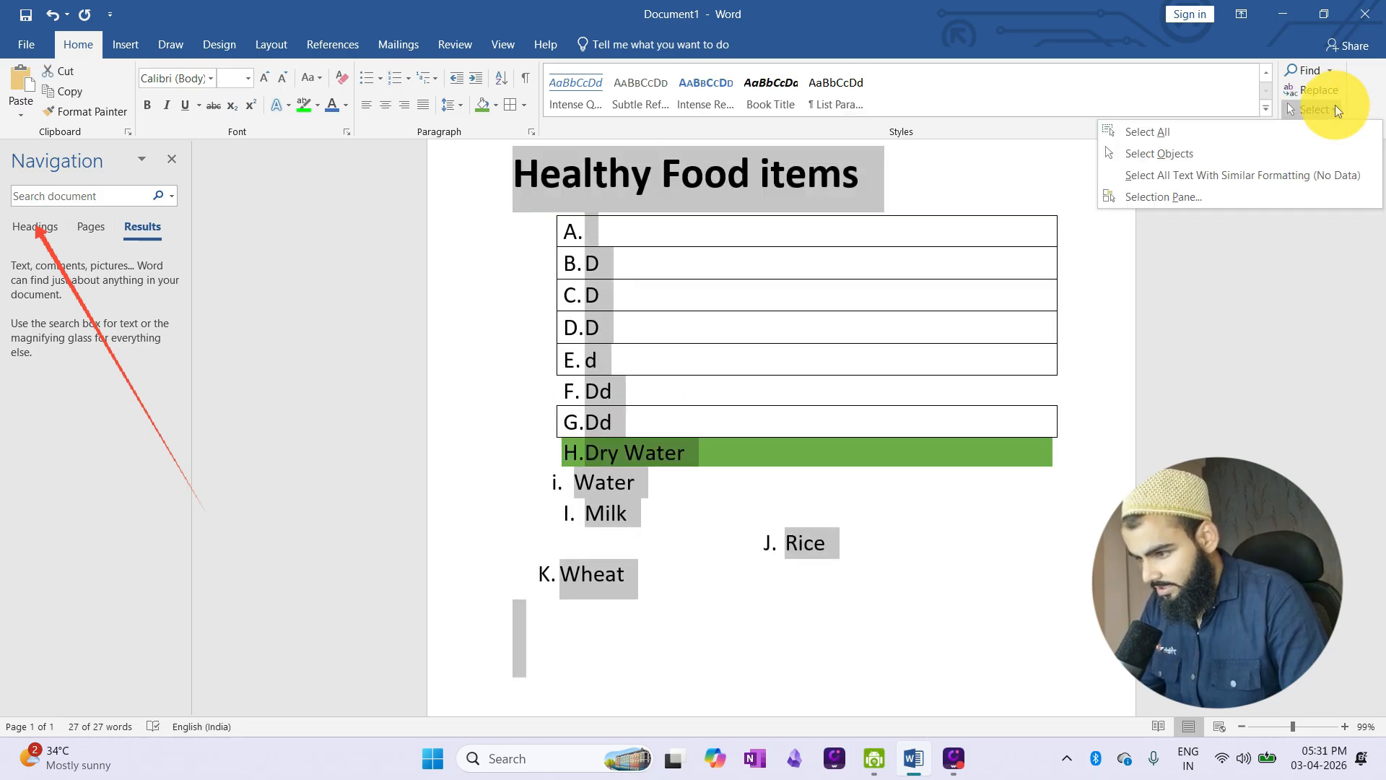
left_click(1191, 154)
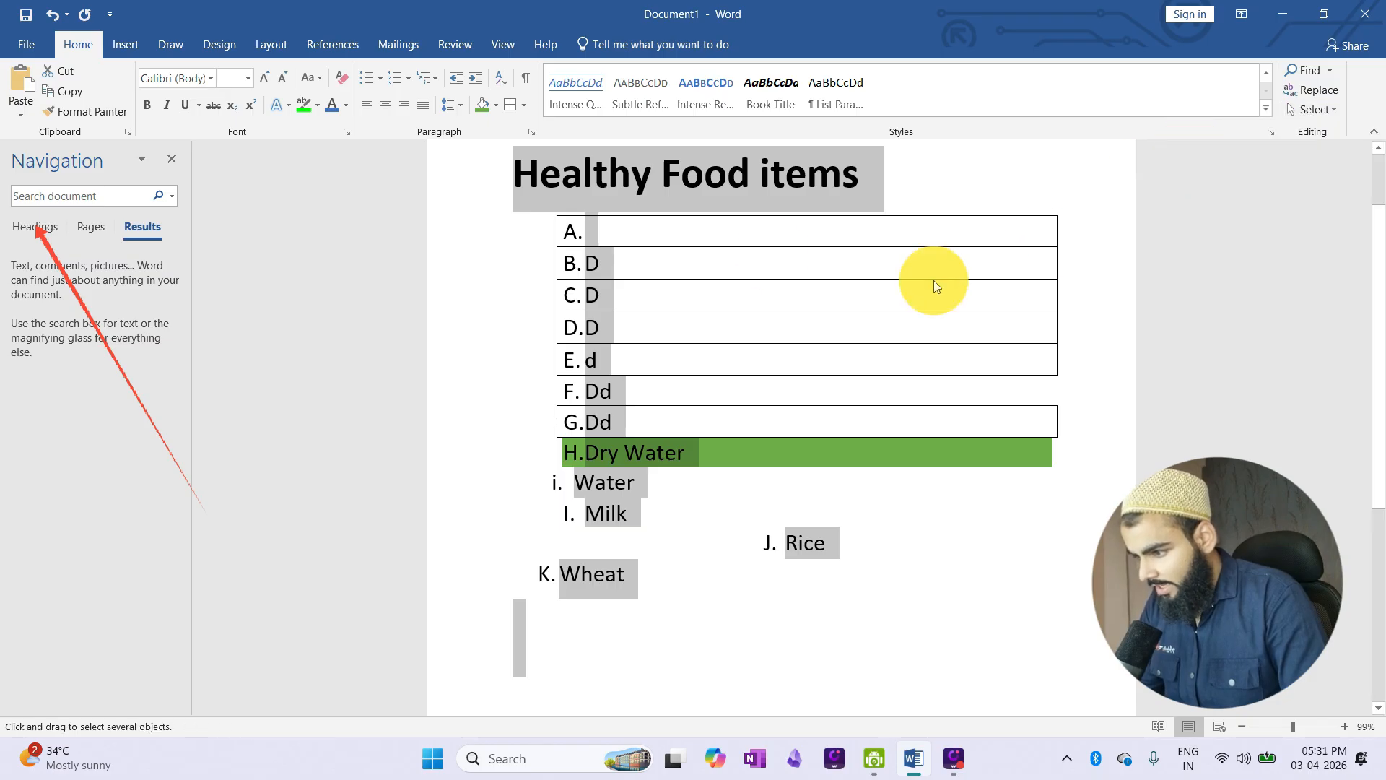
left_click(851, 296)
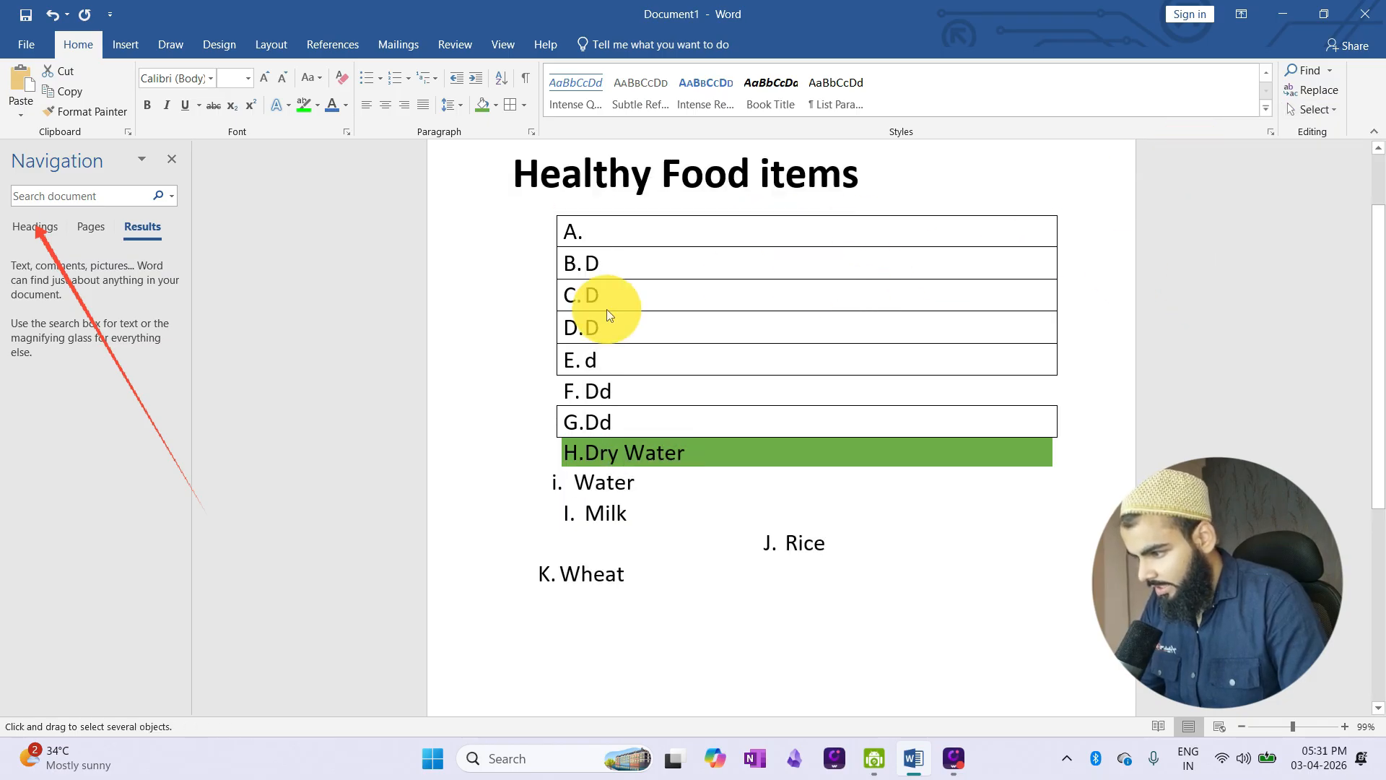
View the Selection pane for the document's objects and close it.
left_click(1311, 110)
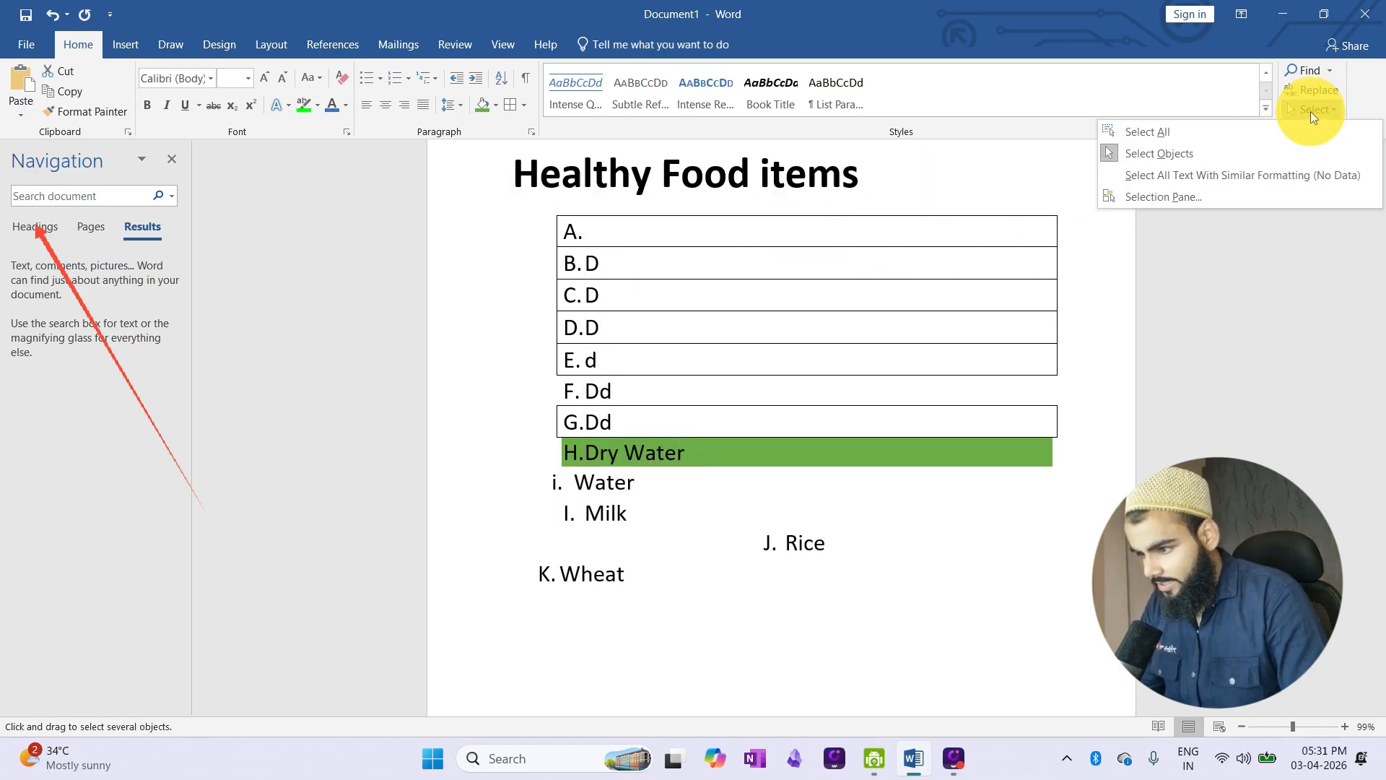
left_click(1139, 195)
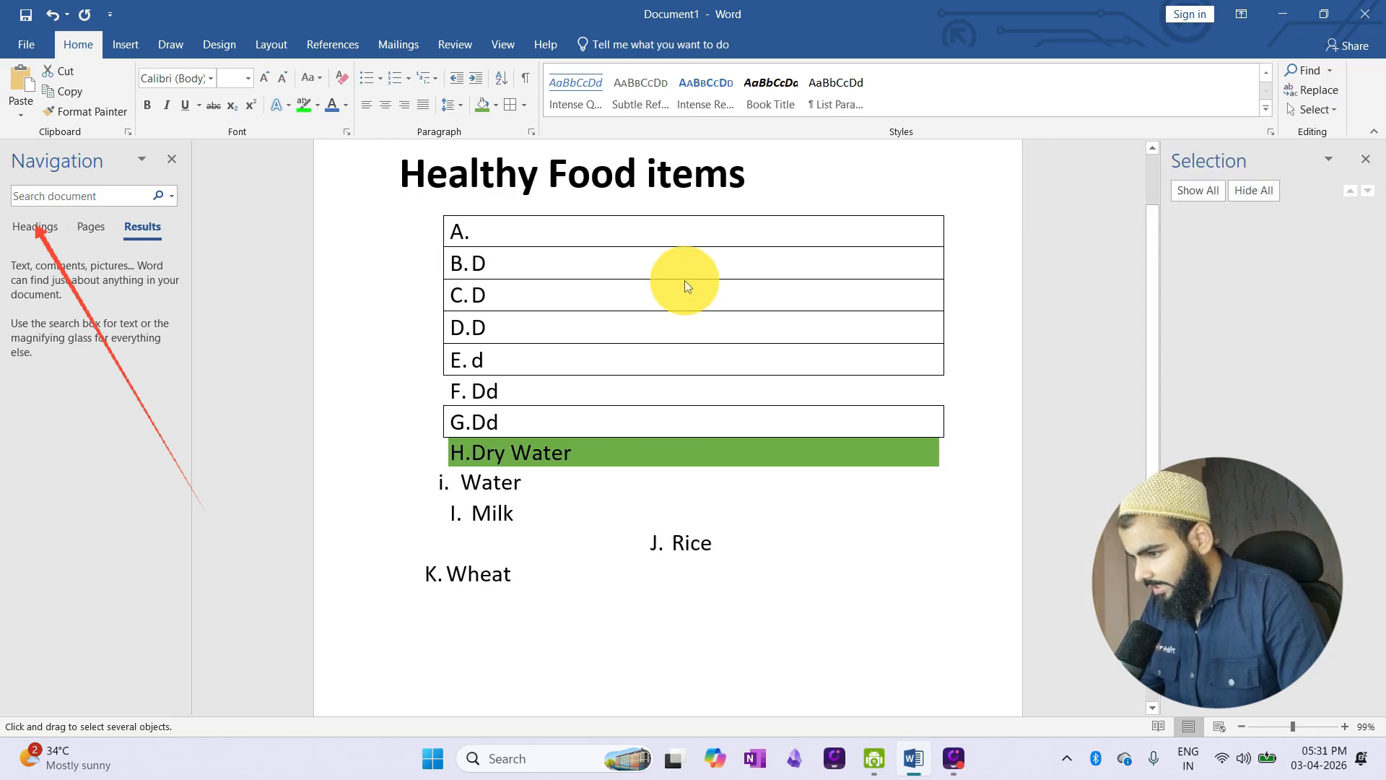
left_click(1361, 161)
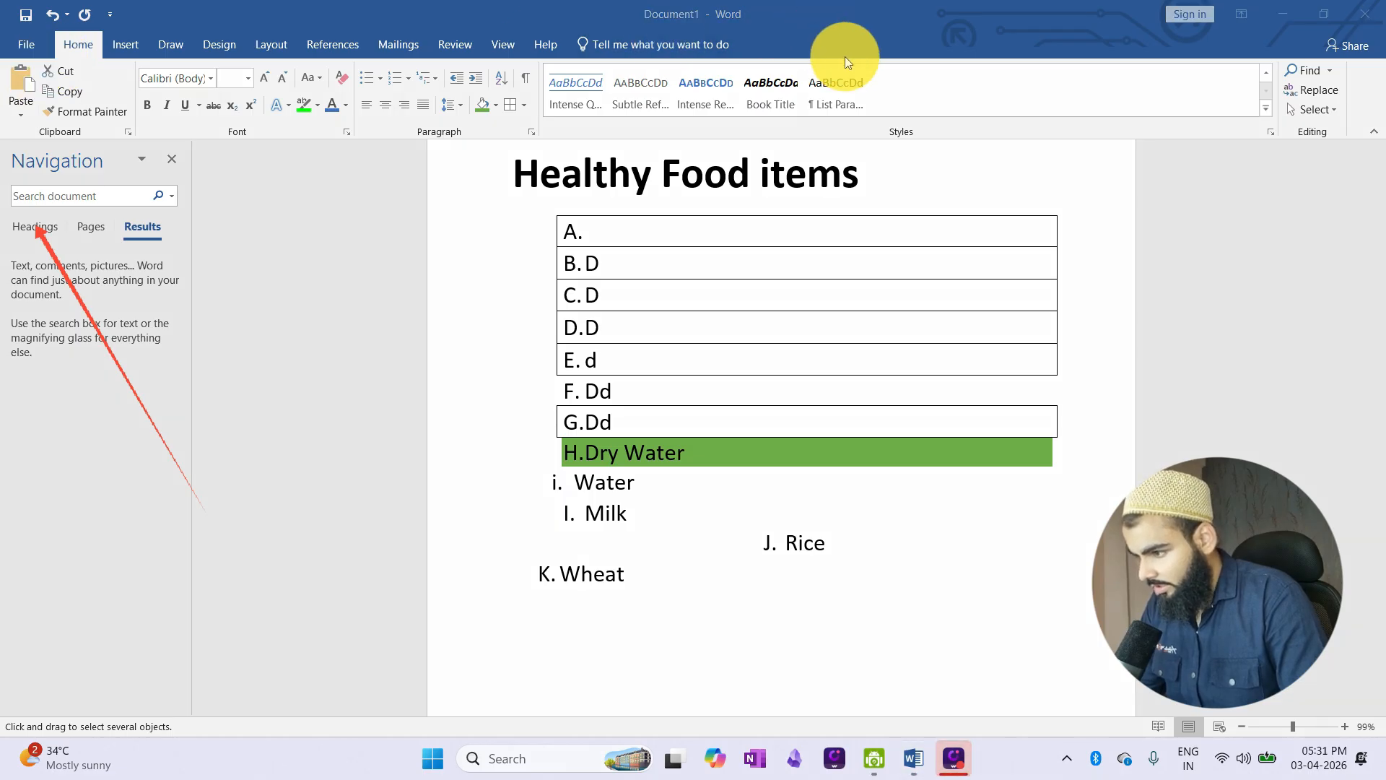
mouse_move(8, 39)
left_mouse_down()
mouse_move(297, 181)
mouse_move(676, 210)
mouse_move(1031, 278)
mouse_move(1270, 297)
mouse_move(1184, 102)
mouse_move(1378, 72)
mouse_move(1380, 36)
left_mouse_up()
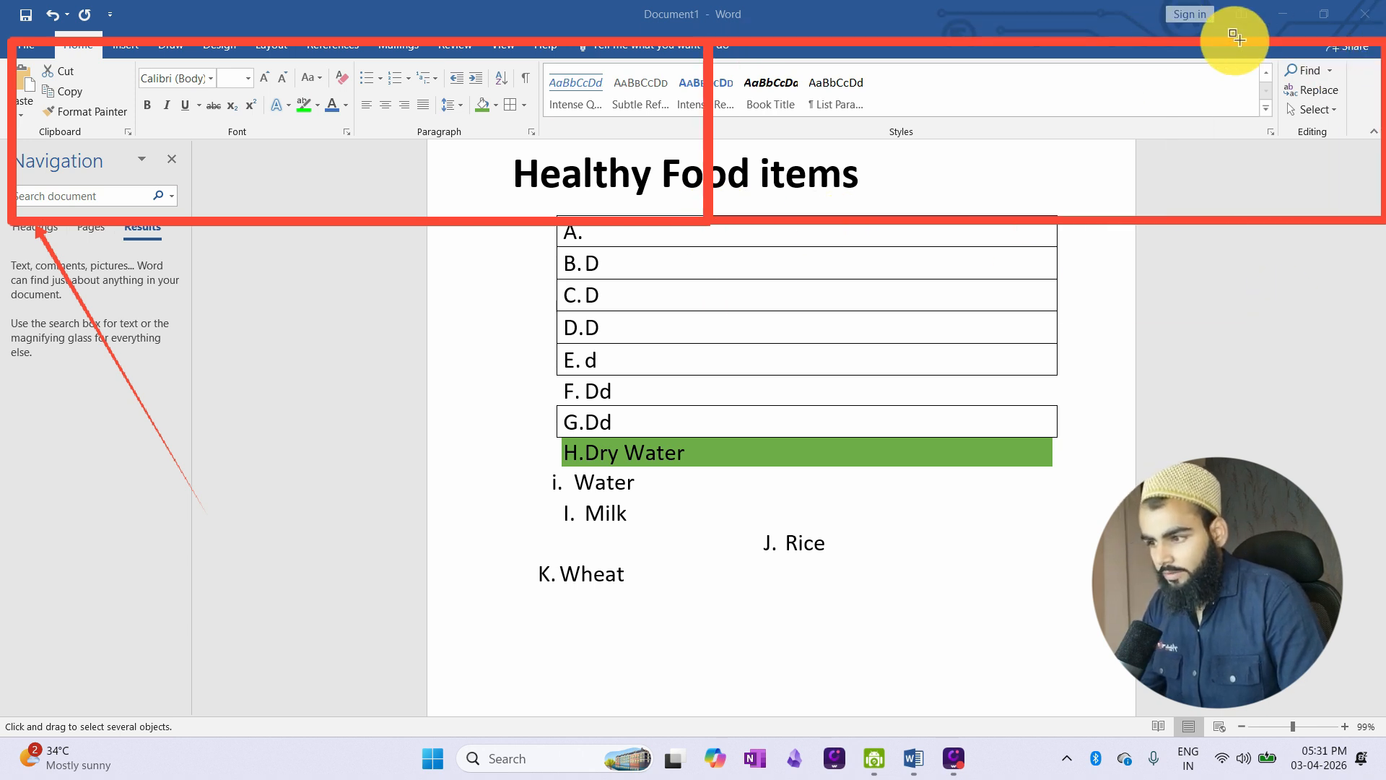
left_click(1136, 27)
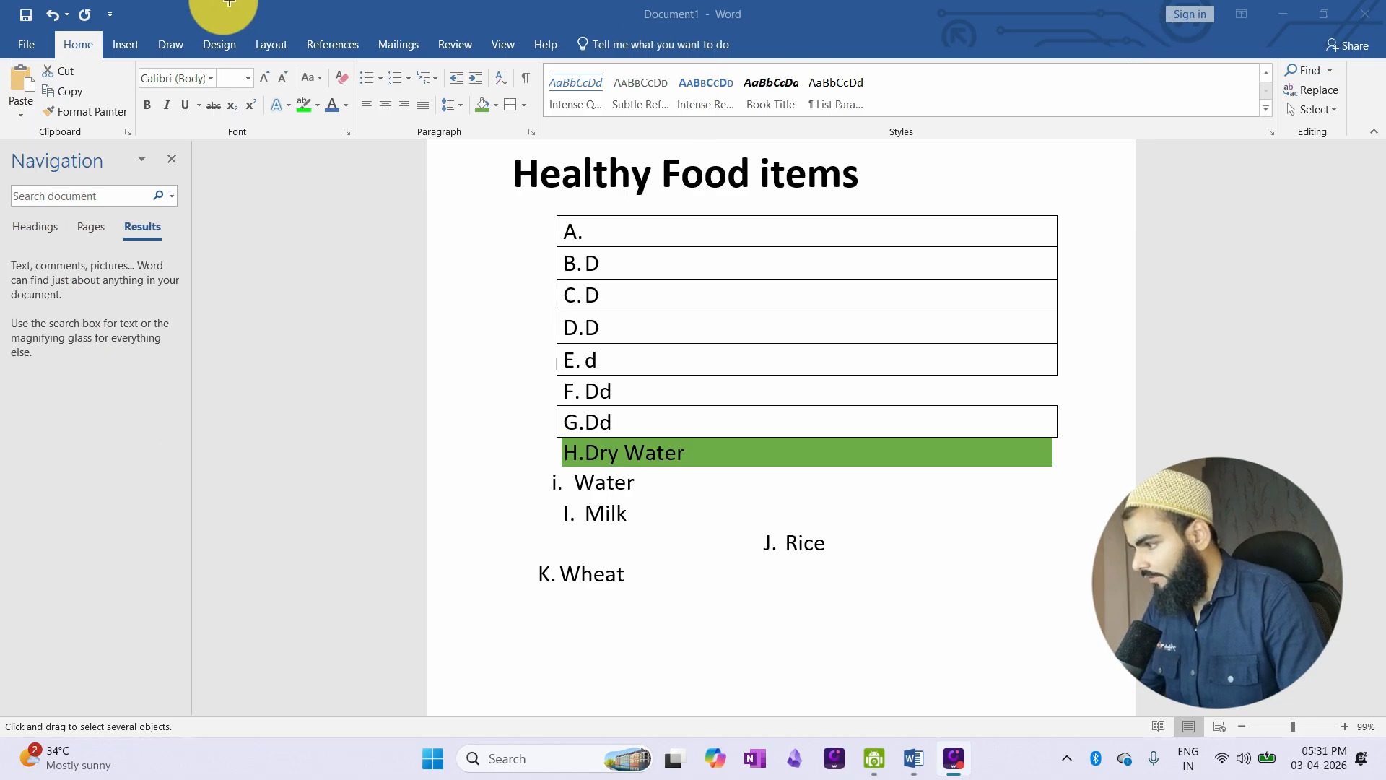